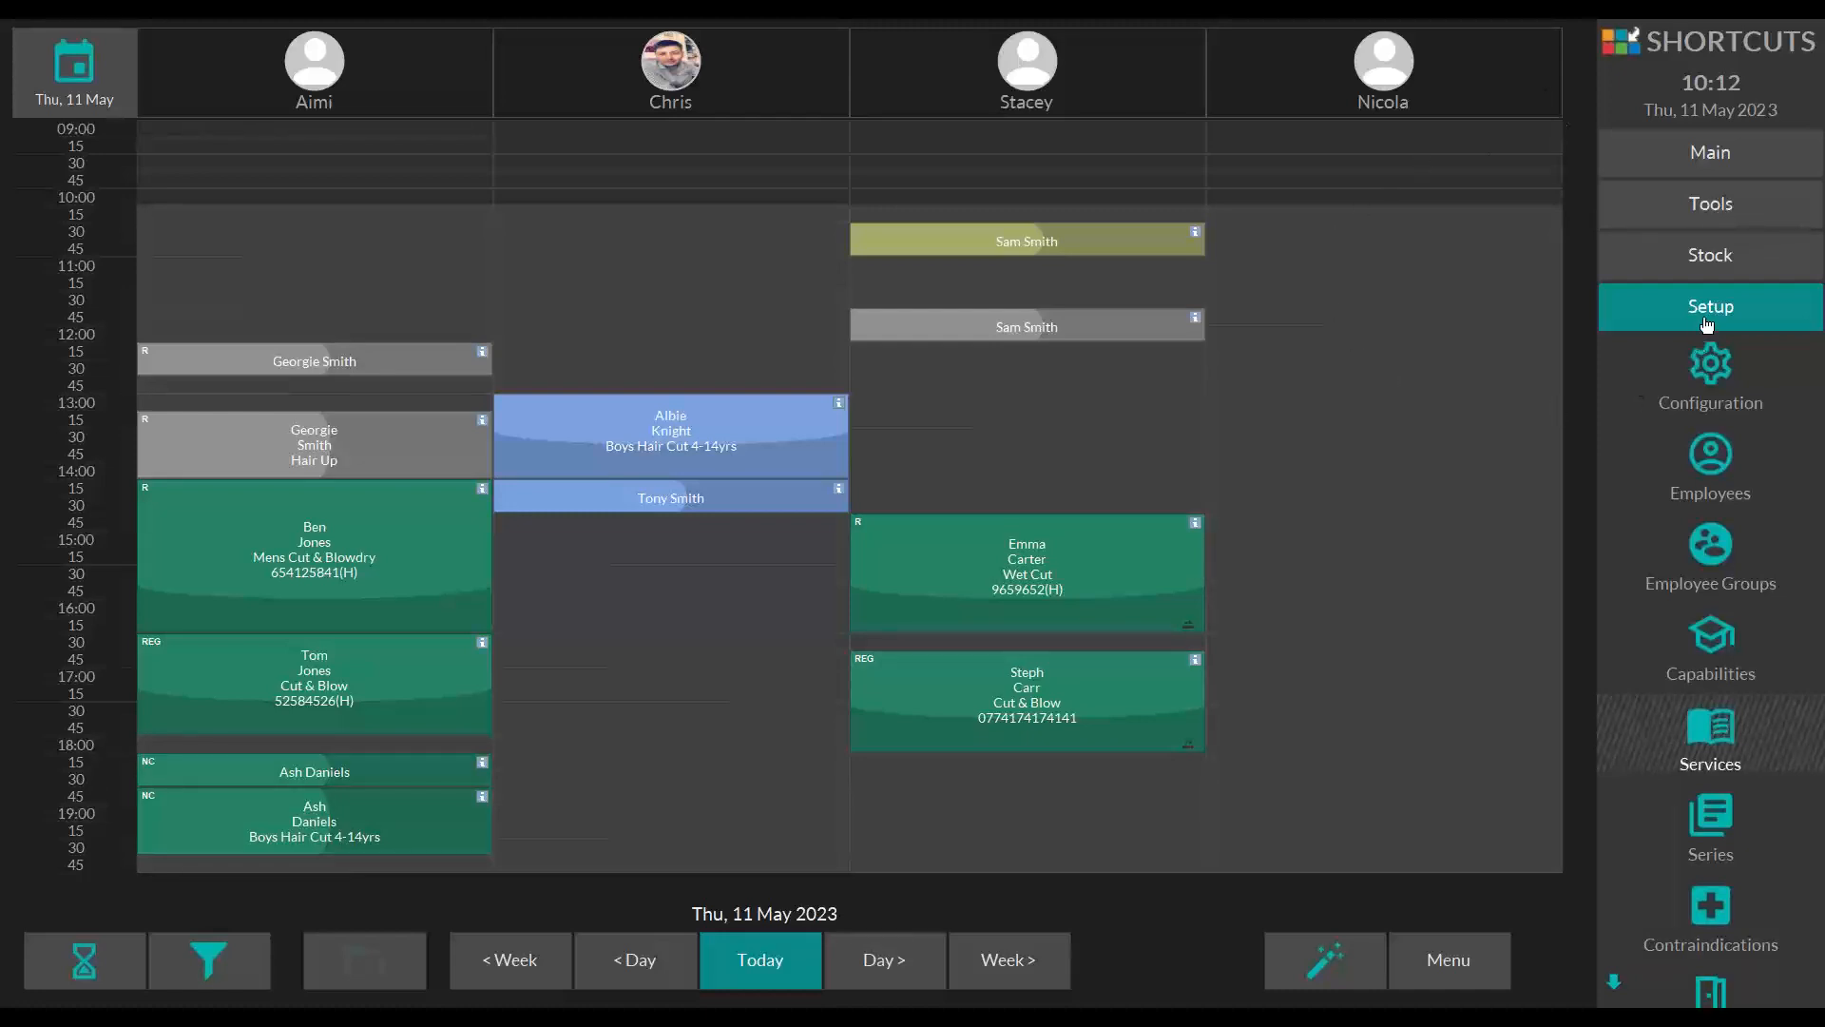
Step: Create a new employee in the employee setup, entering the employee's first name as the alias
{"action": "left_click", "coordinate": [1705, 326]}
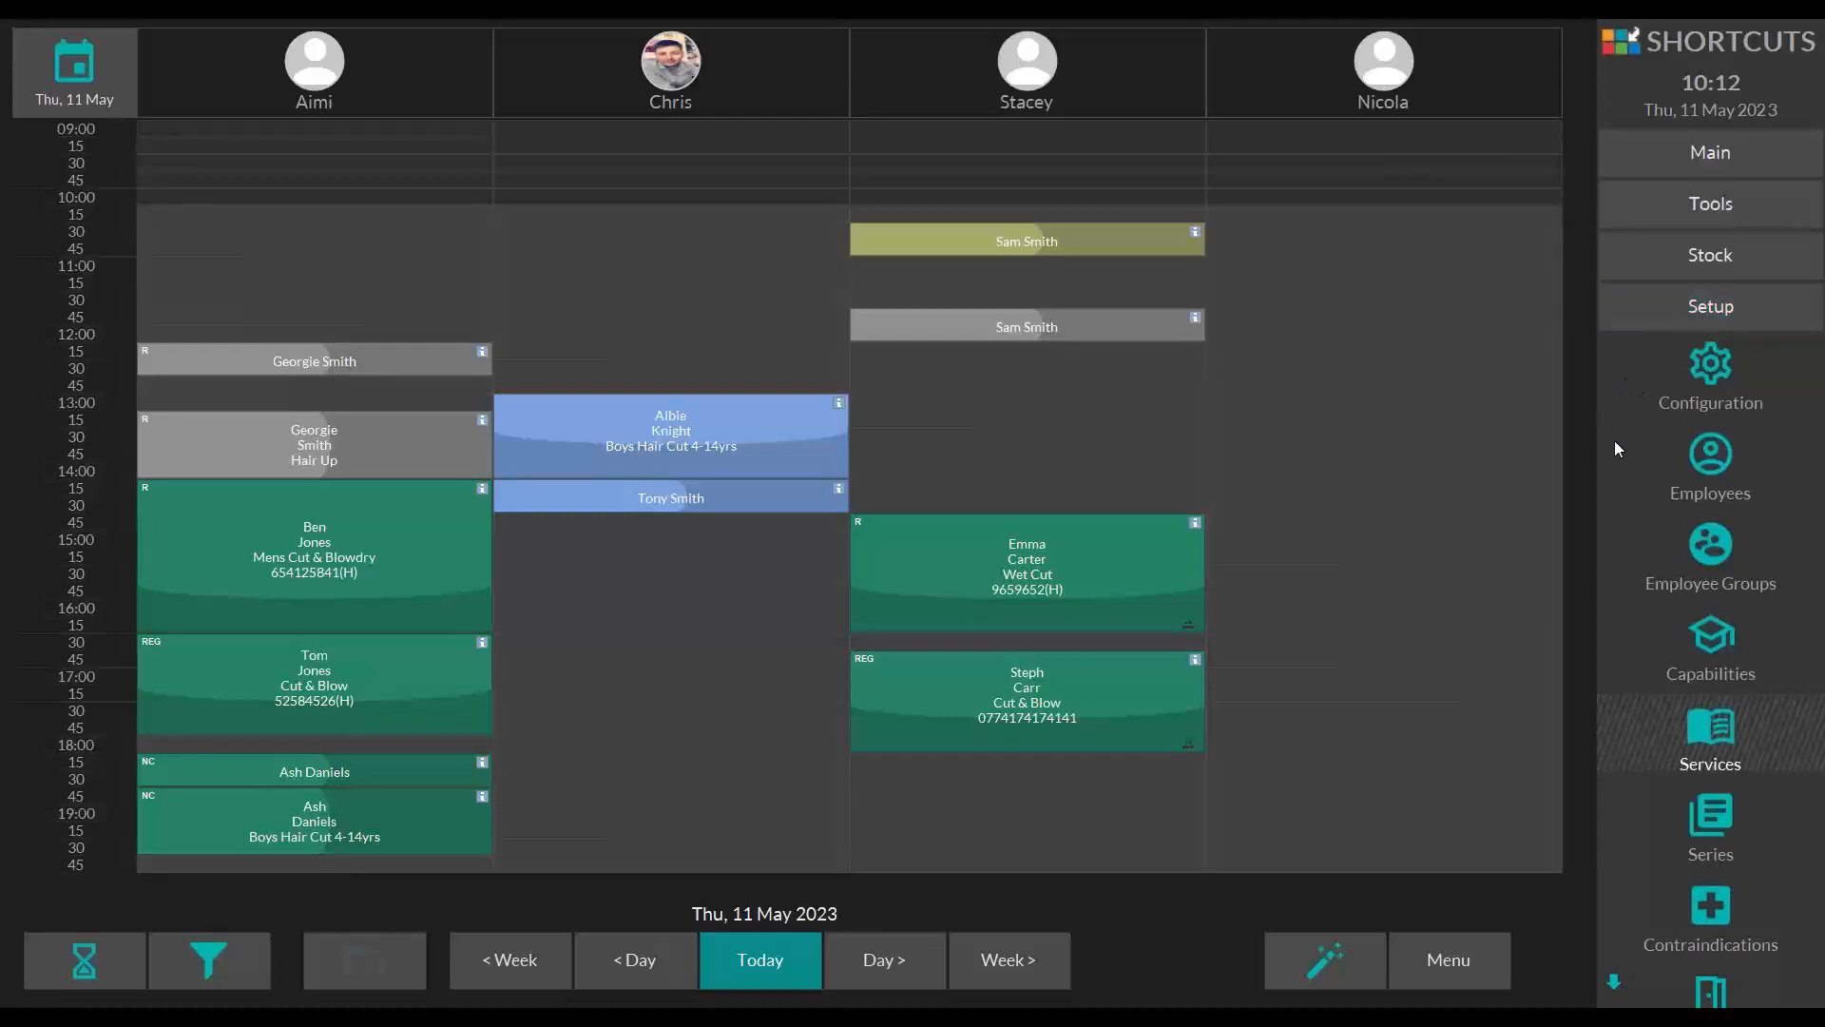
{"action": "left_click", "coordinate": [1712, 460]}
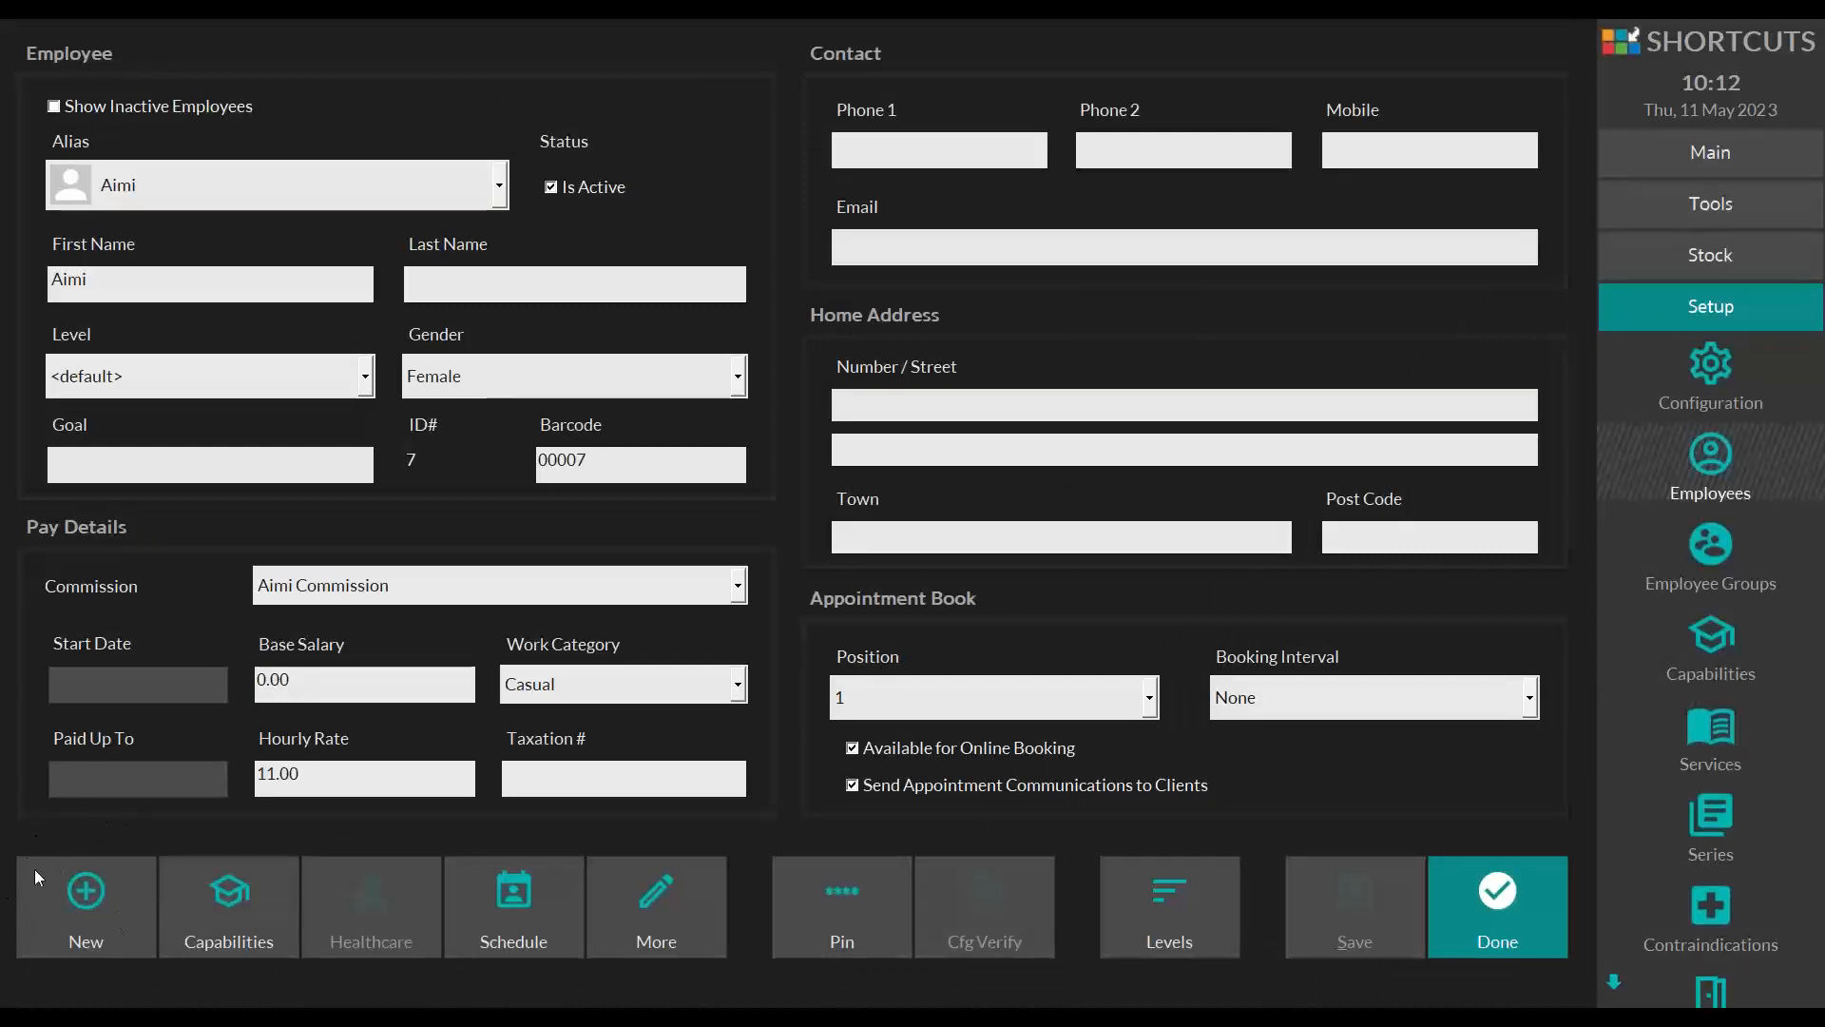
{"action": "left_click", "coordinate": [53, 887]}
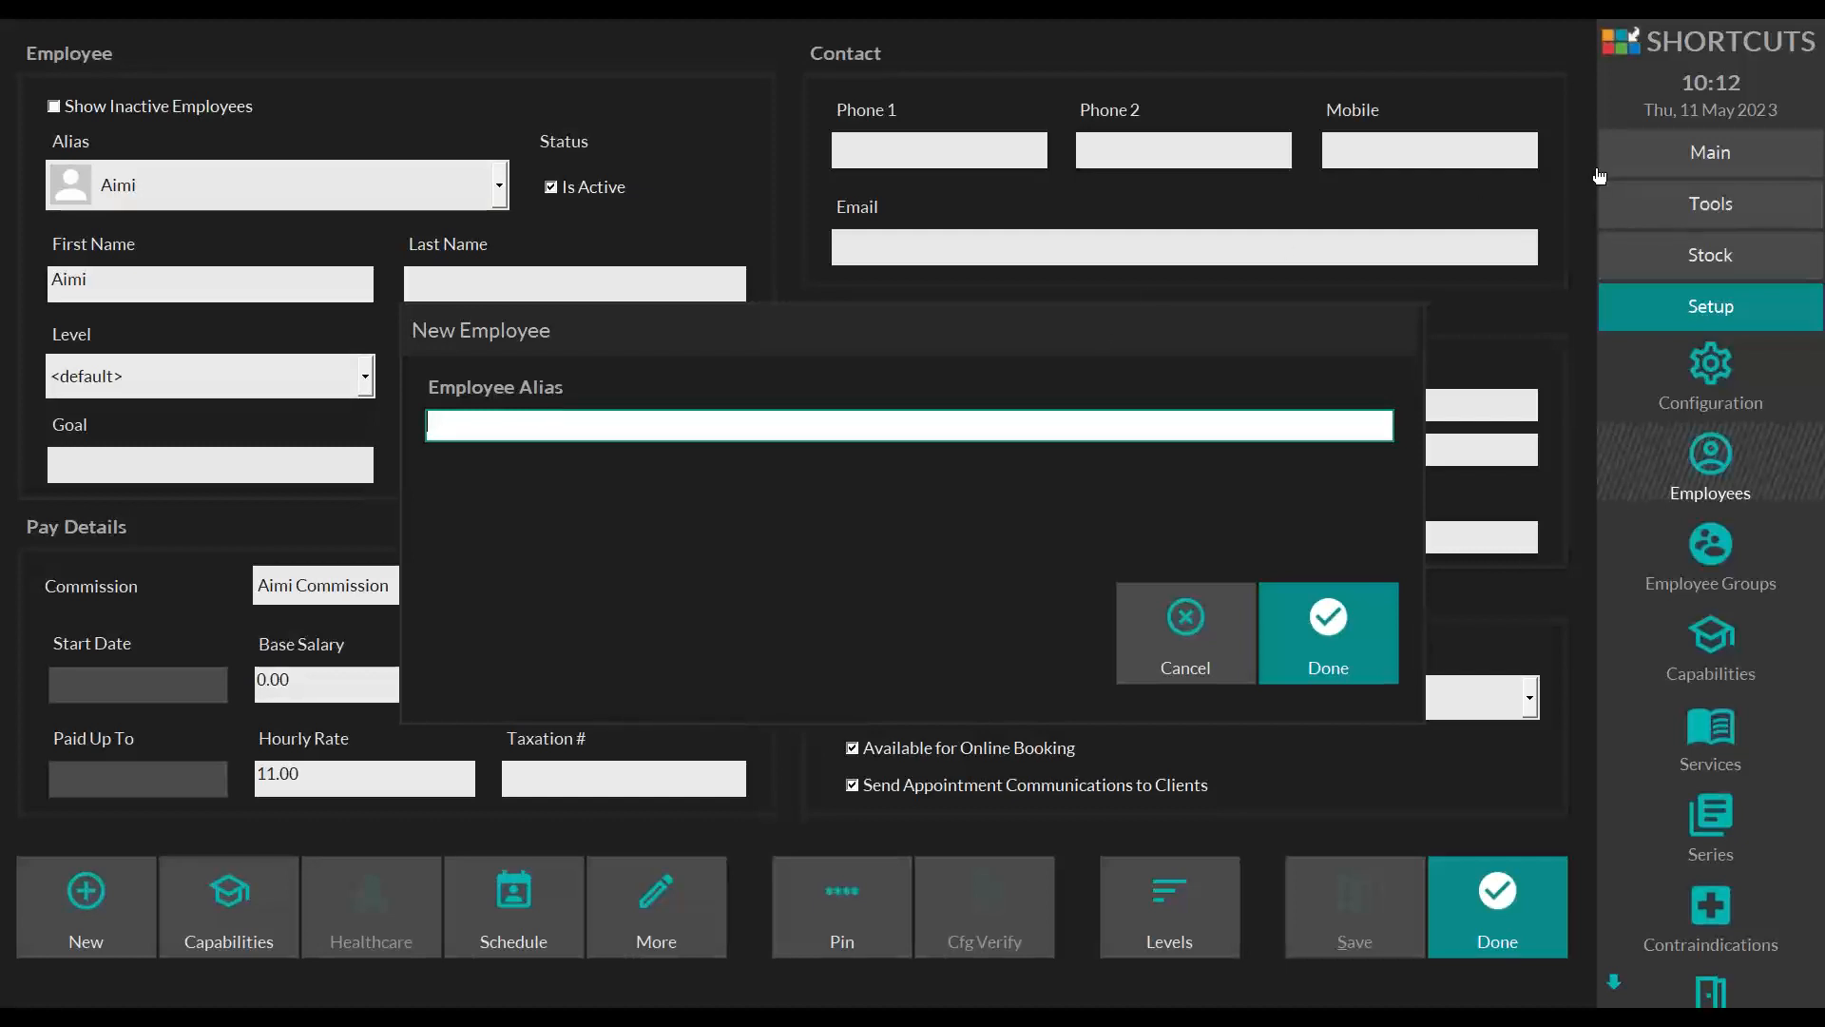
{"action": "left_click", "coordinate": [1807, 92]}
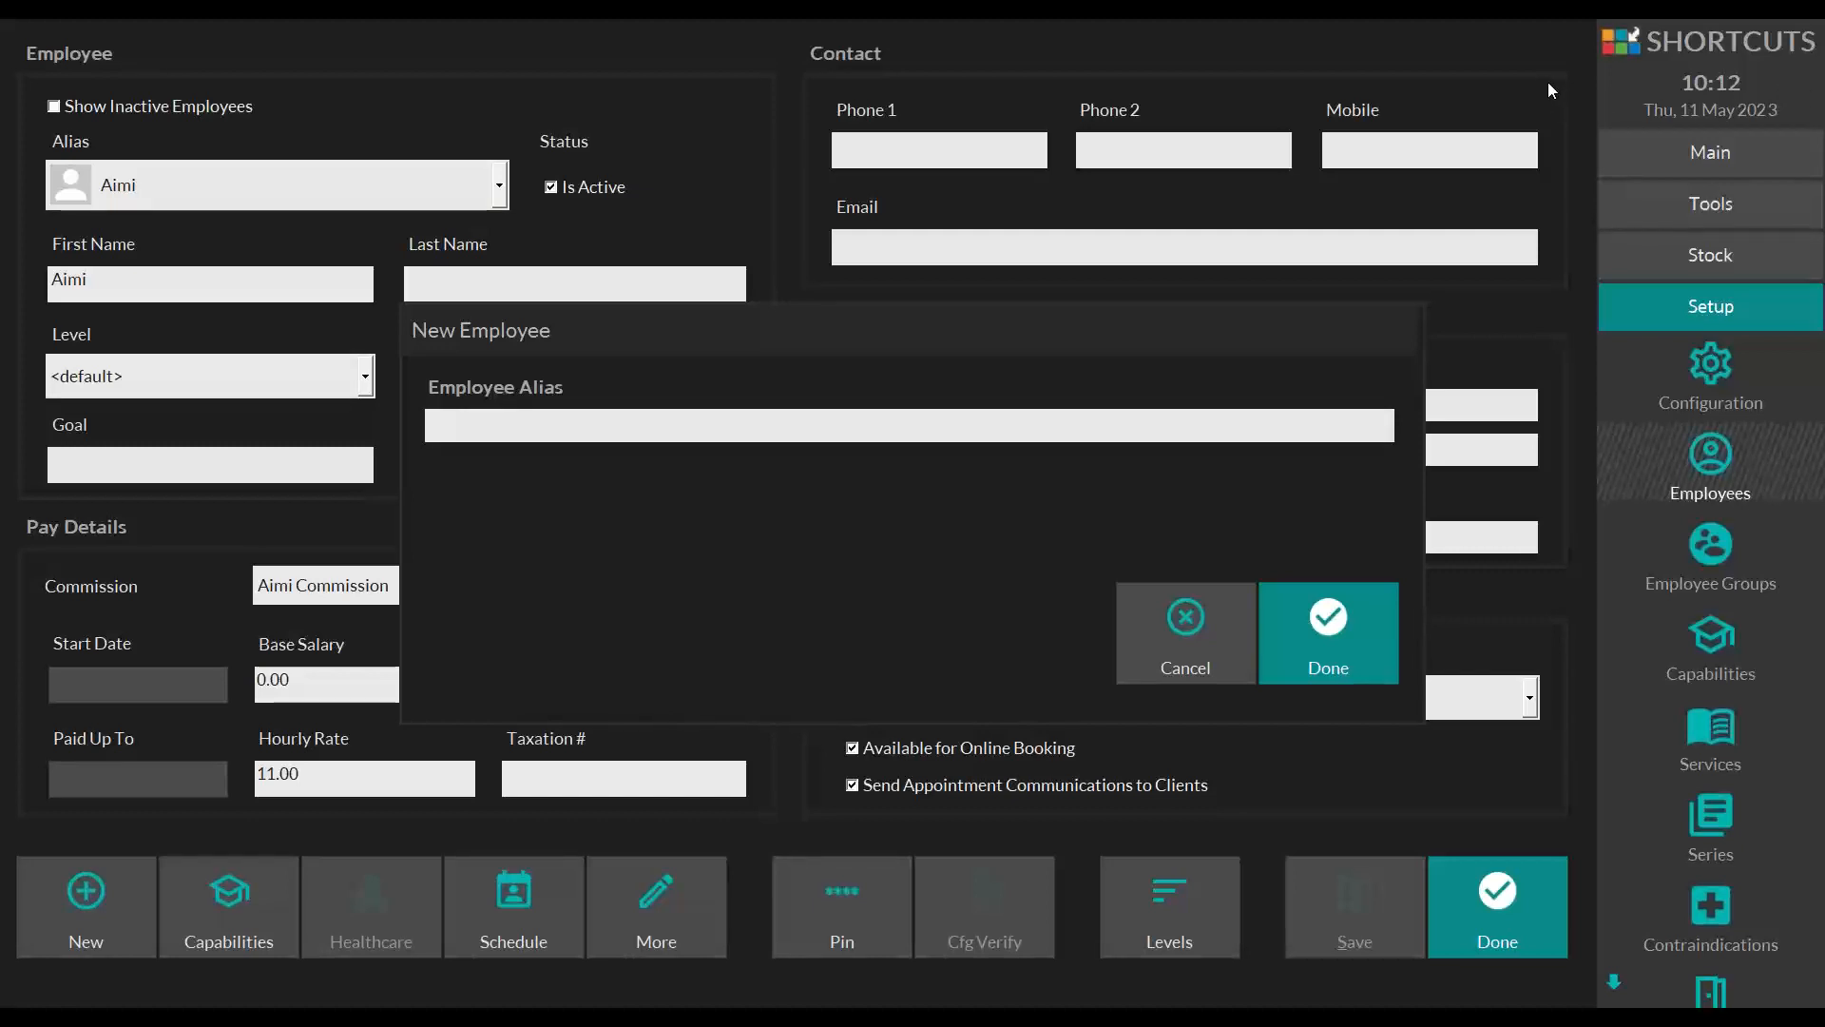
{"action": "left_click", "coordinate": [510, 419]}
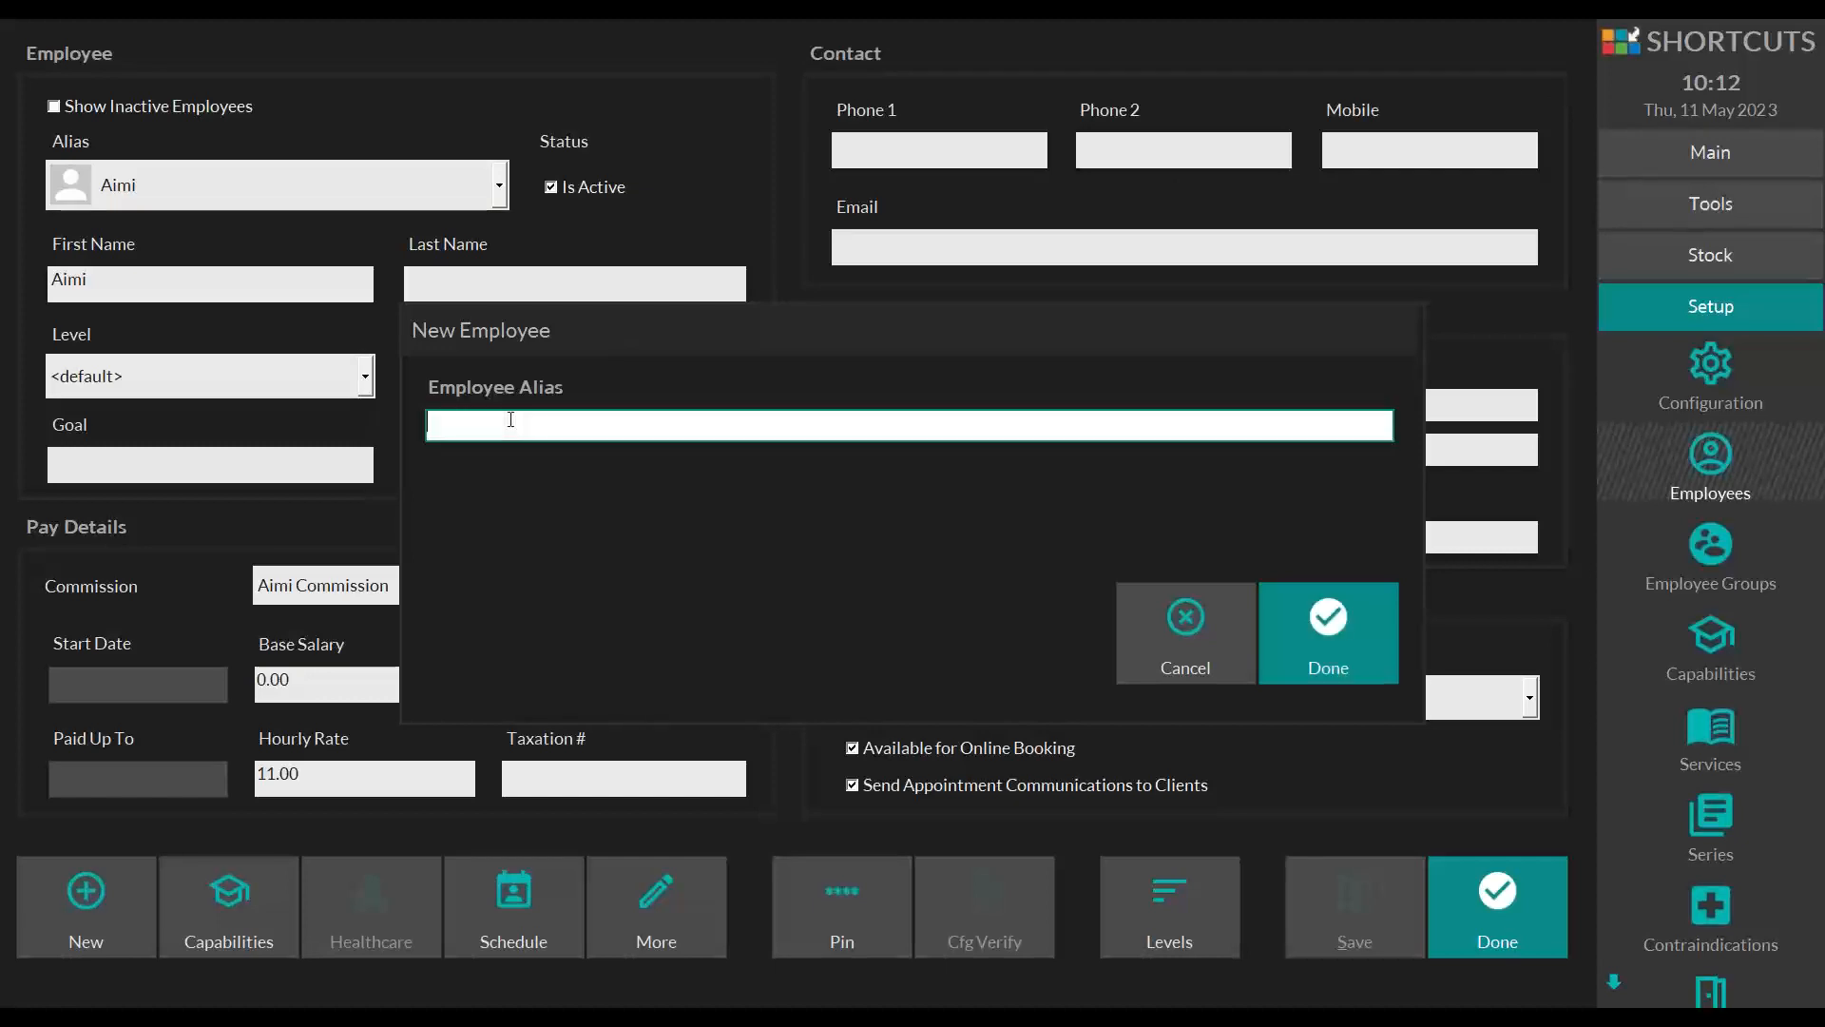
{"action": "type", "text": "Mike"}
{"action": "left_click", "coordinate": [1277, 614]}
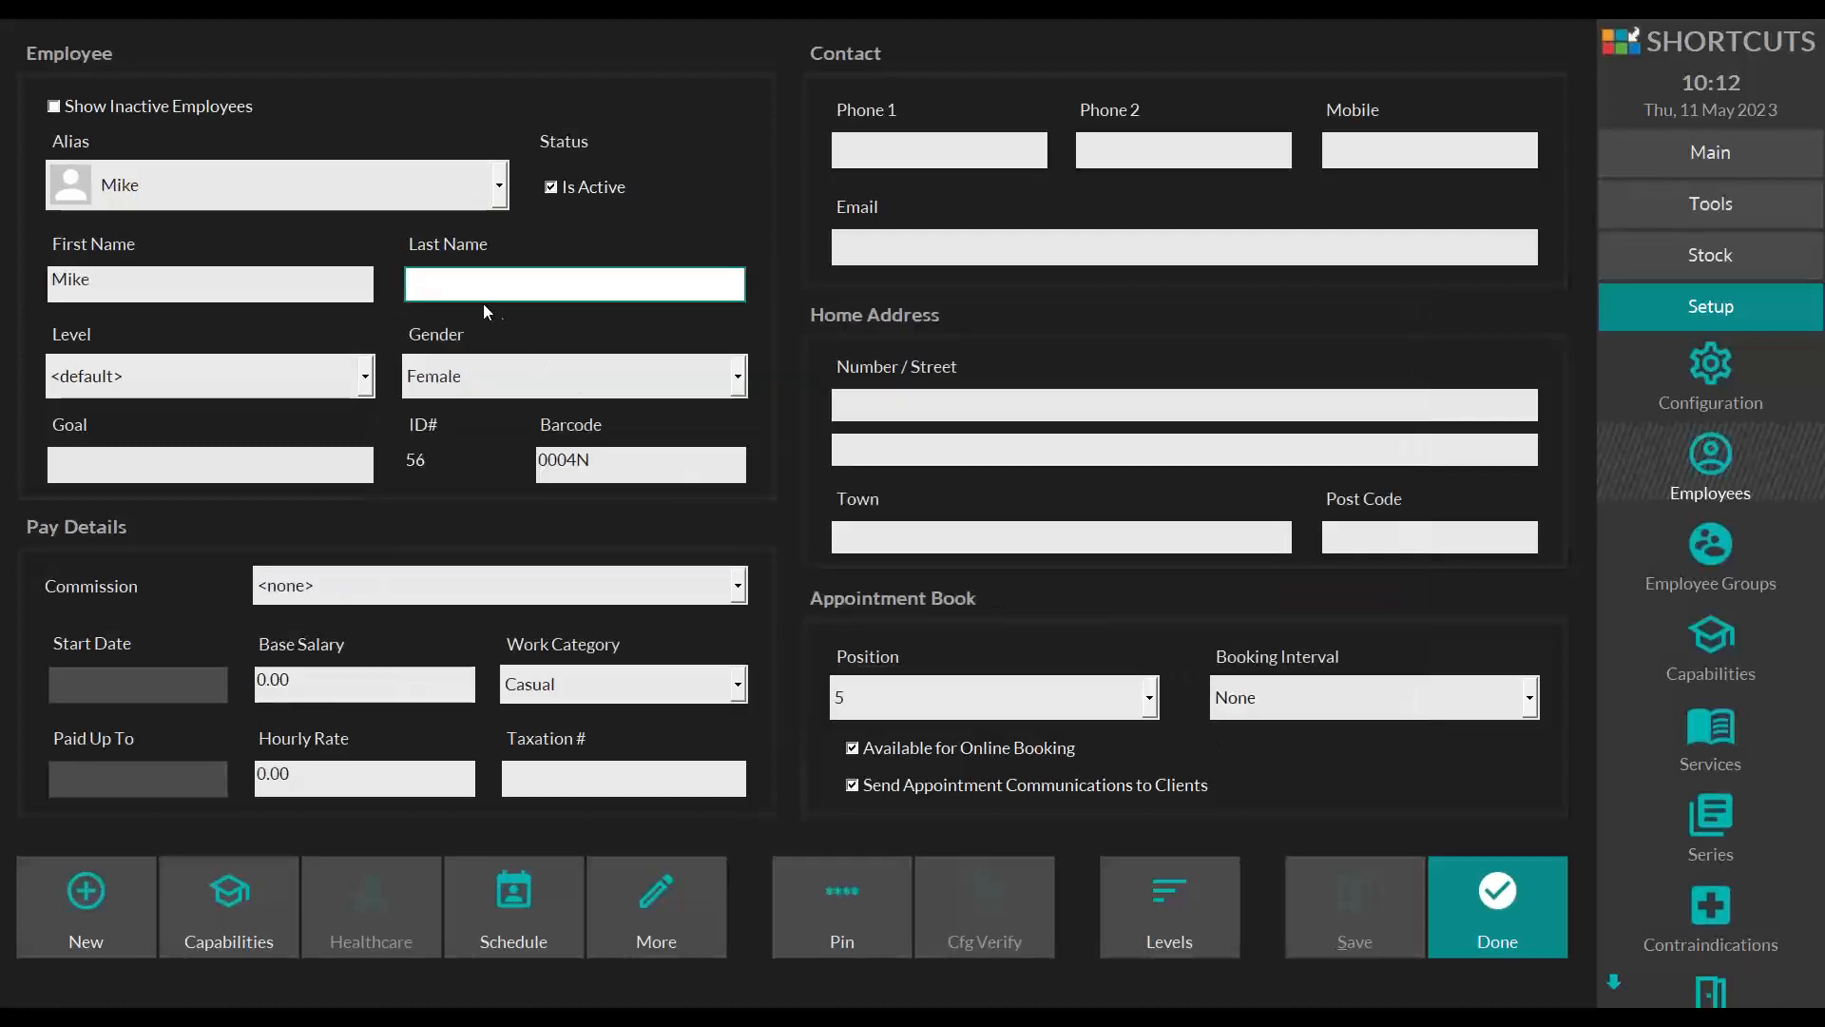
Step: Set the new employee's gender to Male and save the record
{"action": "left_click", "coordinate": [843, 158]}
{"action": "left_click", "coordinate": [865, 248]}
{"action": "left_click", "coordinate": [475, 375]}
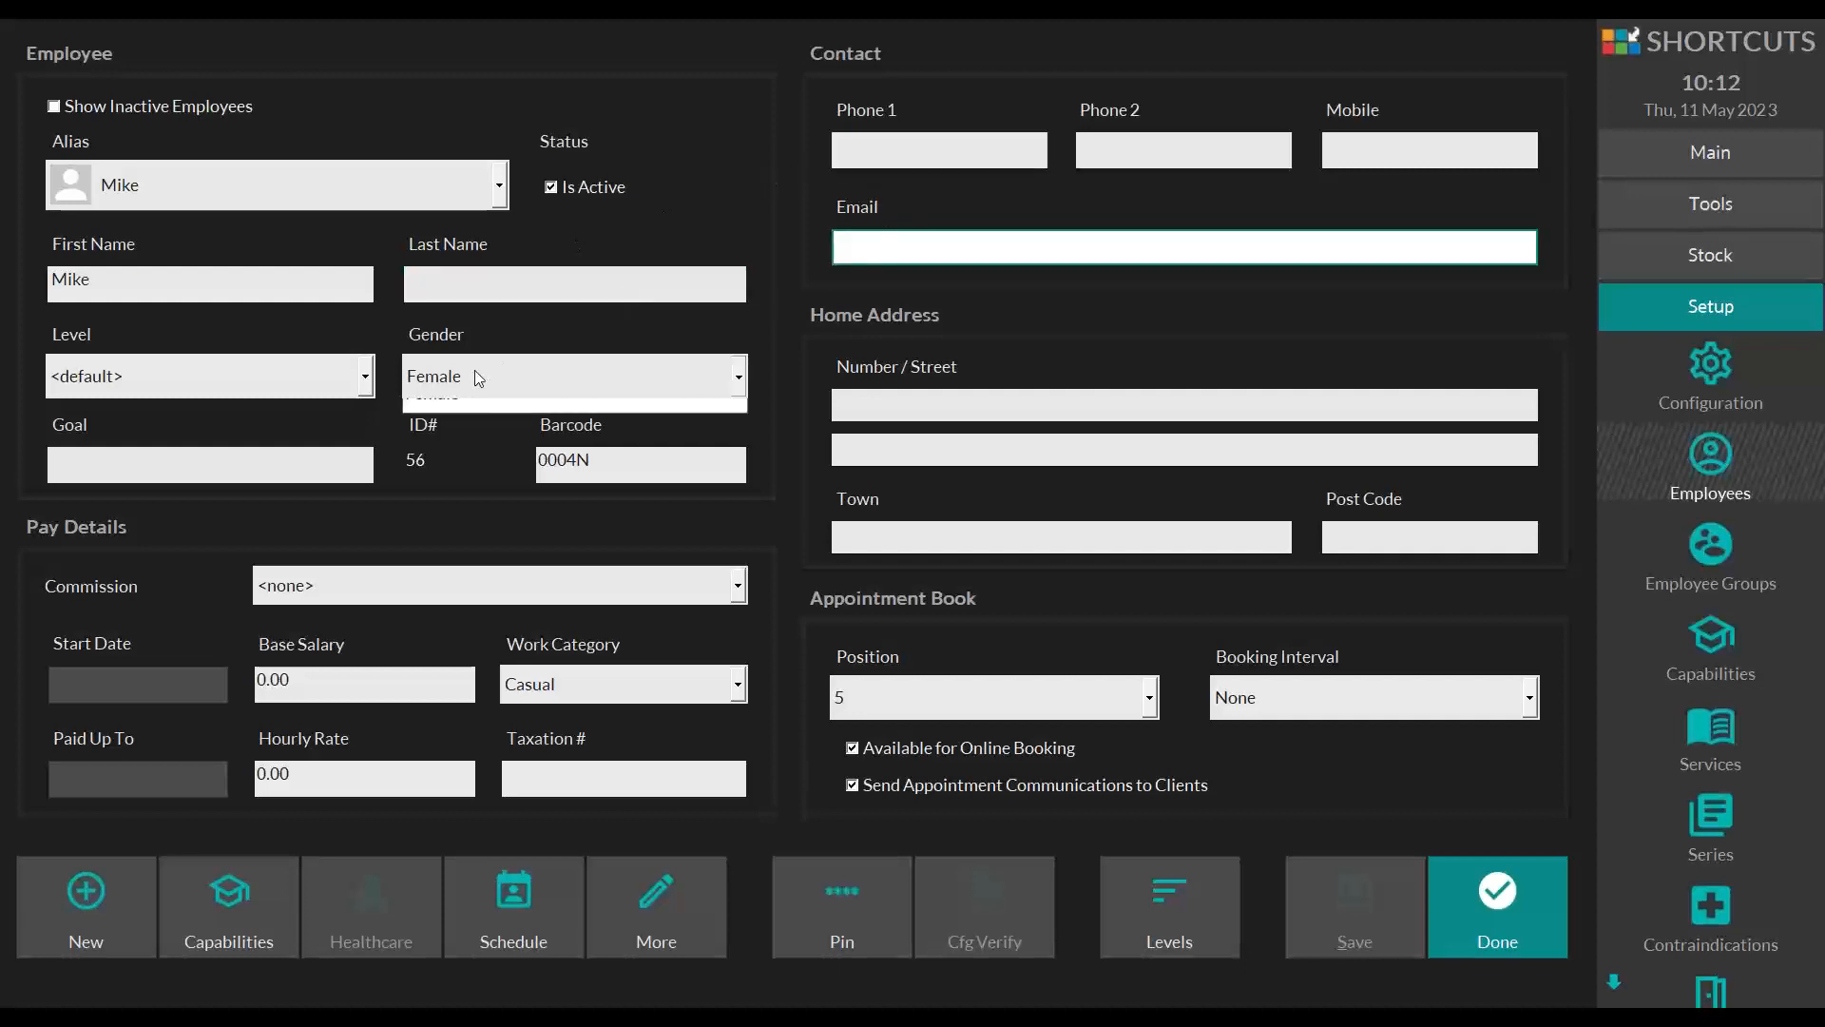
{"action": "left_click", "coordinate": [423, 416]}
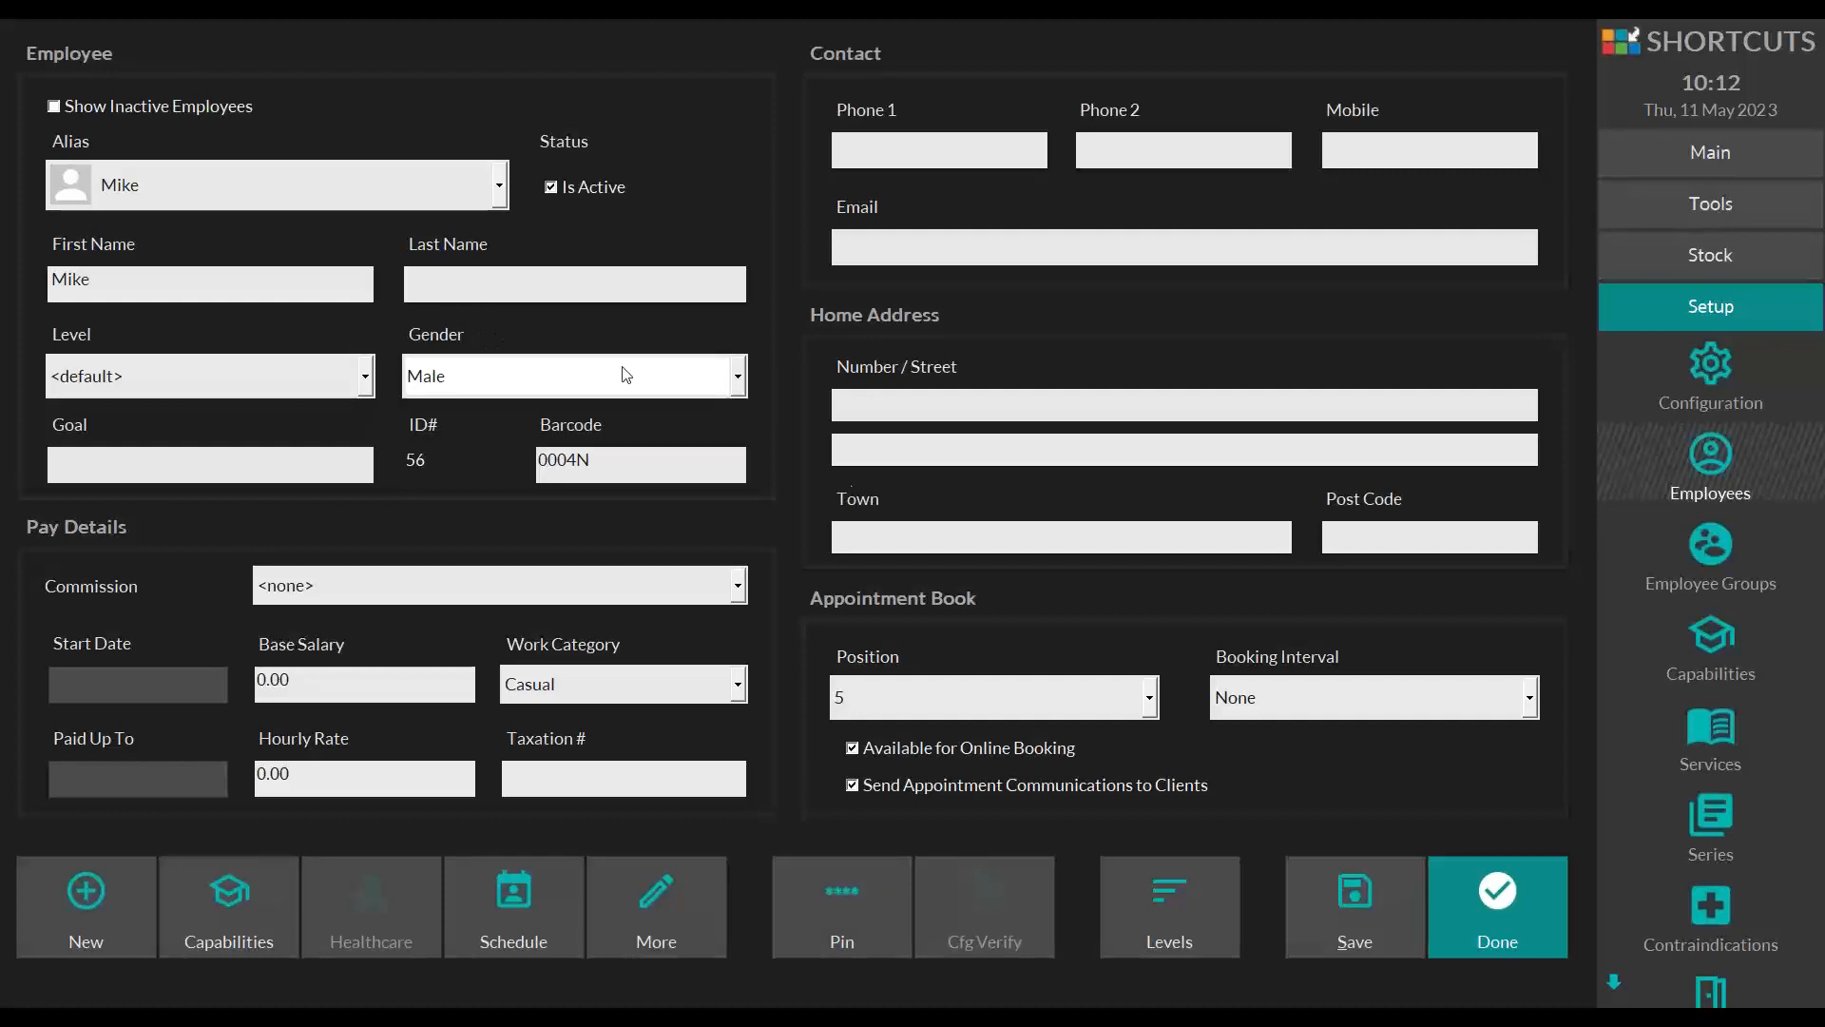
{"action": "left_click", "coordinate": [1327, 892]}
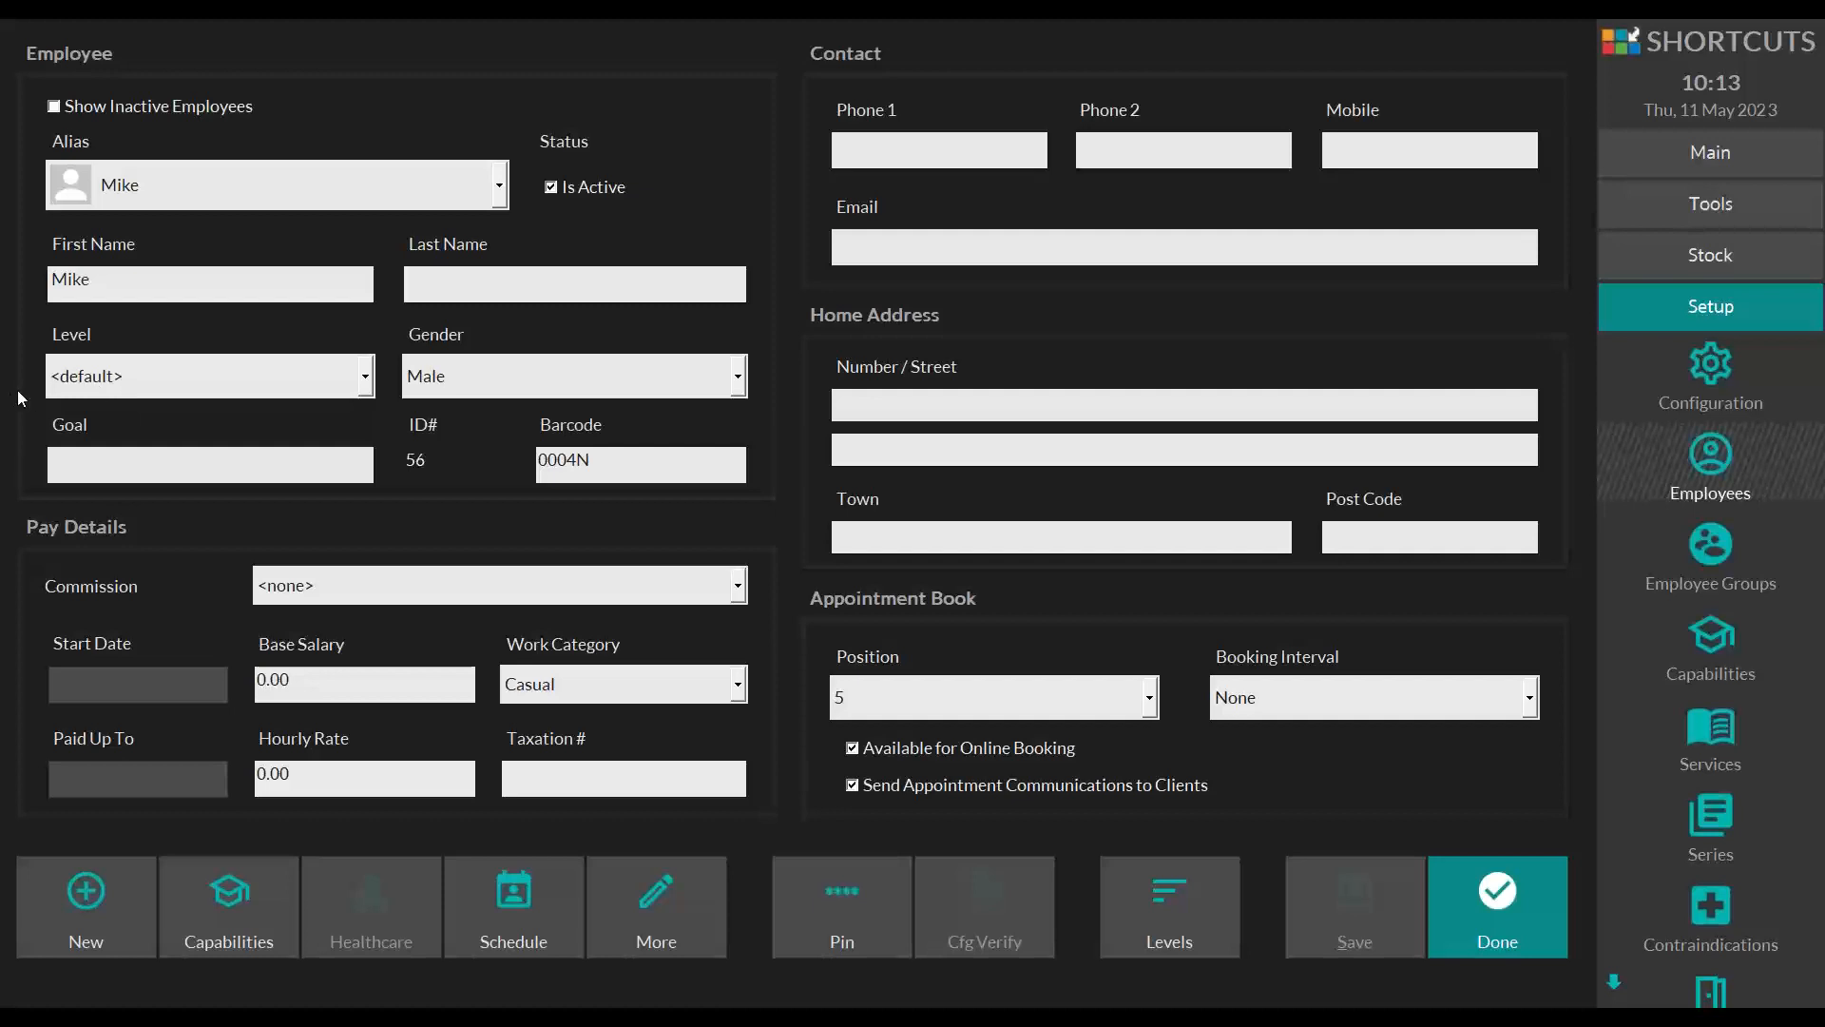
Step: Add a new employee level named Stylist
{"action": "left_click", "coordinate": [115, 387]}
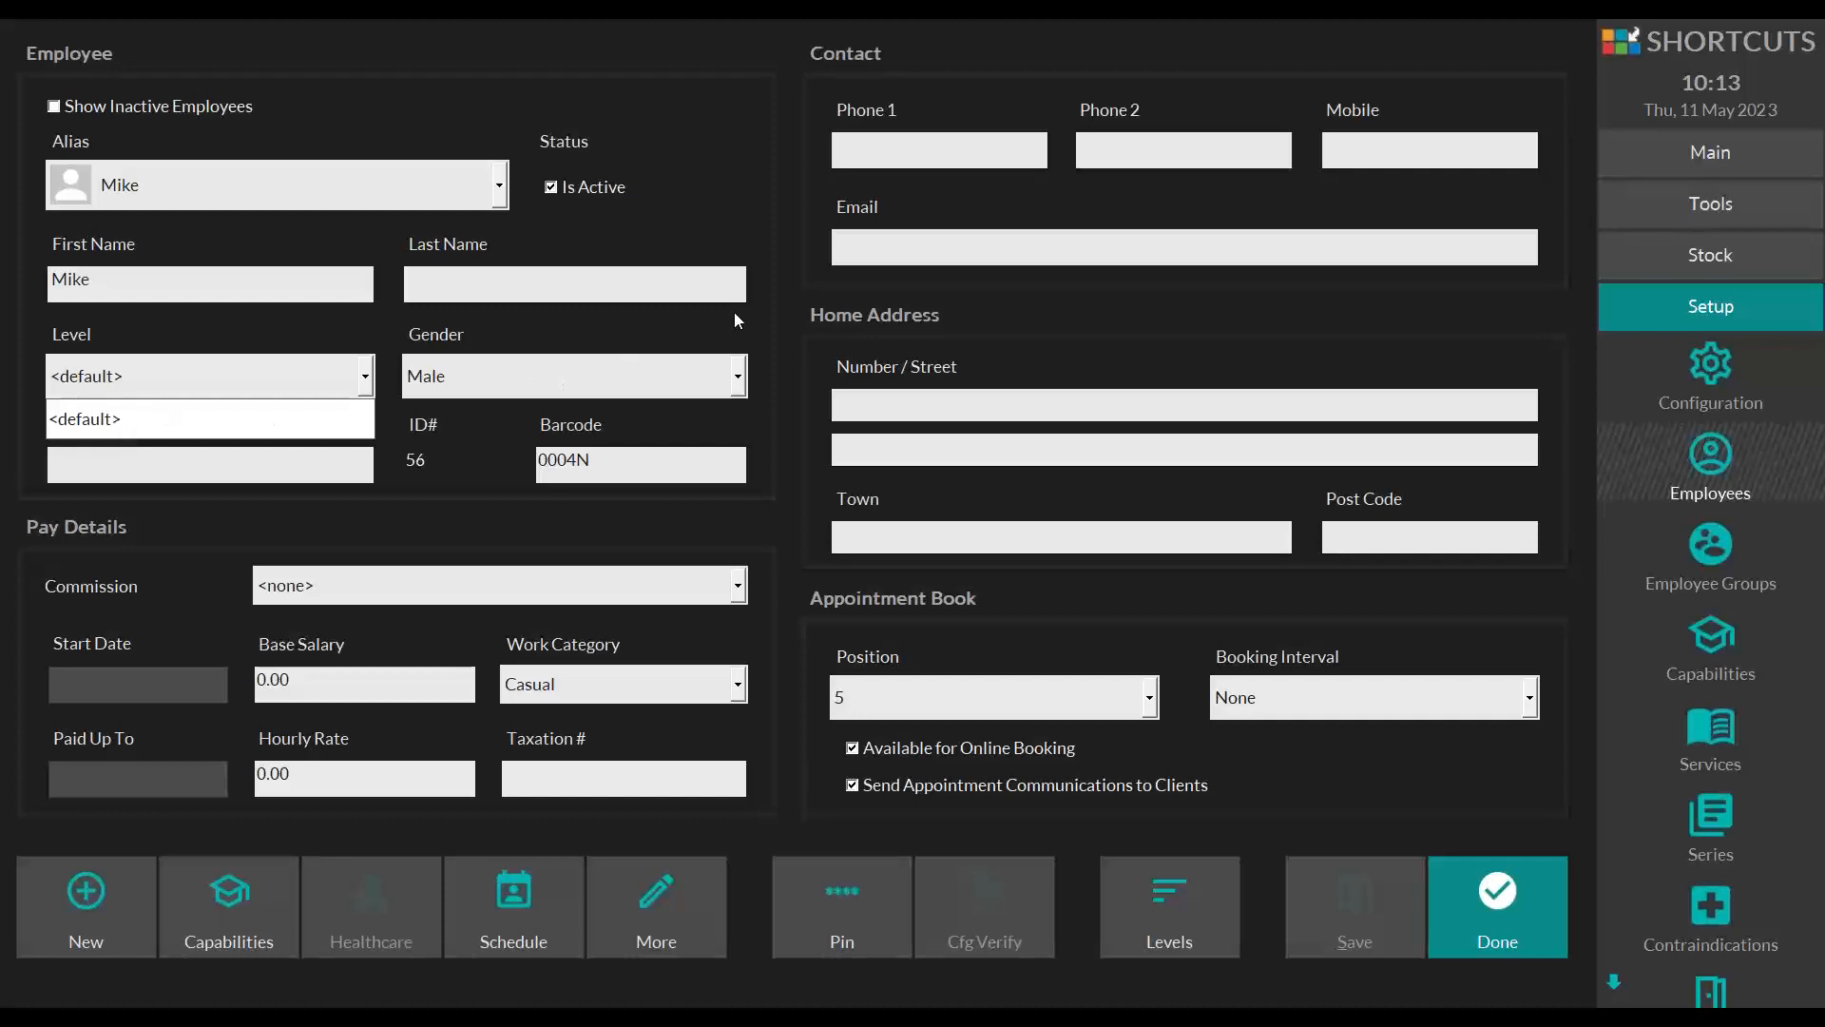
{"action": "key", "text": "Tab"}
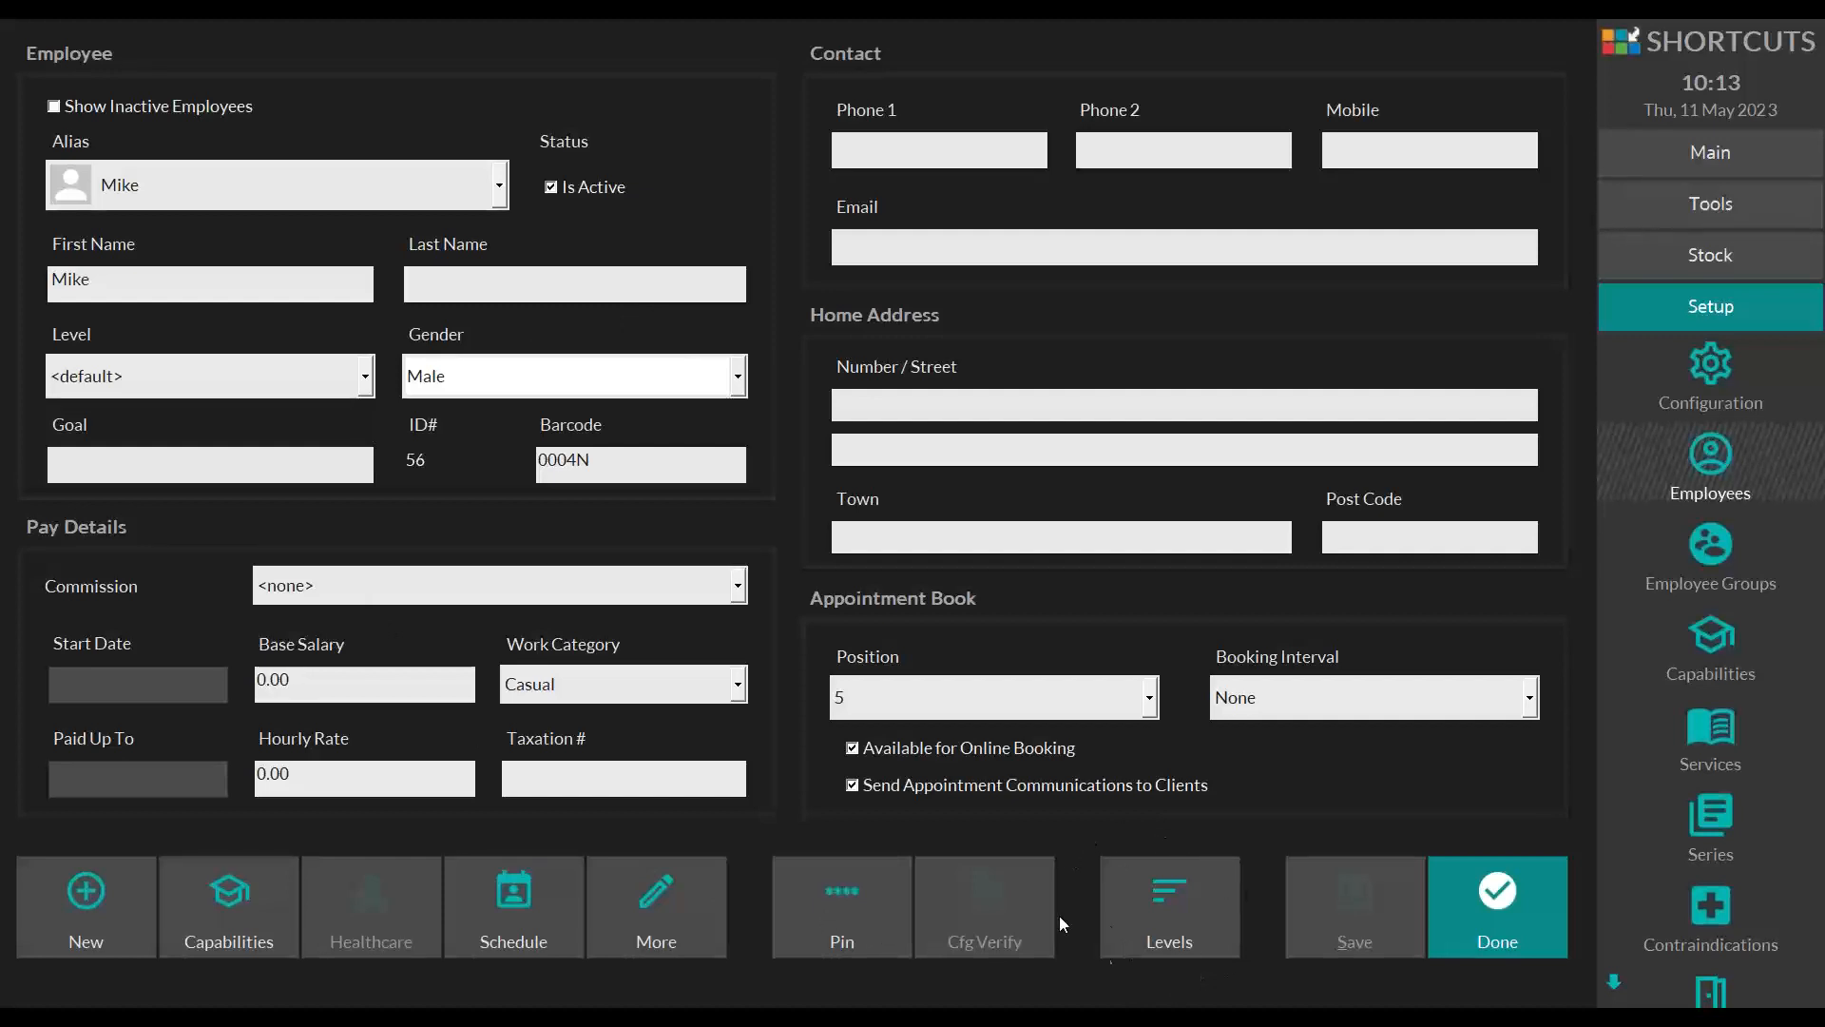
{"action": "left_click", "coordinate": [1175, 880]}
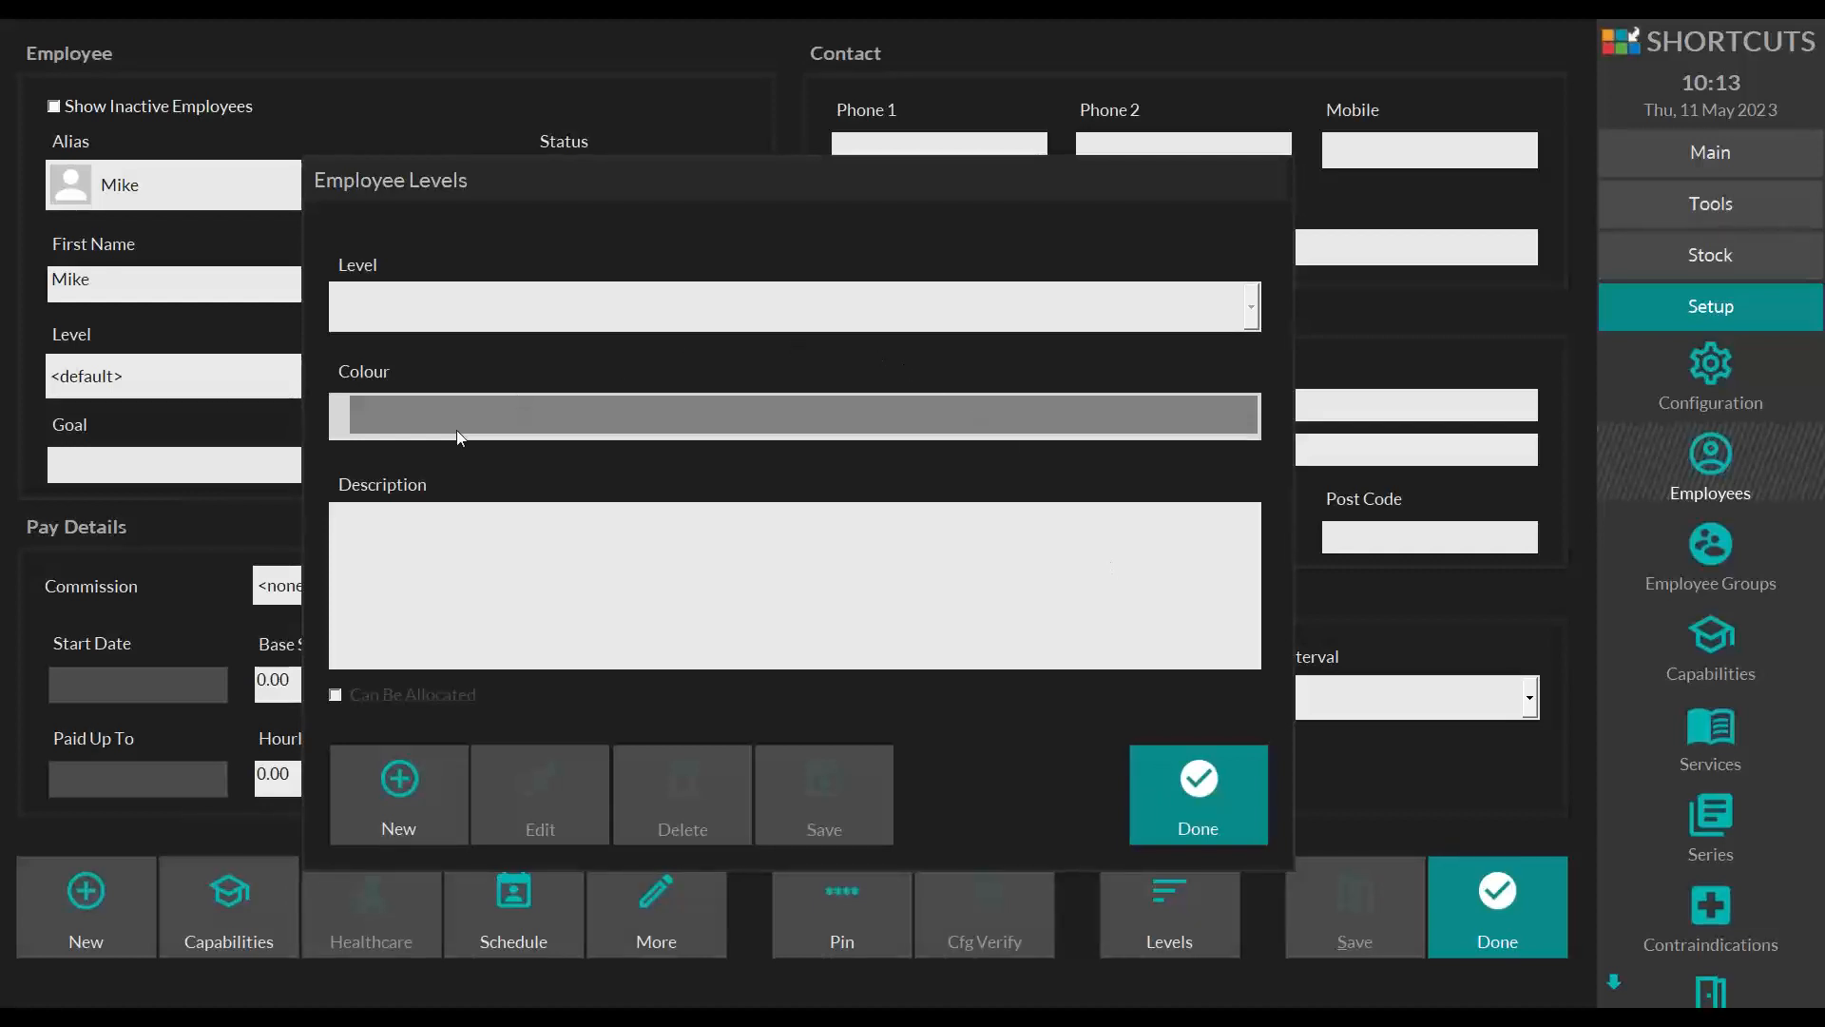
{"action": "left_click", "coordinate": [430, 789]}
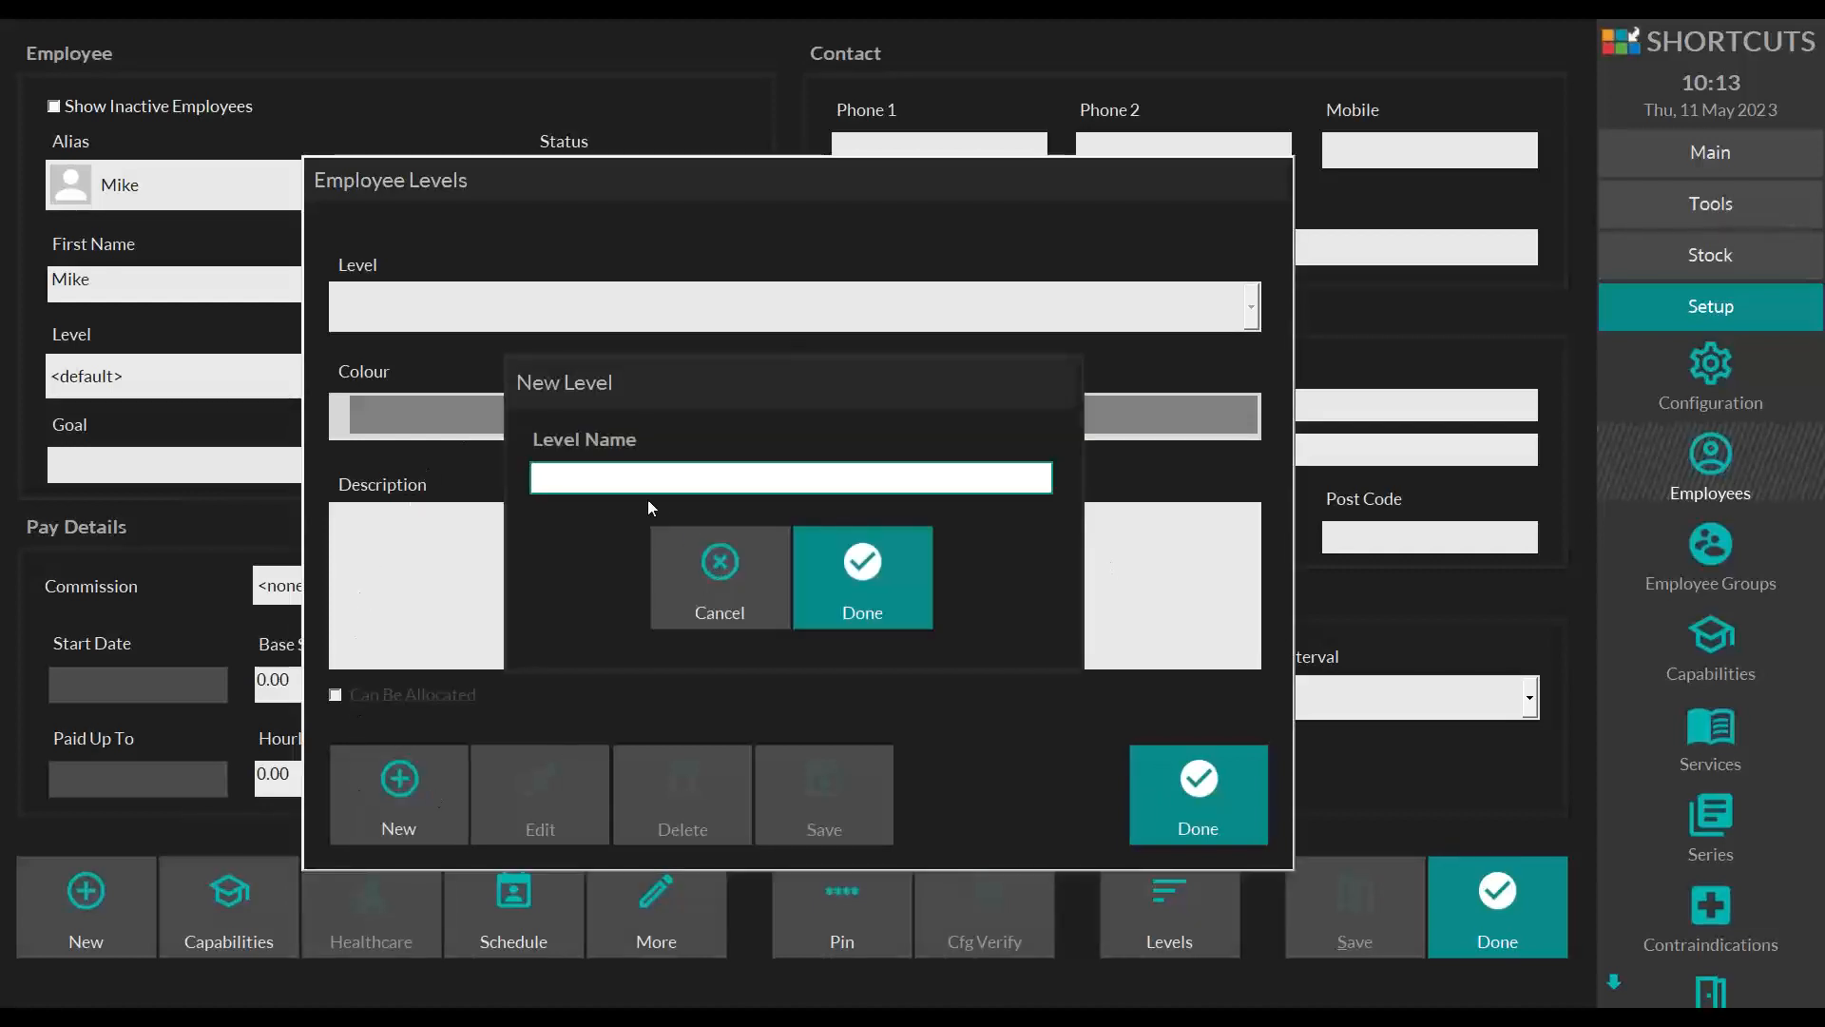
{"action": "type", "text": "Stylist"}
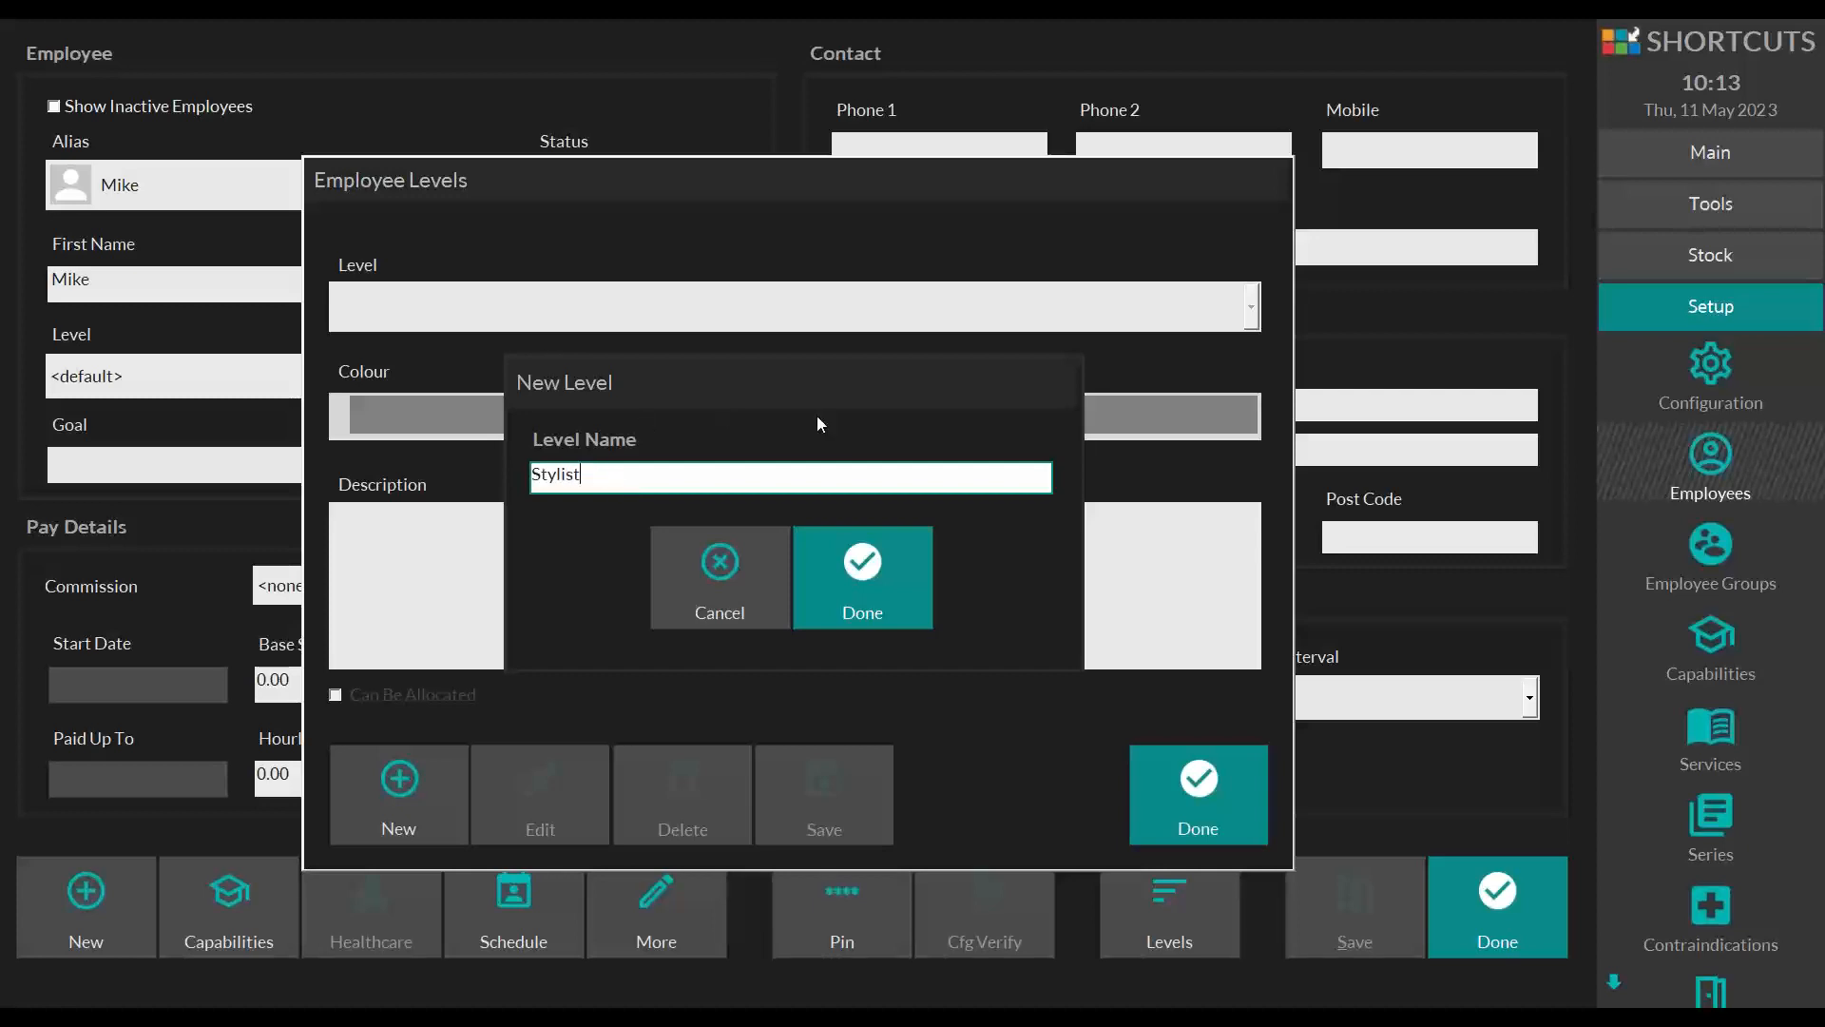
{"action": "left_click", "coordinate": [862, 571]}
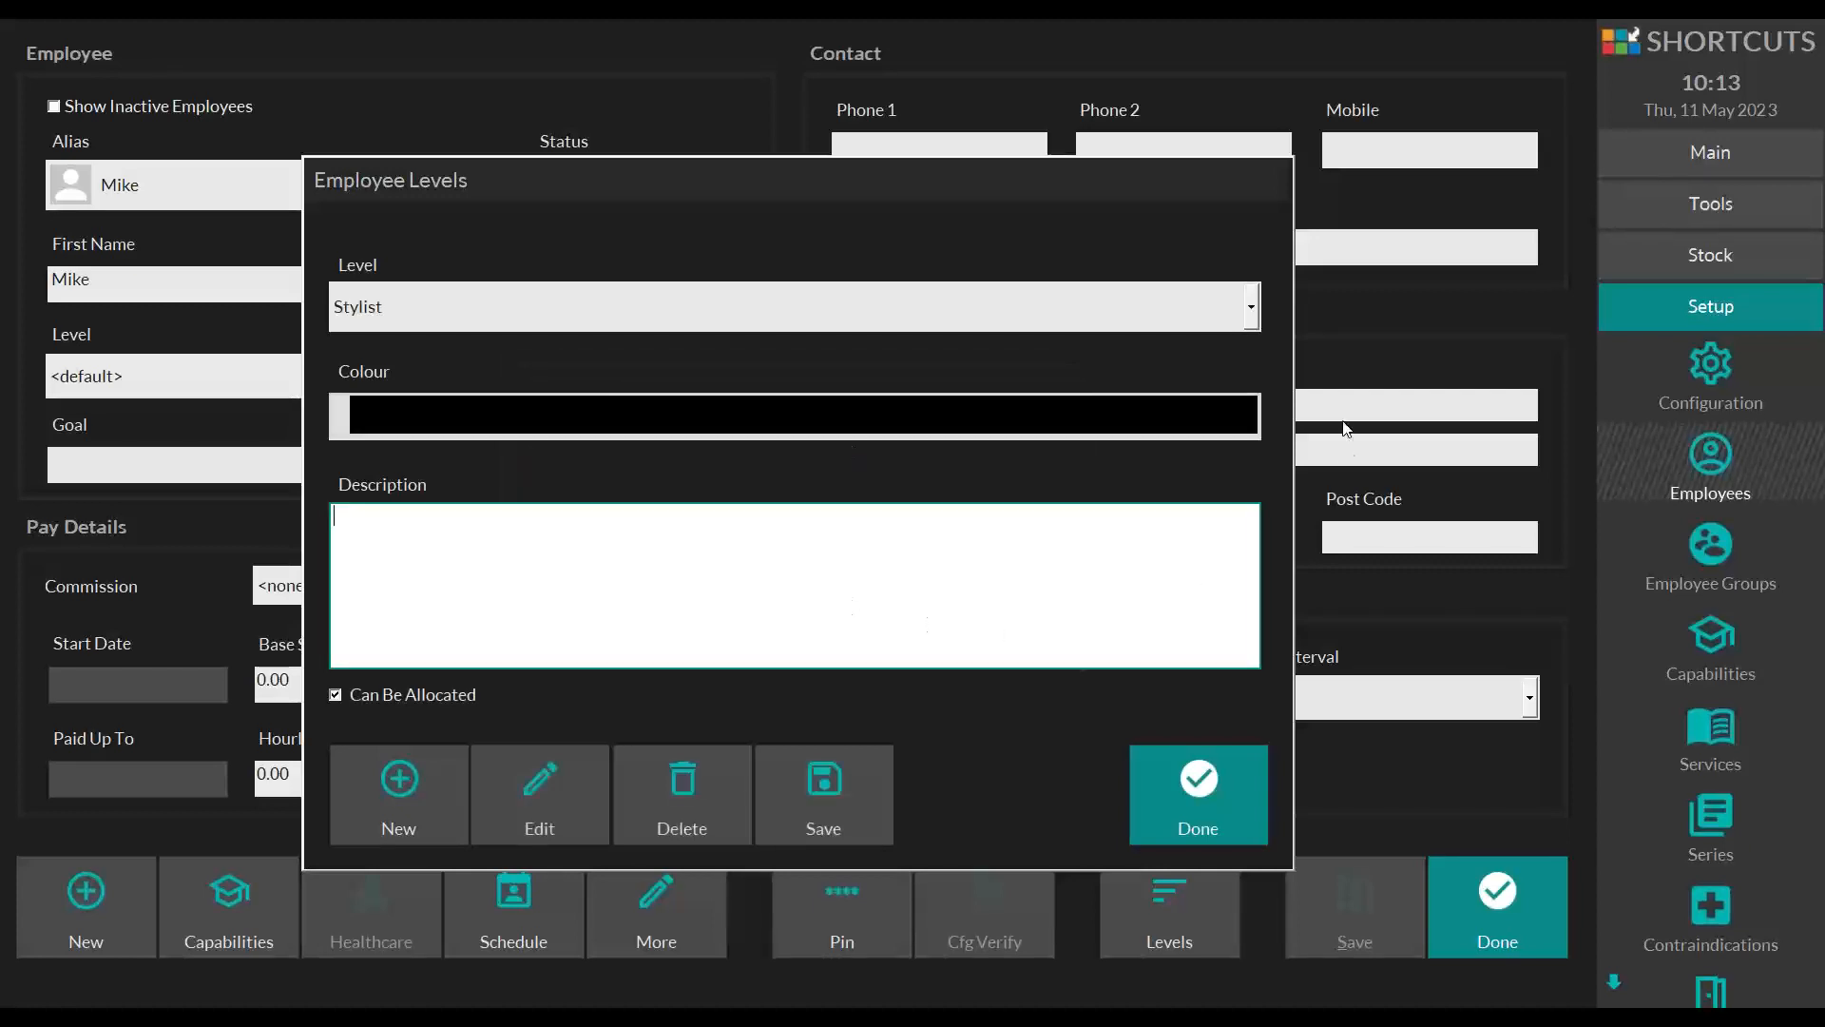
Step: Set the Stylist level's colour to lime green and save the level
{"action": "left_click", "coordinate": [405, 413]}
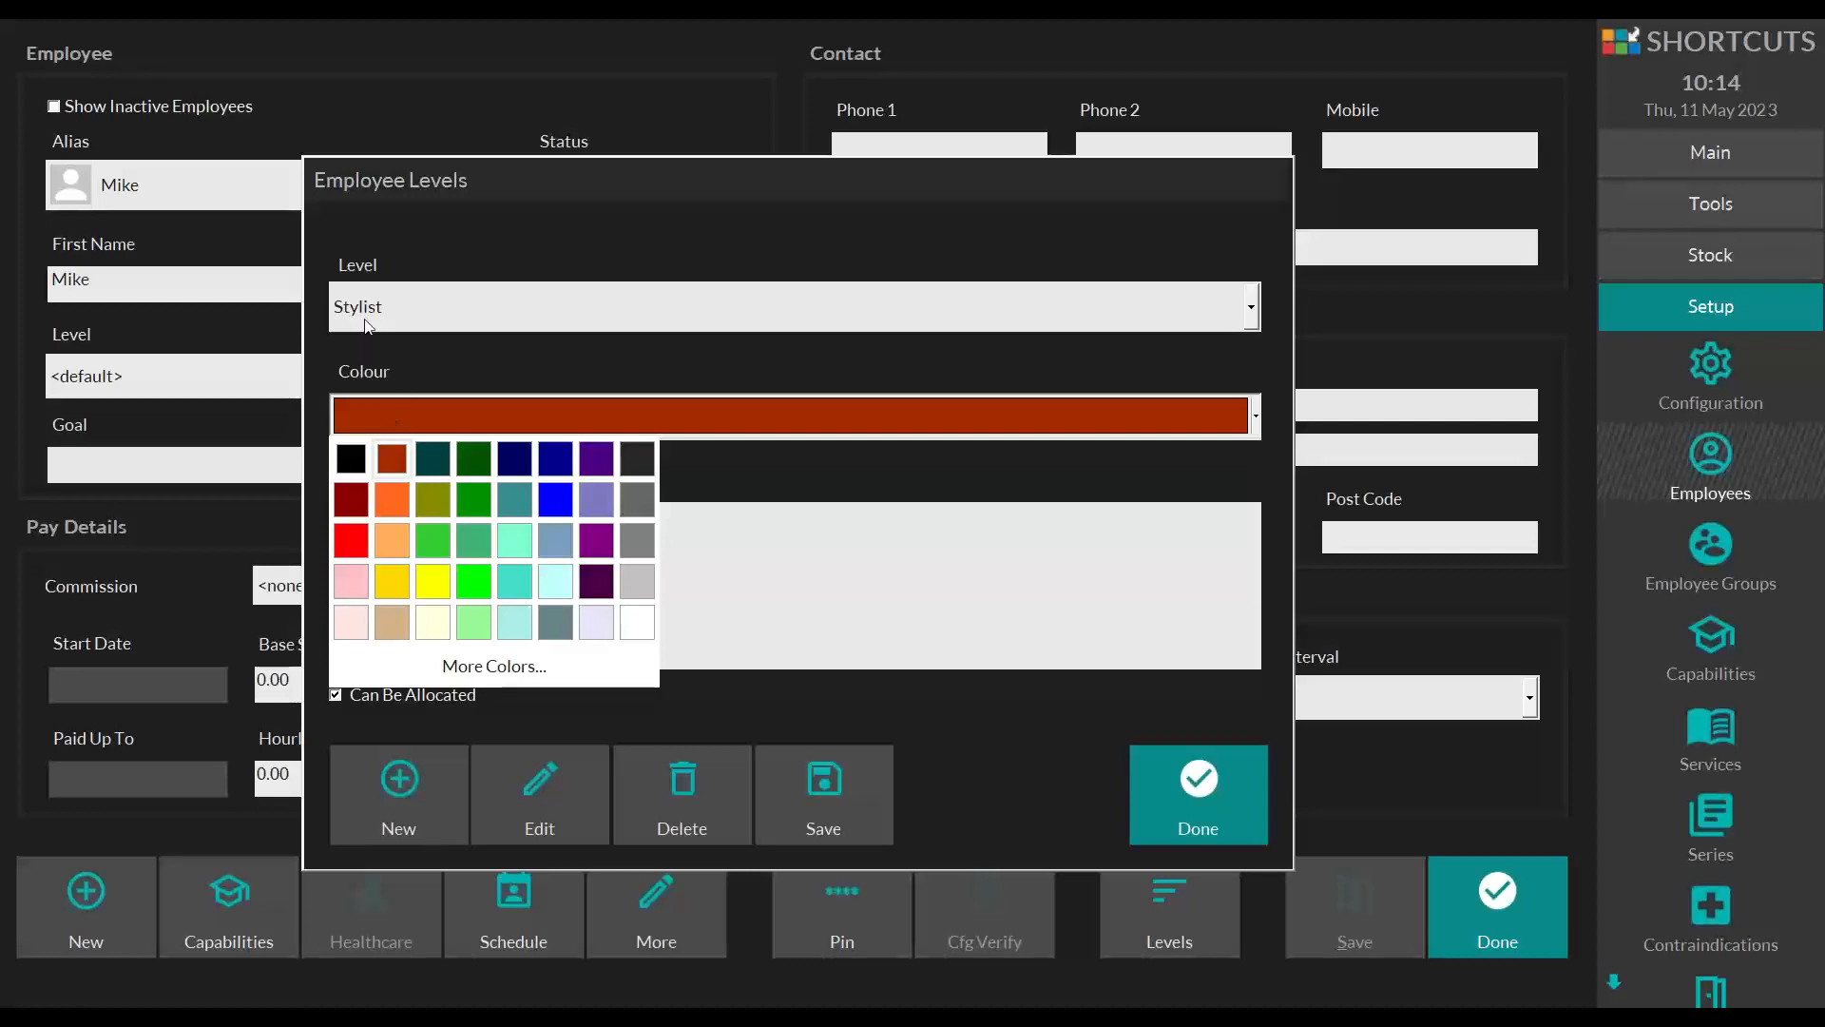
{"action": "left_click", "coordinate": [435, 541]}
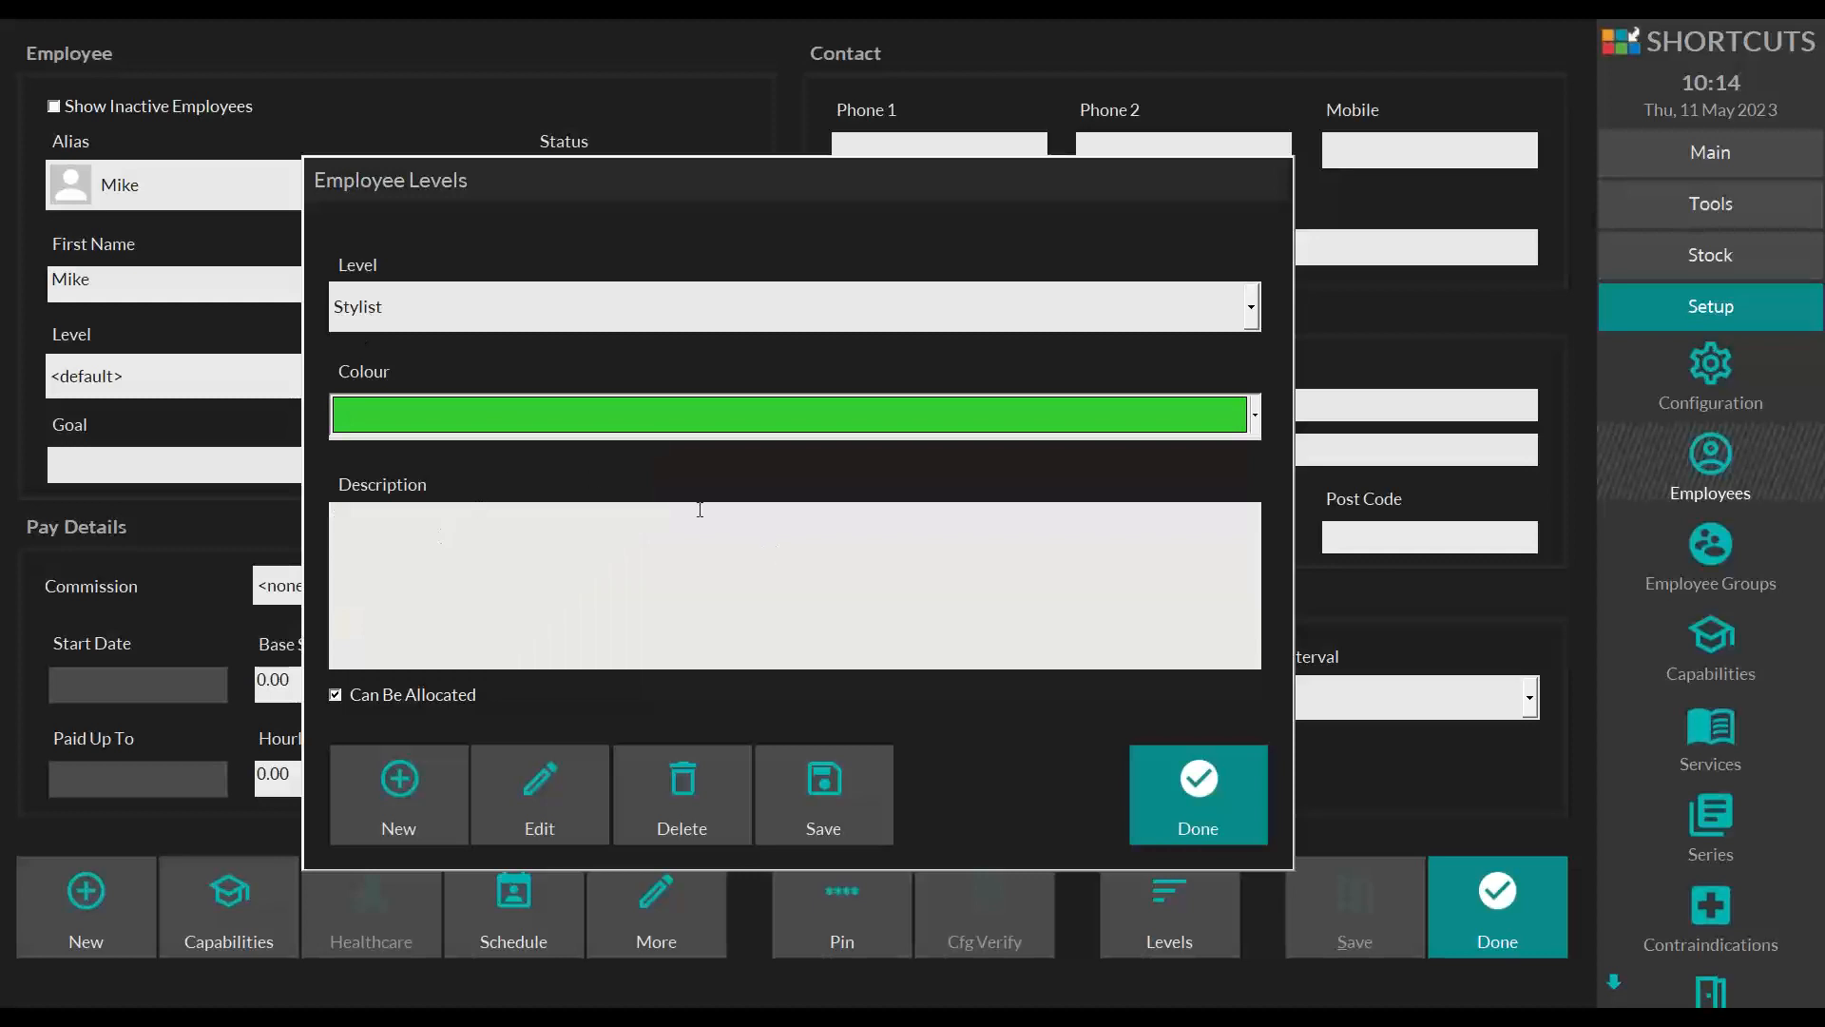
{"action": "left_click", "coordinate": [414, 524]}
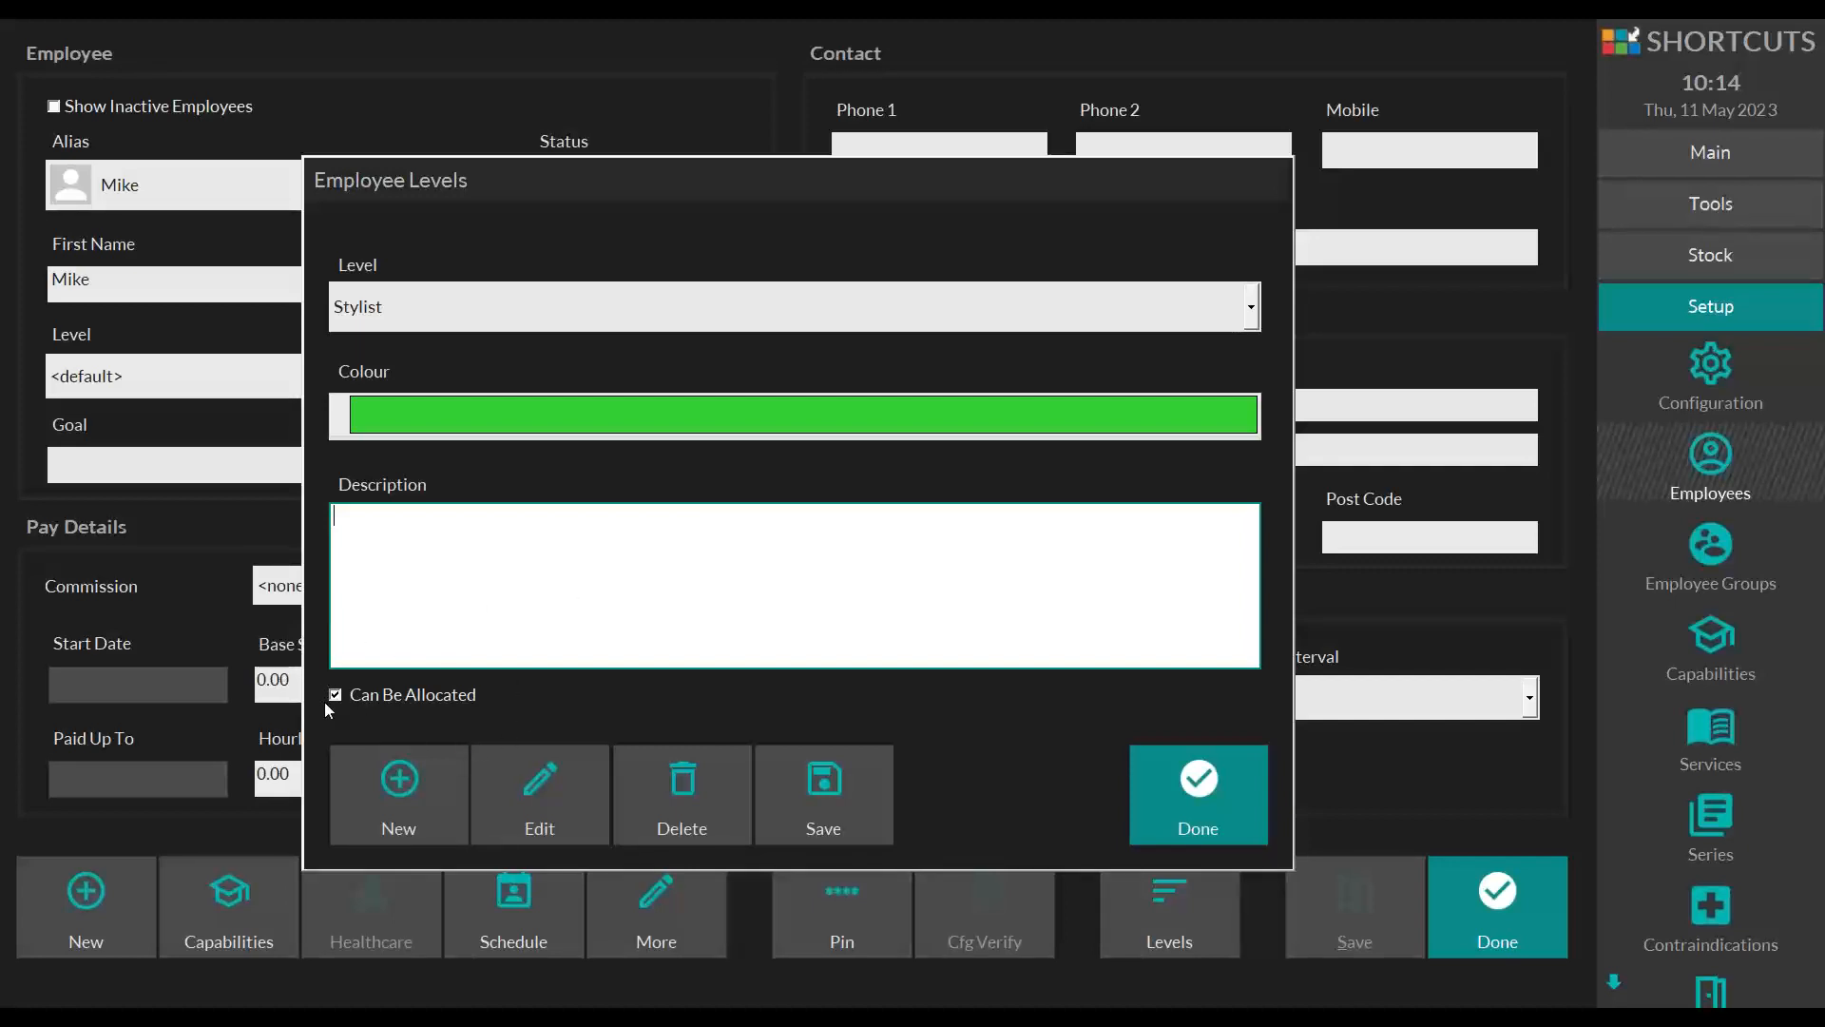
{"action": "left_click", "coordinate": [822, 781]}
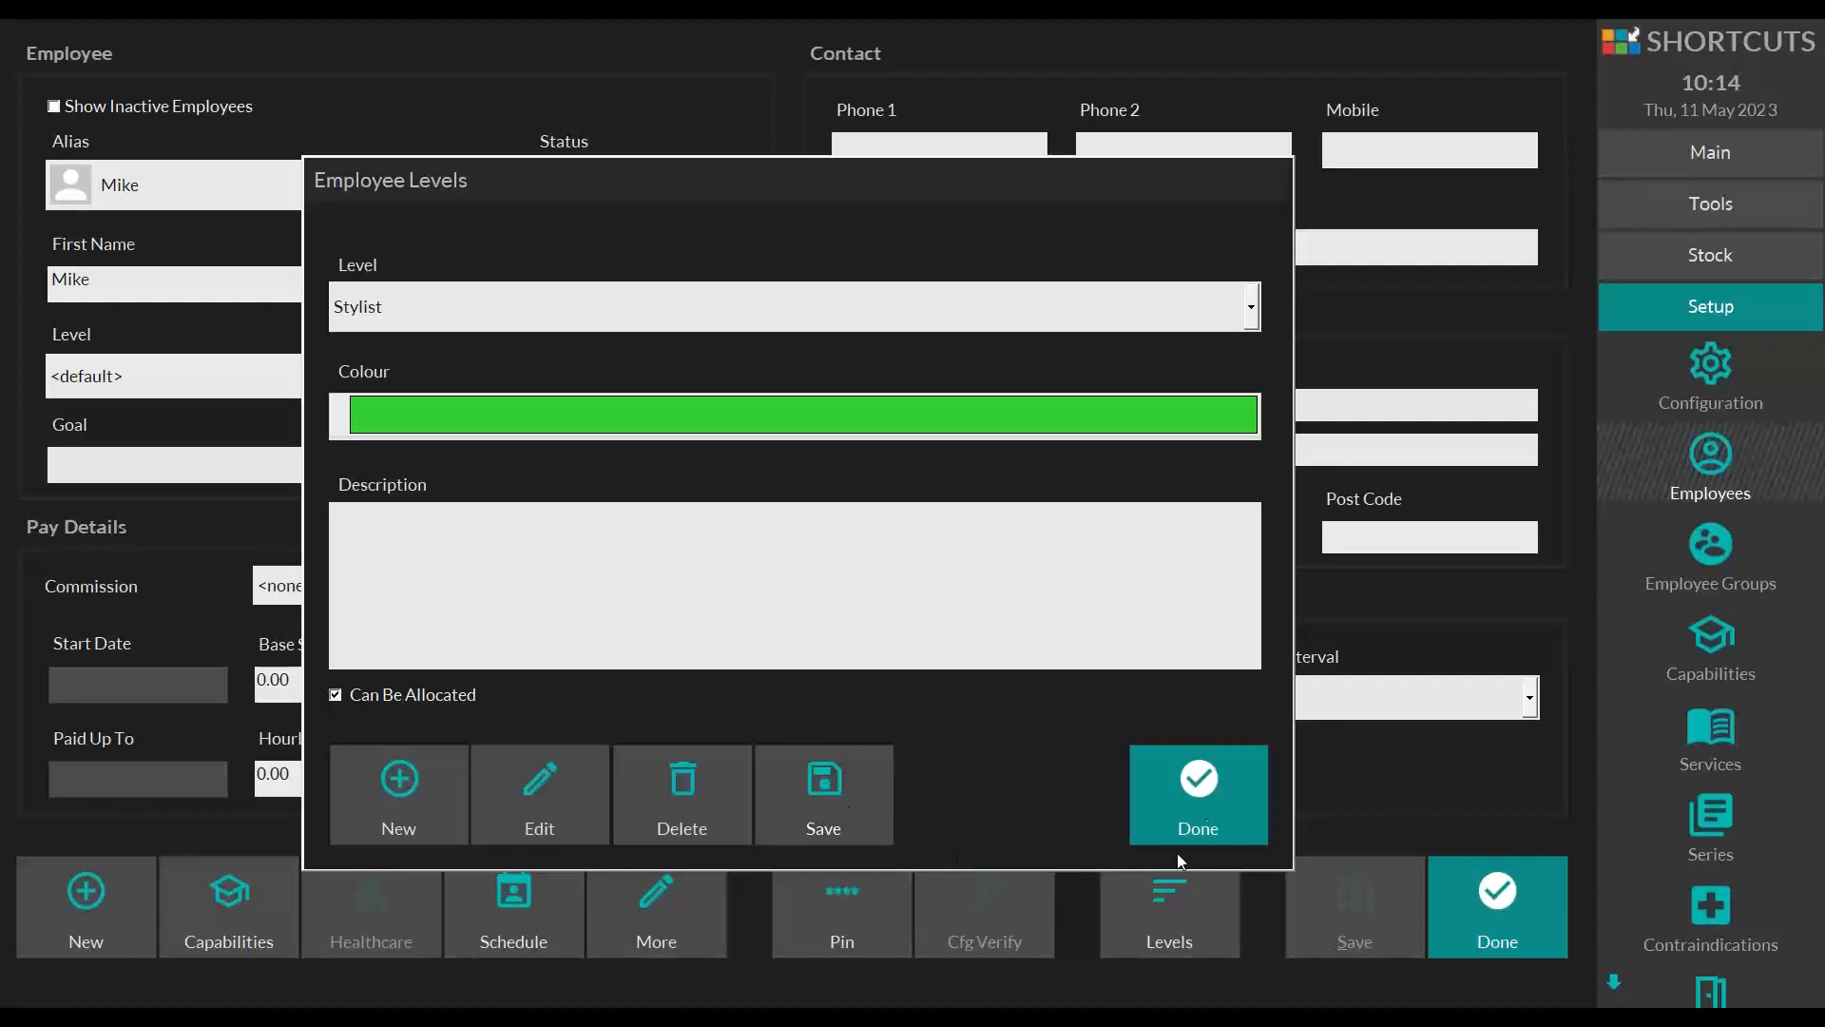
{"action": "left_click", "coordinate": [1217, 781]}
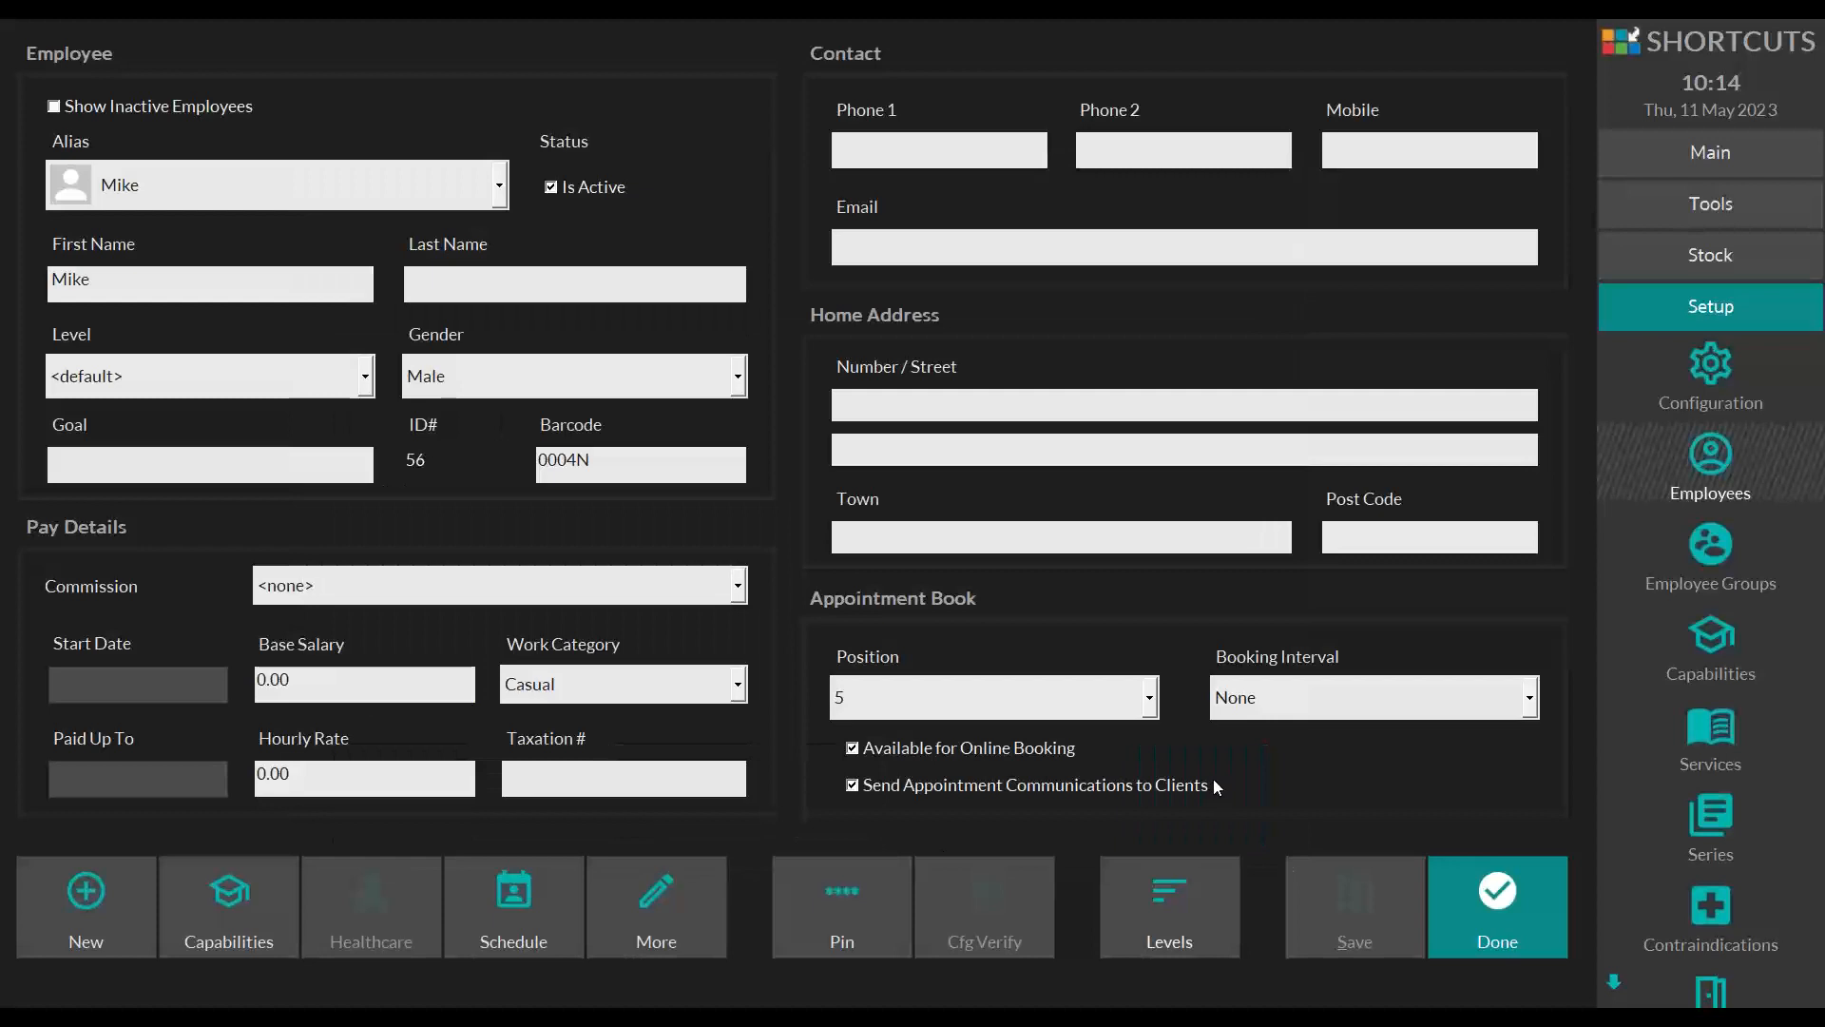
Step: Assign the Stylist level to the new employee and save the record
{"action": "left_click", "coordinate": [361, 376]}
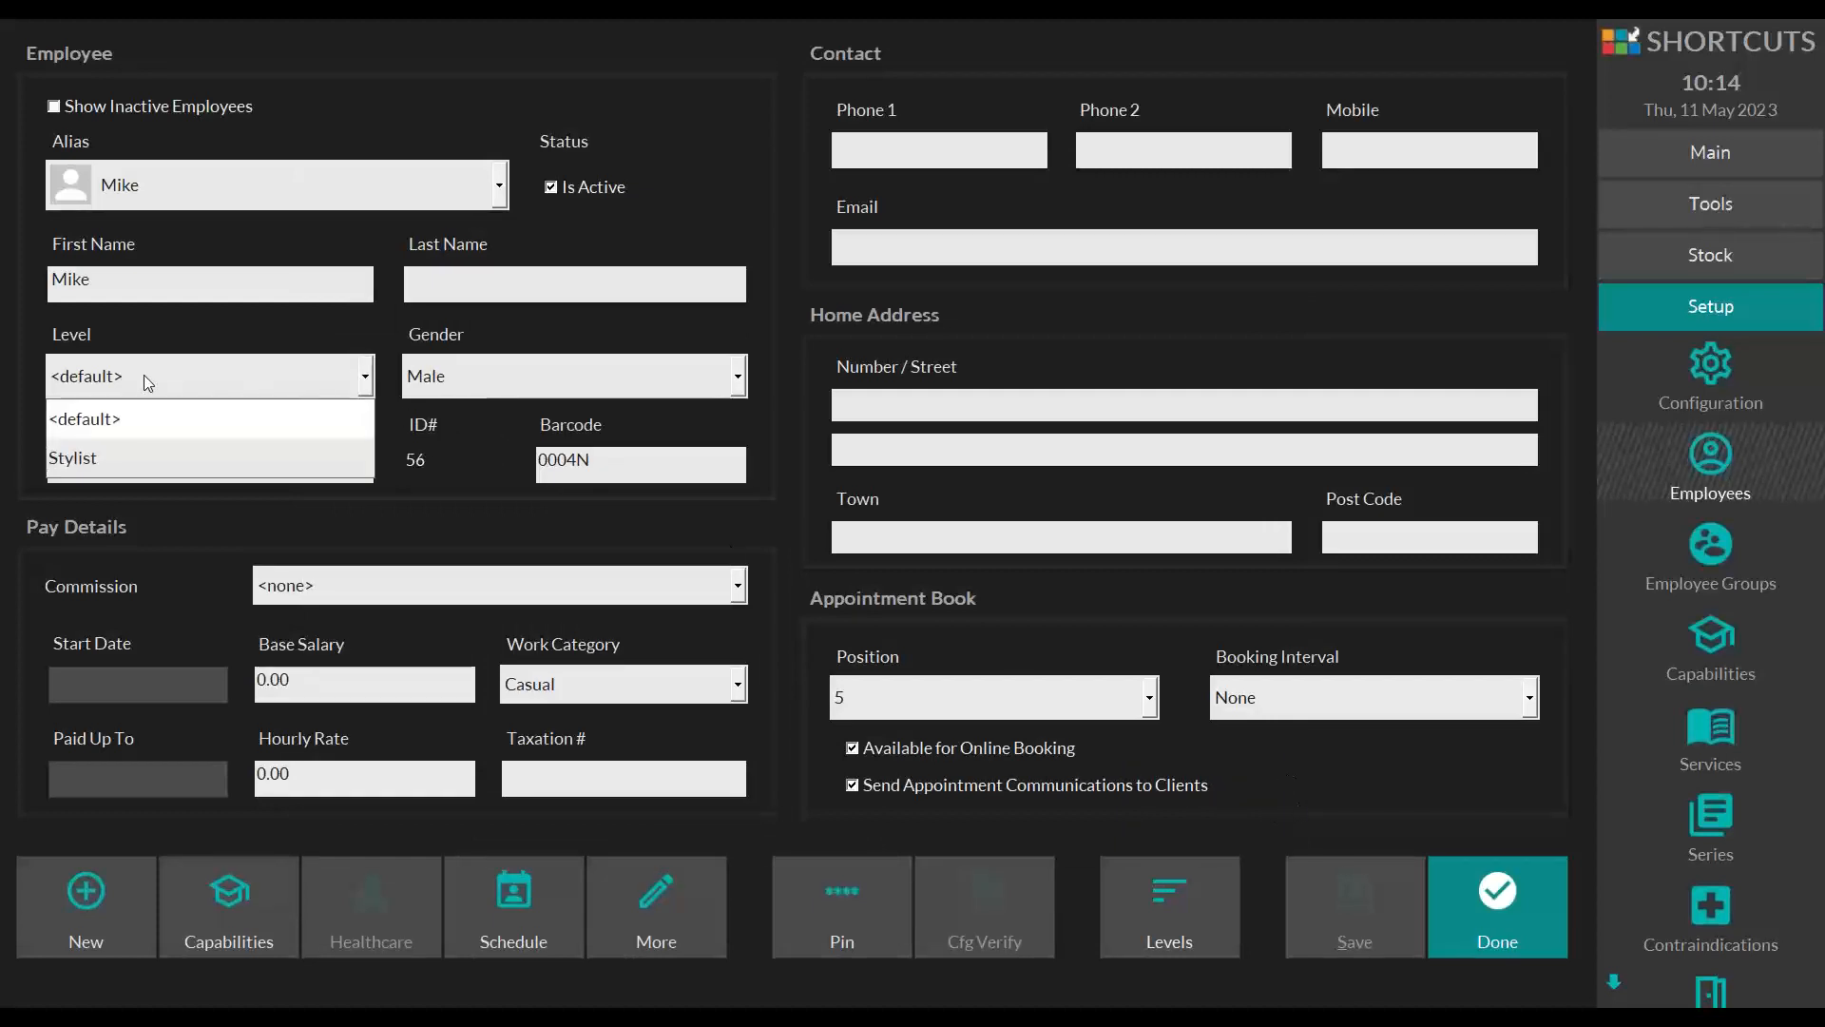
{"action": "left_click", "coordinate": [80, 463]}
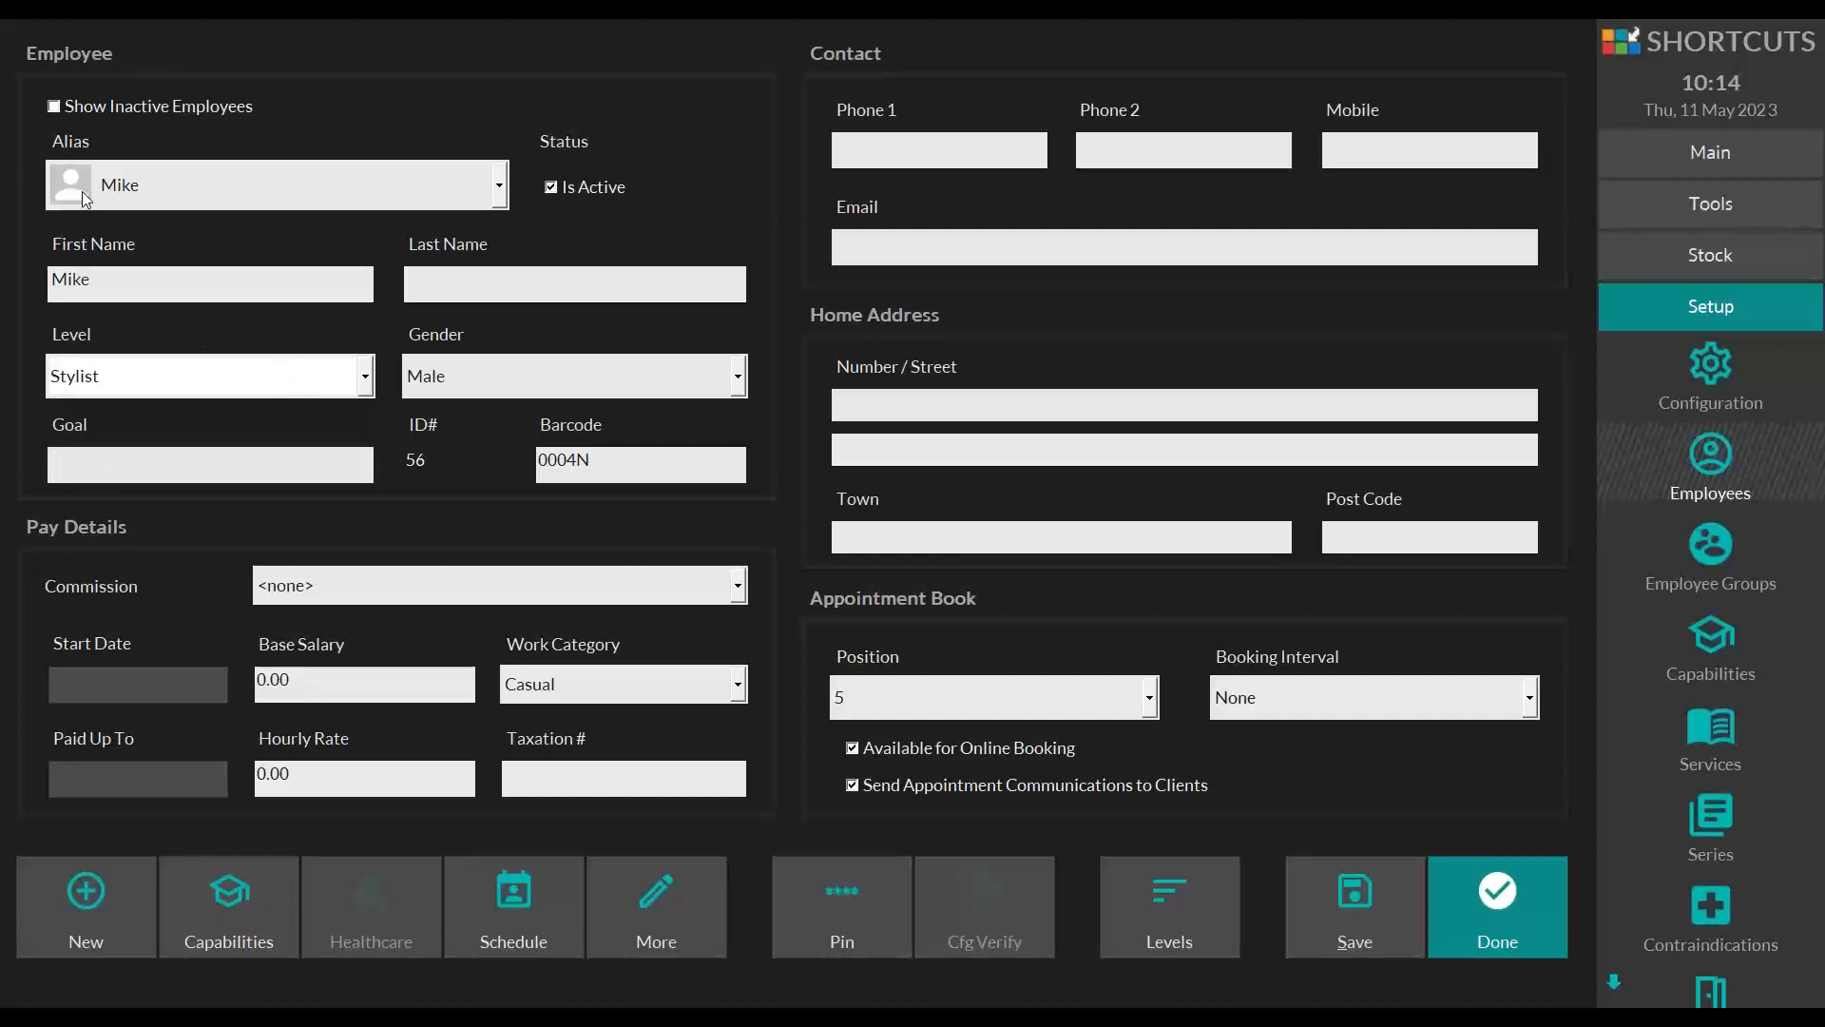
{"action": "left_click", "coordinate": [1350, 903]}
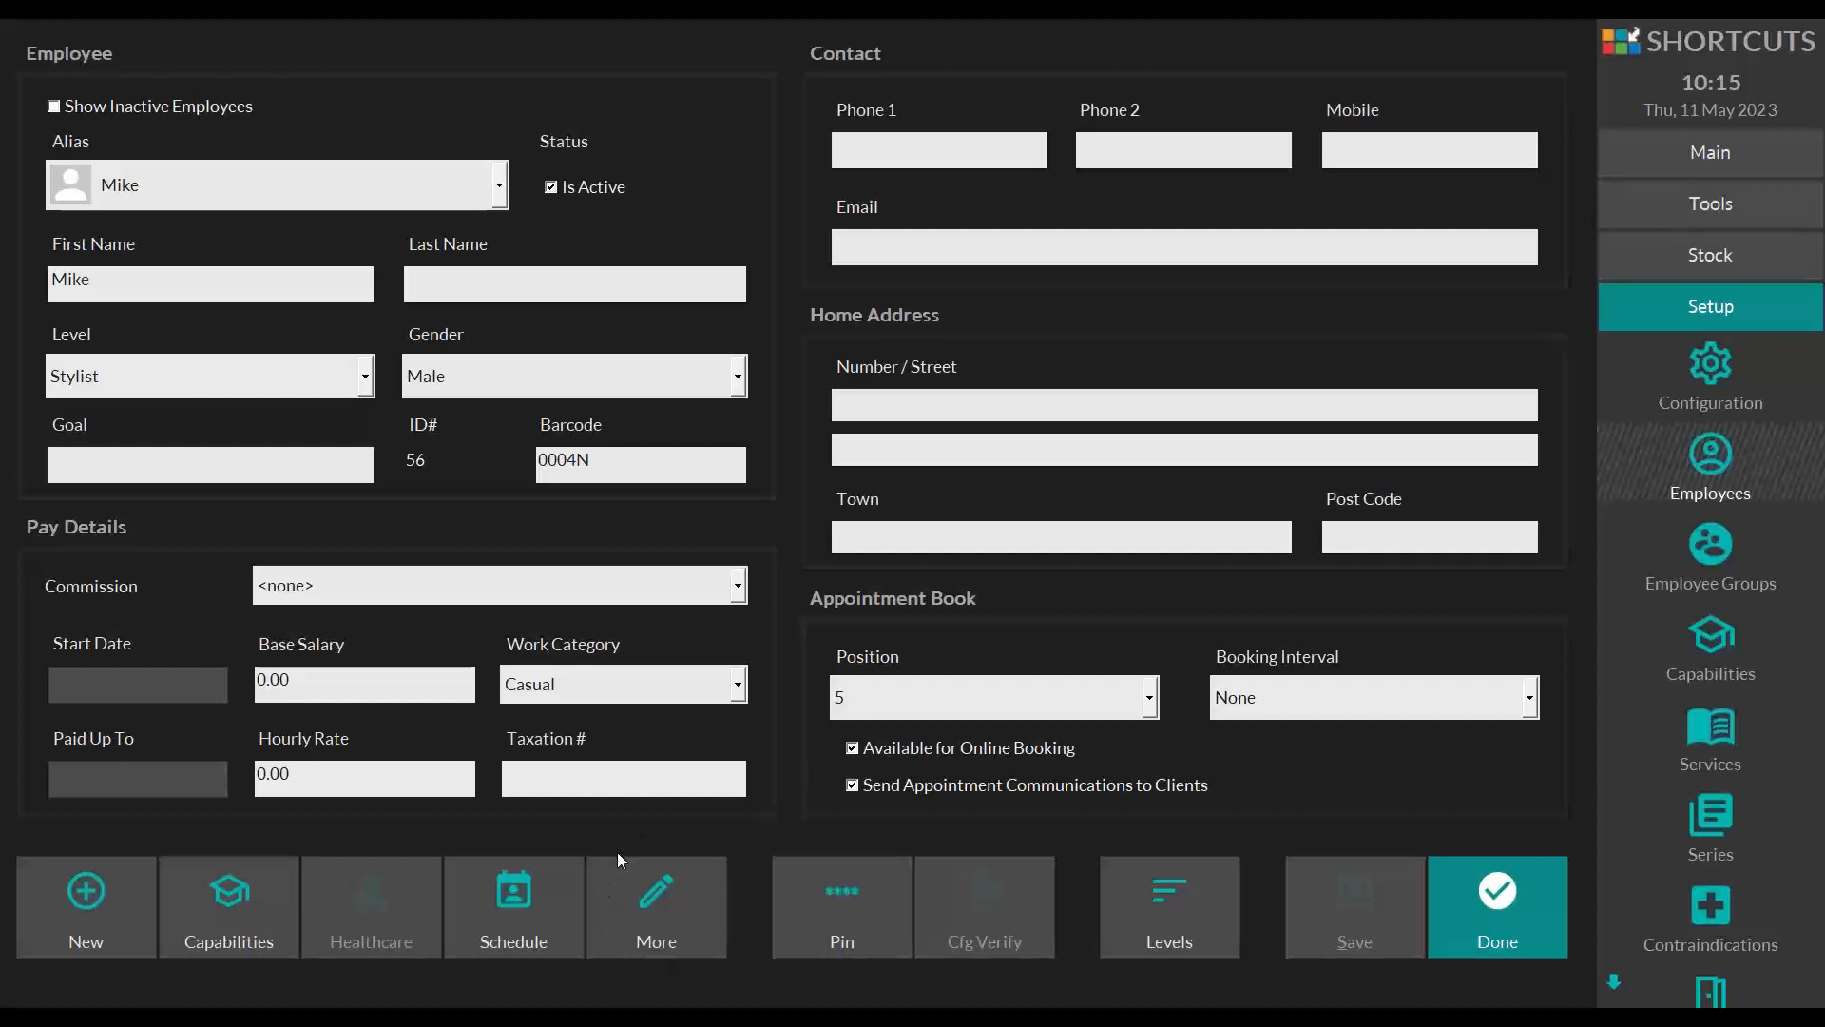
Step: Inspect the new employee's additional details and PIN entry, cancelling both, and return to the appointment book
{"action": "left_click", "coordinate": [629, 920]}
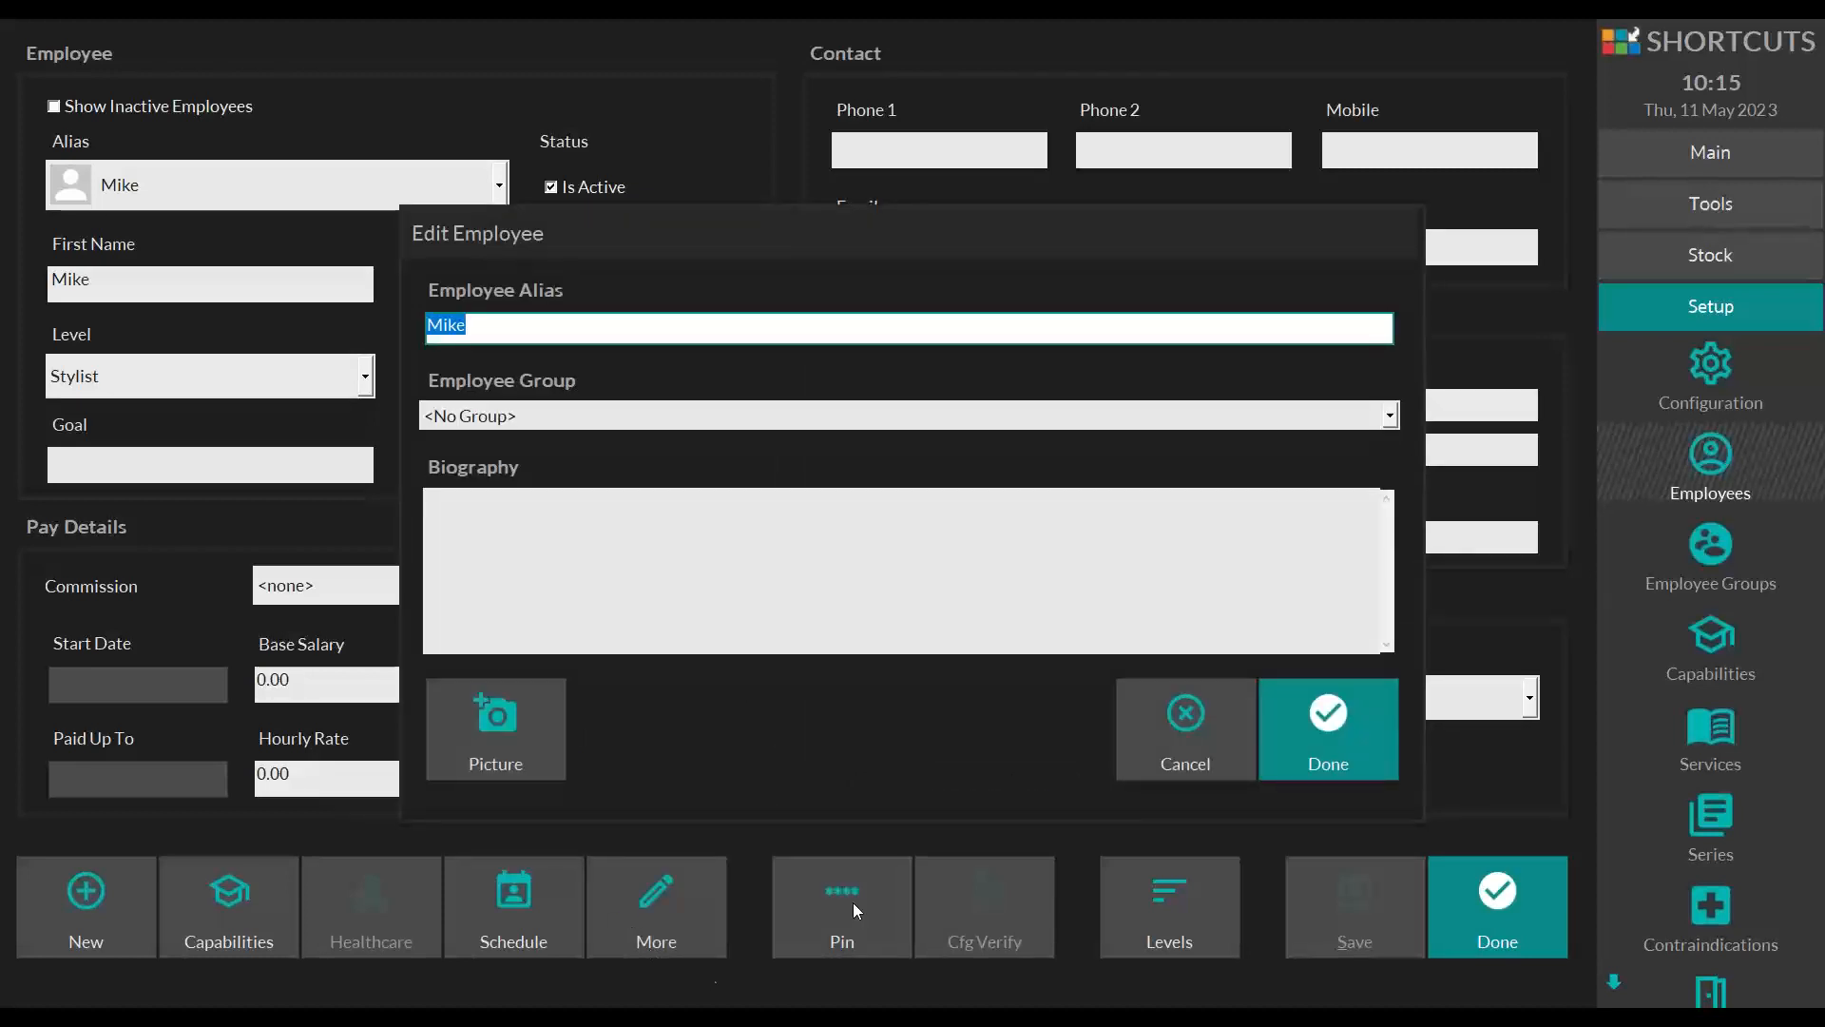
{"action": "left_click", "coordinate": [477, 507]}
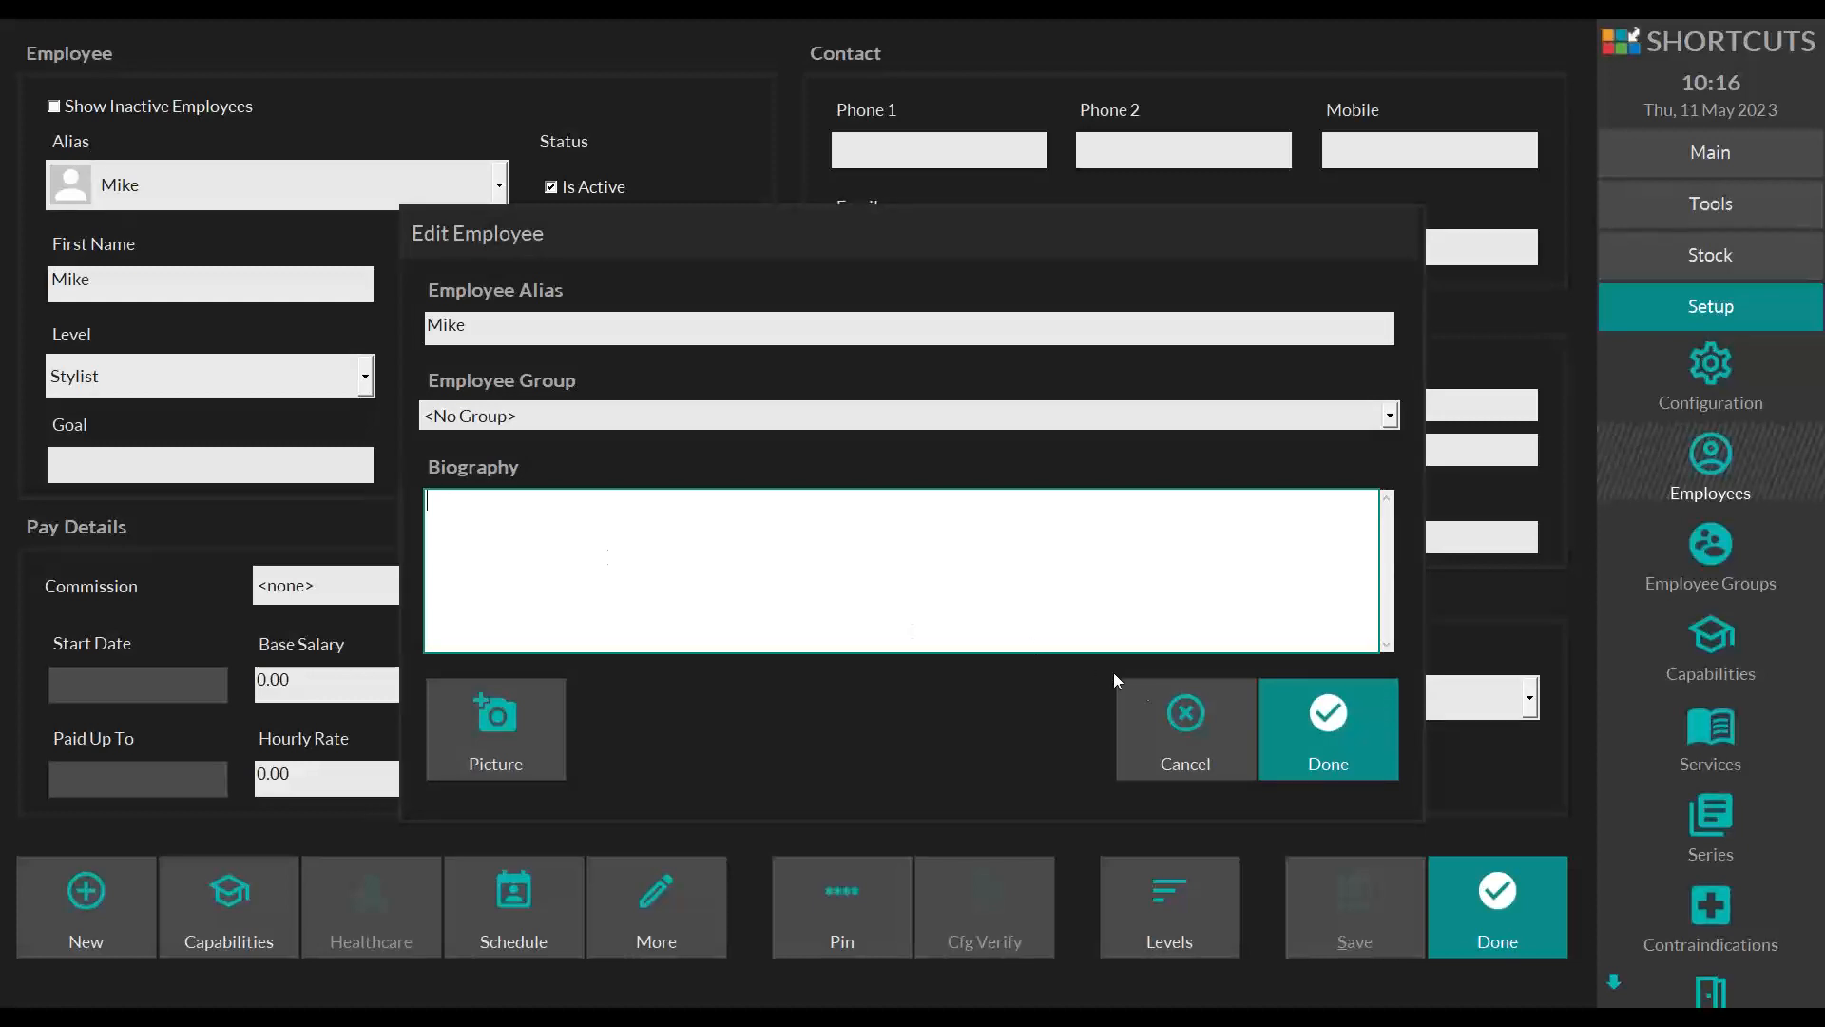
{"action": "left_click", "coordinate": [1155, 688]}
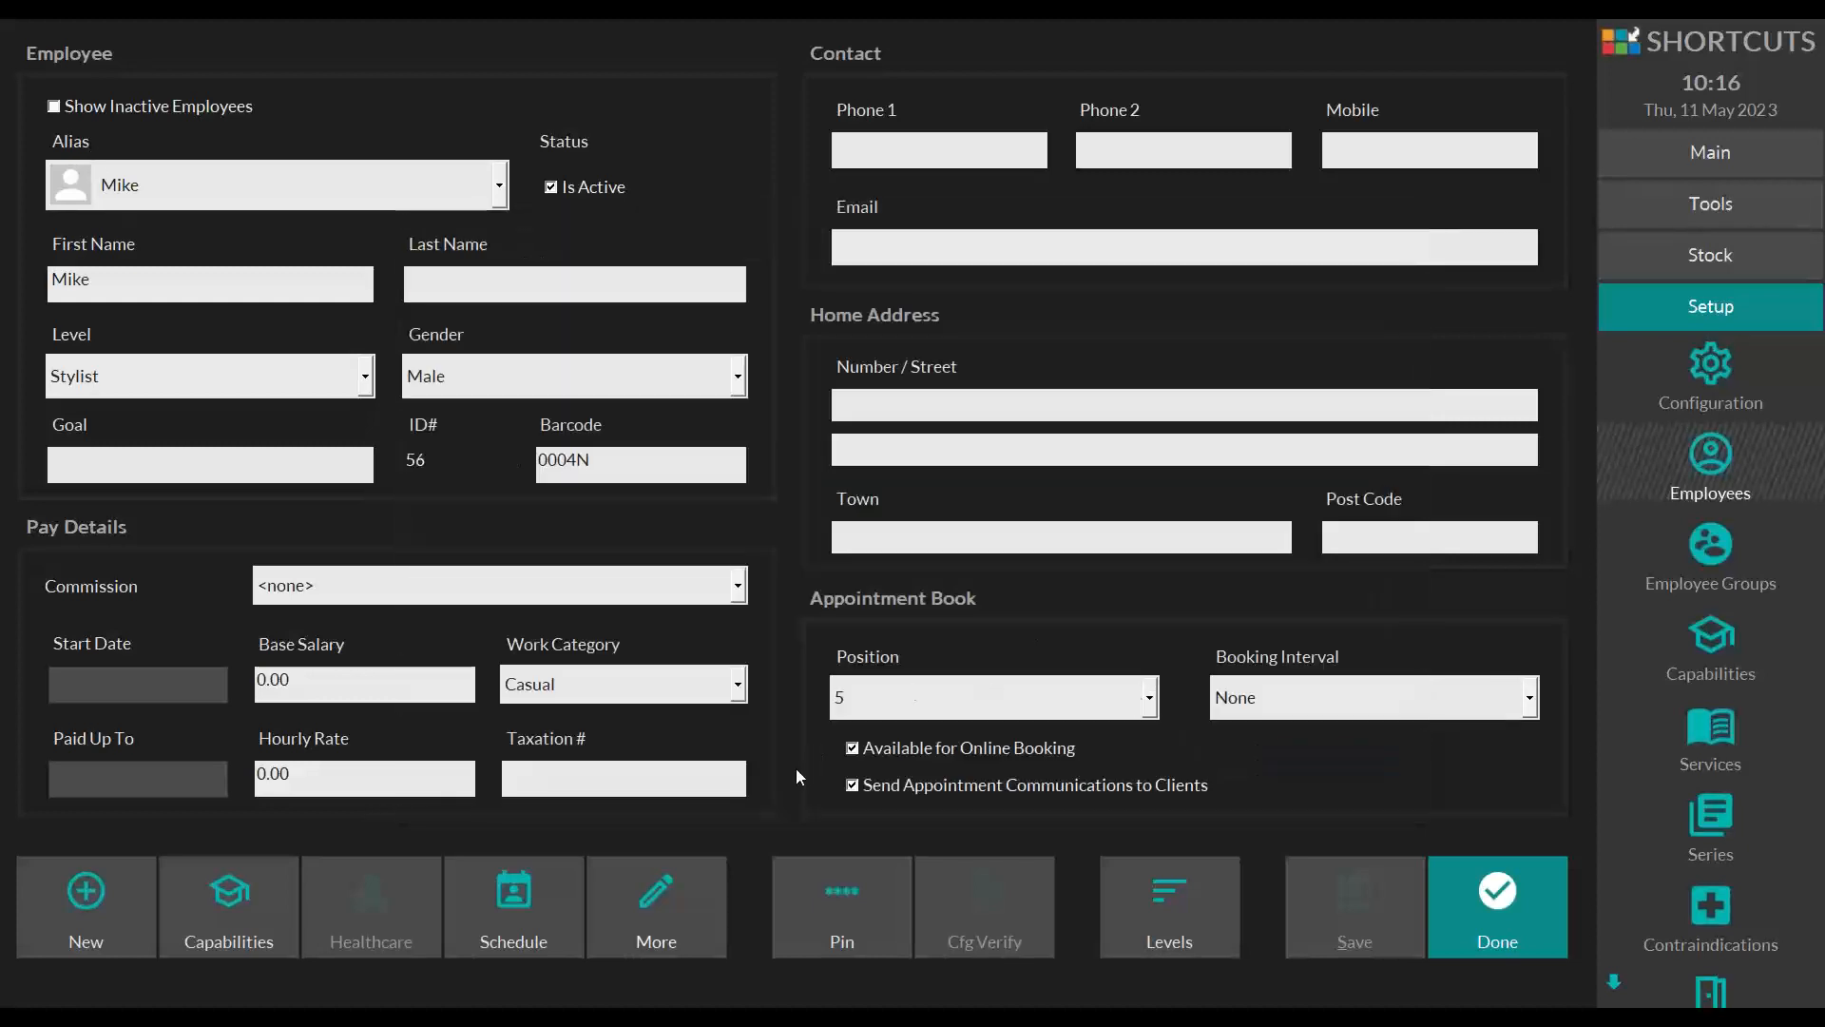
{"action": "left_click", "coordinate": [806, 900]}
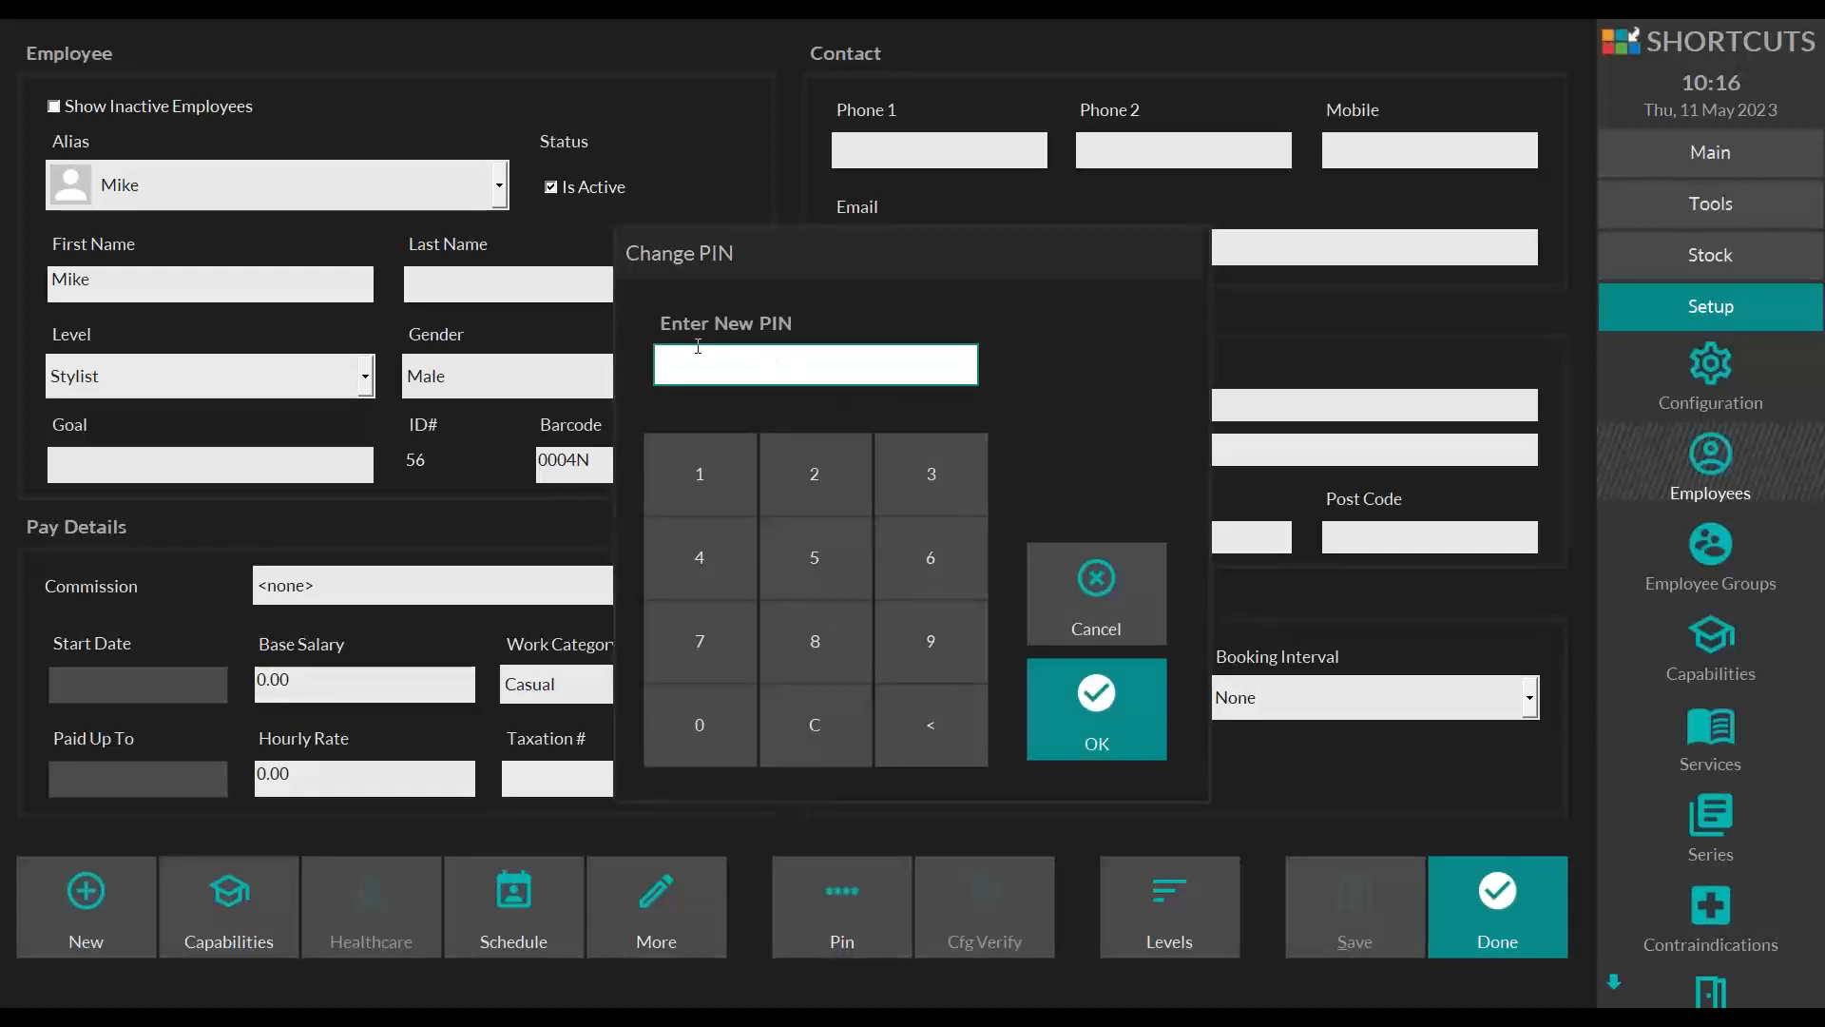
{"action": "left_click", "coordinate": [1098, 570]}
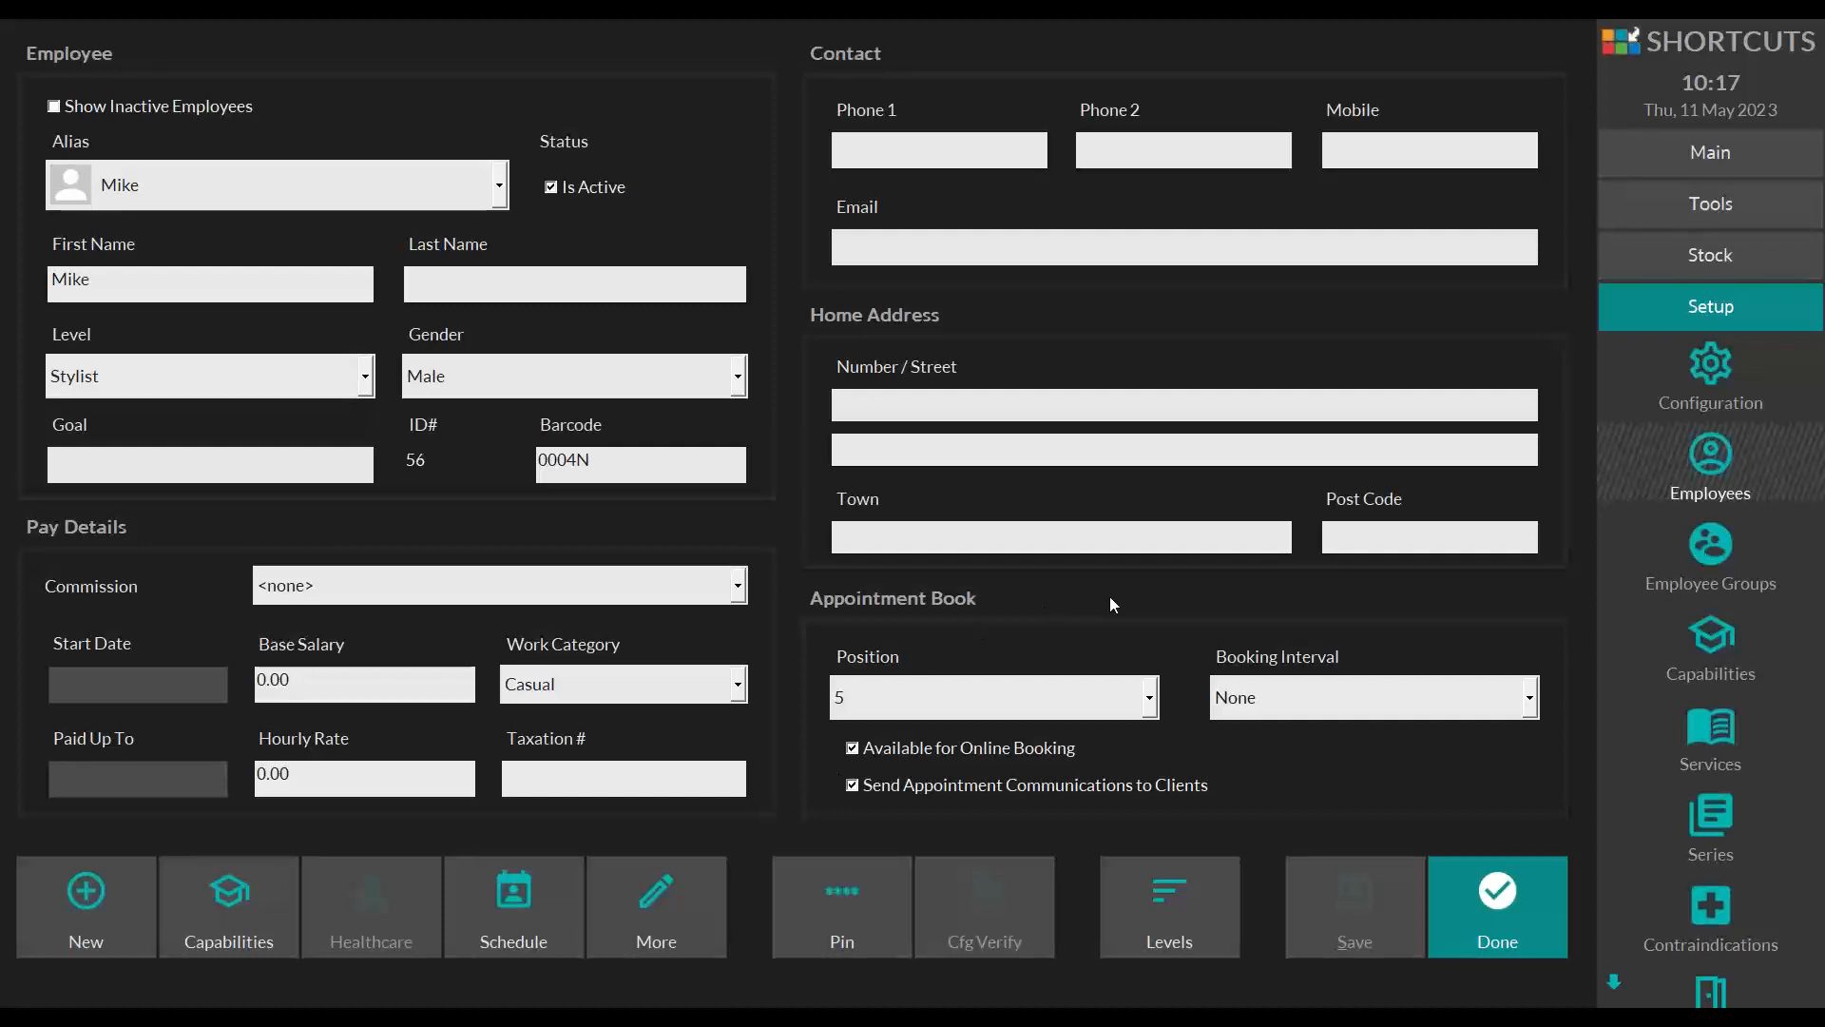
{"action": "left_click", "coordinate": [1514, 891]}
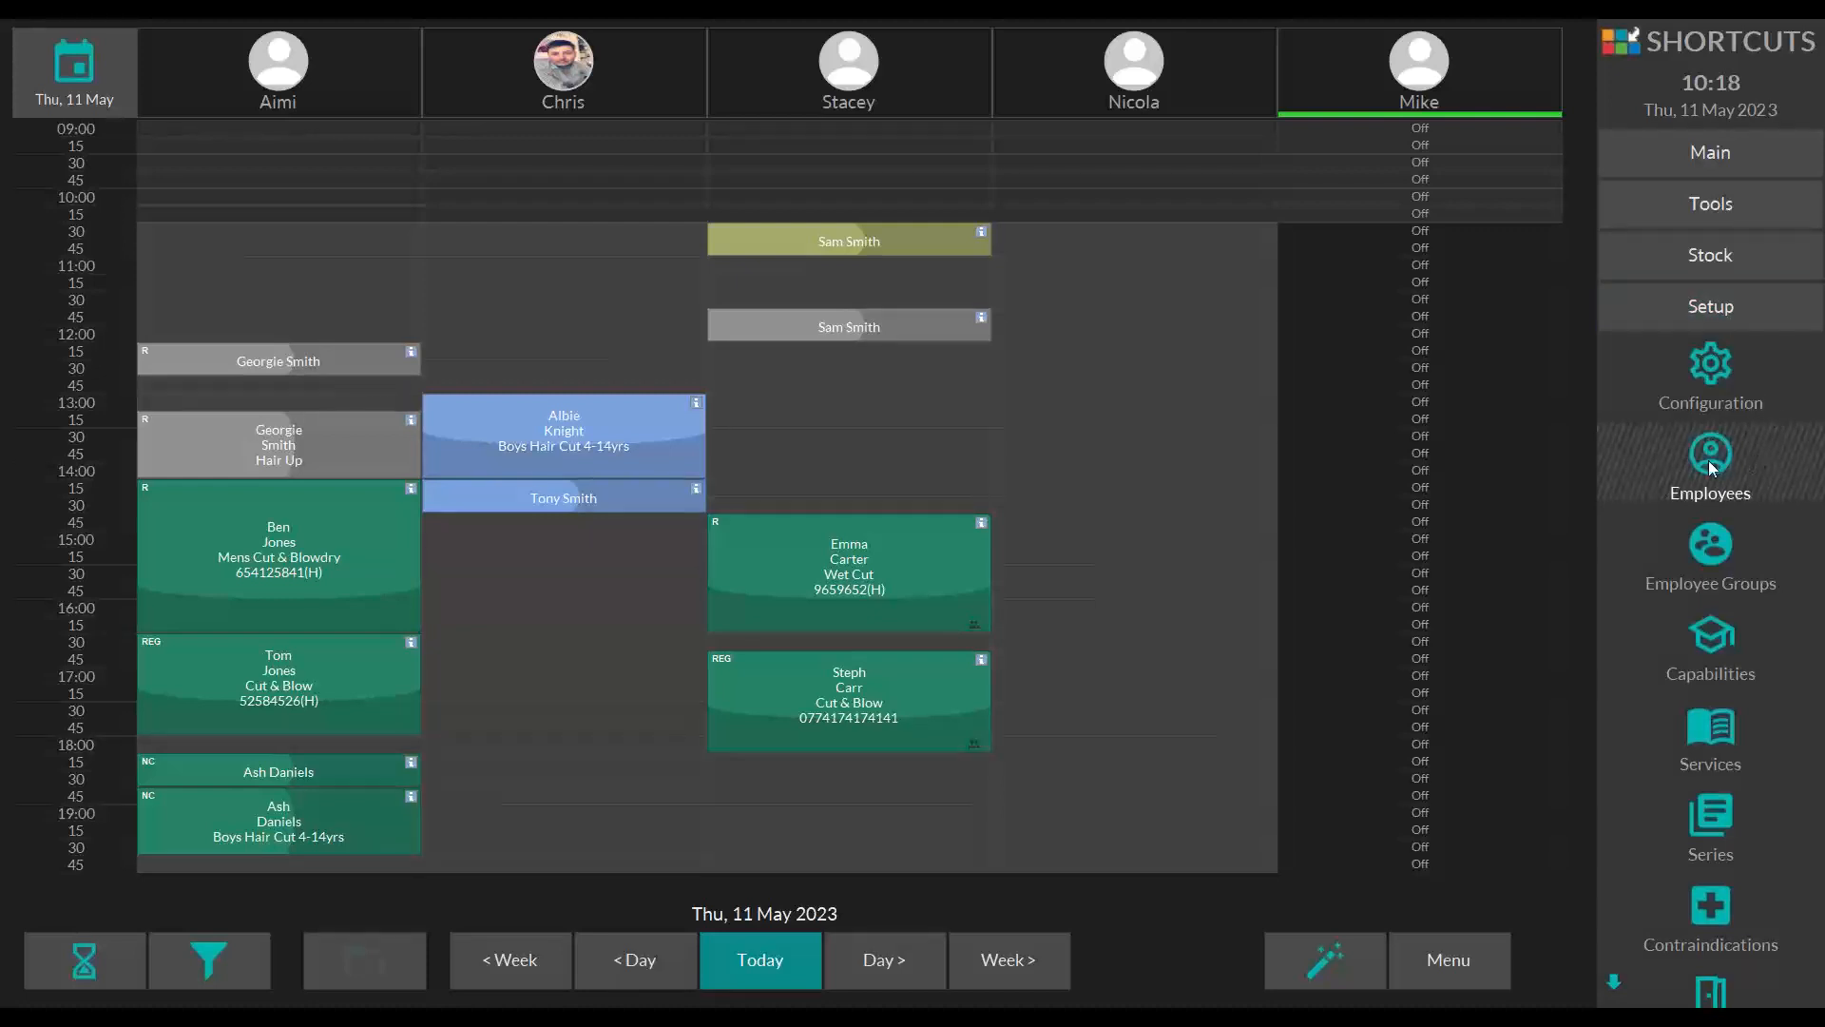
Step: Try to make the employee in appointment book position 4 inactive, and leave the employee setup
{"action": "left_click", "coordinate": [1729, 486]}
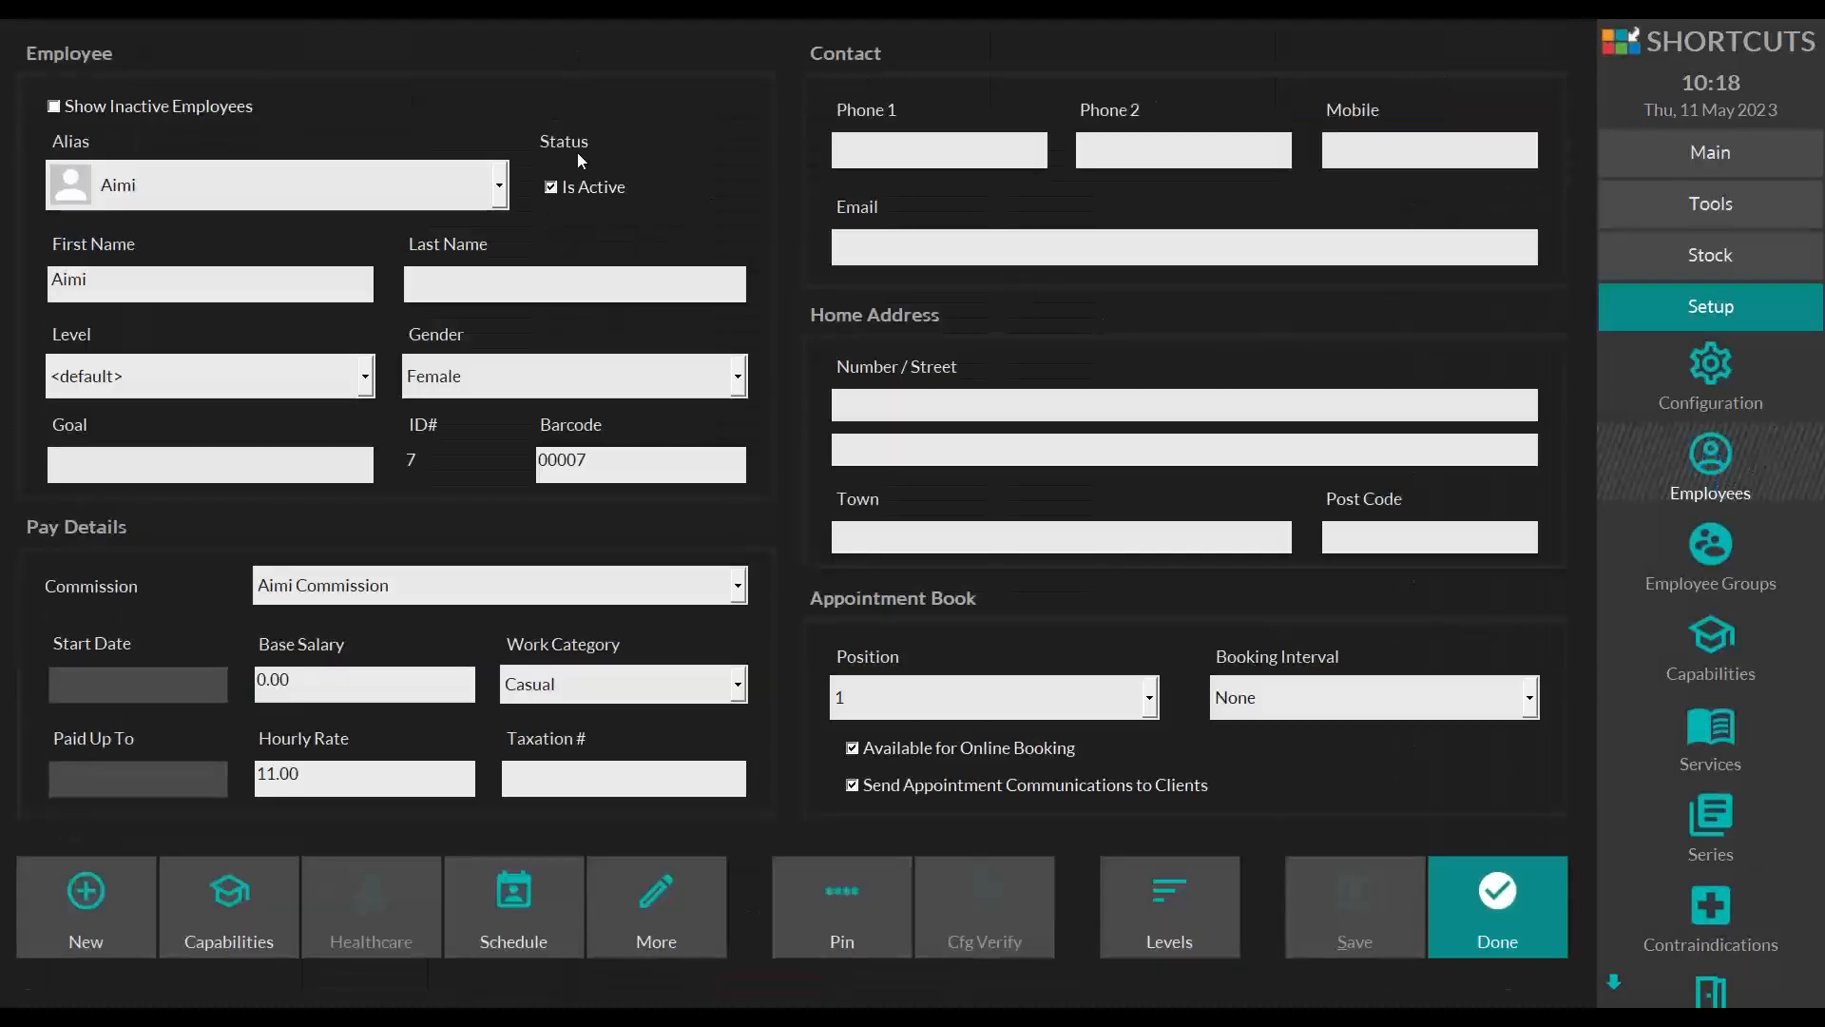
{"action": "left_click", "coordinate": [346, 180]}
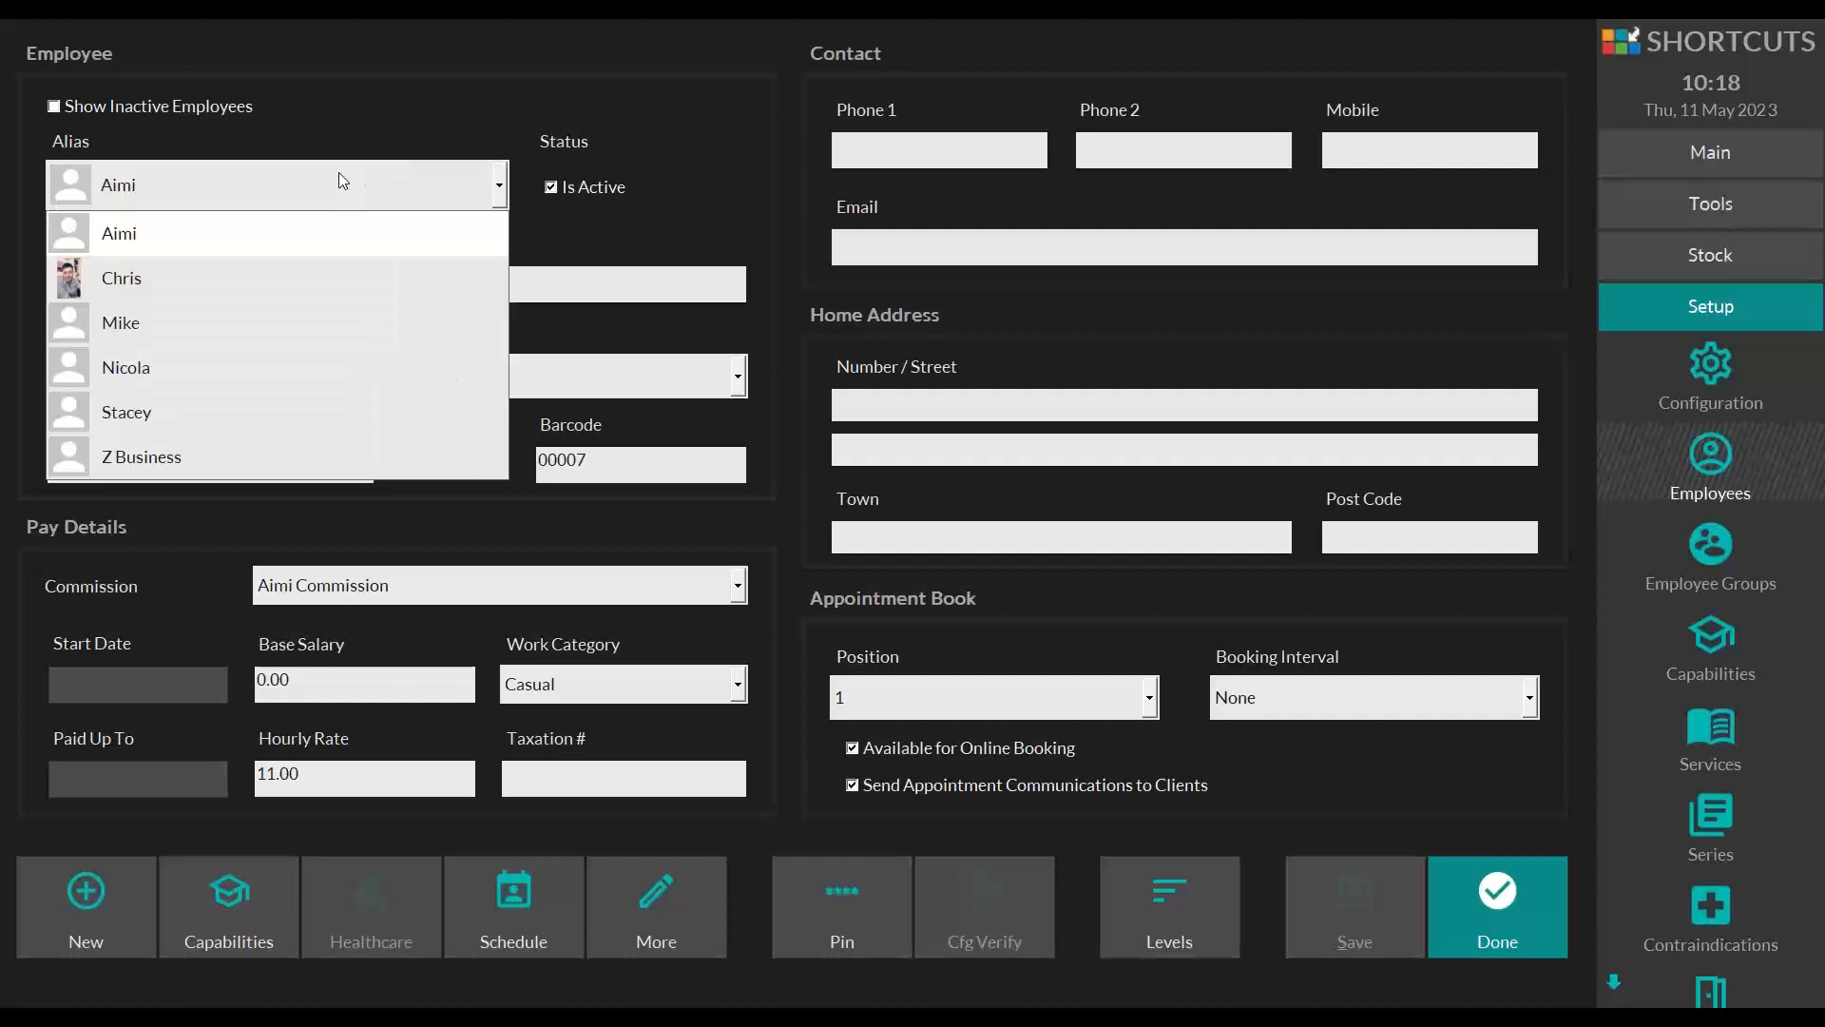
{"action": "left_click", "coordinate": [88, 373]}
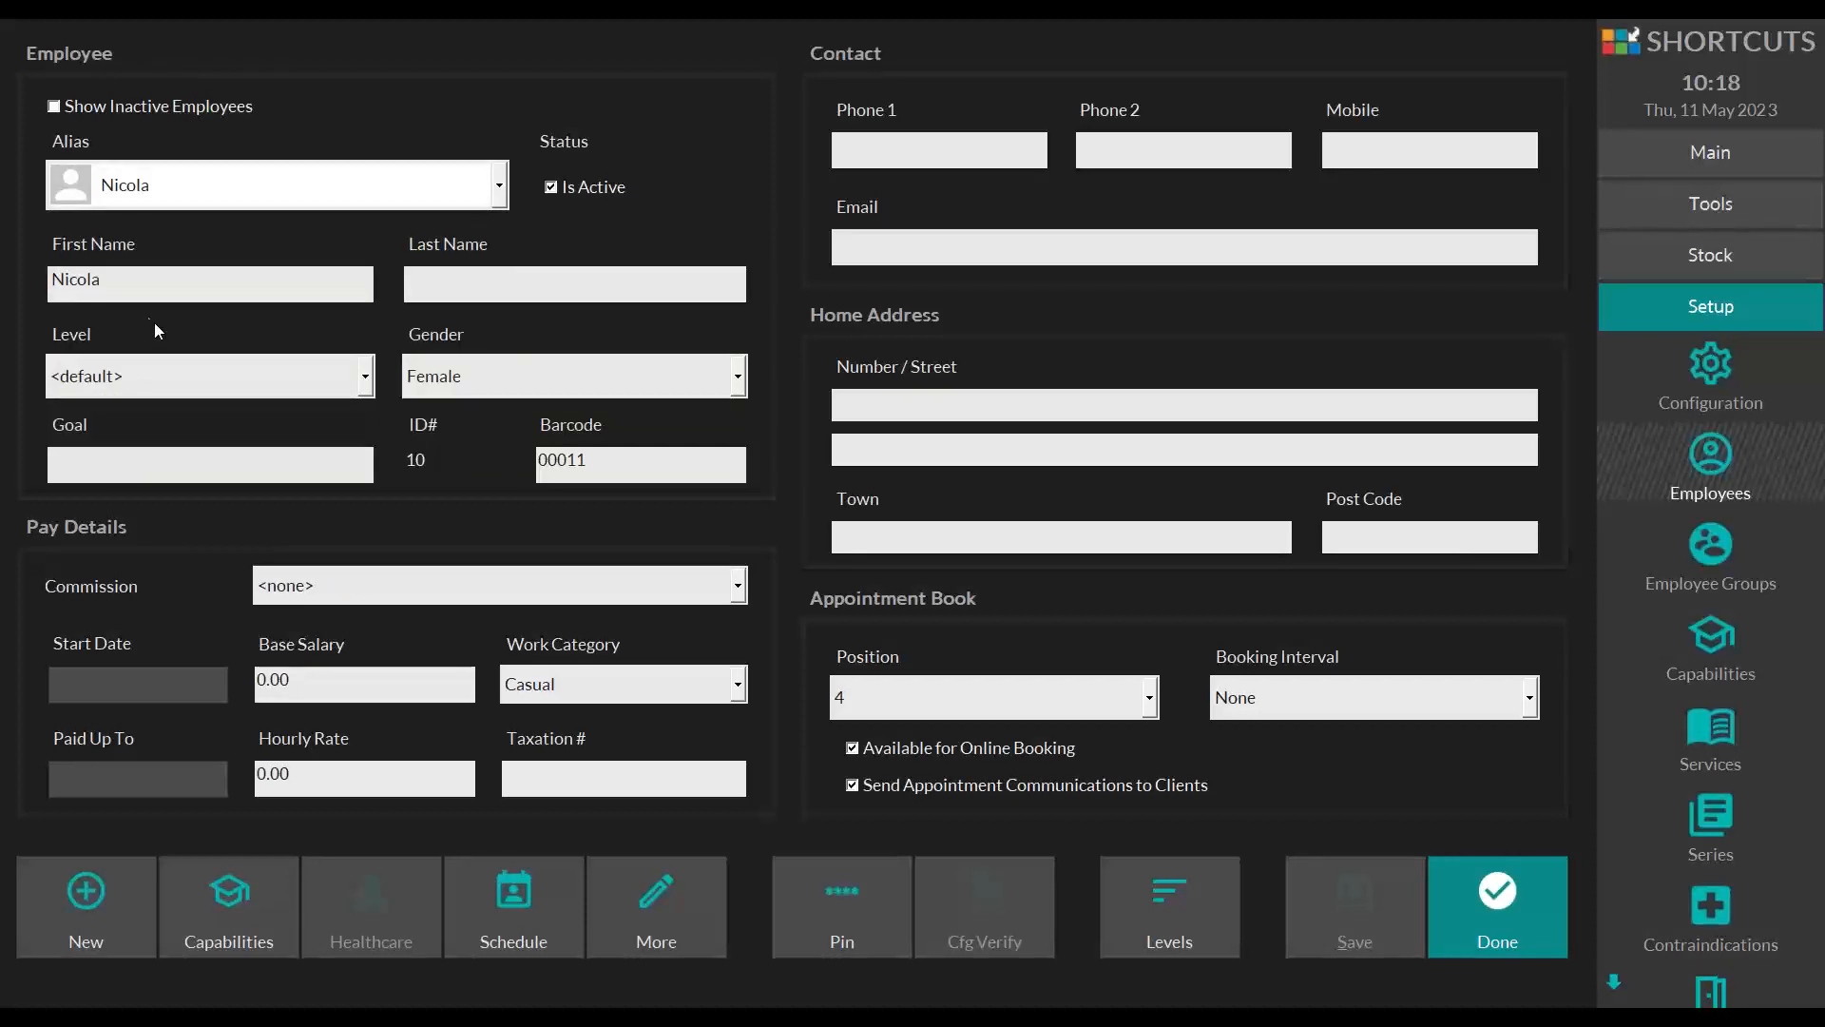
{"action": "left_click", "coordinate": [552, 188]}
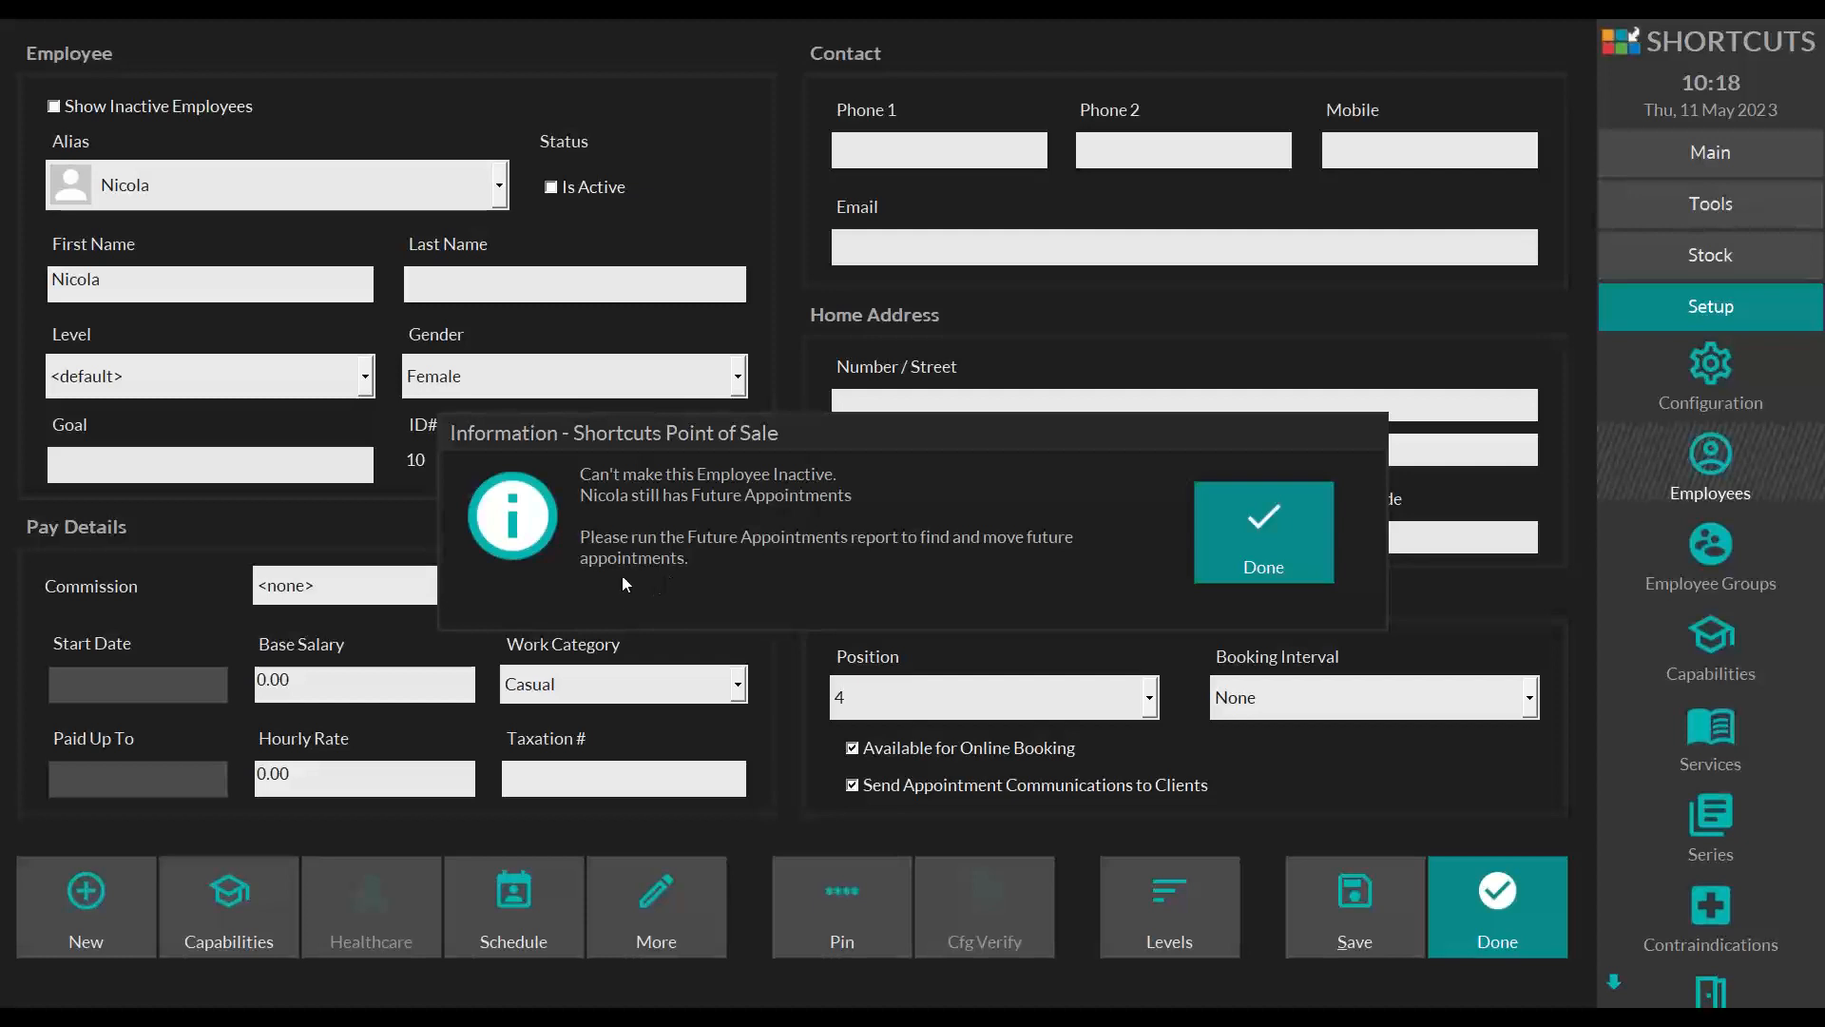
{"action": "left_click", "coordinate": [1243, 515]}
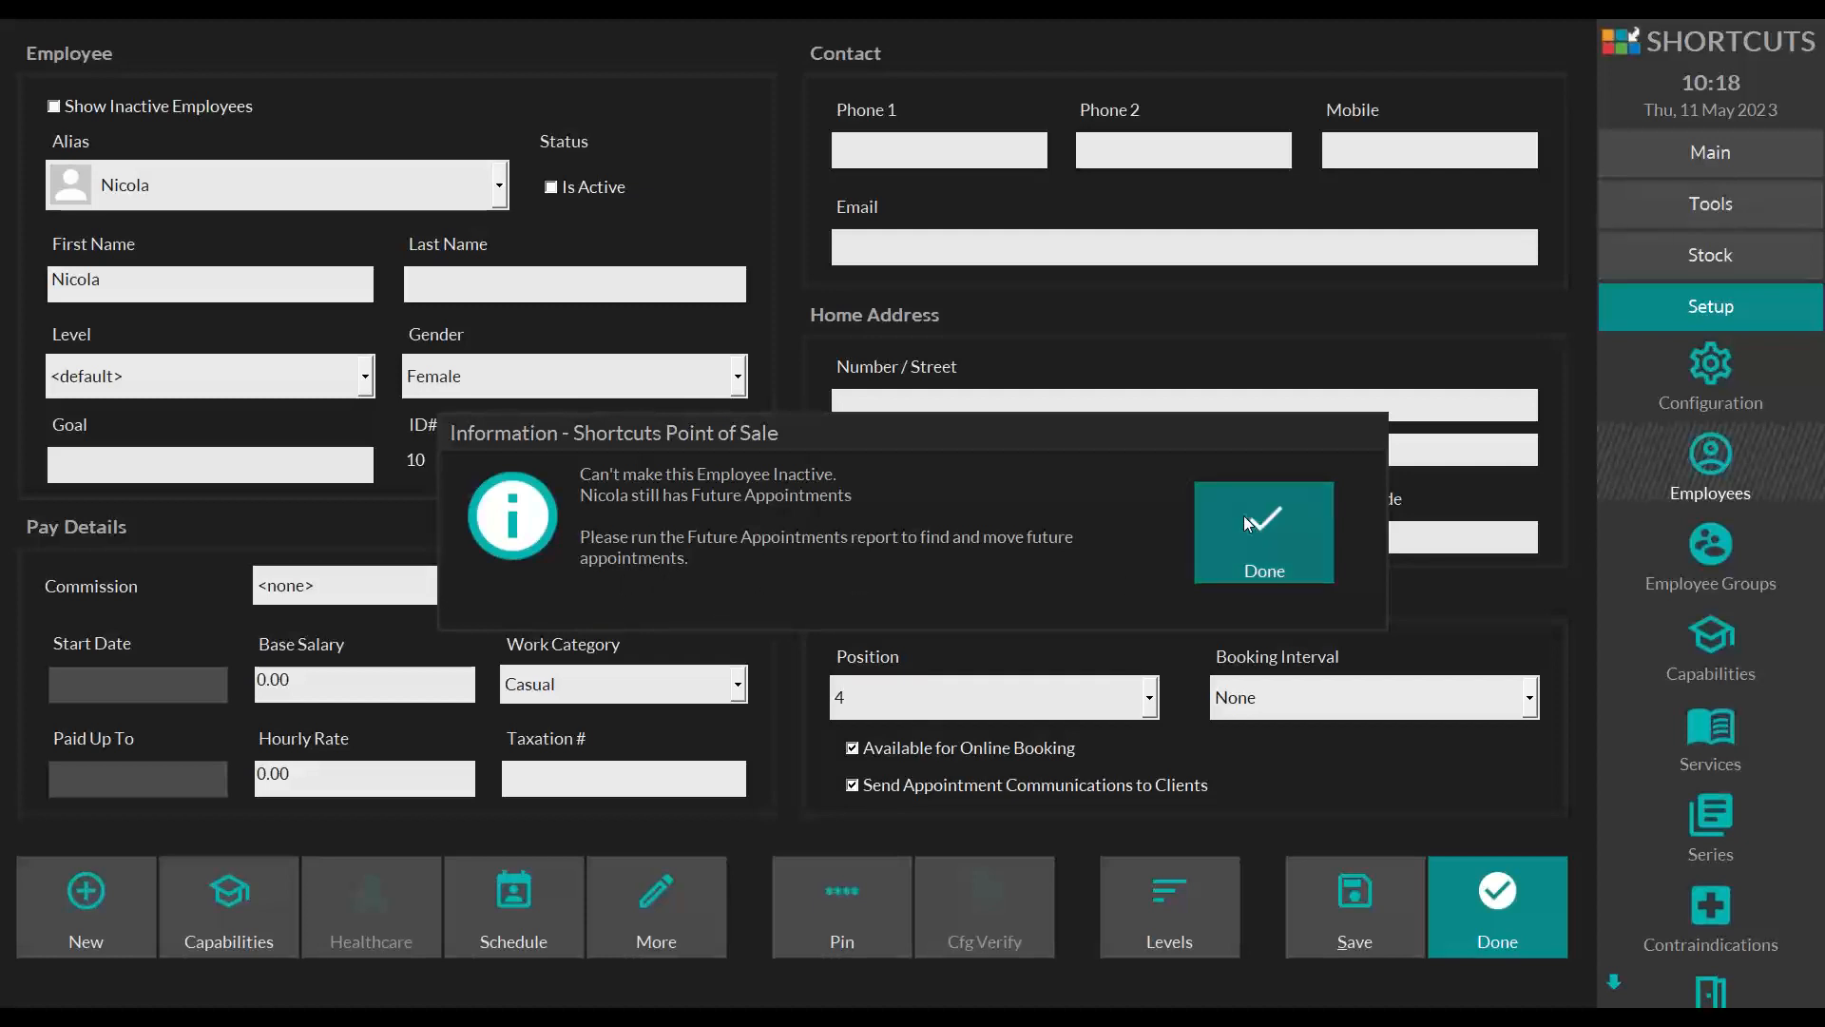
{"action": "left_click", "coordinate": [1470, 886]}
{"action": "left_click", "coordinate": [1351, 542]}
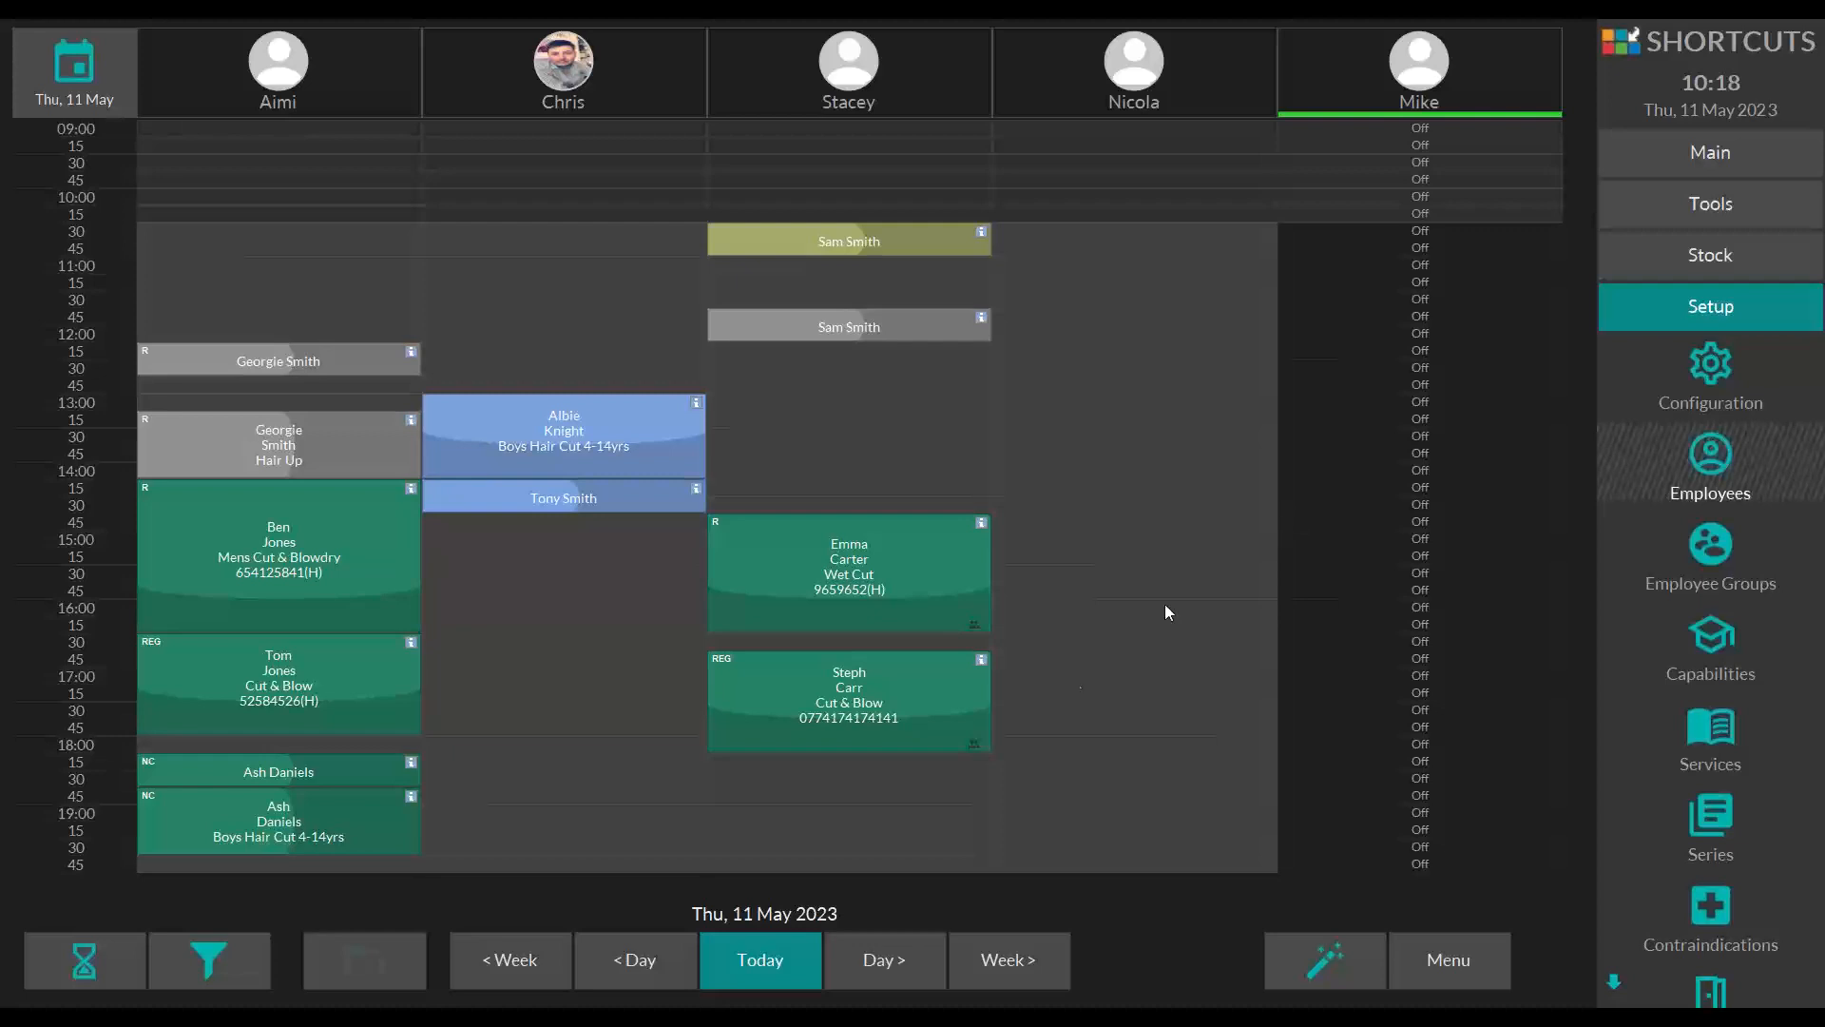
Step: Show Friday 12 May 2023 in the appointment book, and open the options of the employees' Future Appointments report
{"action": "left_click", "coordinate": [882, 959]}
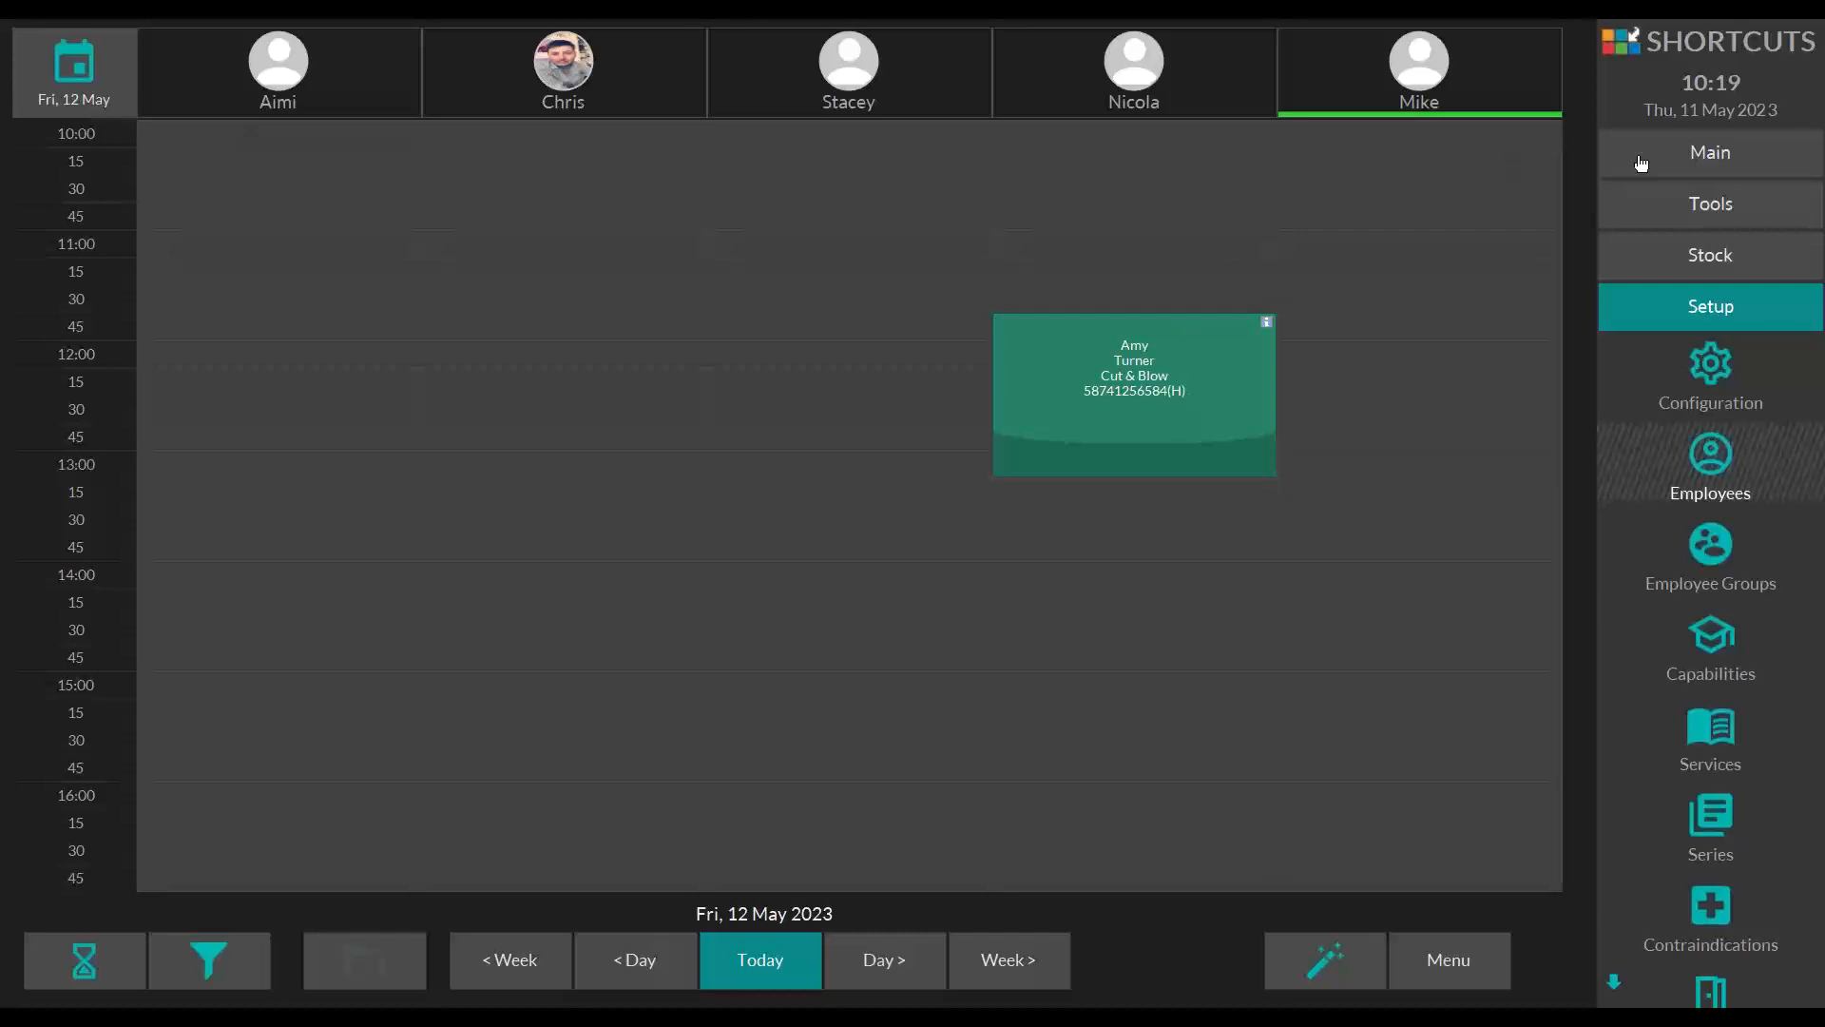
{"action": "left_click", "coordinate": [1723, 201]}
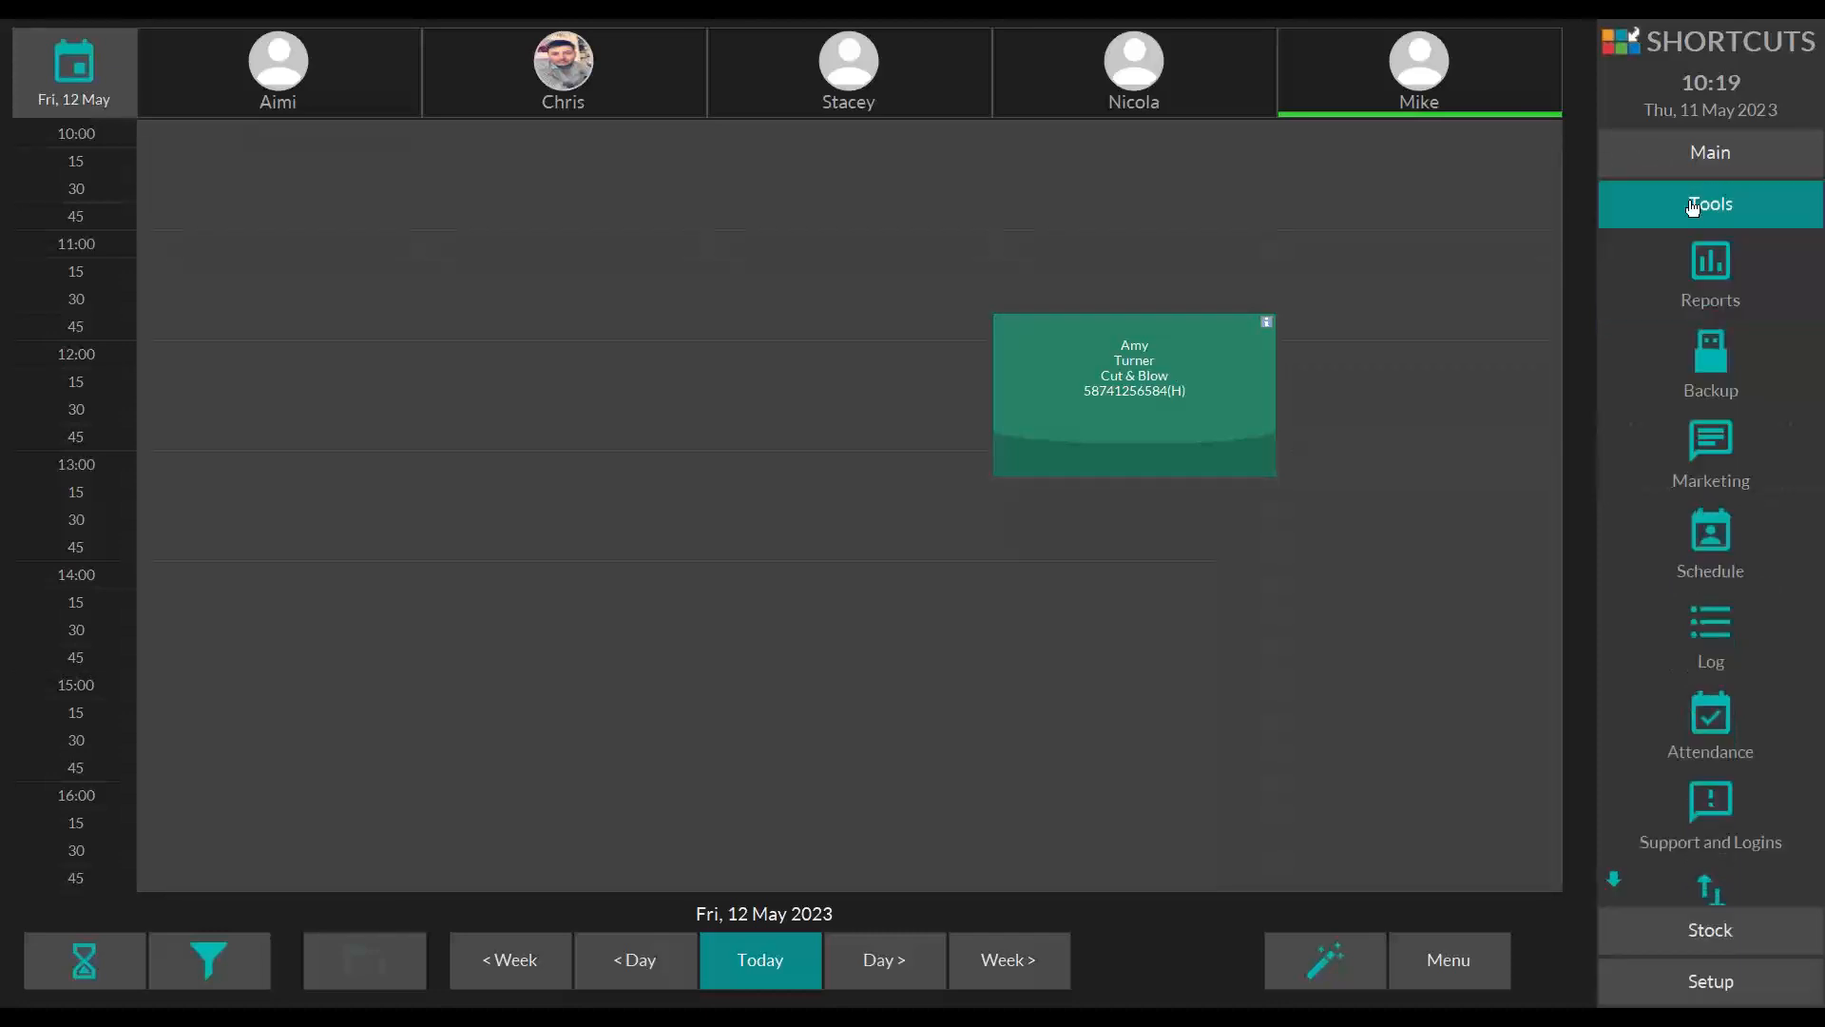
{"action": "left_click", "coordinate": [1711, 266]}
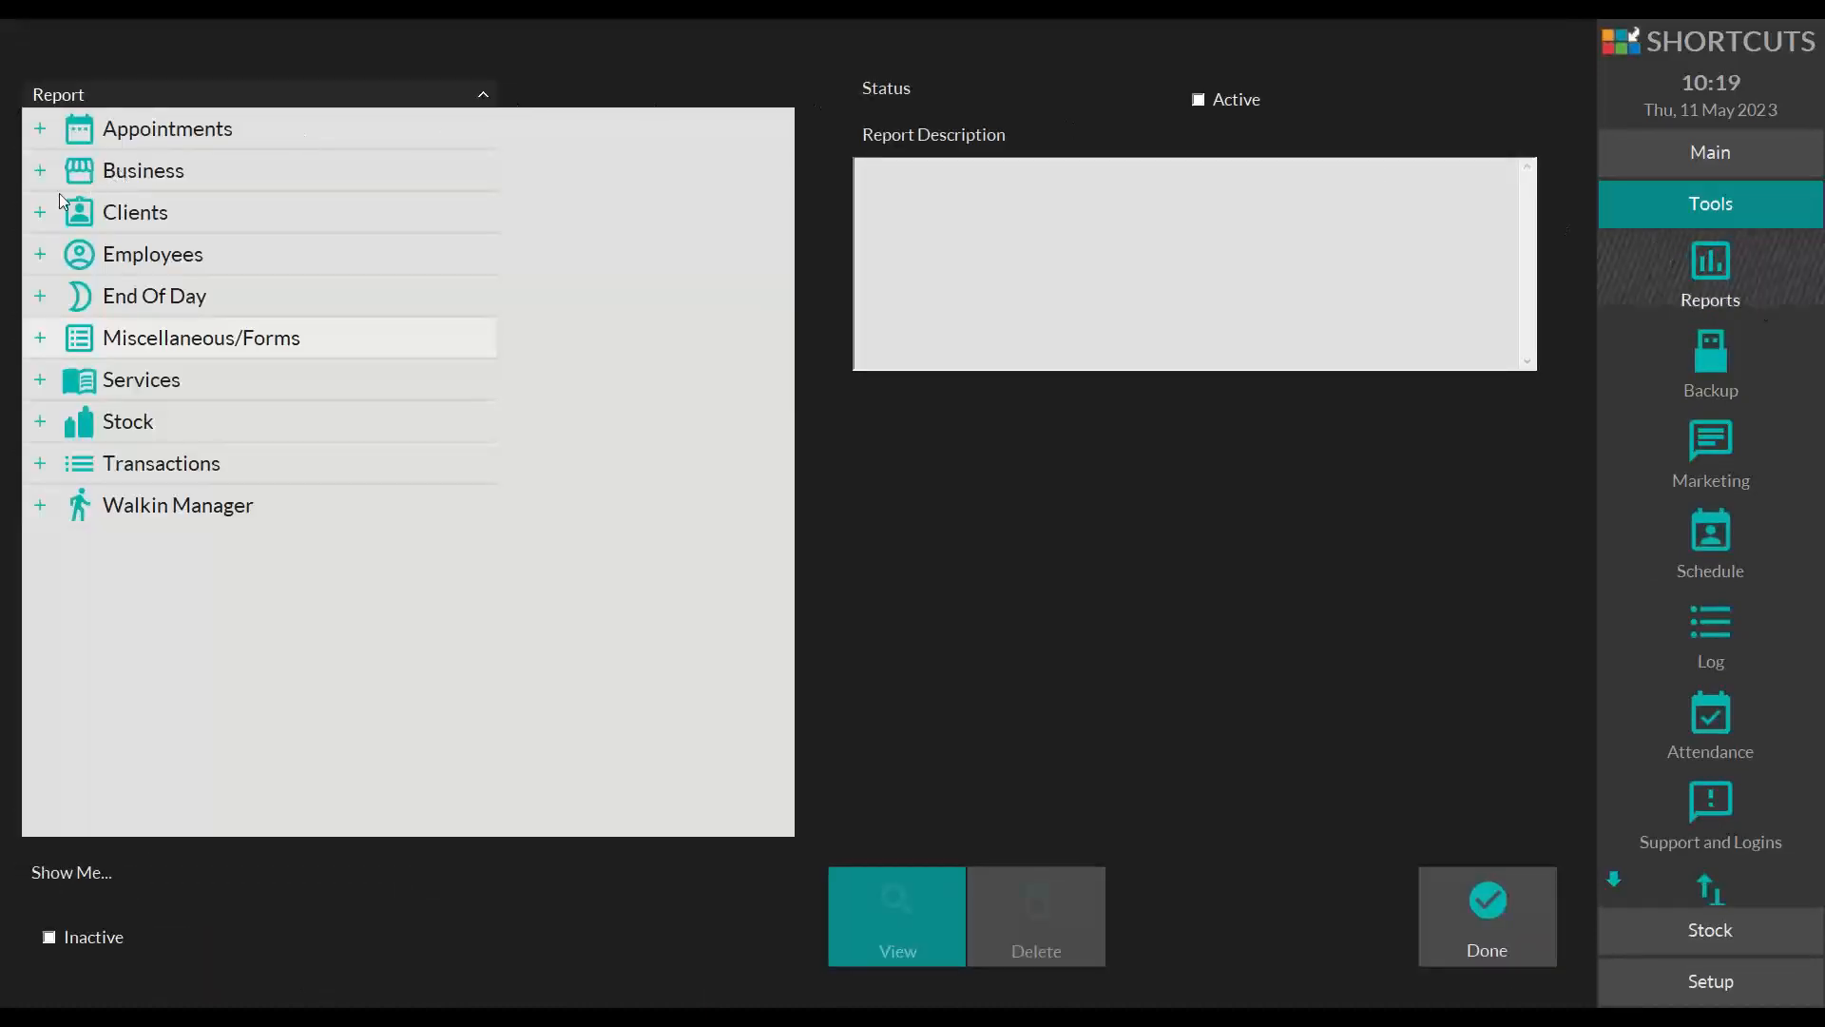
{"action": "left_click", "coordinate": [40, 255]}
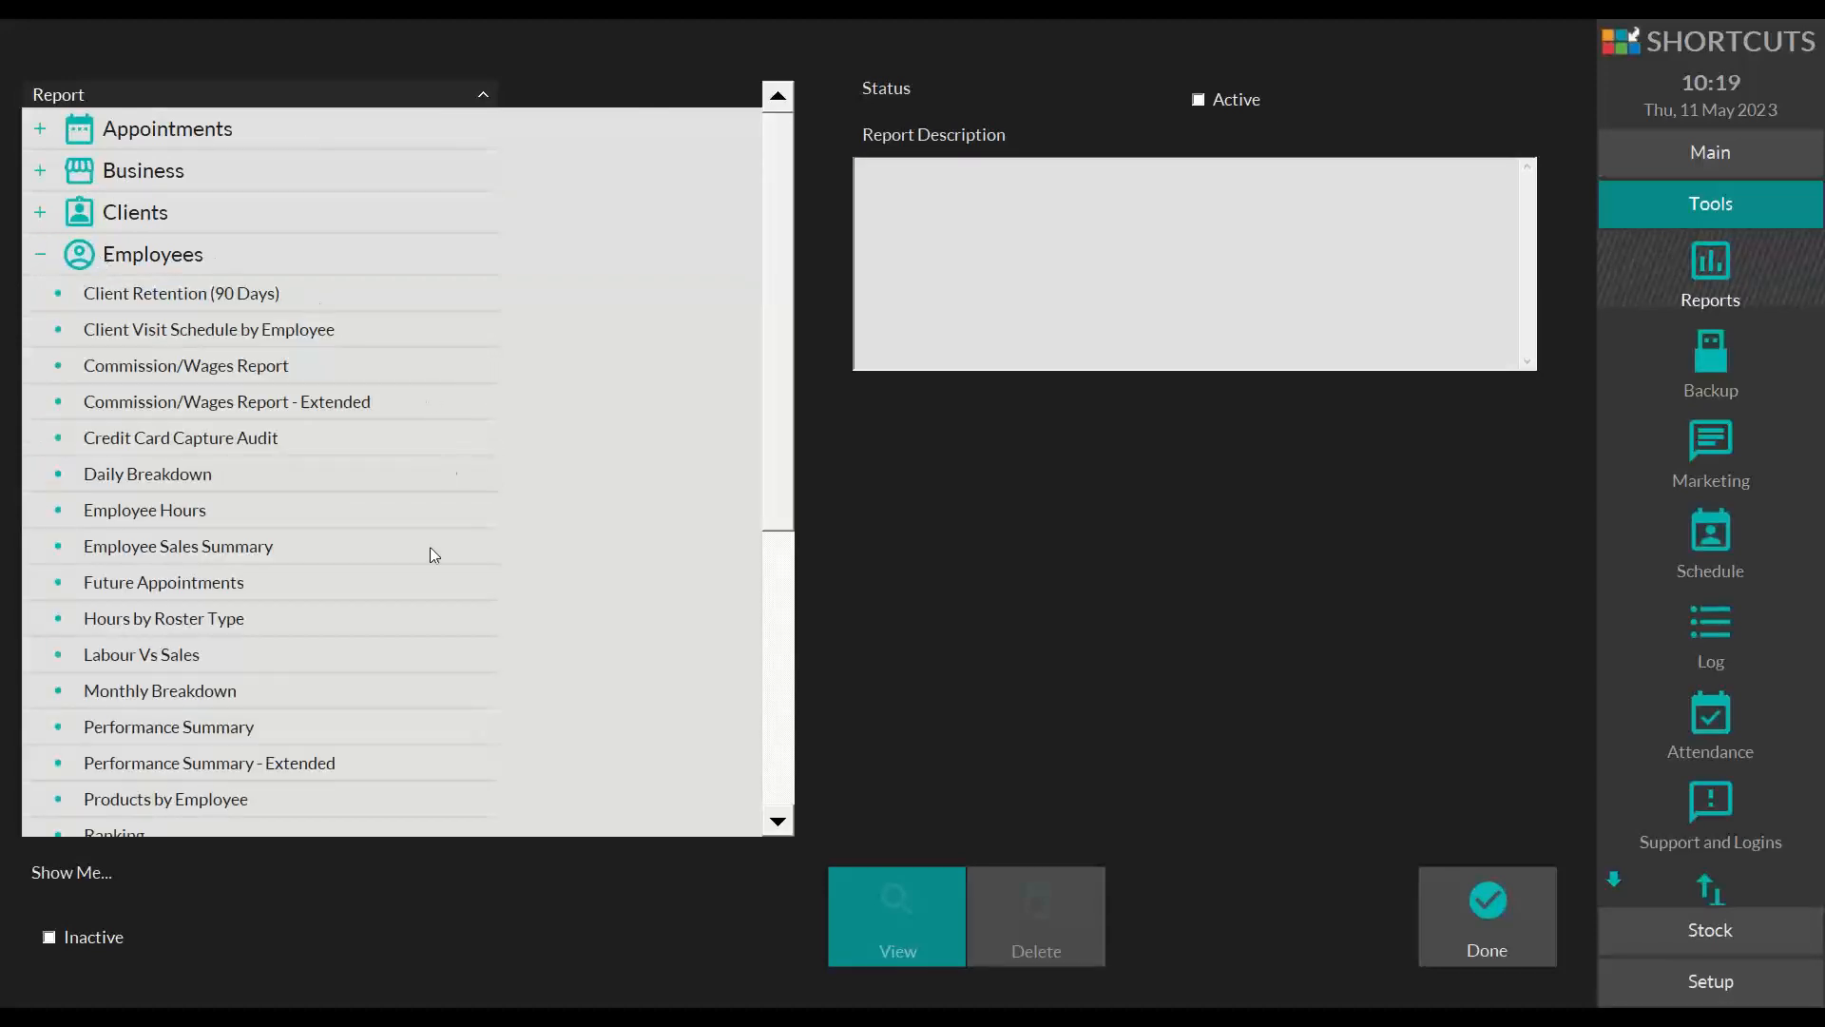
{"action": "left_click", "coordinate": [119, 593]}
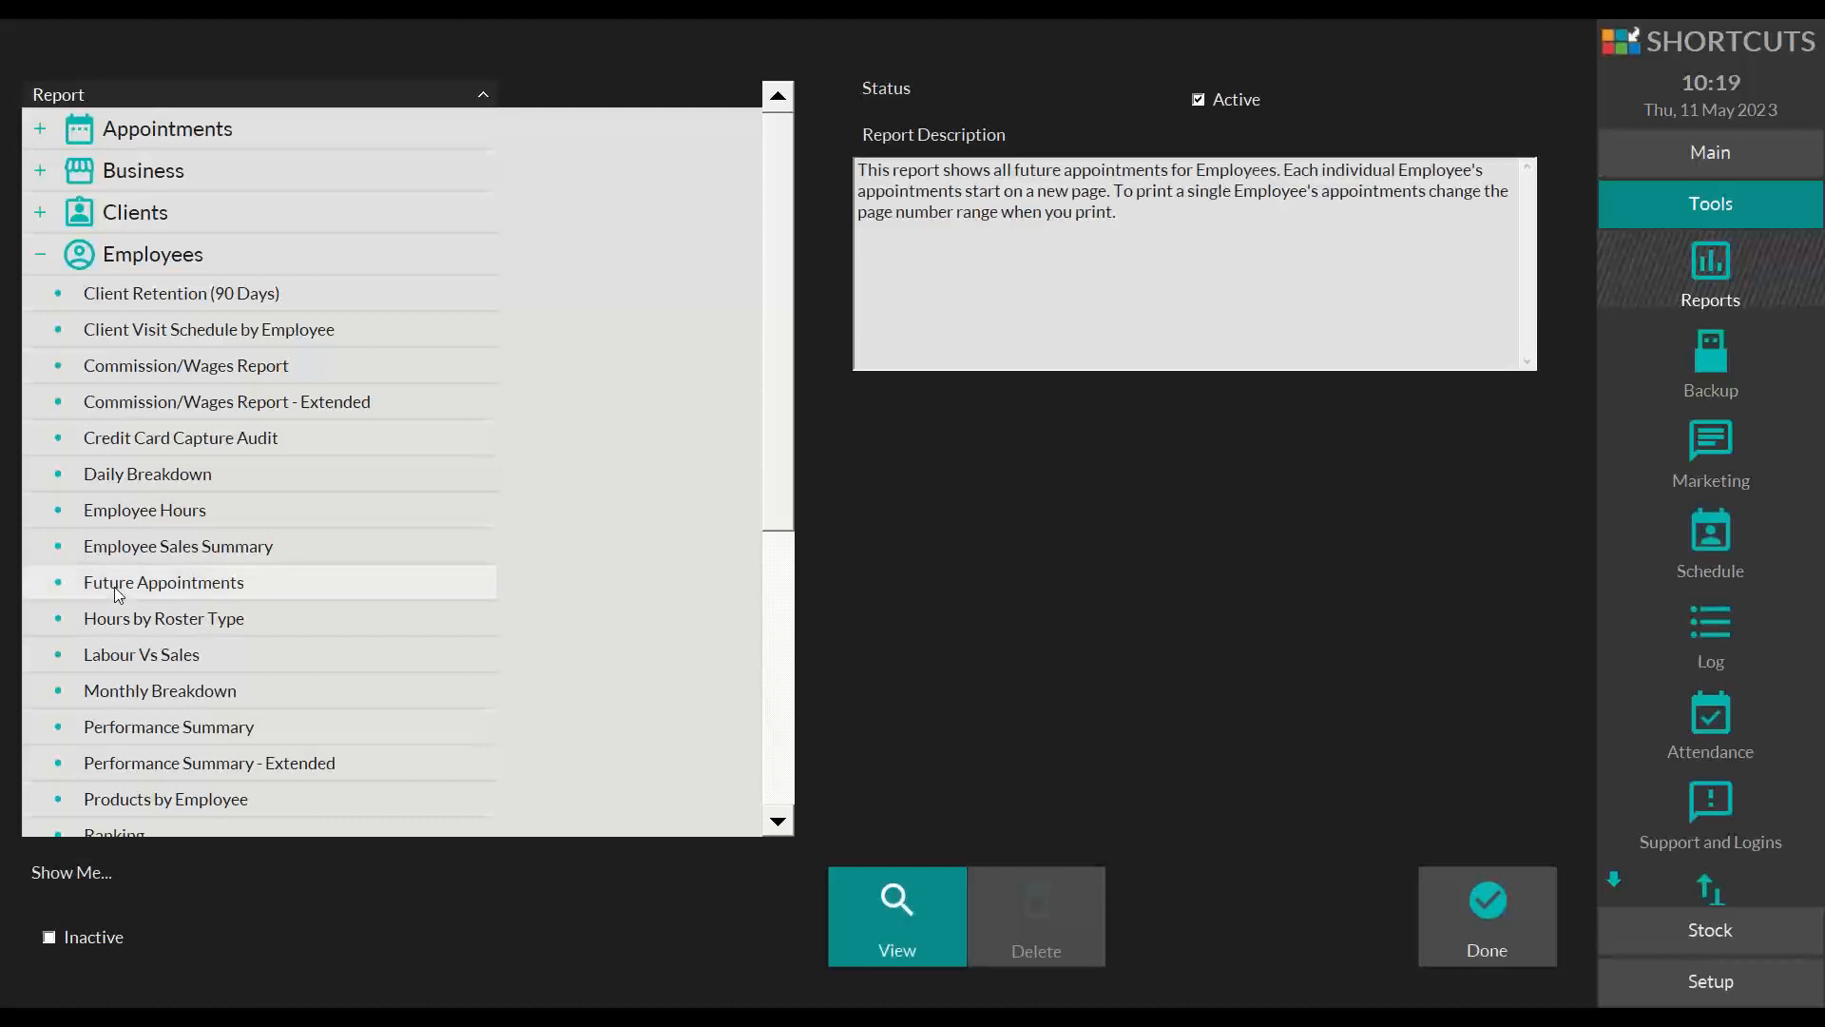
{"action": "left_click", "coordinate": [916, 915]}
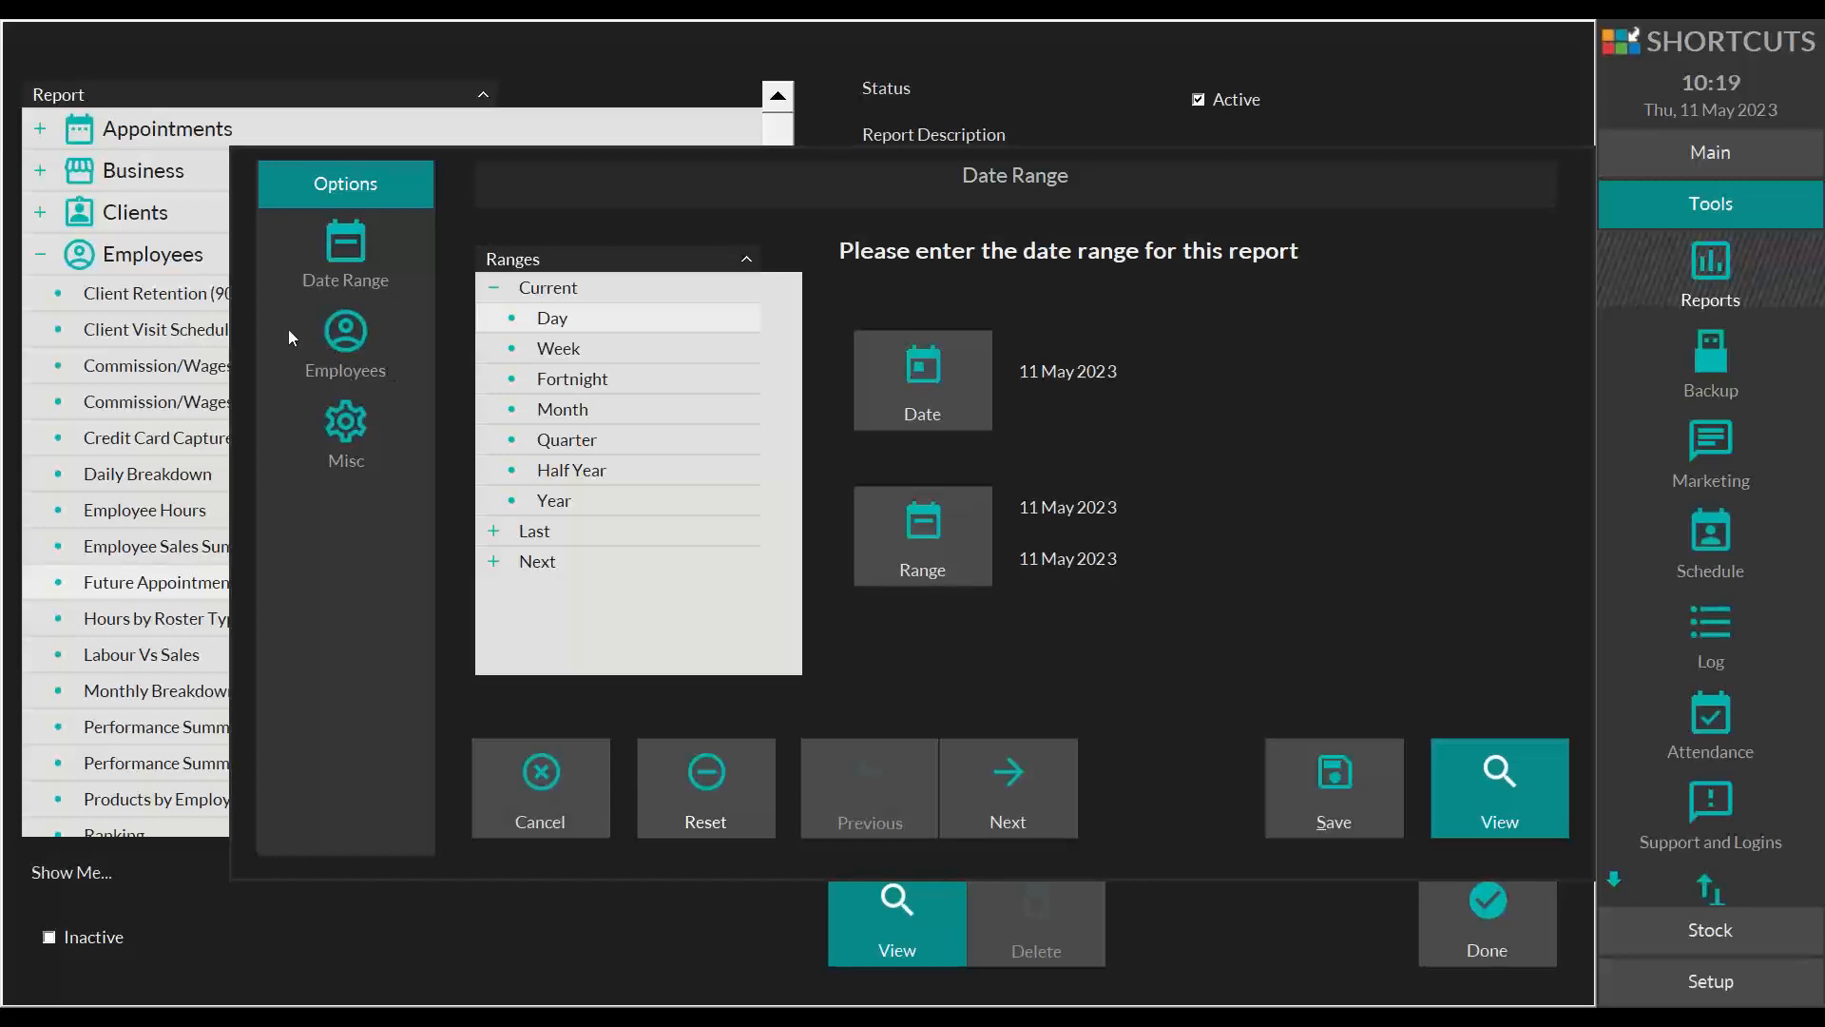
Step: Restrict the Future Appointments report to the employee in appointment book position 4
{"action": "left_click", "coordinate": [361, 337]}
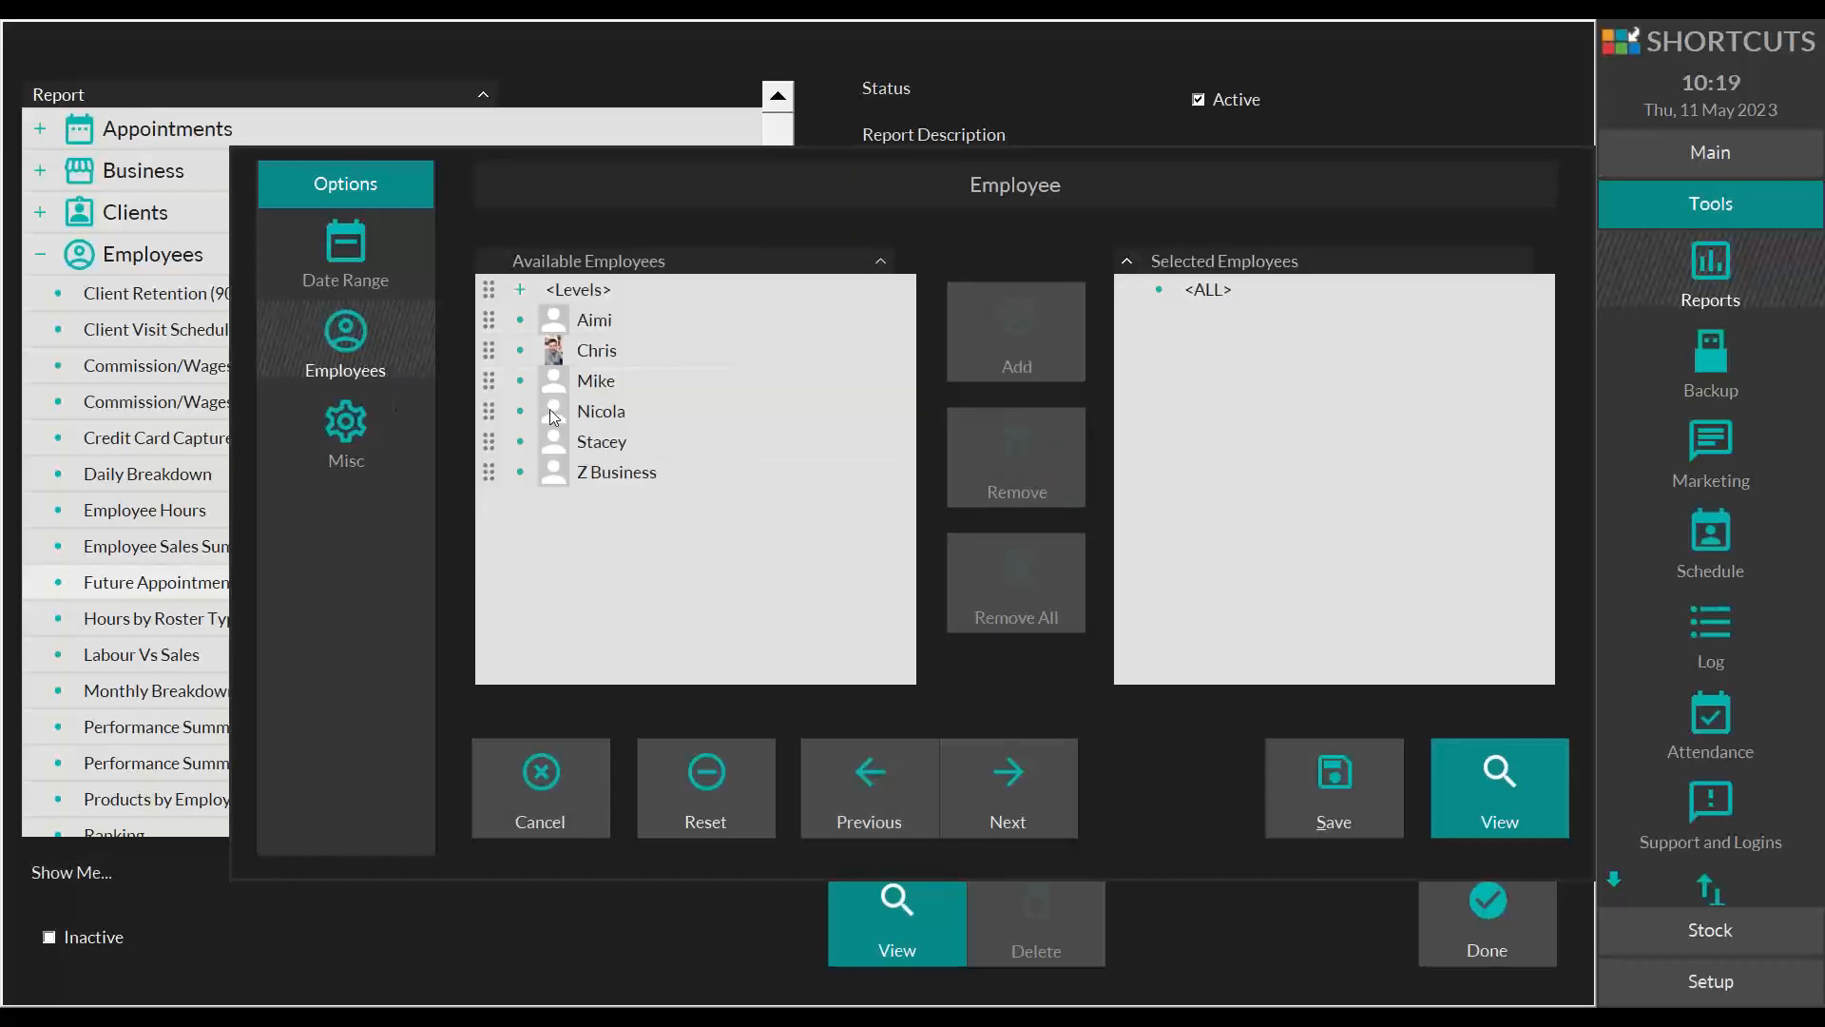
{"action": "left_click", "coordinate": [486, 411]}
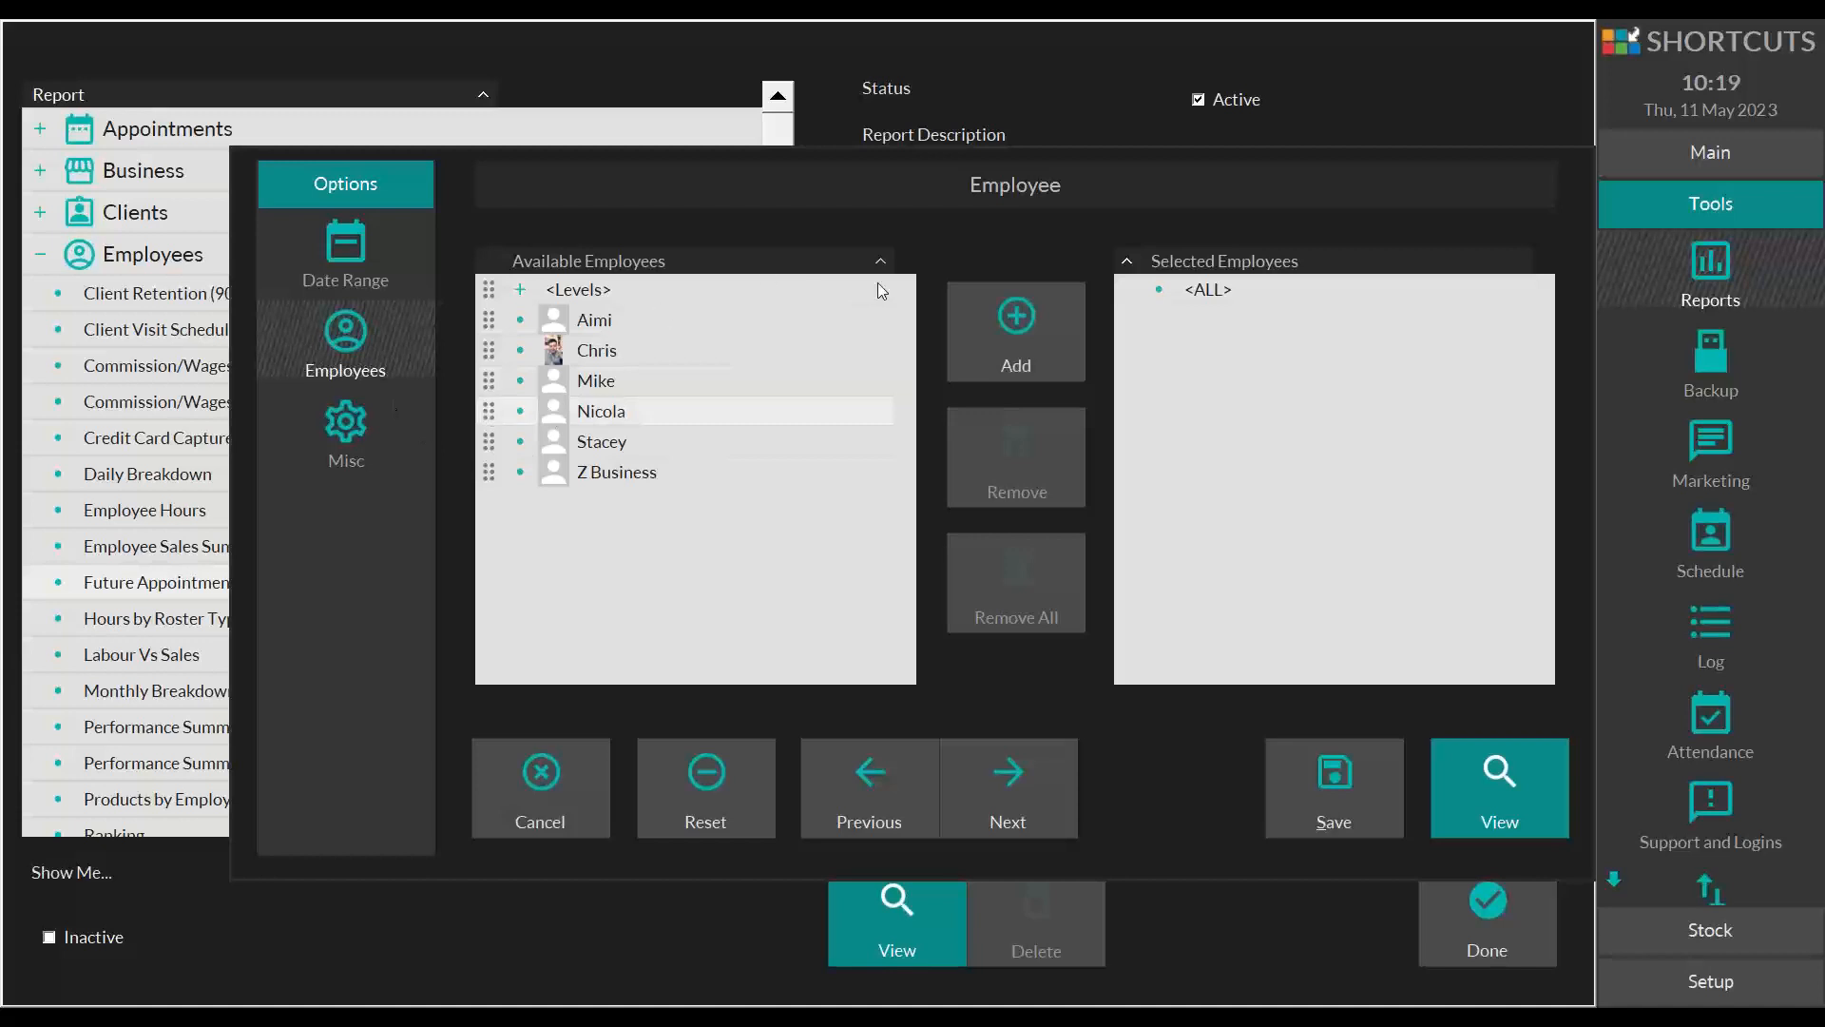
{"action": "left_click", "coordinate": [1025, 310]}
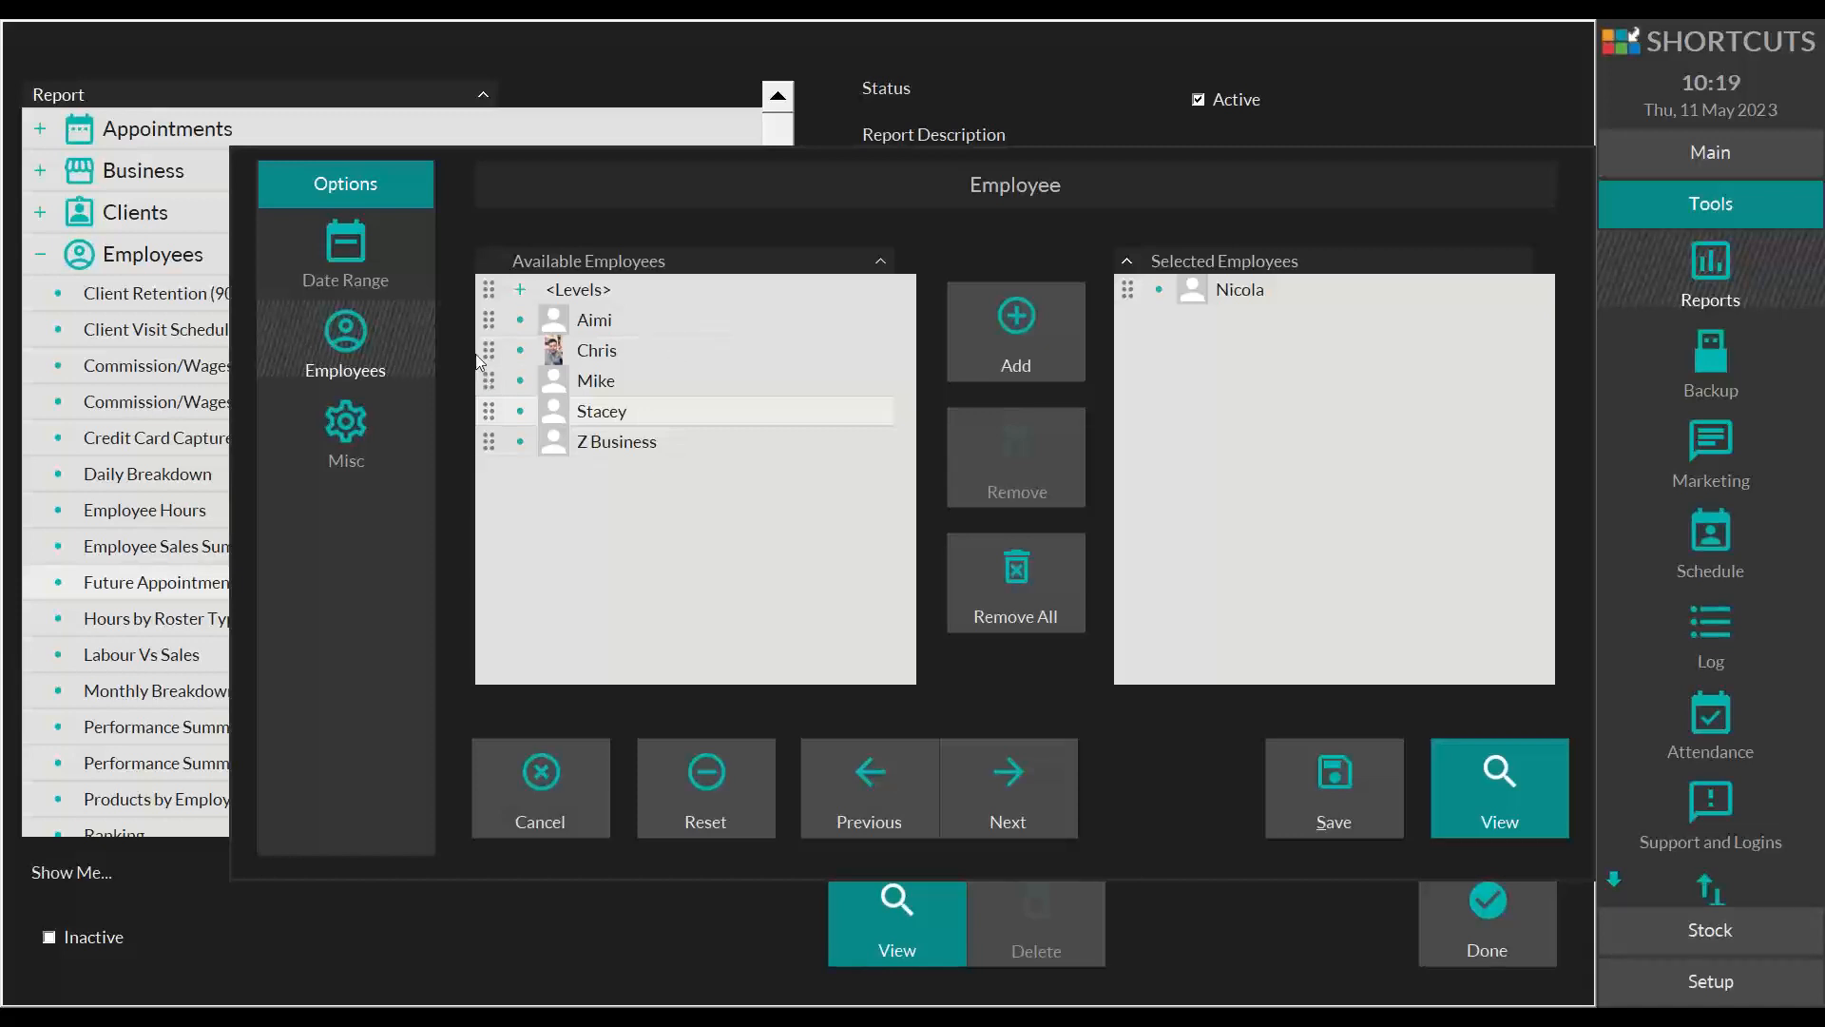
Step: Set the report's date range from 11 May 2023 to 28 May 2026 and view the report
{"action": "left_click", "coordinate": [359, 249]}
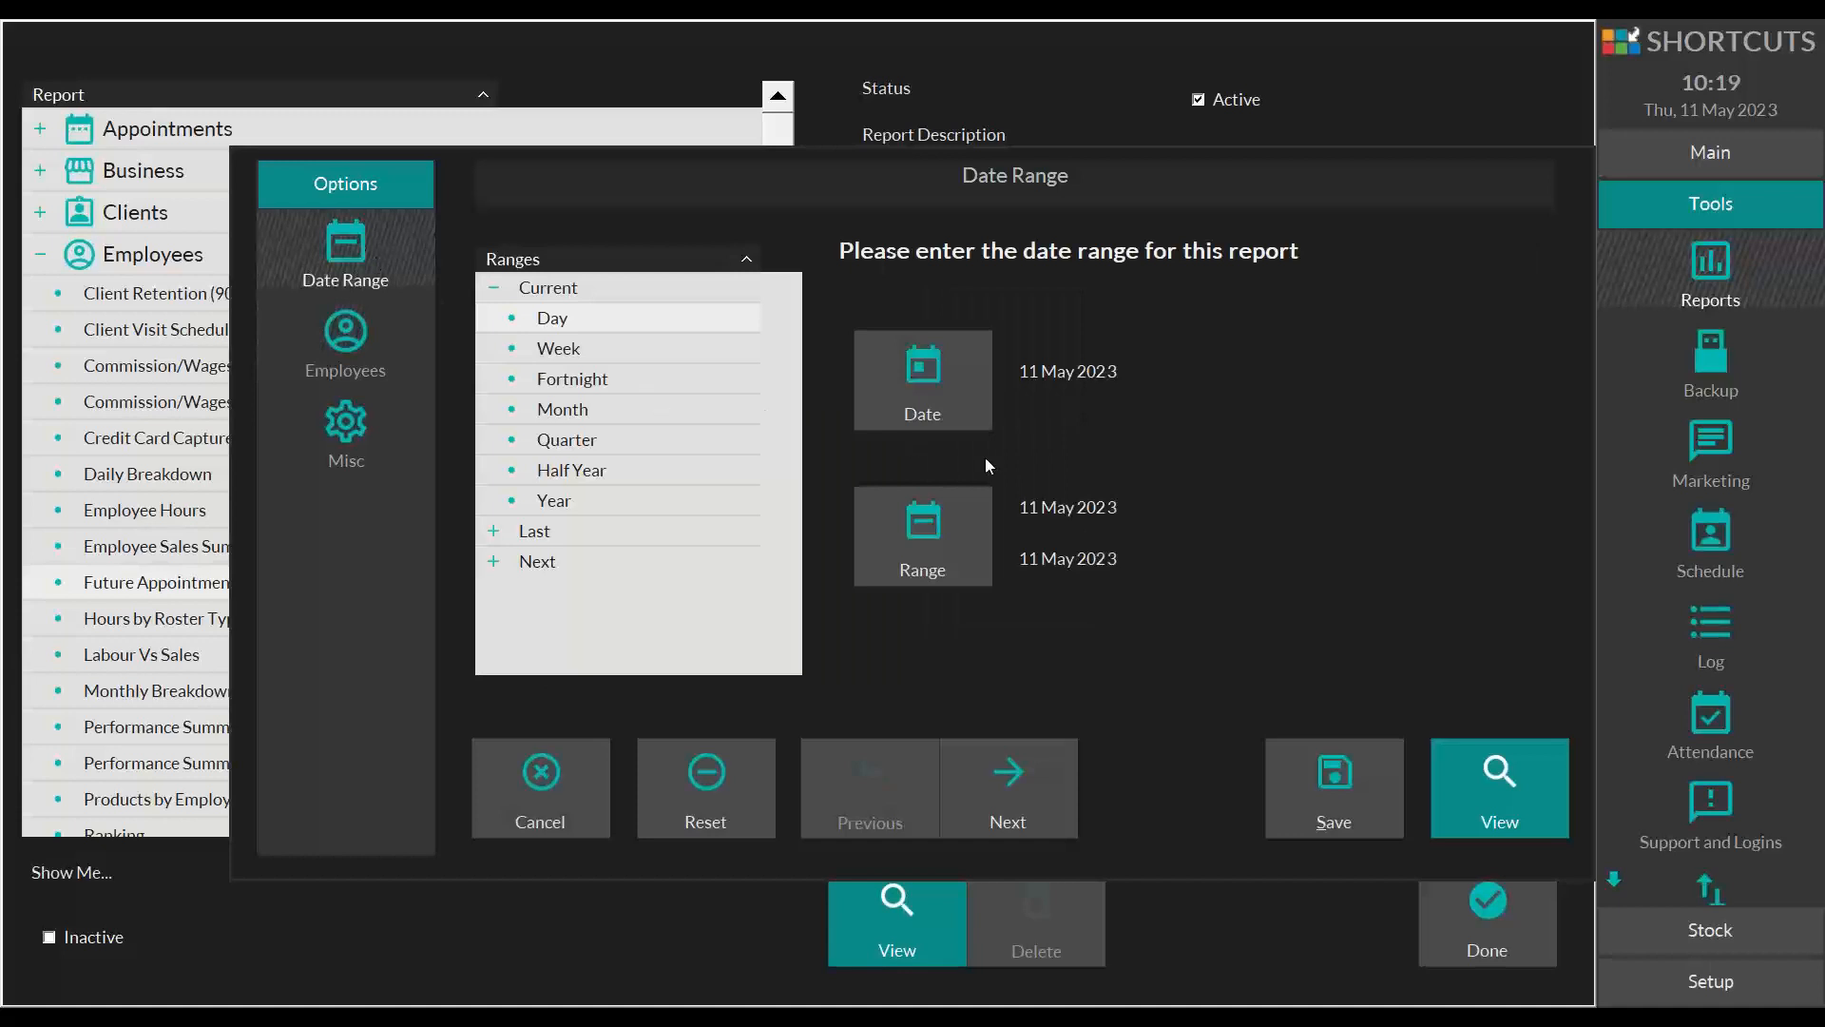
{"action": "left_click", "coordinate": [943, 525]}
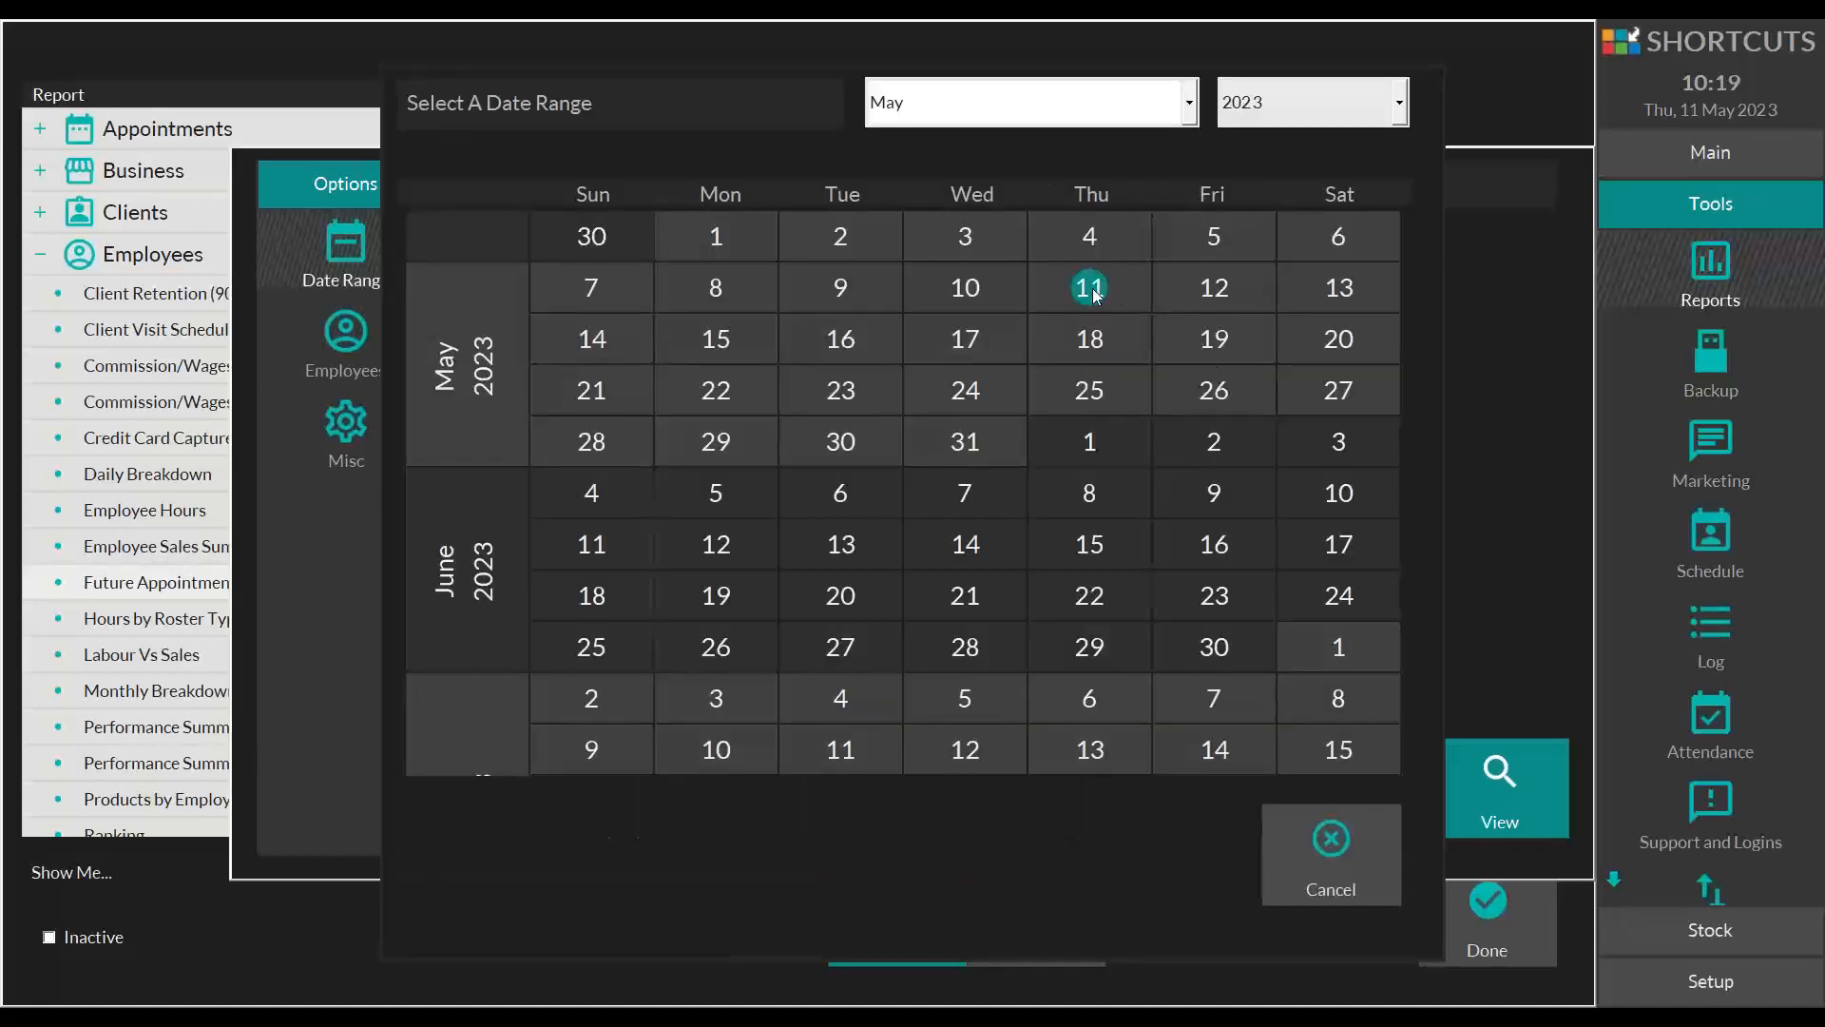
{"action": "left_click", "coordinate": [1383, 106]}
{"action": "left_click", "coordinate": [1261, 277]}
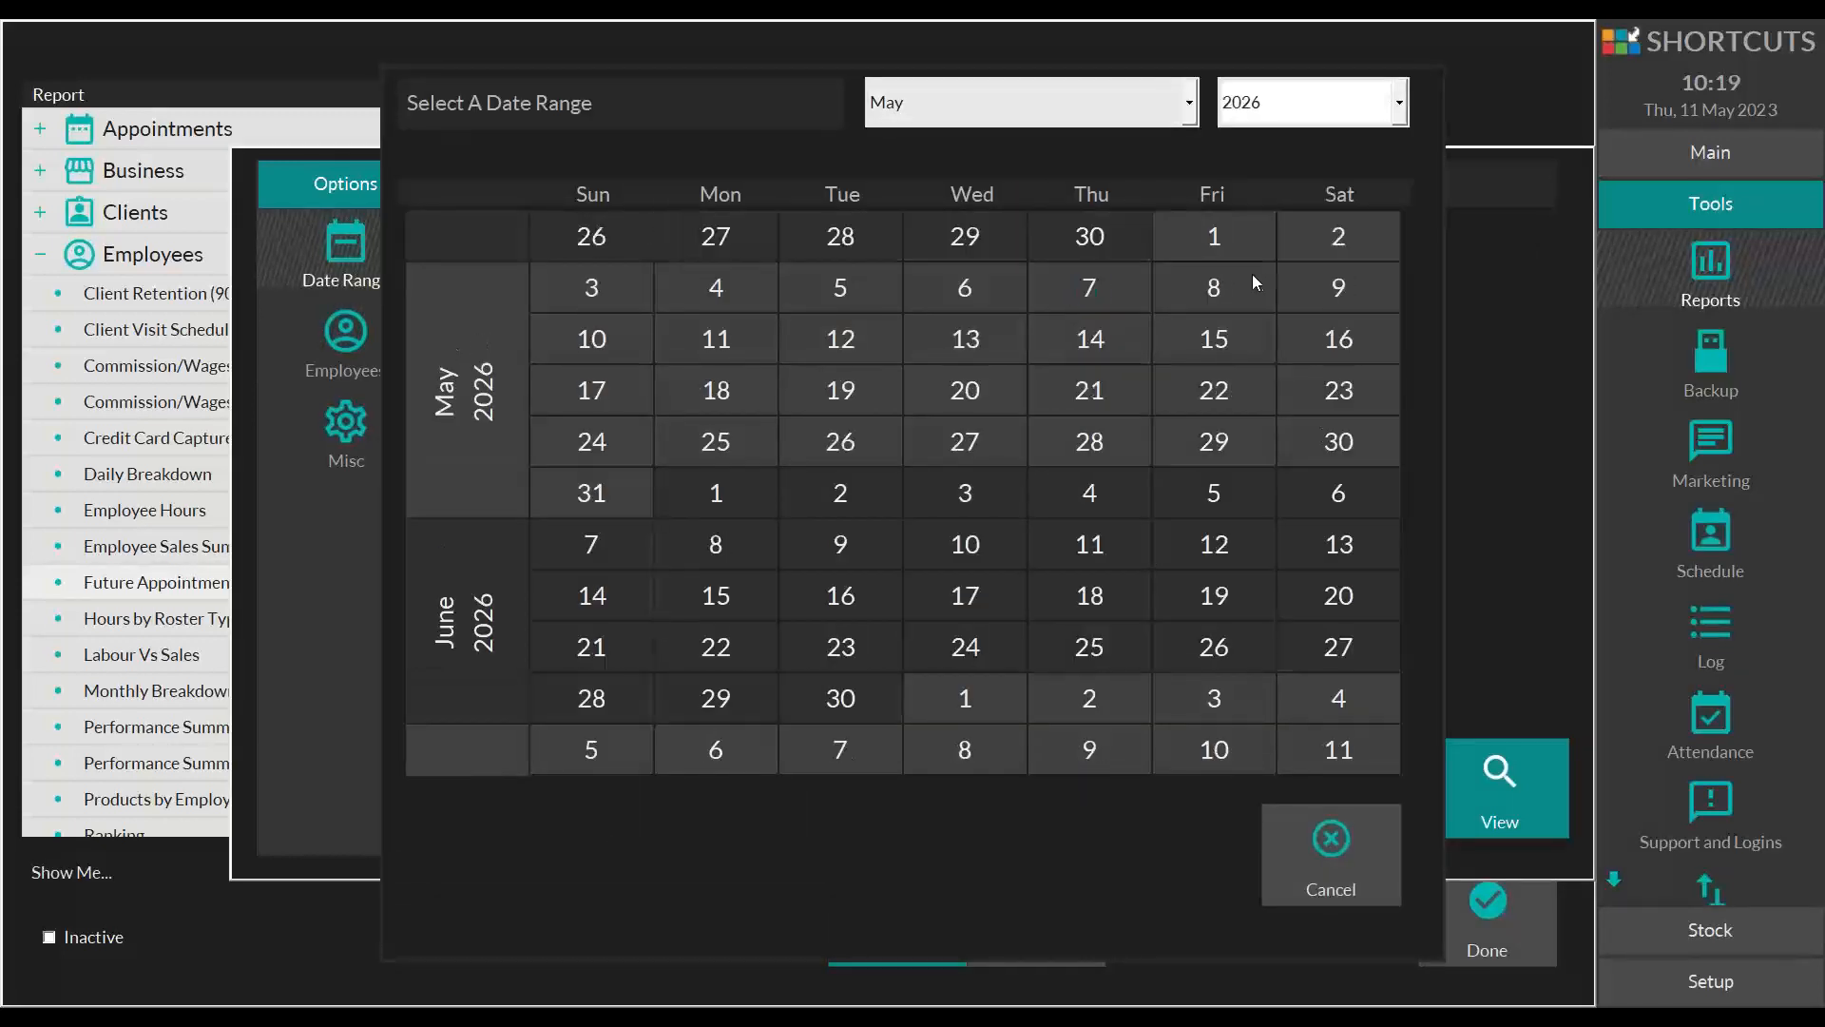
{"action": "left_click", "coordinate": [1096, 430]}
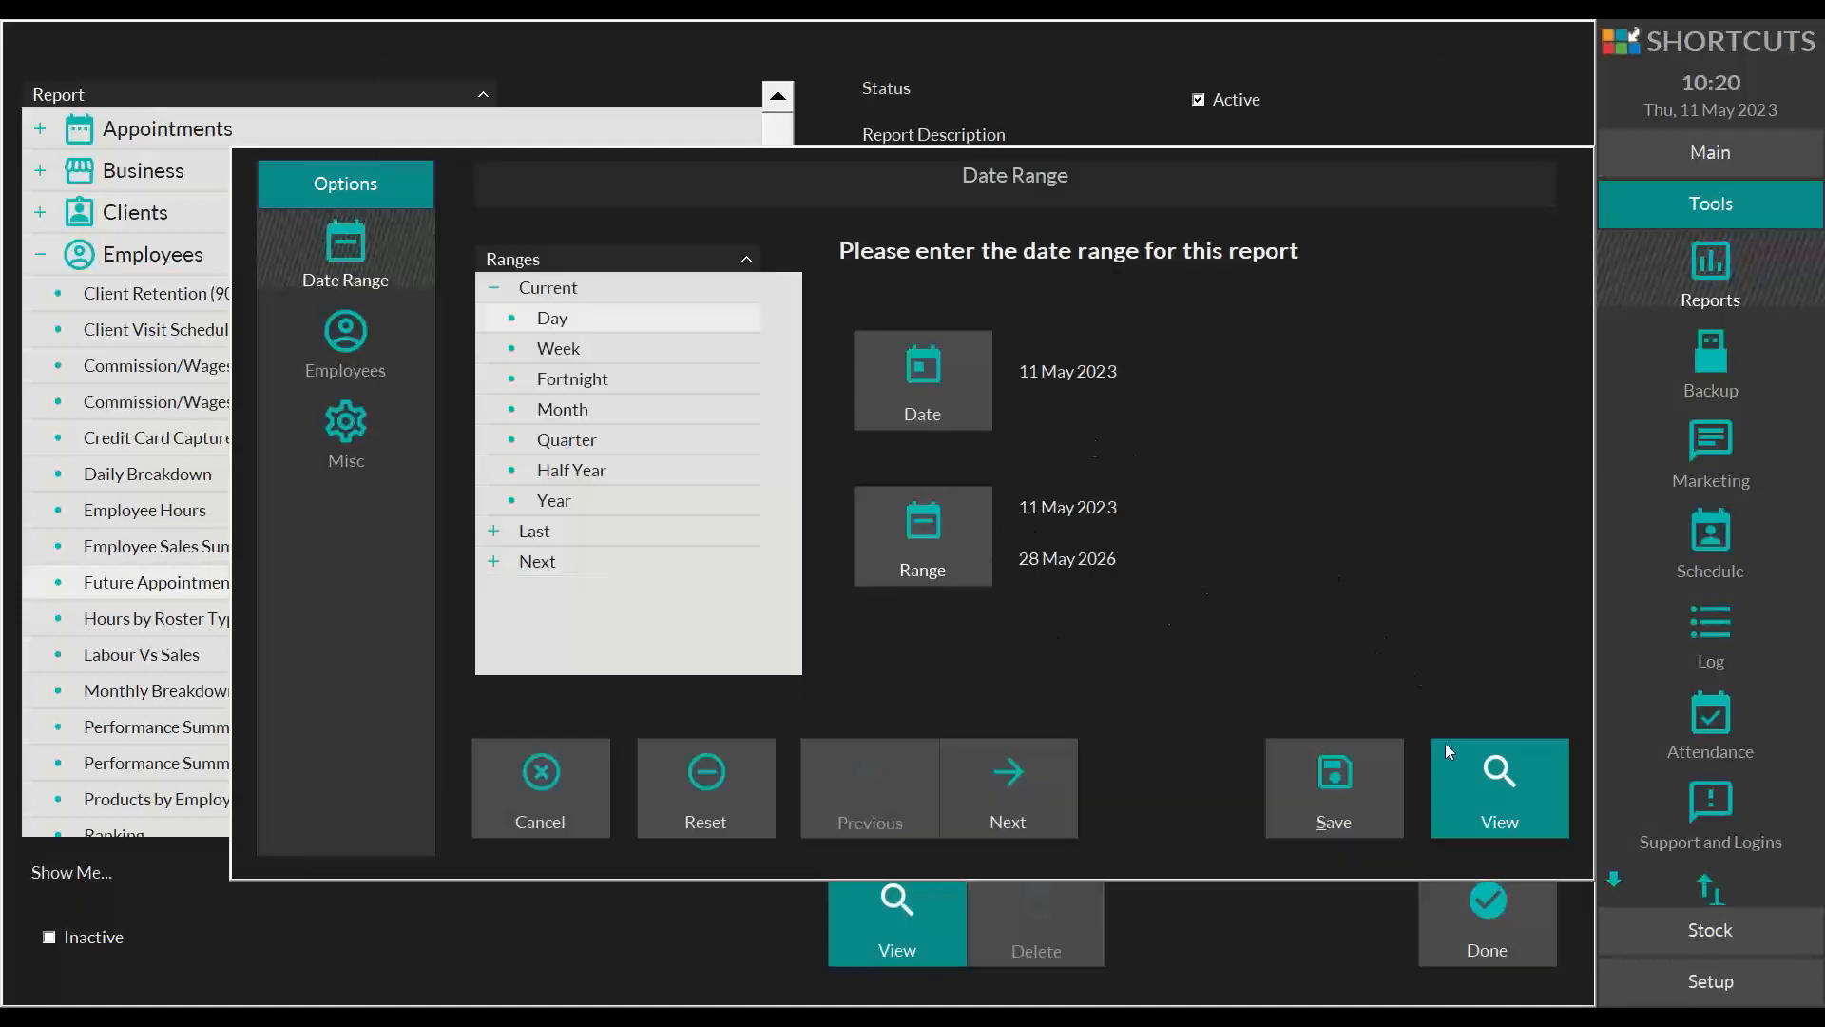
{"action": "left_click", "coordinate": [1487, 768]}
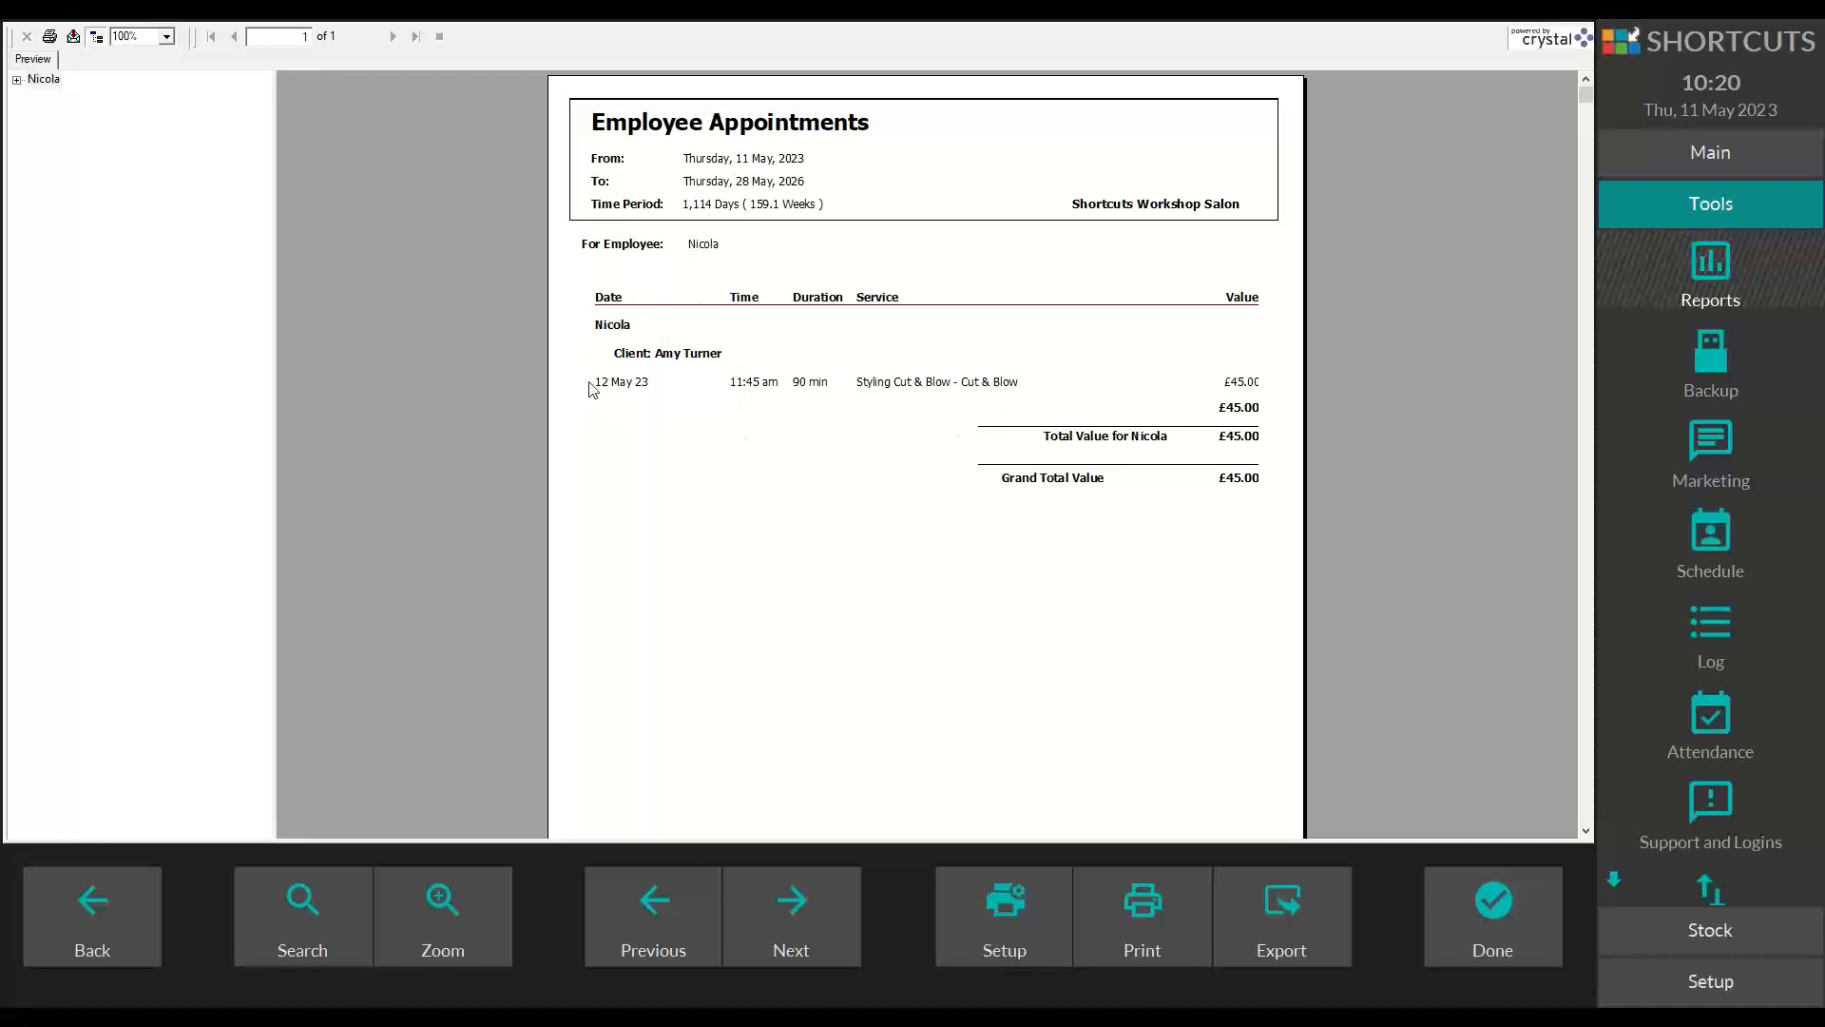
Step: Close the report and move the 11:45 Cut & Blow appointment on 12 May from the fourth employee's column to the third's
{"action": "left_click", "coordinate": [1460, 881]}
{"action": "left_click", "coordinate": [1469, 892]}
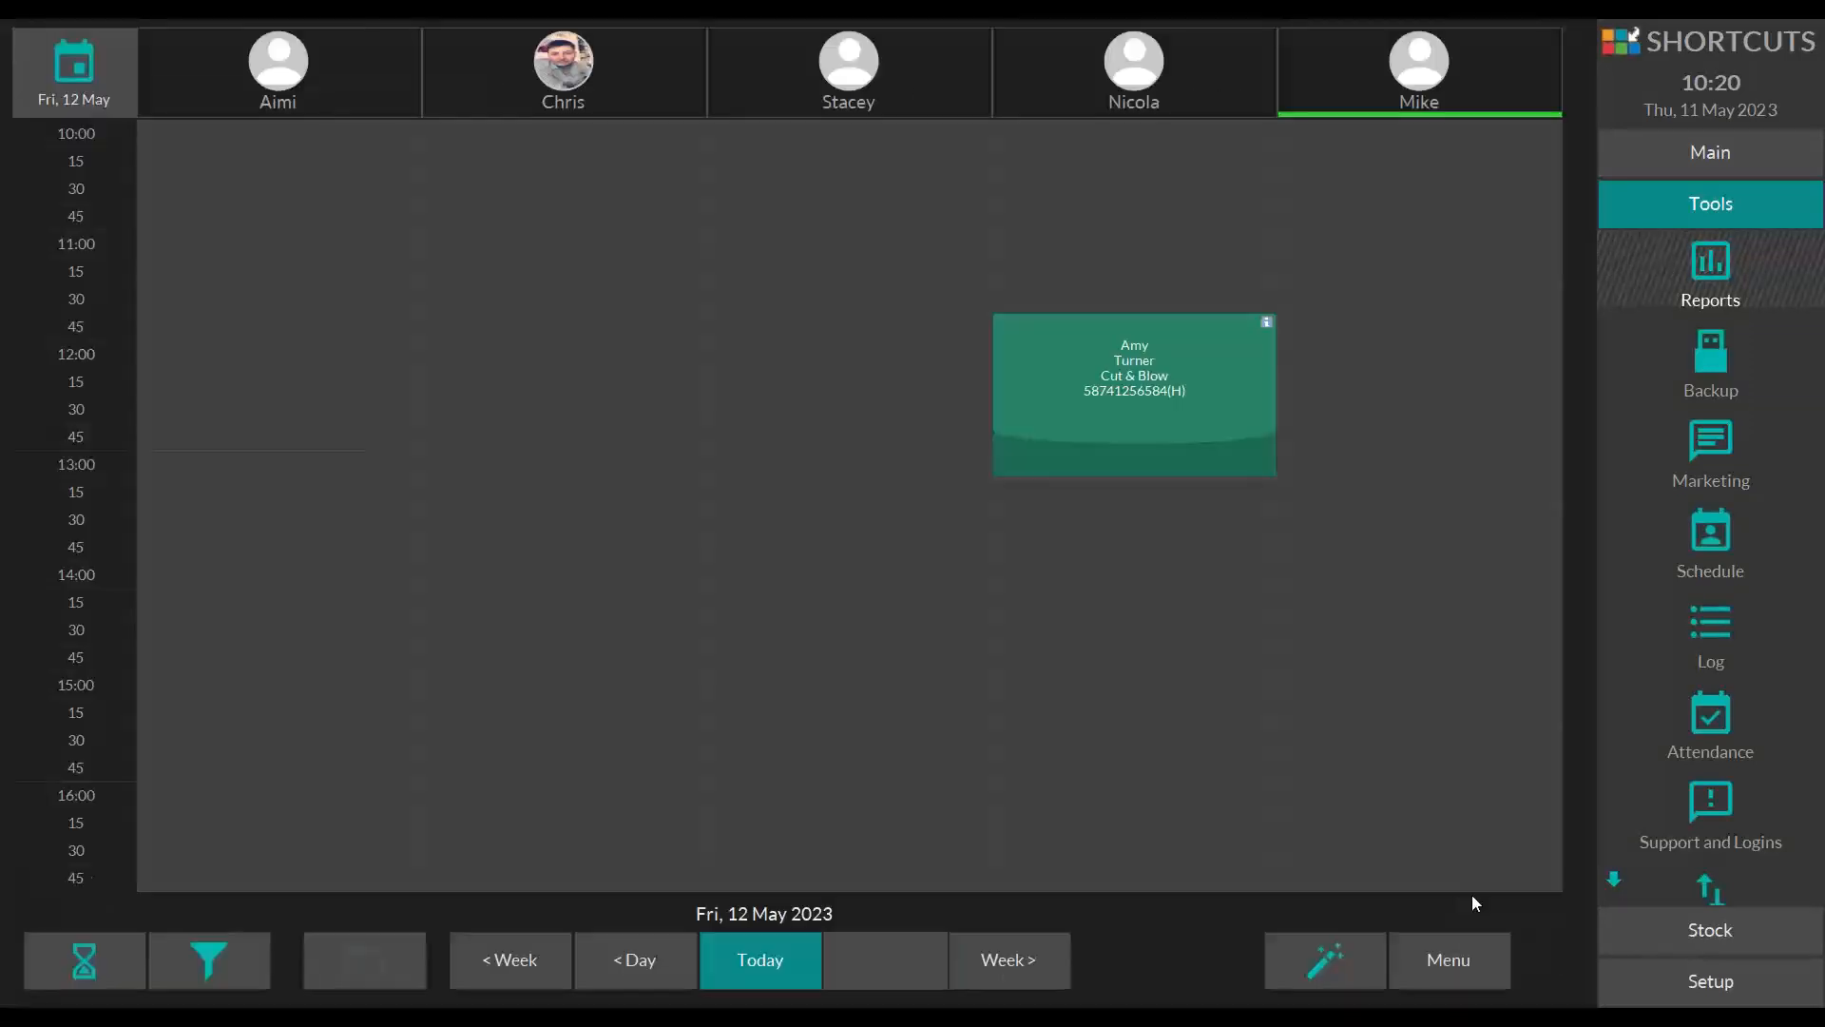
{"action": "left_click_drag", "start_coordinate": [1171, 368], "coordinate": [797, 343]}
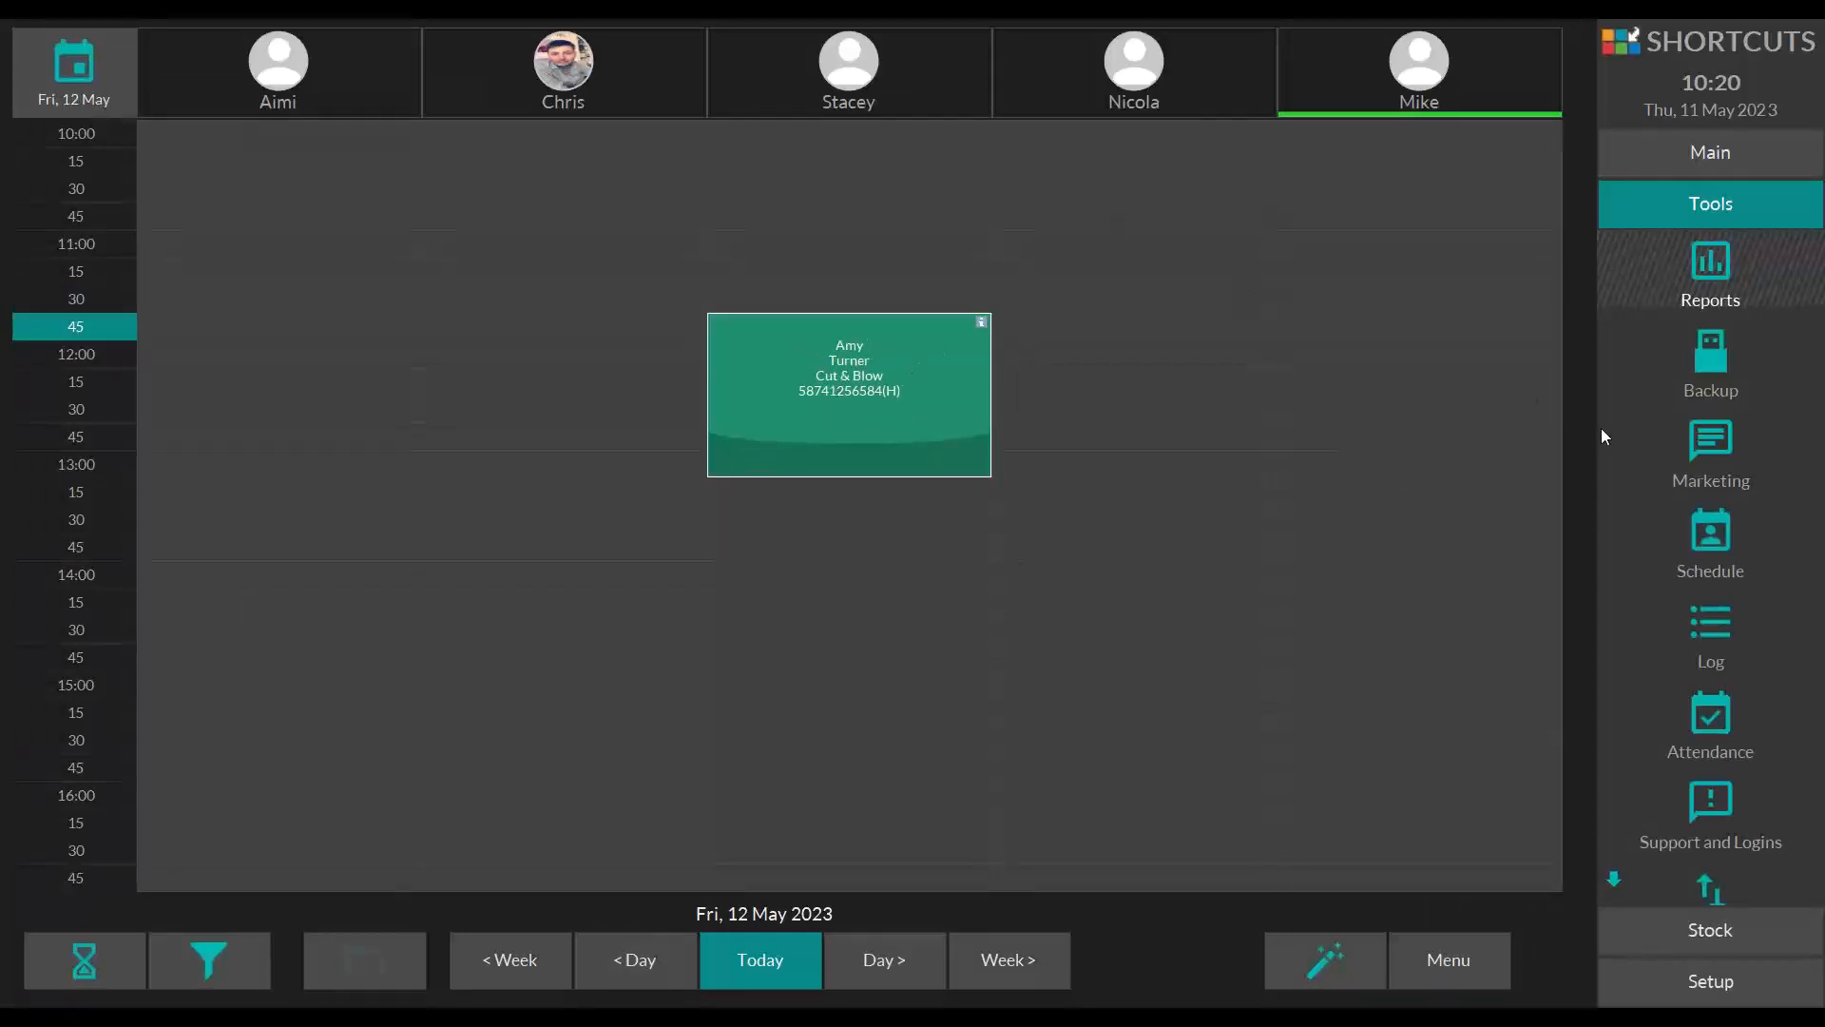
Step: Make the employee in appointment book position 4 inactive, accept the deactivation, save the record and leave the employee setup
{"action": "left_click", "coordinate": [1711, 979]}
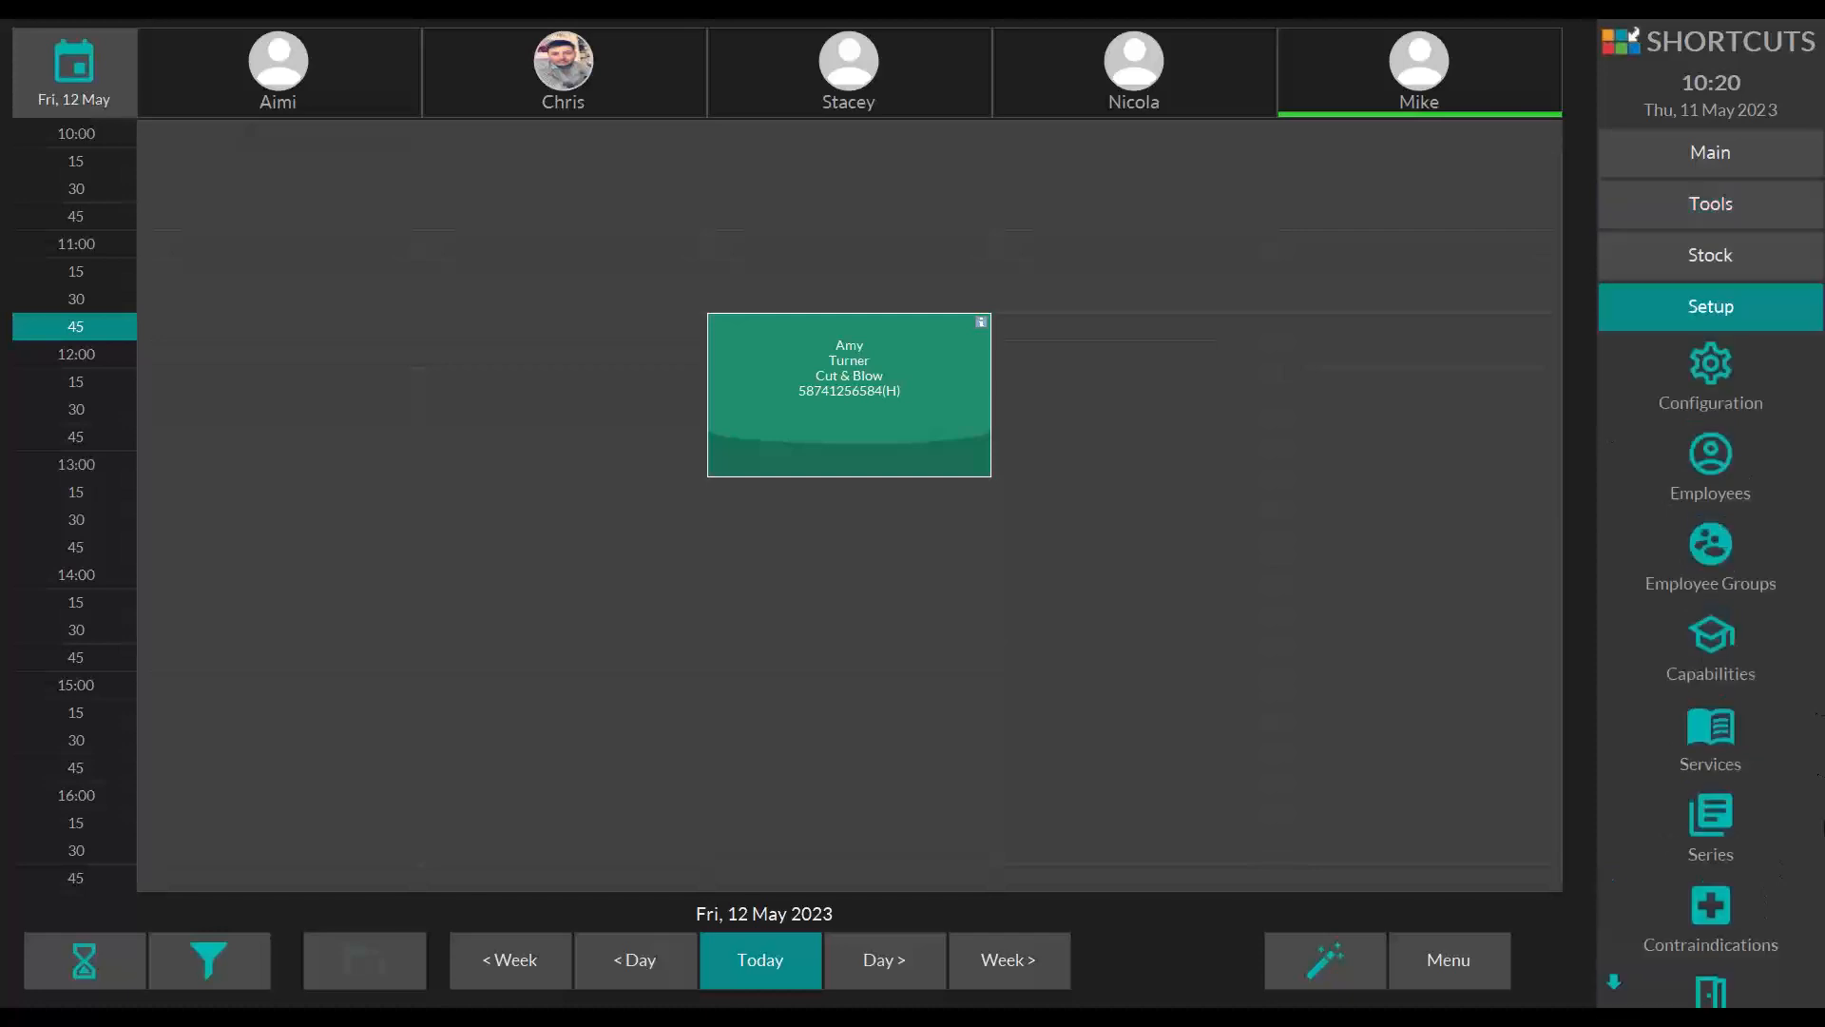
{"action": "left_click", "coordinate": [1711, 461]}
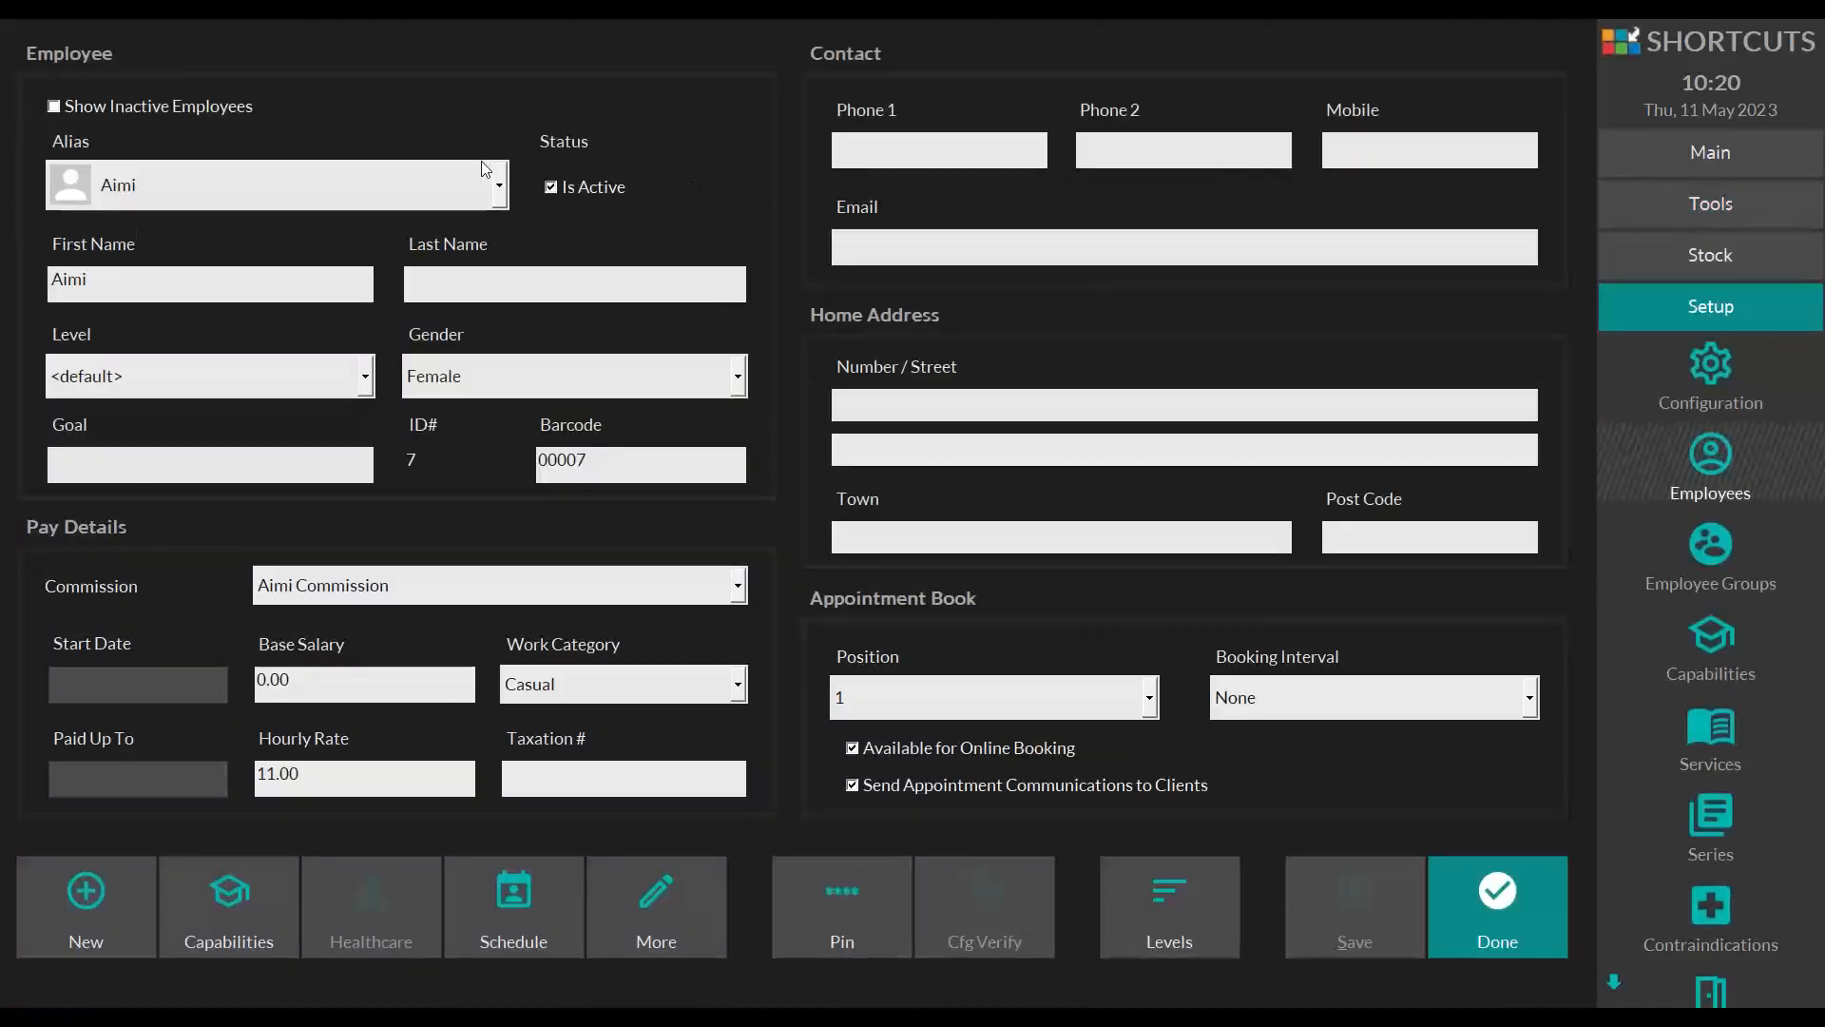
{"action": "left_click", "coordinate": [481, 164]}
{"action": "left_click", "coordinate": [95, 365]}
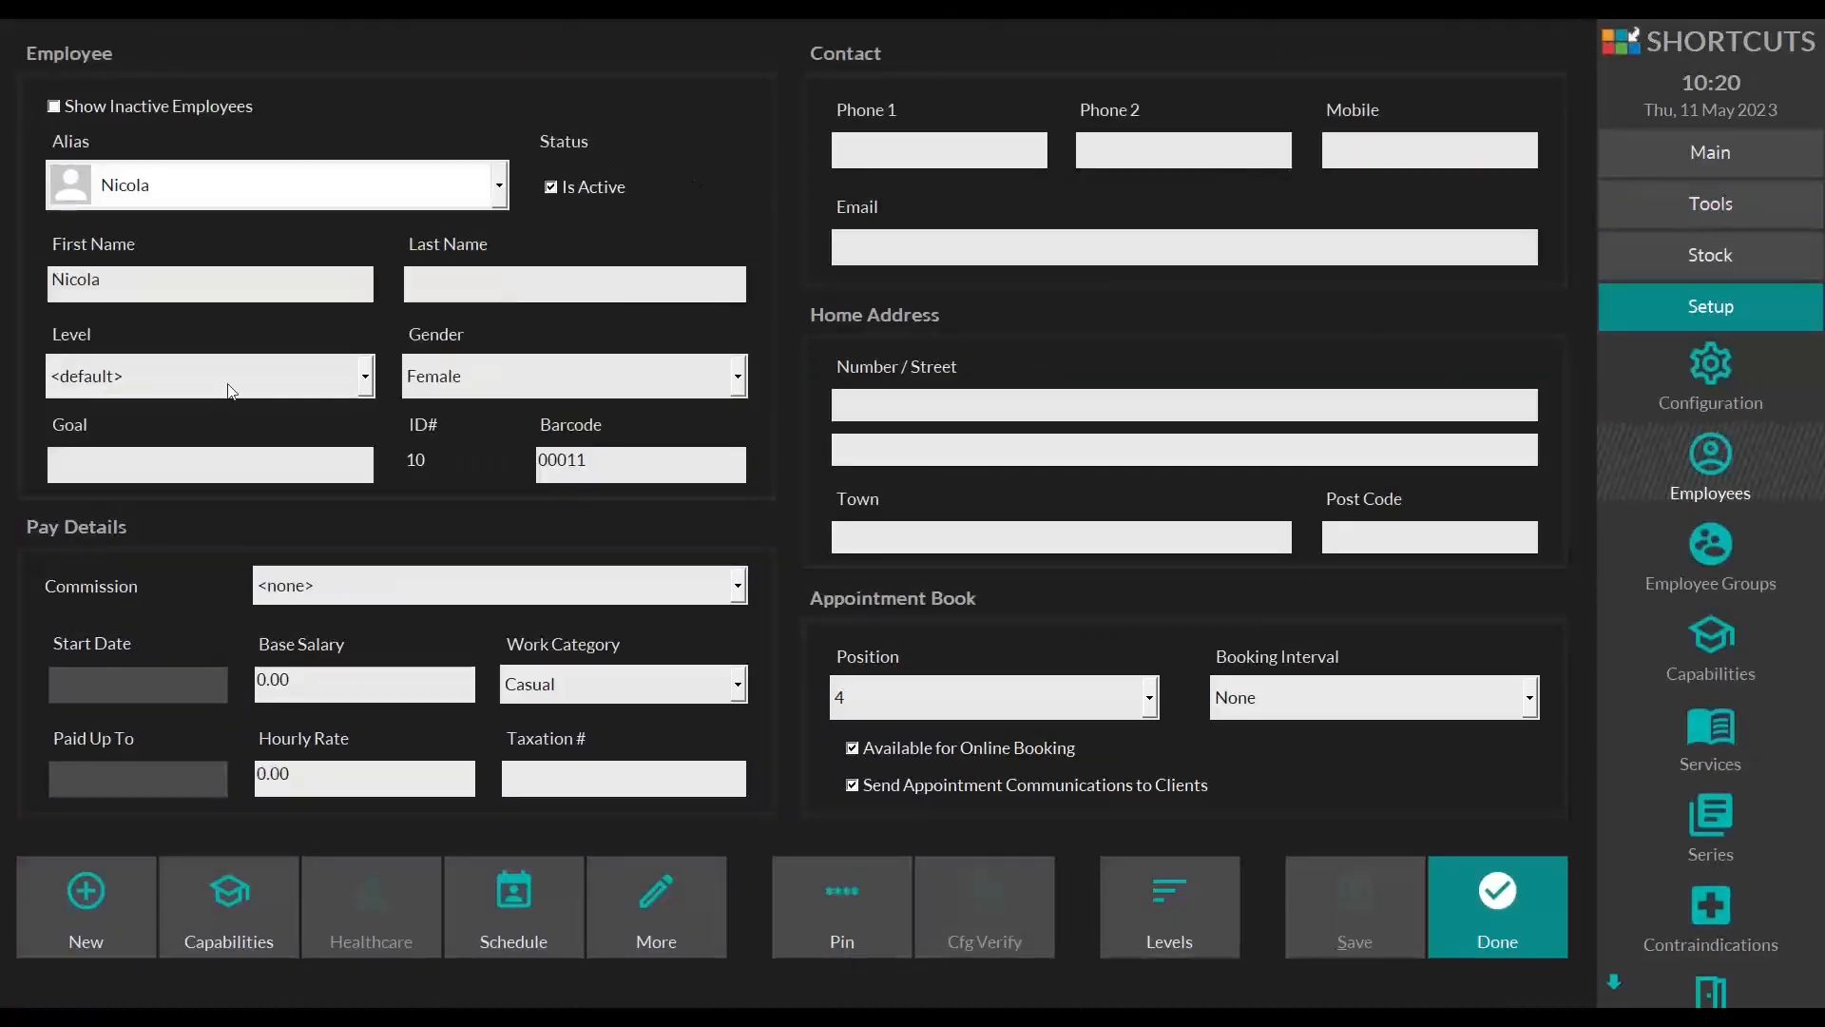
{"action": "left_click", "coordinate": [592, 186]}
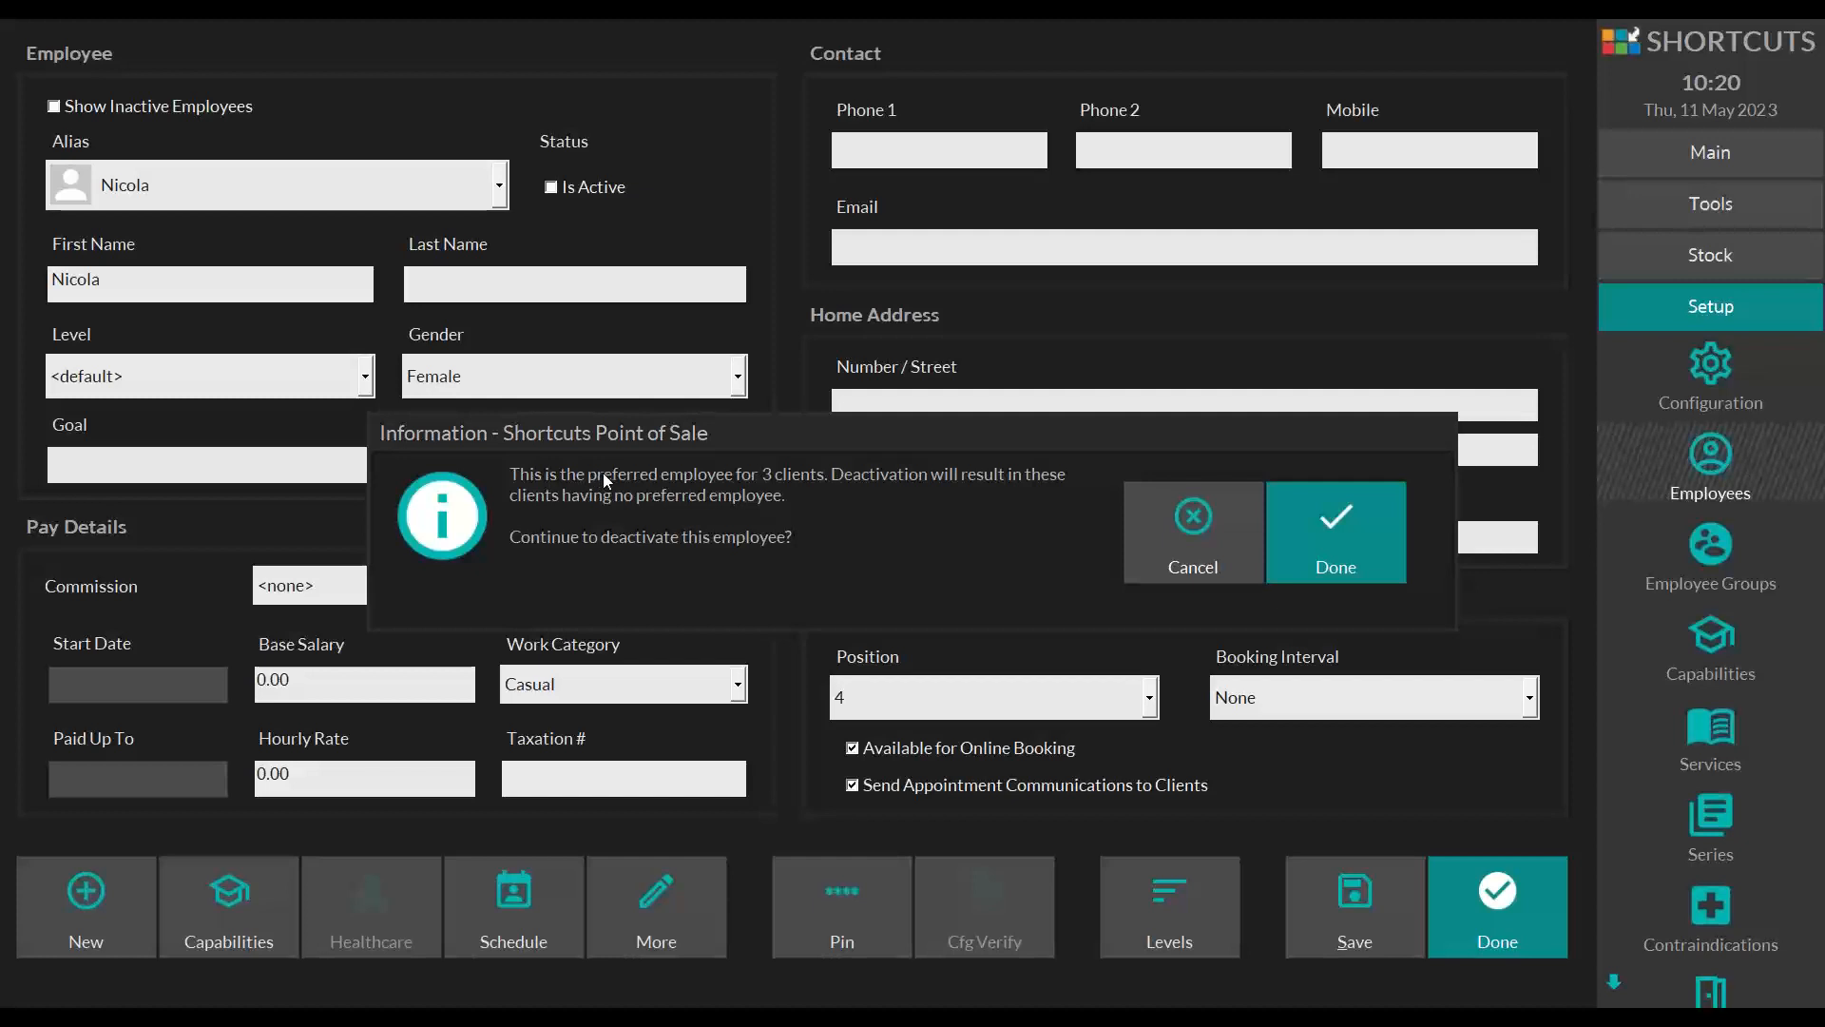
{"action": "left_click", "coordinate": [1354, 511]}
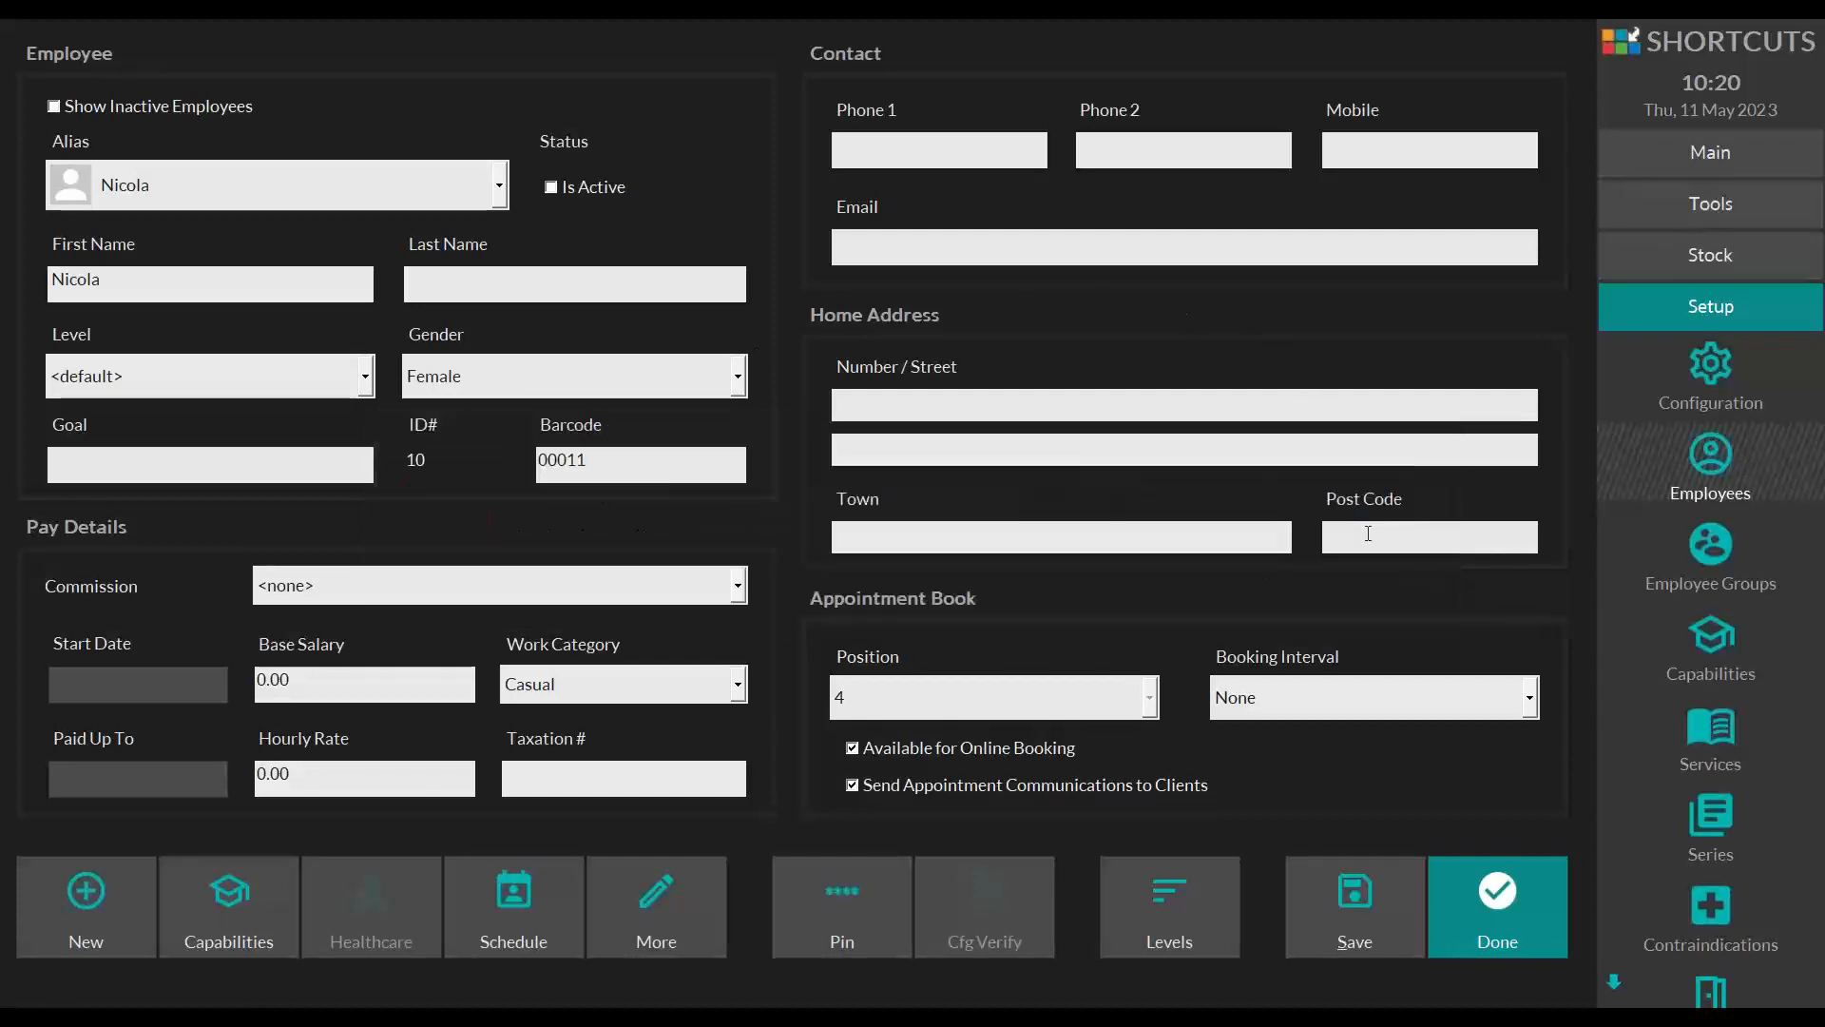
{"action": "left_click", "coordinate": [1336, 880]}
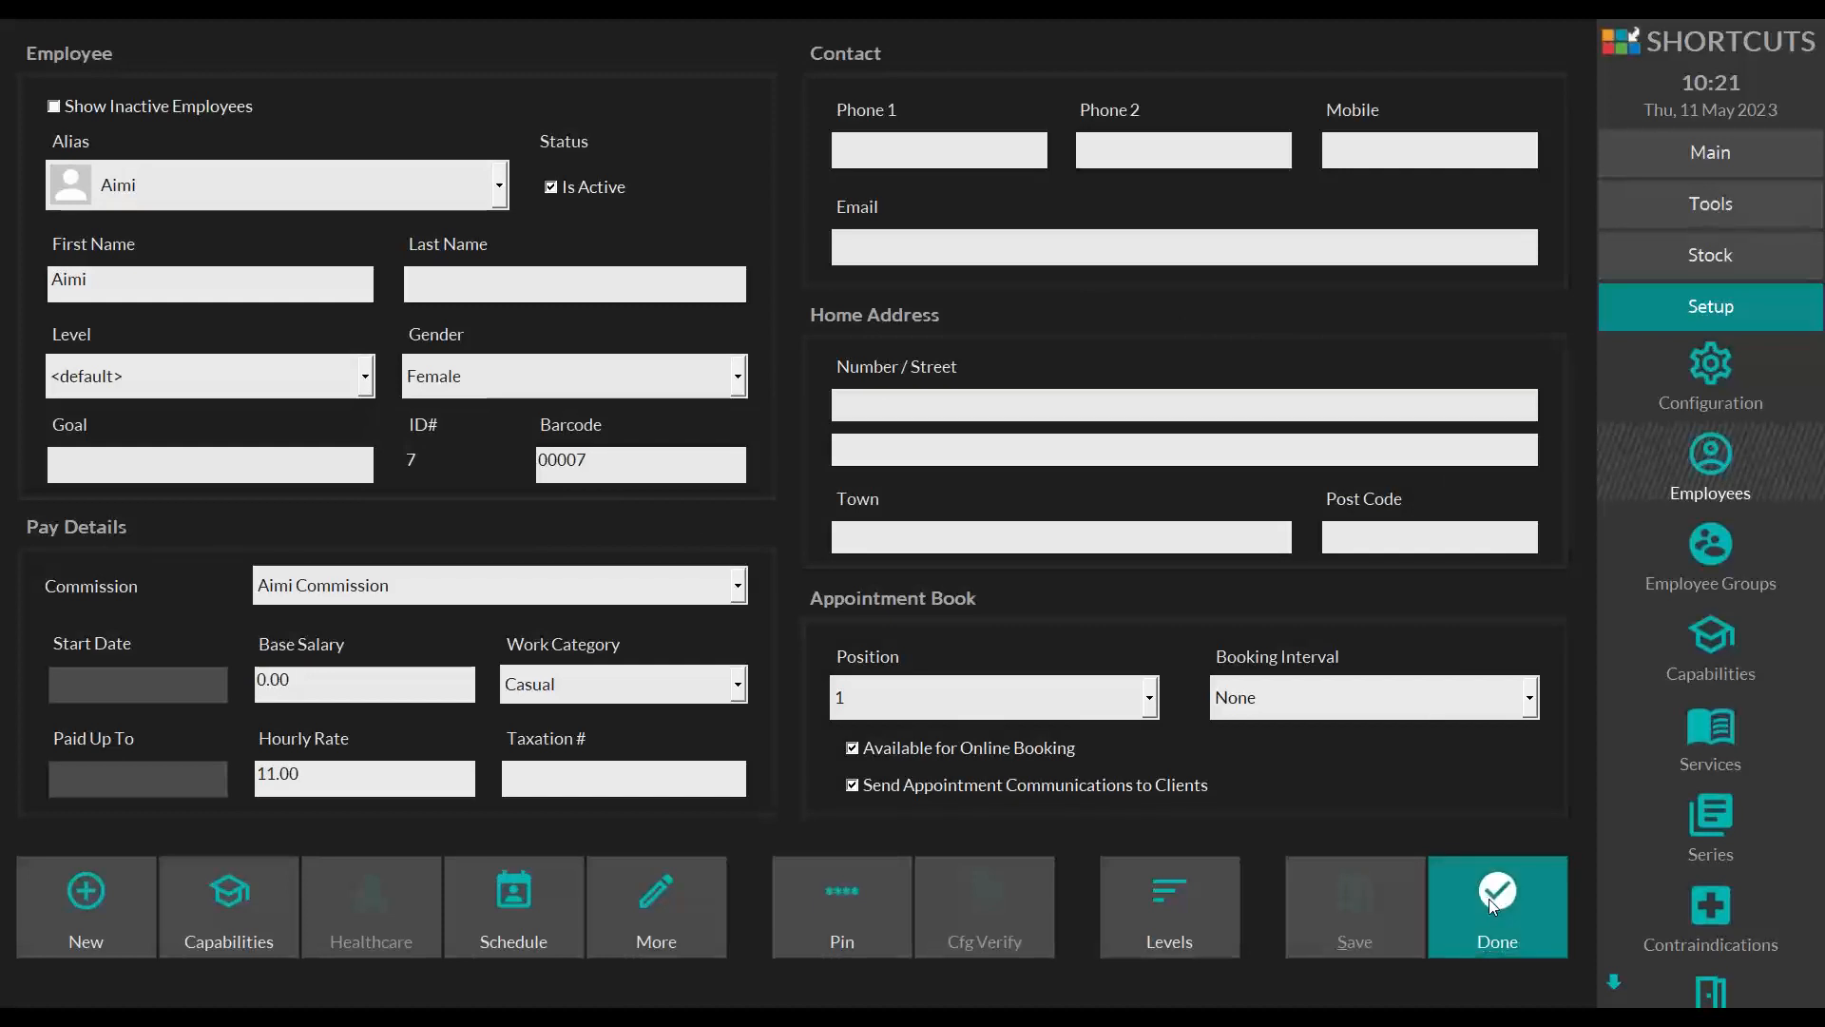
{"action": "left_click", "coordinate": [1489, 898]}
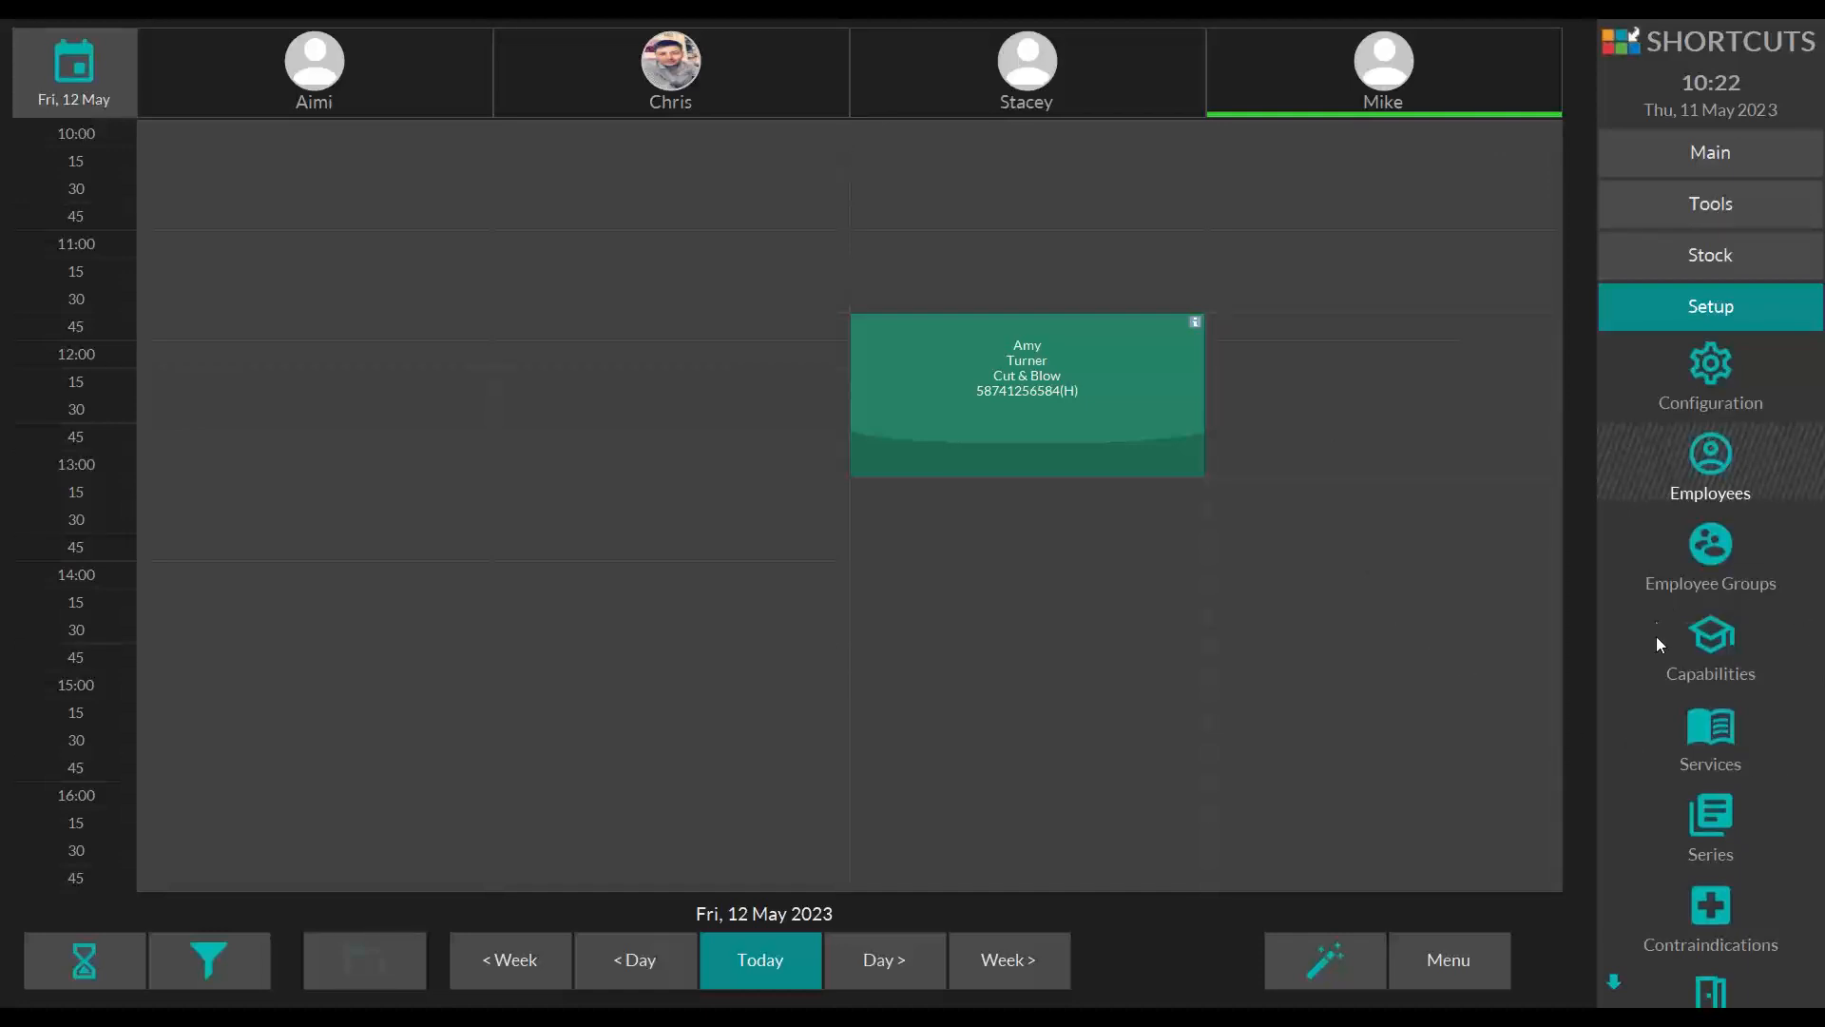
Step: Start a new entry in the Capabilities Setup
{"action": "left_click", "coordinate": [1702, 643]}
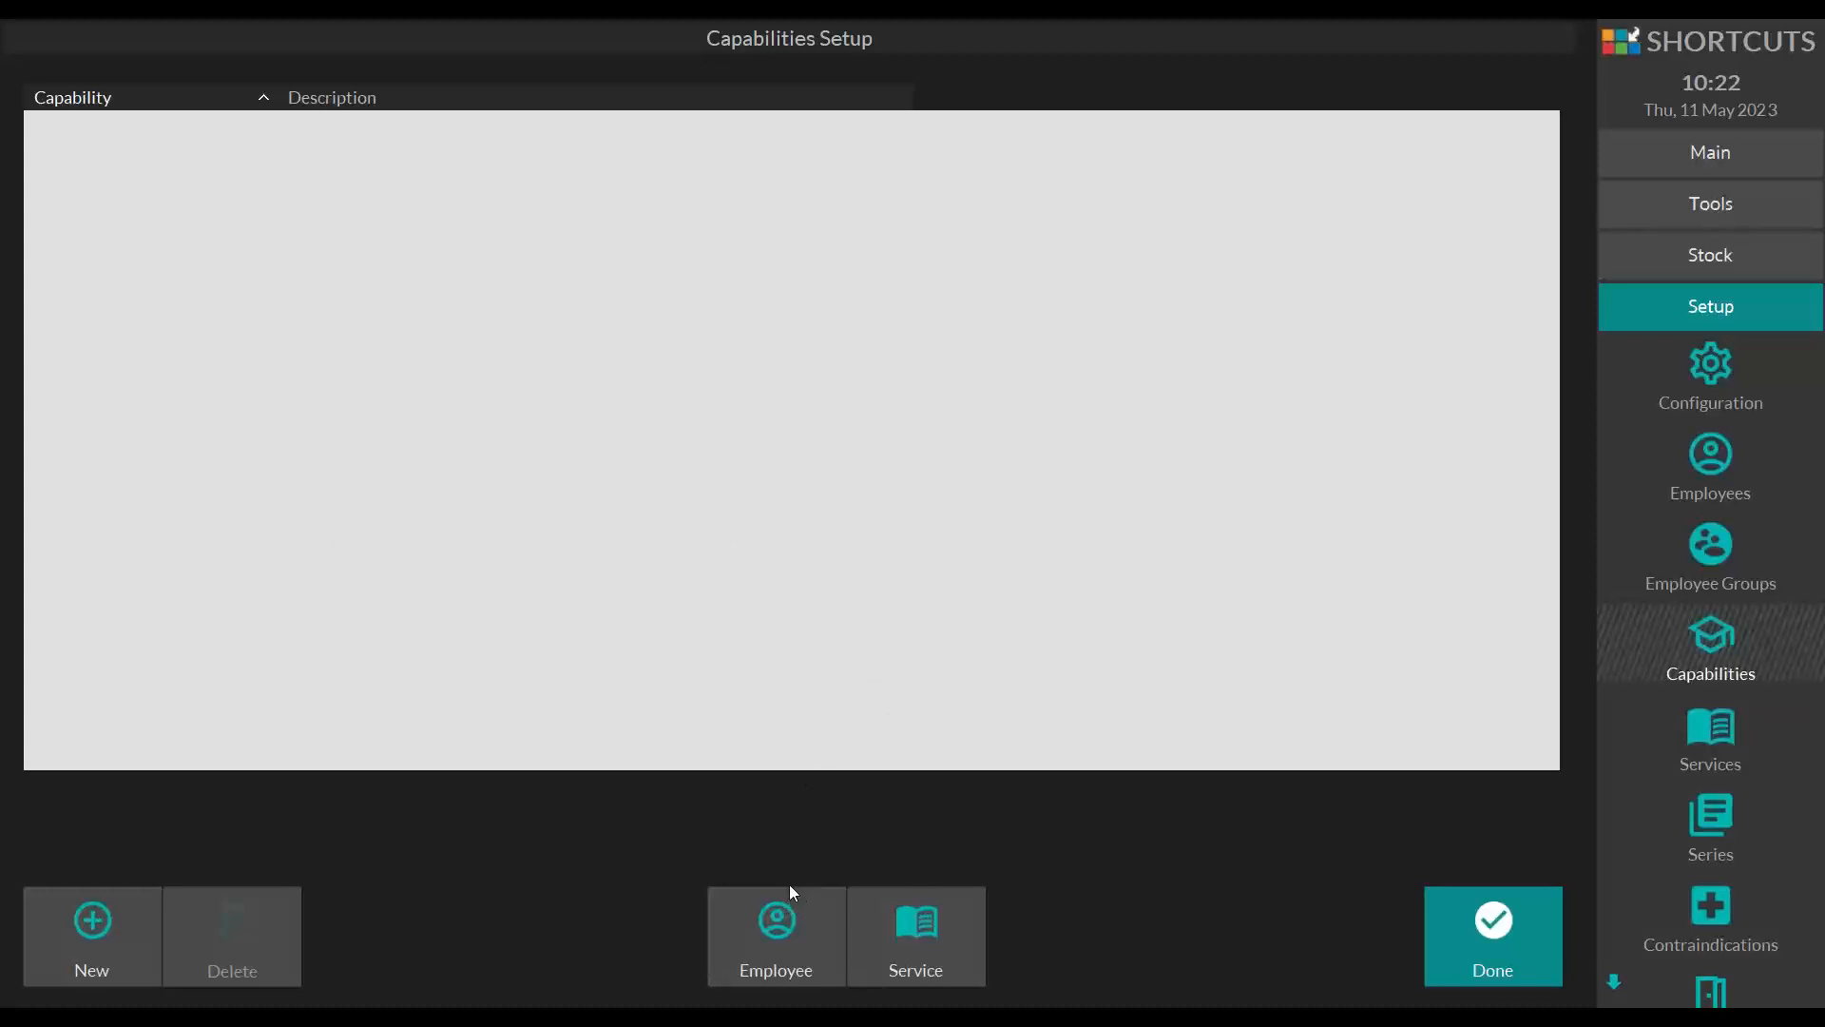
{"action": "left_click", "coordinate": [93, 921]}
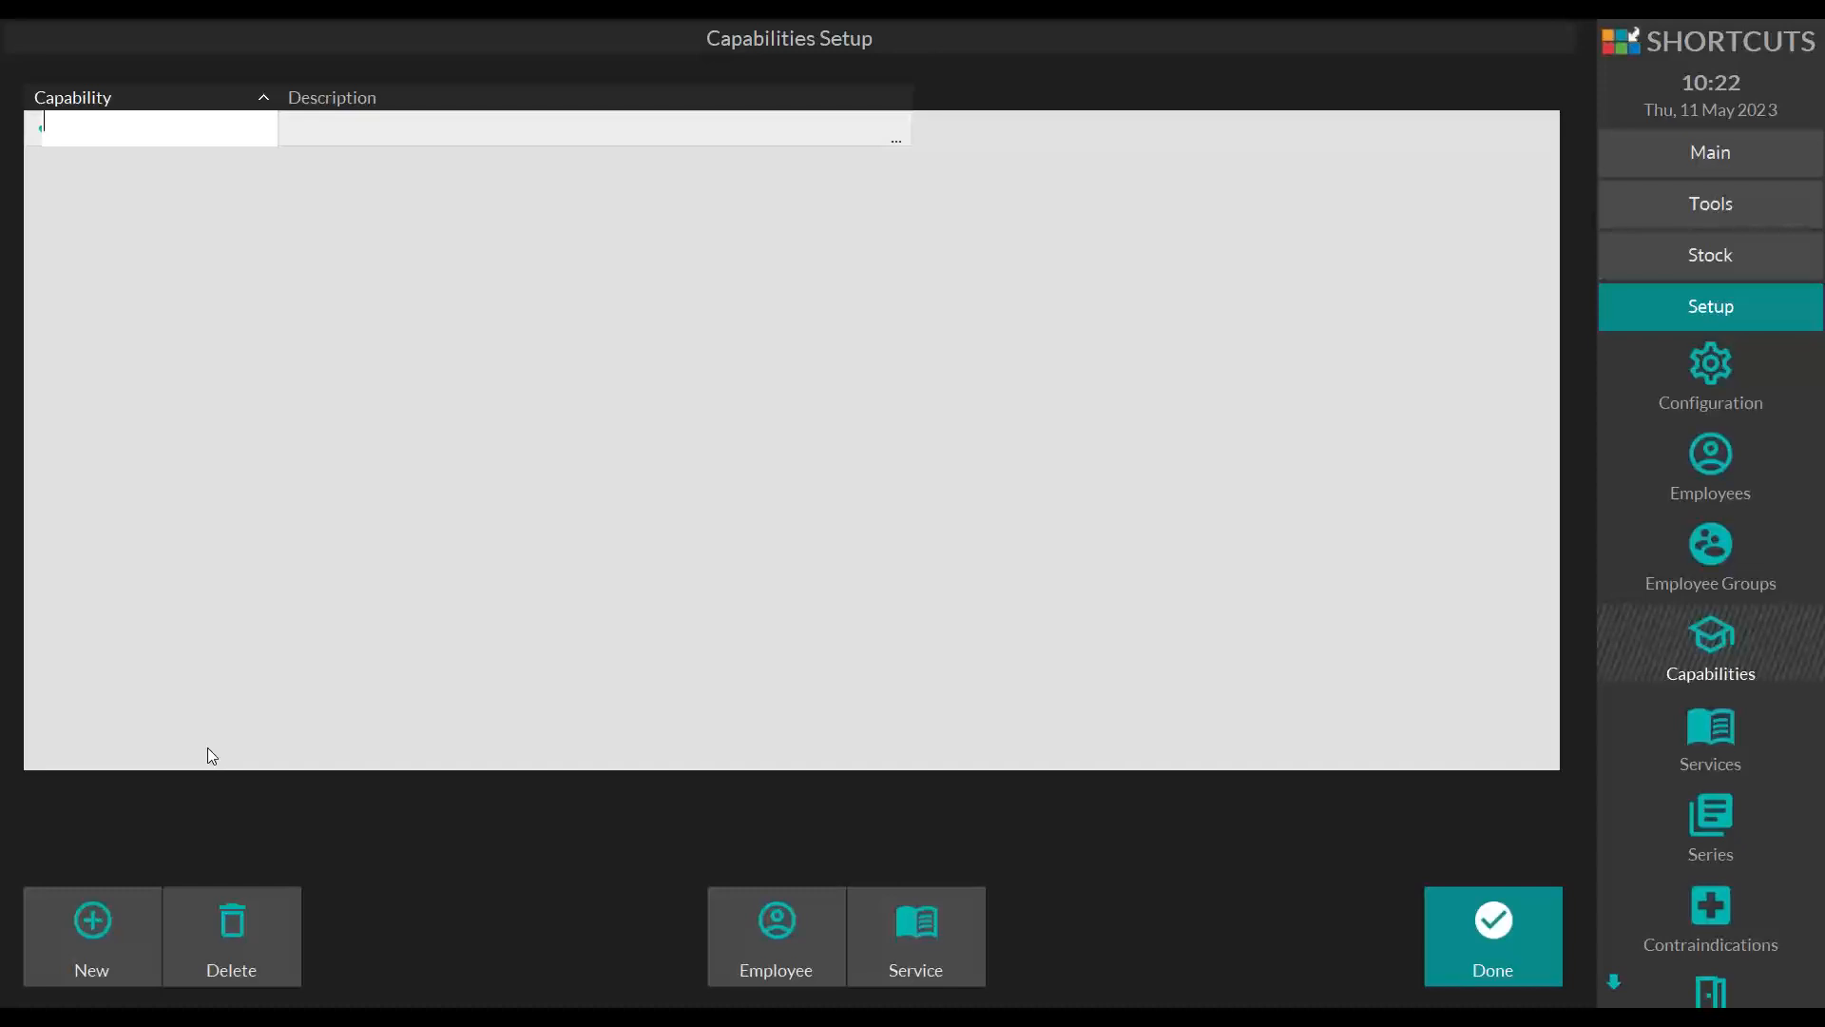
{"action": "type", "text": "Hairdressing"}
{"action": "key", "text": "BackSpace"}
{"action": "key", "text": "BackSpace"}
{"action": "key", "text": "BackSpace"}
{"action": "key", "text": "BackSpace"}
{"action": "key", "text": "BackSpace"}
{"action": "key", "text": "BackSpace"}
{"action": "key", "text": "BackSpace"}
{"action": "key", "text": "BackSpace"}
{"action": "key", "text": "BackSpace"}
{"action": "key", "text": "BackSpace"}
{"action": "key", "text": "BackSpace"}
{"action": "key", "text": "BackSpace"}
Step: Name the new capability Cutting and open its service assignment with the Styling category expanded
{"action": "type", "text": "Cutting"}
{"action": "left_click", "coordinate": [911, 944]}
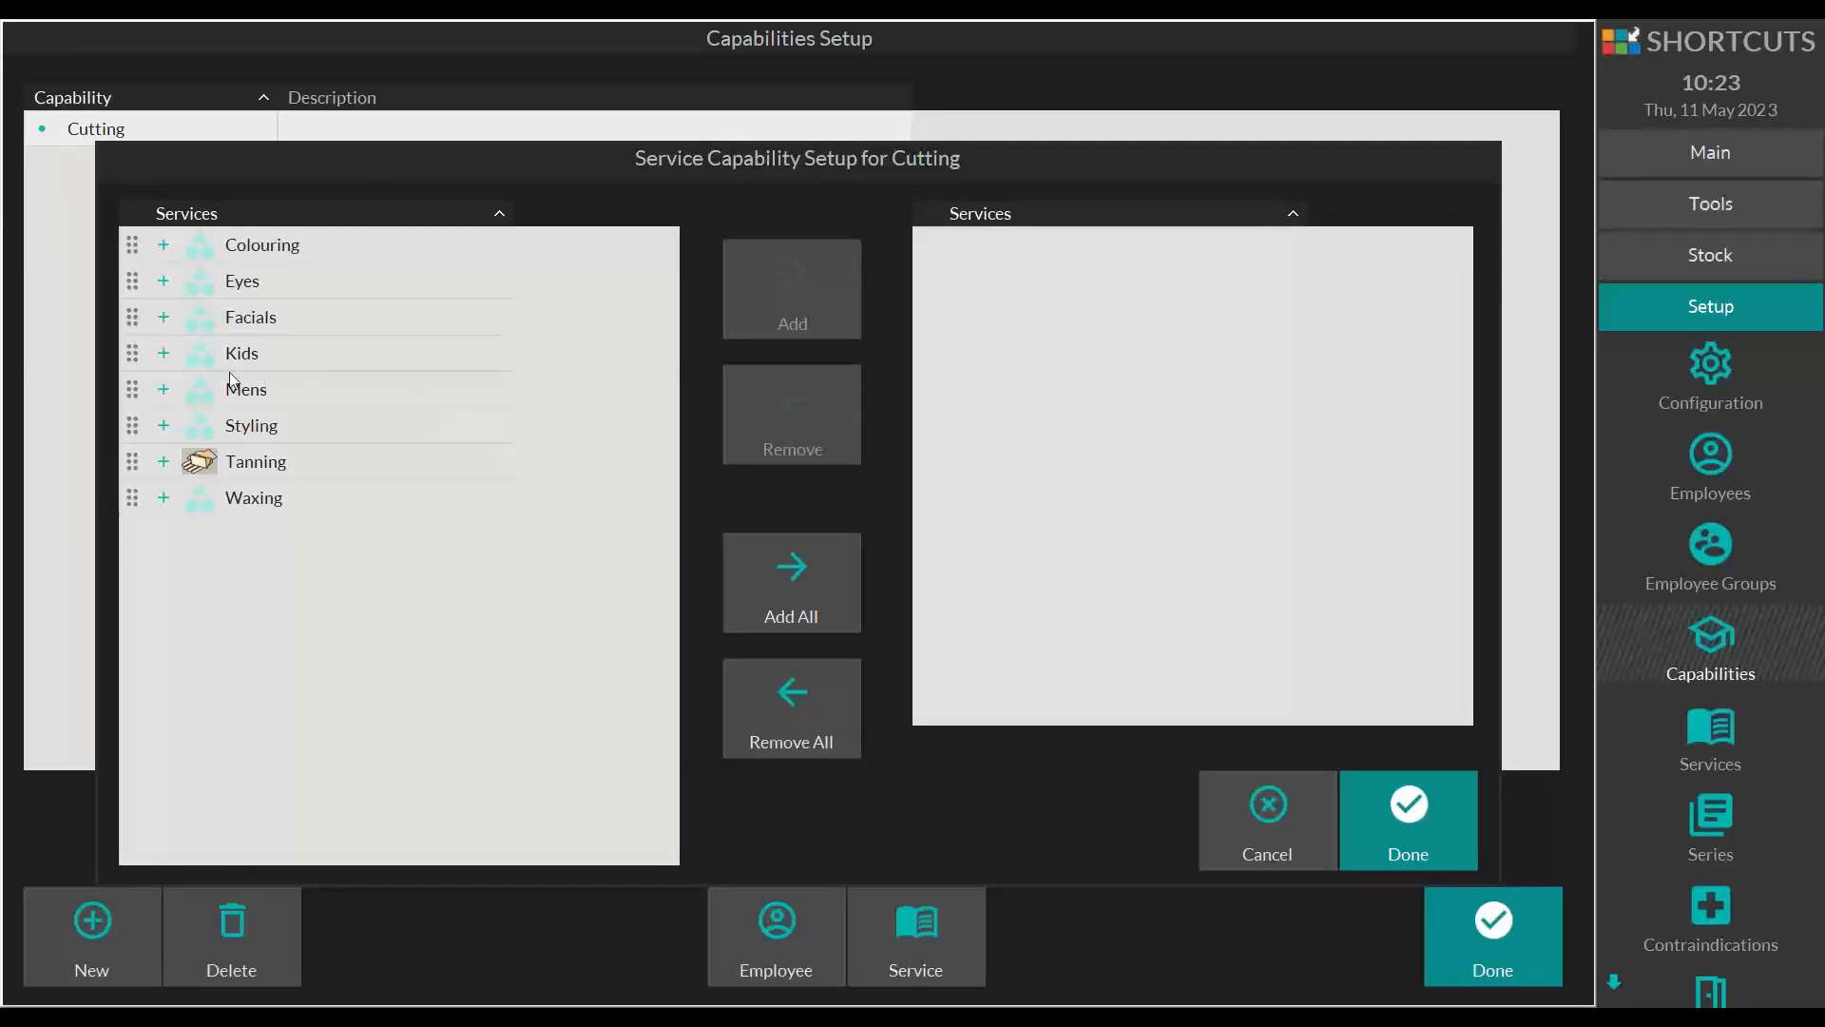
{"action": "left_click", "coordinate": [163, 425]}
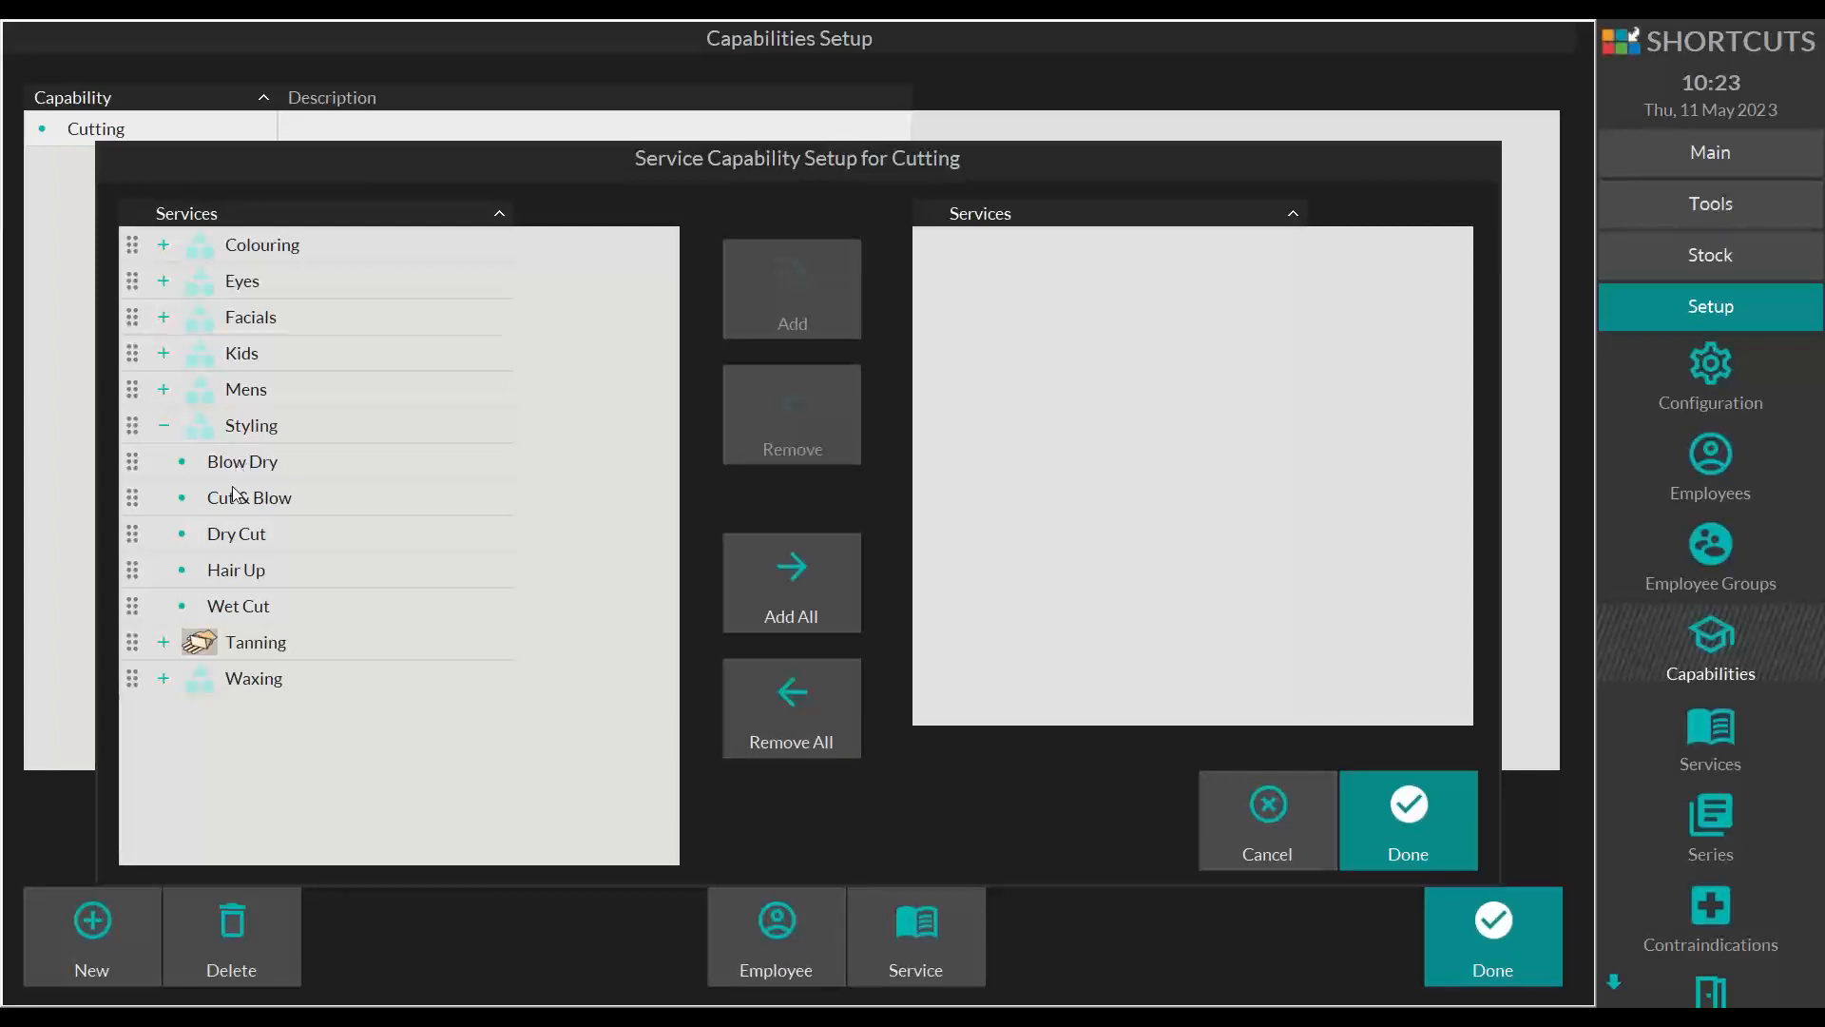
{"action": "left_click", "coordinate": [135, 462]}
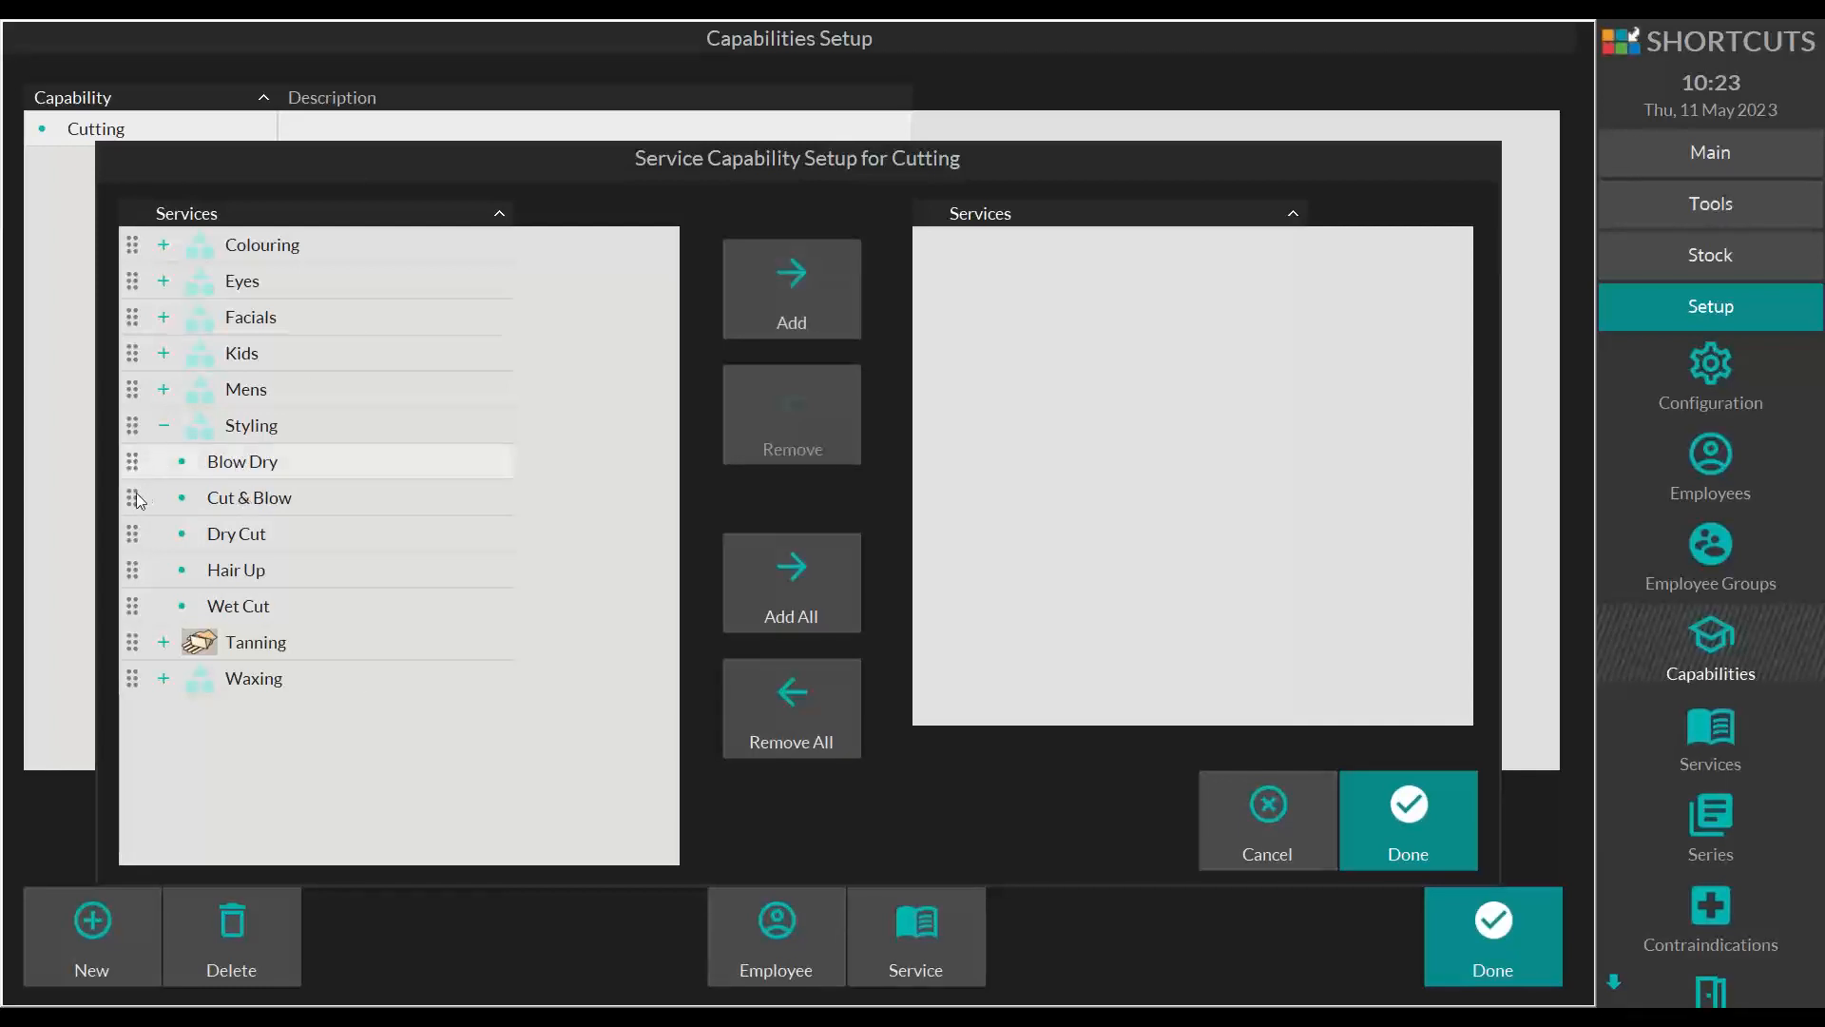
{"action": "left_click", "coordinate": [139, 498]}
{"action": "left_click", "coordinate": [135, 535]}
{"action": "left_click", "coordinate": [137, 568]}
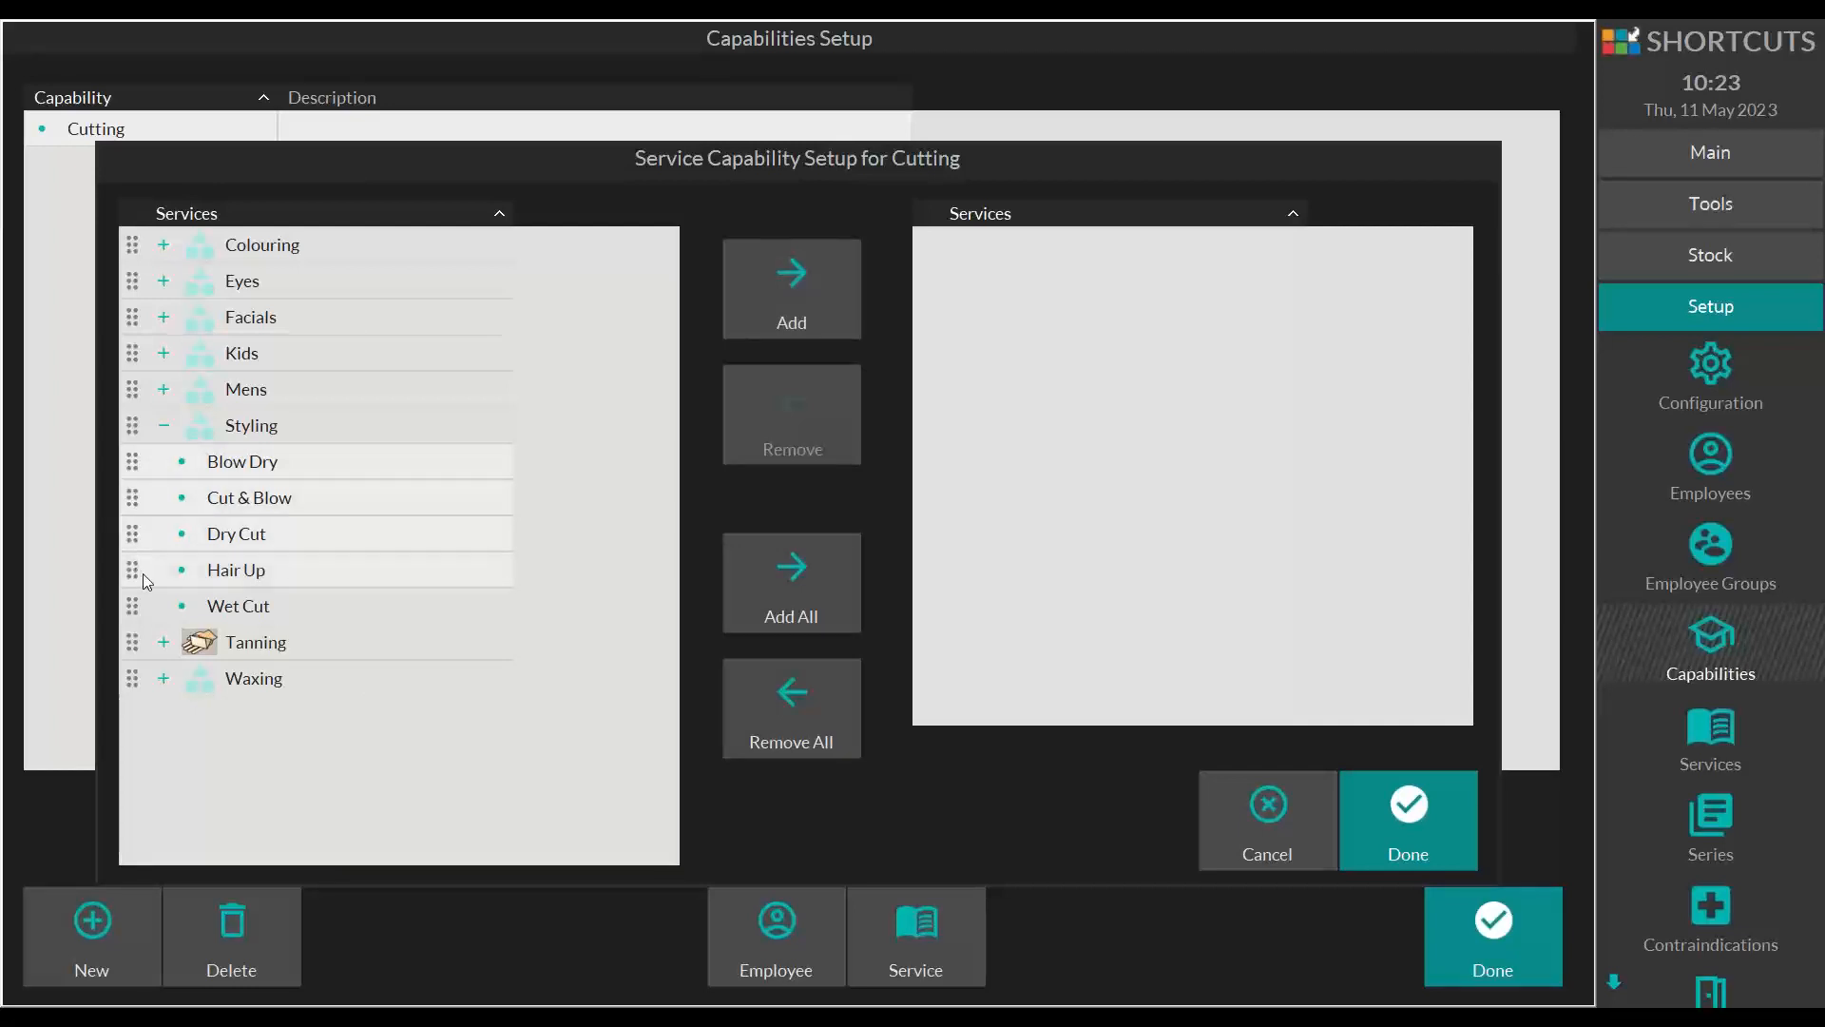
{"action": "left_click", "coordinate": [131, 599]}
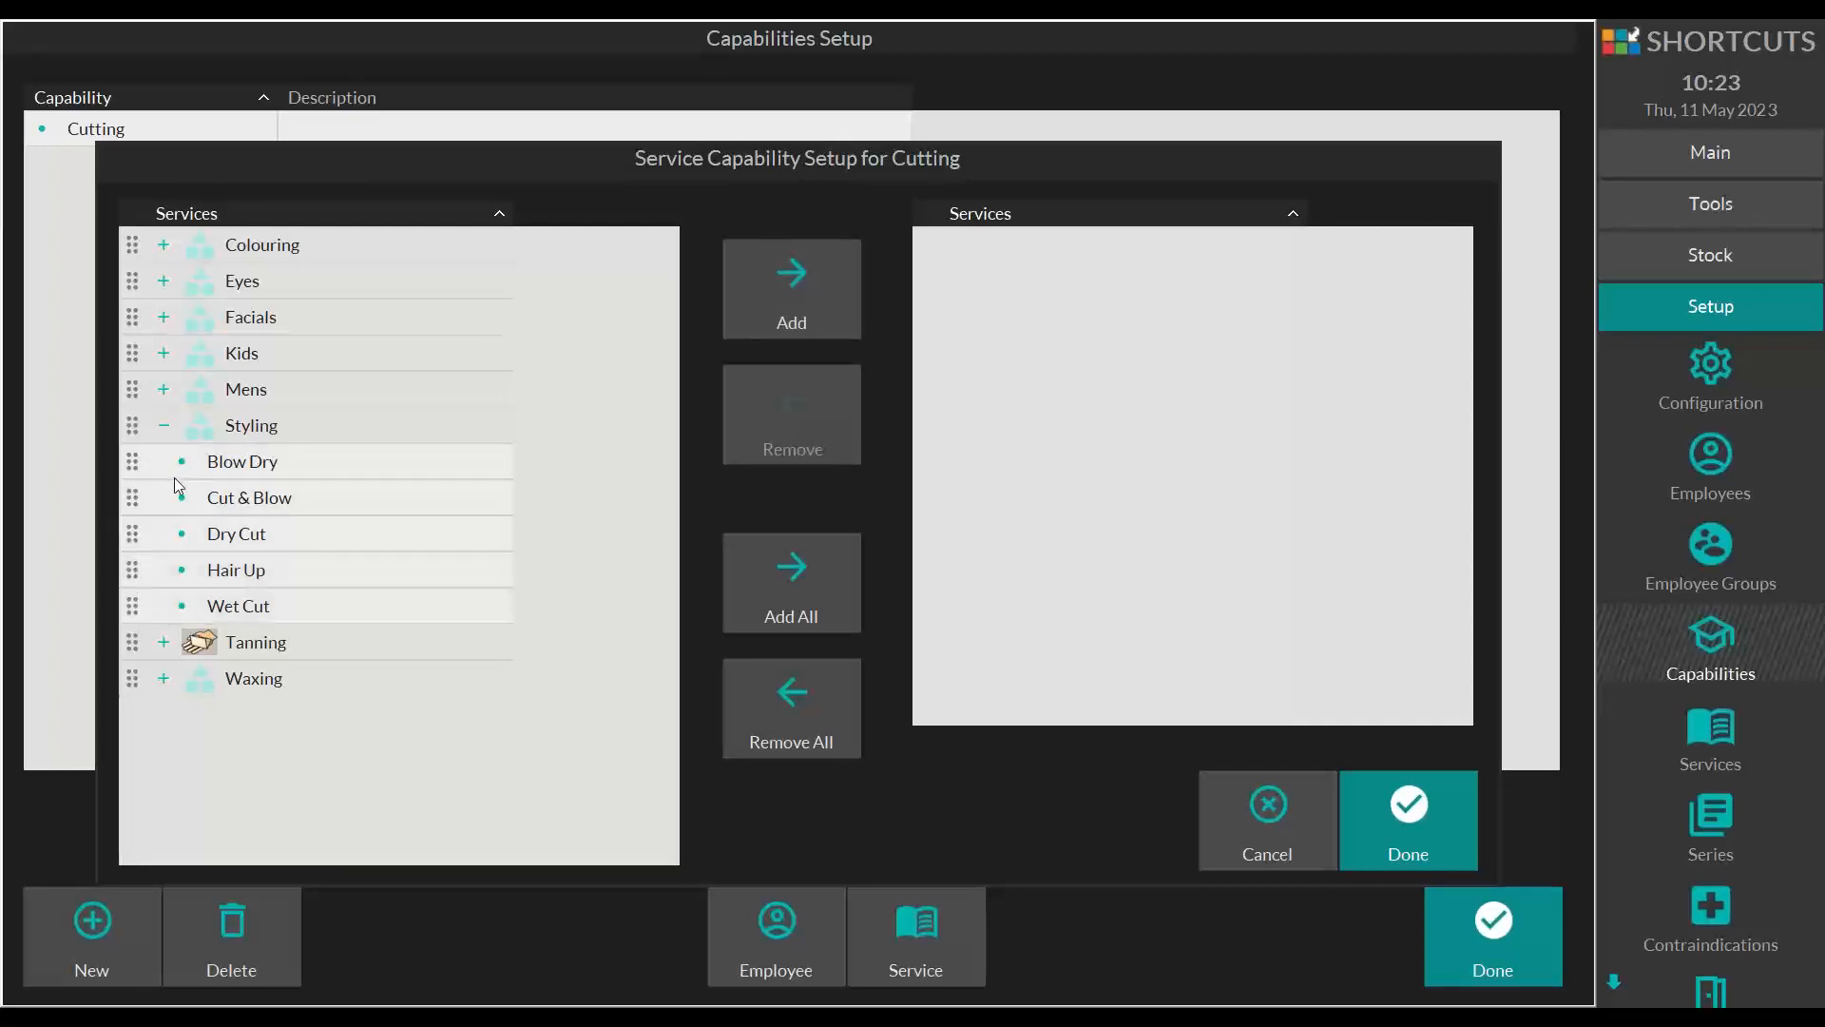
{"action": "left_click", "coordinate": [136, 477]}
{"action": "left_click", "coordinate": [135, 498]}
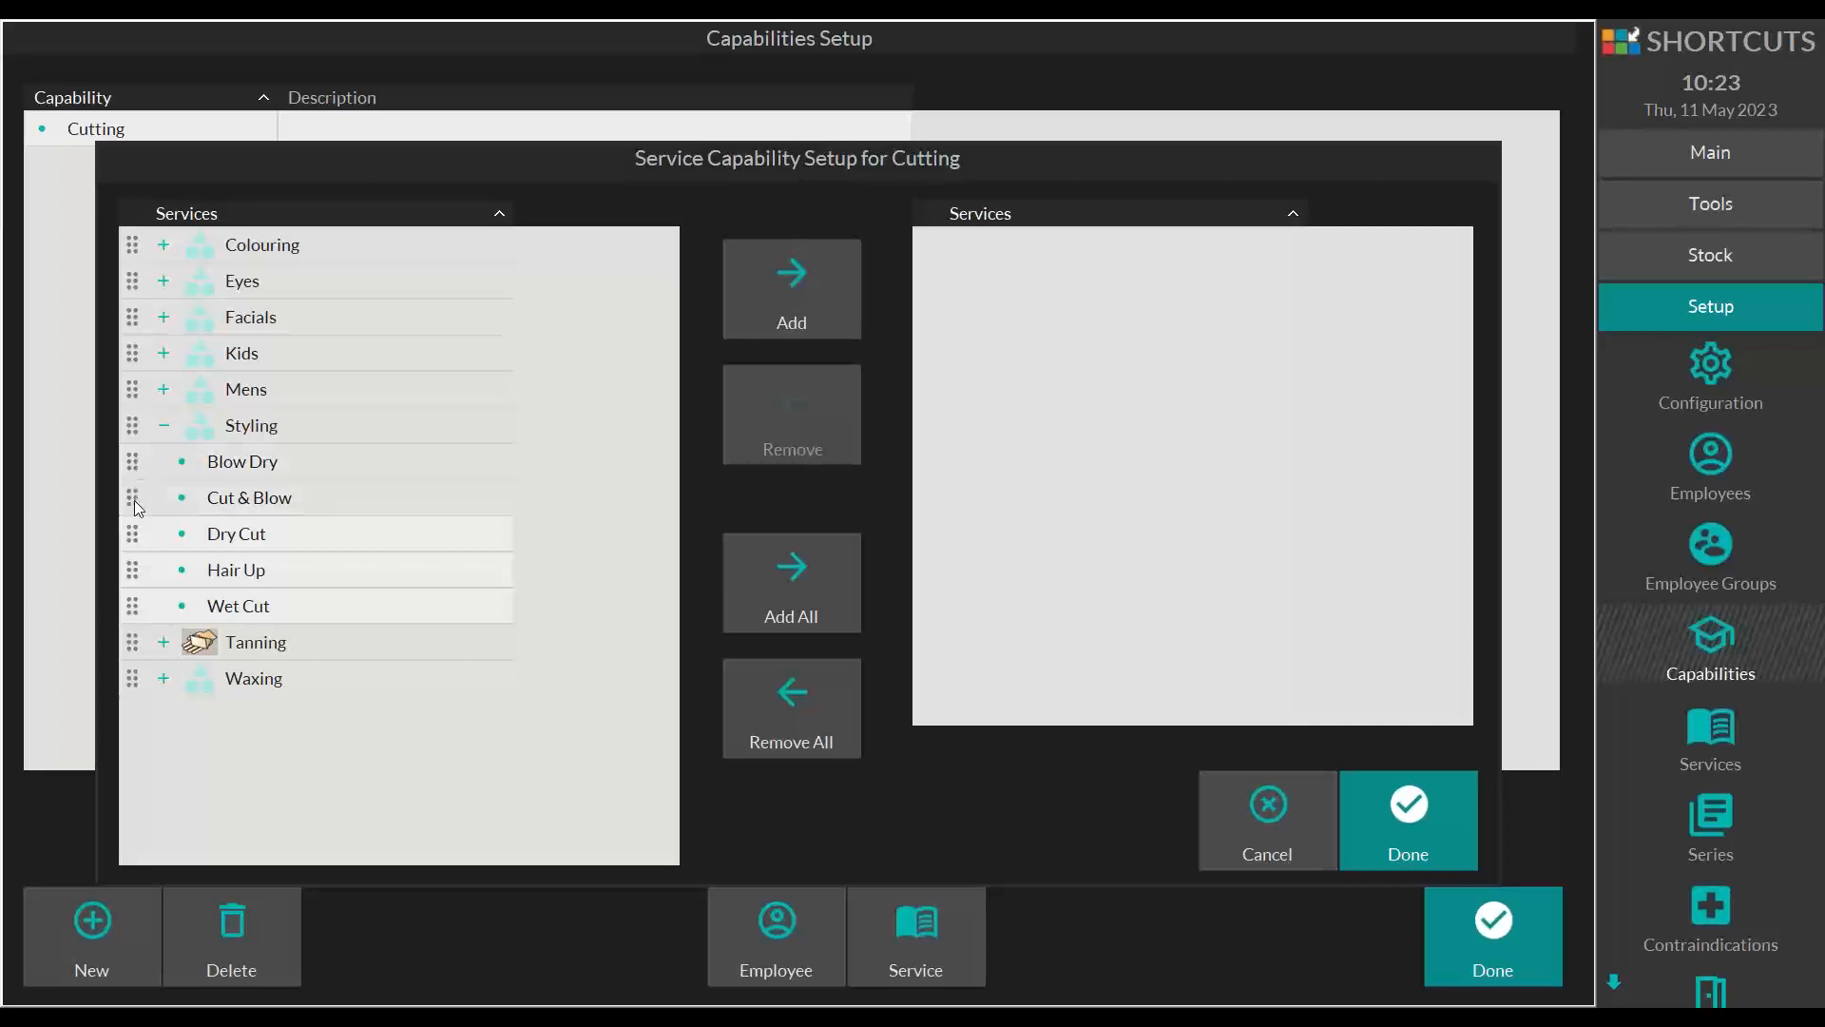
{"action": "left_click", "coordinate": [132, 533]}
{"action": "left_click", "coordinate": [128, 566]}
{"action": "left_click", "coordinate": [129, 600]}
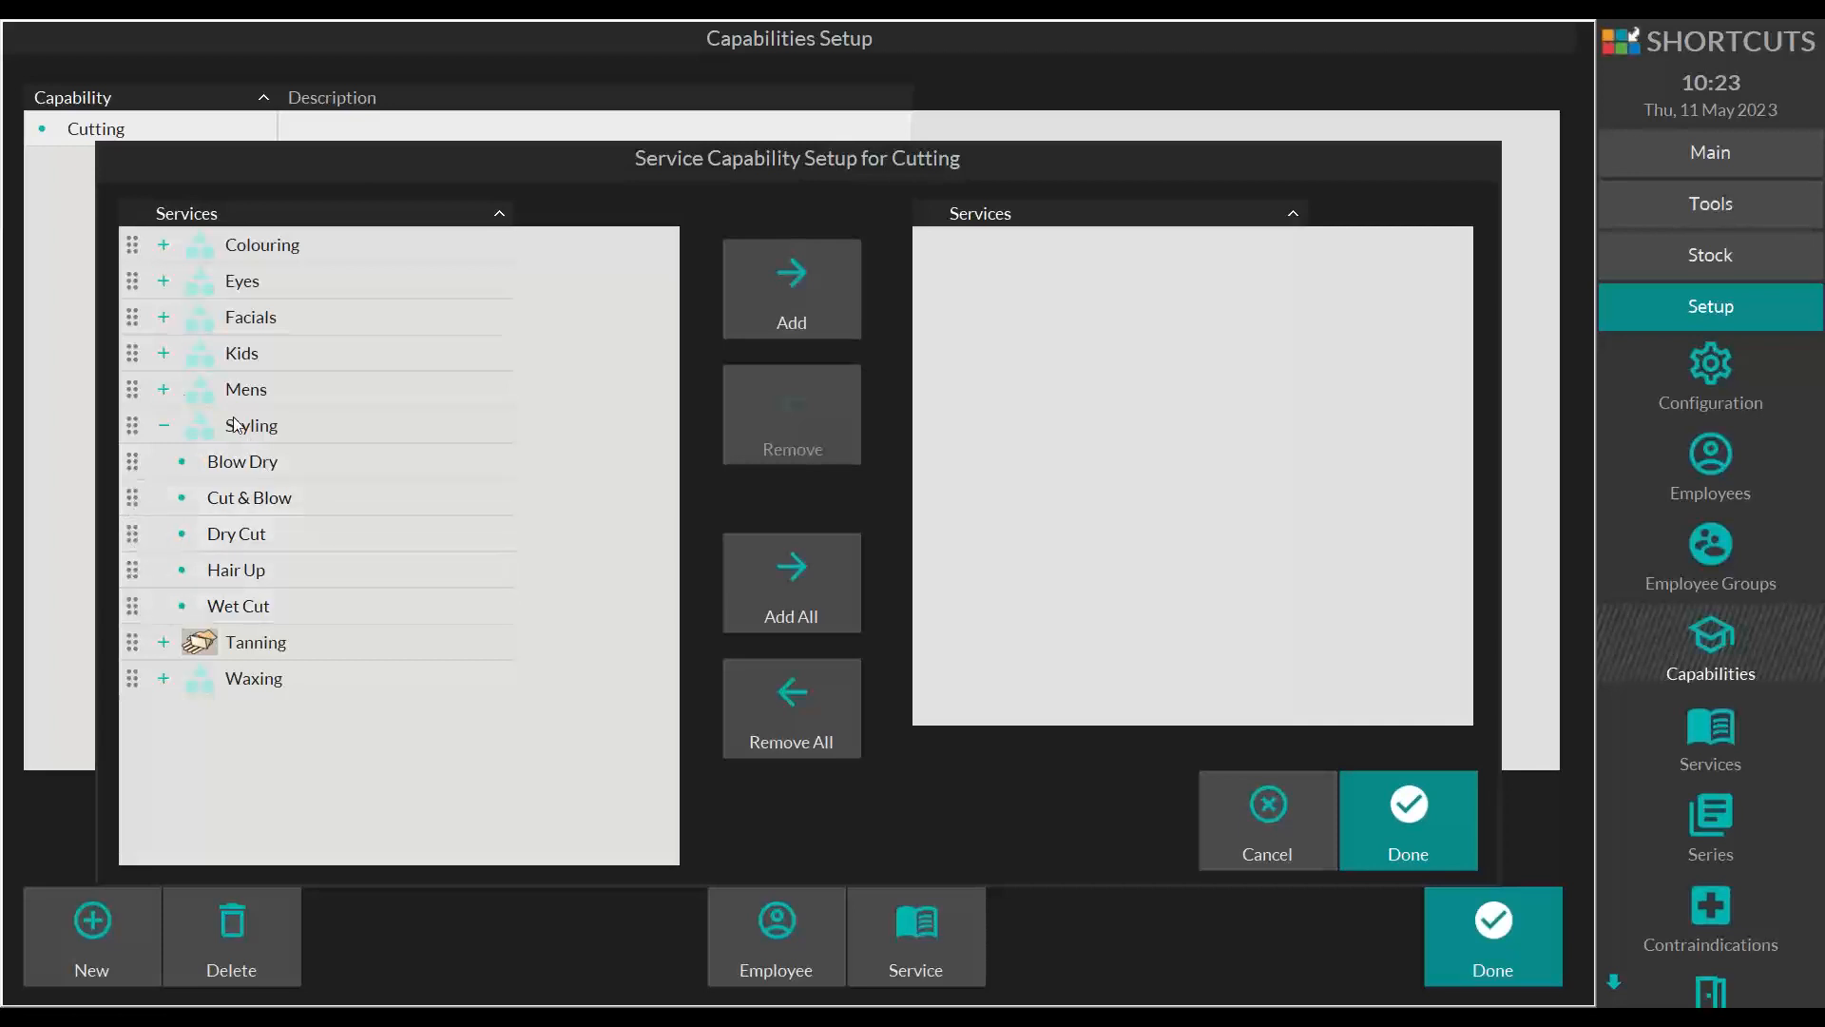
Step: Assign the whole Styling category of services to the Cutting capability and accept the service selection
{"action": "left_click", "coordinate": [134, 425]}
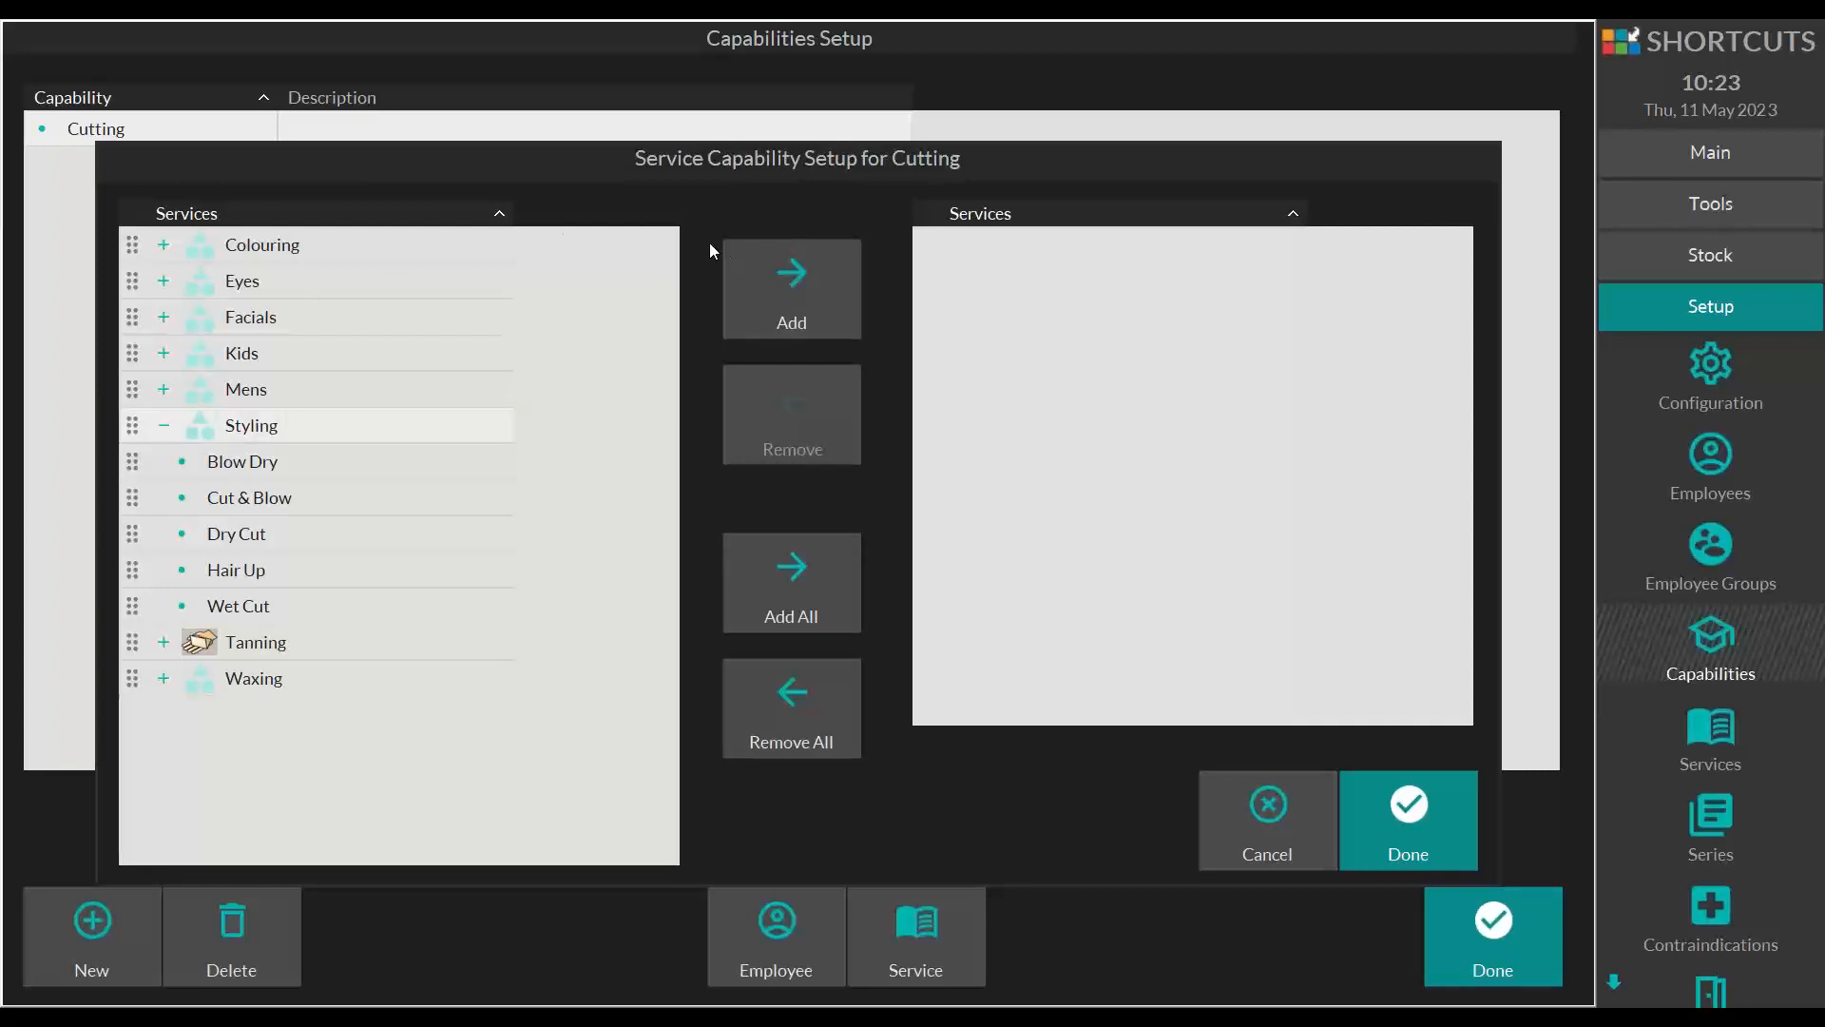
{"action": "left_click", "coordinate": [764, 259]}
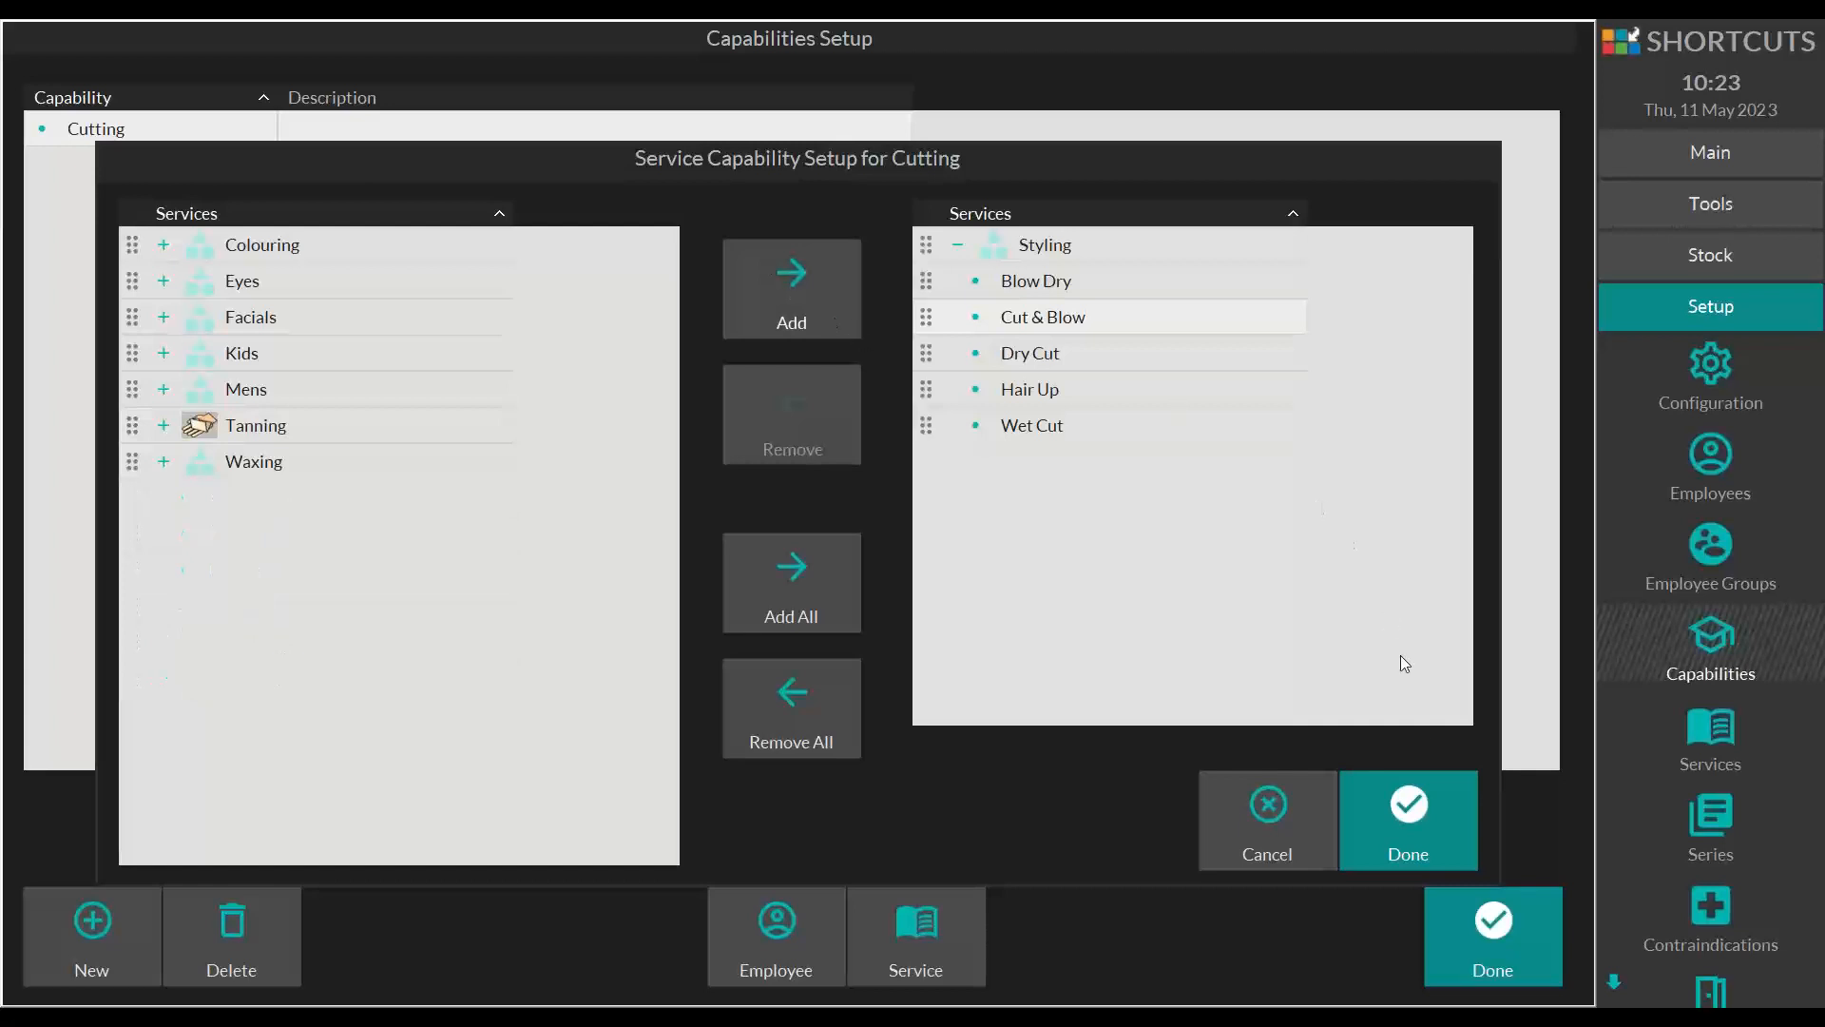
{"action": "left_click", "coordinate": [1408, 817]}
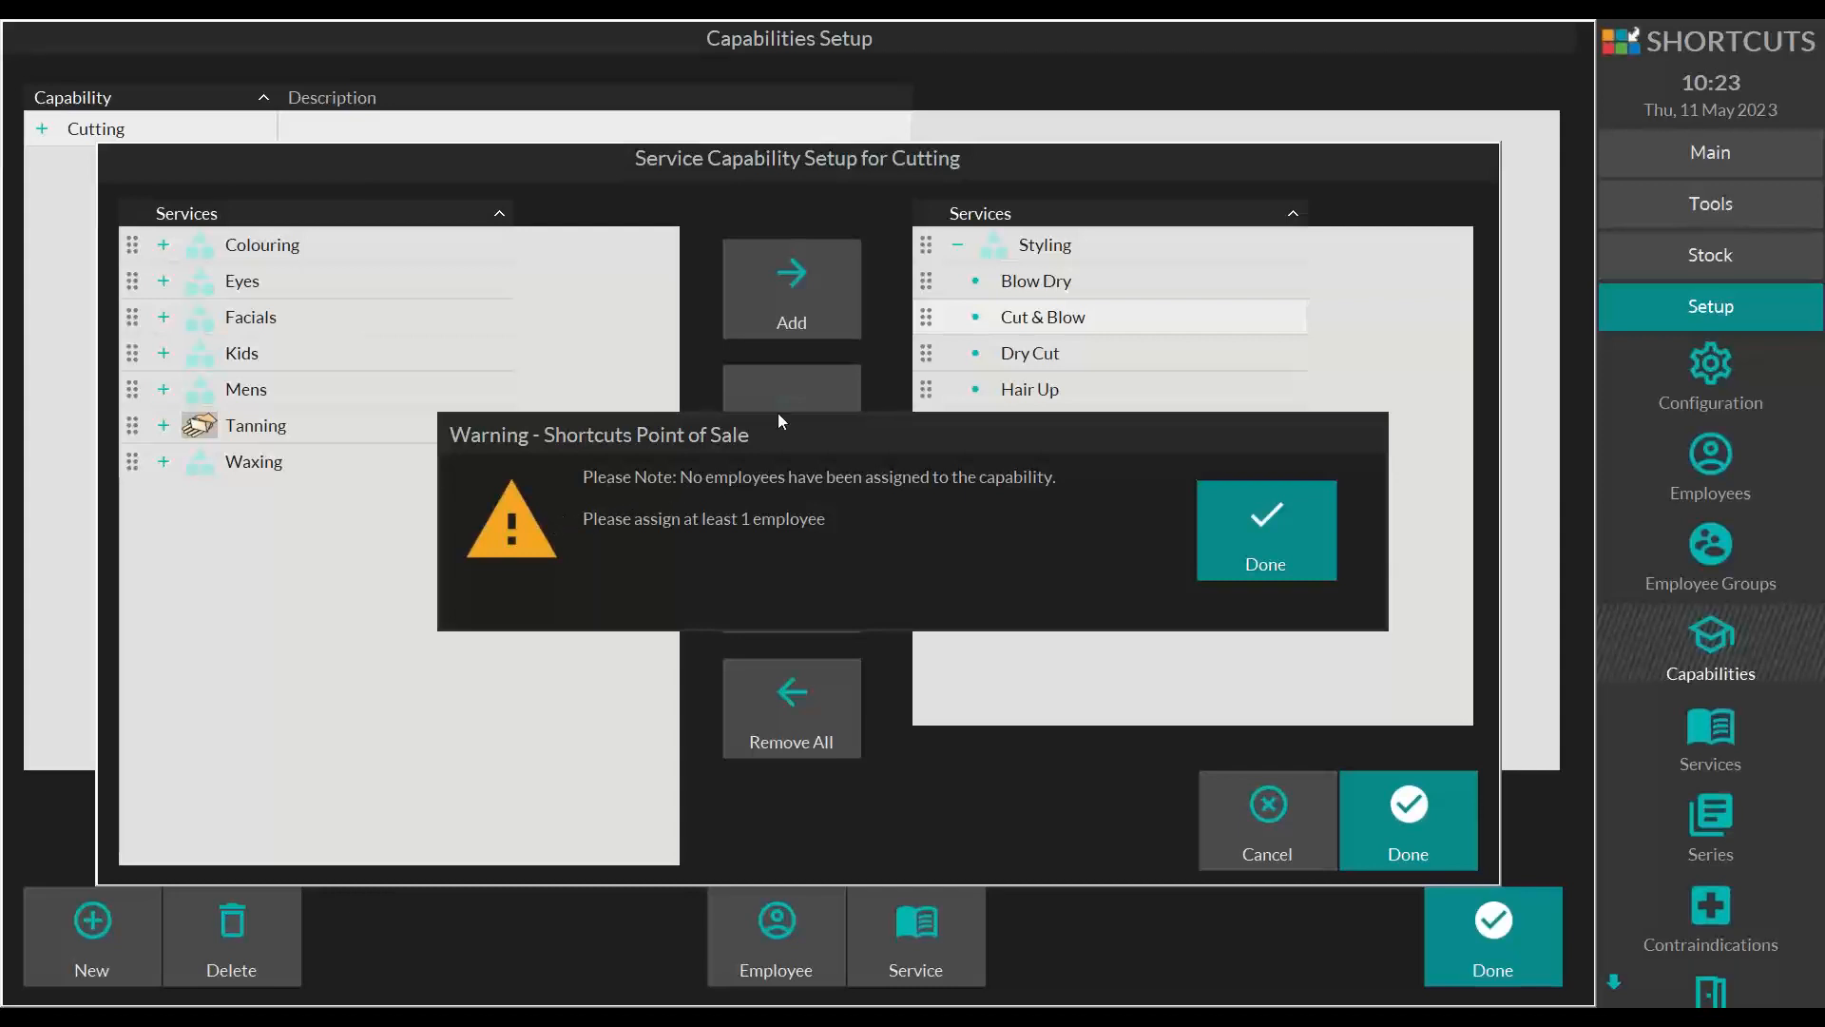
Step: Acknowledge the missing-employee warning and assign the first four listed employees to the Cutting capability, leaving out Z Business
{"action": "left_click", "coordinate": [1232, 506]}
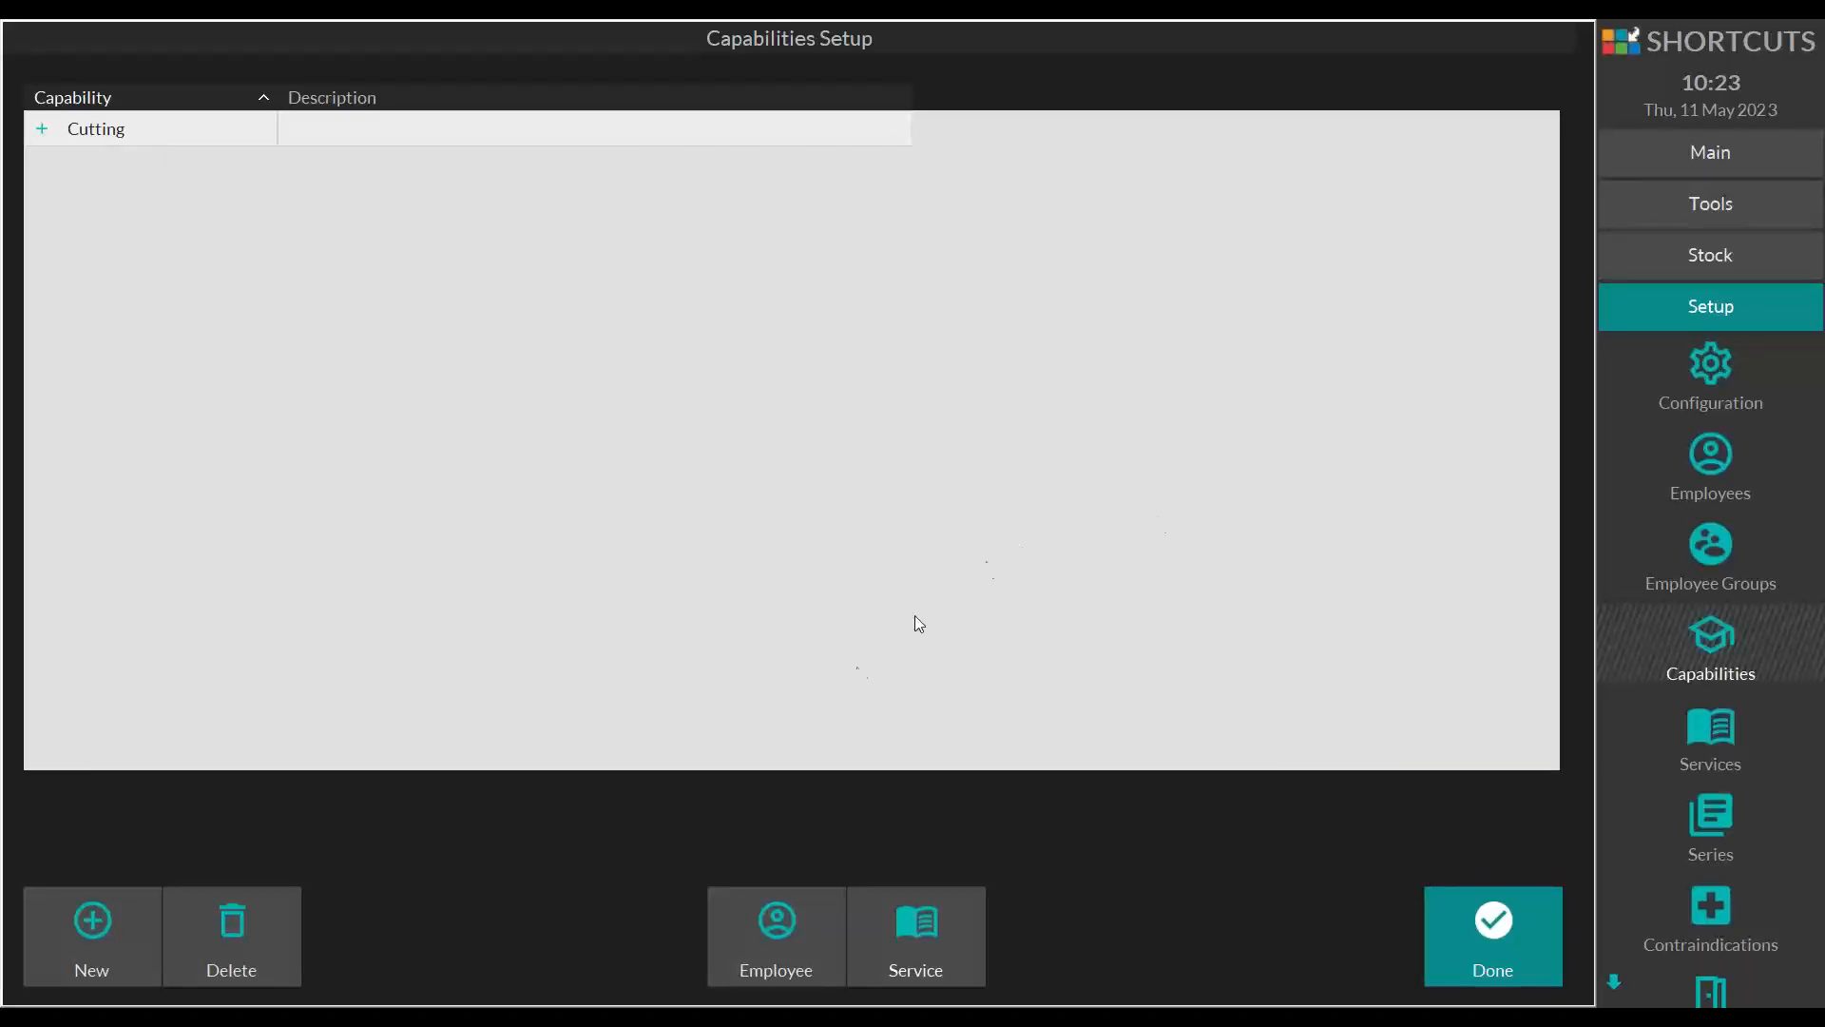
{"action": "left_click", "coordinate": [755, 926]}
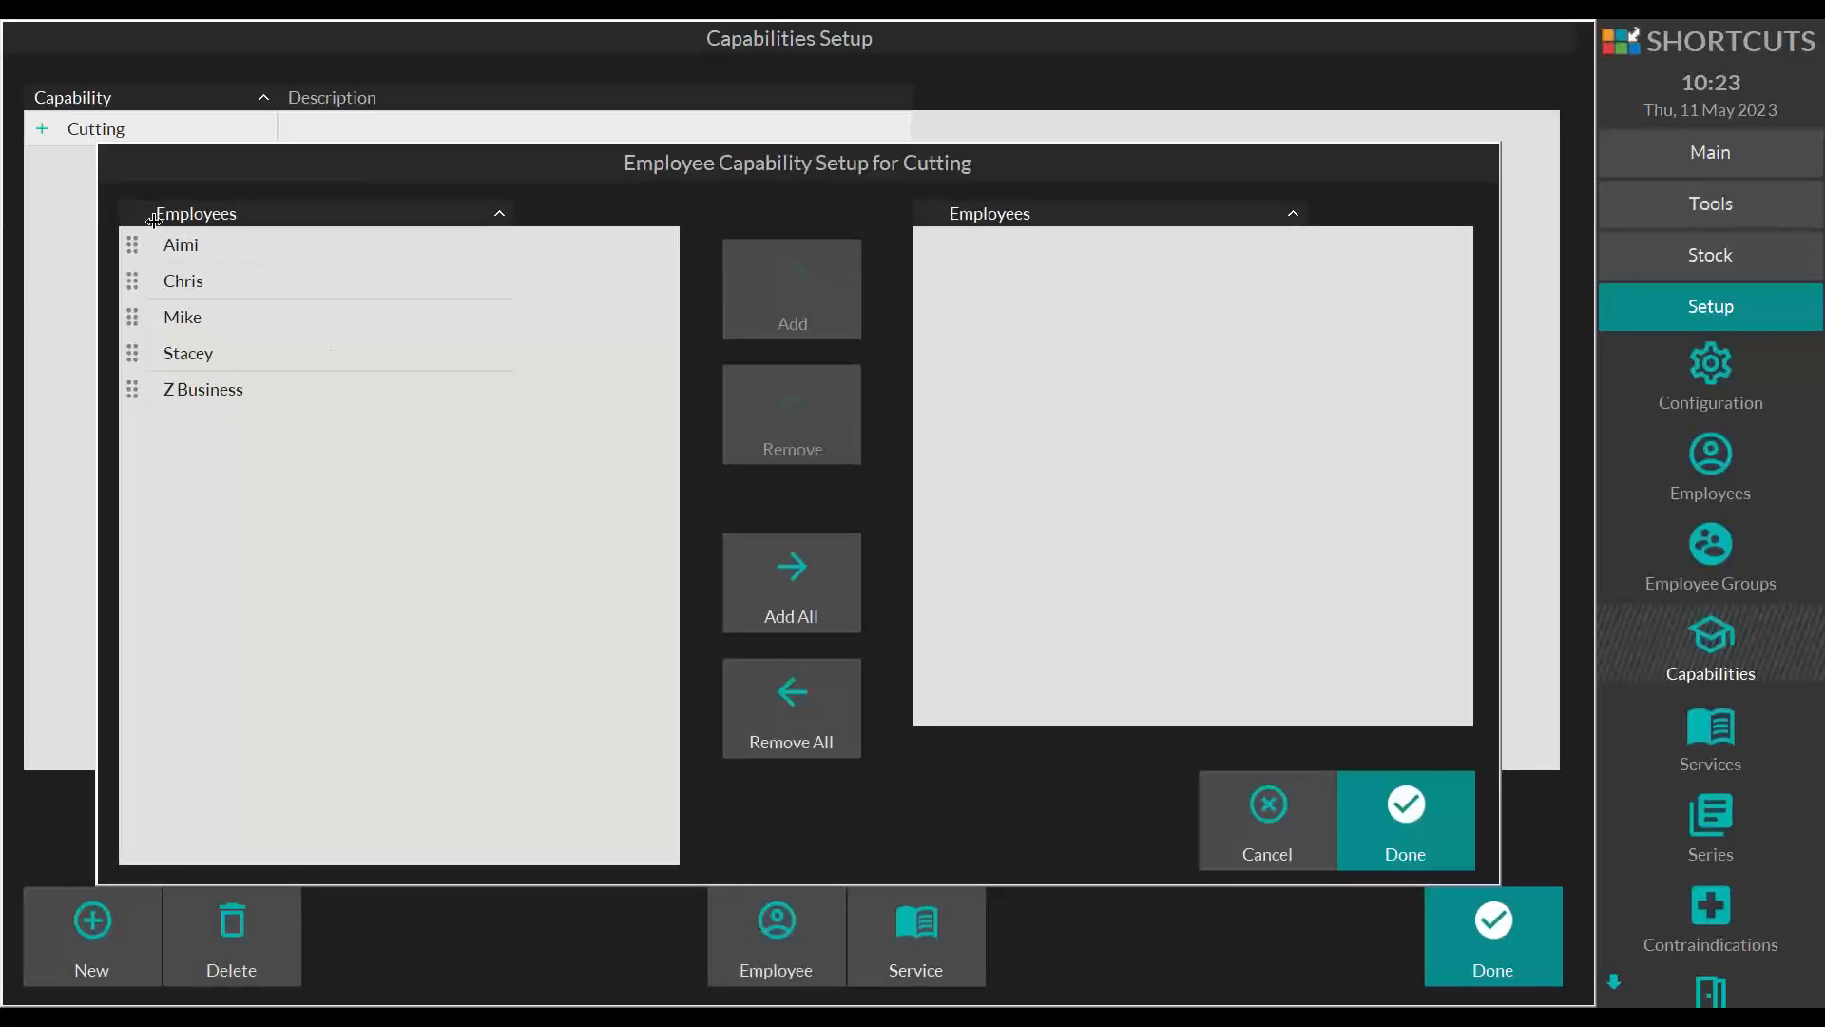
{"action": "left_click", "coordinate": [131, 247]}
{"action": "left_click_drag", "start_coordinate": [130, 261], "coordinate": [135, 354]}
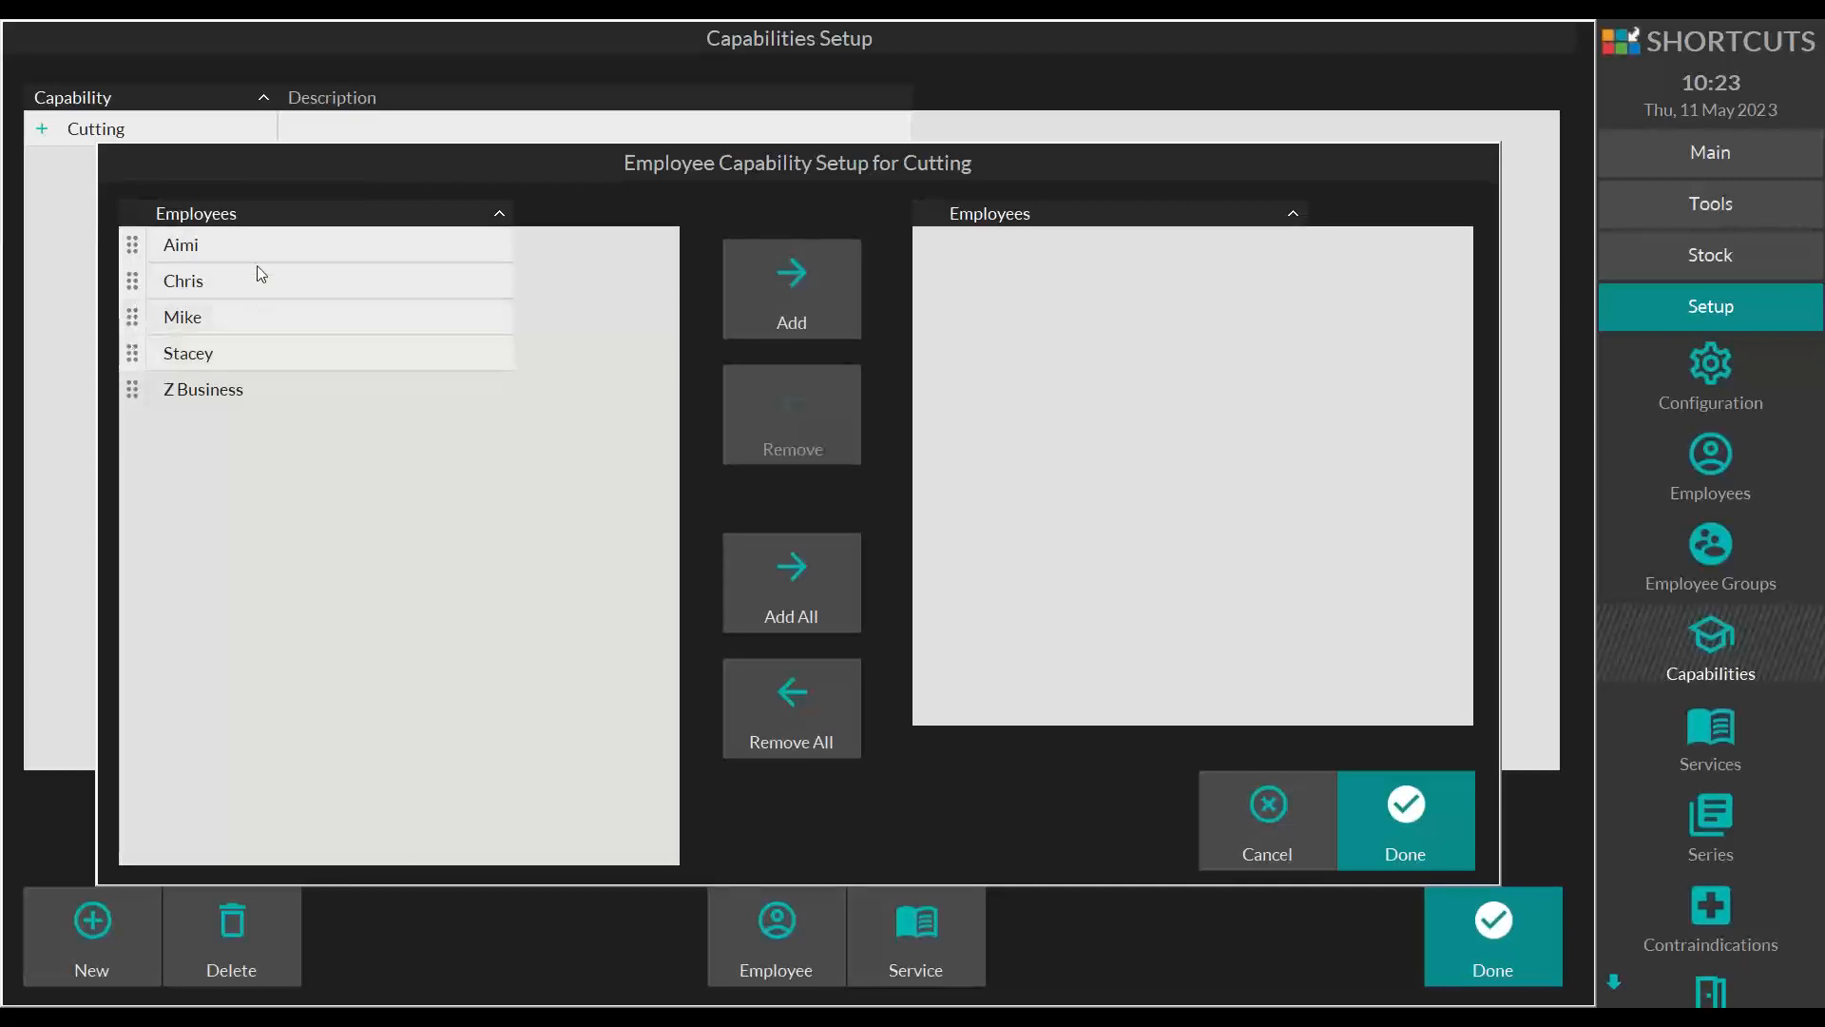
{"action": "left_click", "coordinate": [773, 304]}
{"action": "left_click", "coordinate": [1385, 791]}
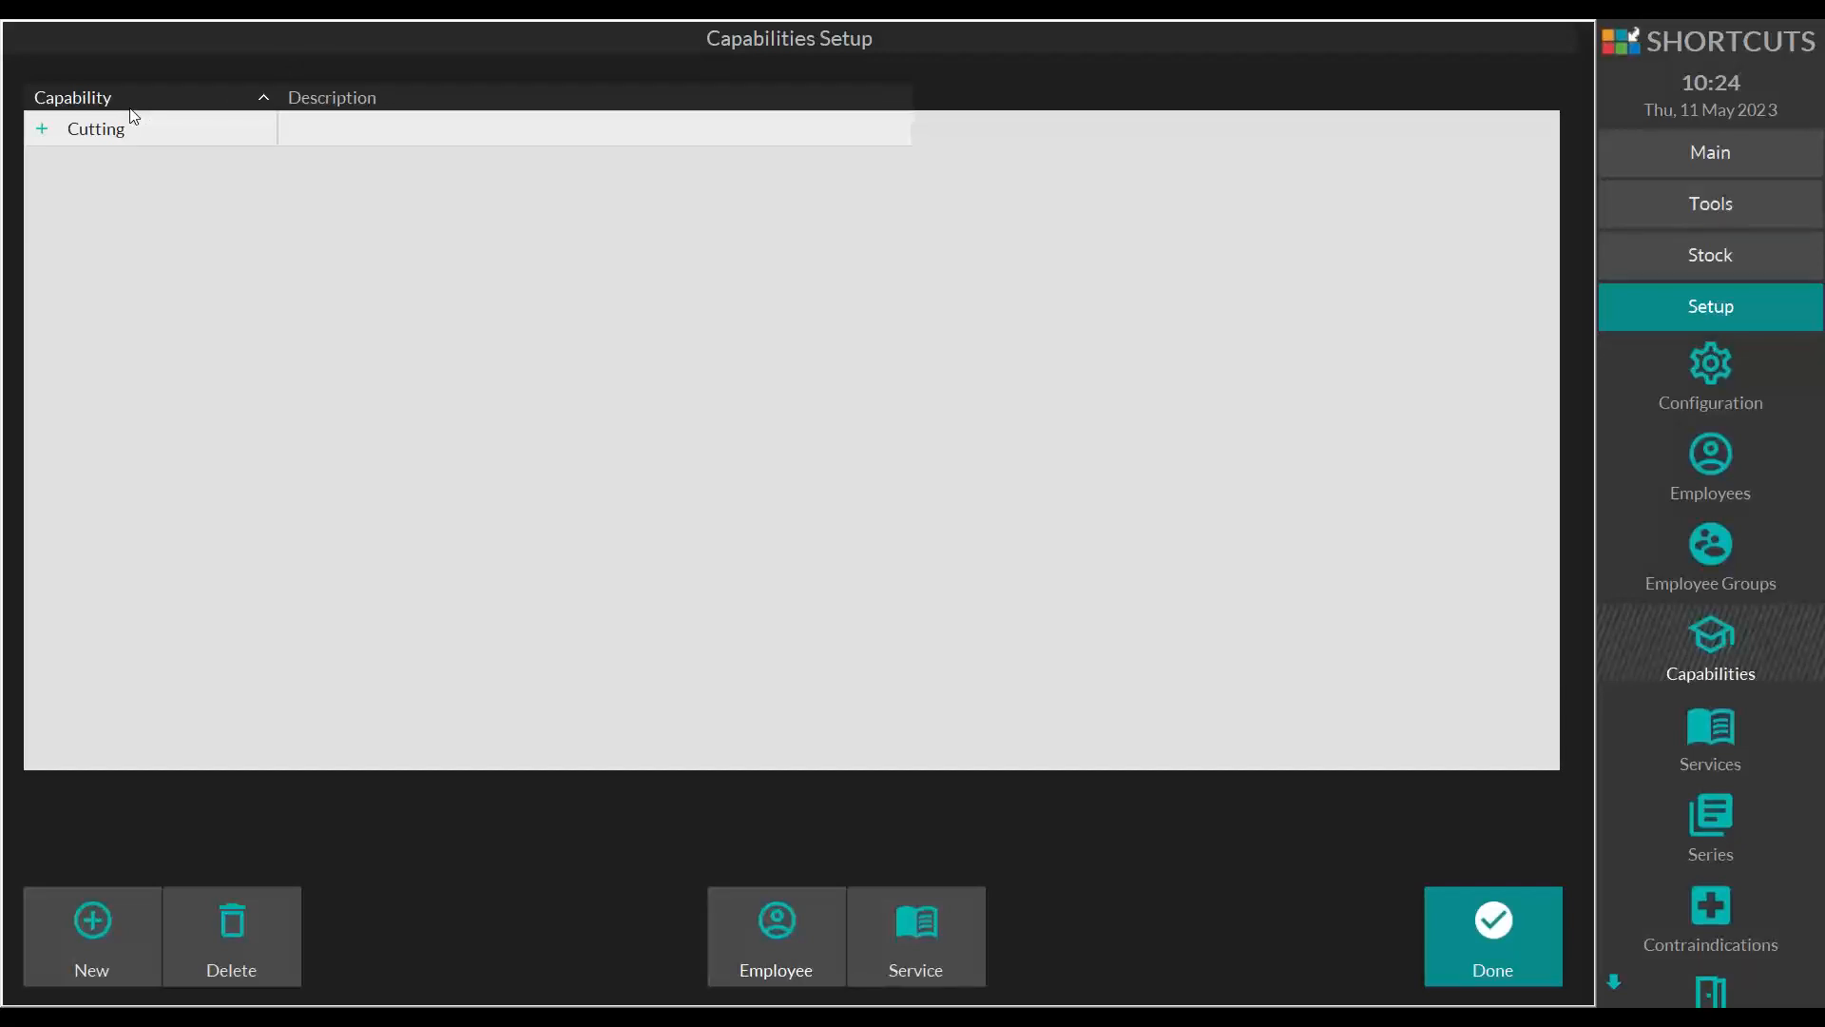
Step: Review the services and employees assigned to the Cutting capability, then collapse both groups
{"action": "left_click", "coordinate": [43, 128]}
{"action": "left_click", "coordinate": [60, 165]}
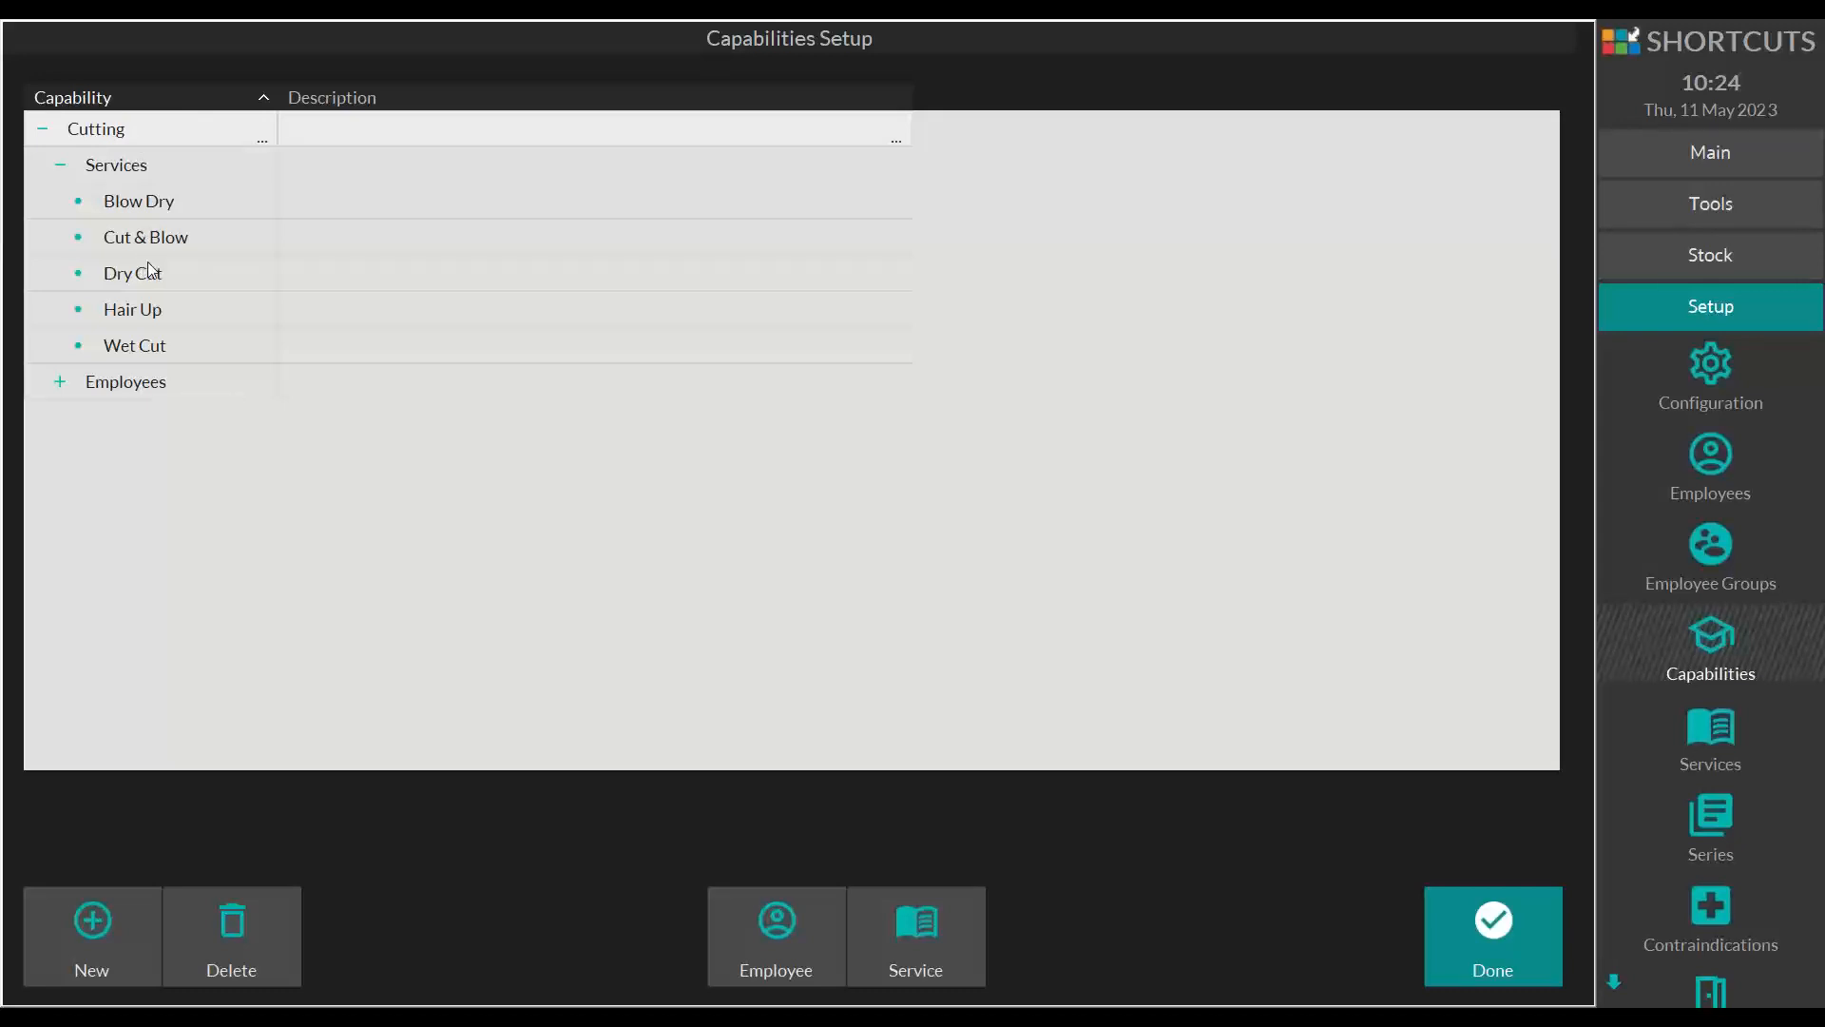
{"action": "left_click", "coordinate": [62, 382]}
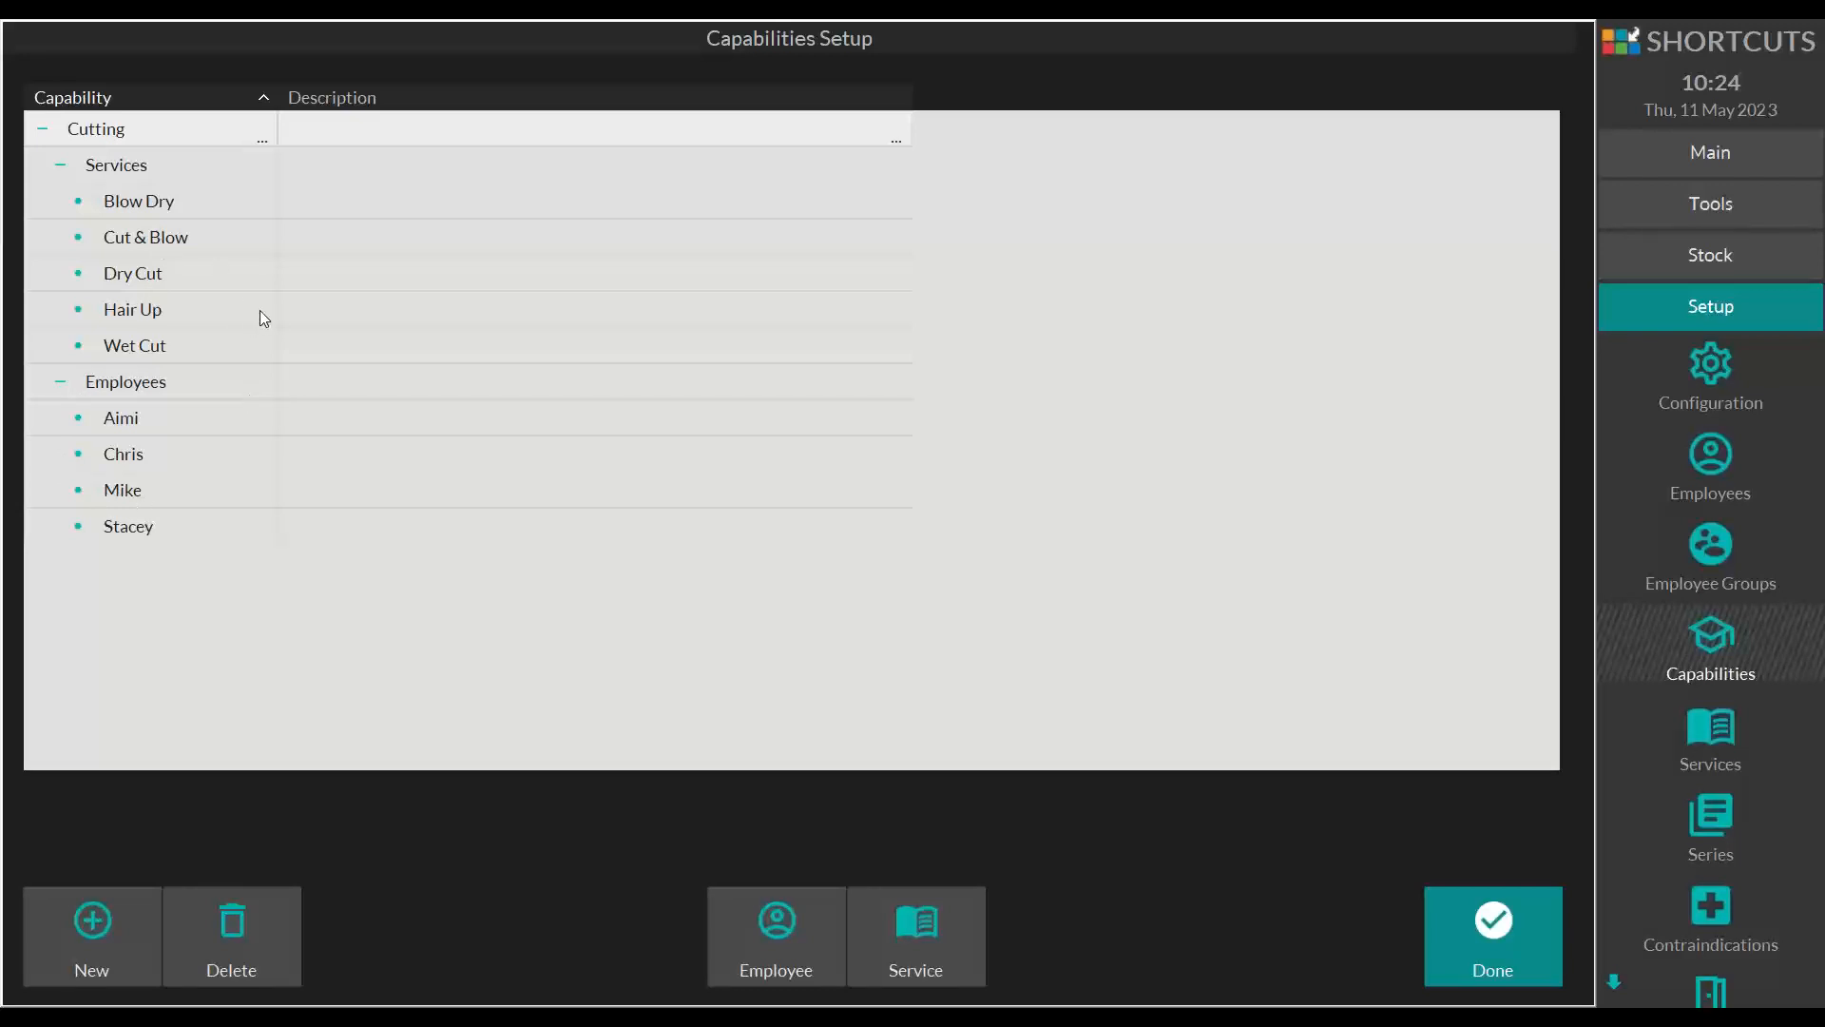
{"action": "left_click", "coordinate": [61, 165]}
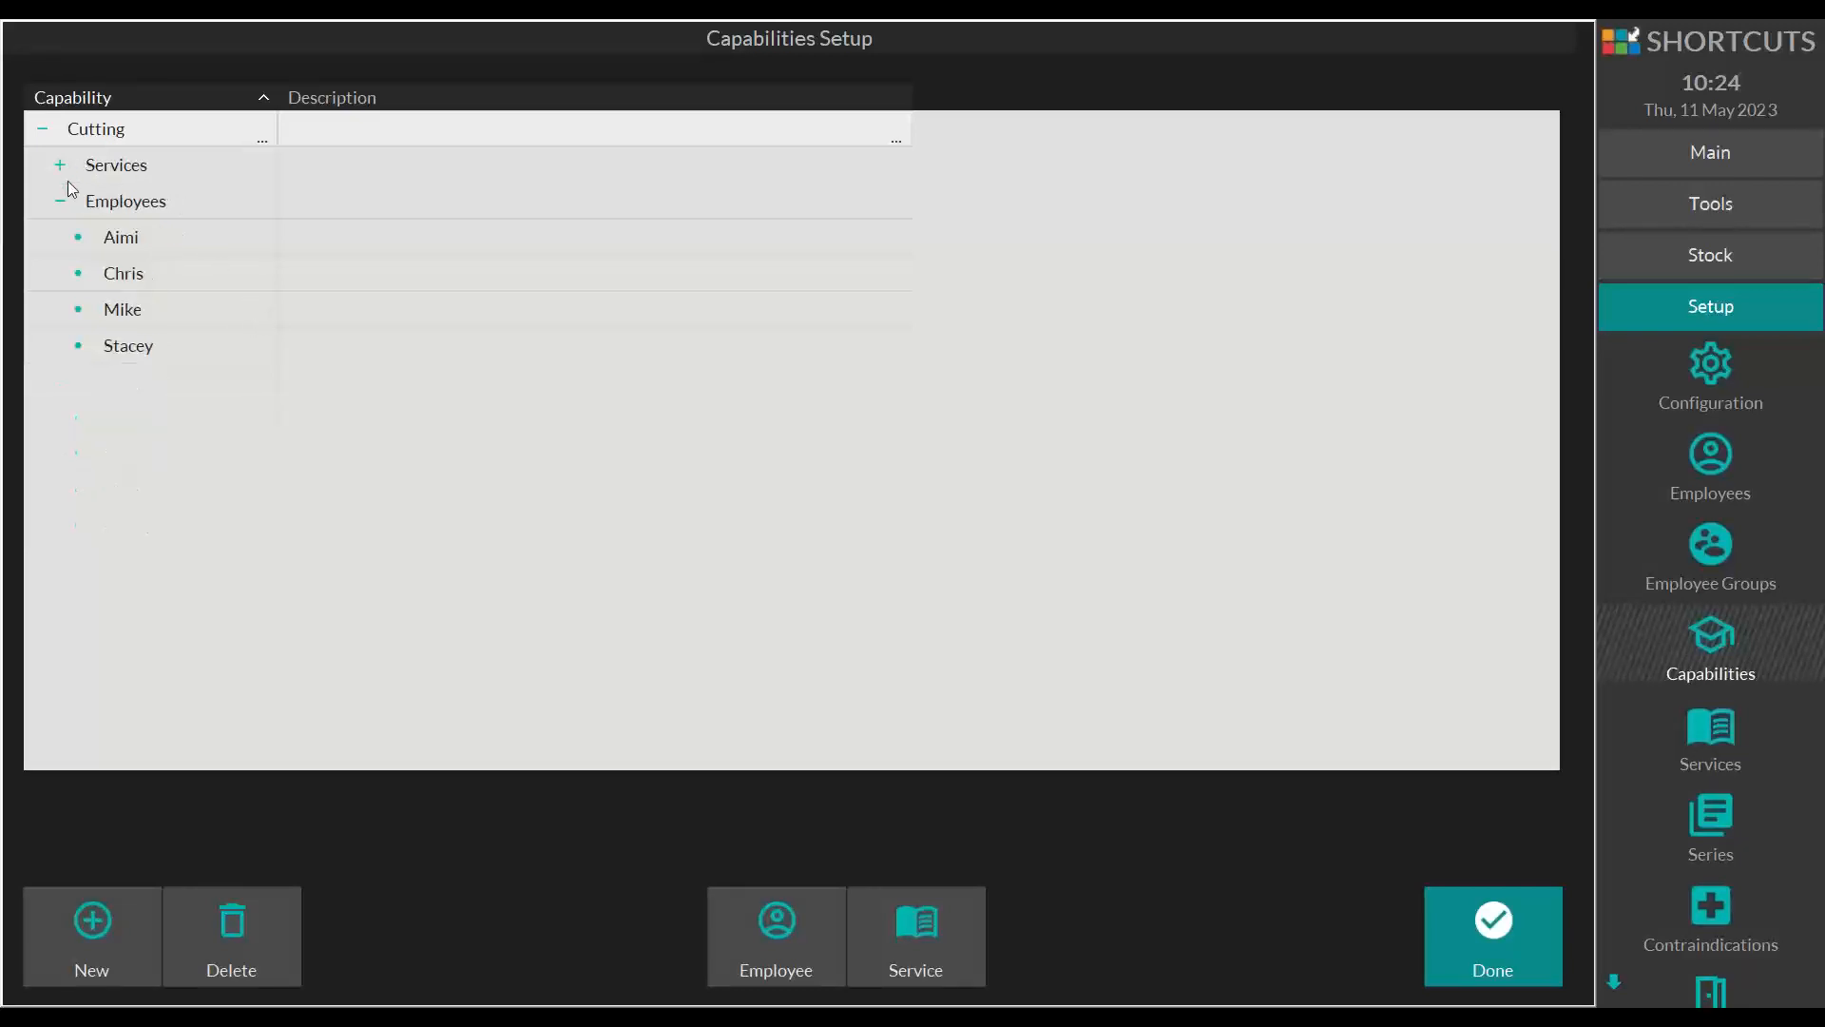
{"action": "left_click", "coordinate": [60, 201]}
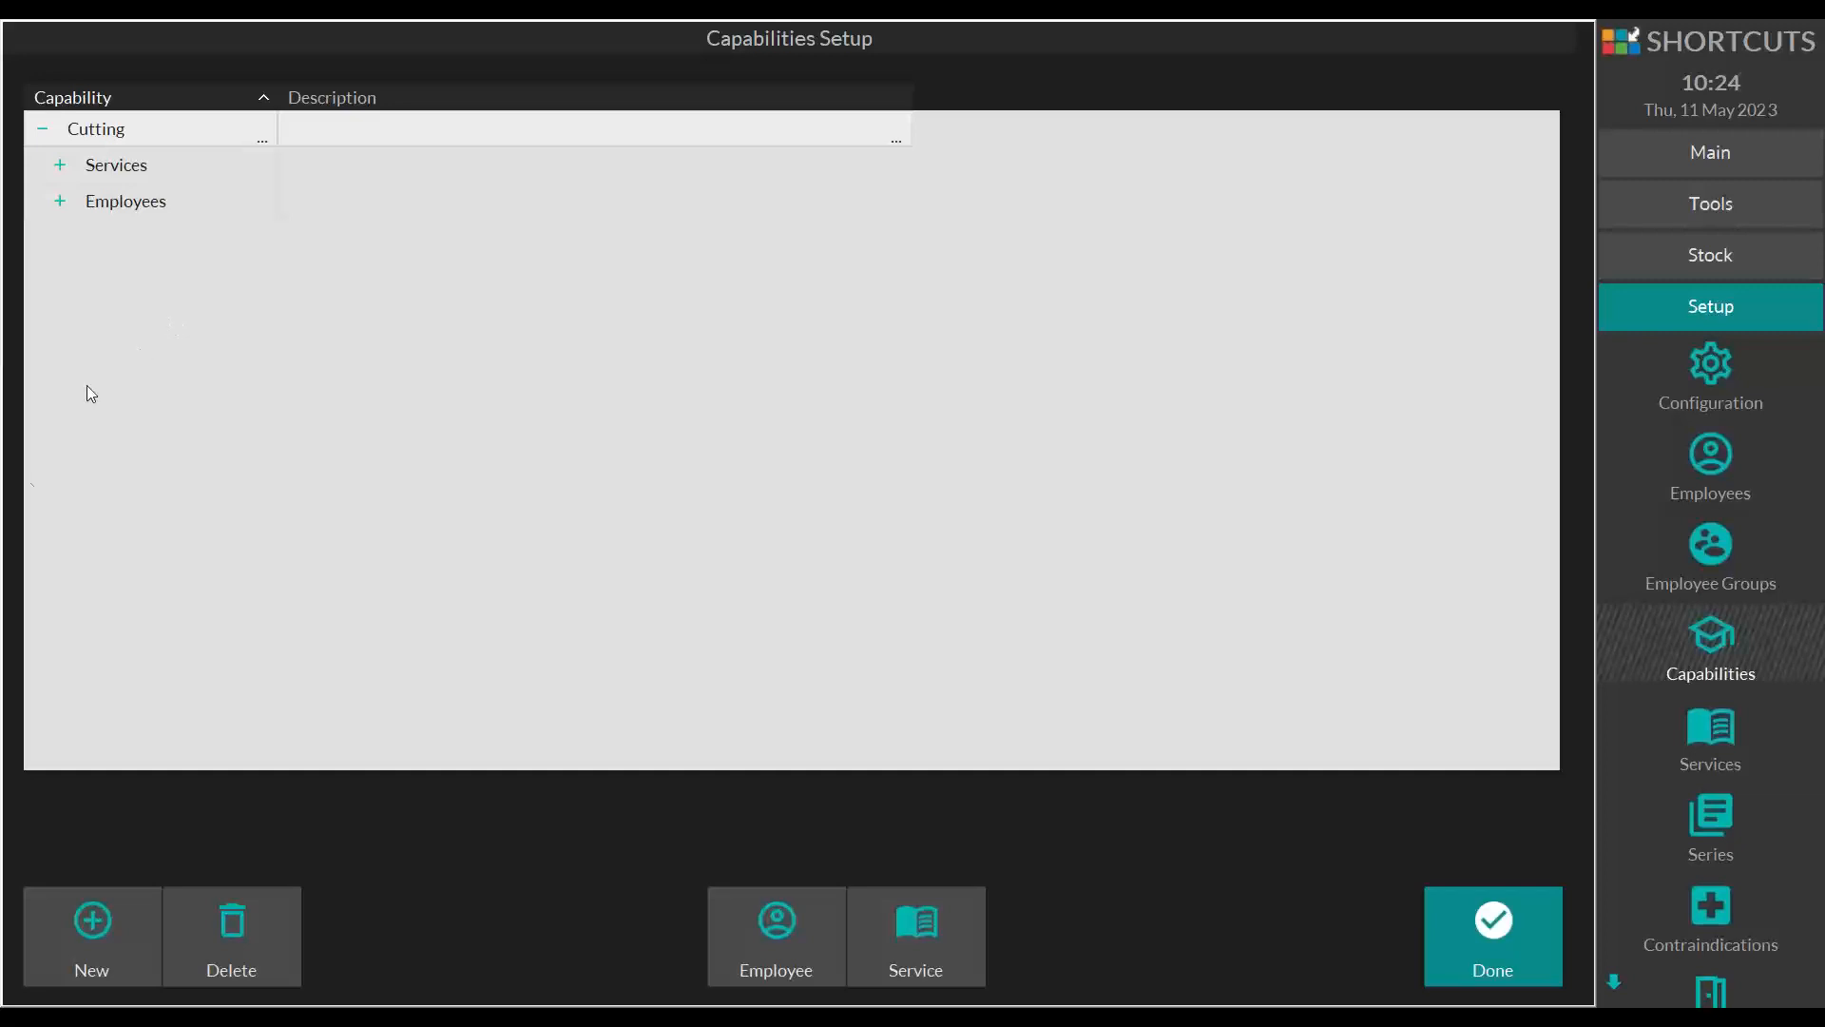
Step: Add a capability named Gents and assign the Mens Cut & Blowdry service to it, accepting the missing-employee warning
{"action": "left_click", "coordinate": [76, 934]}
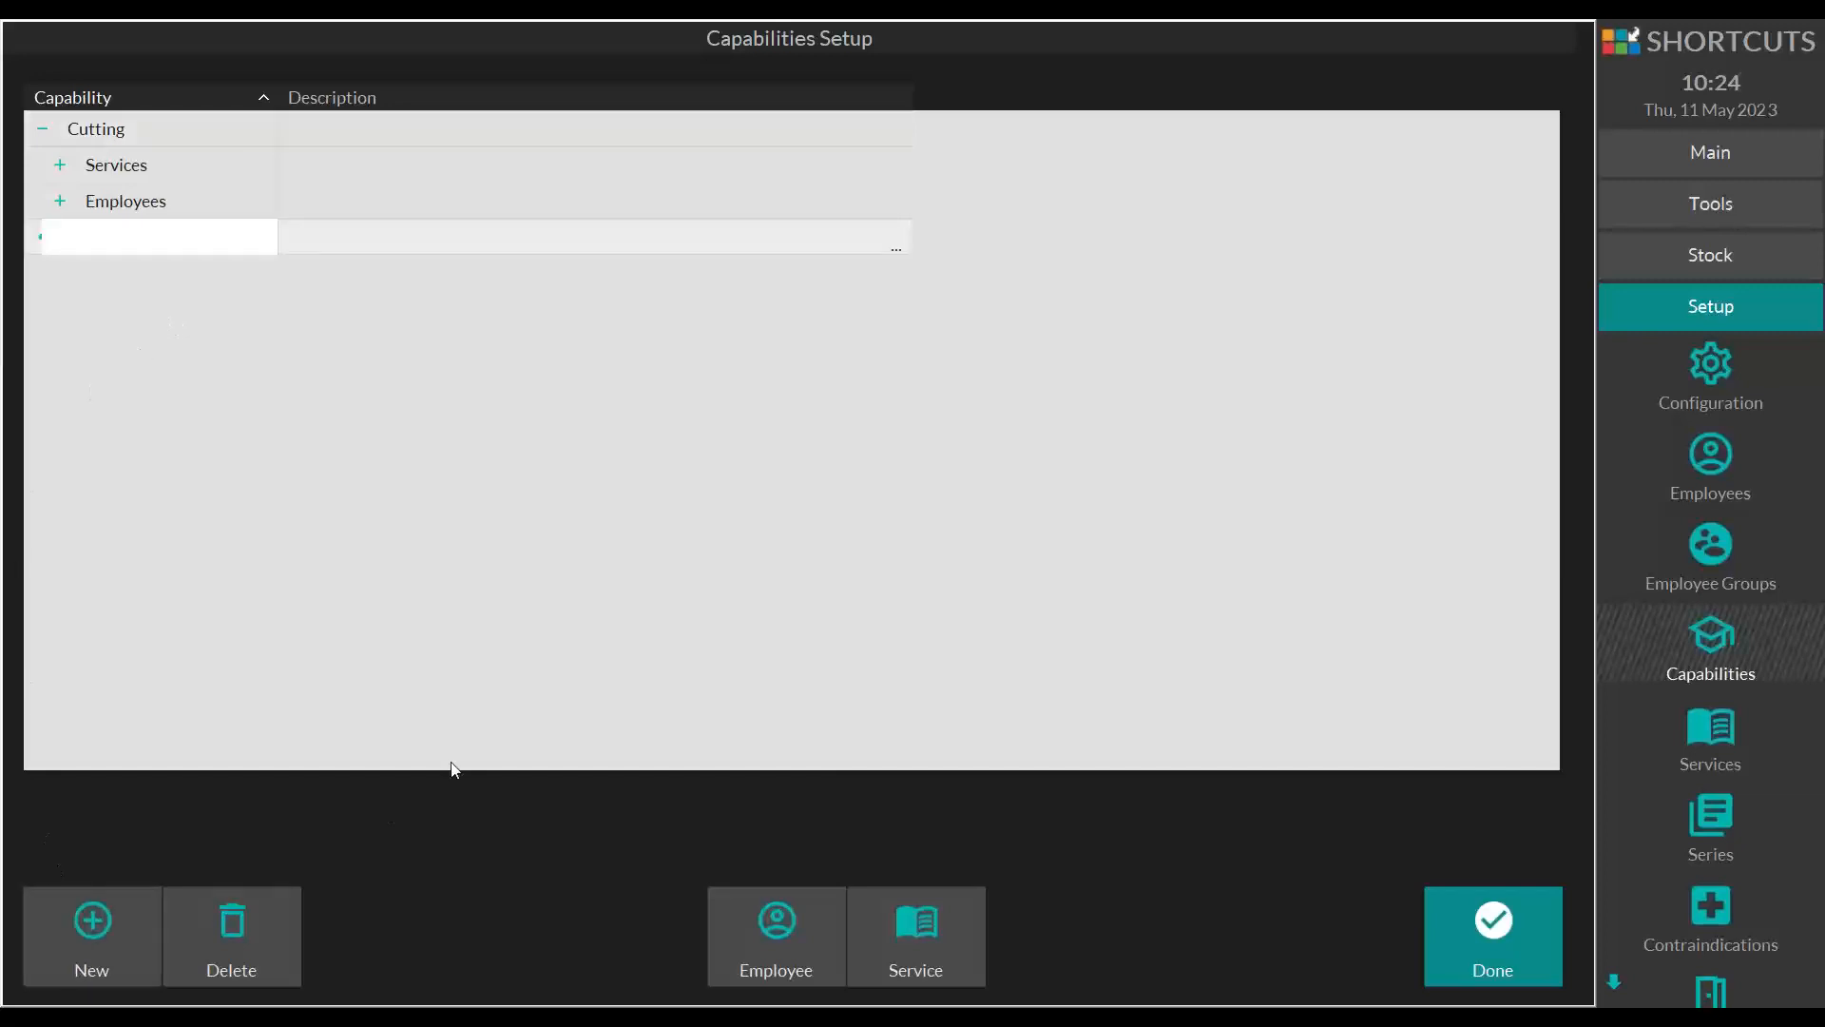
{"action": "type", "text": "Gents"}
{"action": "left_click", "coordinate": [935, 929]}
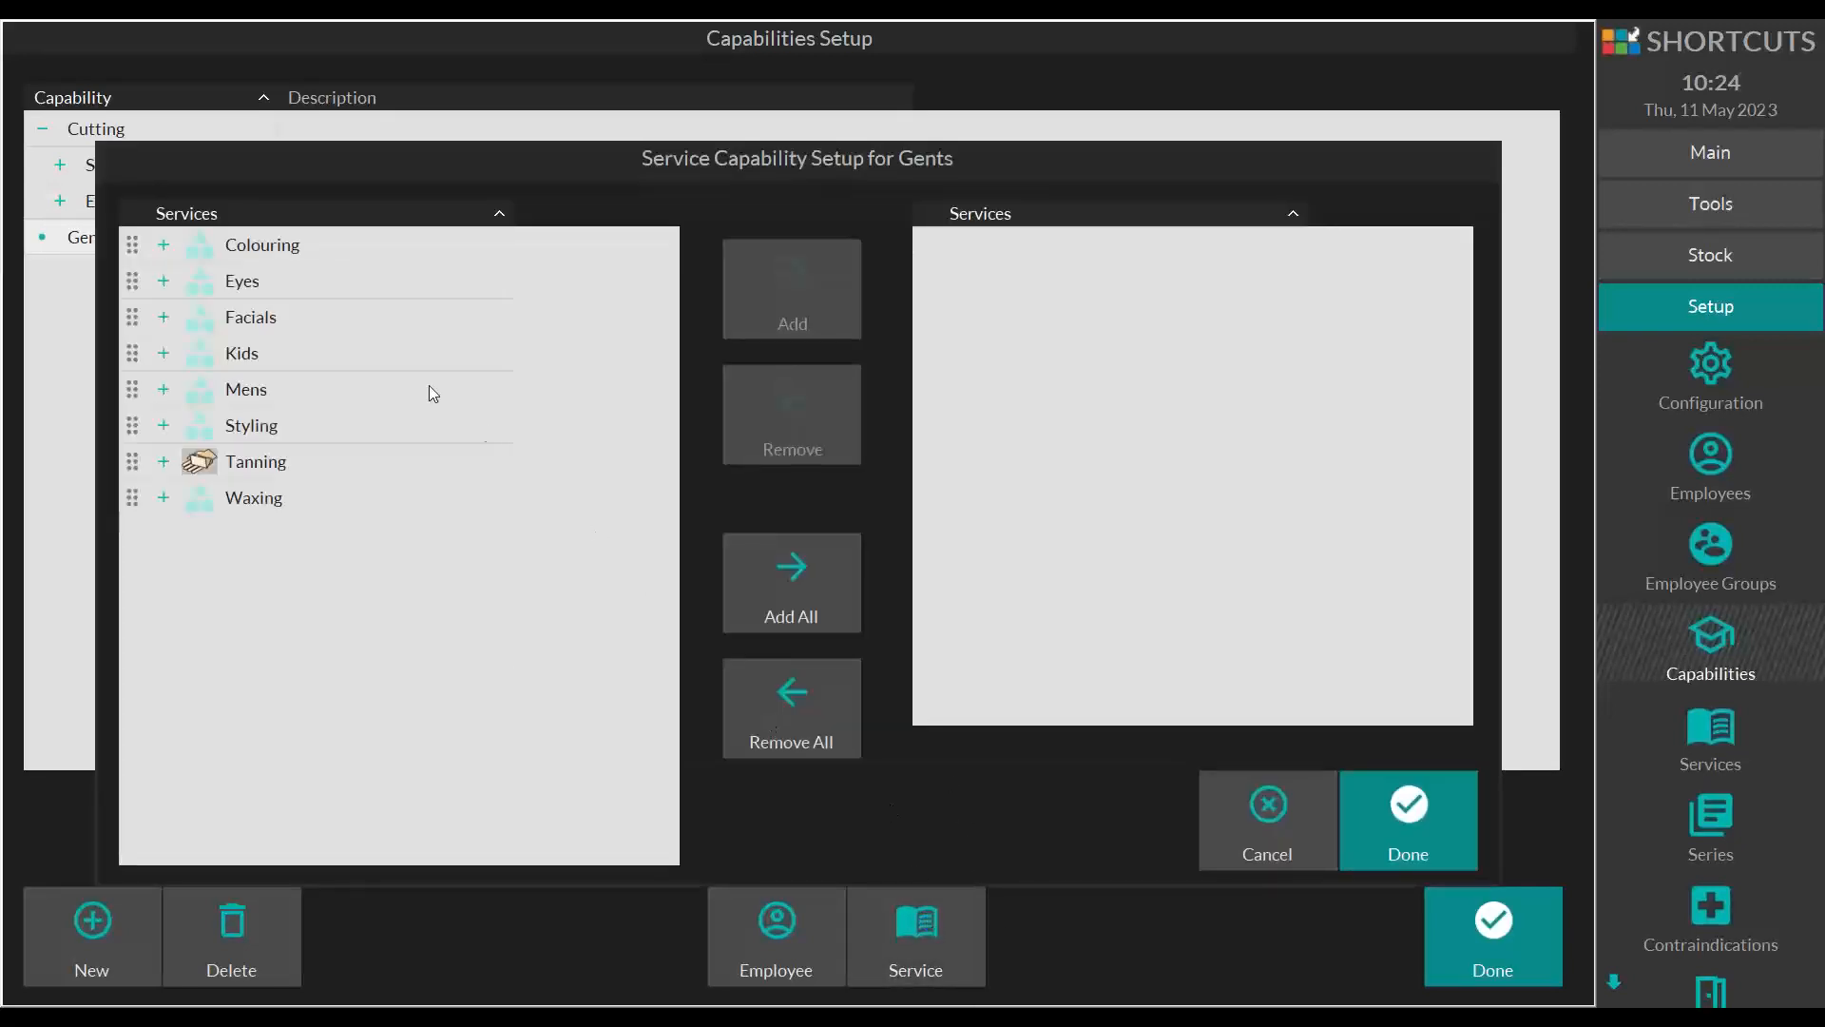
{"action": "left_click", "coordinate": [165, 390]}
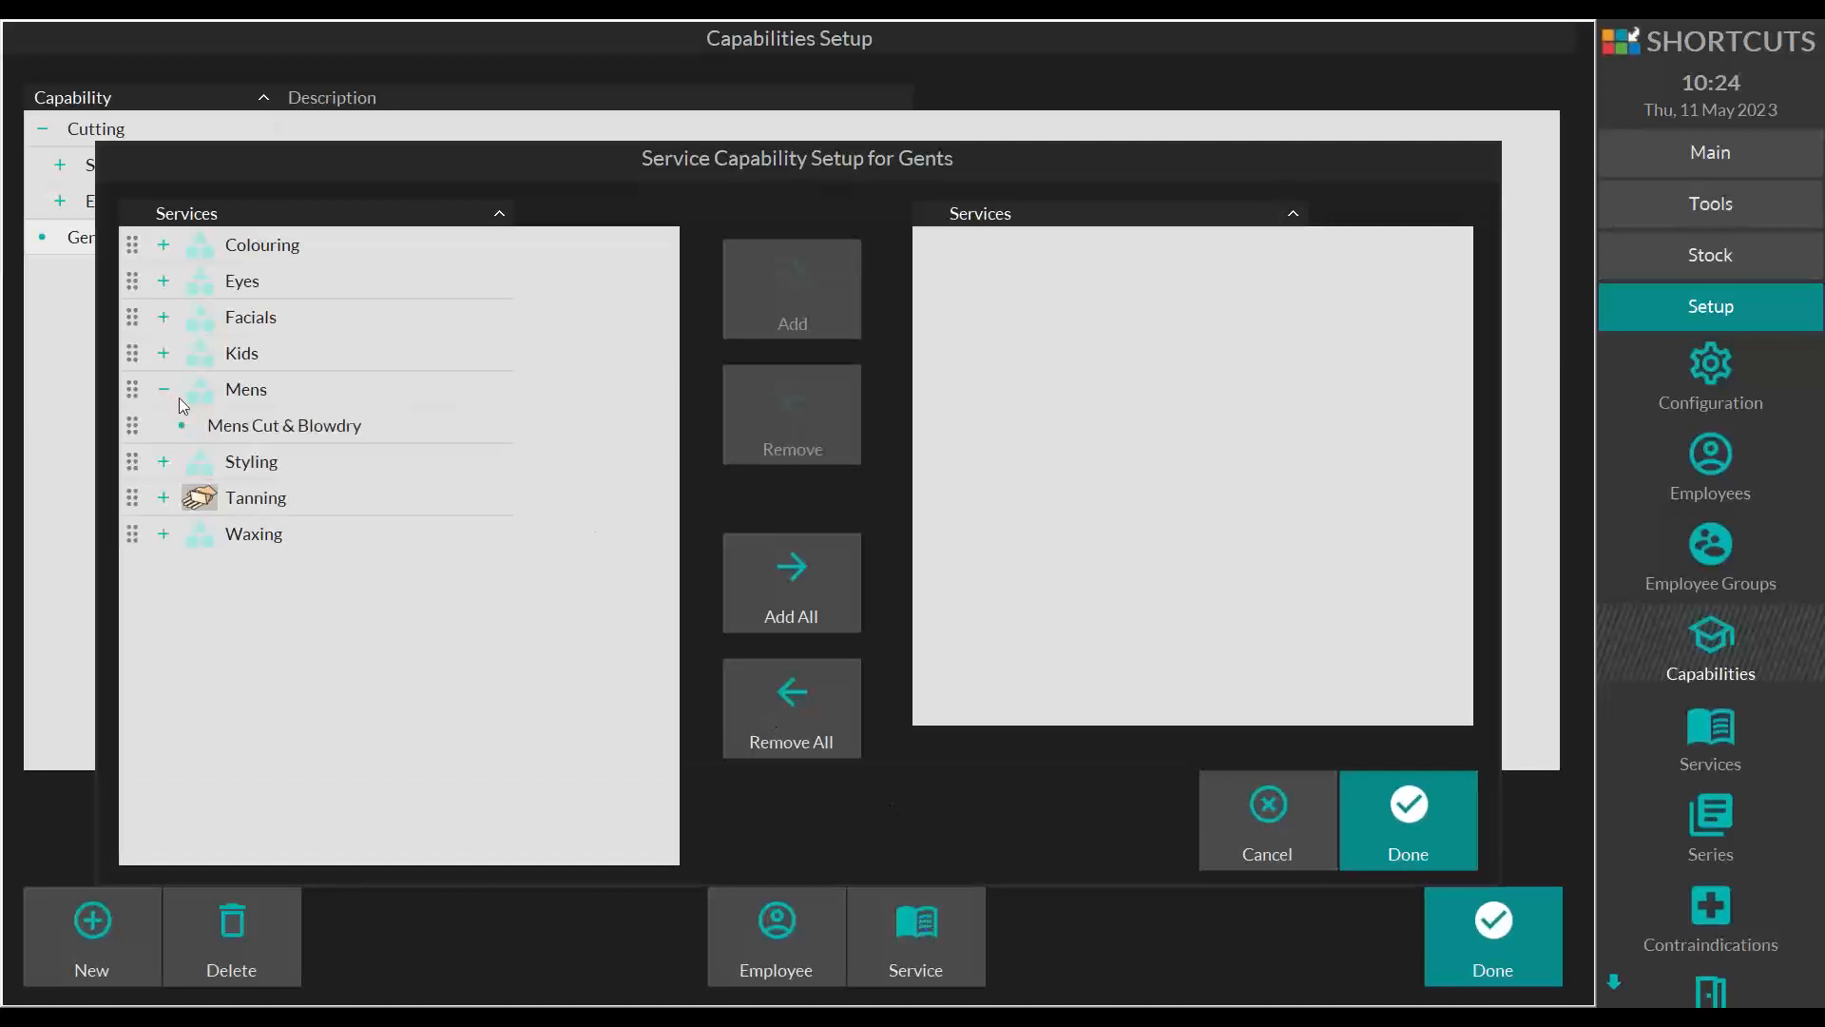
{"action": "left_click", "coordinate": [131, 423]}
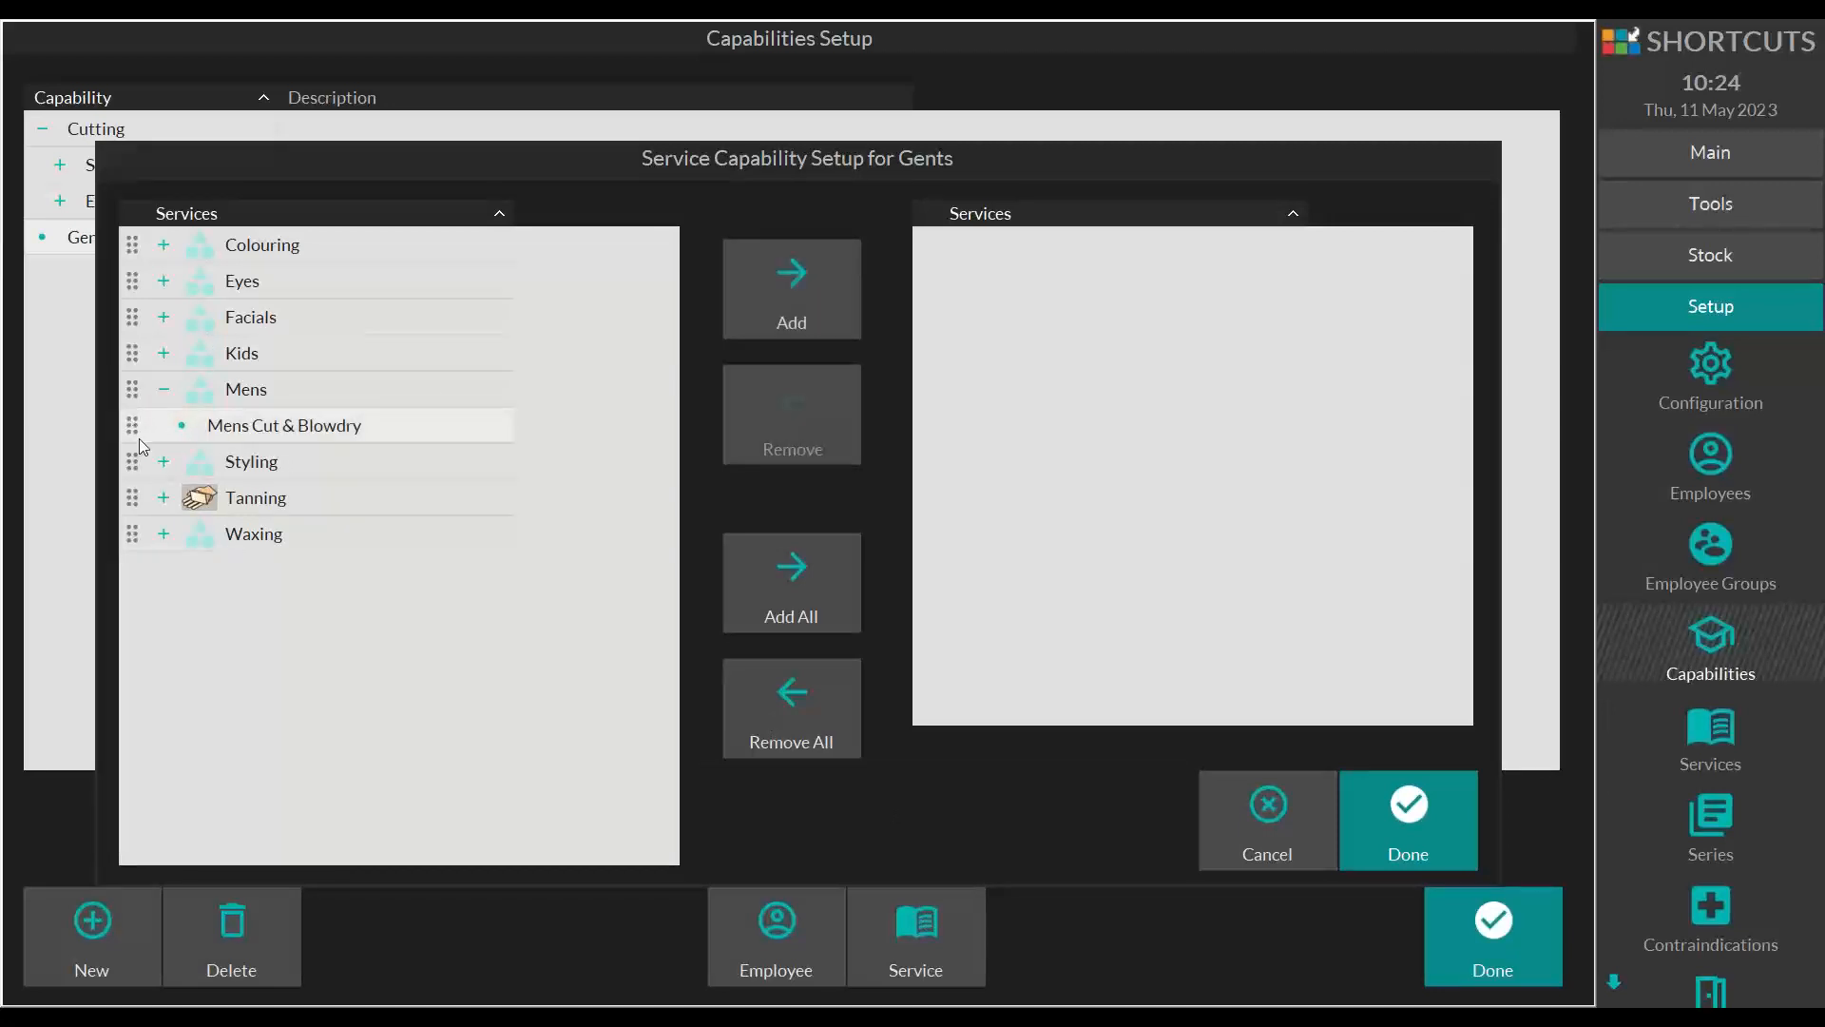
{"action": "left_click", "coordinate": [783, 288]}
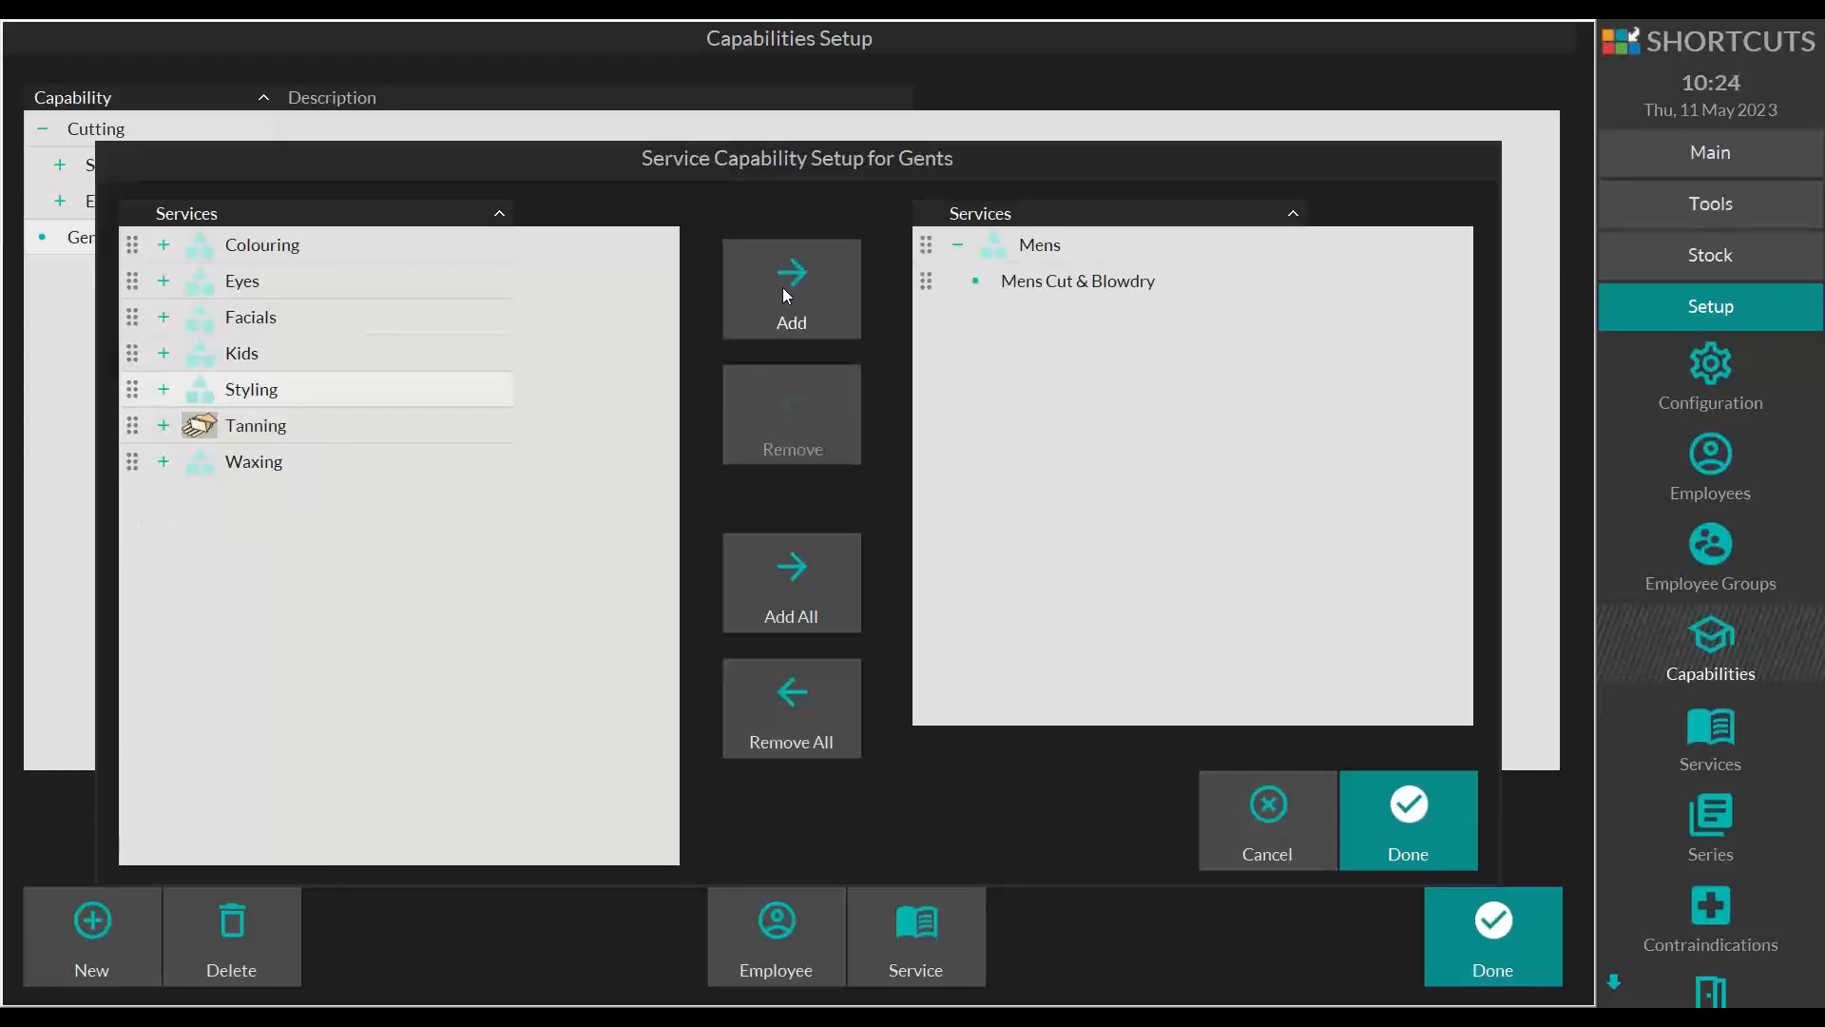
{"action": "left_click", "coordinate": [1430, 791]}
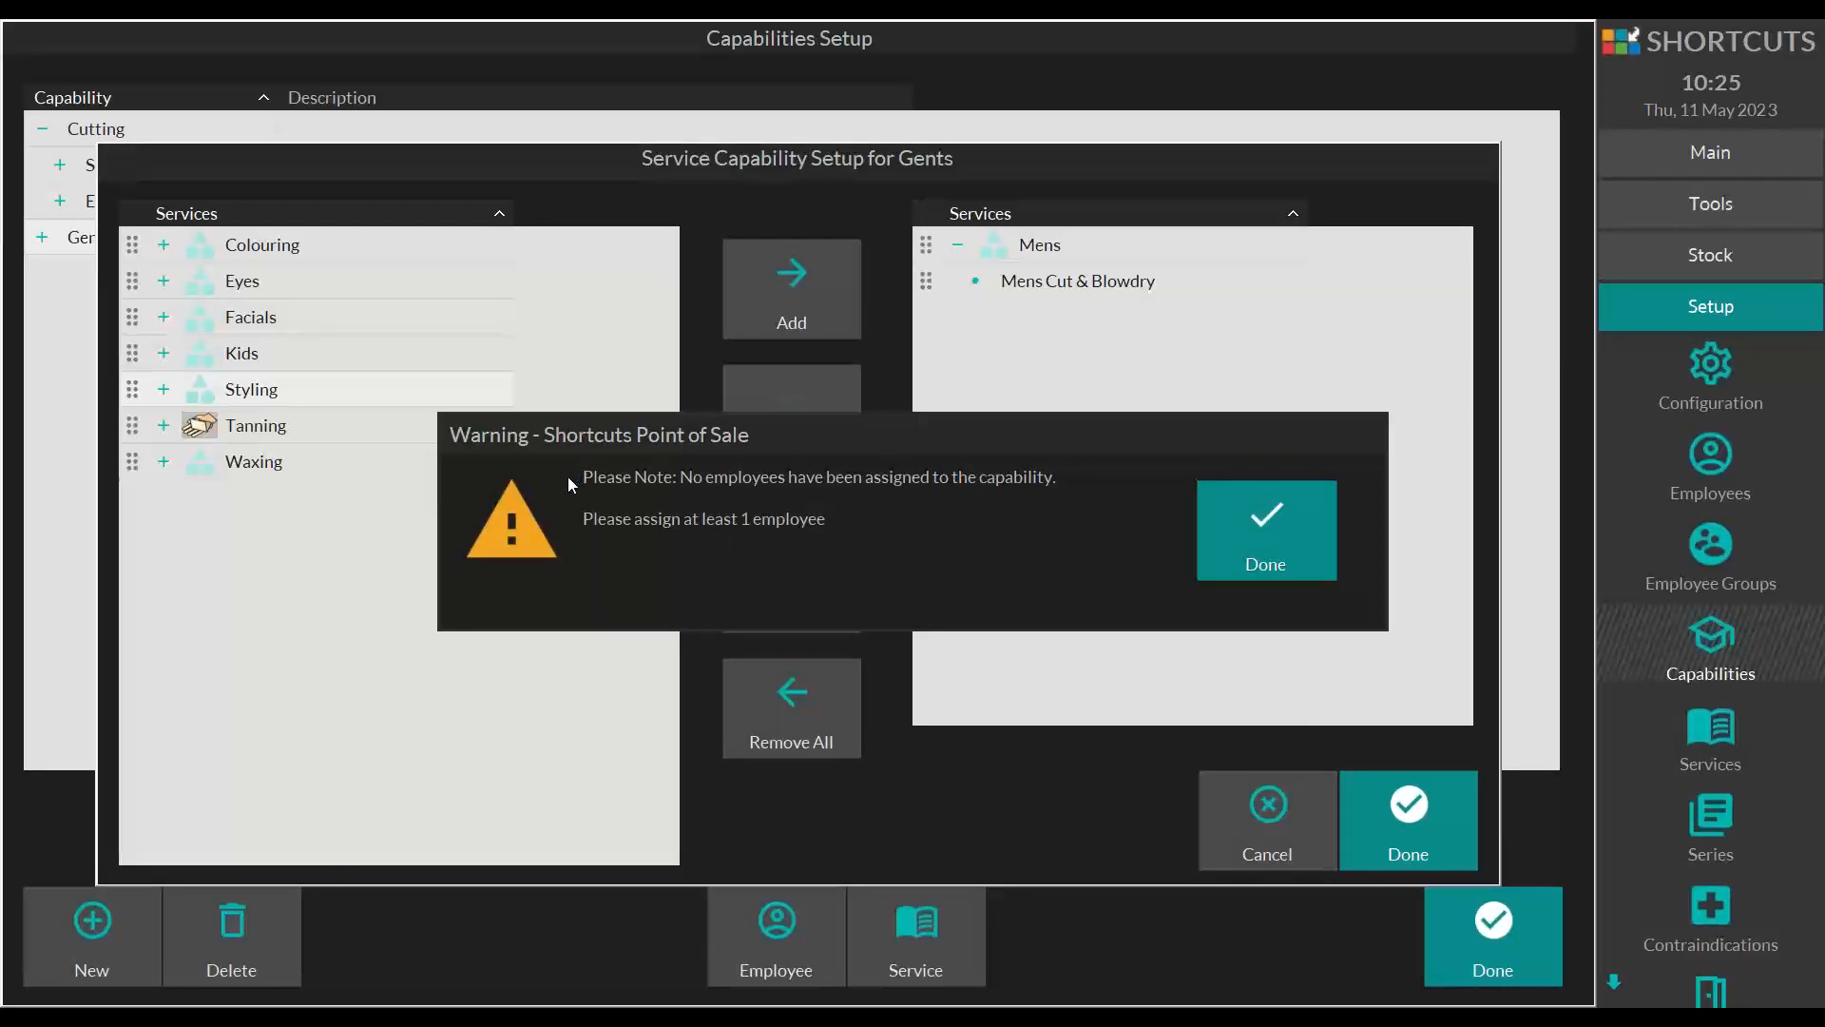
{"action": "left_click", "coordinate": [1219, 517]}
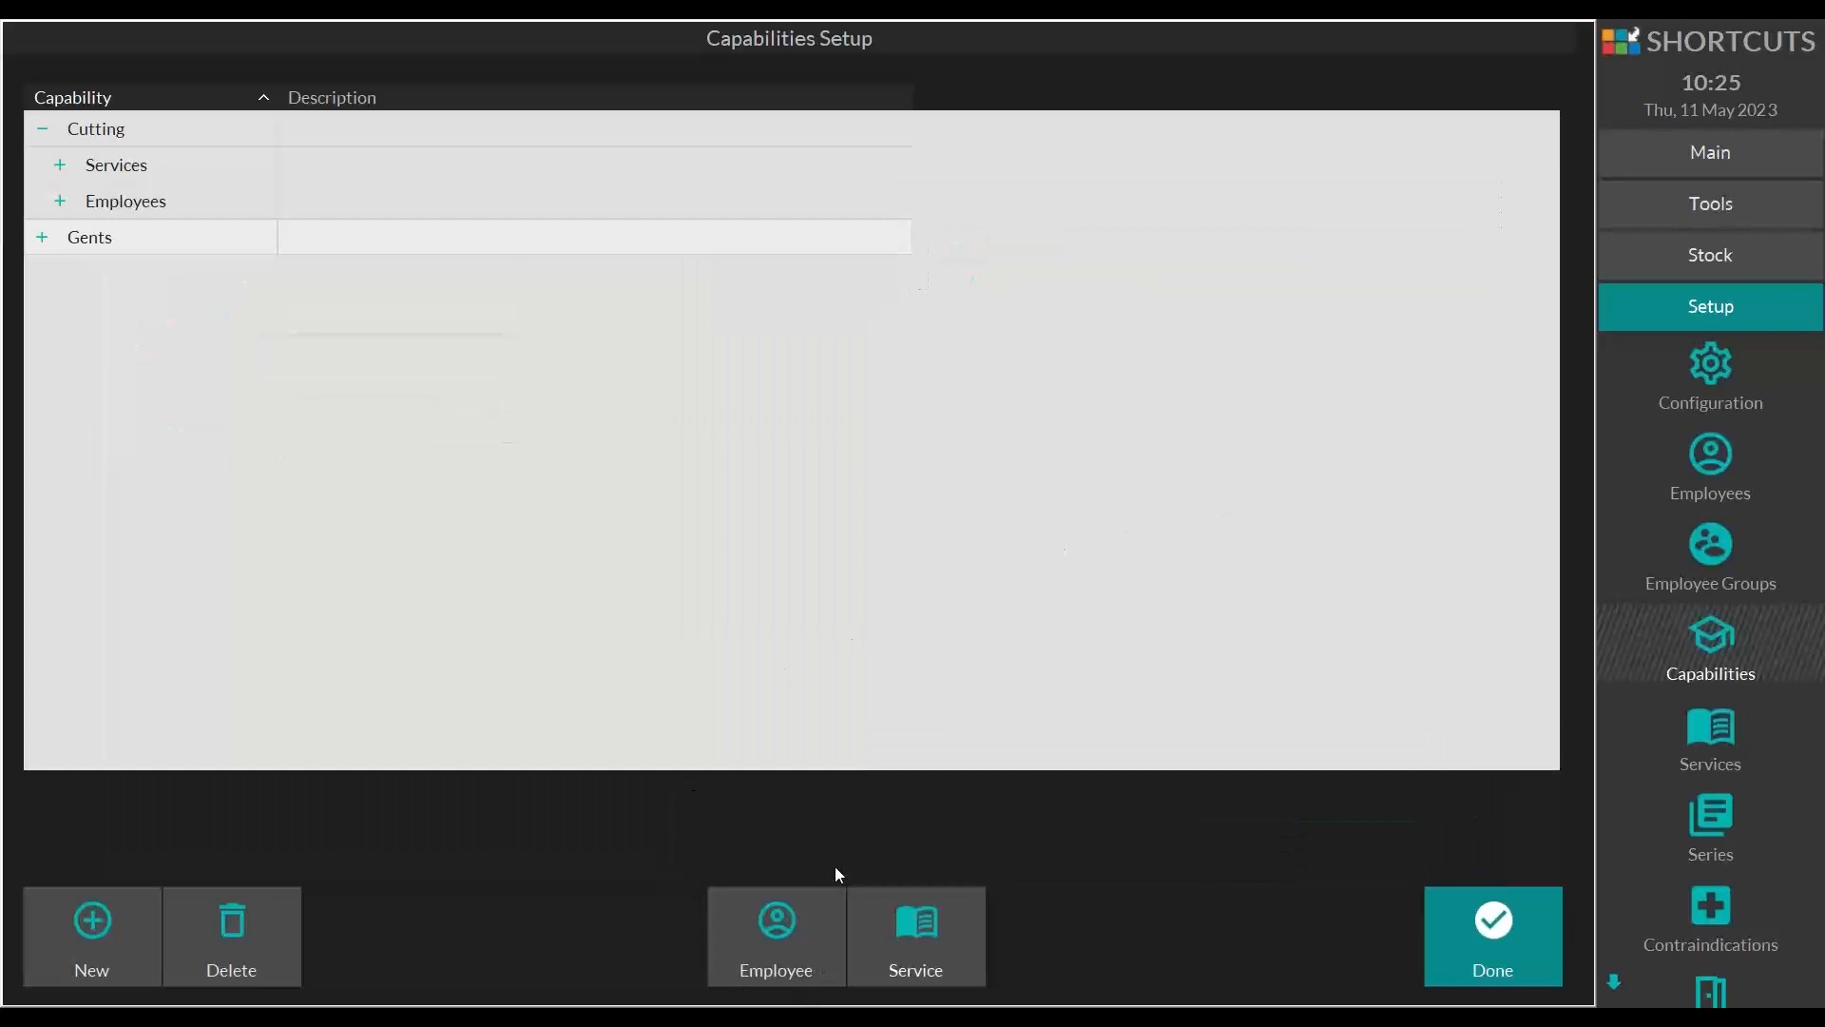
Step: Assign the first, second and fourth listed employees to the Gents capability and accept the selection
{"action": "left_click", "coordinate": [772, 920]}
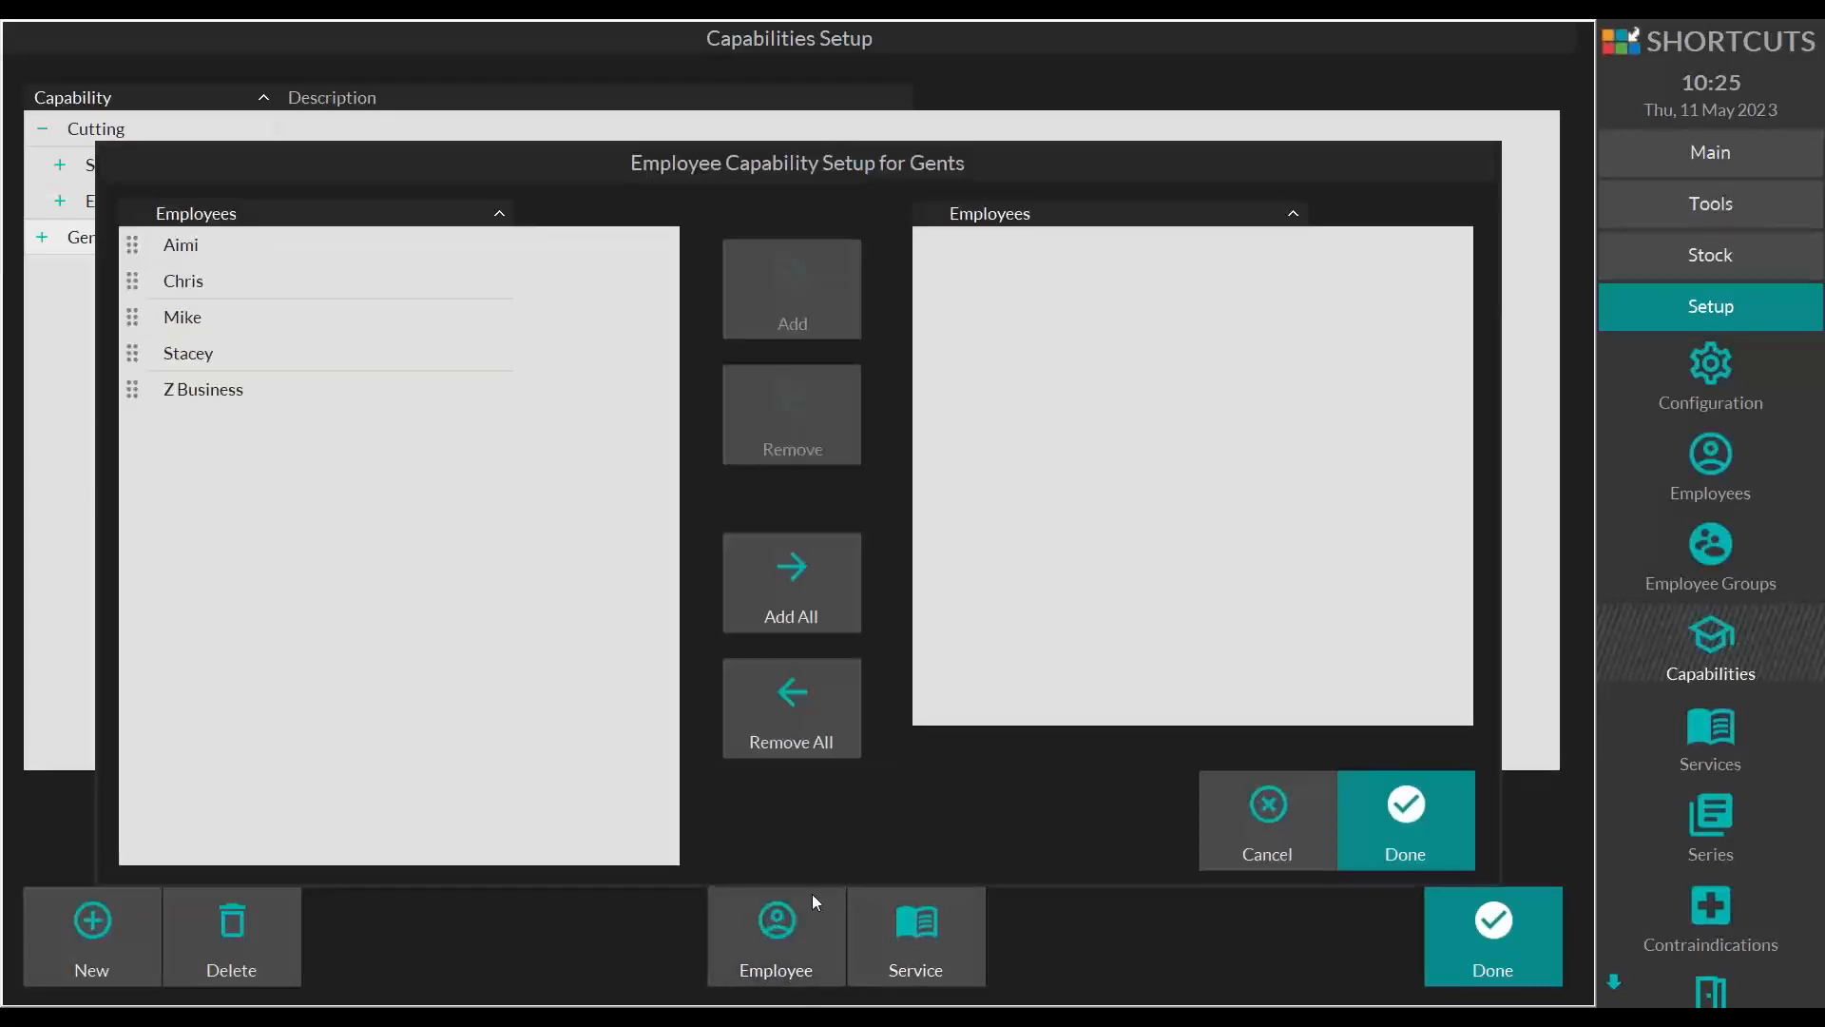
{"action": "left_click", "coordinate": [133, 246]}
{"action": "left_click", "coordinate": [132, 282]}
{"action": "left_click", "coordinate": [136, 360]}
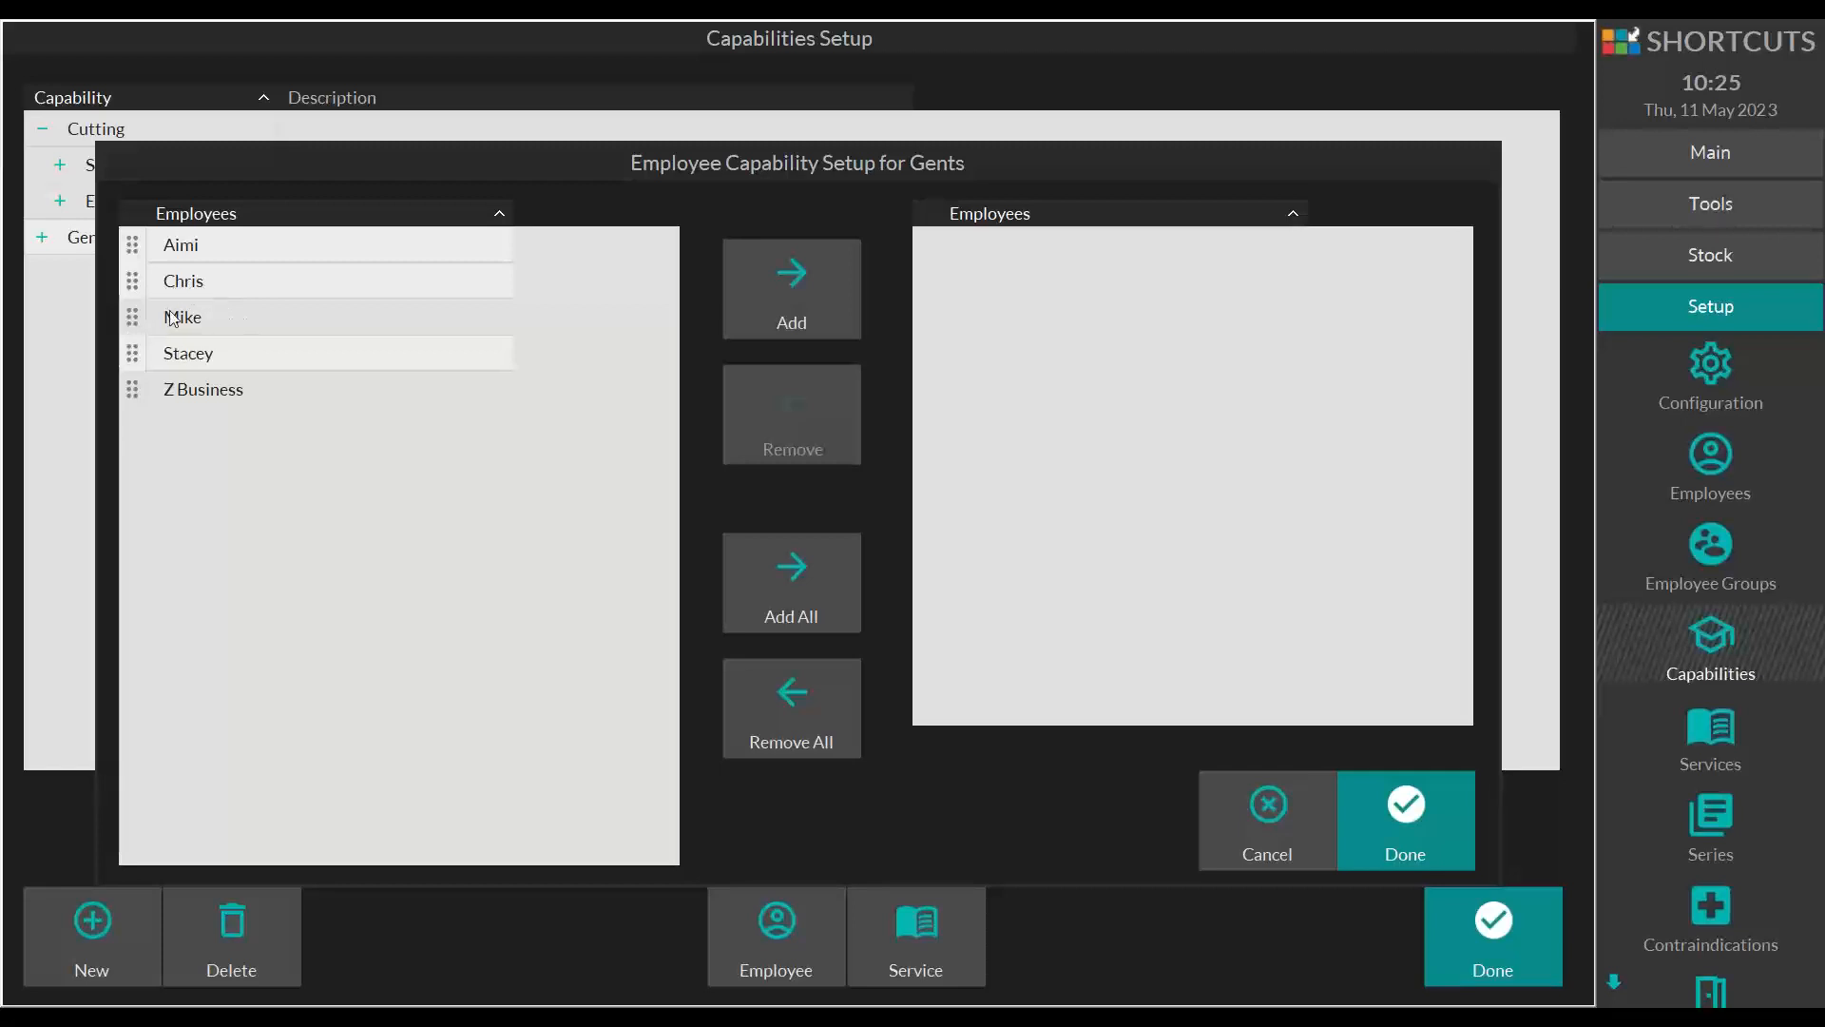
{"action": "left_click", "coordinate": [753, 261]}
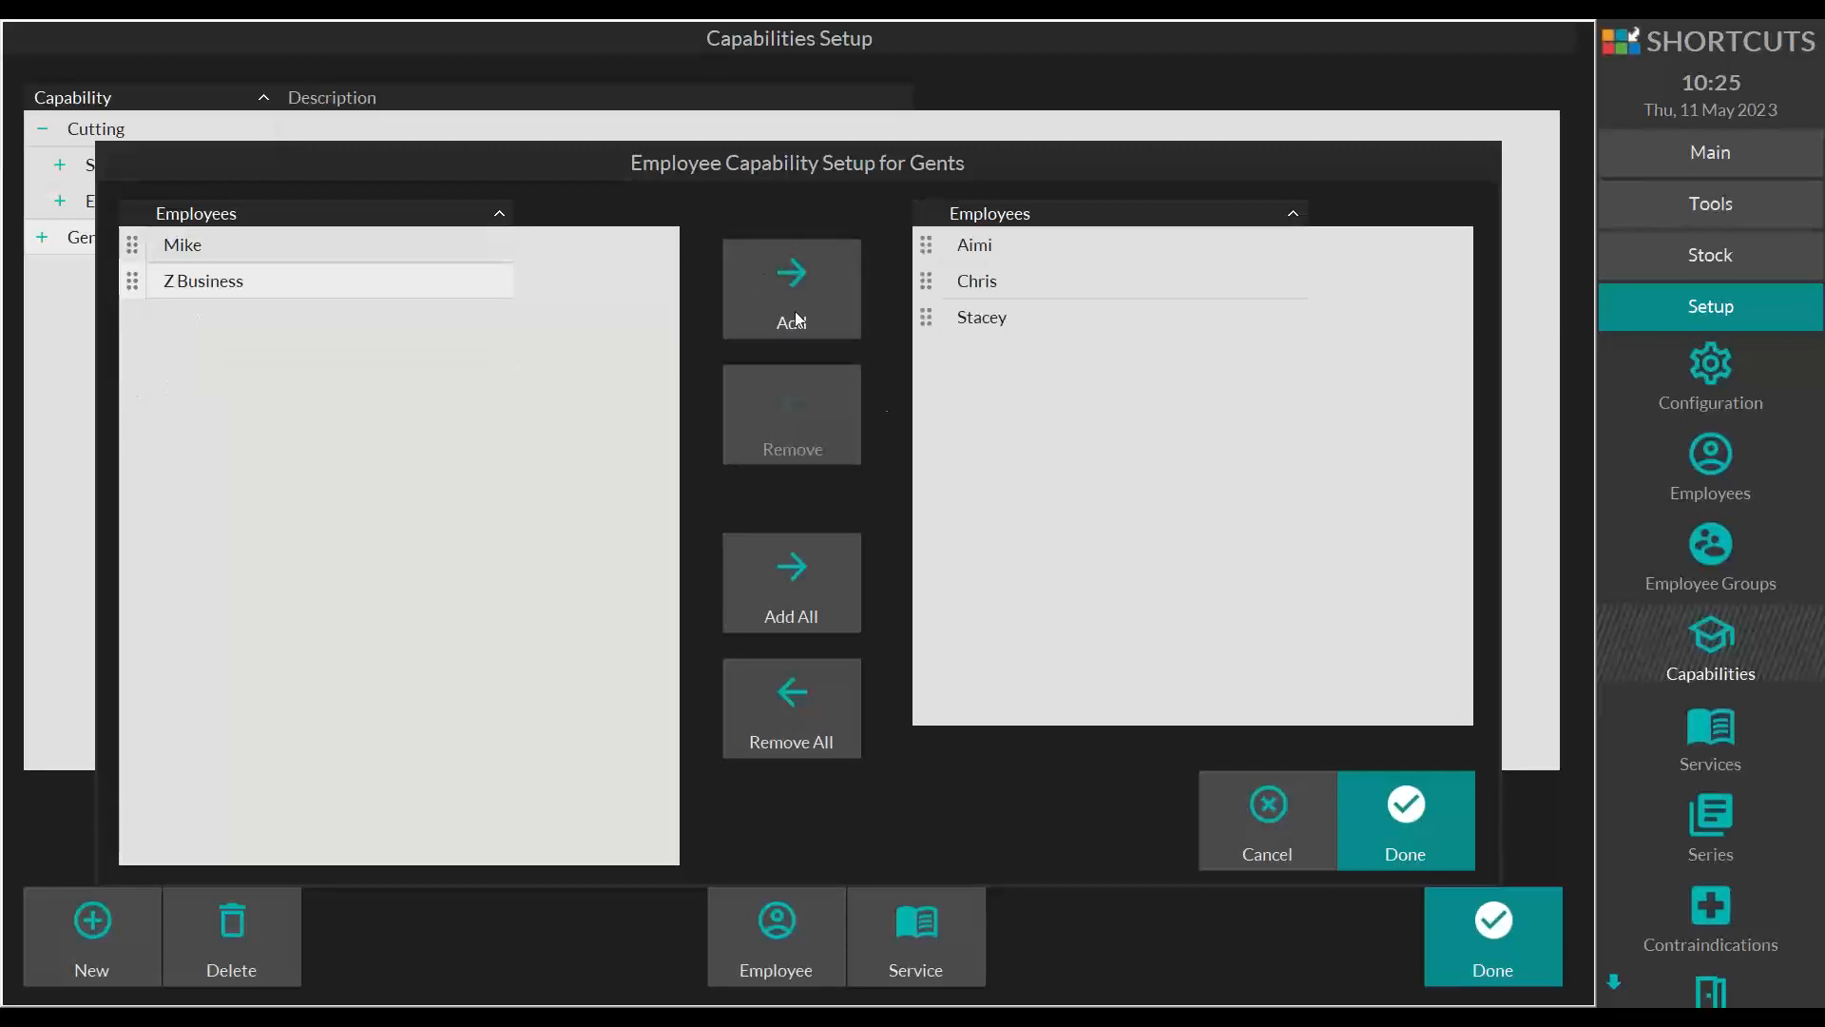
{"action": "left_click", "coordinate": [1356, 807]}
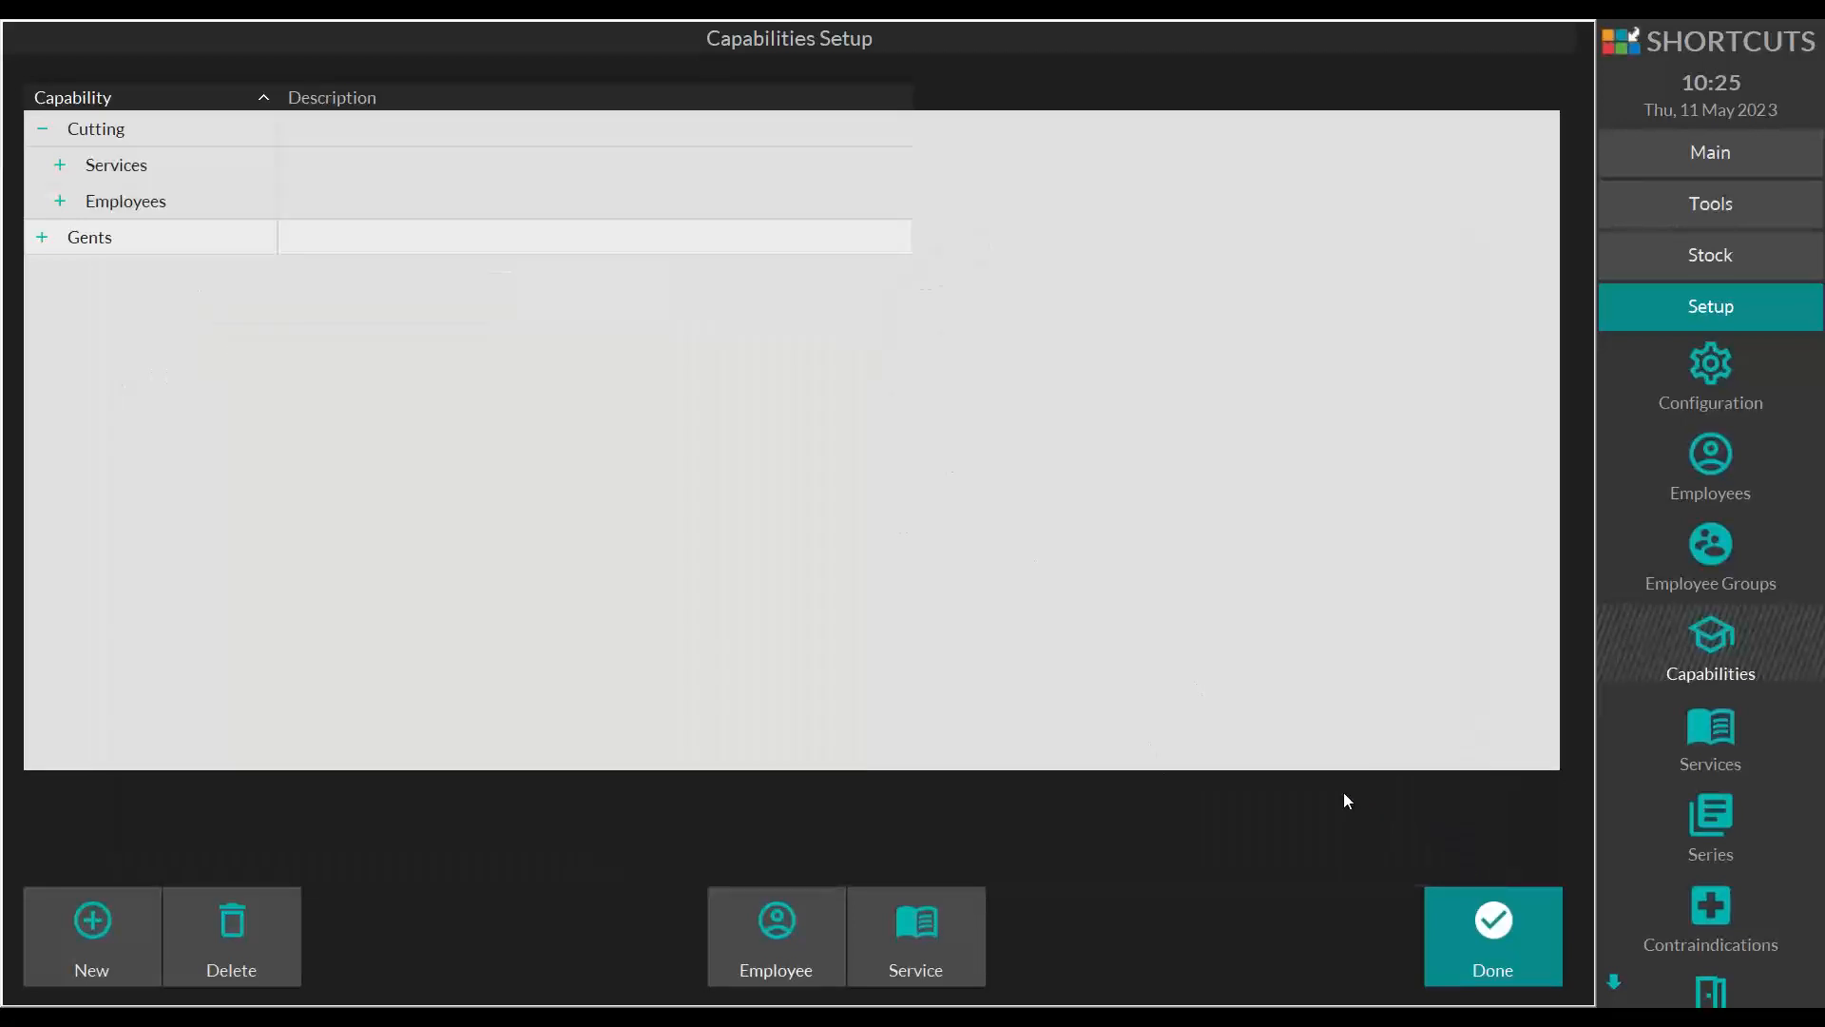
Step: Compare the services and employees under Gents with the services under Cutting, and collapse both capabilities
{"action": "left_click", "coordinate": [42, 237]}
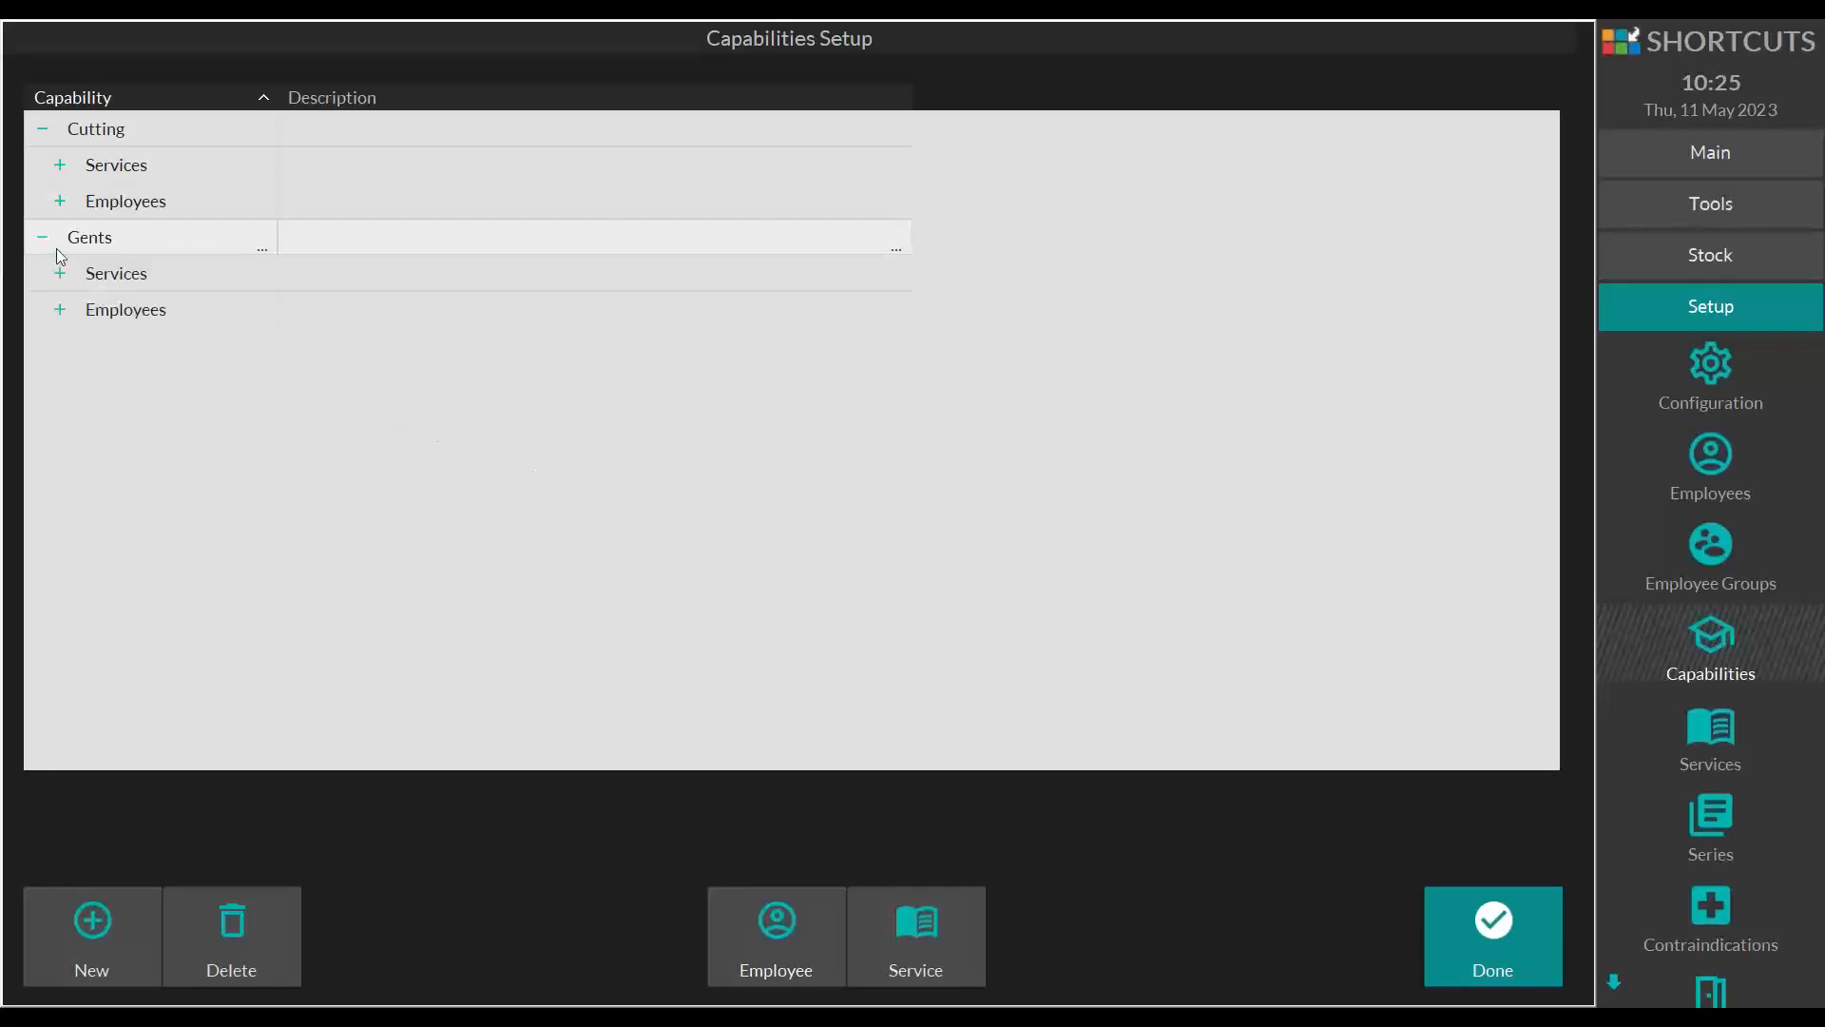
{"action": "left_click", "coordinate": [59, 311]}
{"action": "left_click", "coordinate": [58, 272]}
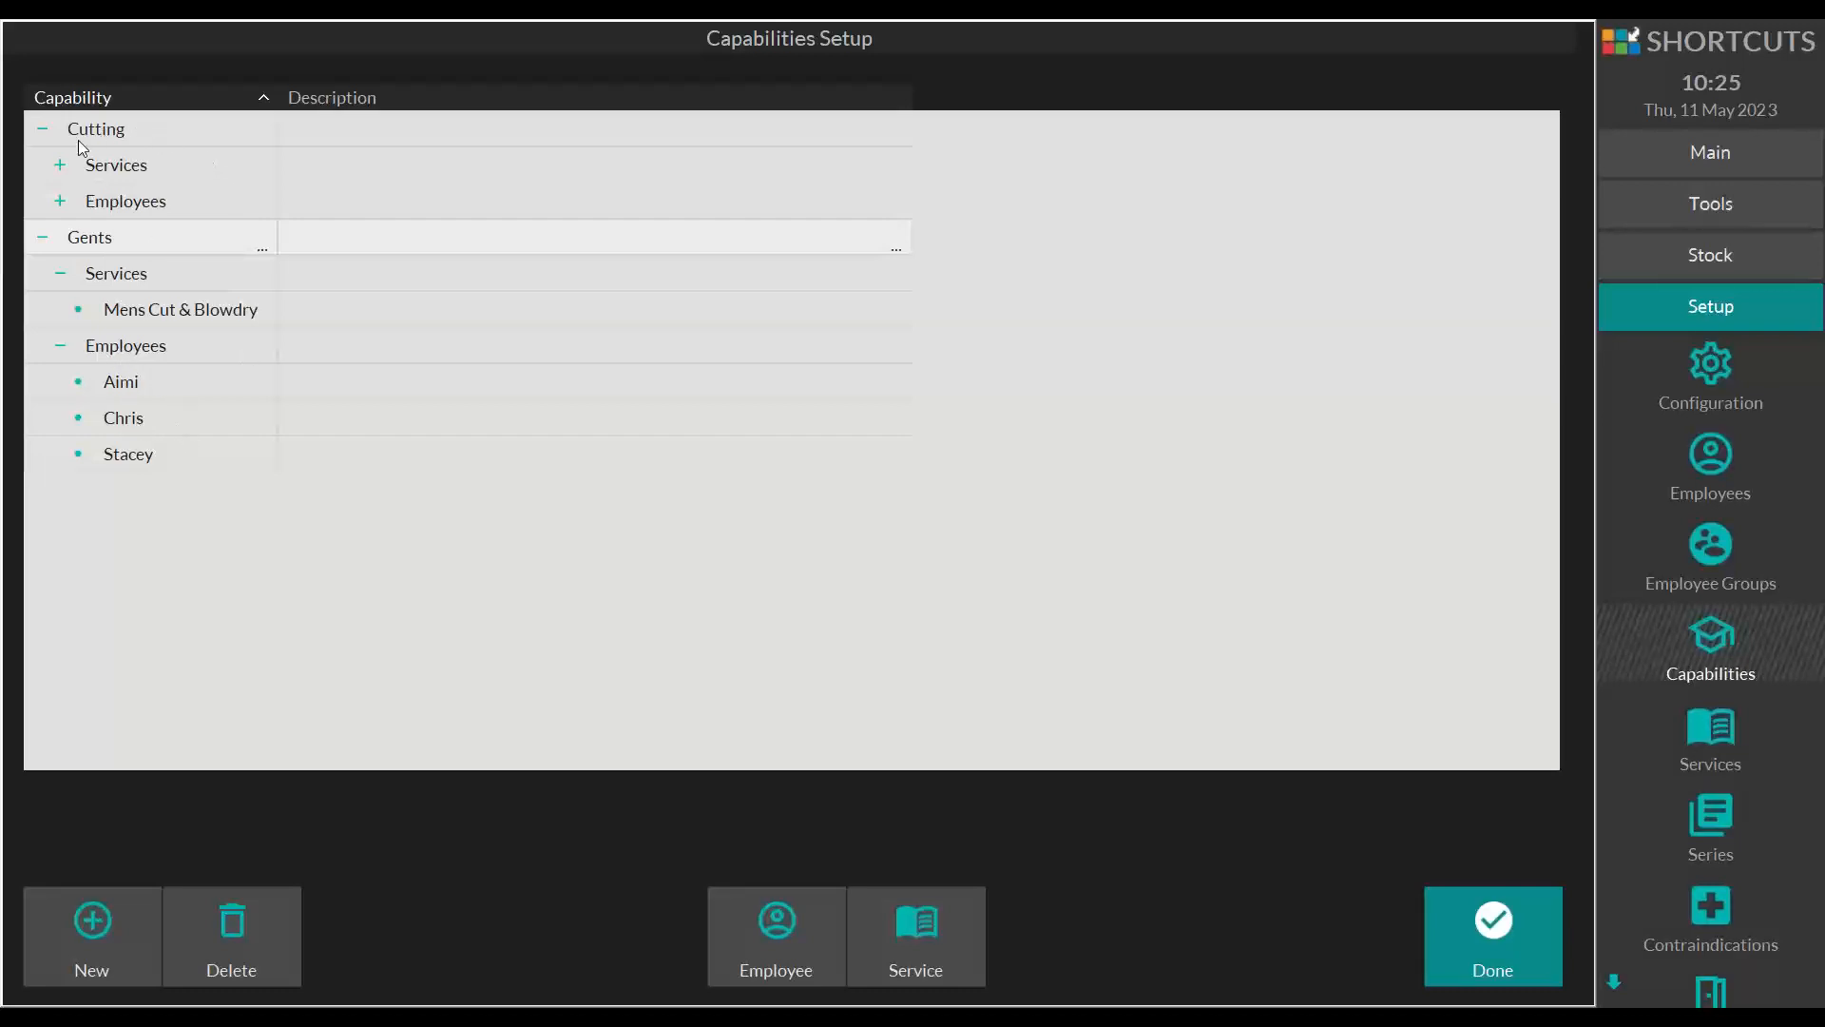
{"action": "left_click", "coordinate": [60, 166]}
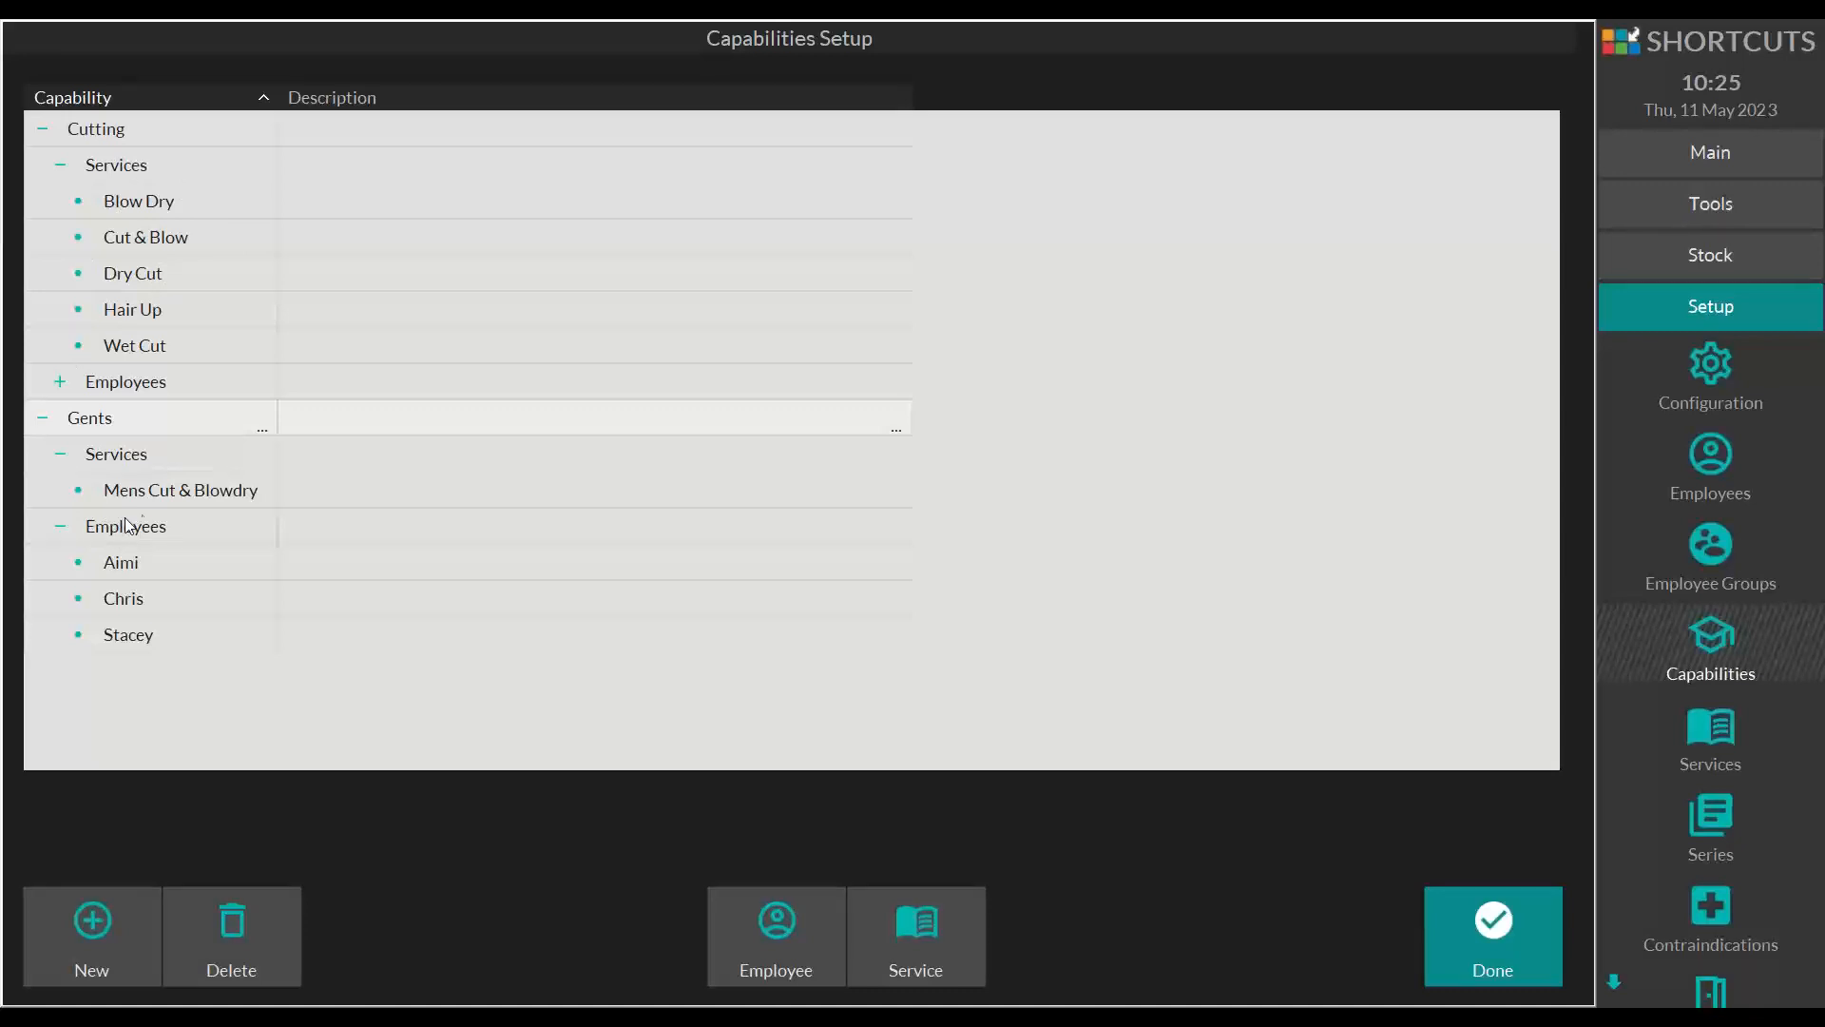
{"action": "left_click", "coordinate": [42, 418]}
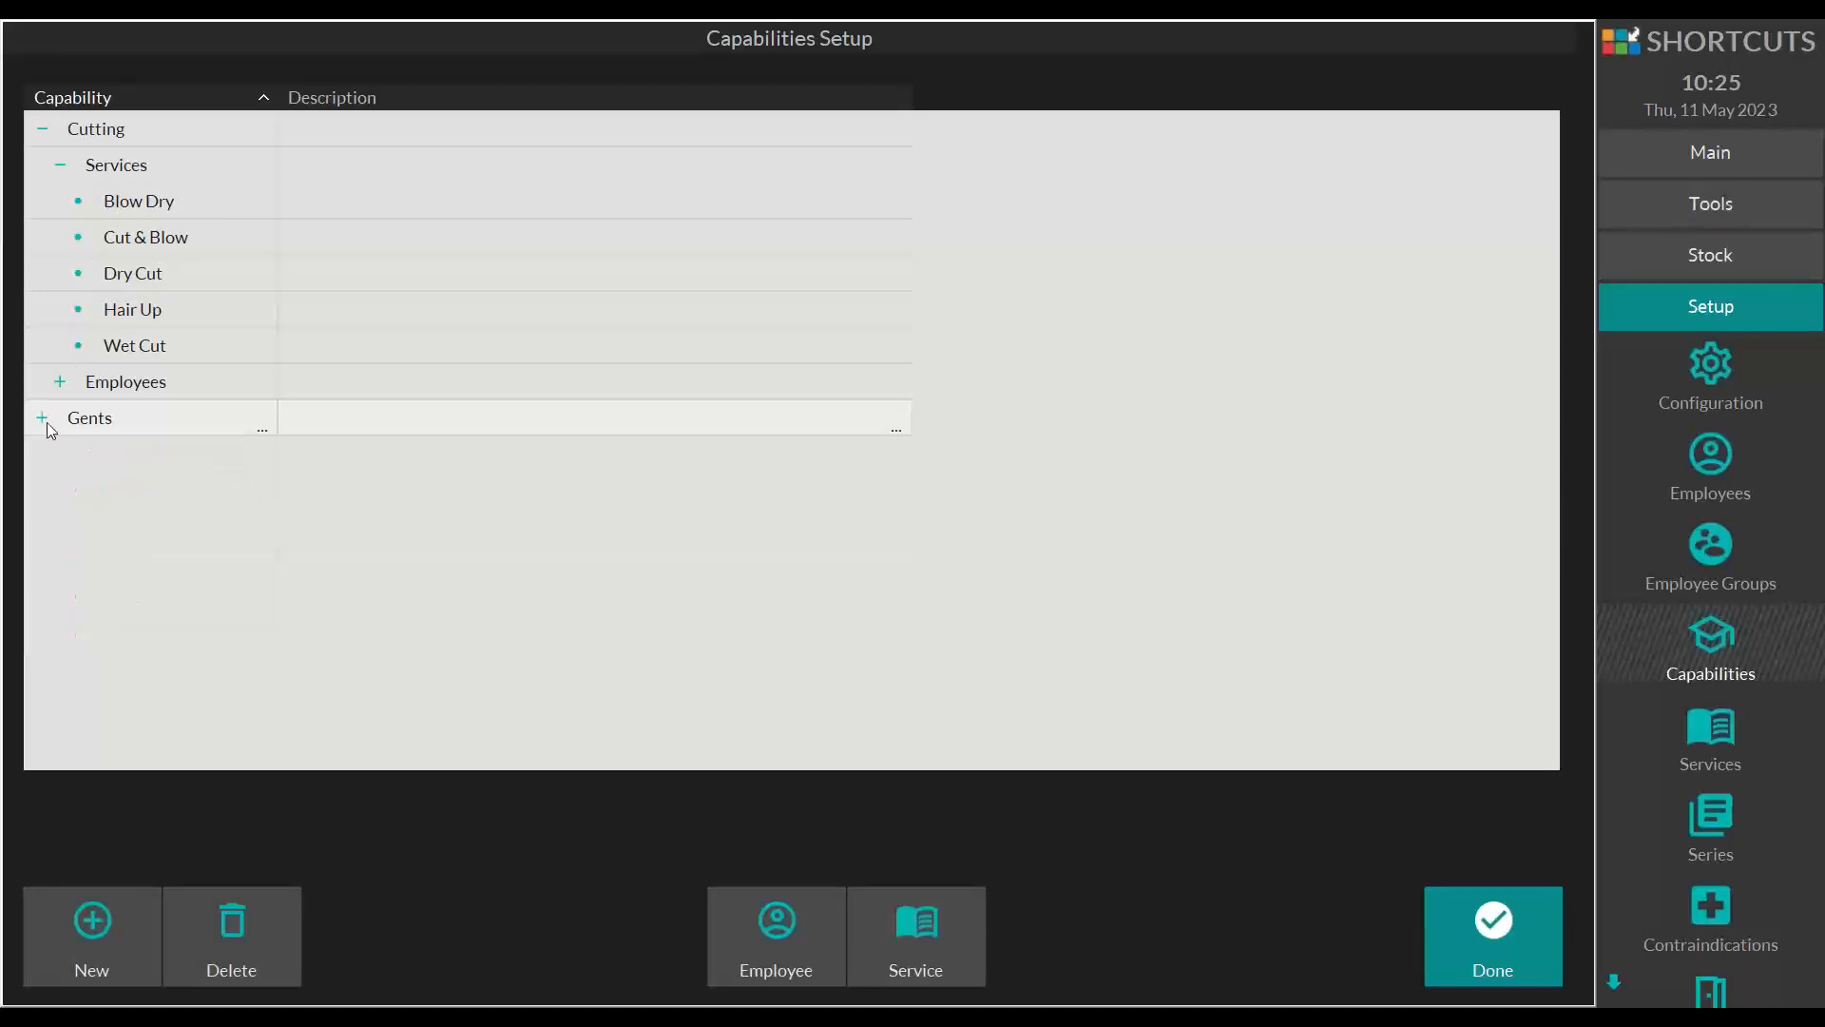
{"action": "left_click", "coordinate": [60, 166]}
{"action": "left_click", "coordinate": [42, 130]}
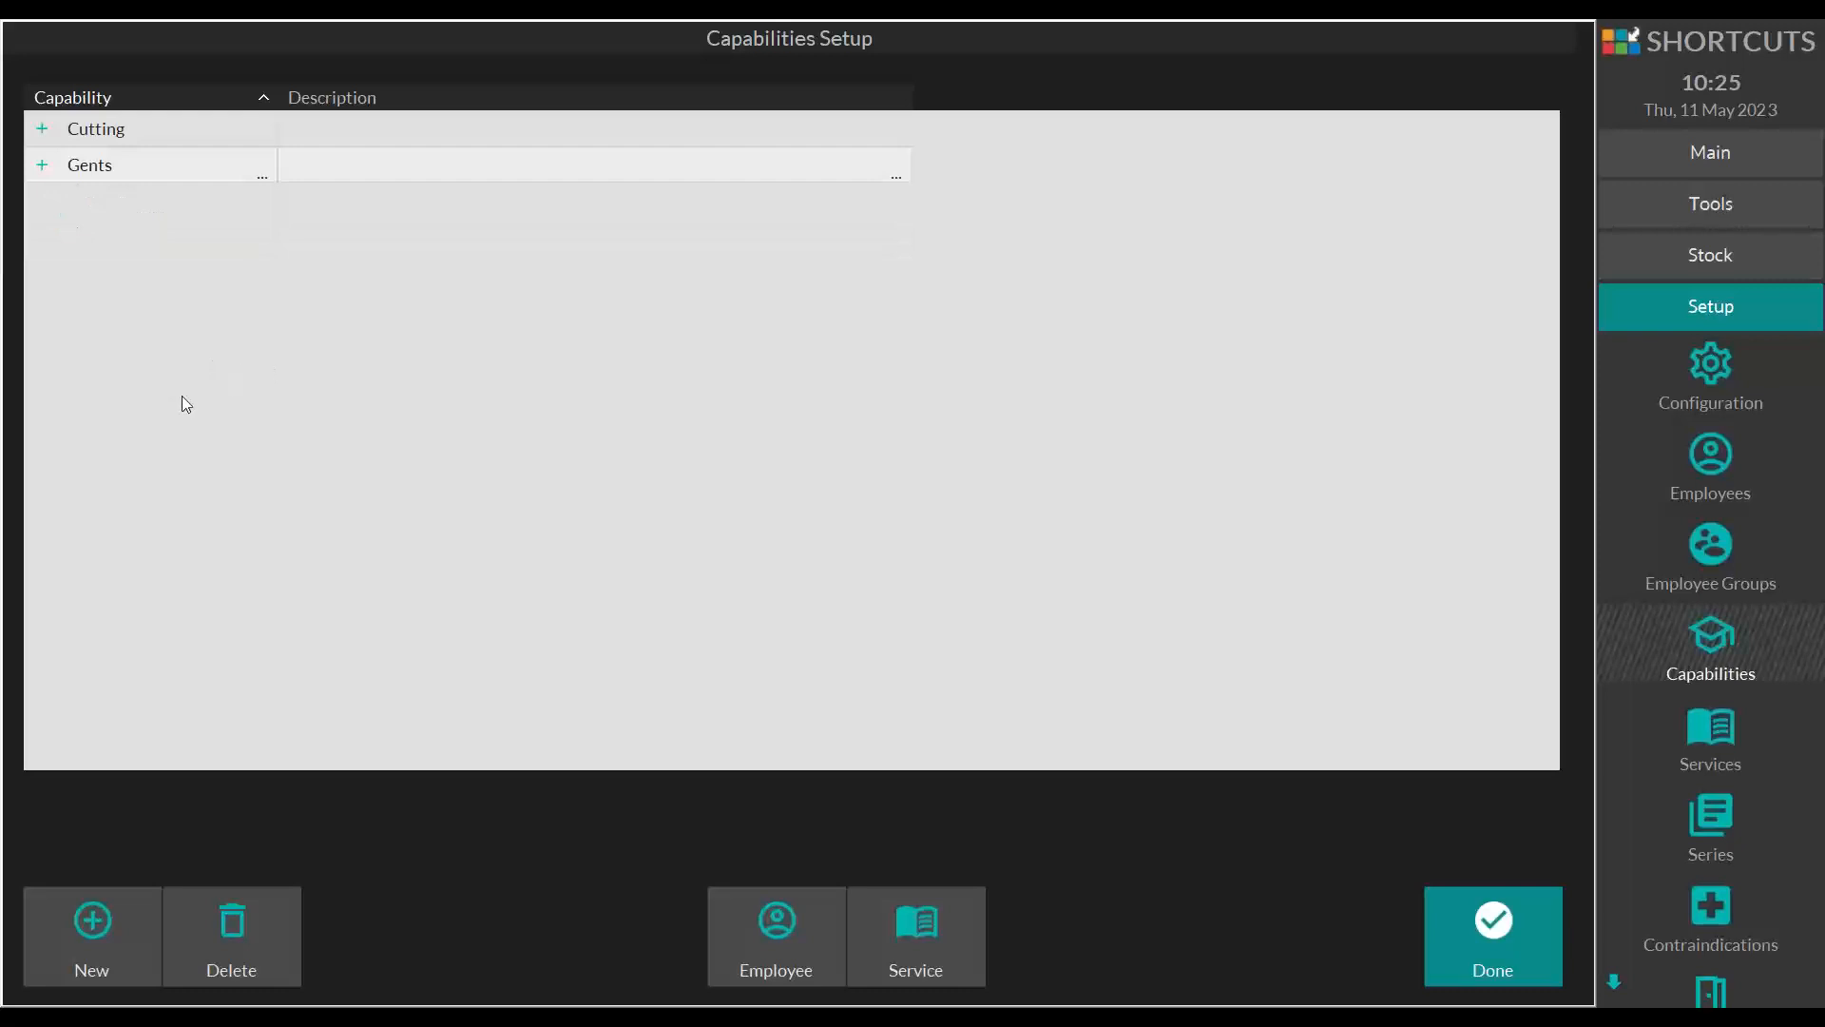
Step: Add a capability named Colouring and assign only the Root Tint and Semi Permanent Colour services, accepting the missing-employee warning
{"action": "left_click", "coordinate": [67, 913]}
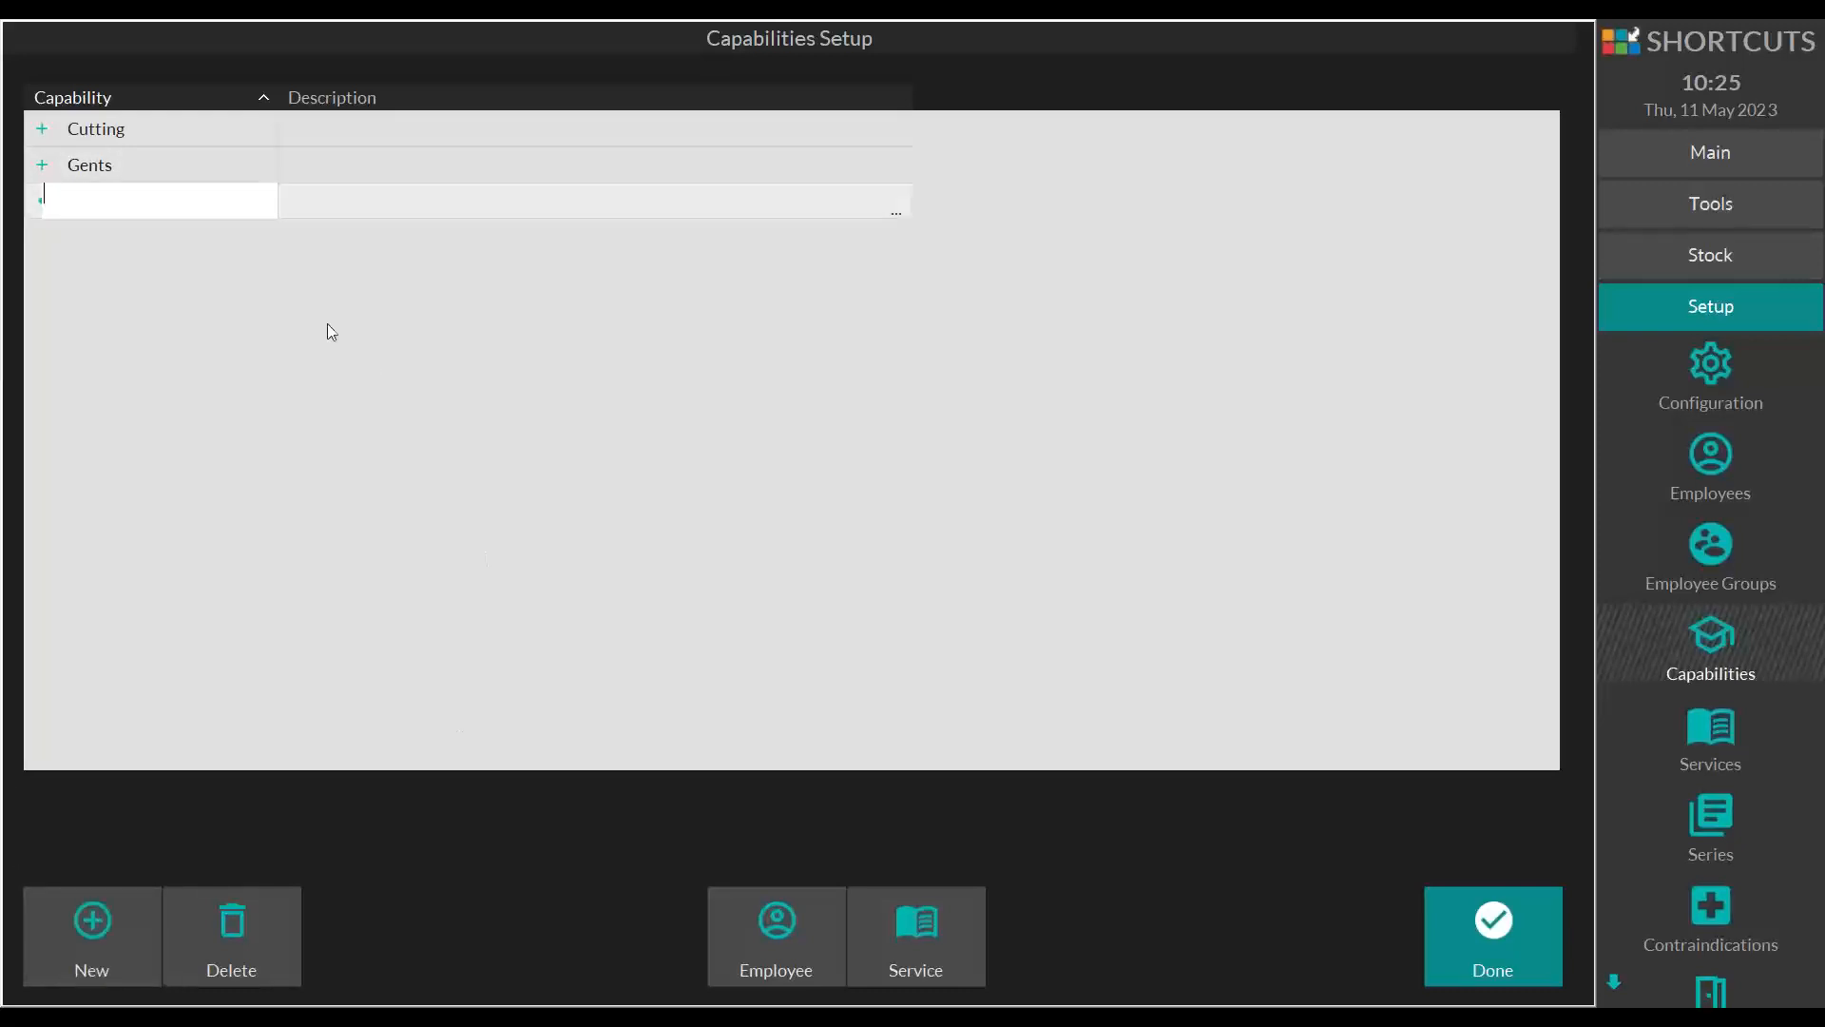
{"action": "type", "text": "Colouring"}
{"action": "left_click", "coordinate": [917, 924]}
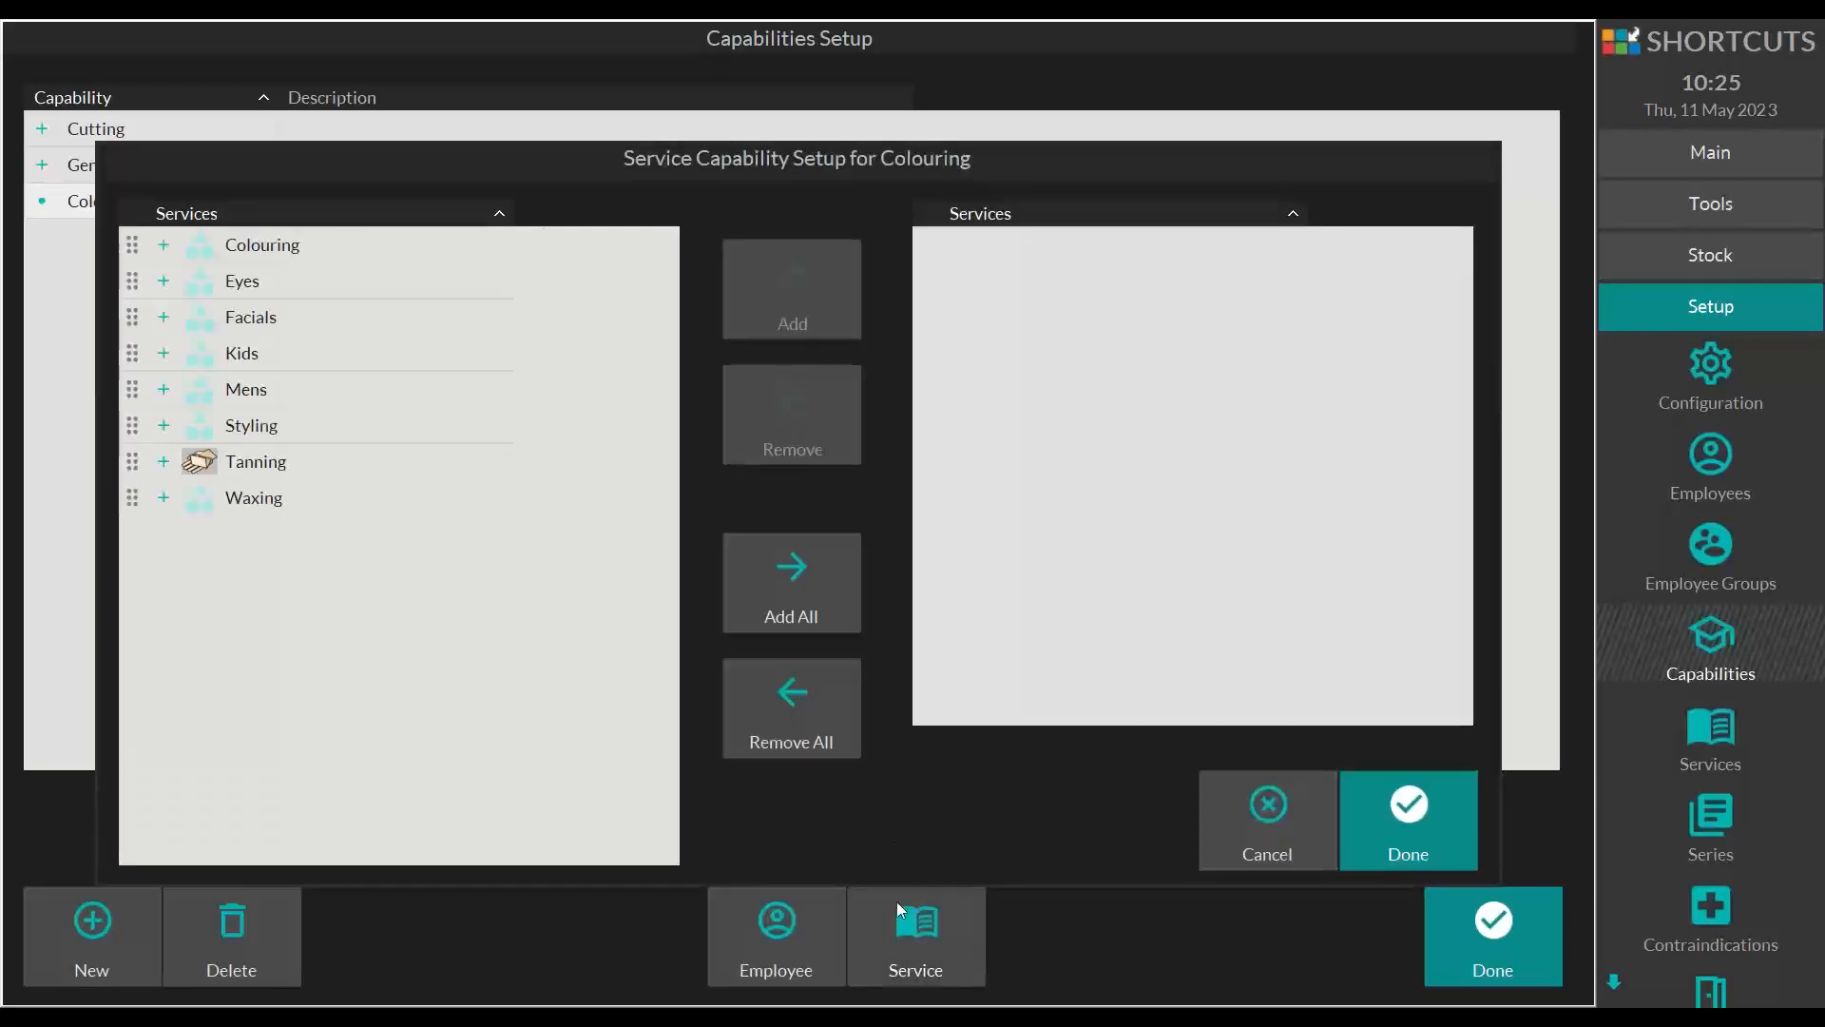
{"action": "left_click", "coordinate": [162, 245]}
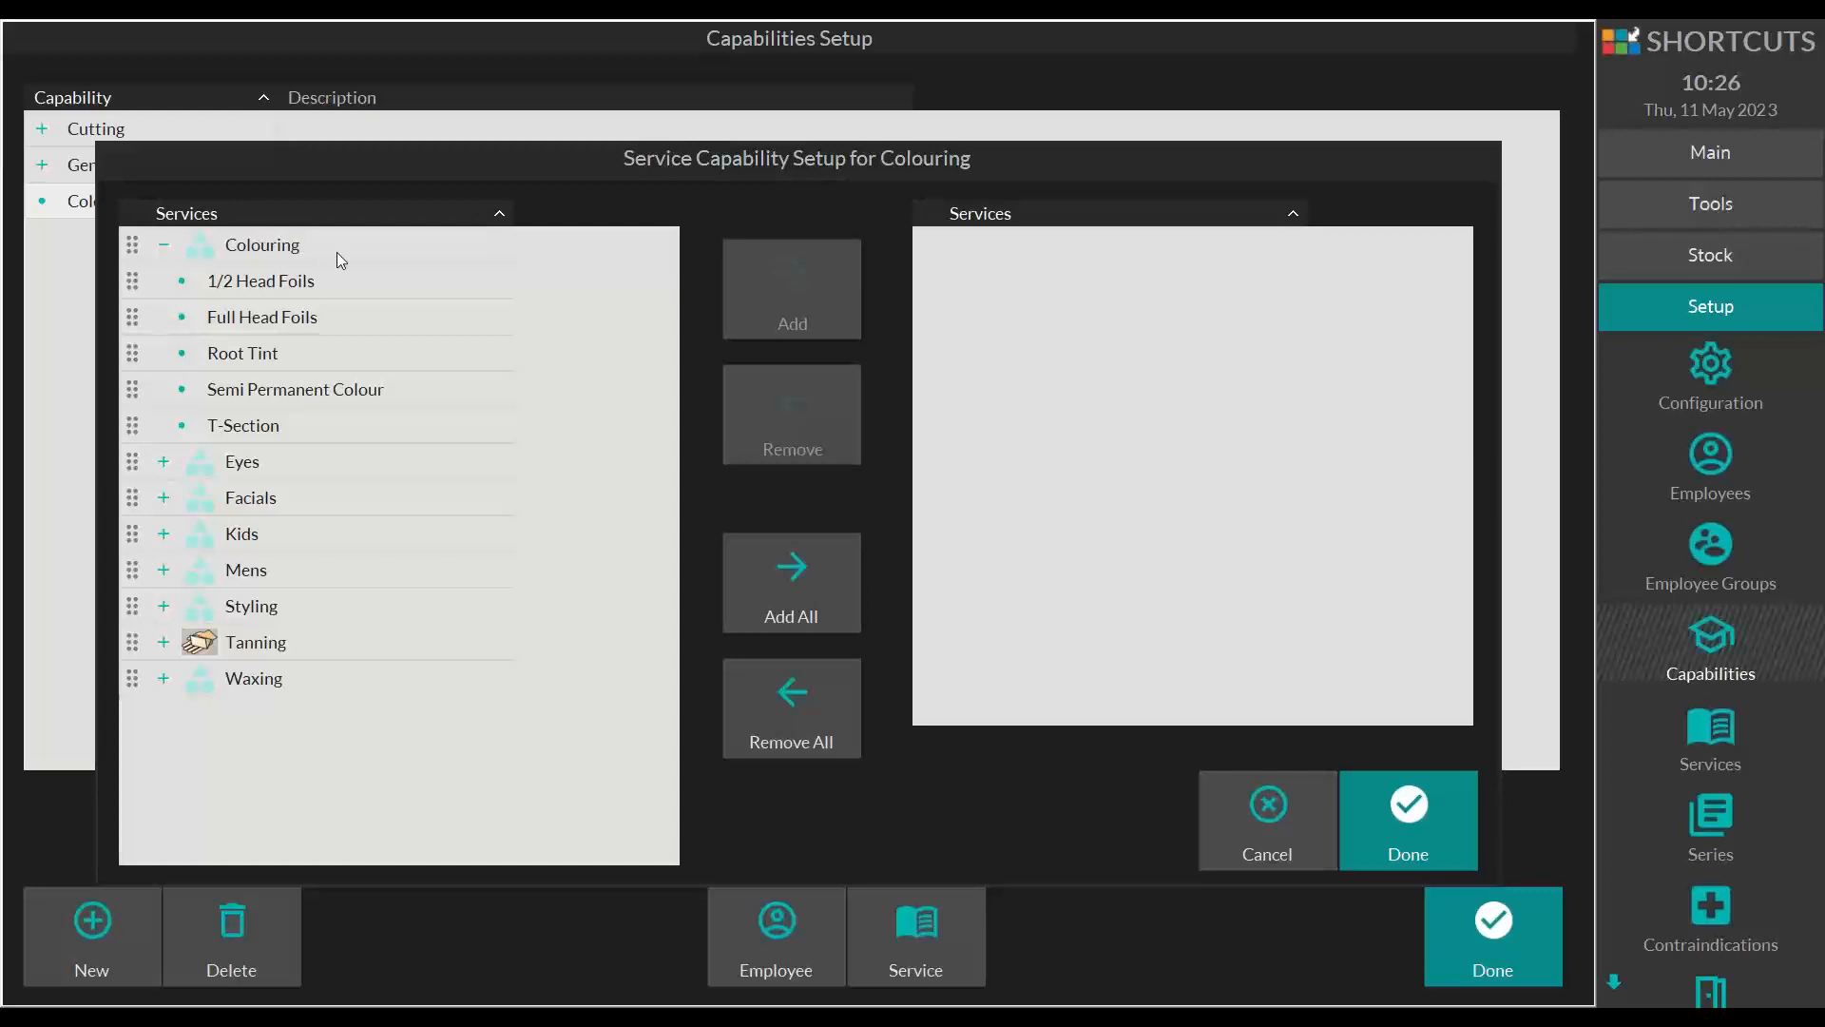
{"action": "left_click", "coordinate": [155, 351]}
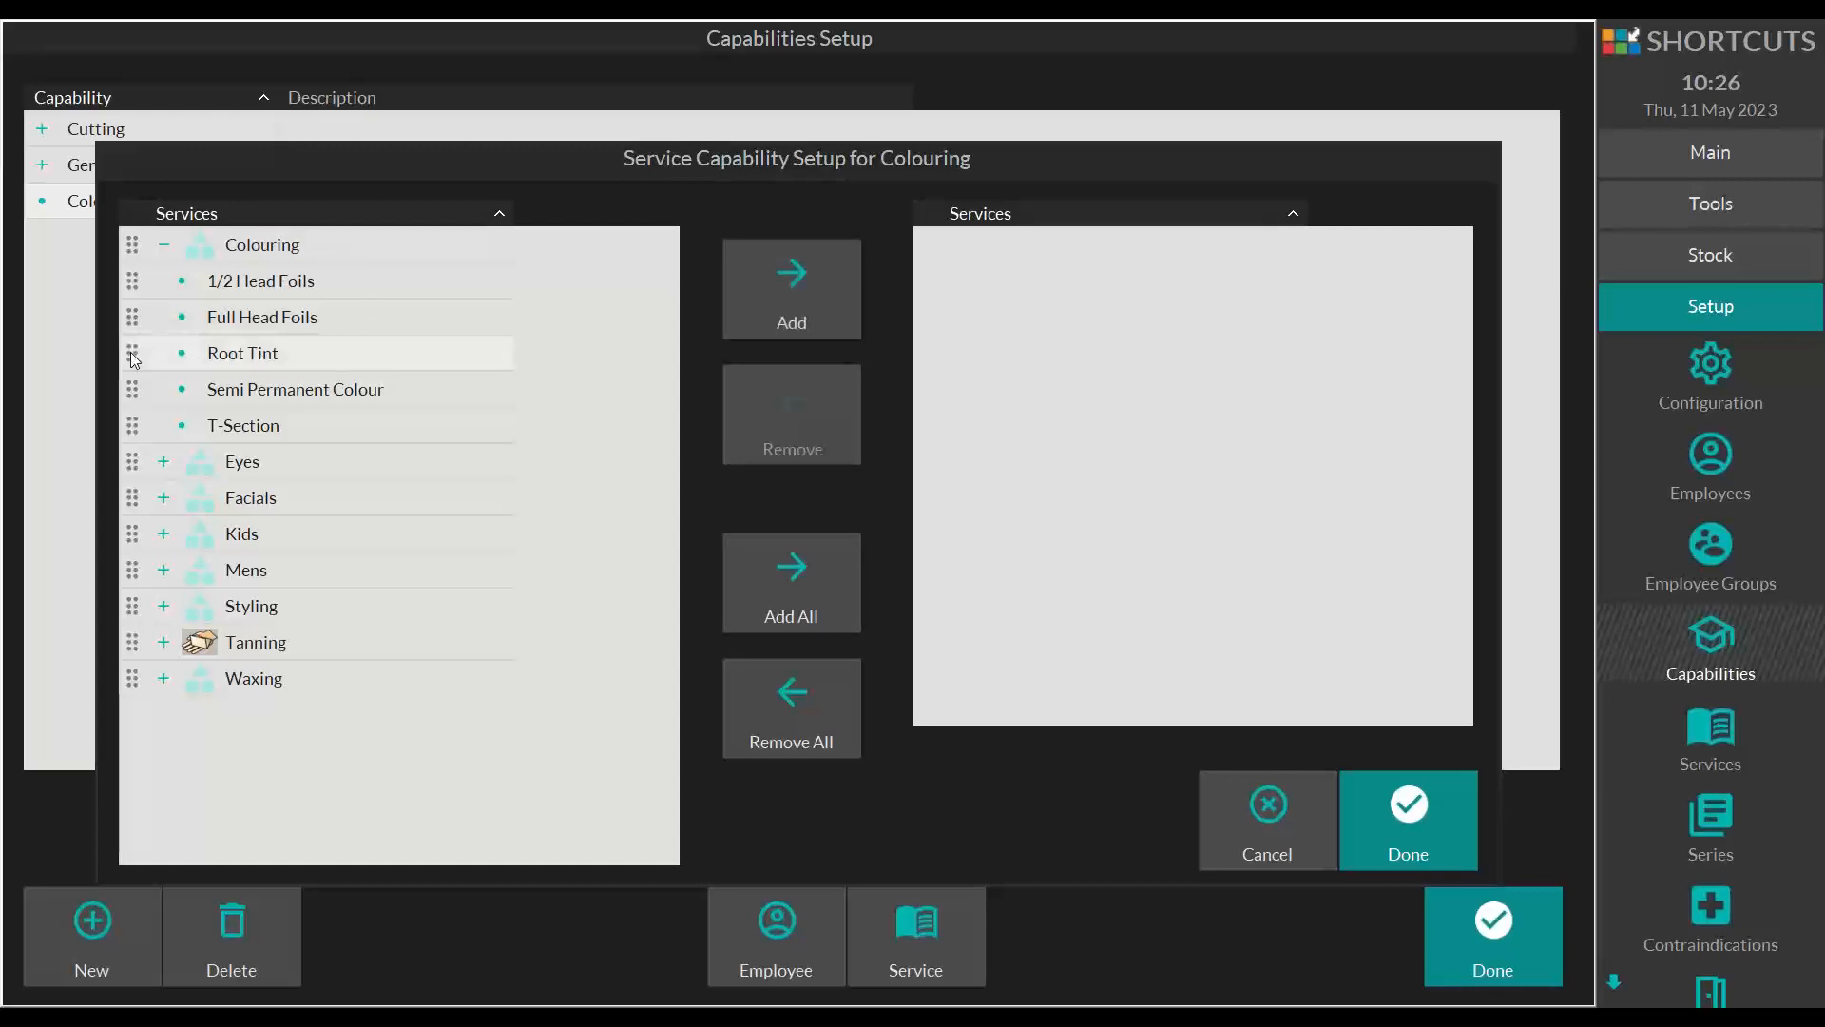
{"action": "left_click", "coordinate": [131, 386]}
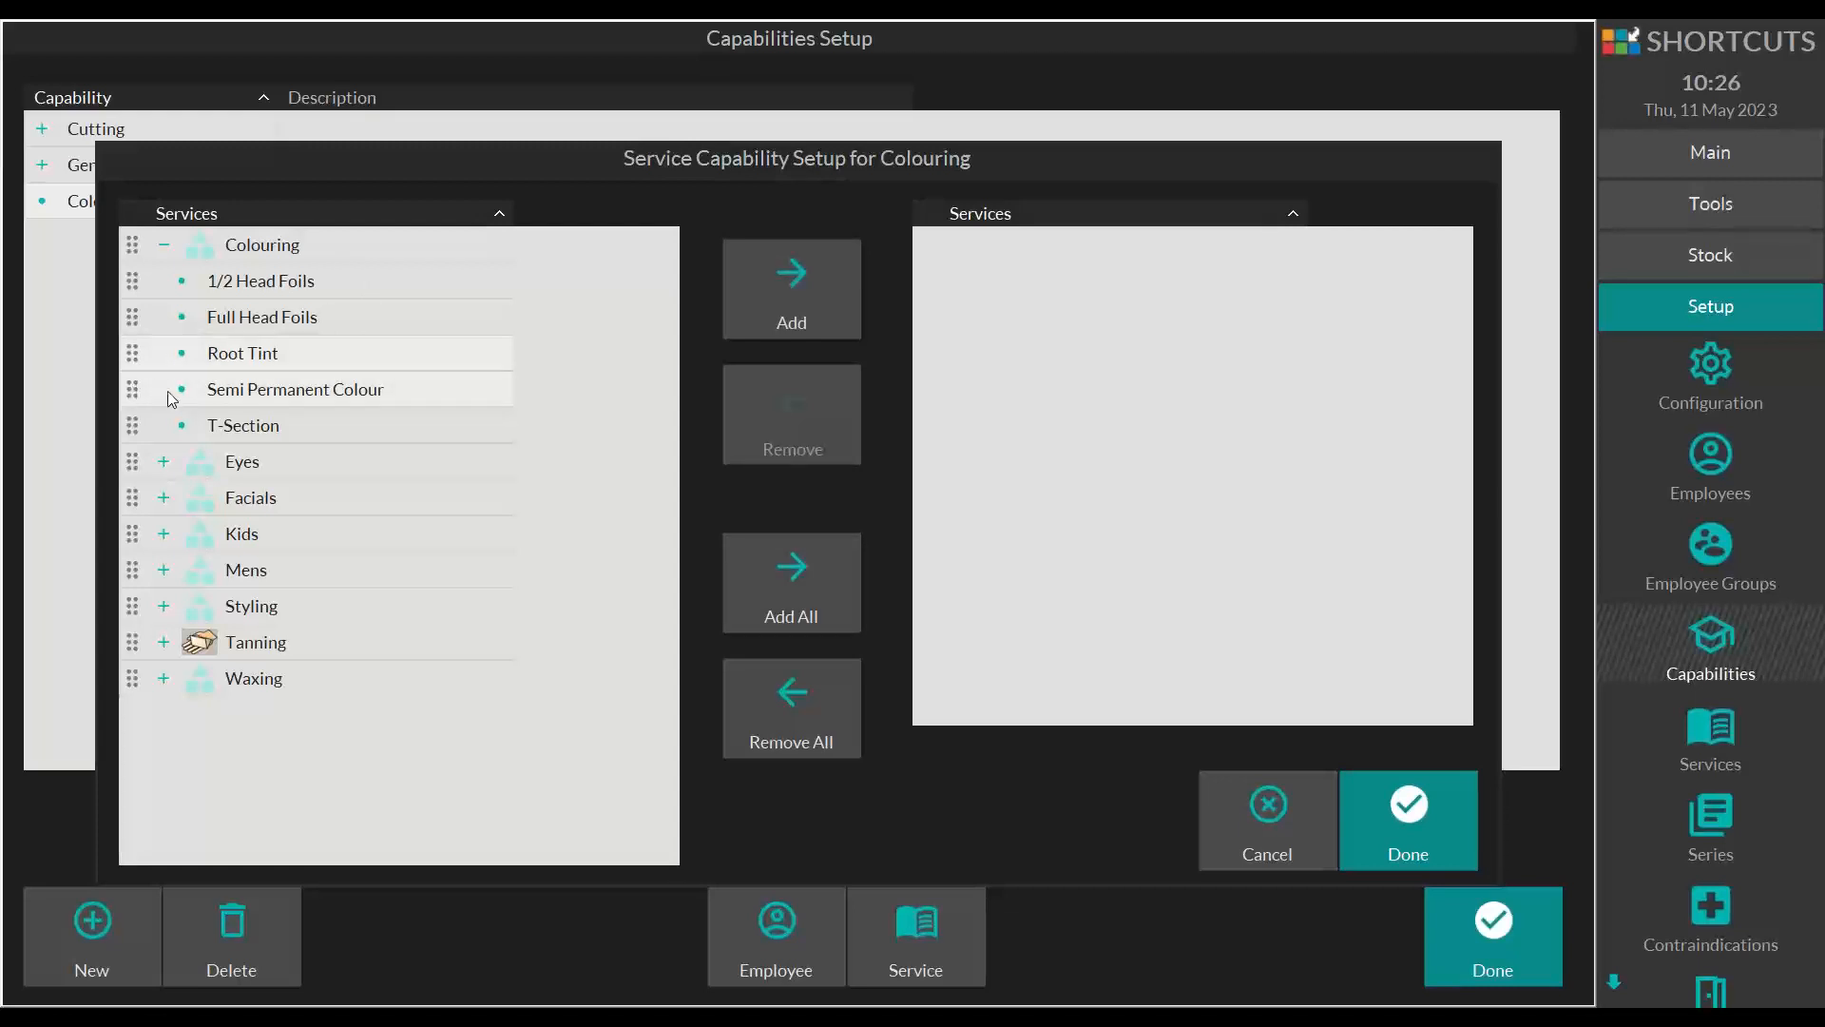
{"action": "left_click", "coordinate": [779, 271]}
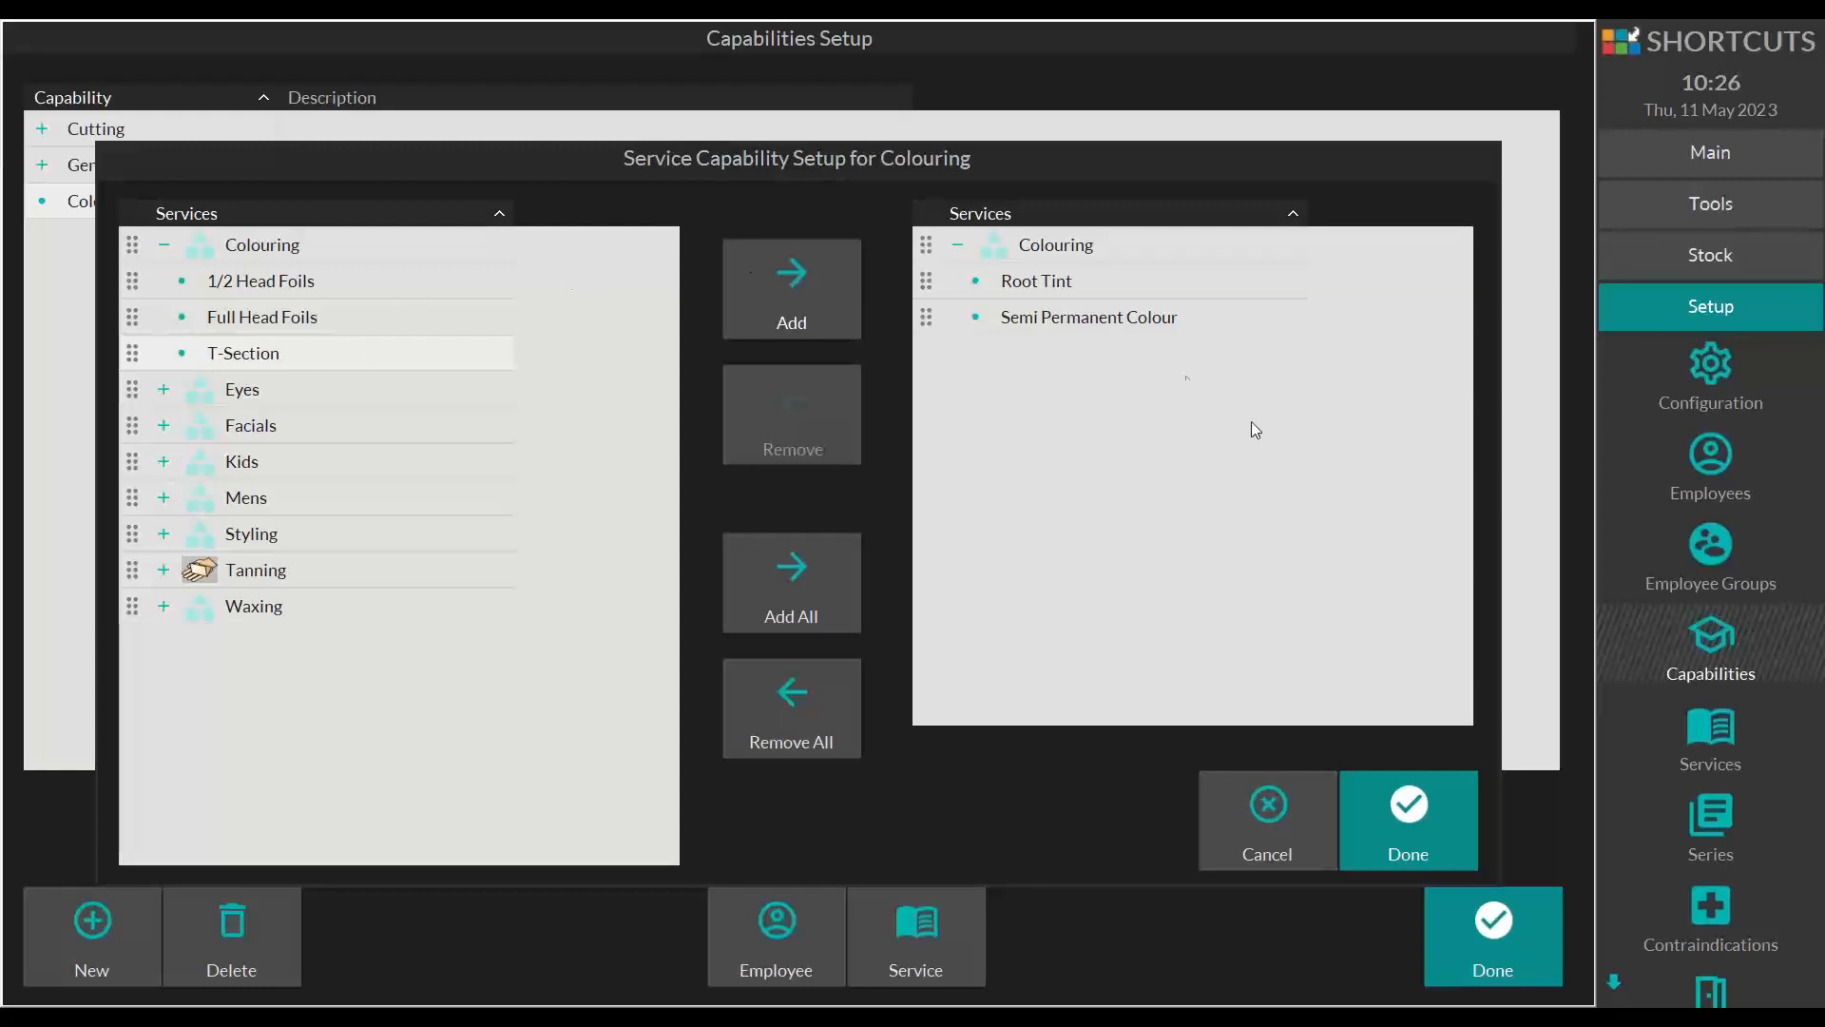
{"action": "left_click", "coordinate": [1400, 835]}
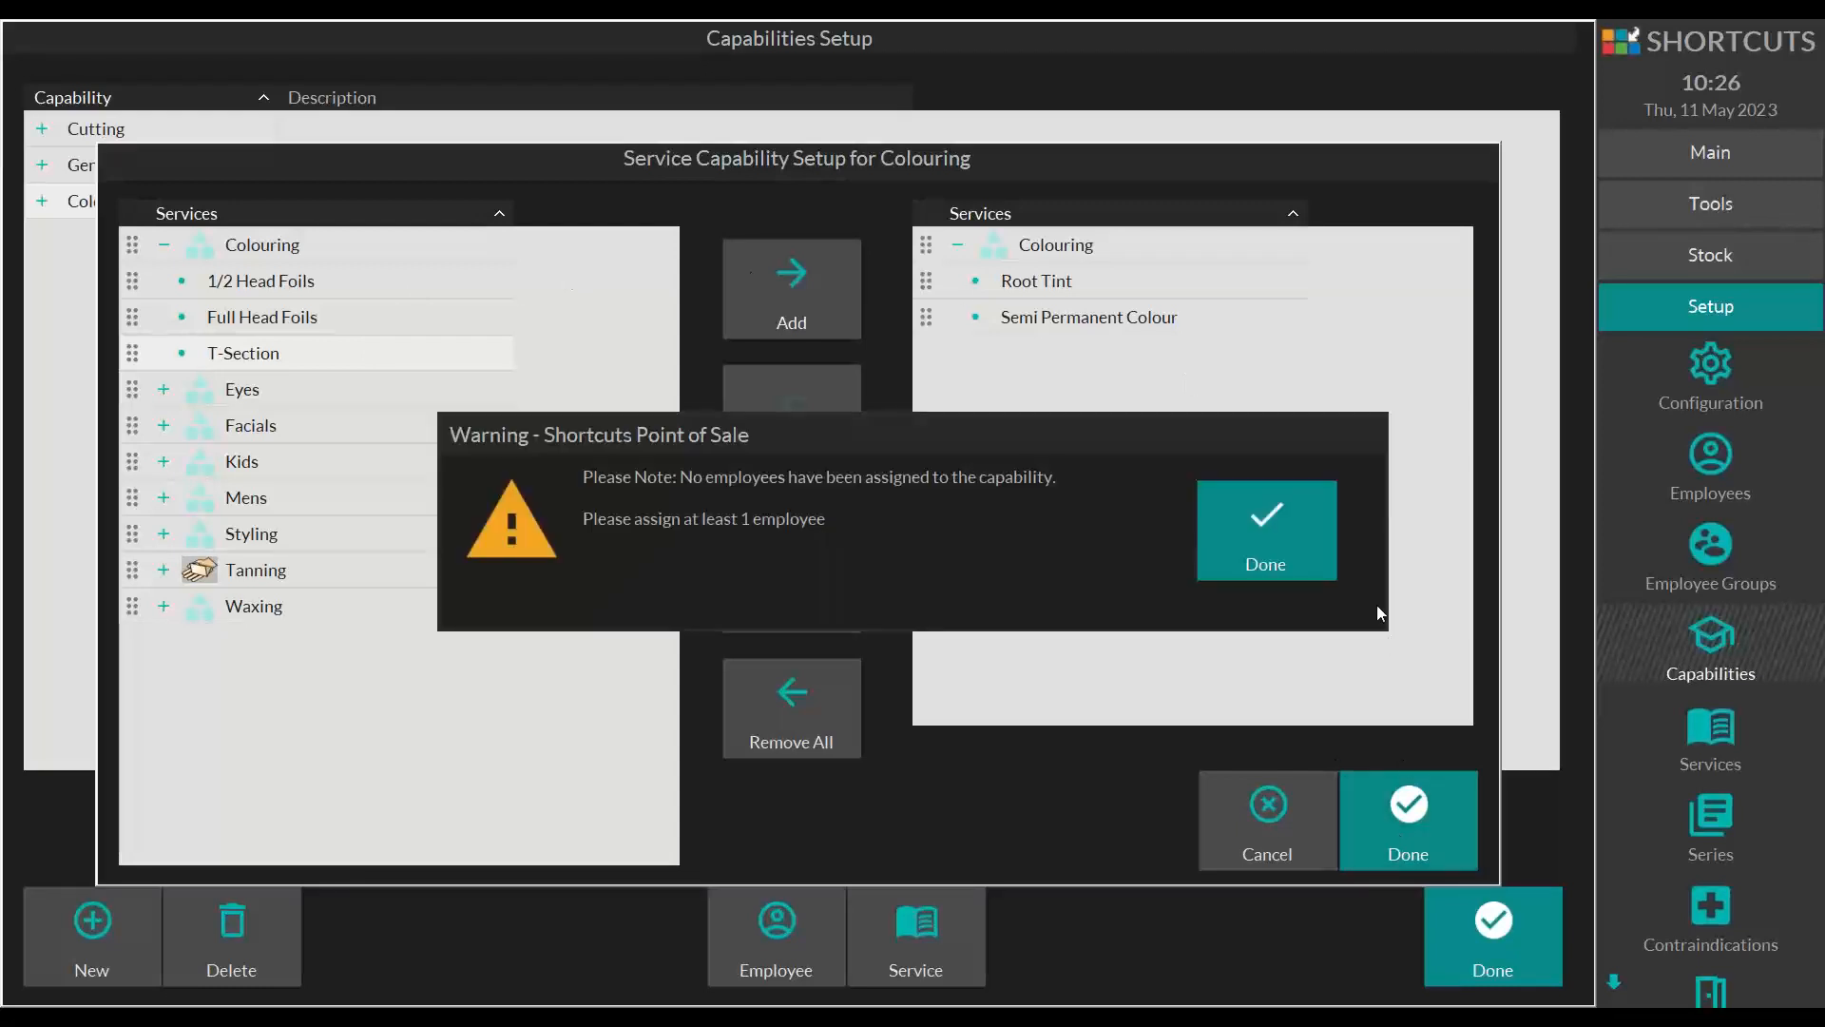
{"action": "left_click", "coordinate": [1292, 531]}
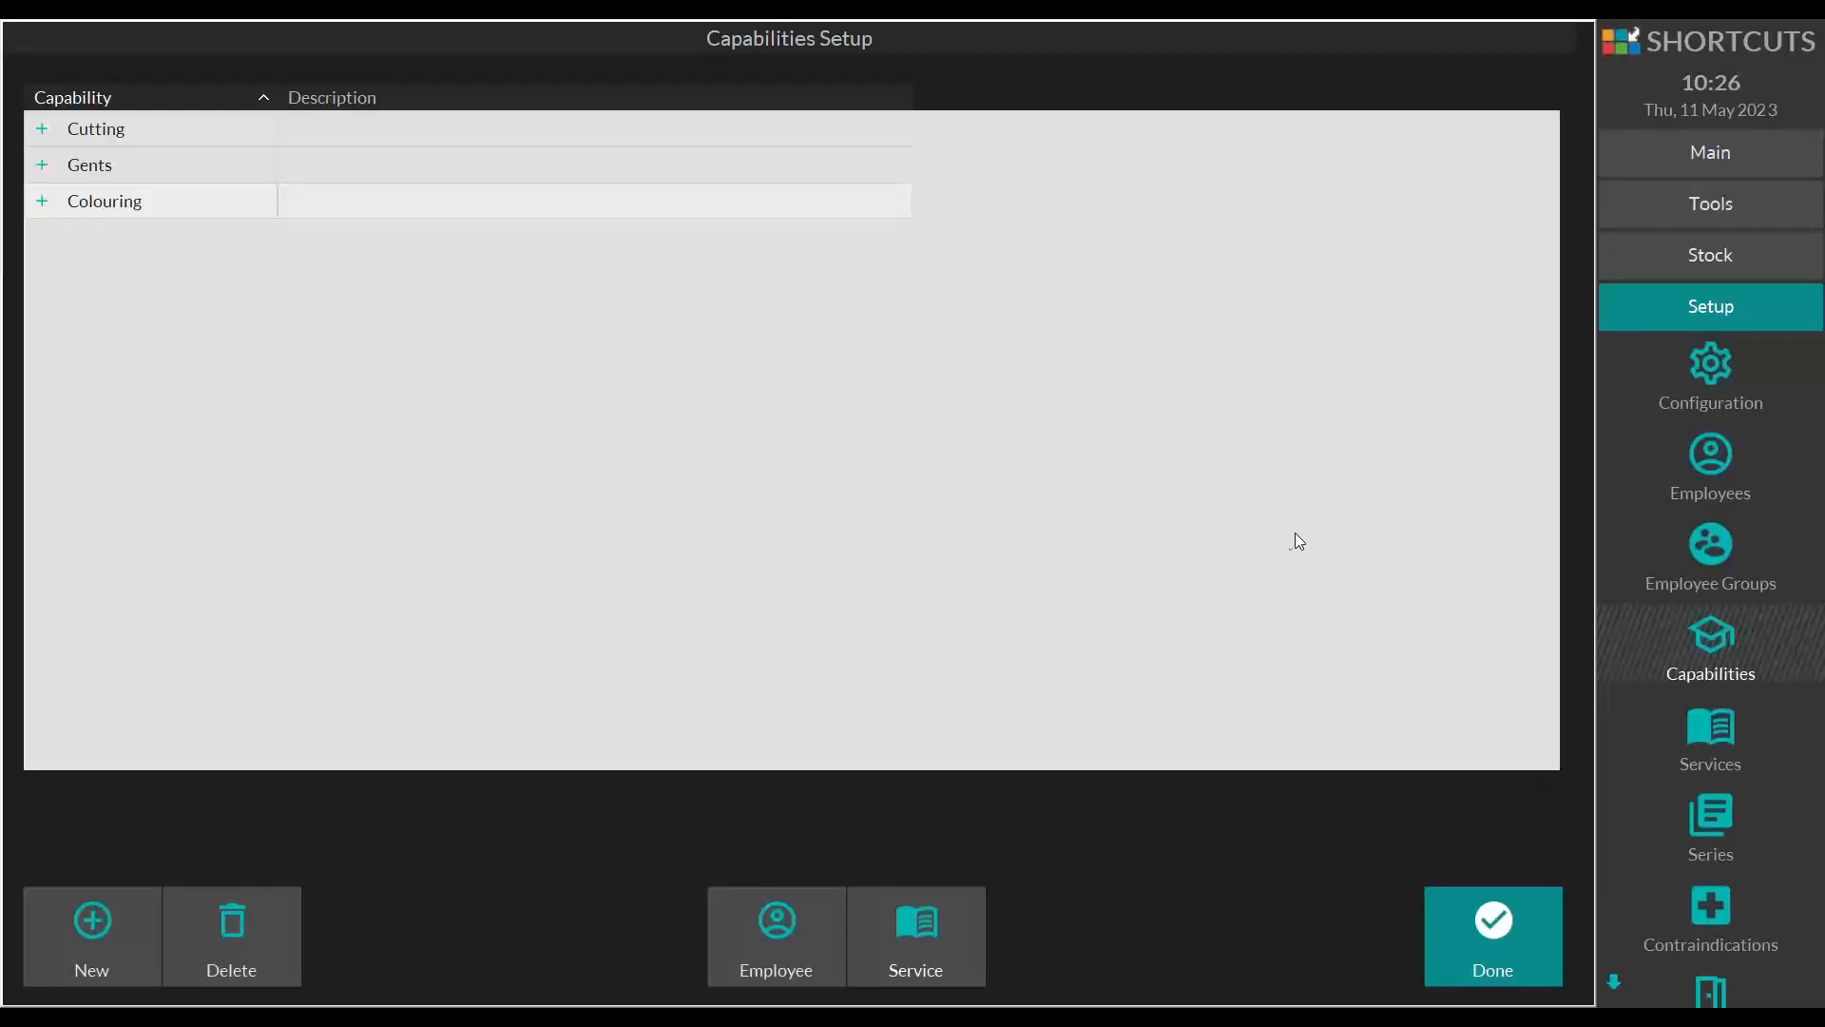
Step: Assign the first, second and fourth listed employees to the Colouring capability and accept the selection
{"action": "left_click", "coordinate": [797, 916]}
{"action": "left_click", "coordinate": [135, 249]}
{"action": "left_click", "coordinate": [131, 276]}
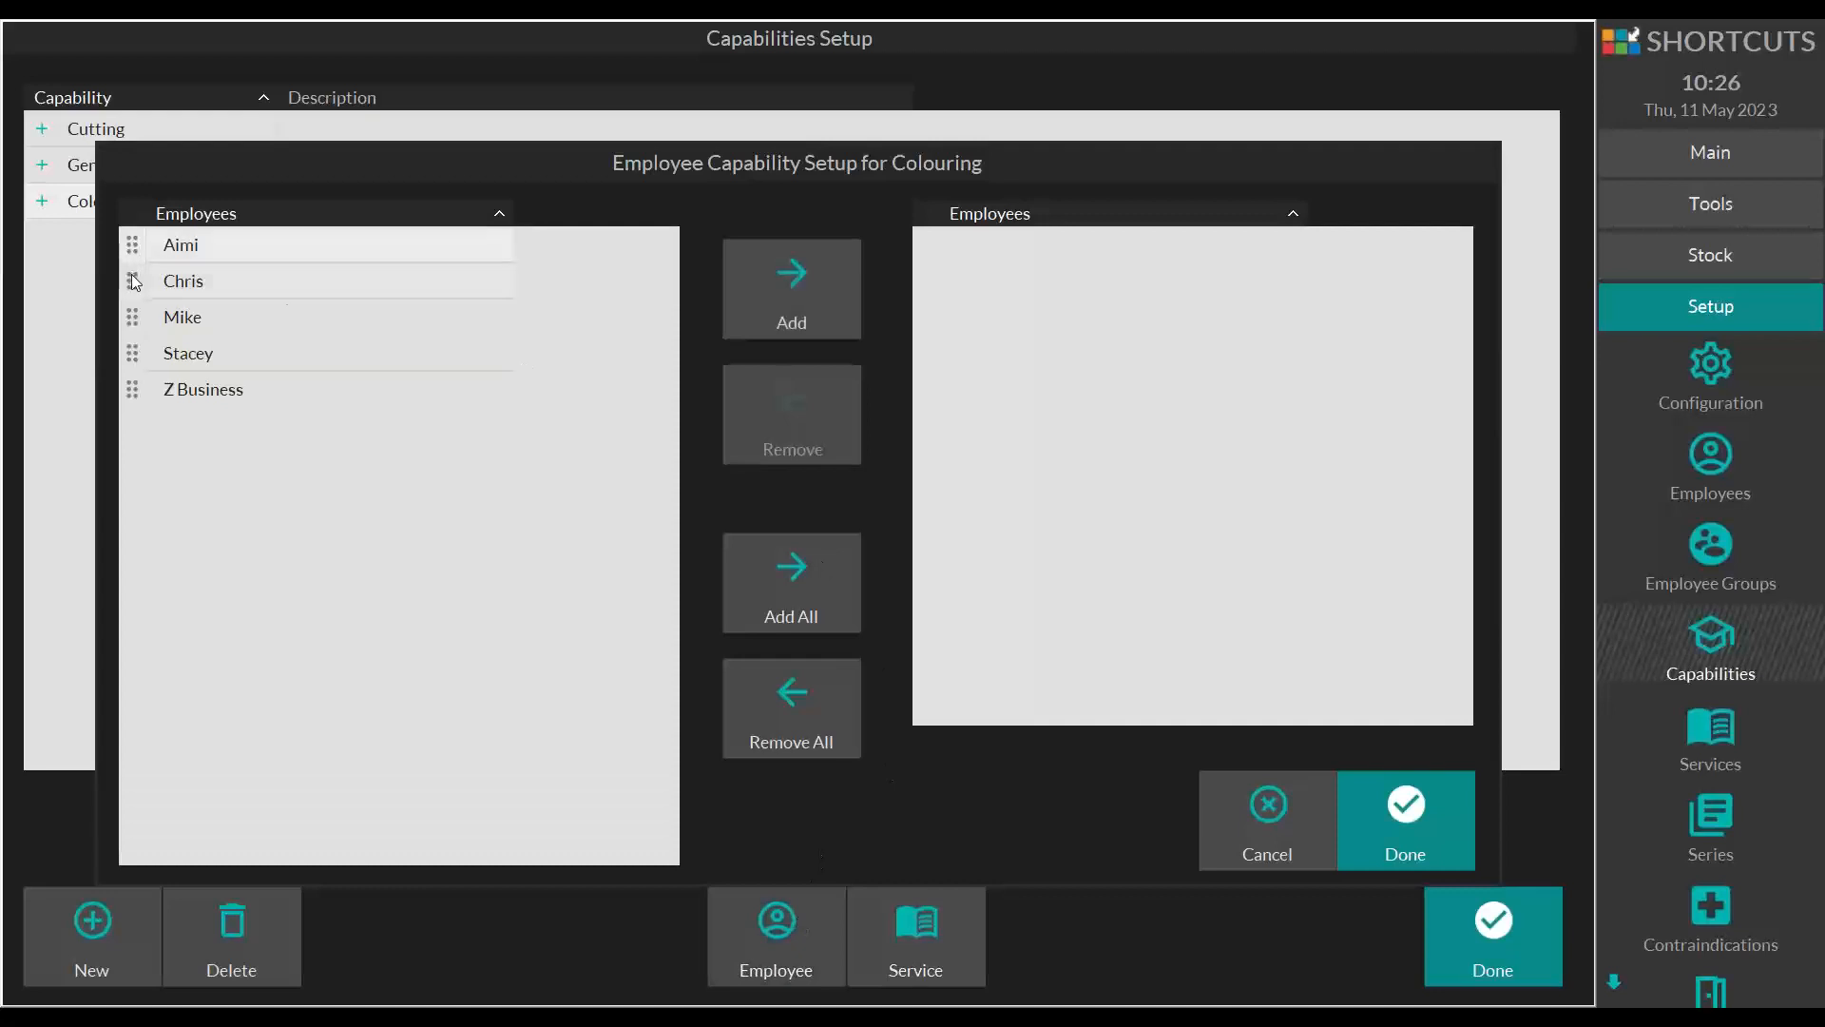
{"action": "left_click", "coordinate": [138, 344]}
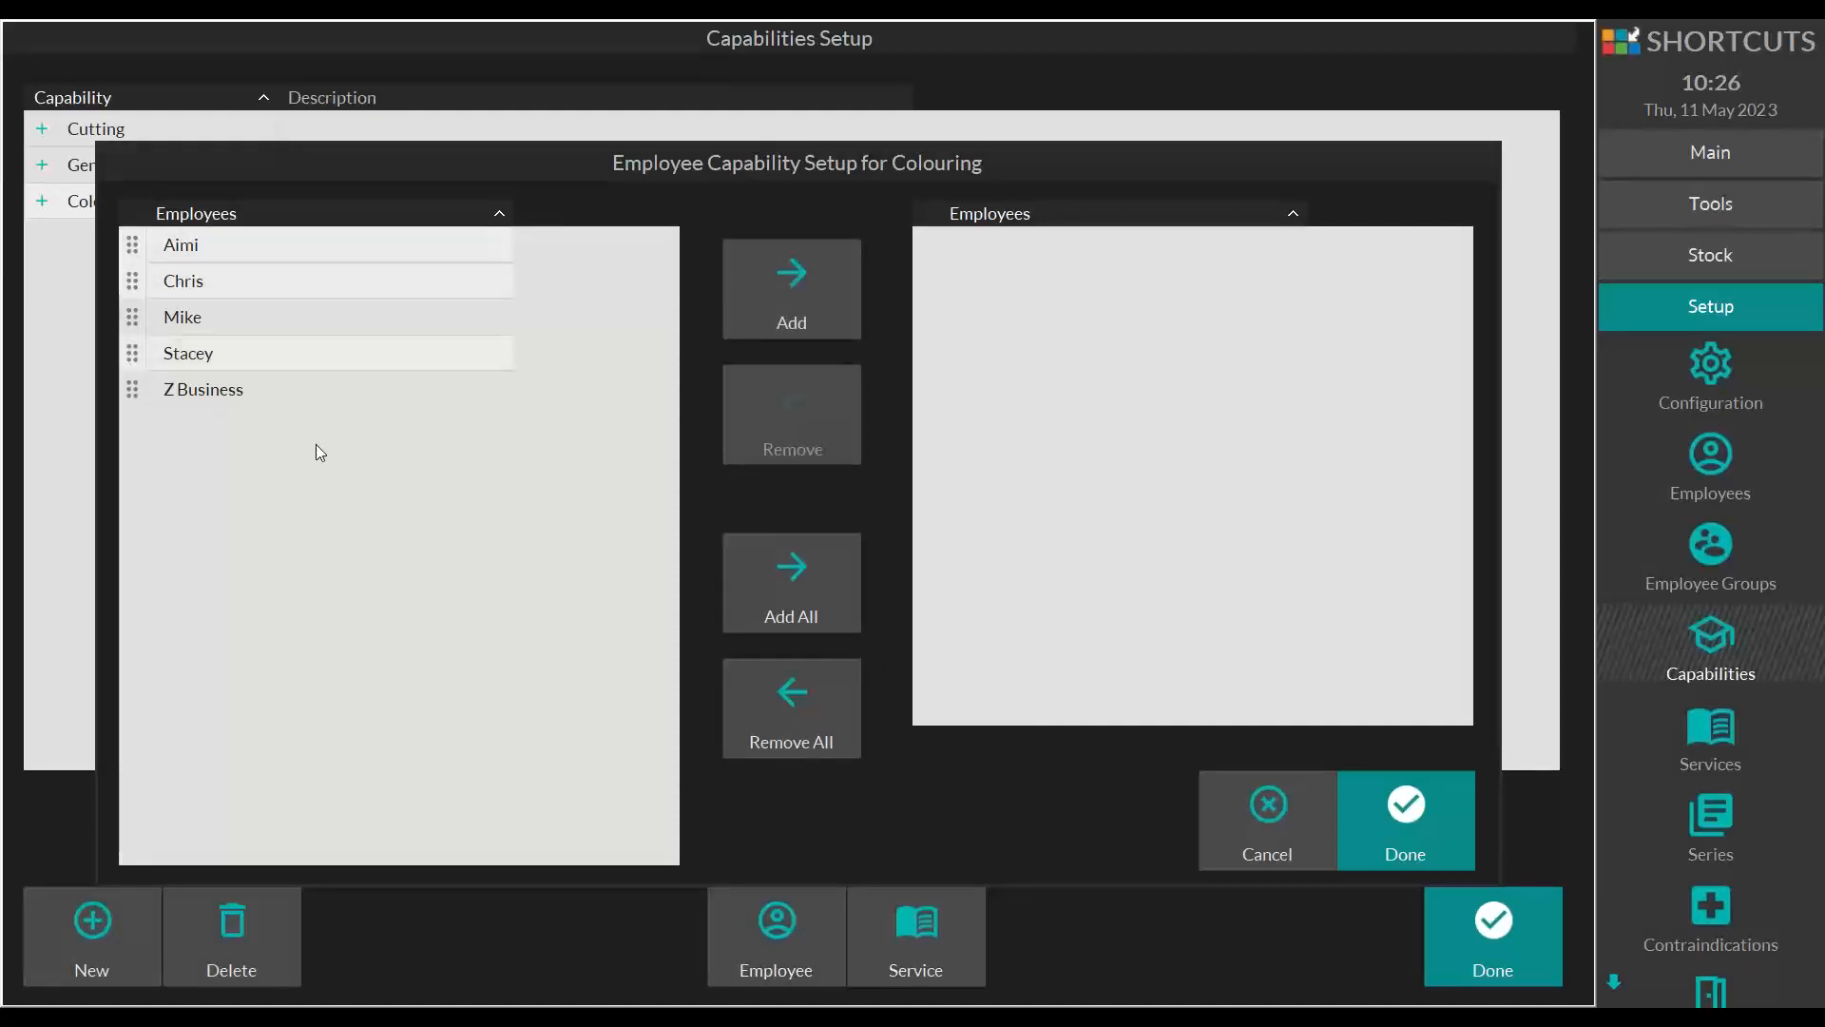
{"action": "left_click", "coordinate": [783, 297]}
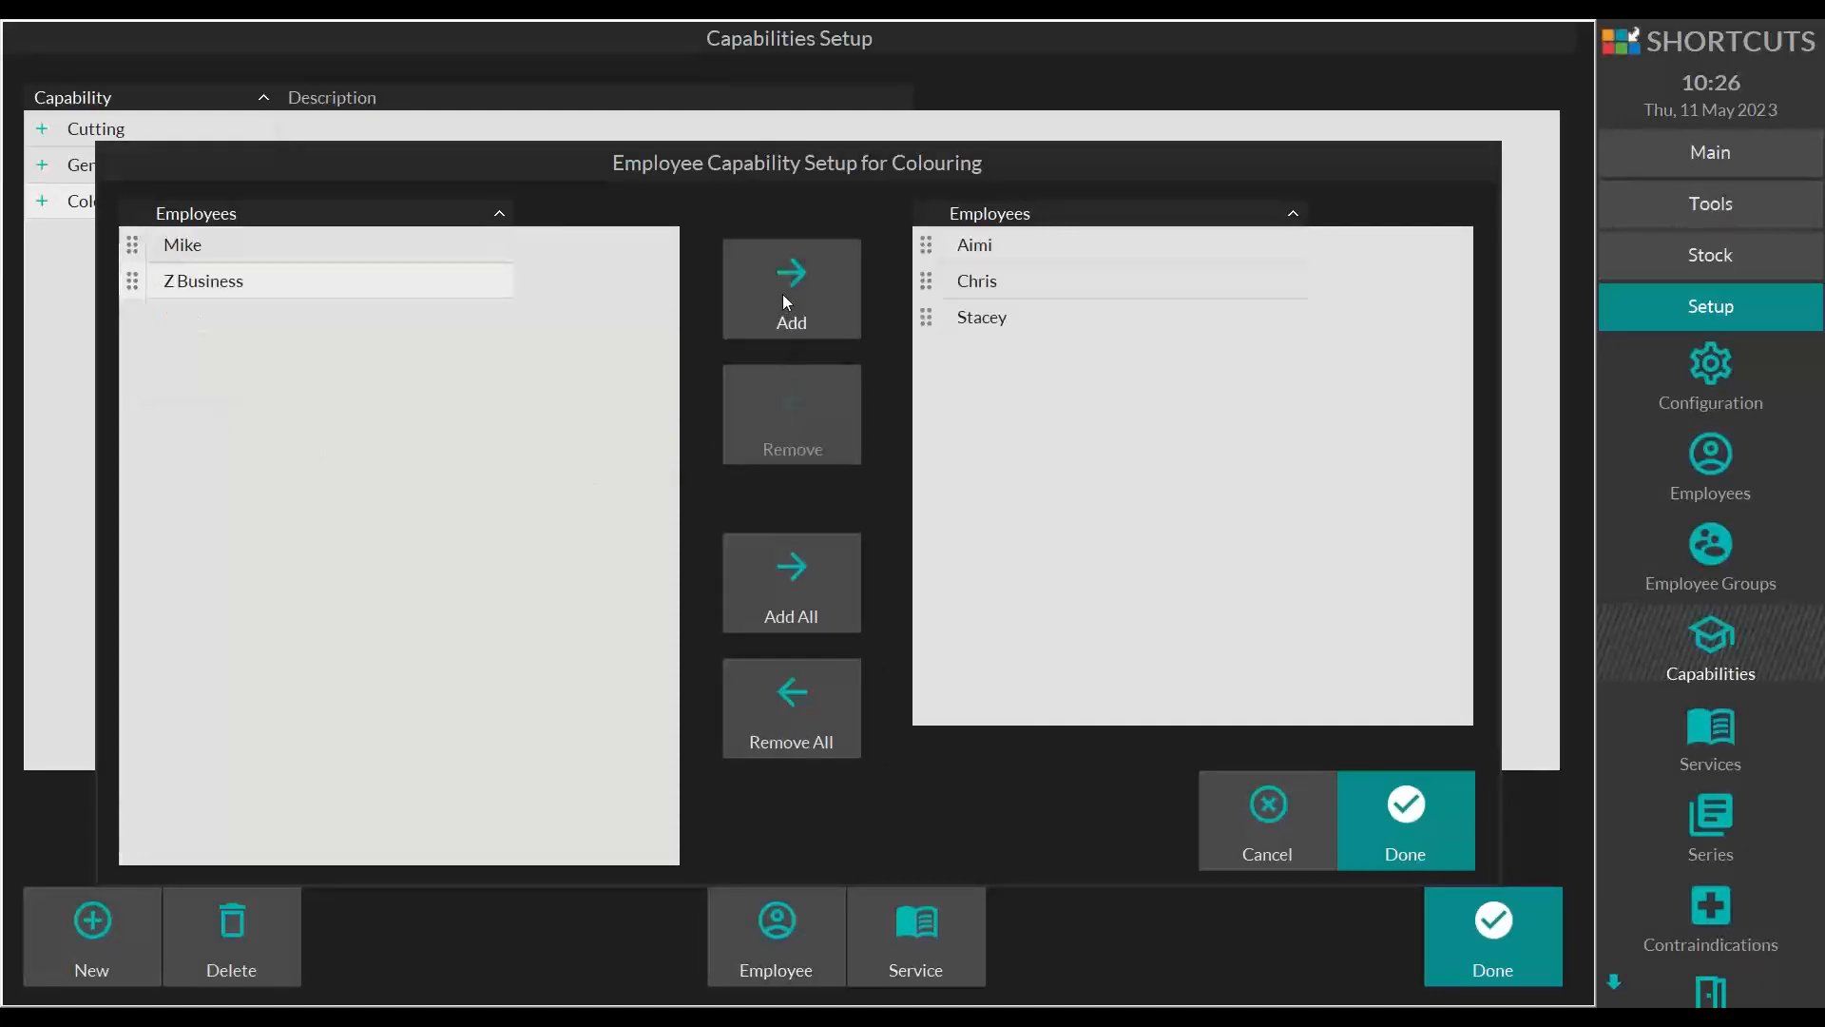
{"action": "left_click", "coordinate": [1377, 811]}
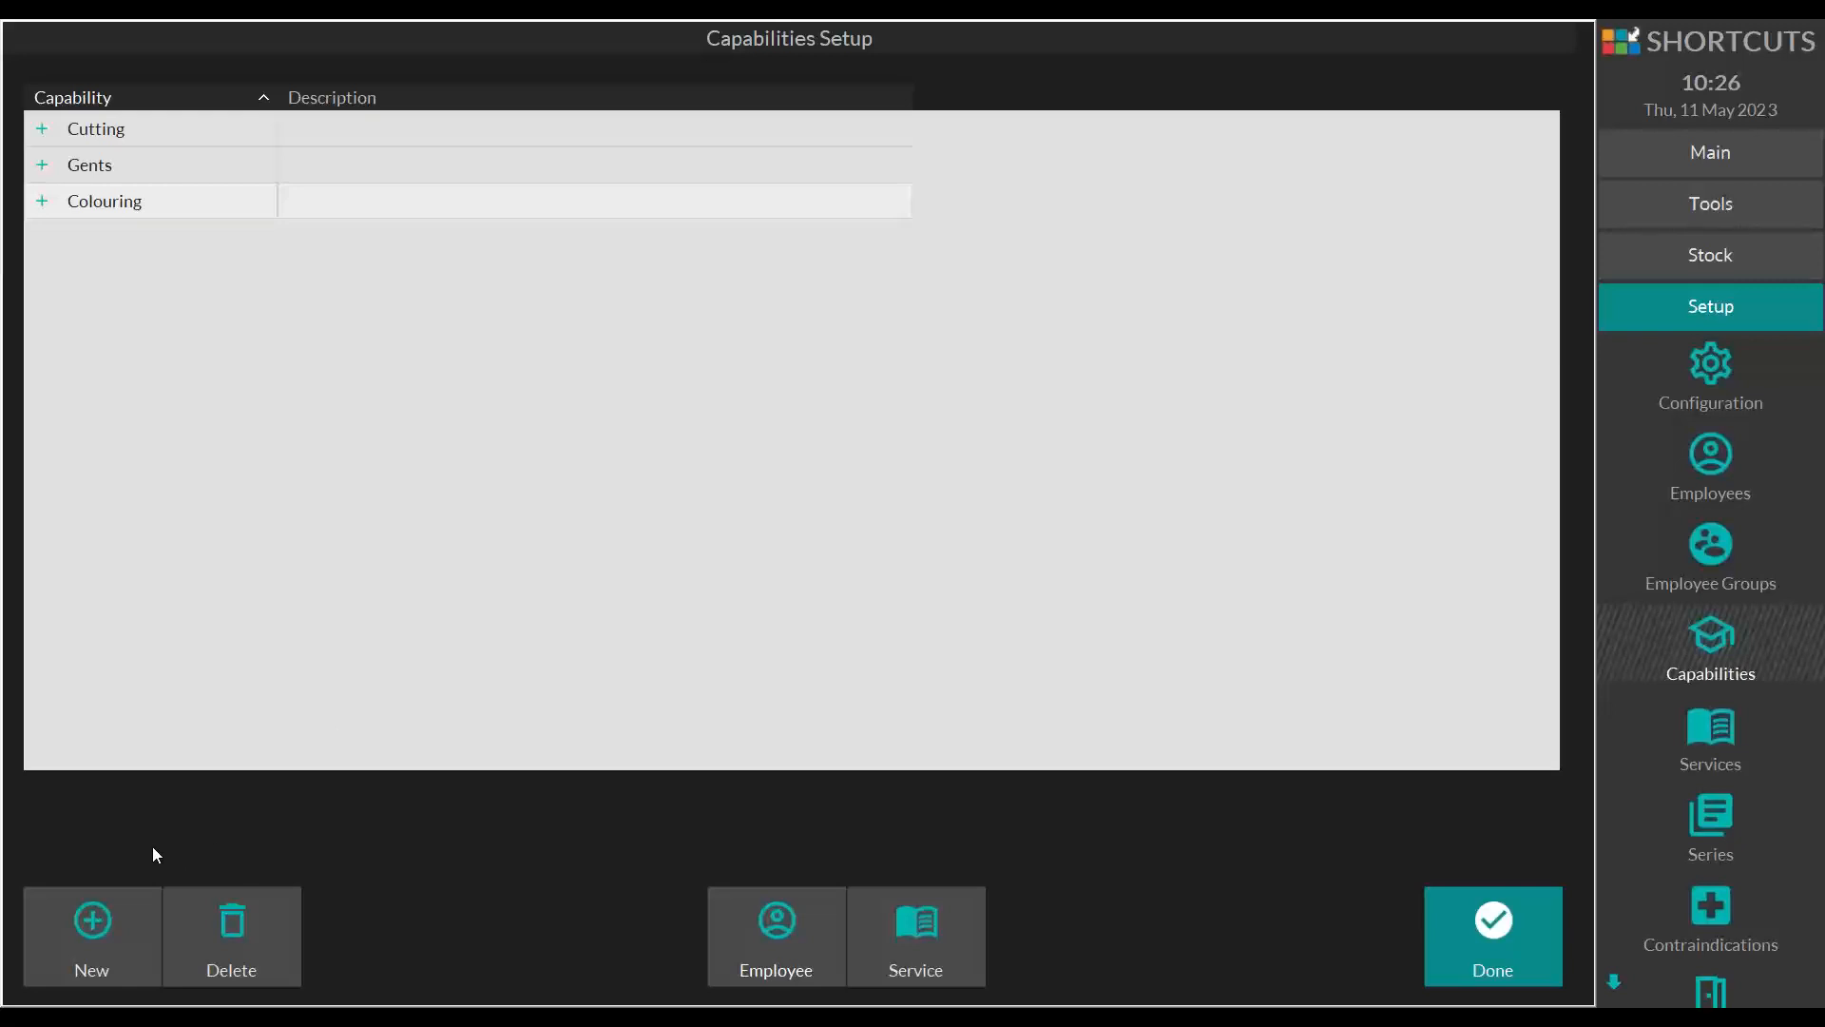
Step: Add a capability named Foils/Highlights and assign the 1/2 Head Foils, Full Head Foils and T-Section services, accepting the missing-employee warning
{"action": "left_click", "coordinate": [95, 915]}
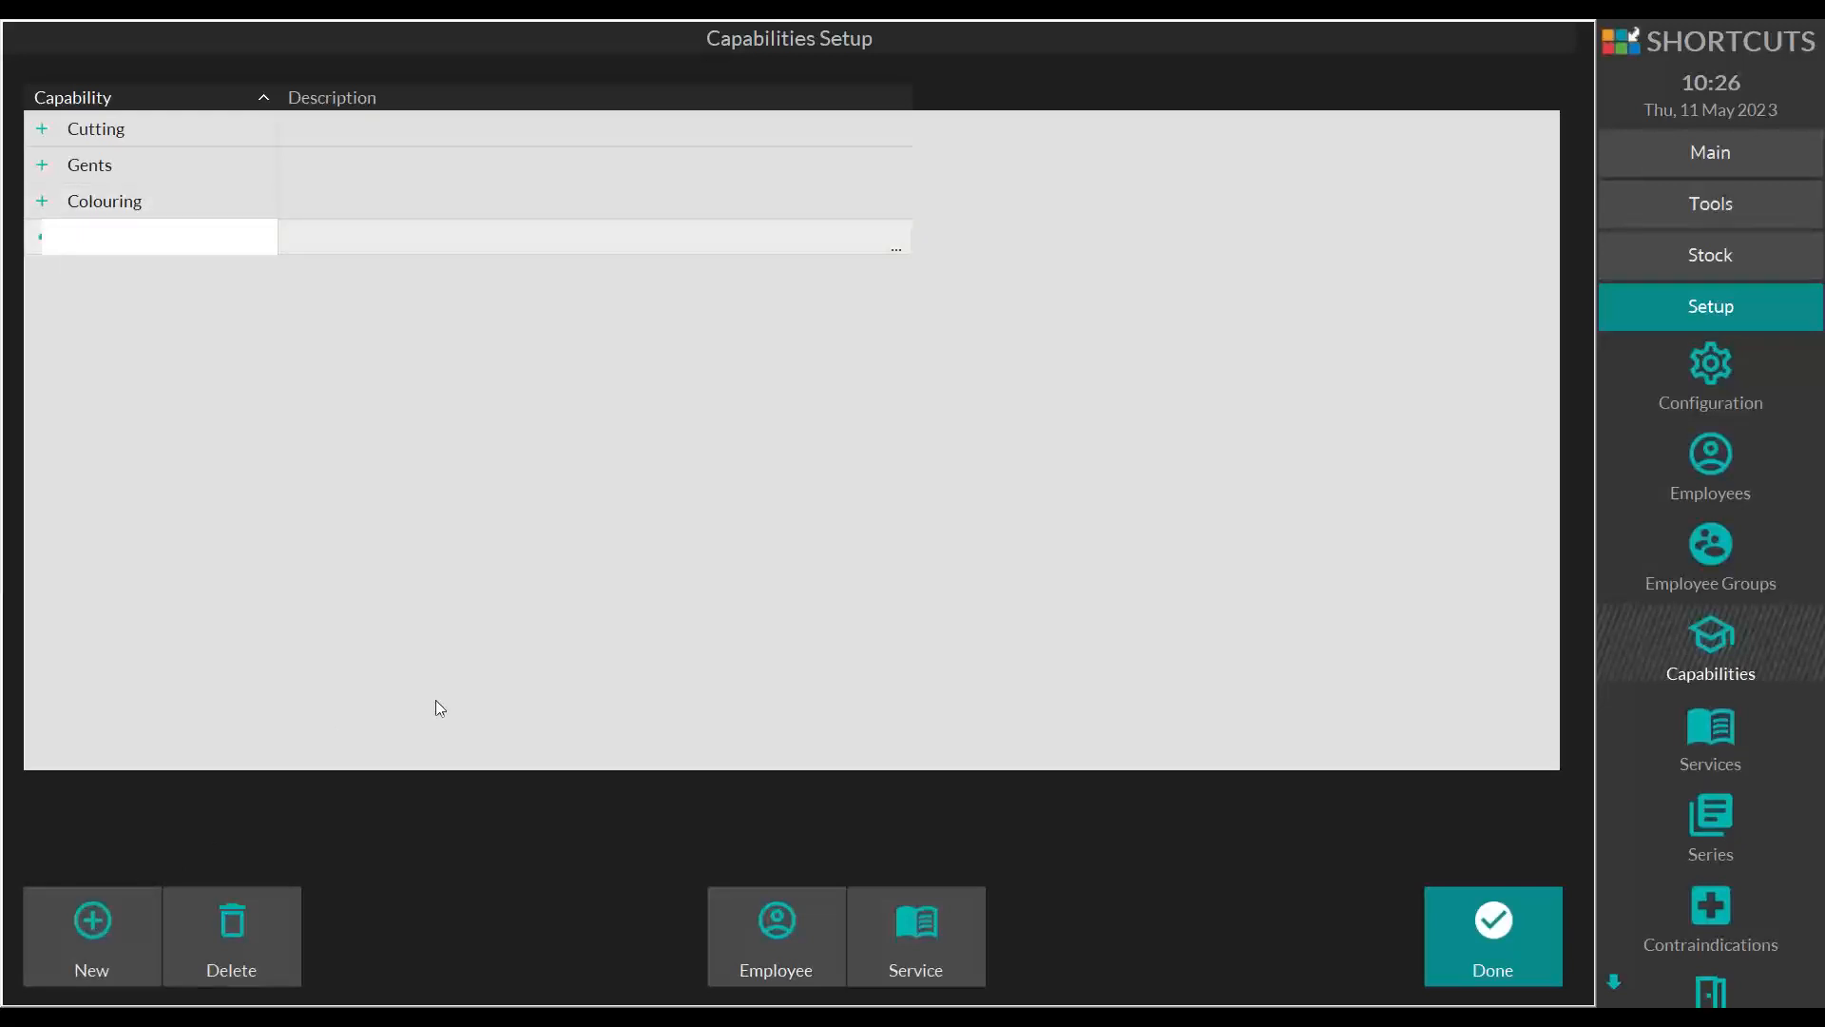
{"action": "type", "text": "Foils/Highlights"}
{"action": "left_click", "coordinate": [922, 927]}
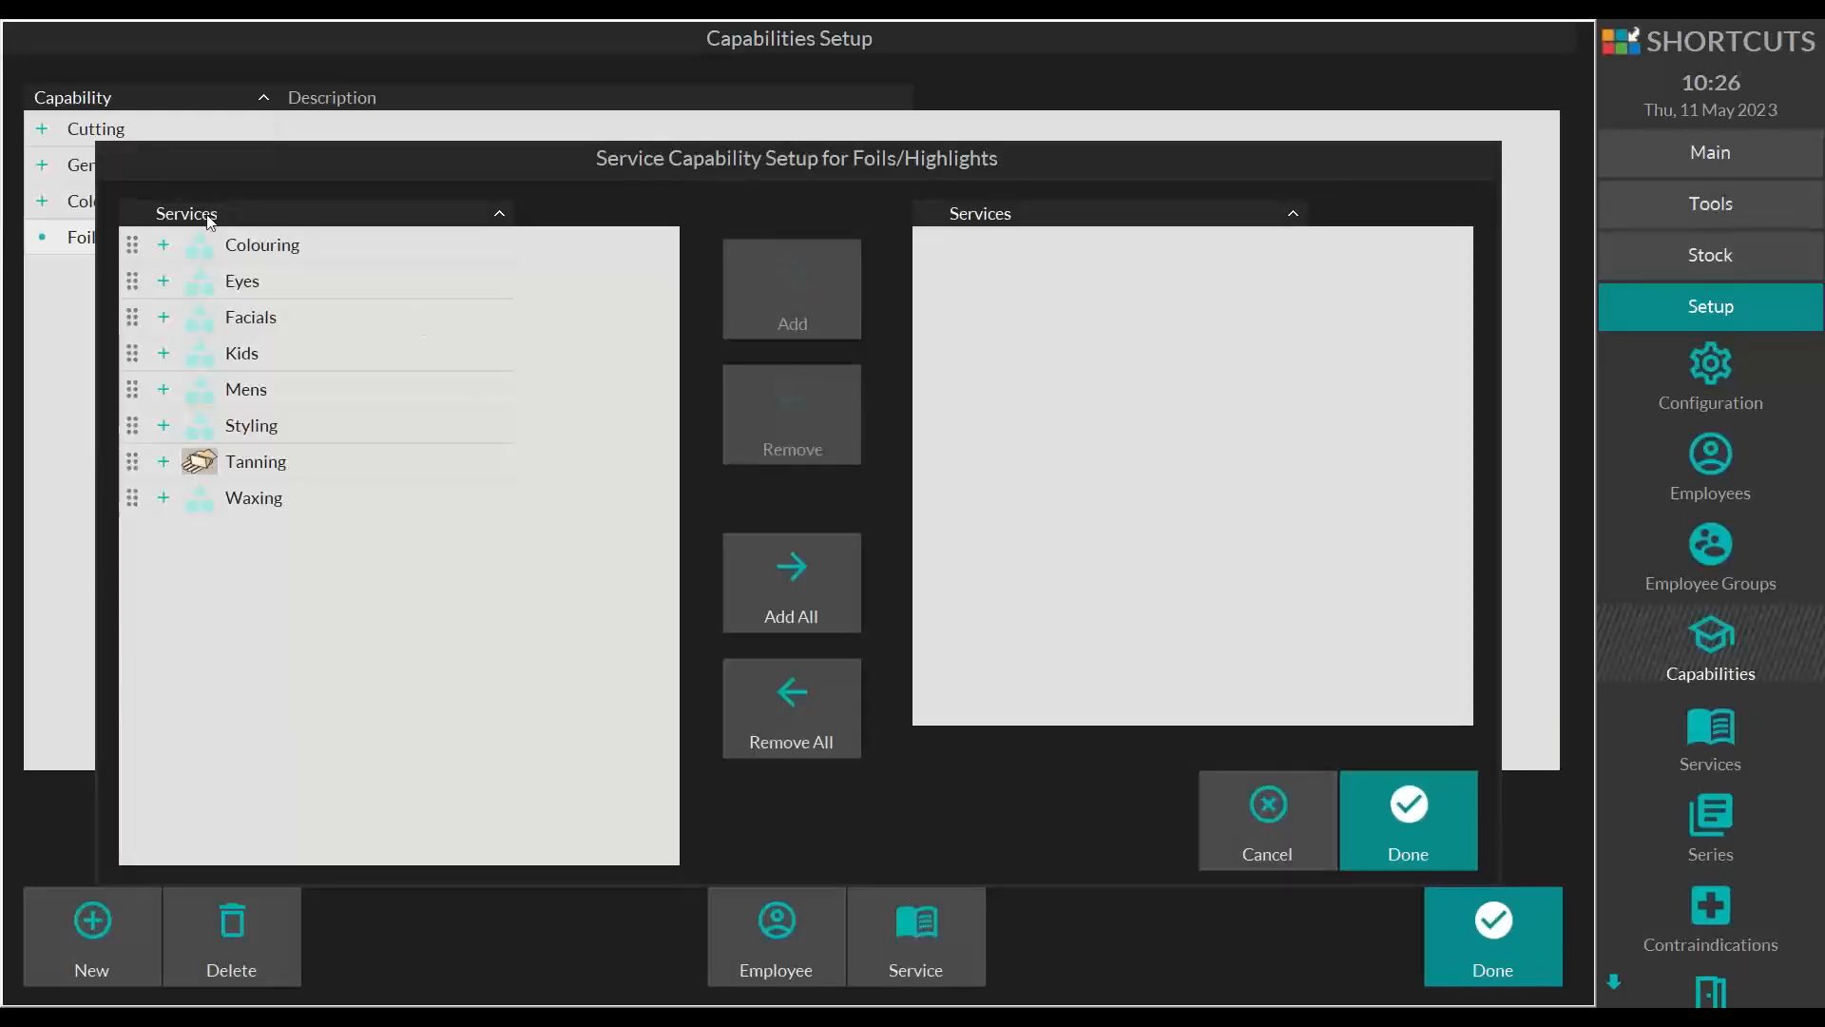
{"action": "left_click", "coordinate": [164, 243]}
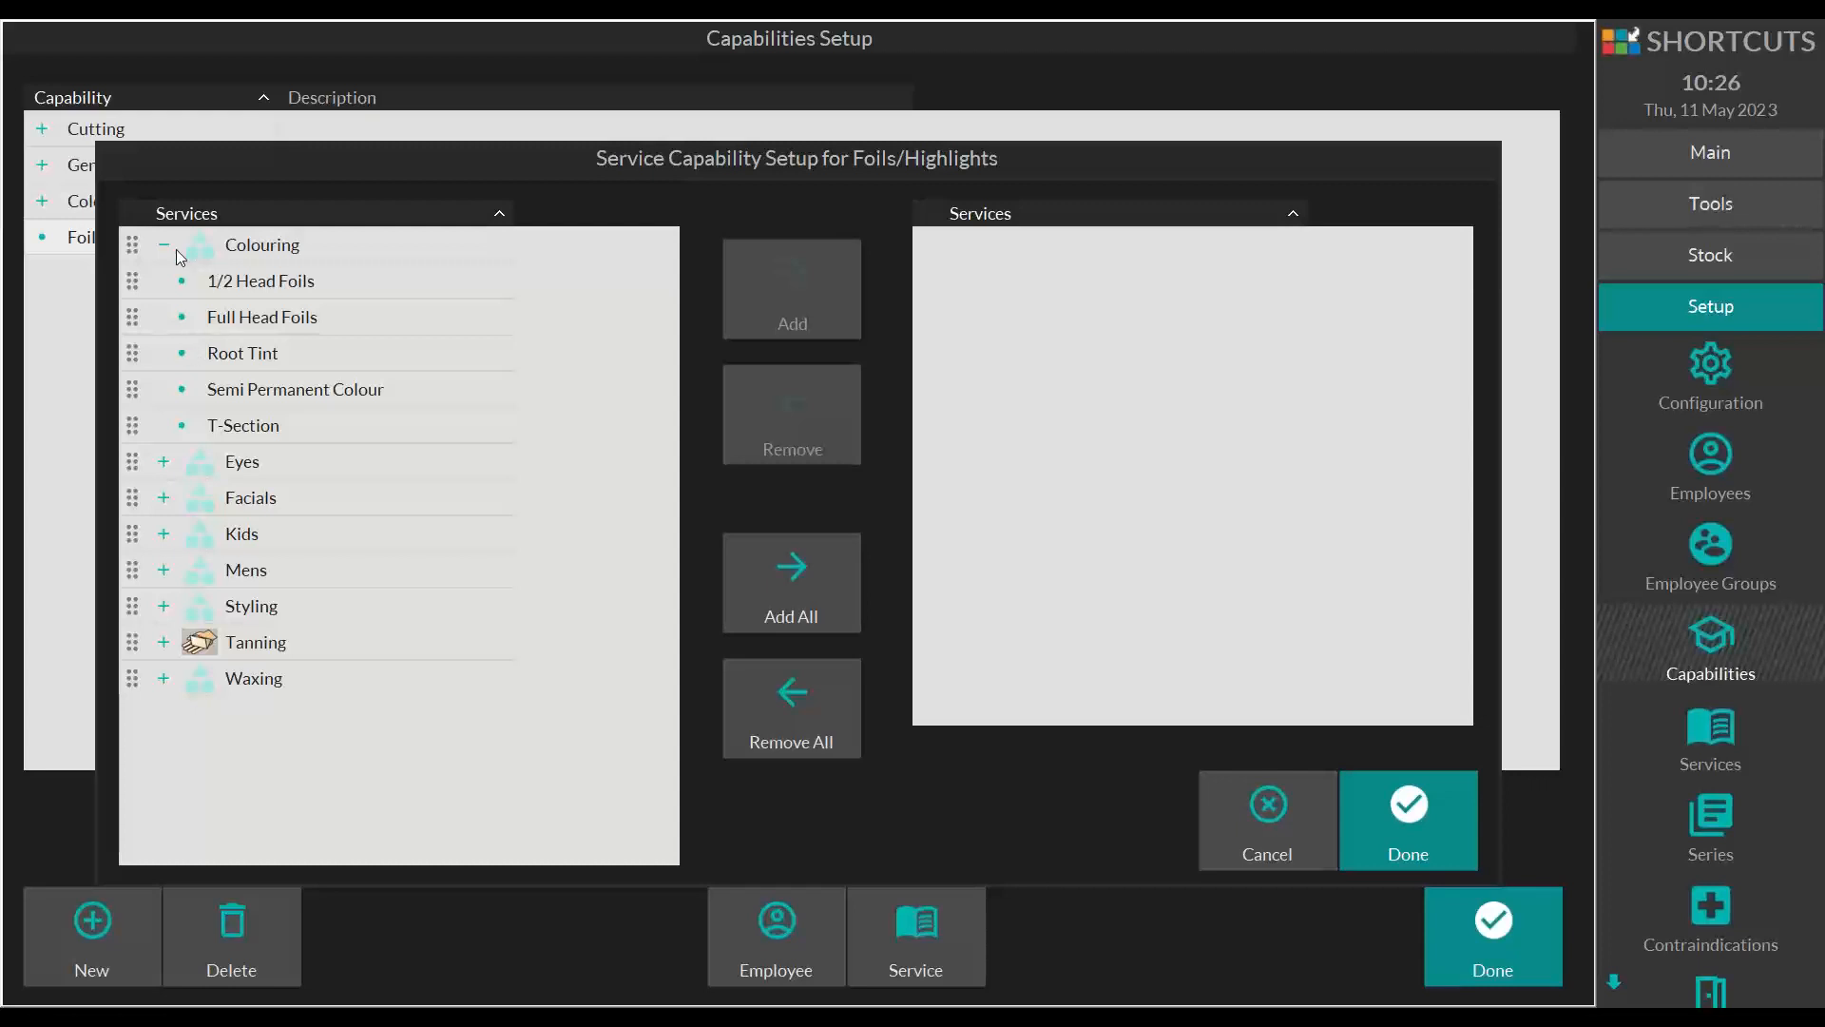
{"action": "left_click", "coordinate": [135, 286]}
{"action": "left_click", "coordinate": [131, 320]}
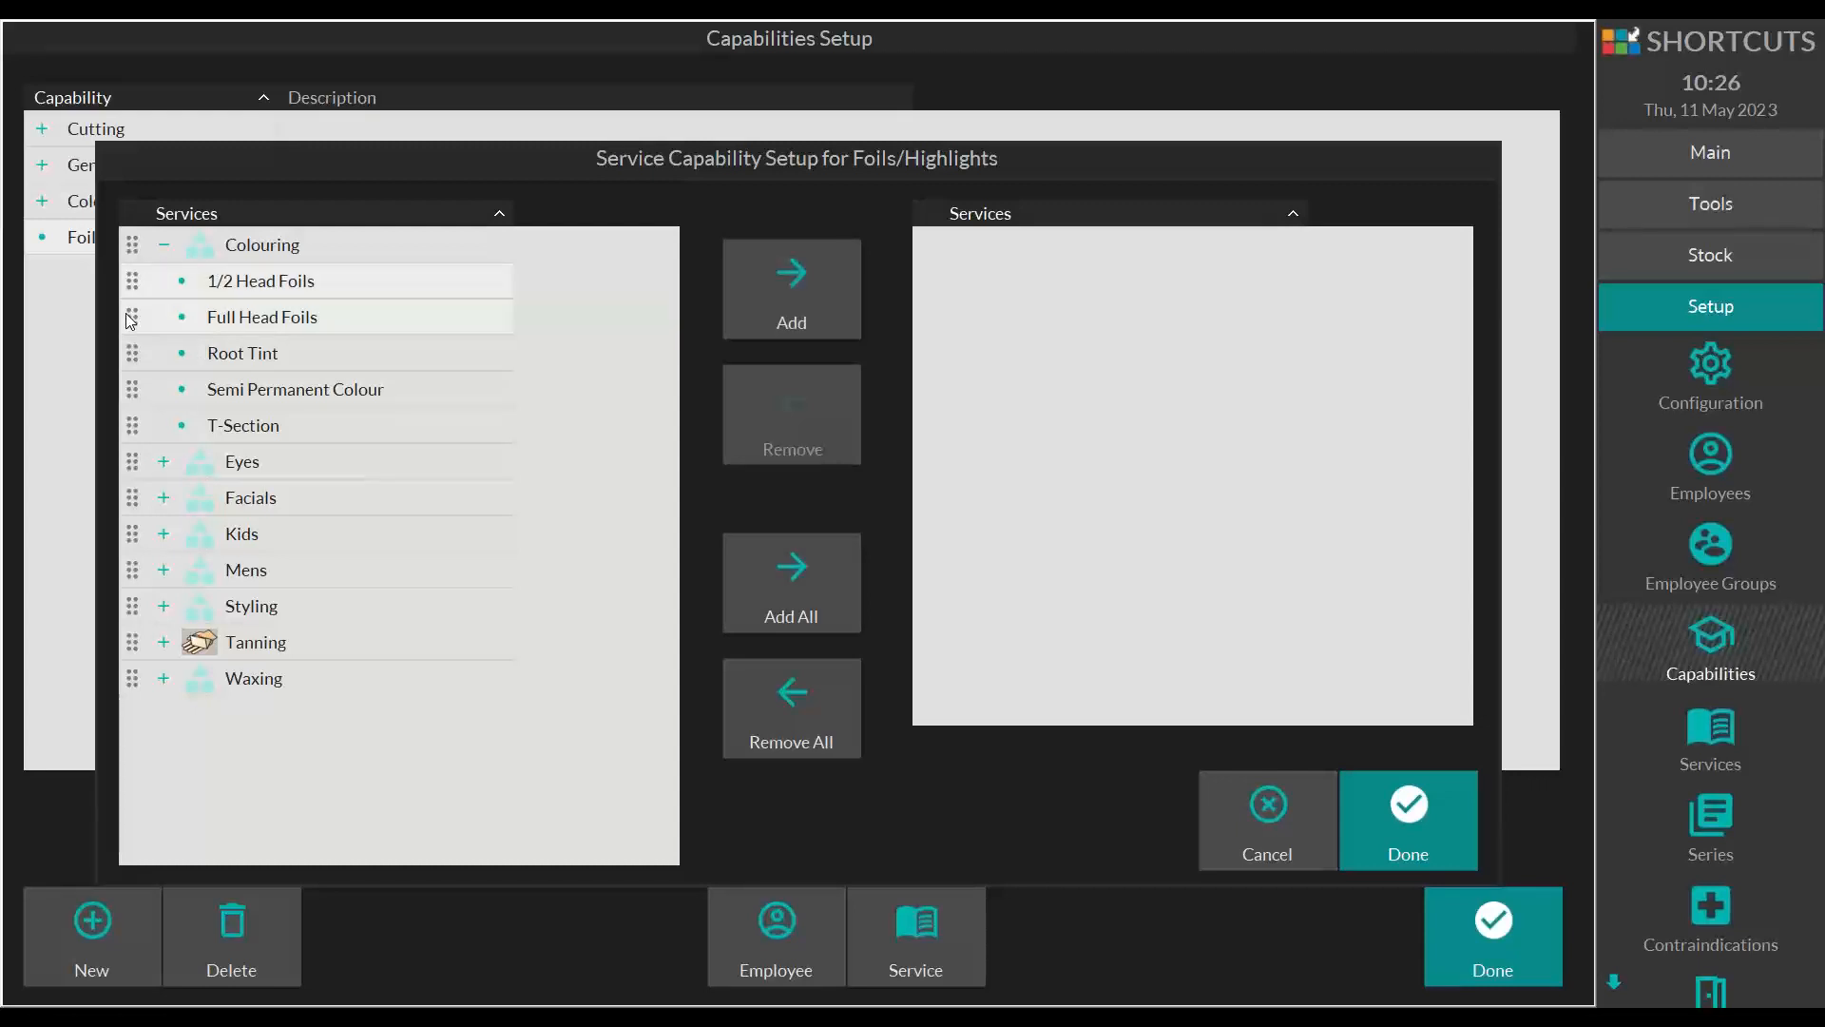
{"action": "left_click", "coordinate": [134, 427]}
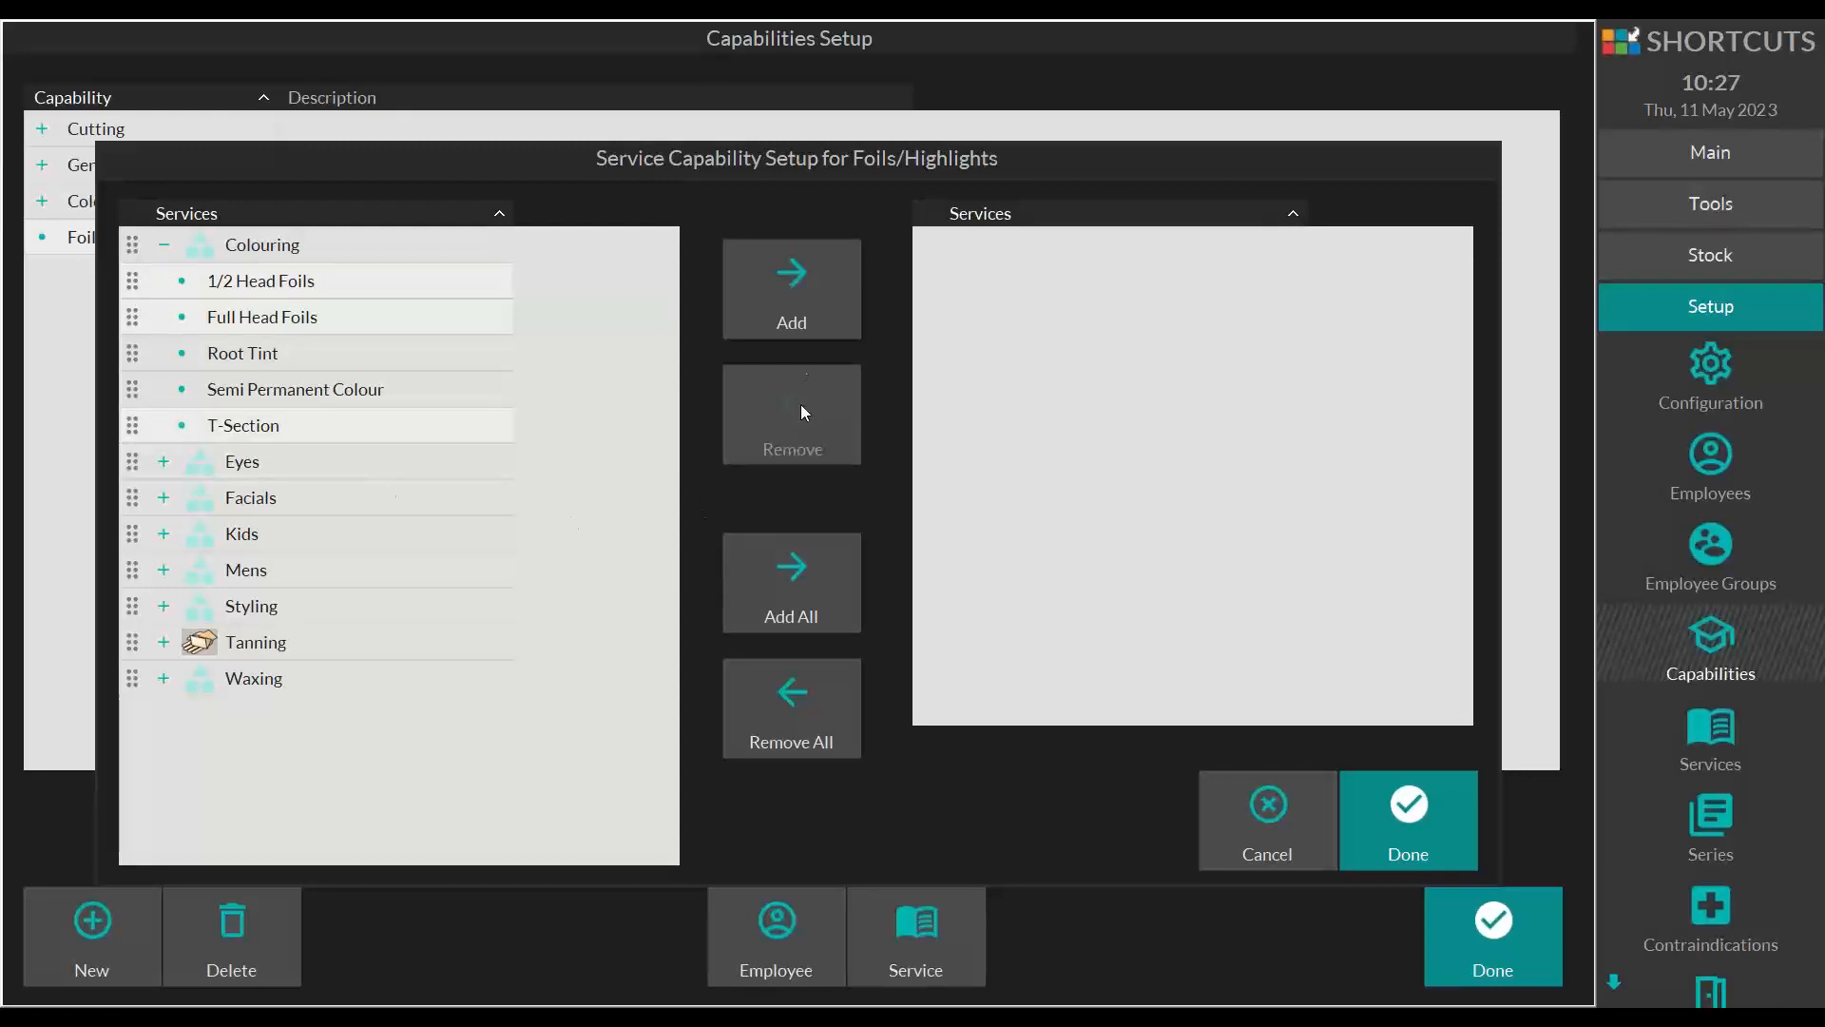
{"action": "left_click", "coordinate": [785, 319]}
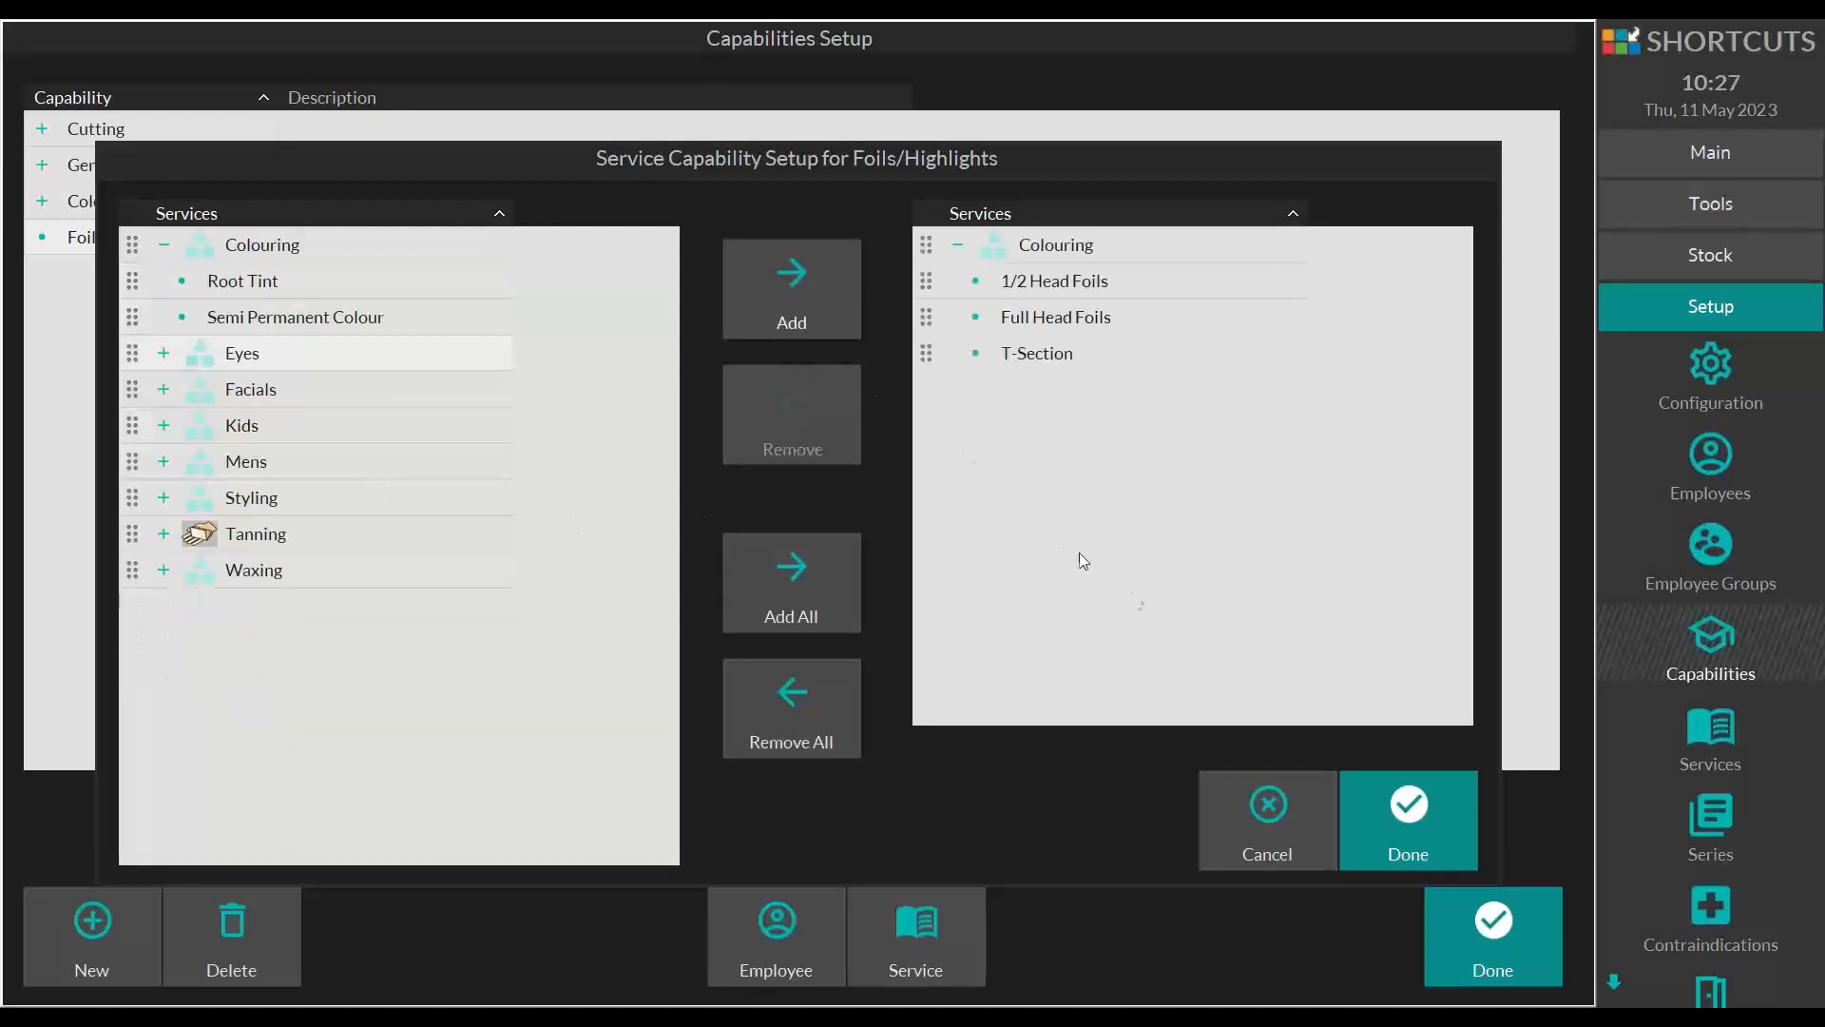
{"action": "left_click", "coordinate": [1385, 789]}
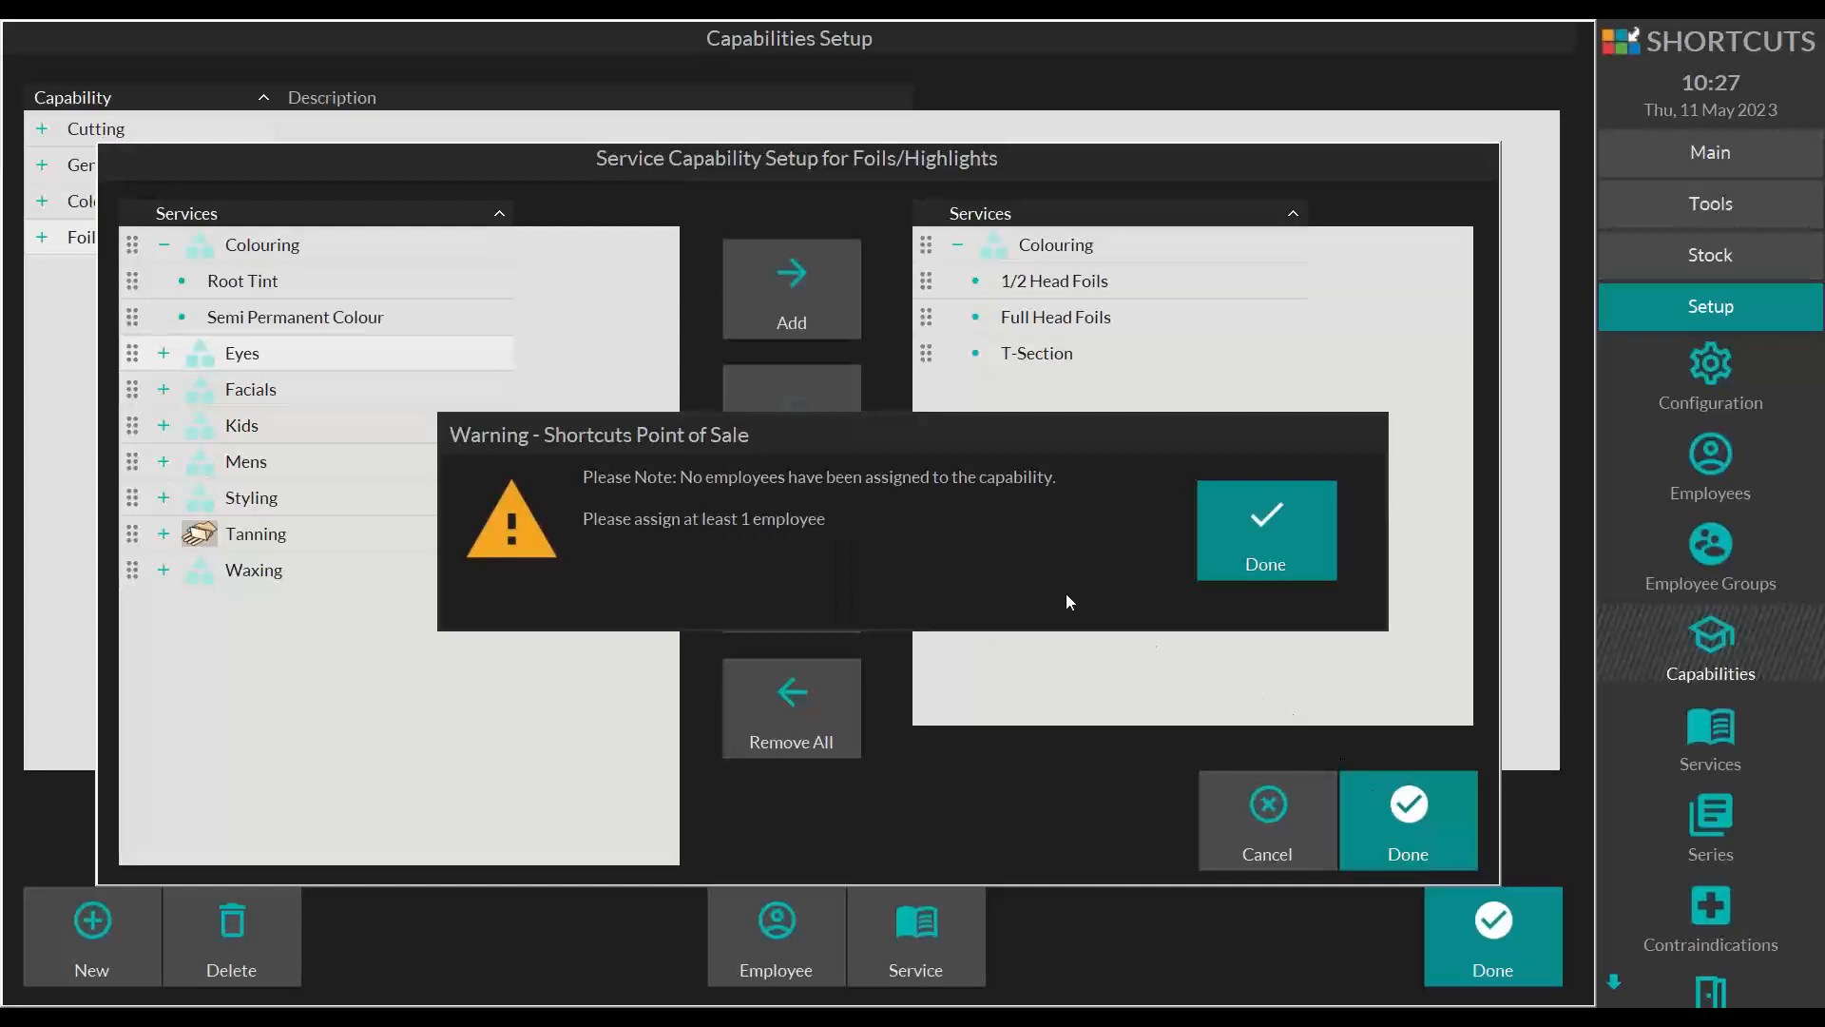
{"action": "left_click", "coordinate": [1276, 544]}
Step: Assign the first, second and fourth listed employees to the Foils/Highlights capability and accept the selection
{"action": "left_click", "coordinate": [779, 932]}
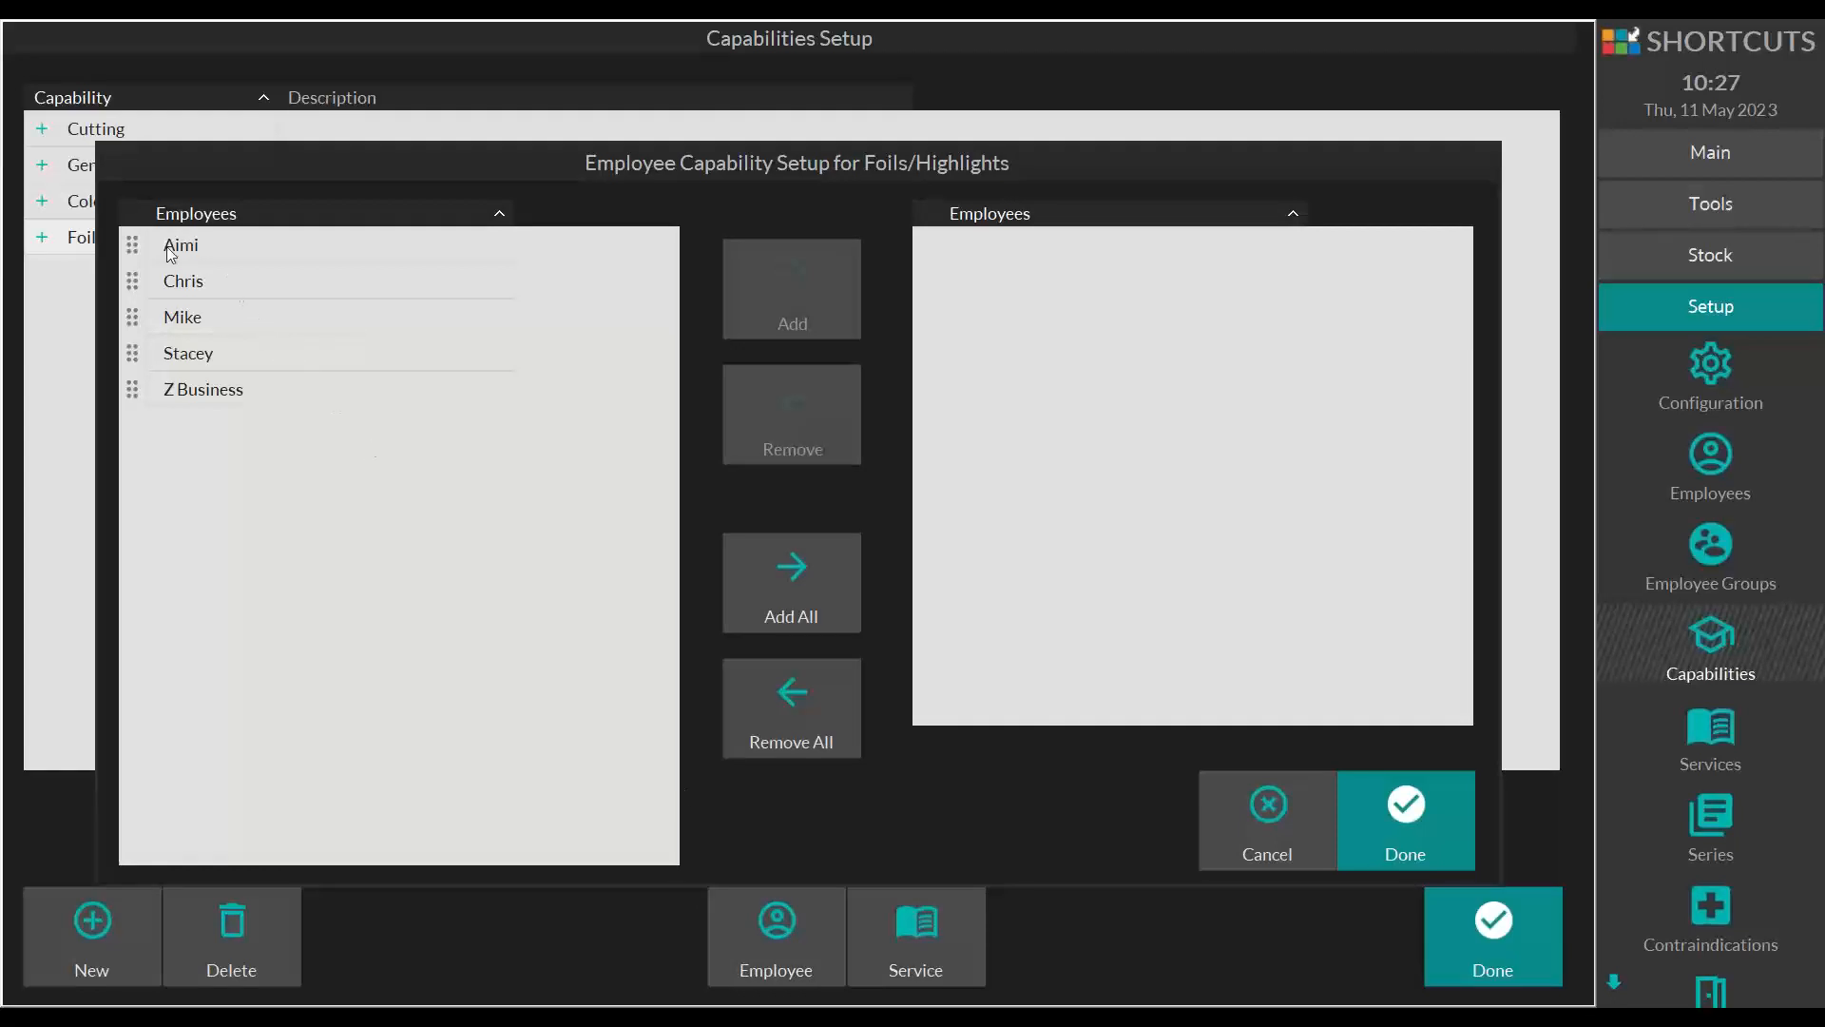
{"action": "left_click", "coordinate": [133, 249]}
{"action": "left_click", "coordinate": [130, 270]}
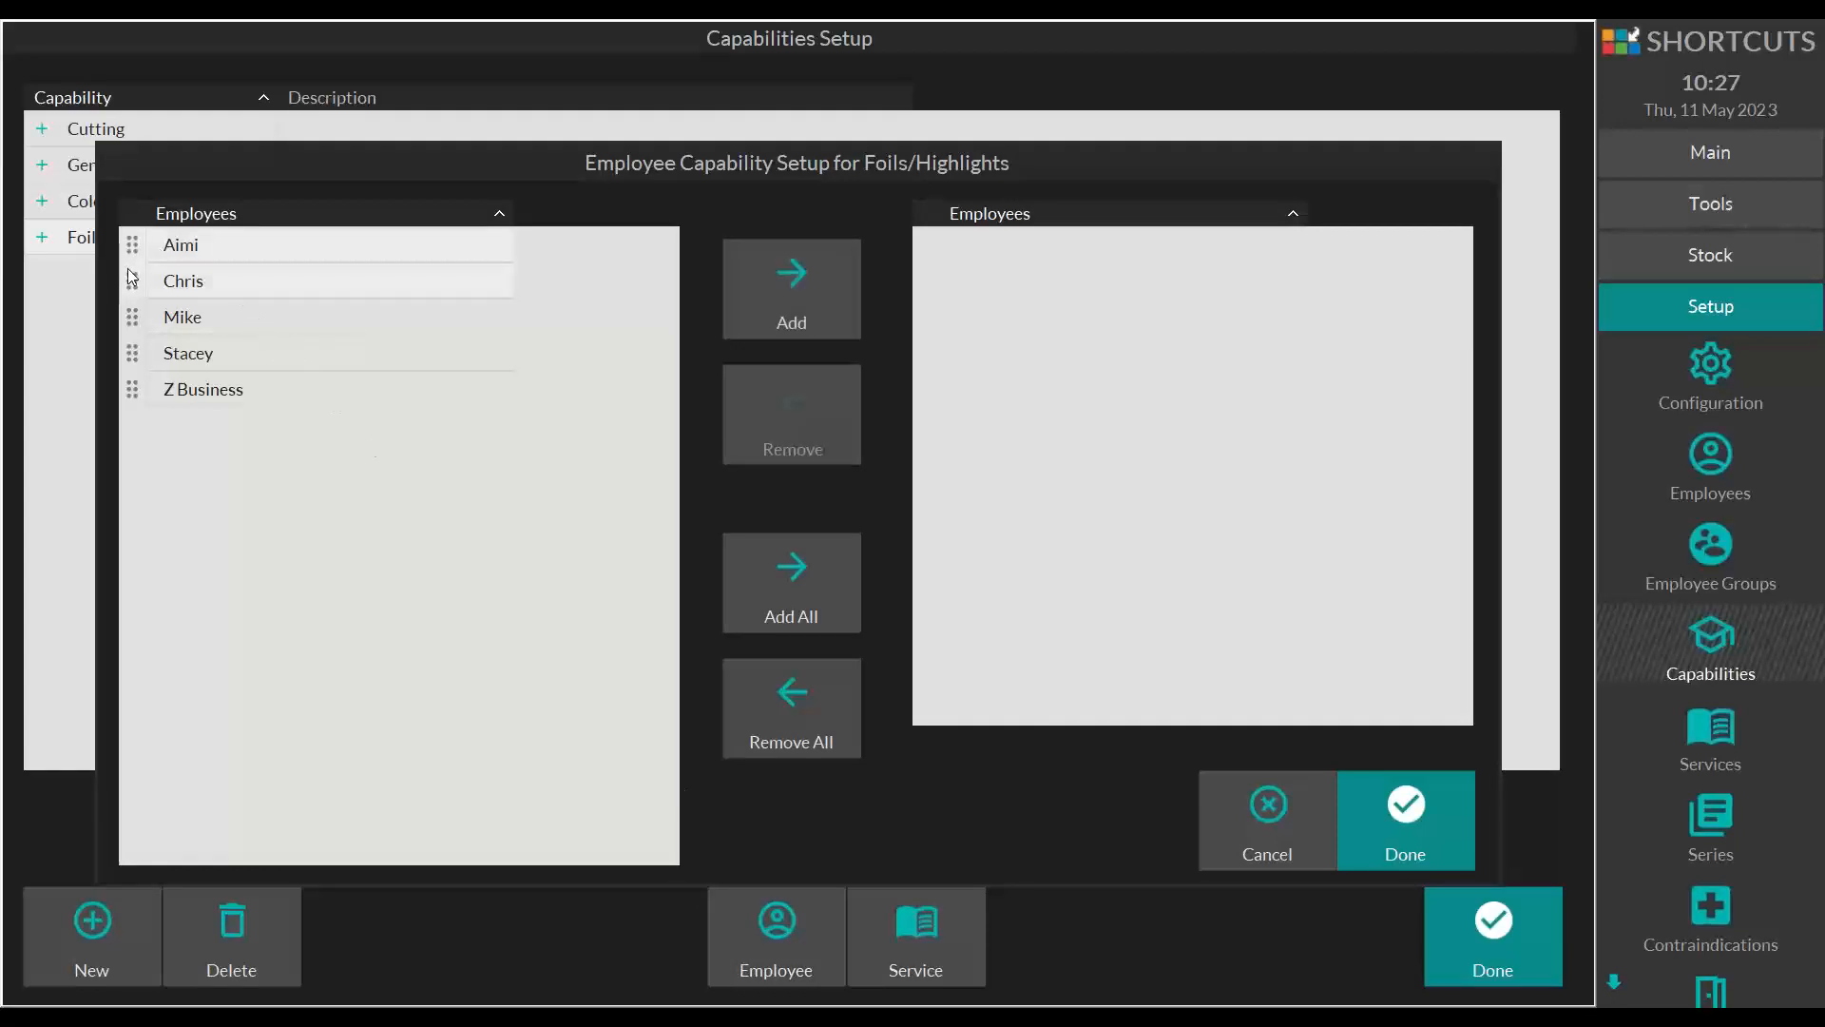
{"action": "left_click", "coordinate": [131, 353]}
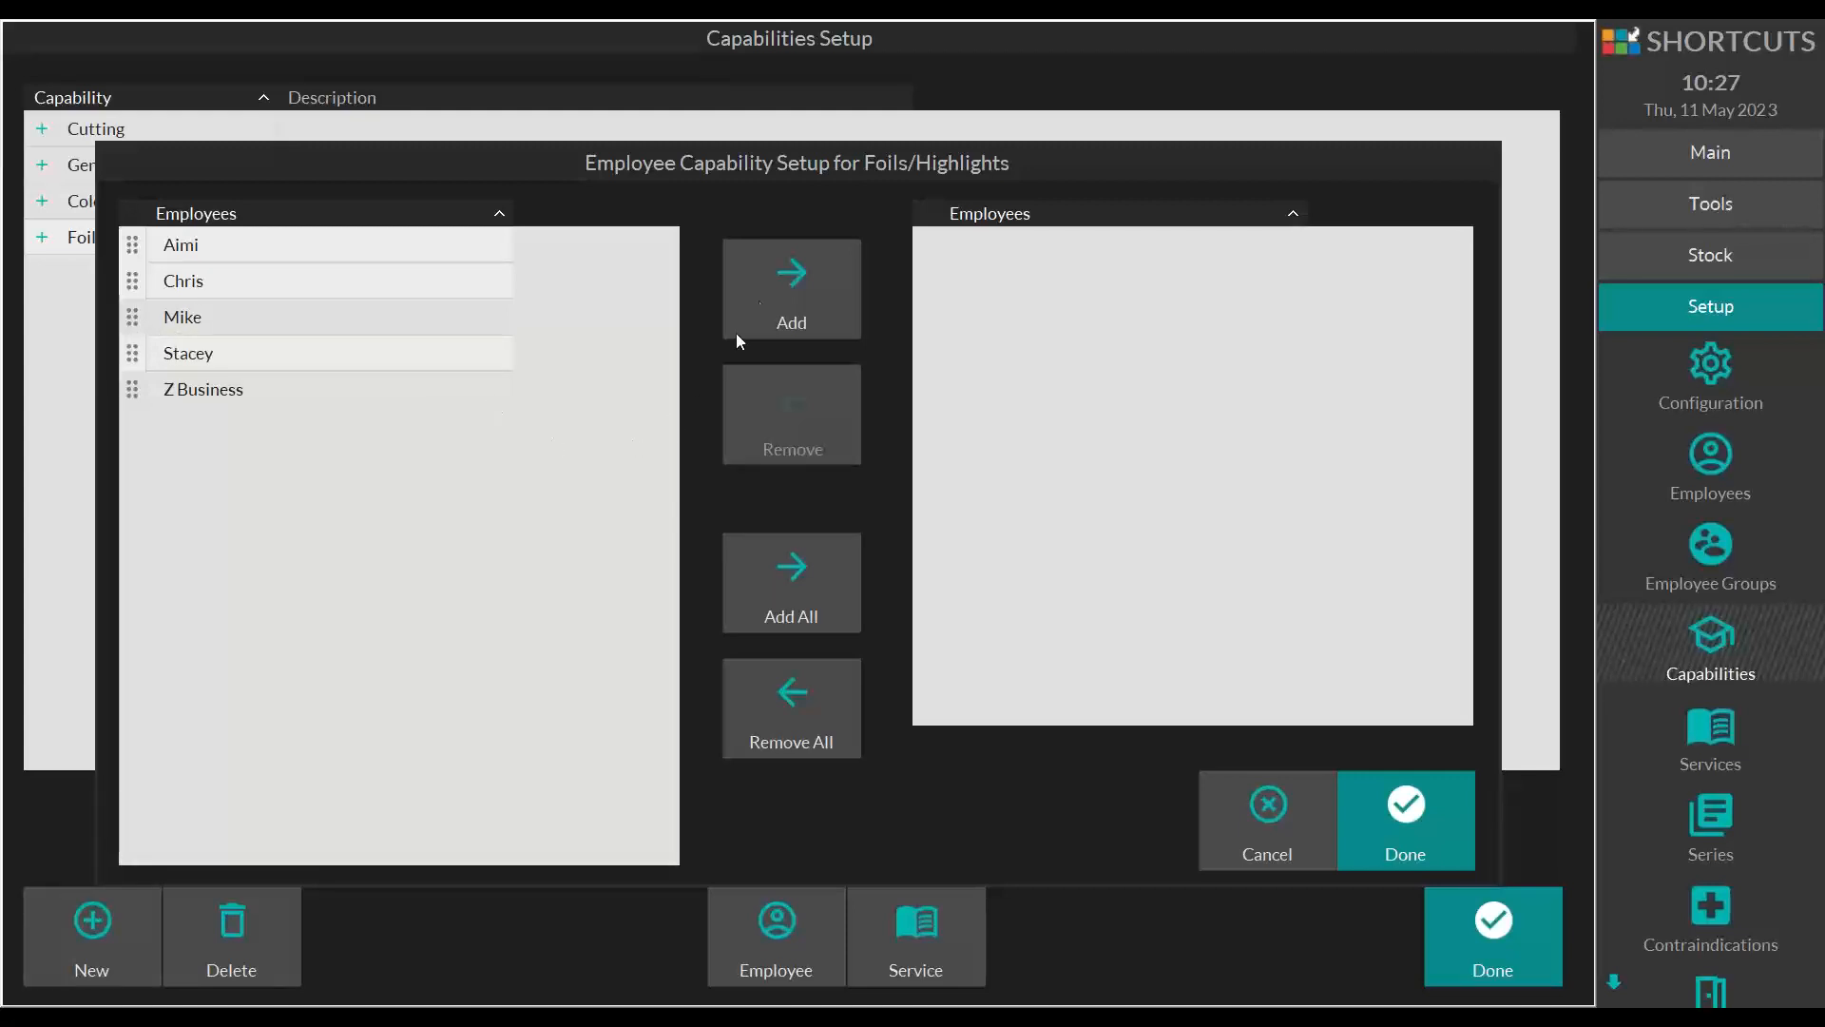
{"action": "left_click", "coordinate": [768, 289]}
{"action": "left_click", "coordinate": [1395, 806]}
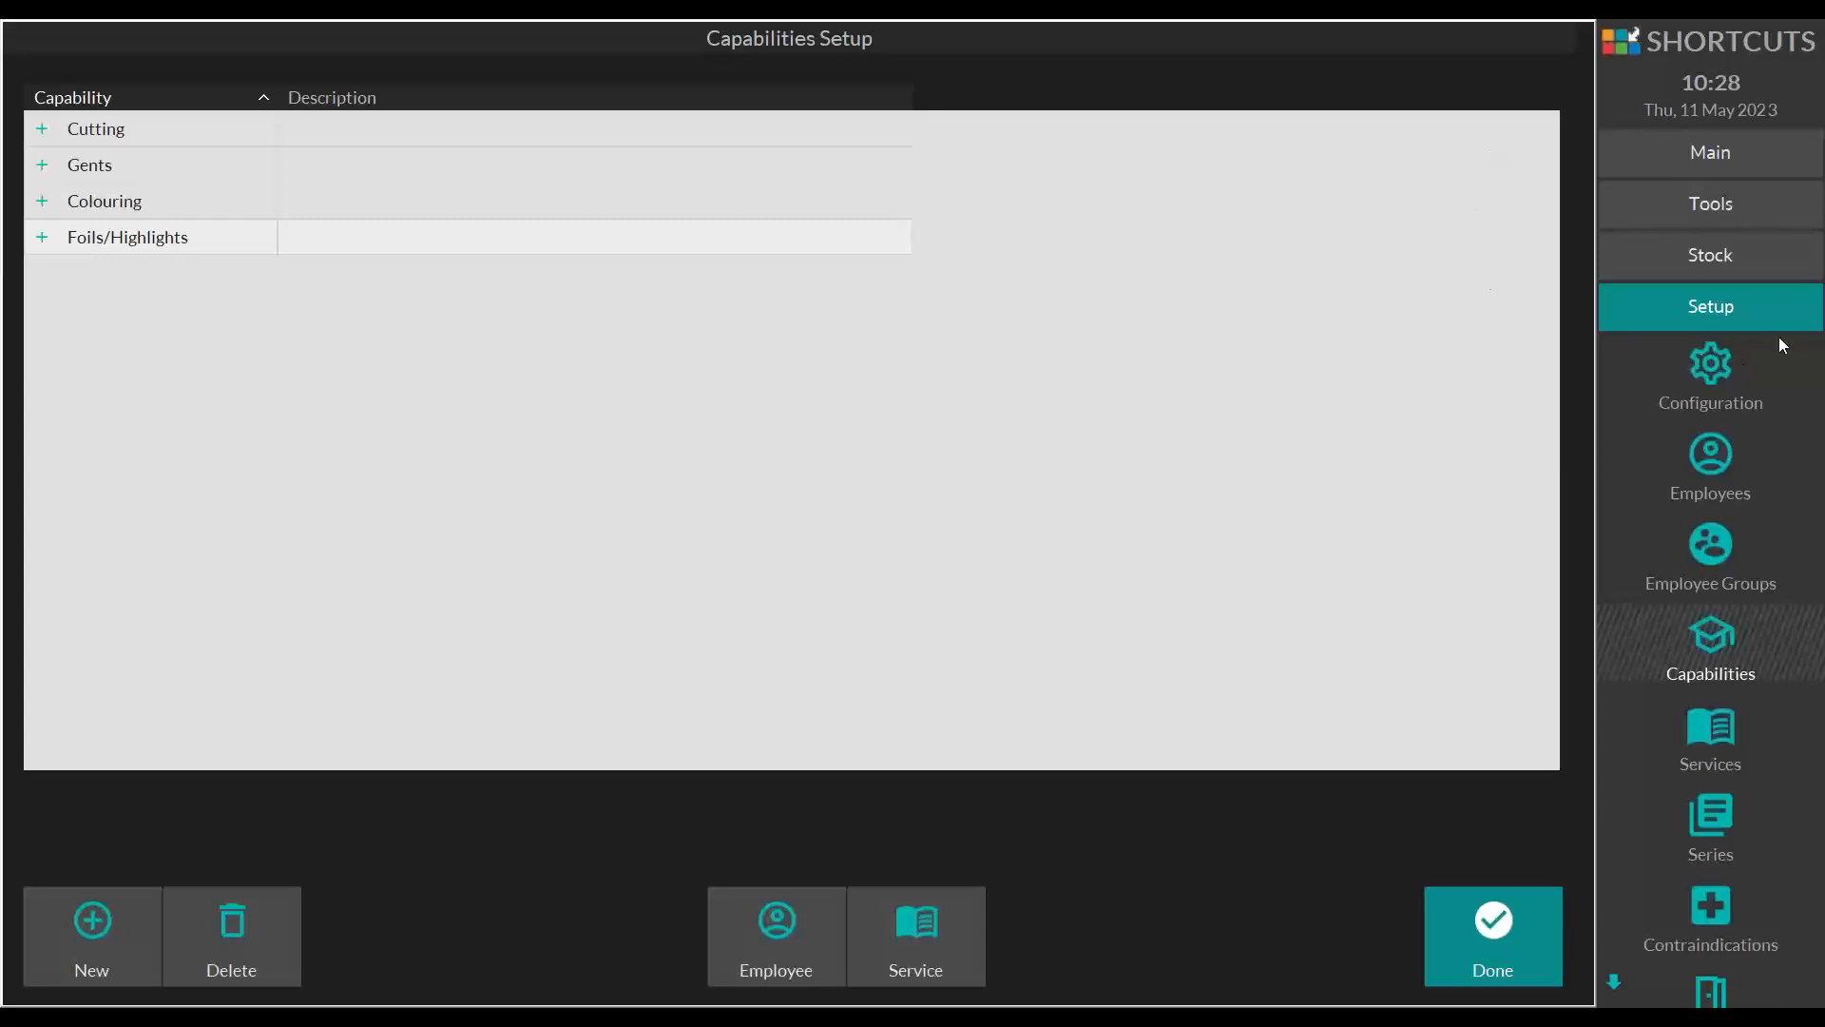
Step: Open the general security configuration and move the unassigned employee into the Employee security level
{"action": "left_click", "coordinate": [1678, 314]}
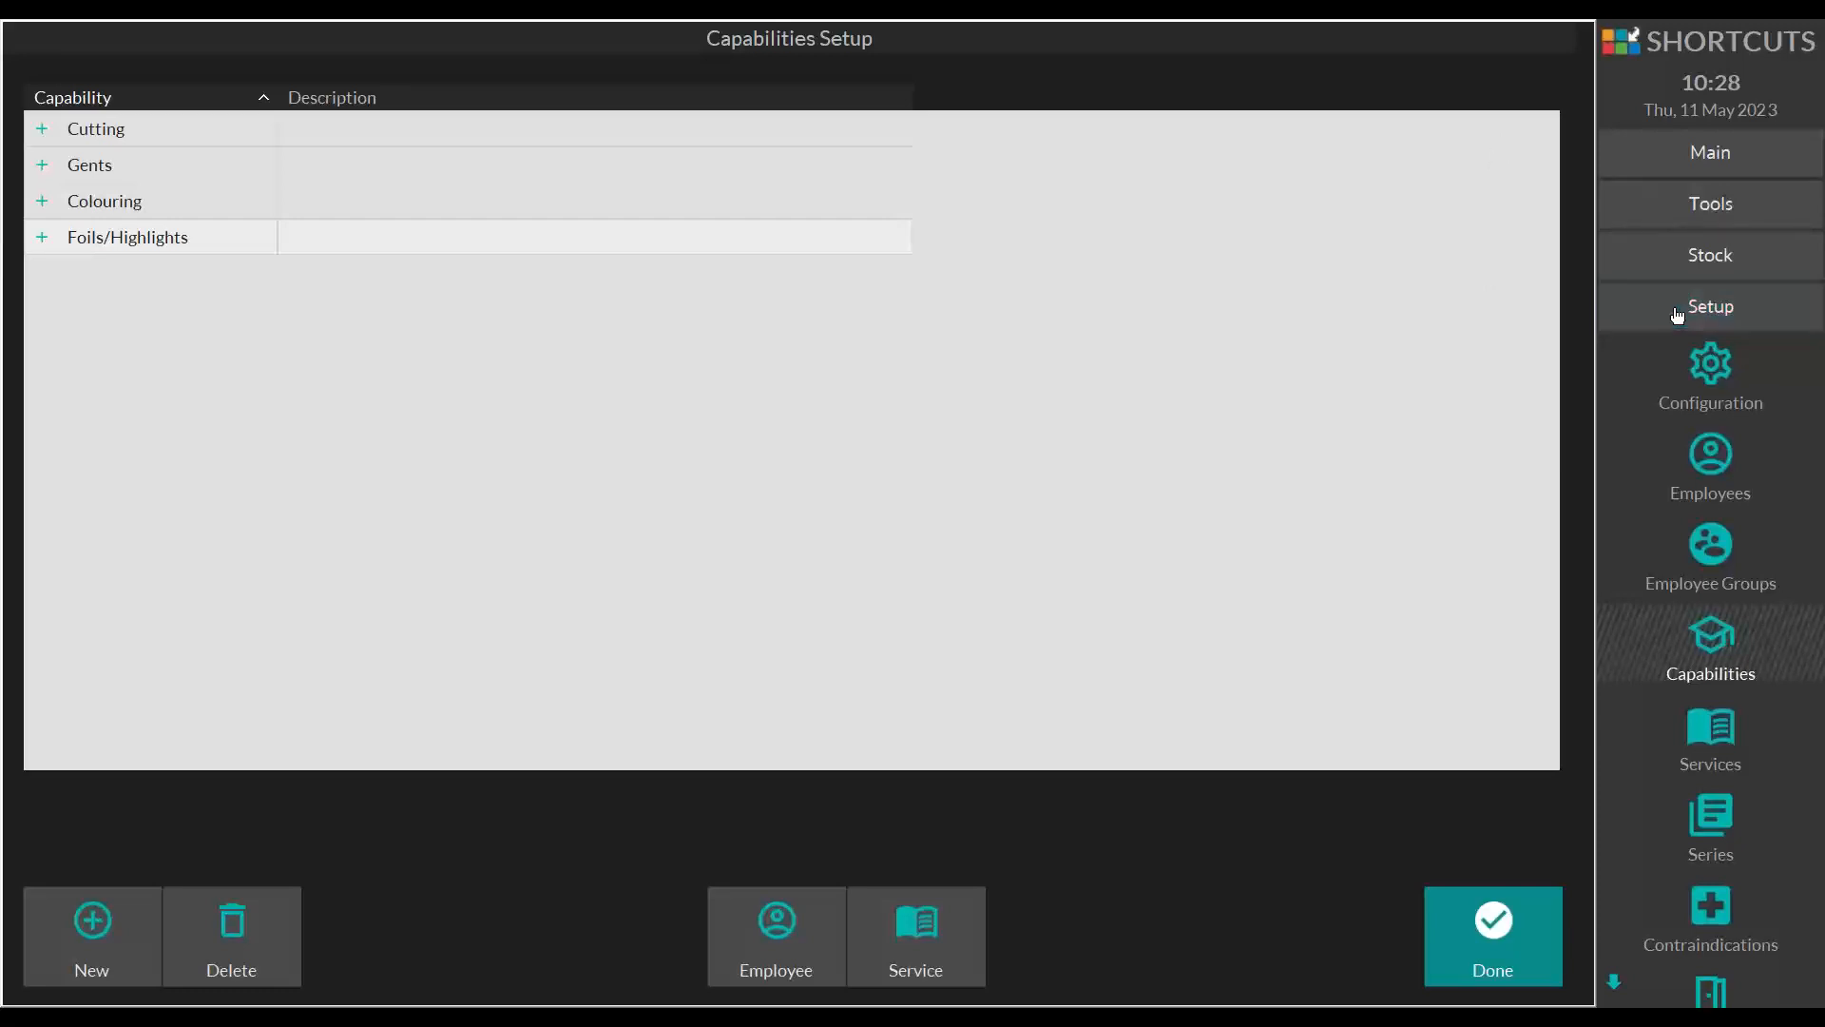
{"action": "left_click", "coordinate": [1707, 348]}
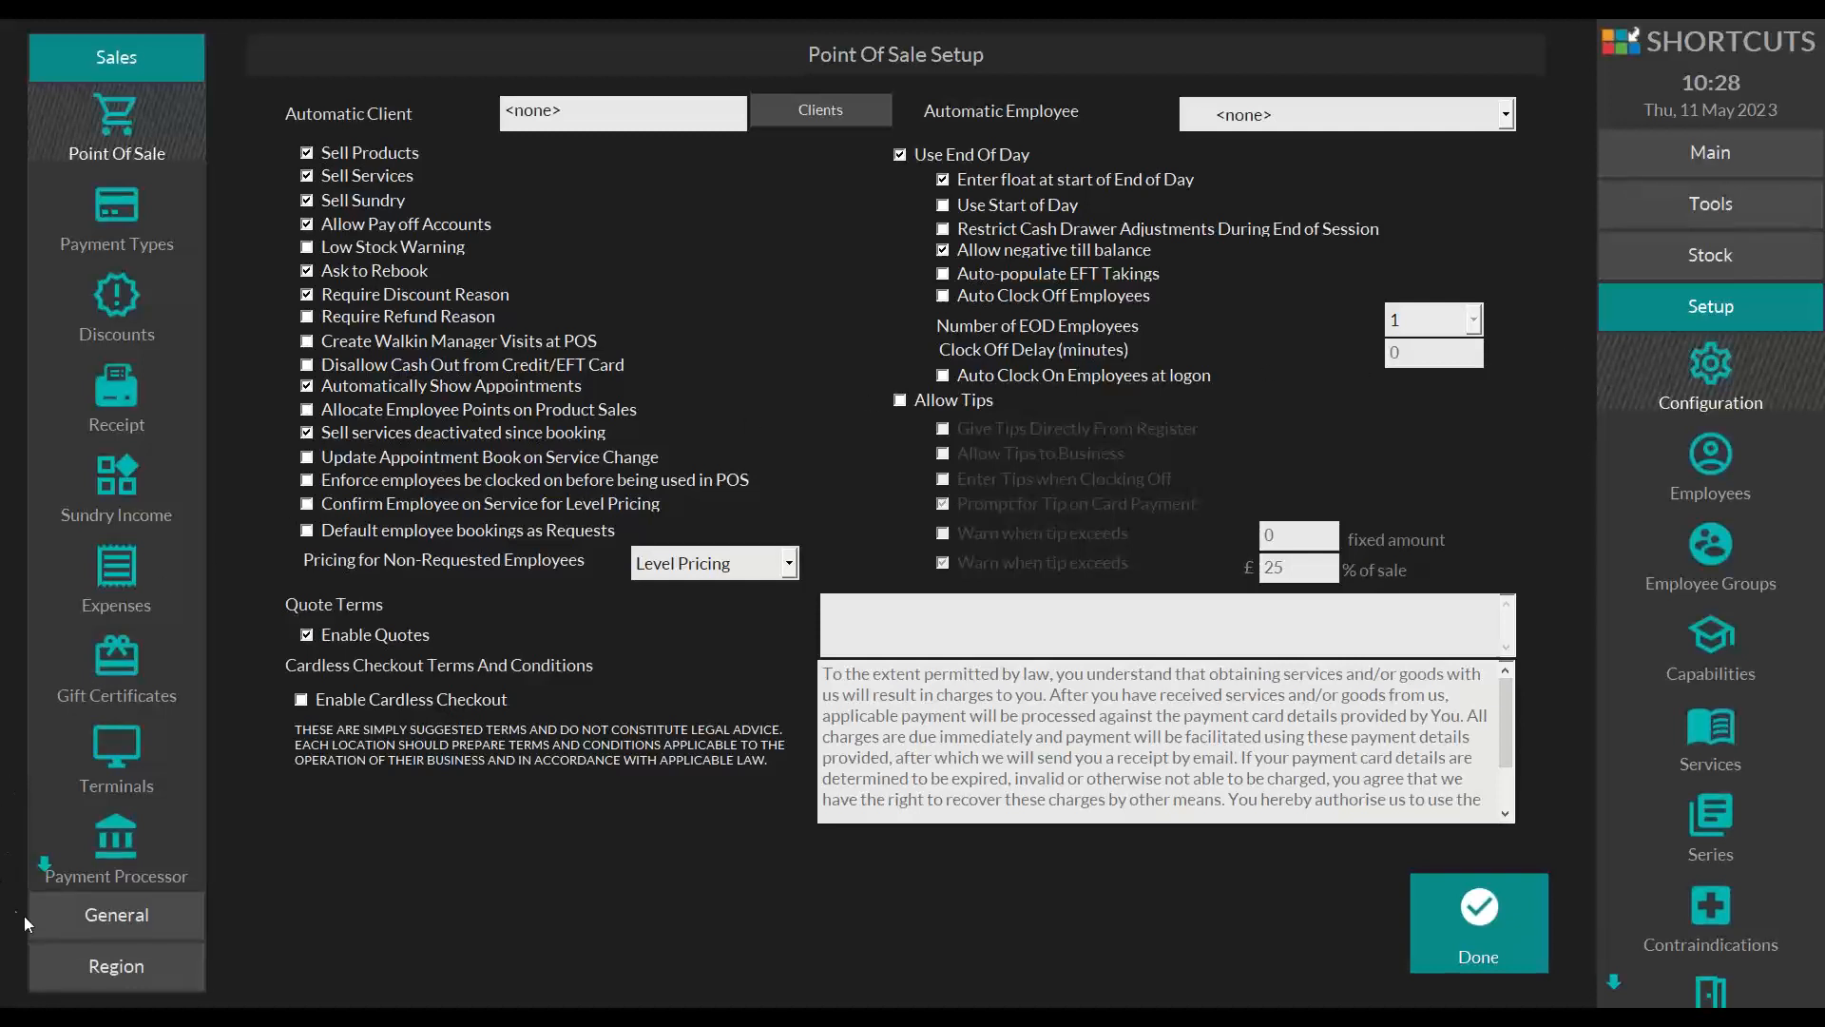
{"action": "left_click", "coordinate": [99, 932]}
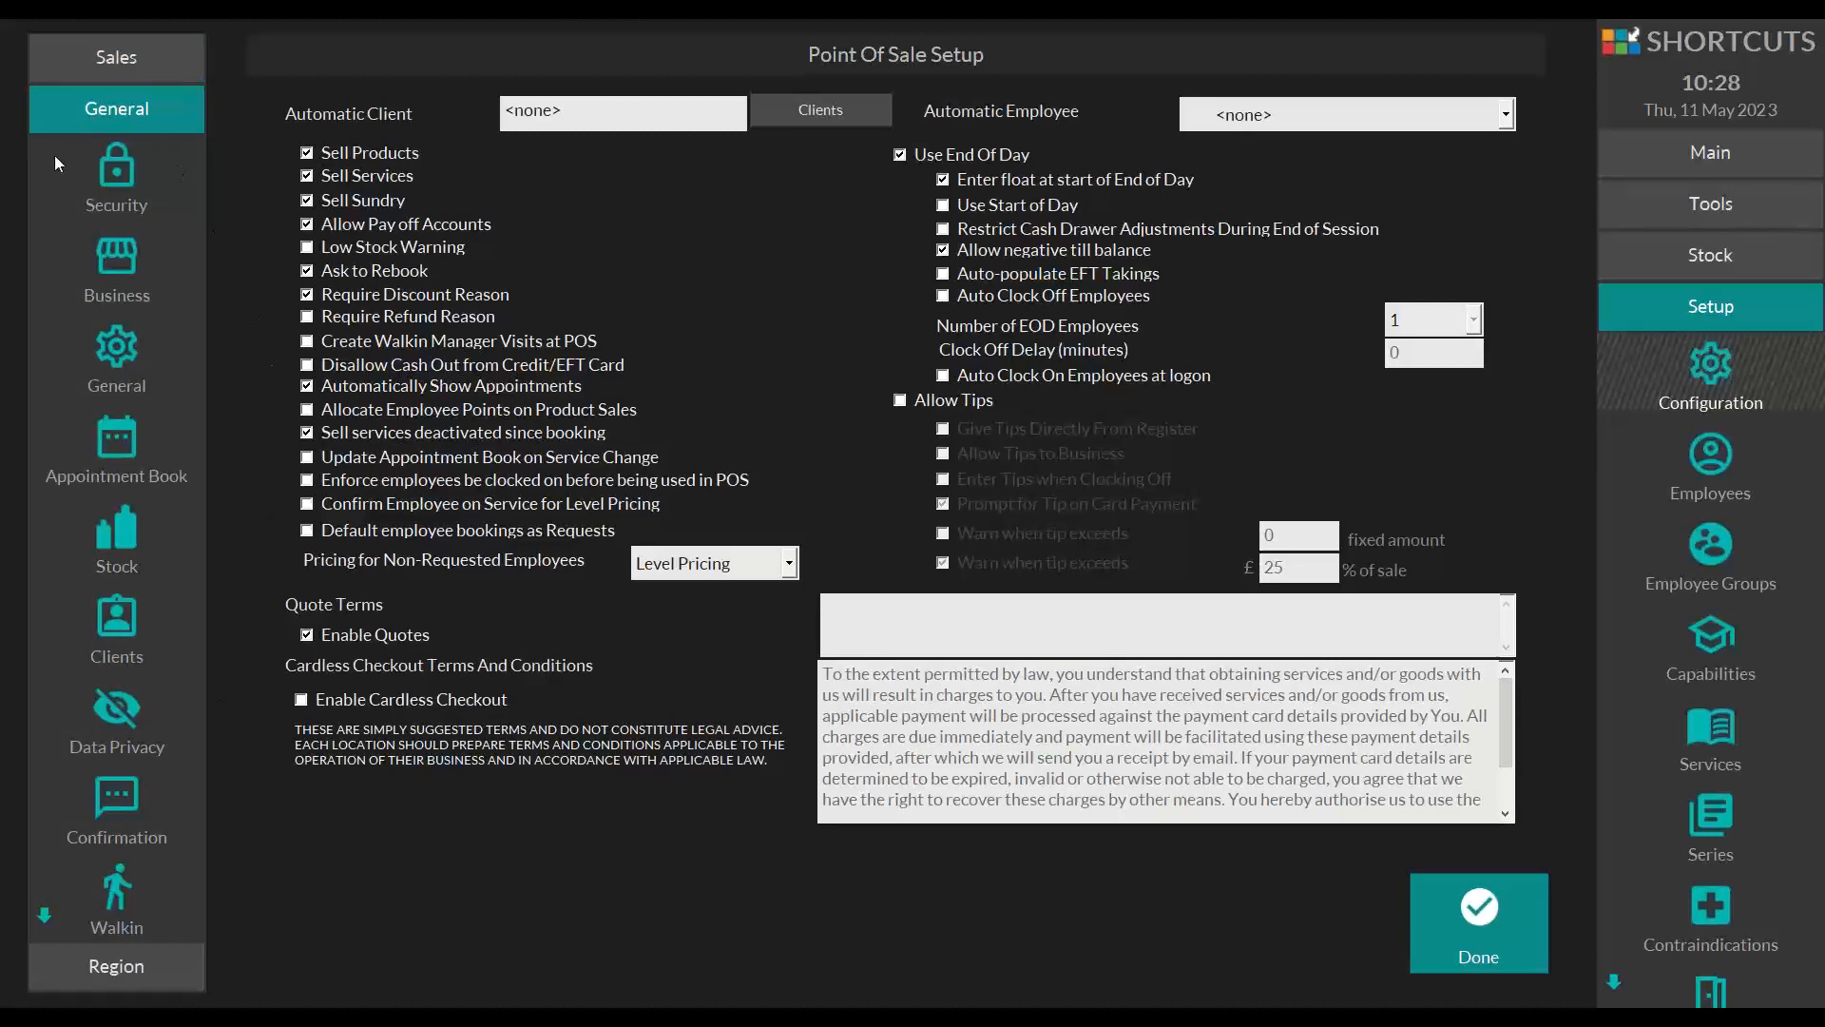
{"action": "left_click", "coordinate": [117, 167]}
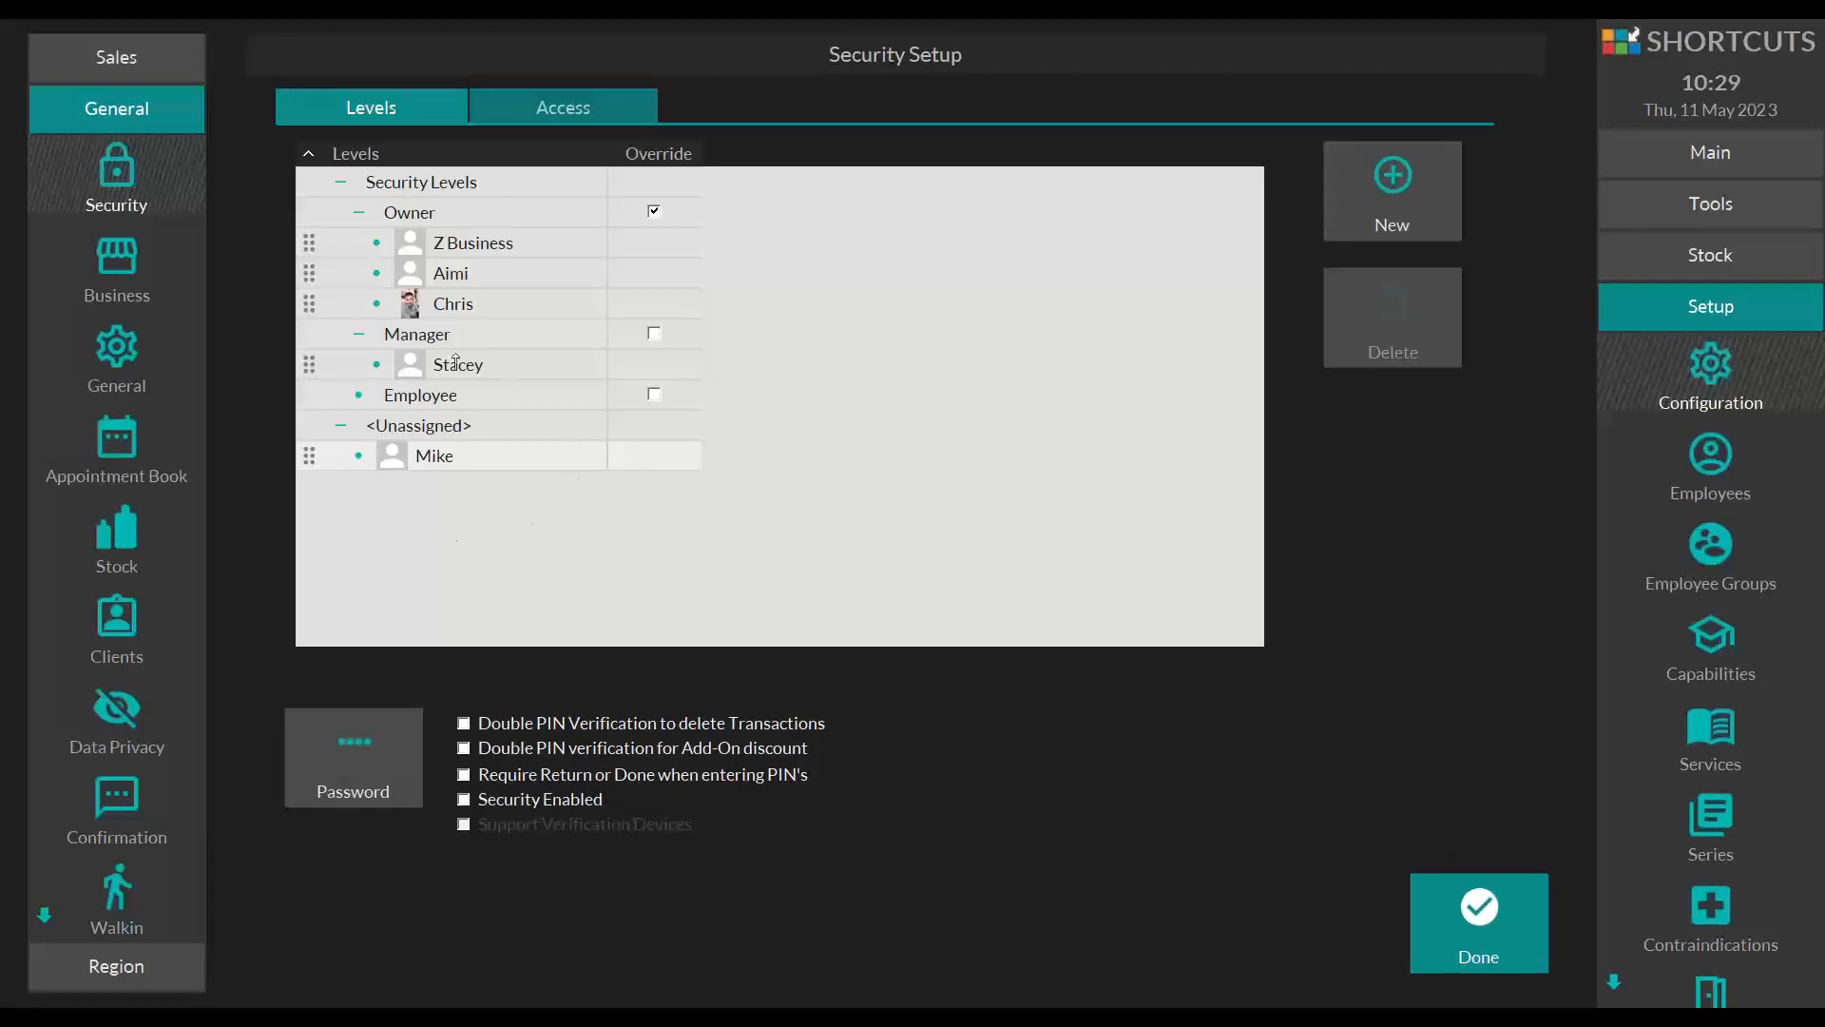
{"action": "left_click_drag", "start_coordinate": [337, 392], "coordinate": [368, 405]}
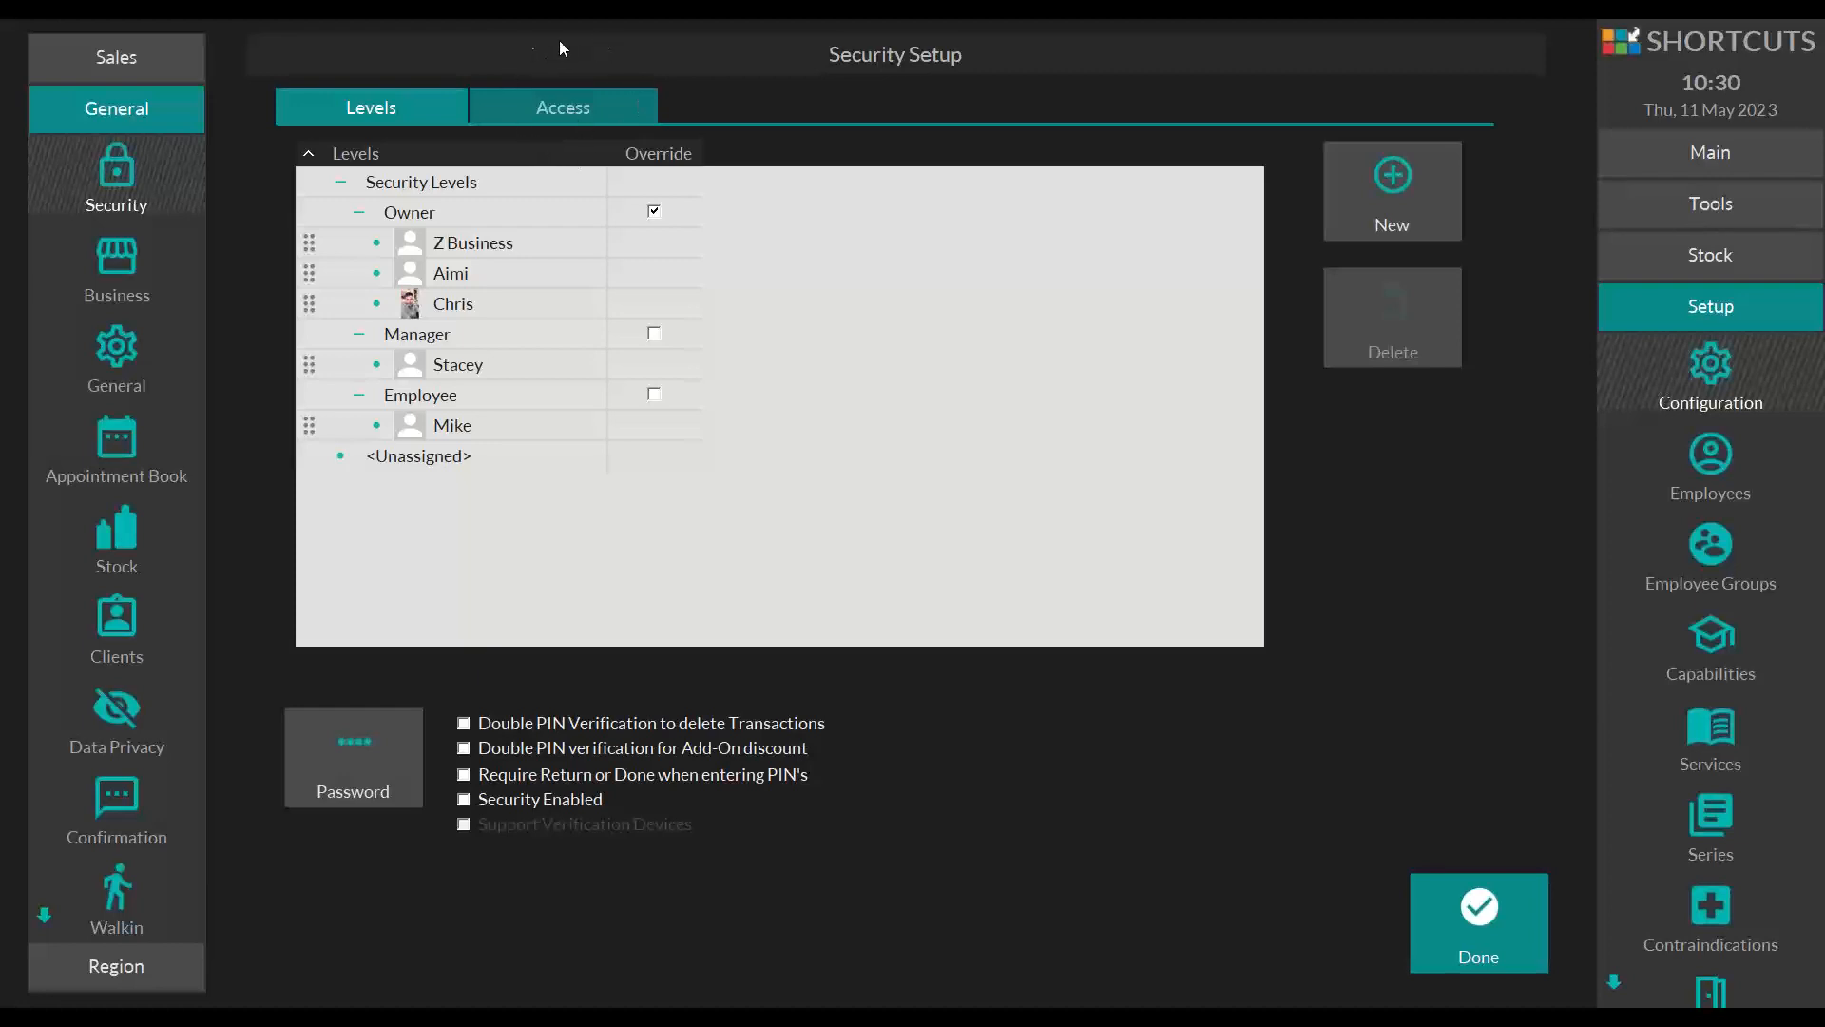
Step: Compare the access rights of the Owner, Manager and Employee security levels, widening the Access column
{"action": "left_click", "coordinate": [524, 110]}
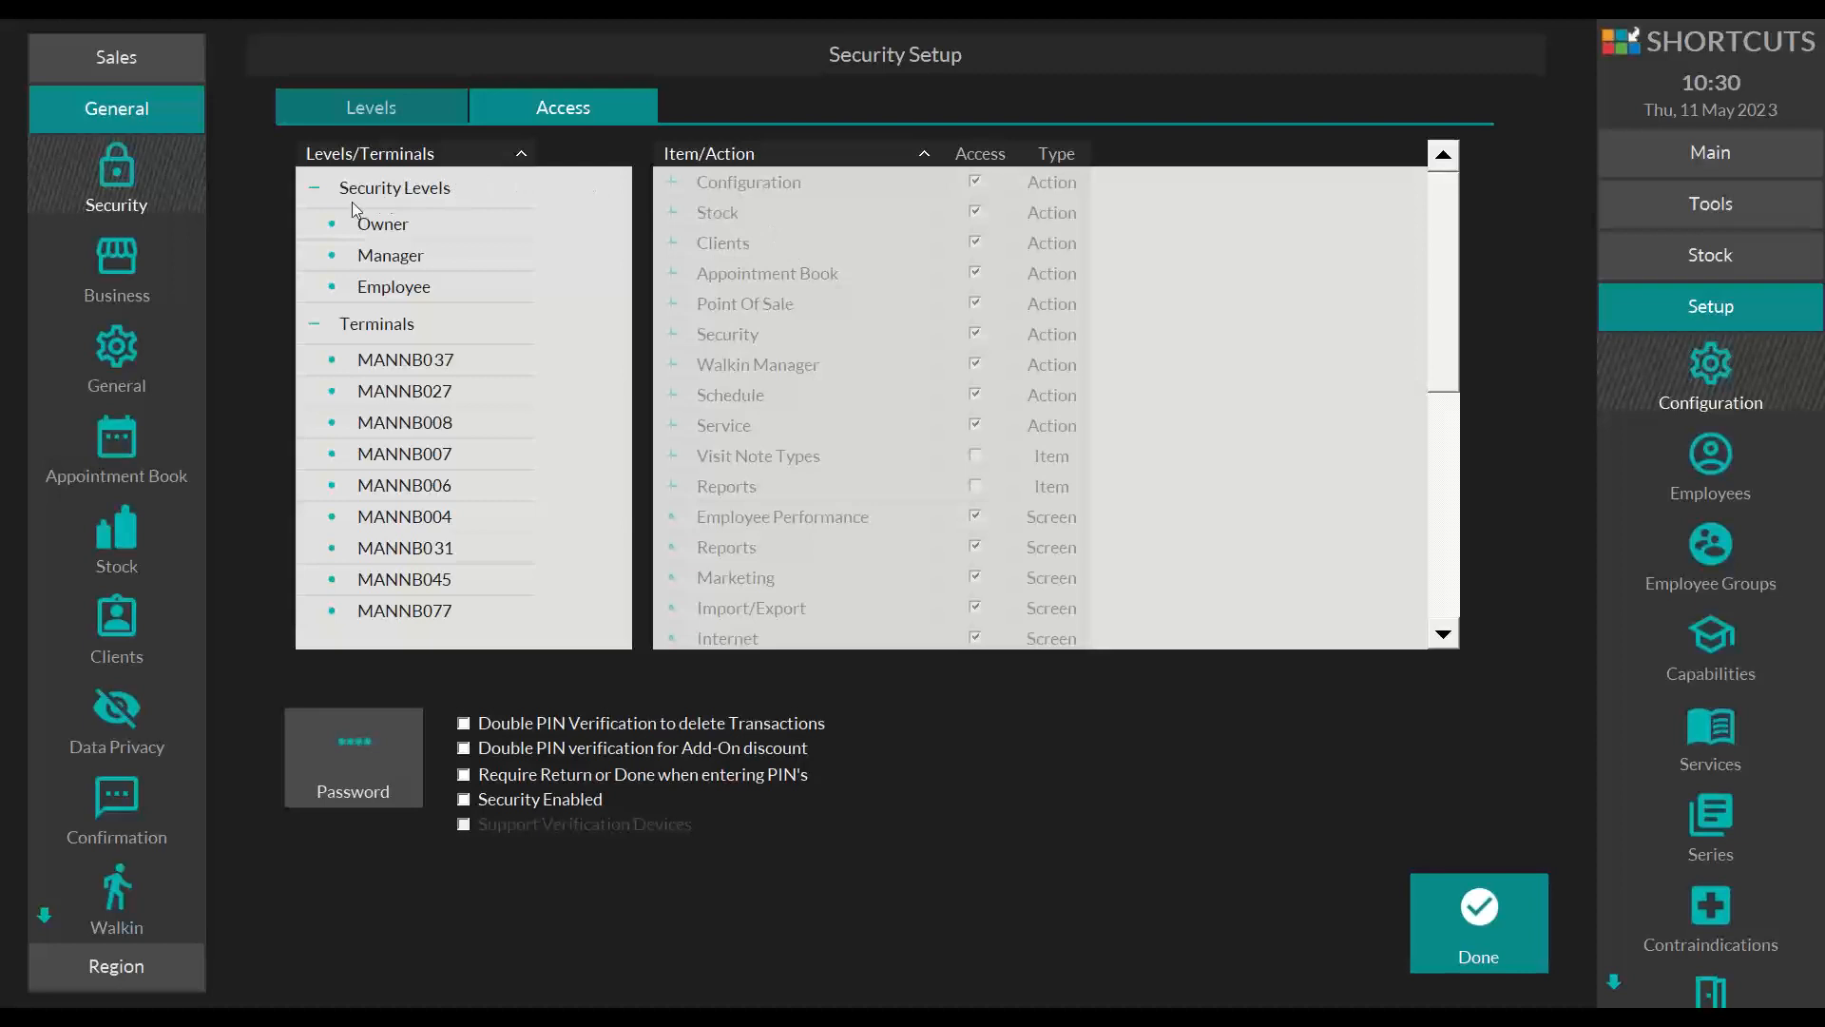
{"action": "left_click", "coordinate": [497, 223]}
{"action": "left_click", "coordinate": [487, 257]}
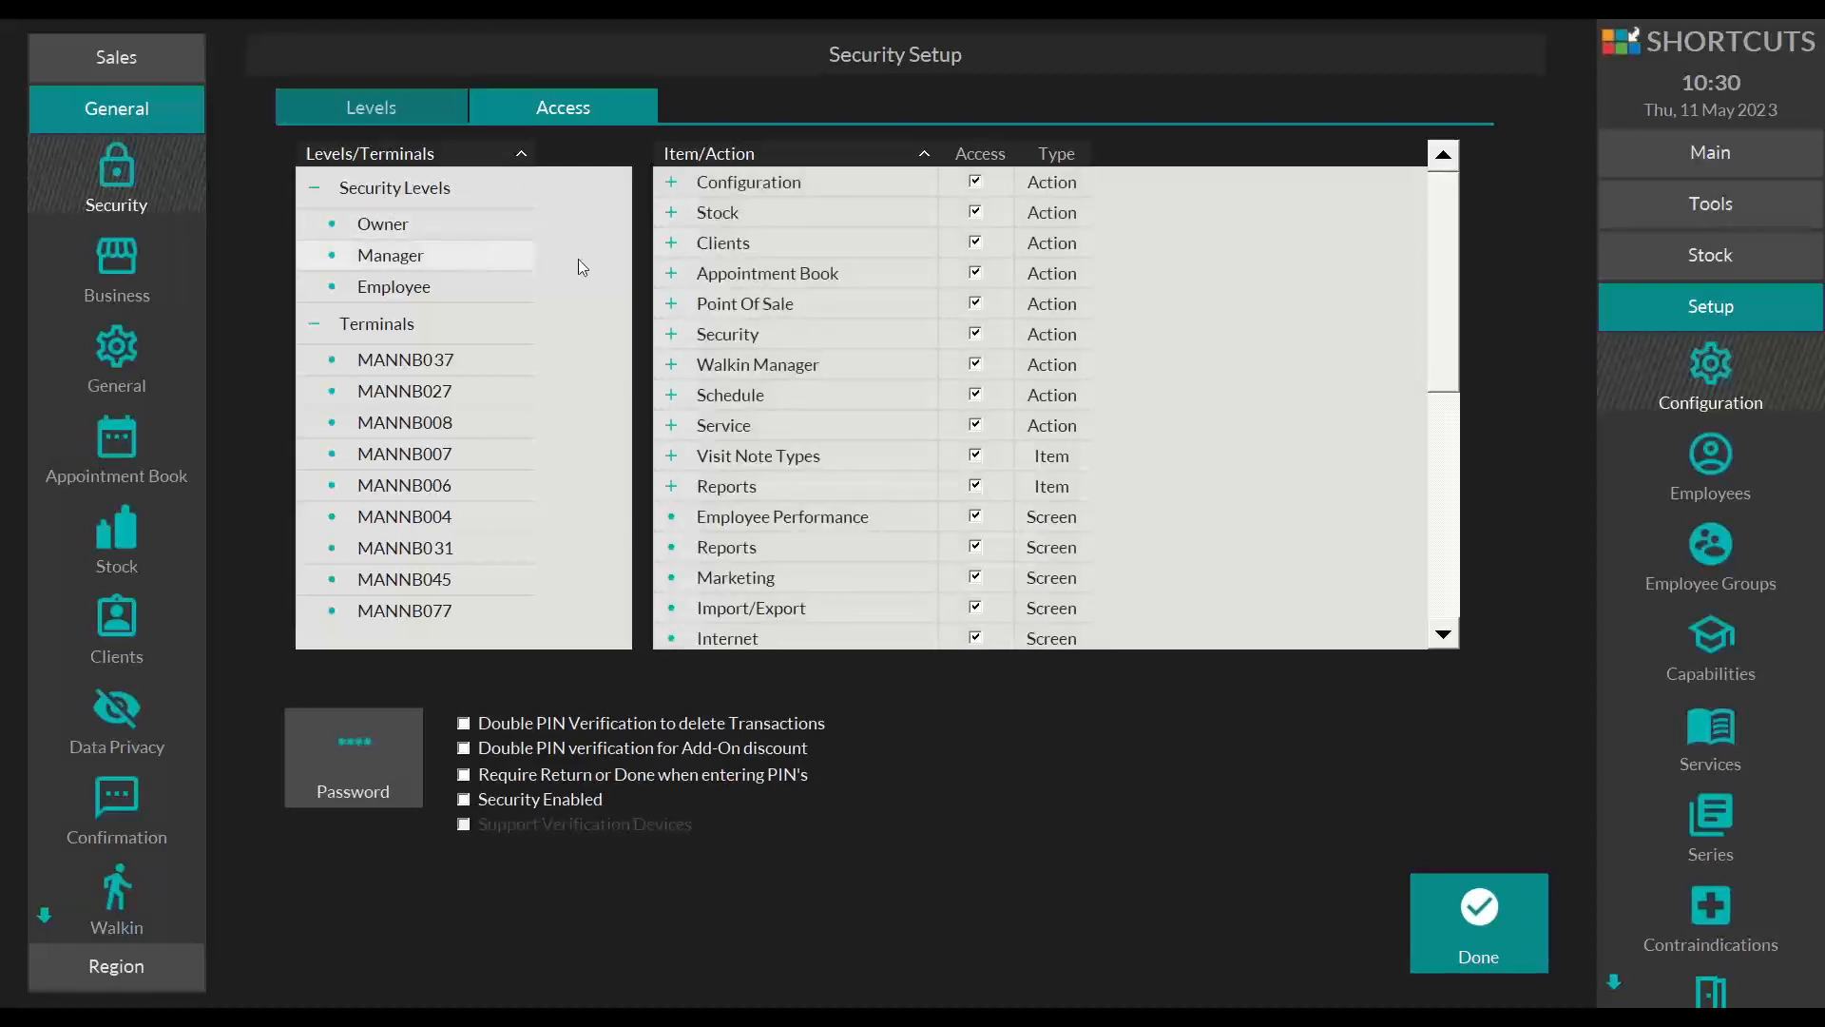
{"action": "left_click", "coordinate": [470, 290]}
{"action": "left_click", "coordinate": [494, 255]}
{"action": "left_click", "coordinate": [589, 229]}
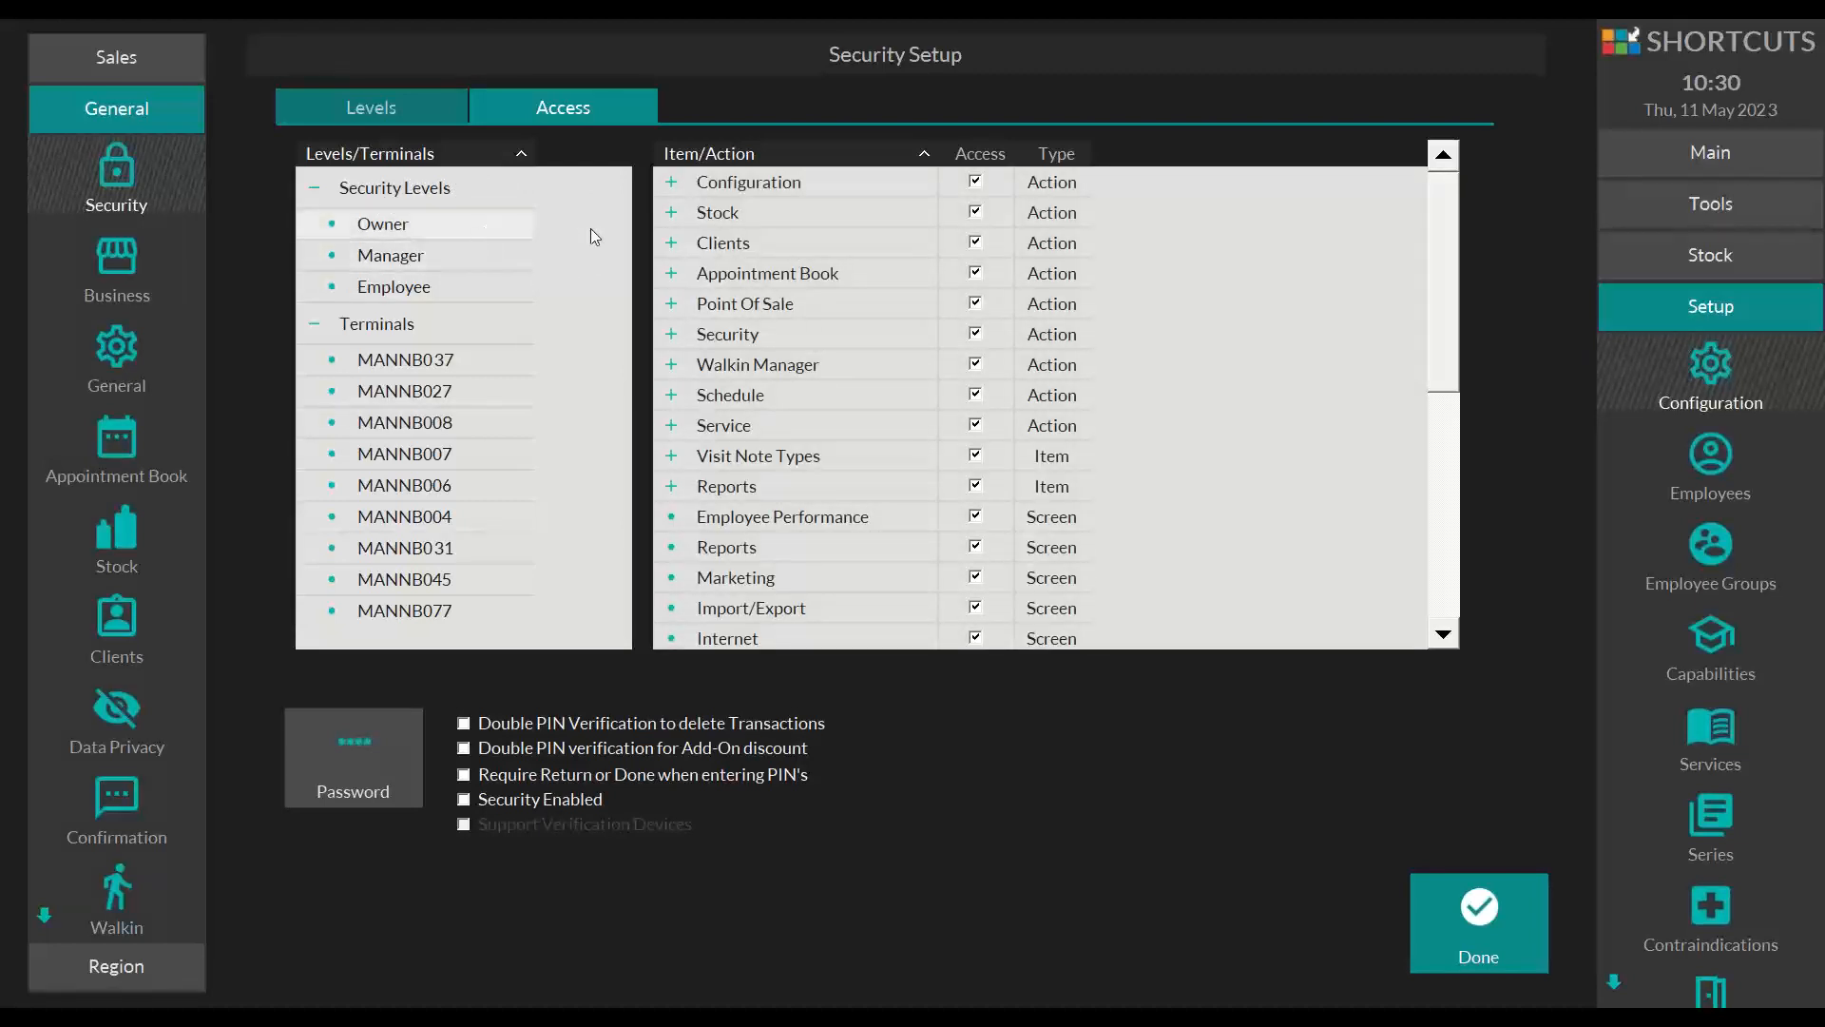
{"action": "left_click", "coordinate": [454, 253]}
{"action": "left_click", "coordinate": [540, 229]}
{"action": "left_click_drag", "start_coordinate": [1016, 154], "coordinate": [1058, 154]}
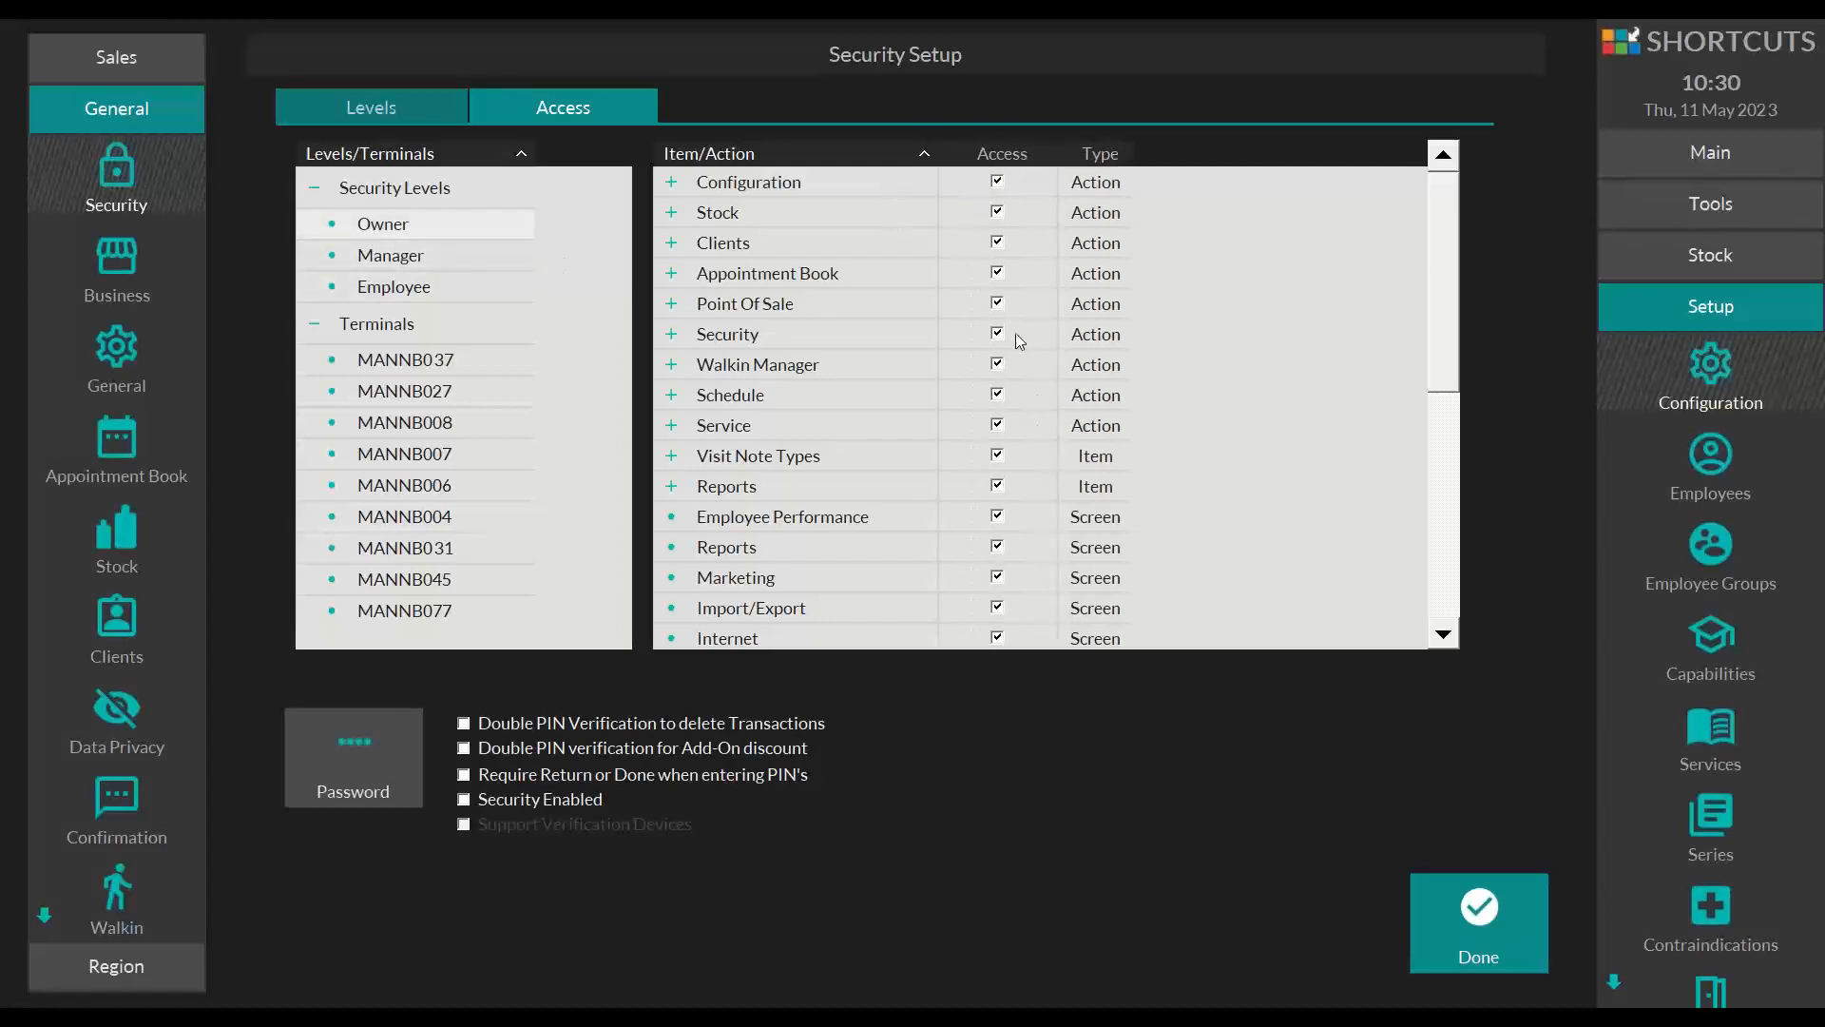
Step: Examine the Employee level's access rights, including the individual screens under Configuration, and collapse that group again
{"action": "left_click", "coordinate": [464, 282]}
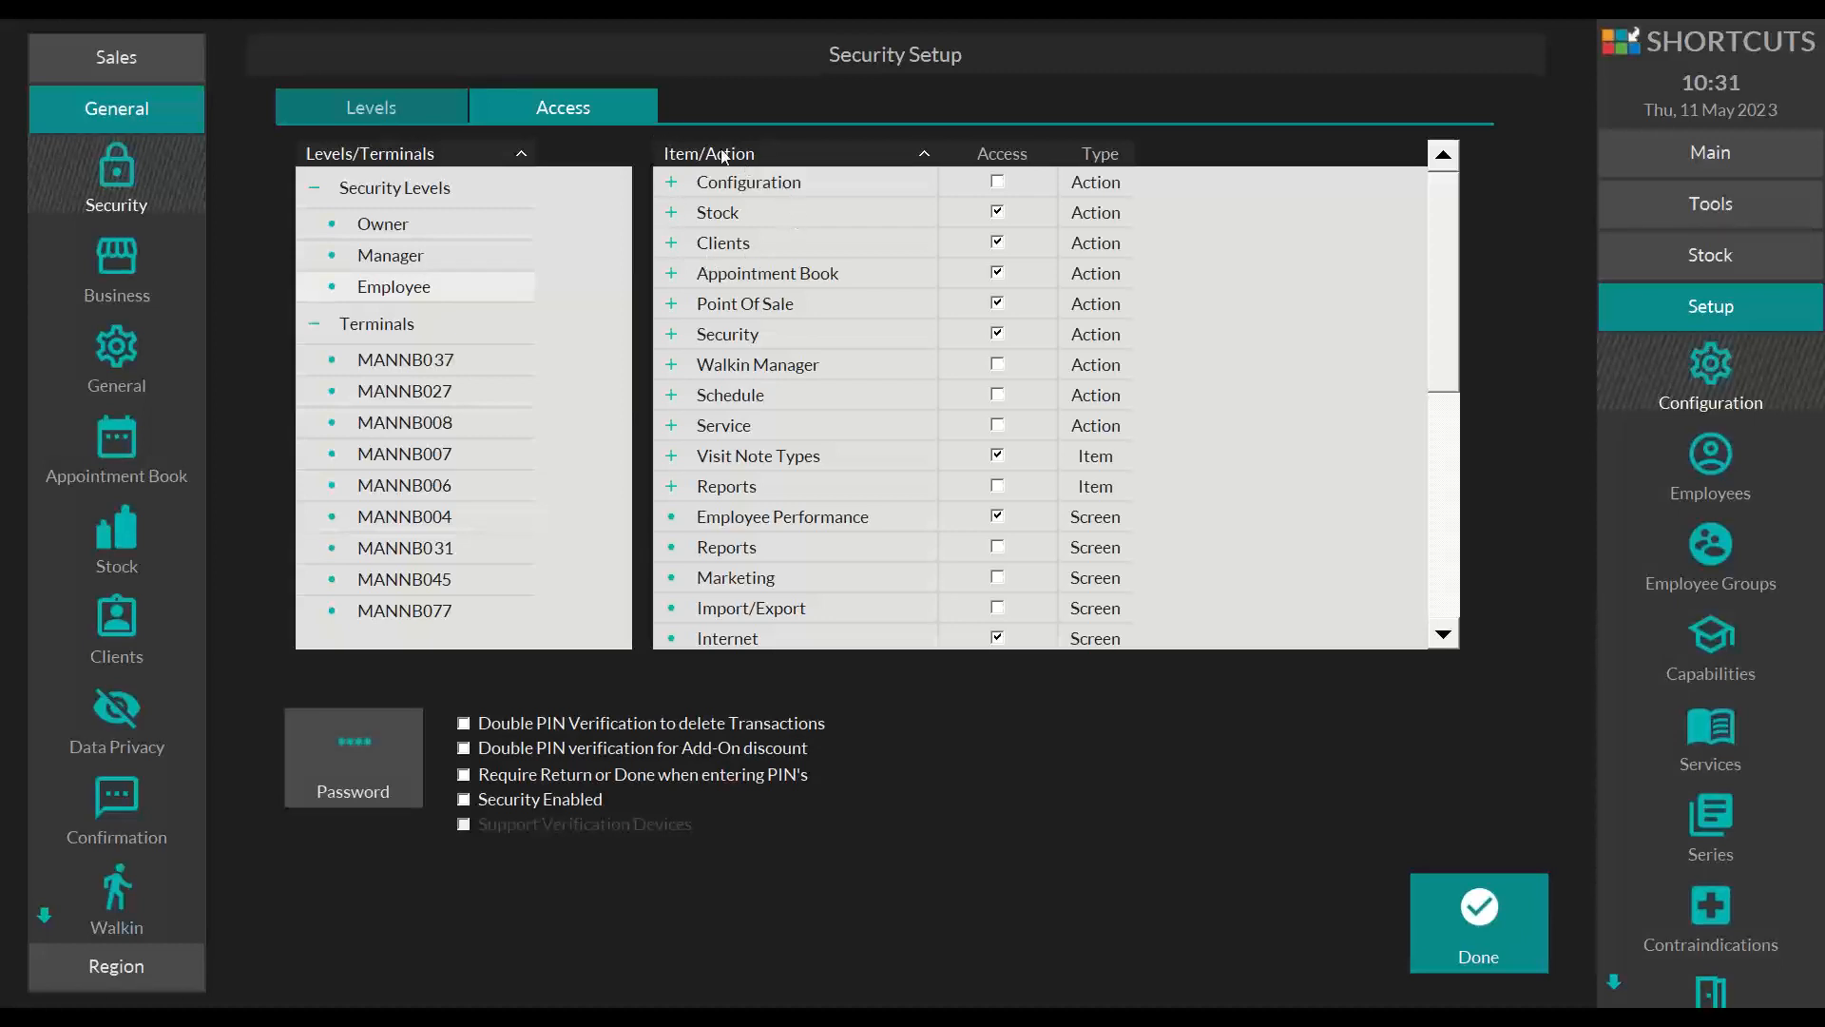
{"action": "left_click", "coordinate": [672, 182]}
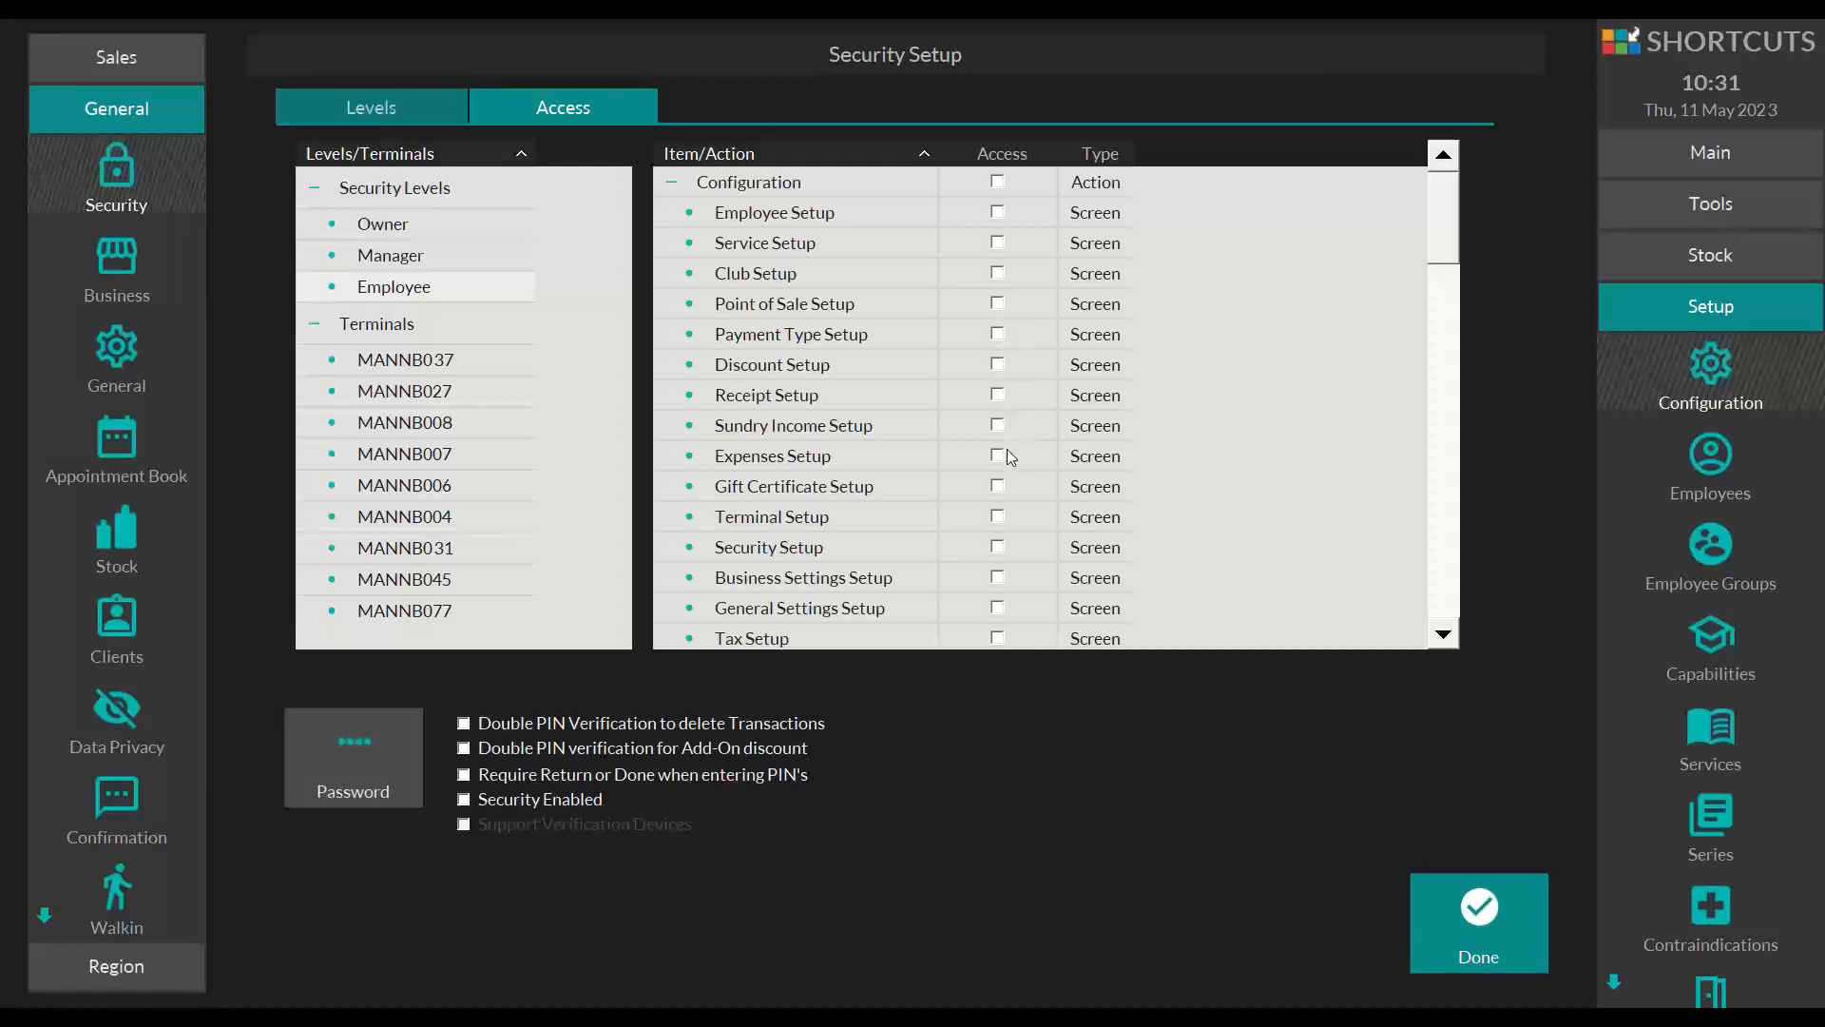
{"action": "left_click", "coordinate": [673, 183]}
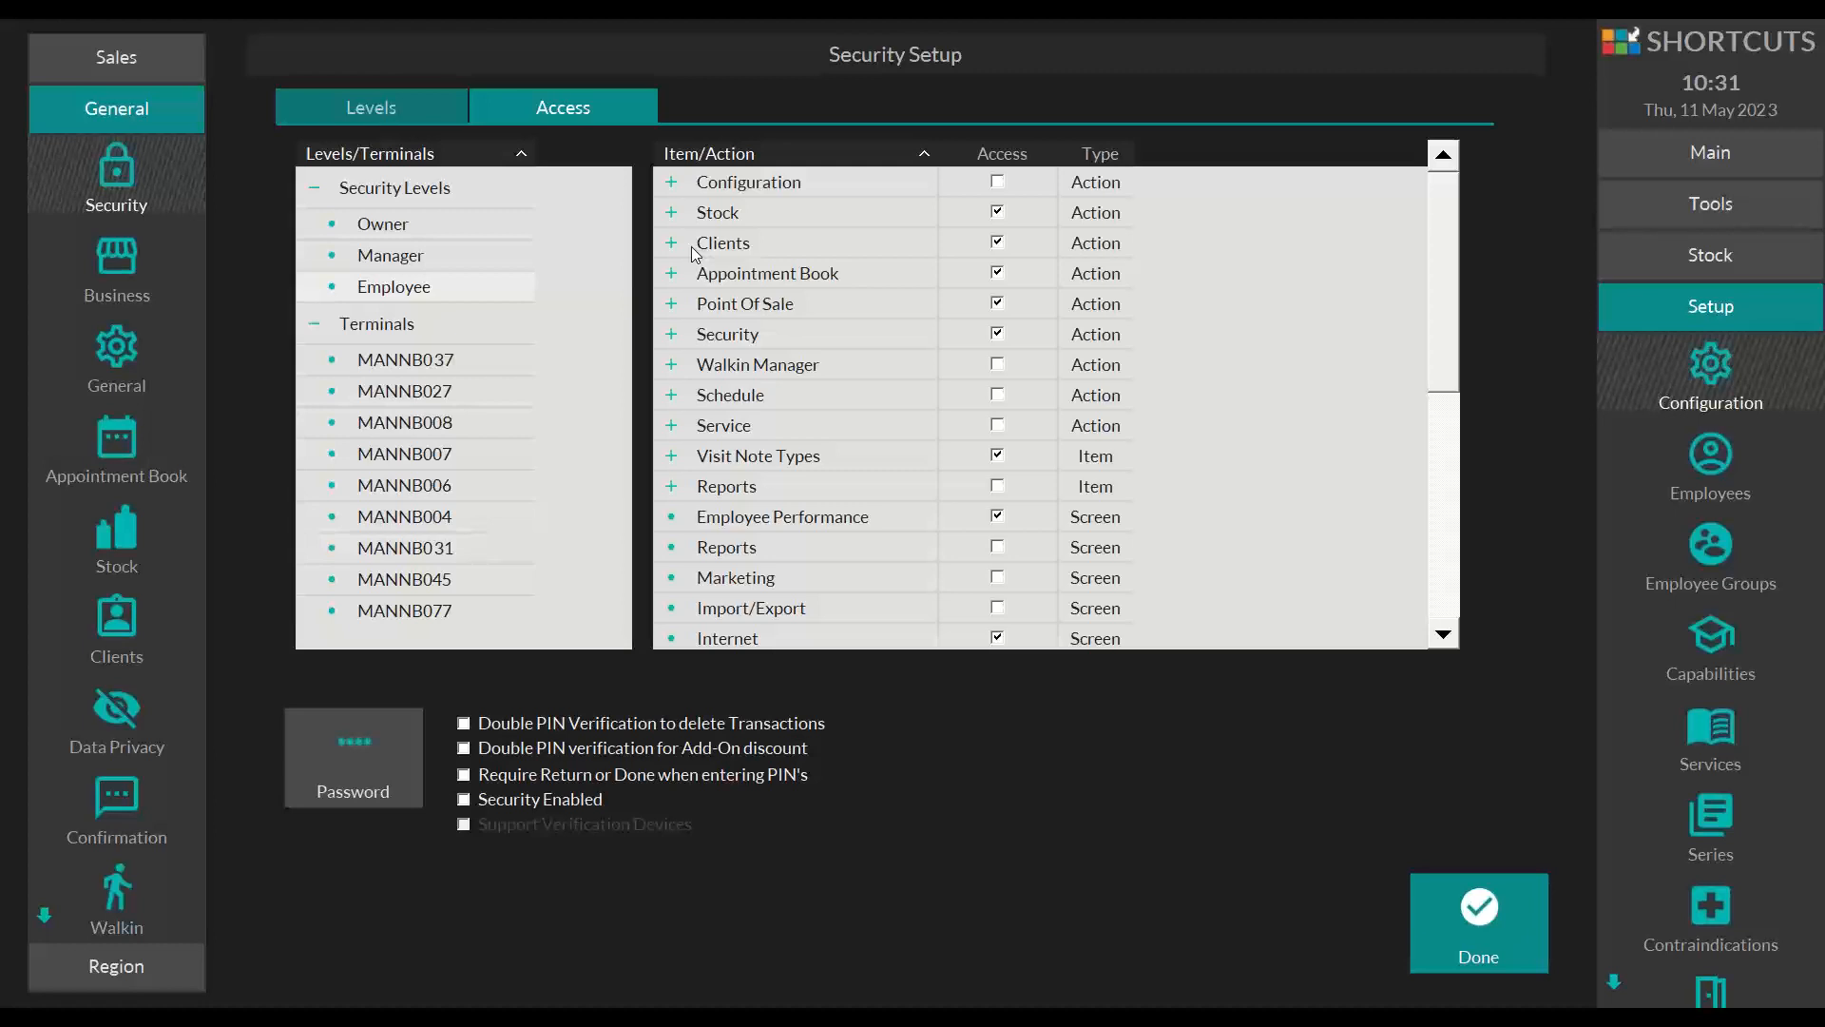
Step: Finish the security and capabilities setup and show today's date in the appointment book
{"action": "left_click", "coordinate": [1506, 876]}
{"action": "left_click", "coordinate": [1296, 539]}
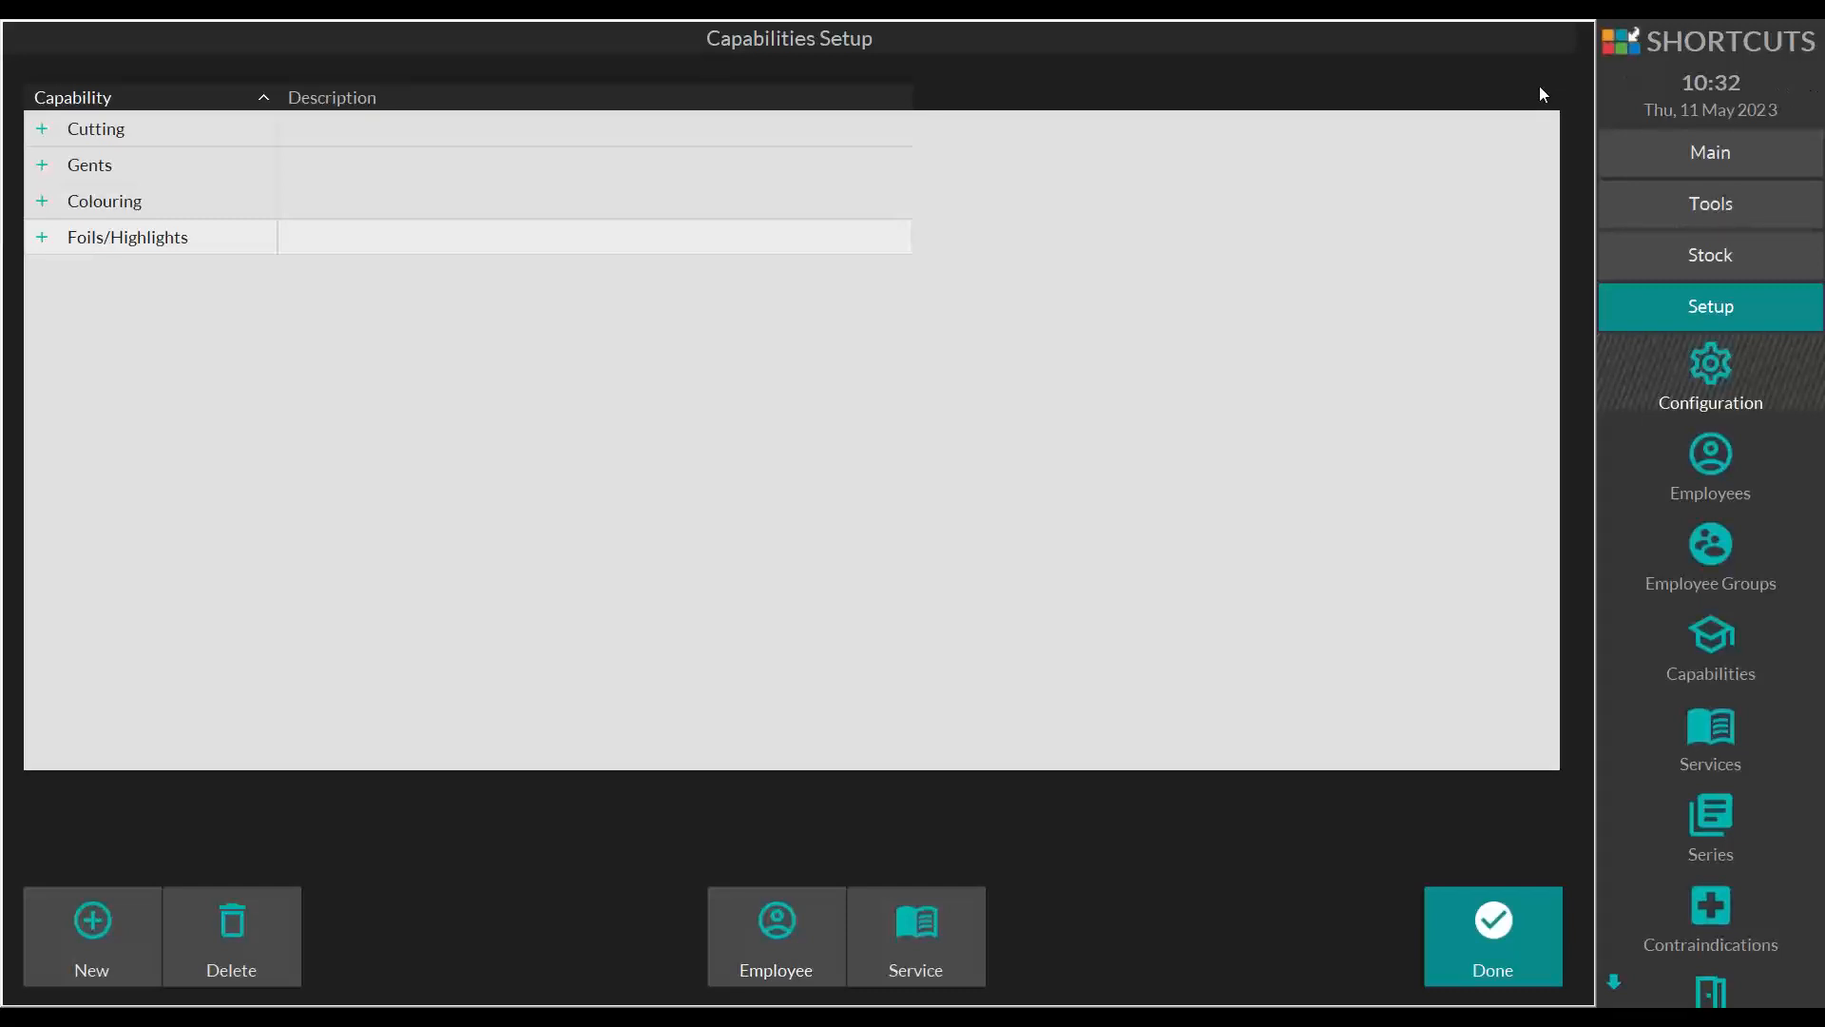
{"action": "left_click", "coordinate": [1488, 933]}
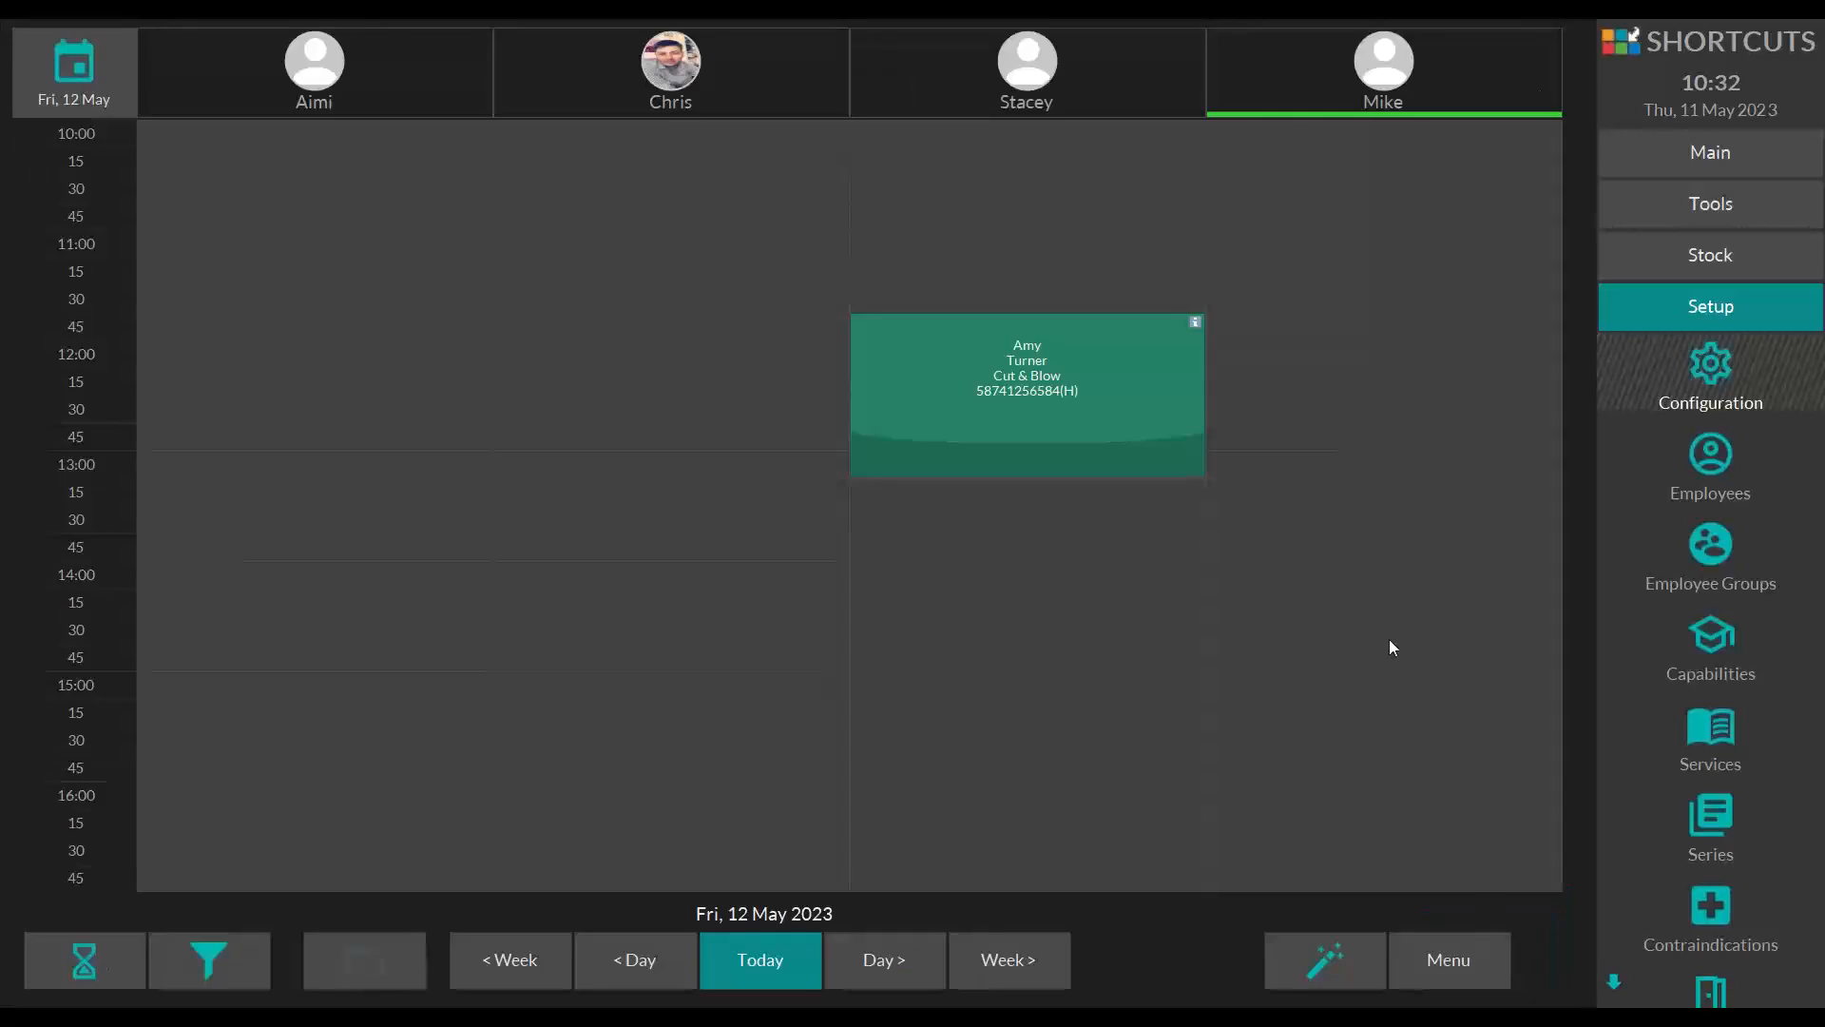
{"action": "left_click", "coordinate": [770, 951]}
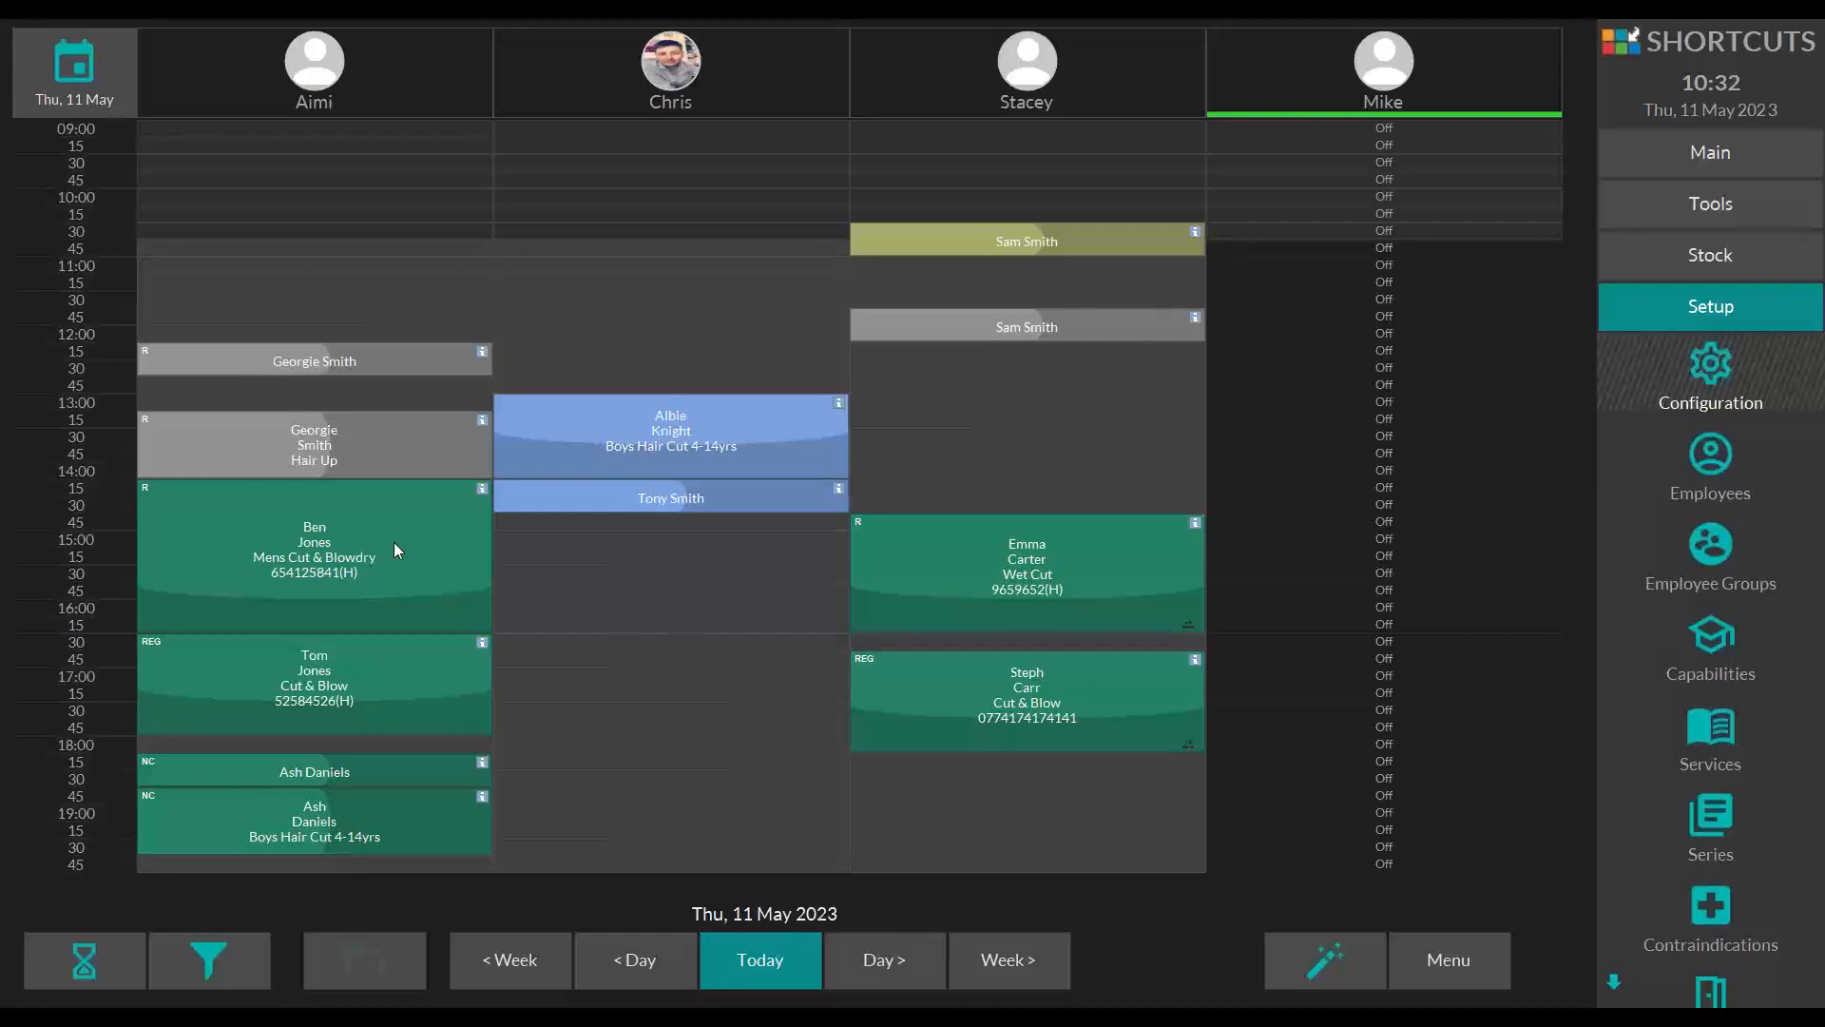
Step: Open the client profile from the 13:00 Boys Hair Cut appointment and examine its name, contact, message and refreshment fields
{"action": "left_click", "coordinate": [681, 433]}
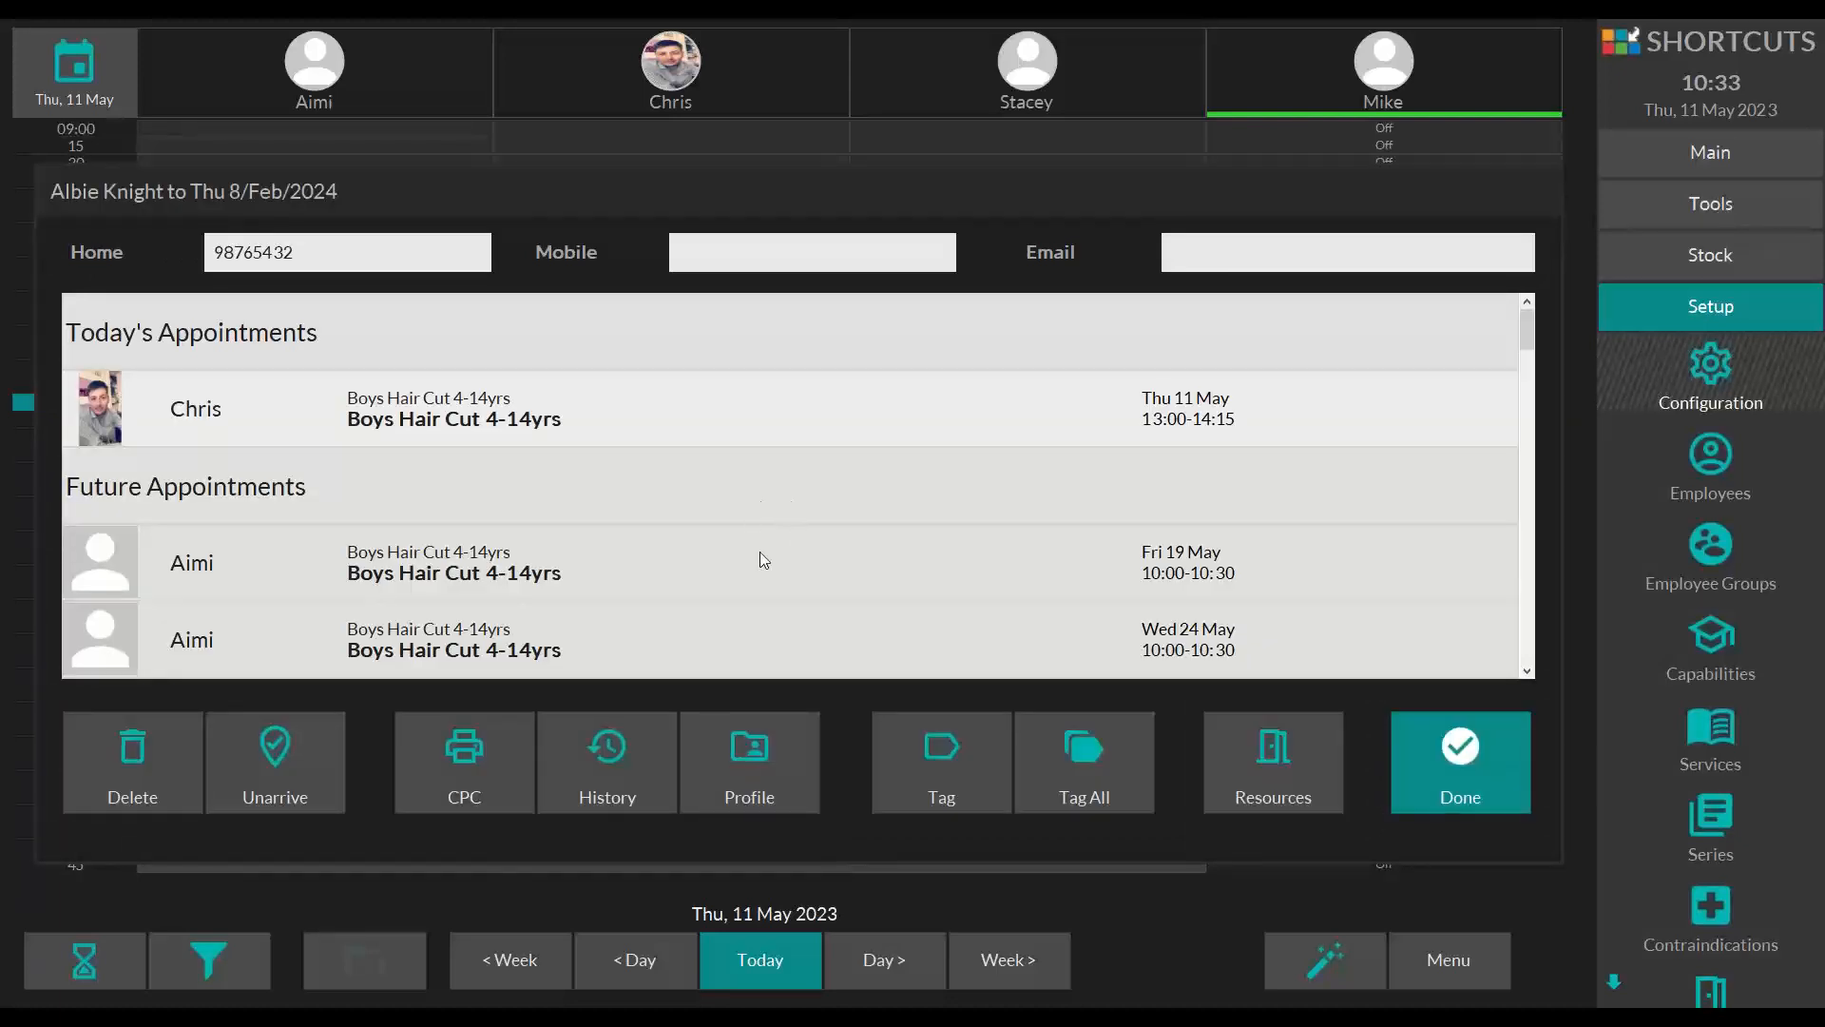
{"action": "left_click", "coordinate": [704, 757]}
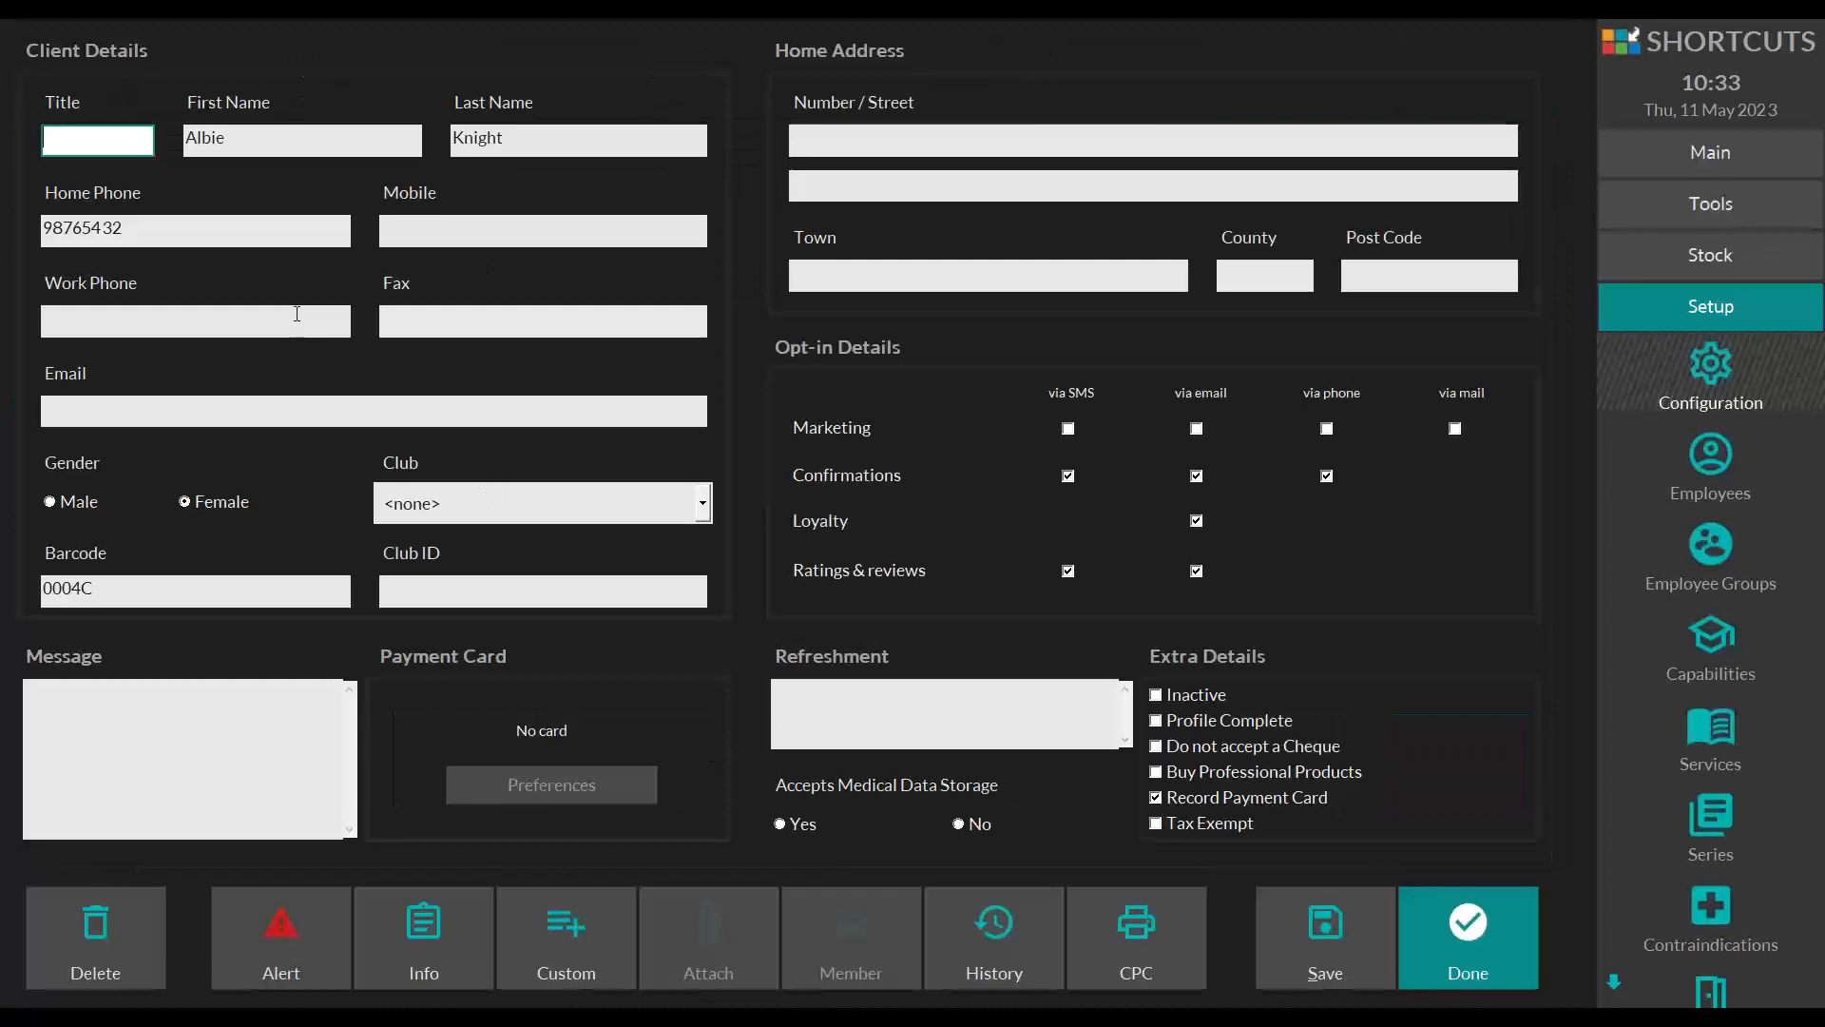
{"action": "left_click", "coordinate": [247, 150]}
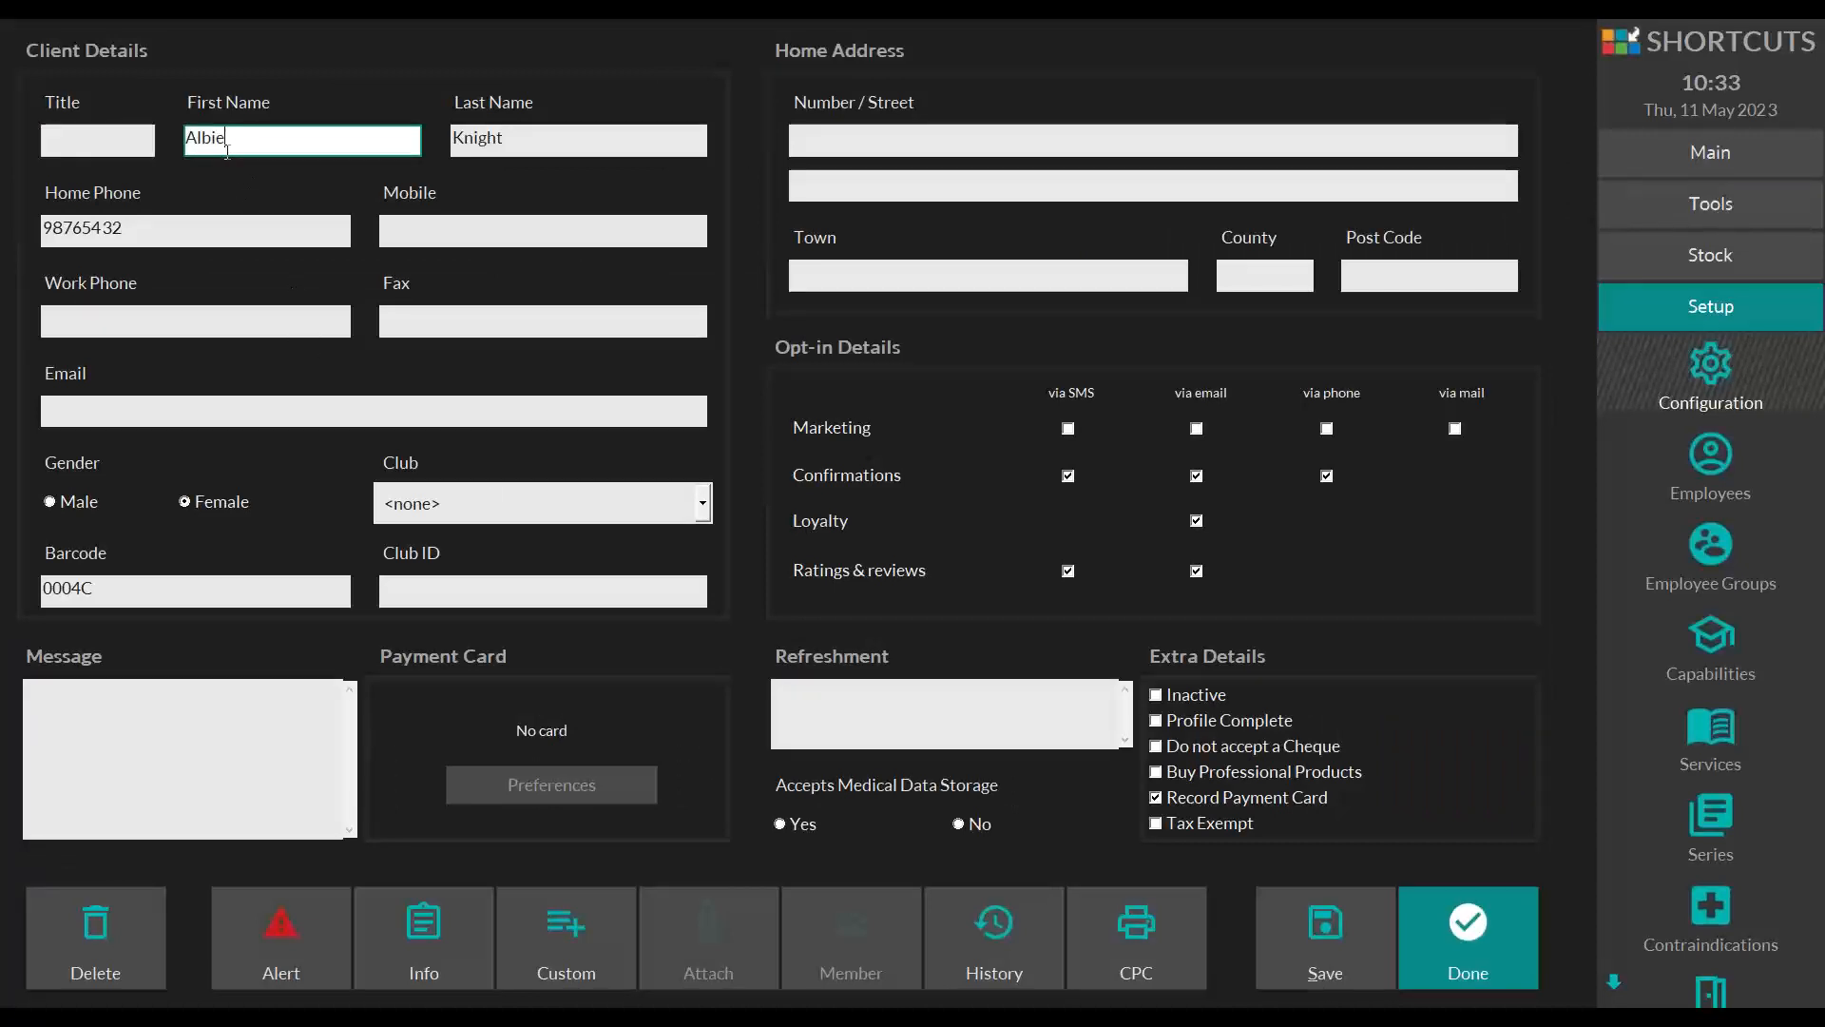
{"action": "left_click", "coordinate": [255, 148]}
{"action": "left_click", "coordinate": [494, 139]}
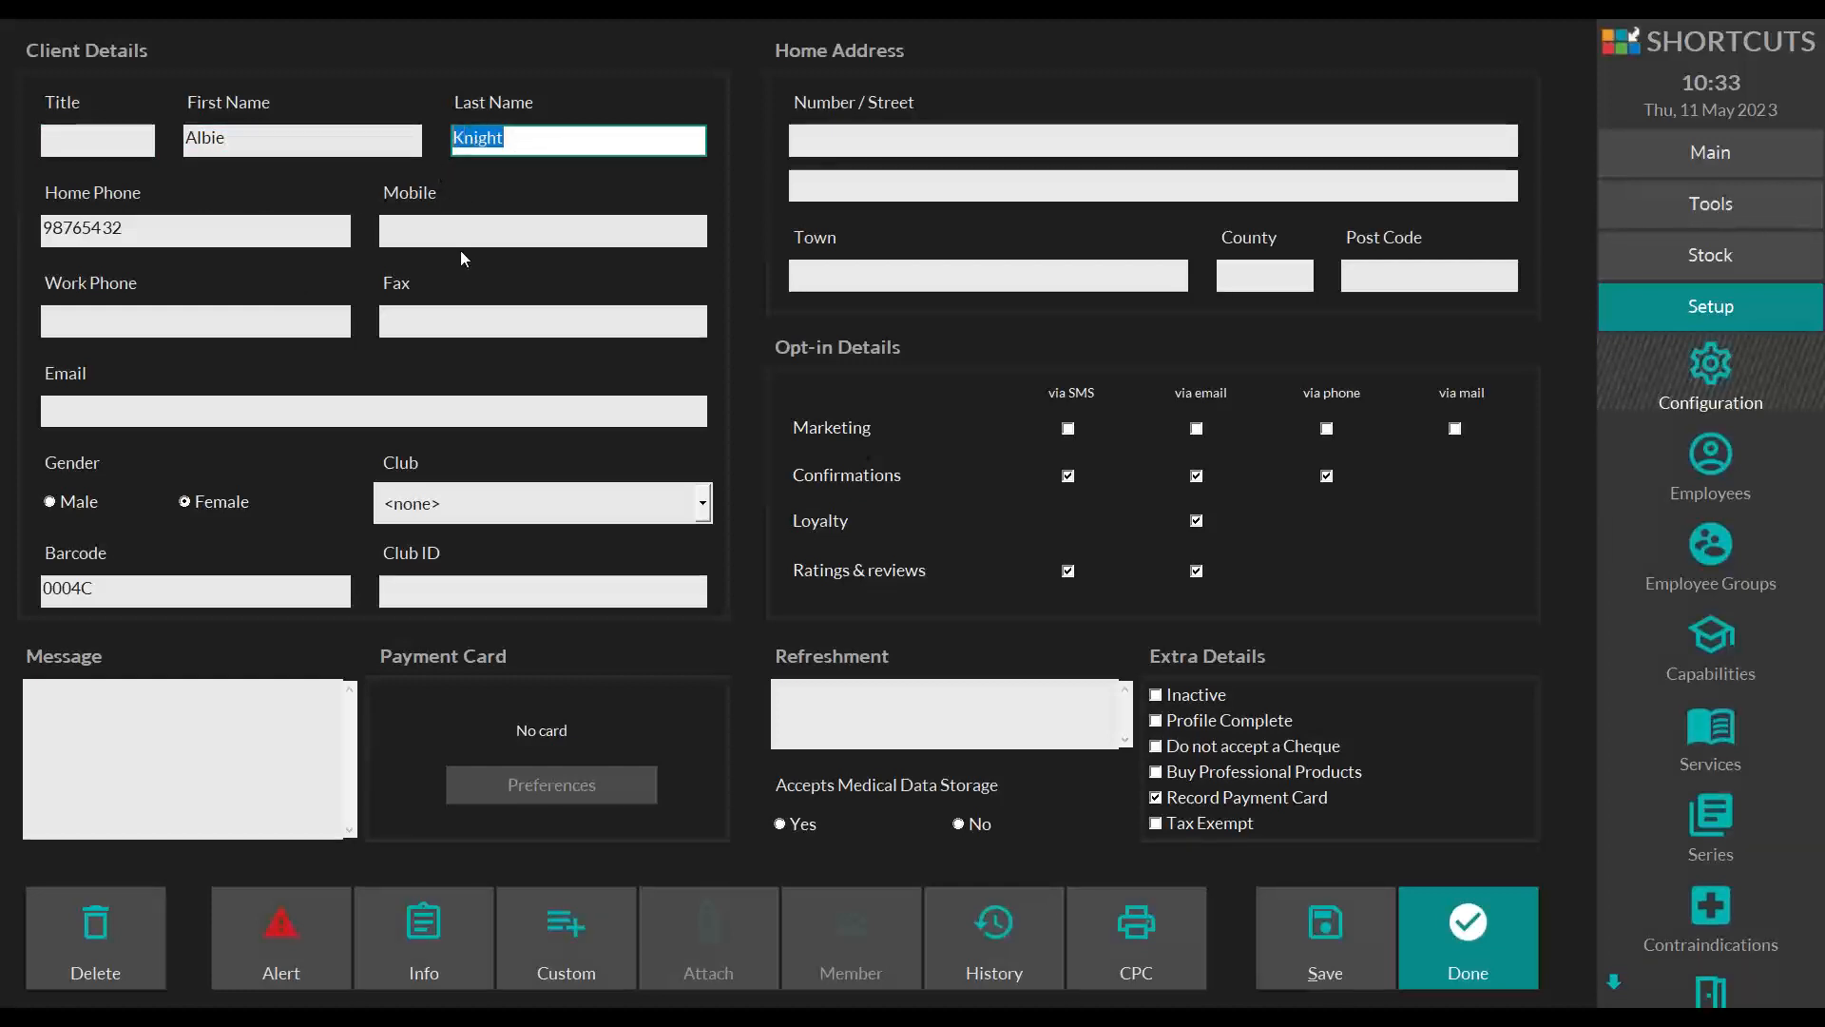
{"action": "left_click_drag", "start_coordinate": [125, 228], "coordinate": [47, 226]}
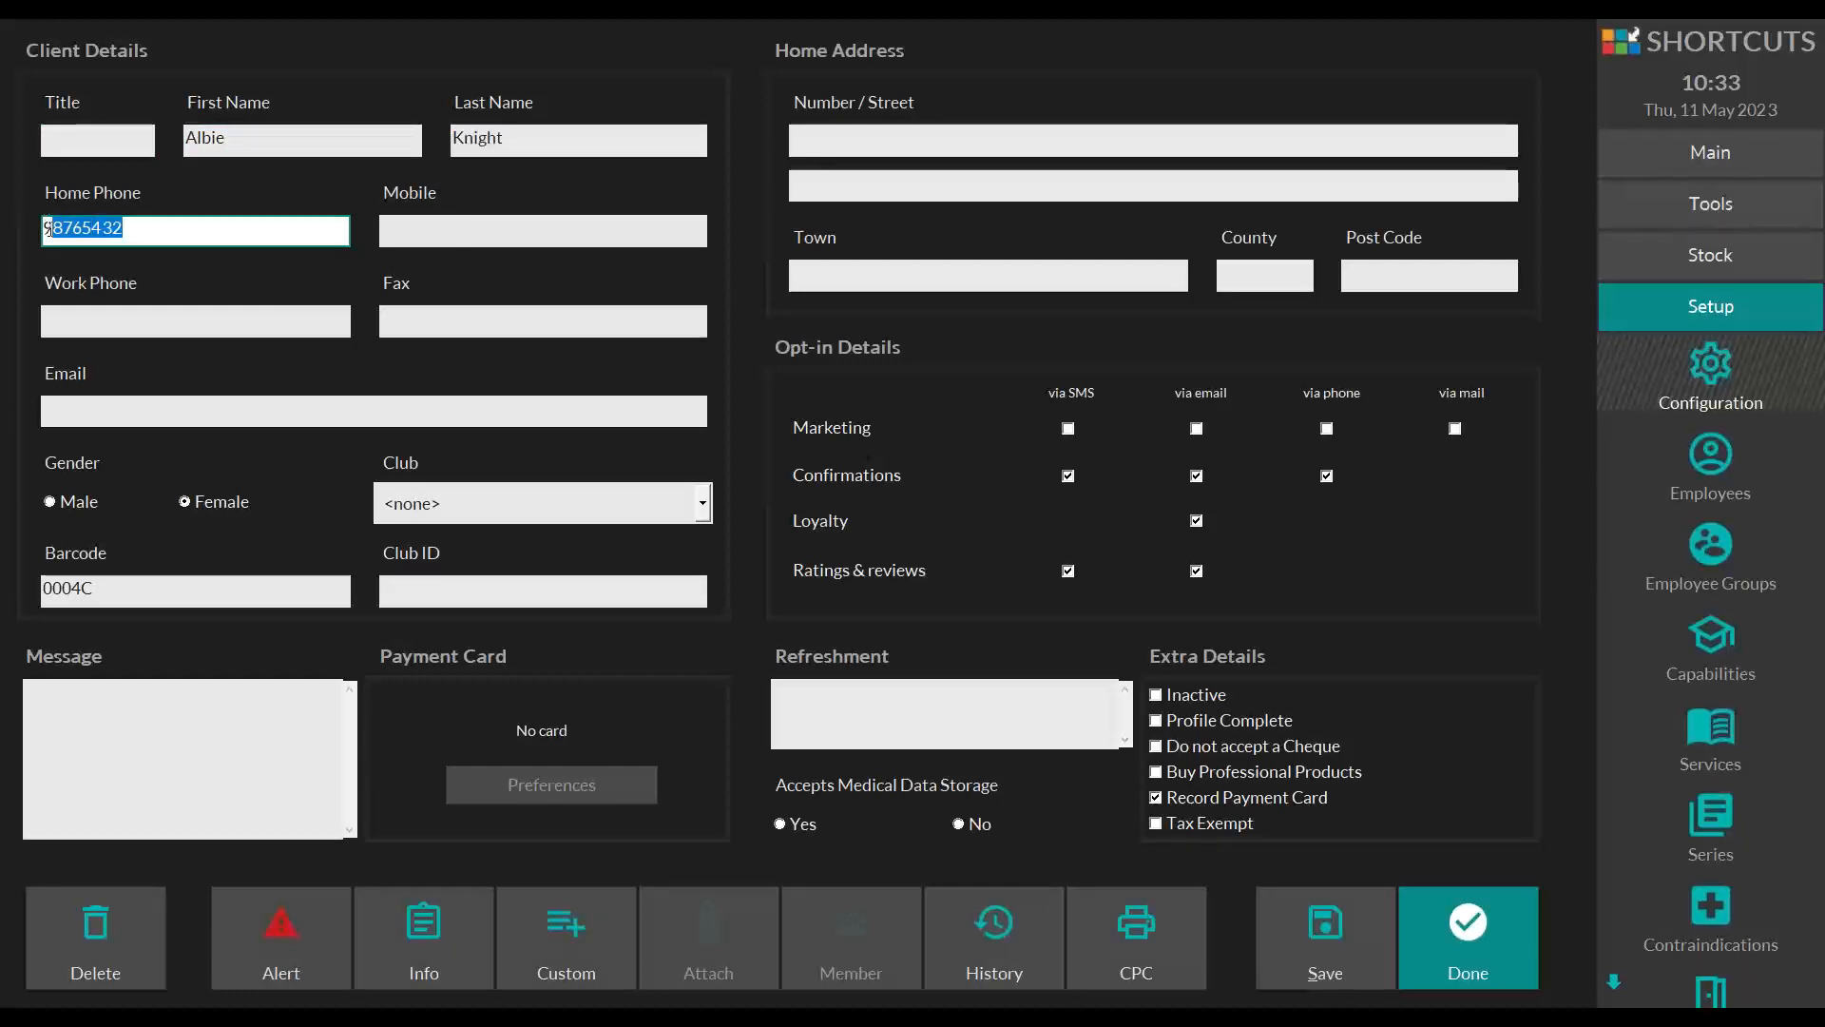
{"action": "left_click", "coordinate": [43, 228]}
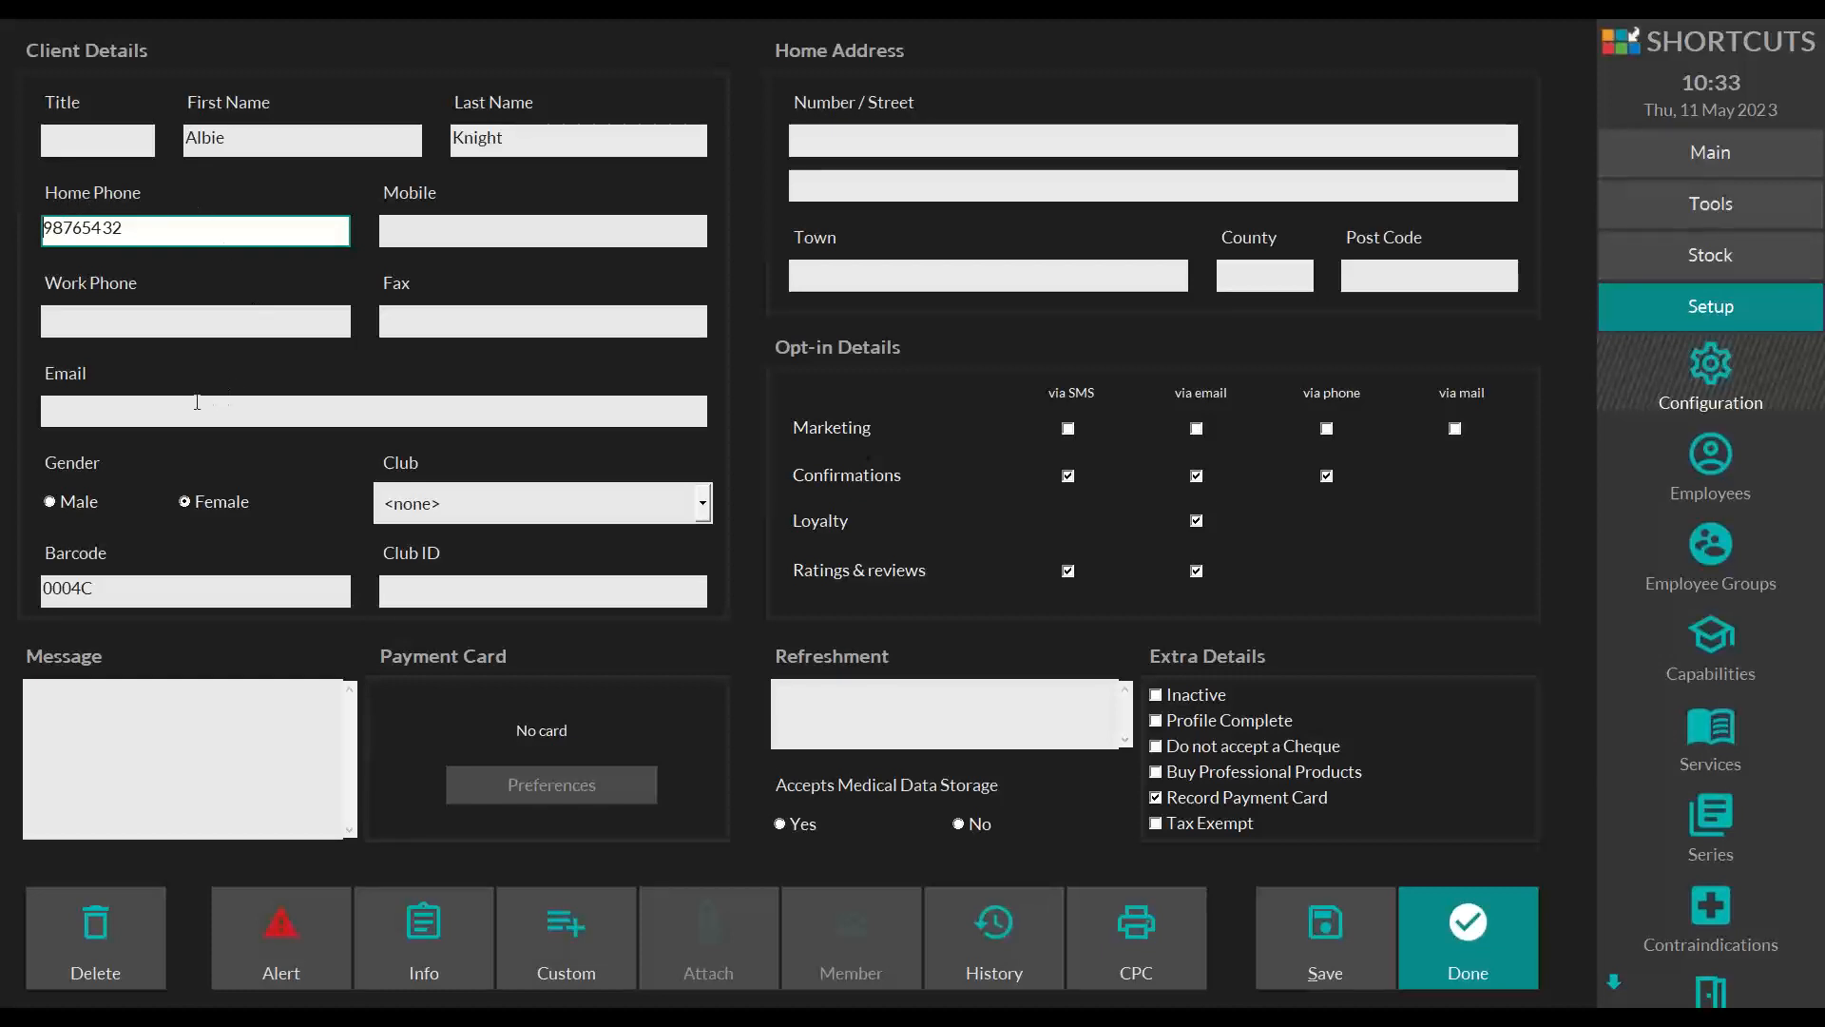
{"action": "left_click", "coordinate": [158, 409]}
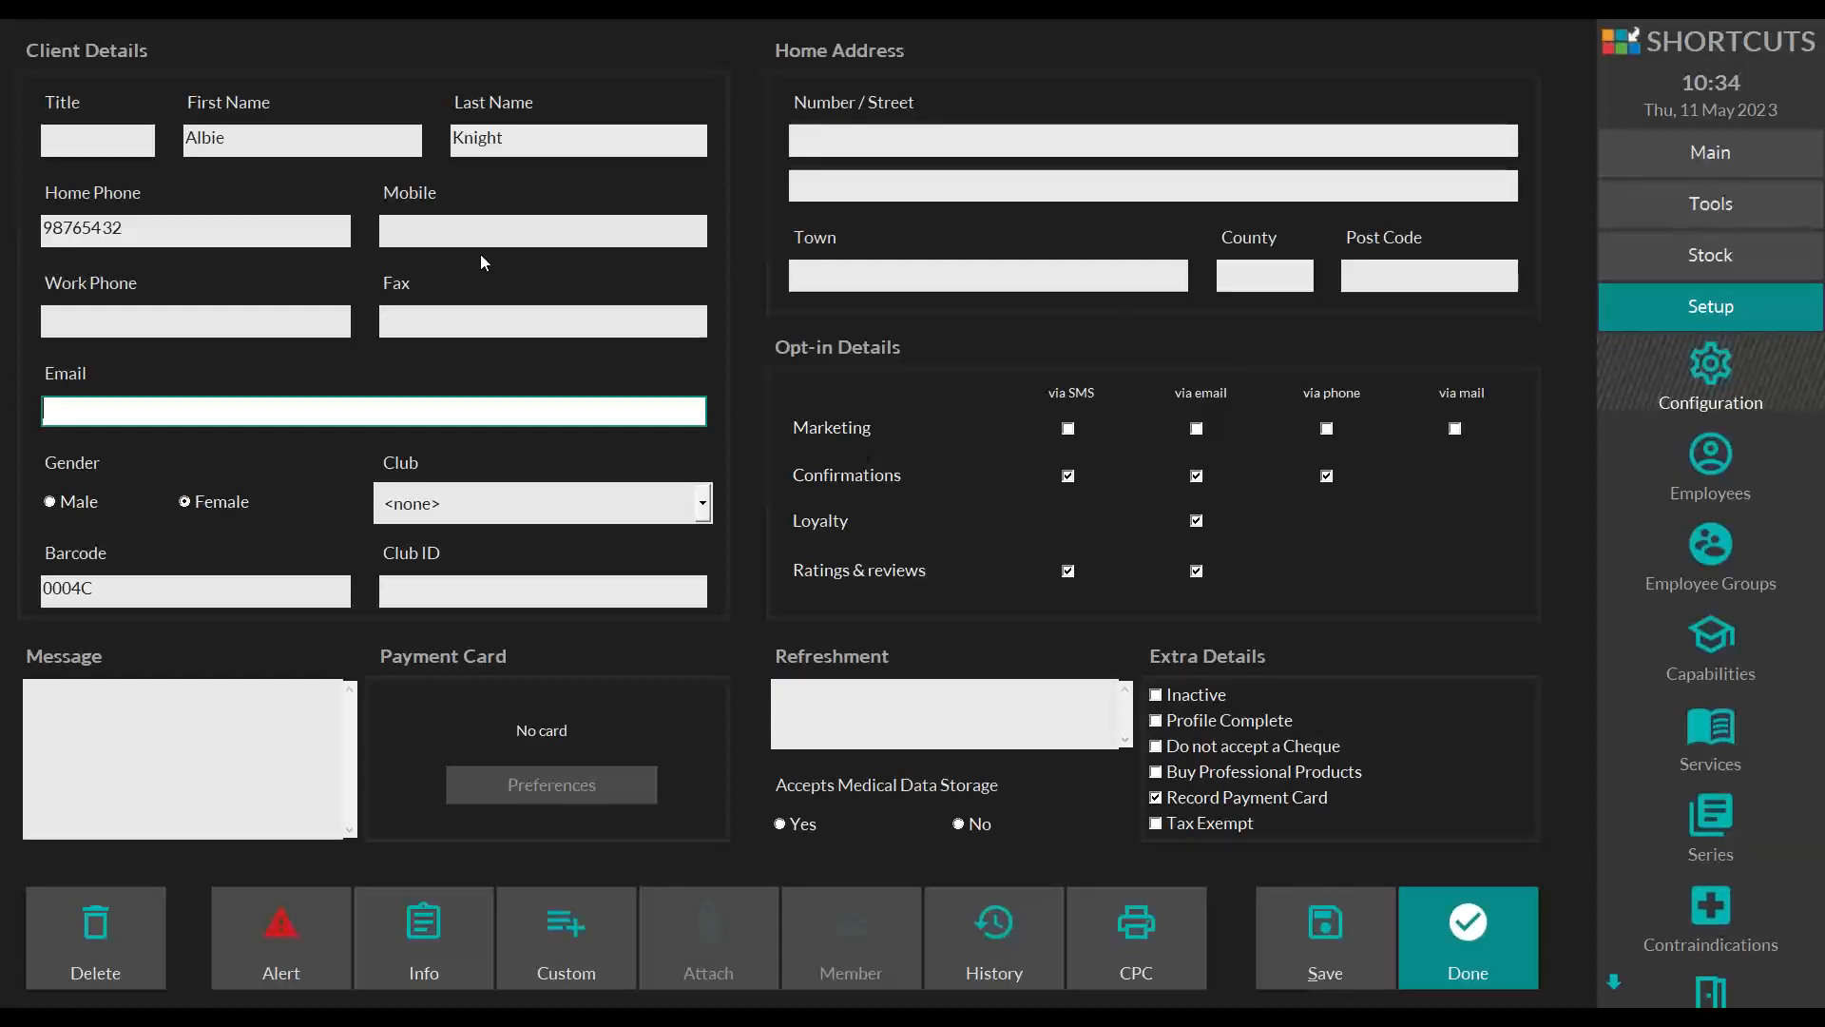
{"action": "left_click", "coordinate": [179, 733]}
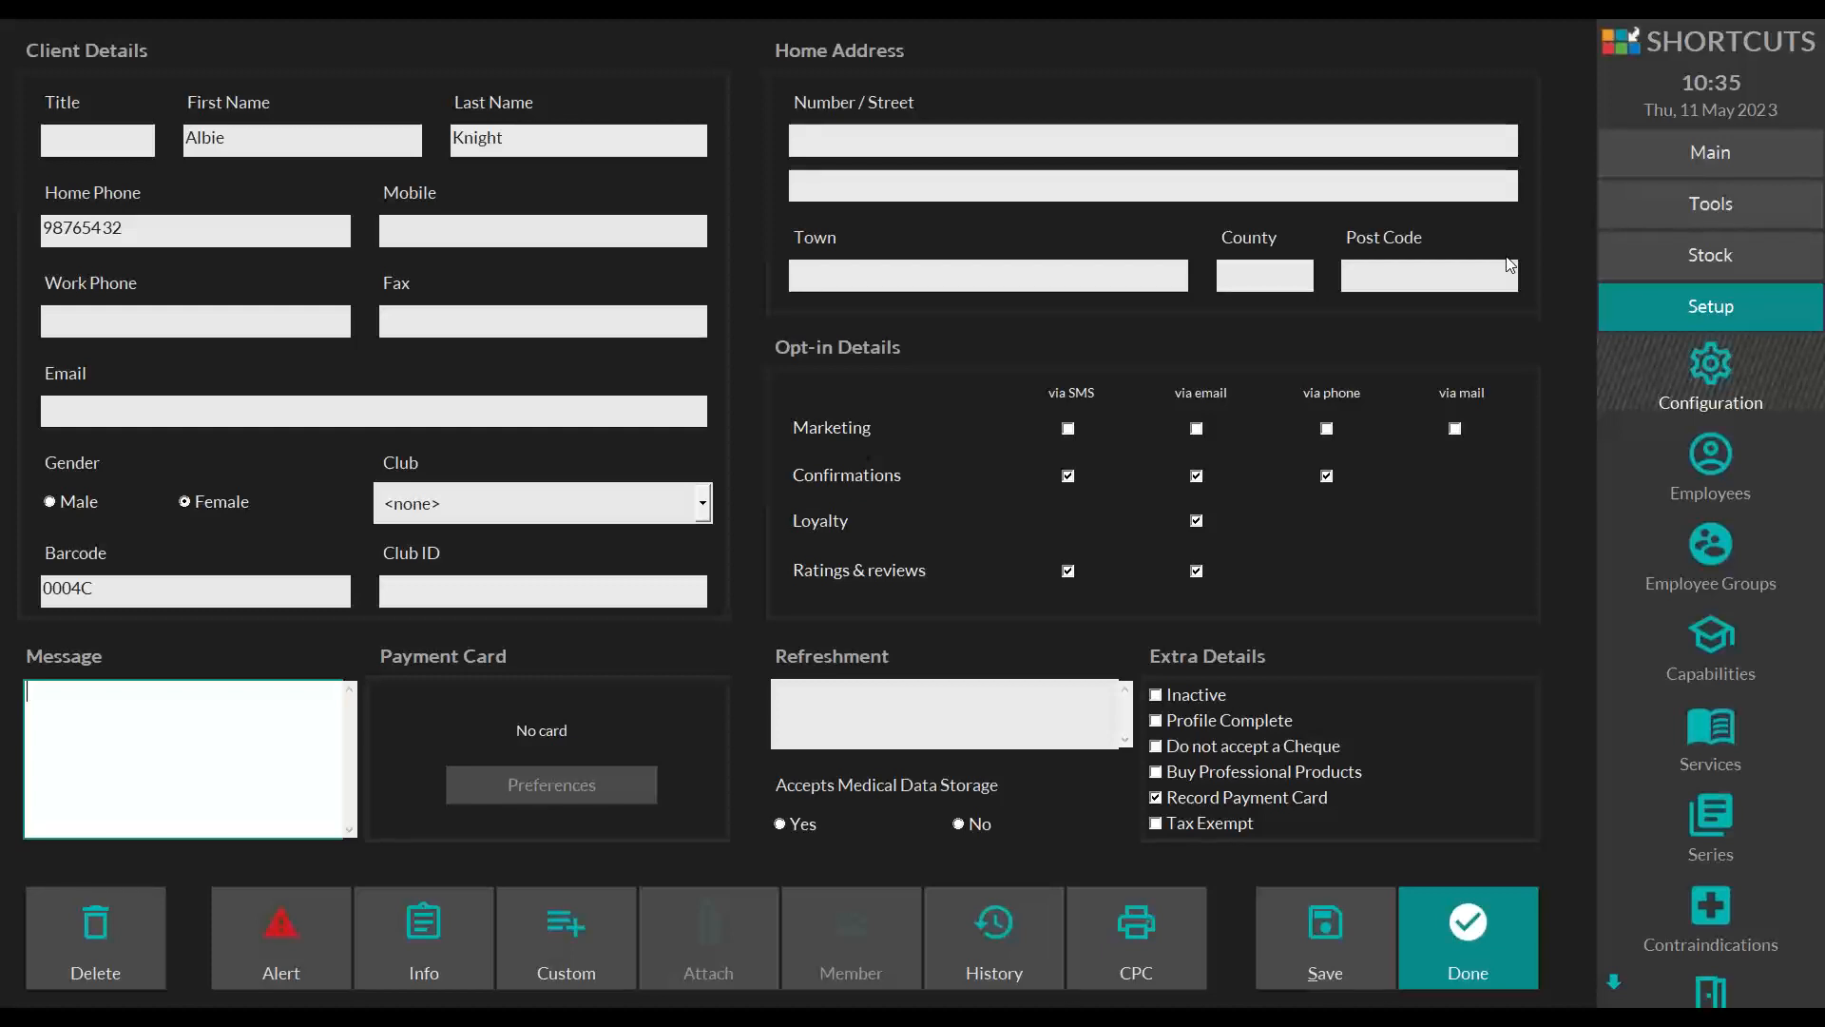
{"action": "left_click", "coordinate": [830, 690]}
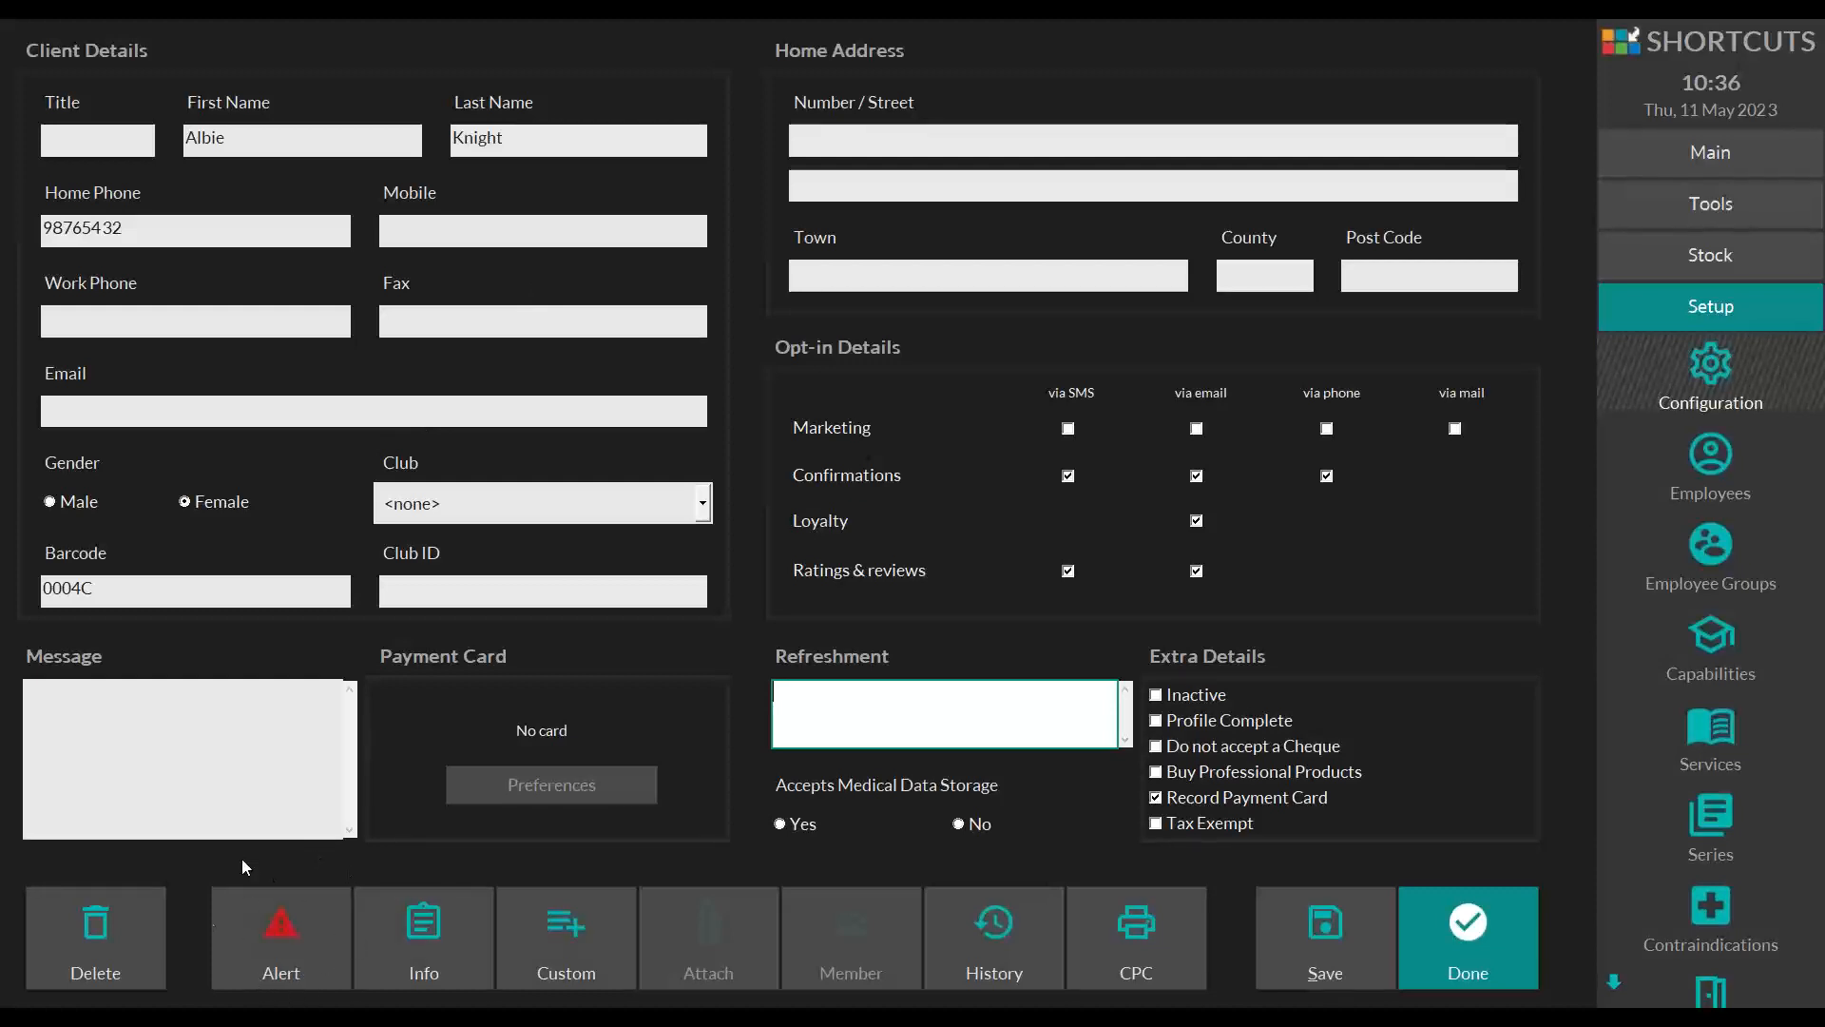
Step: Add the alert "Client has an allergy to latex" to the message history in the client's profile
{"action": "left_click", "coordinate": [240, 890]}
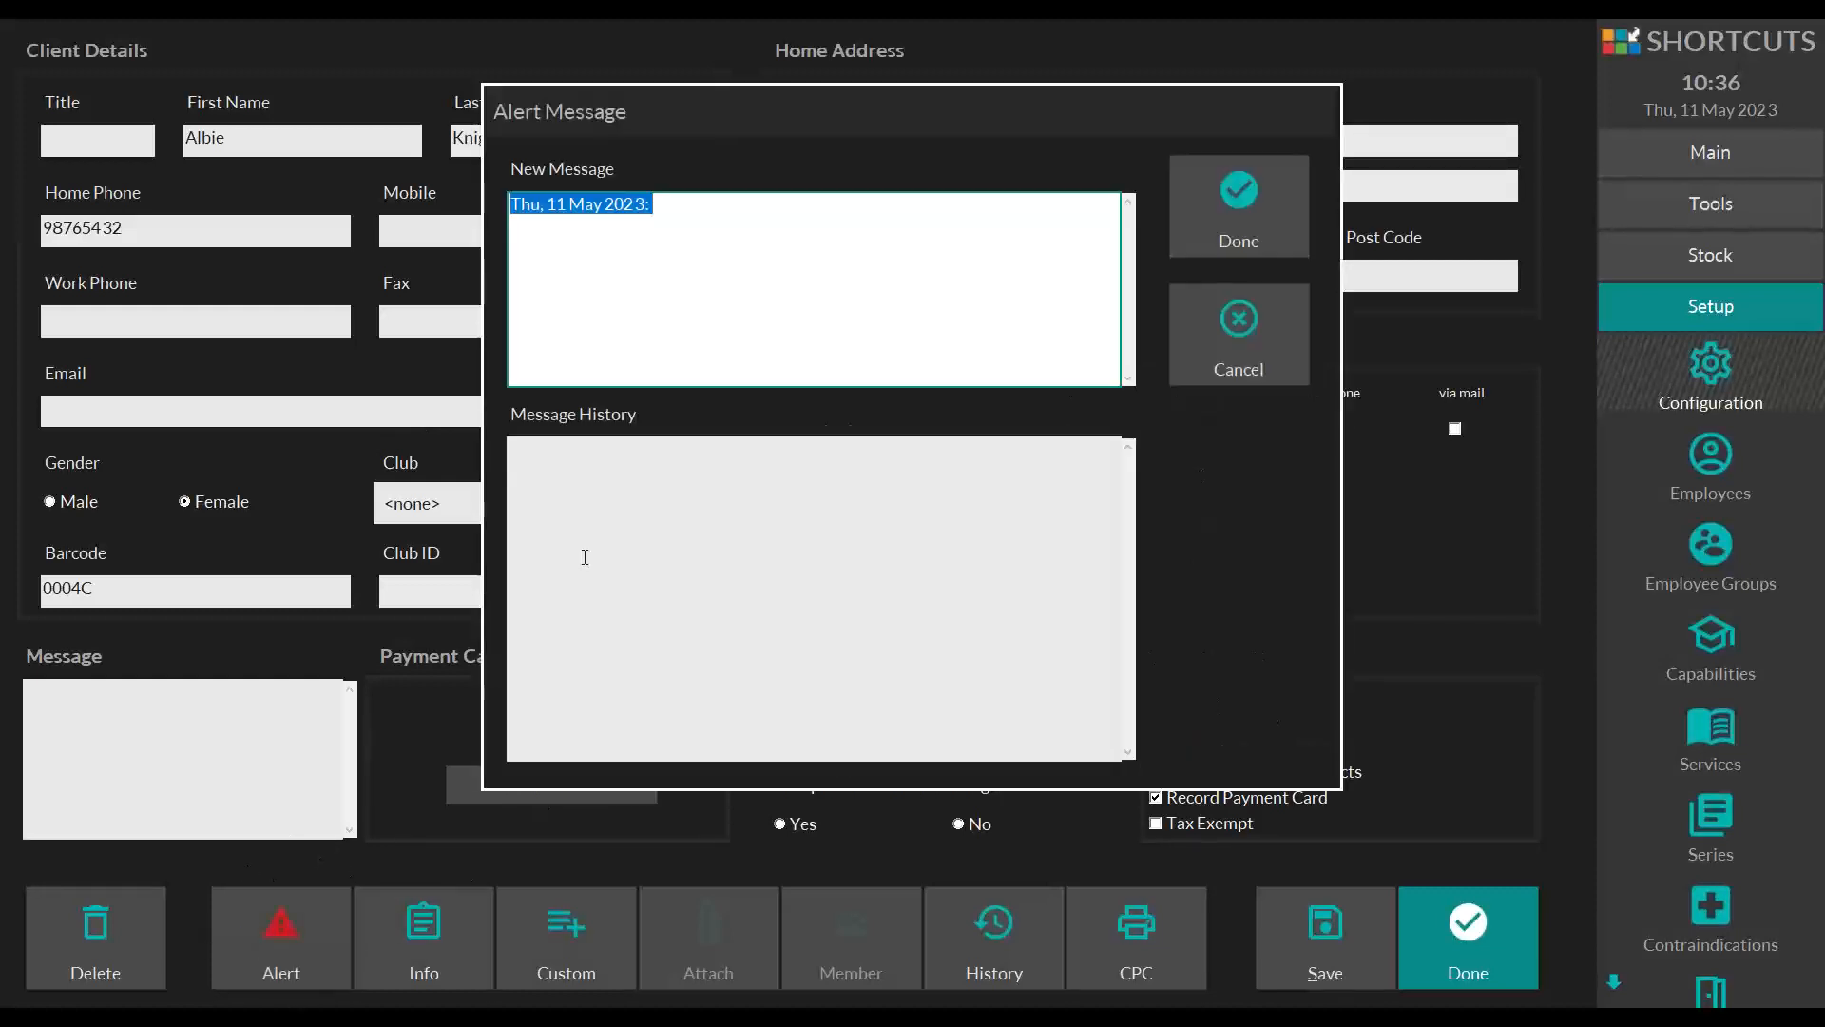
{"action": "left_click", "coordinate": [593, 548]}
{"action": "type", "text": "Client "}
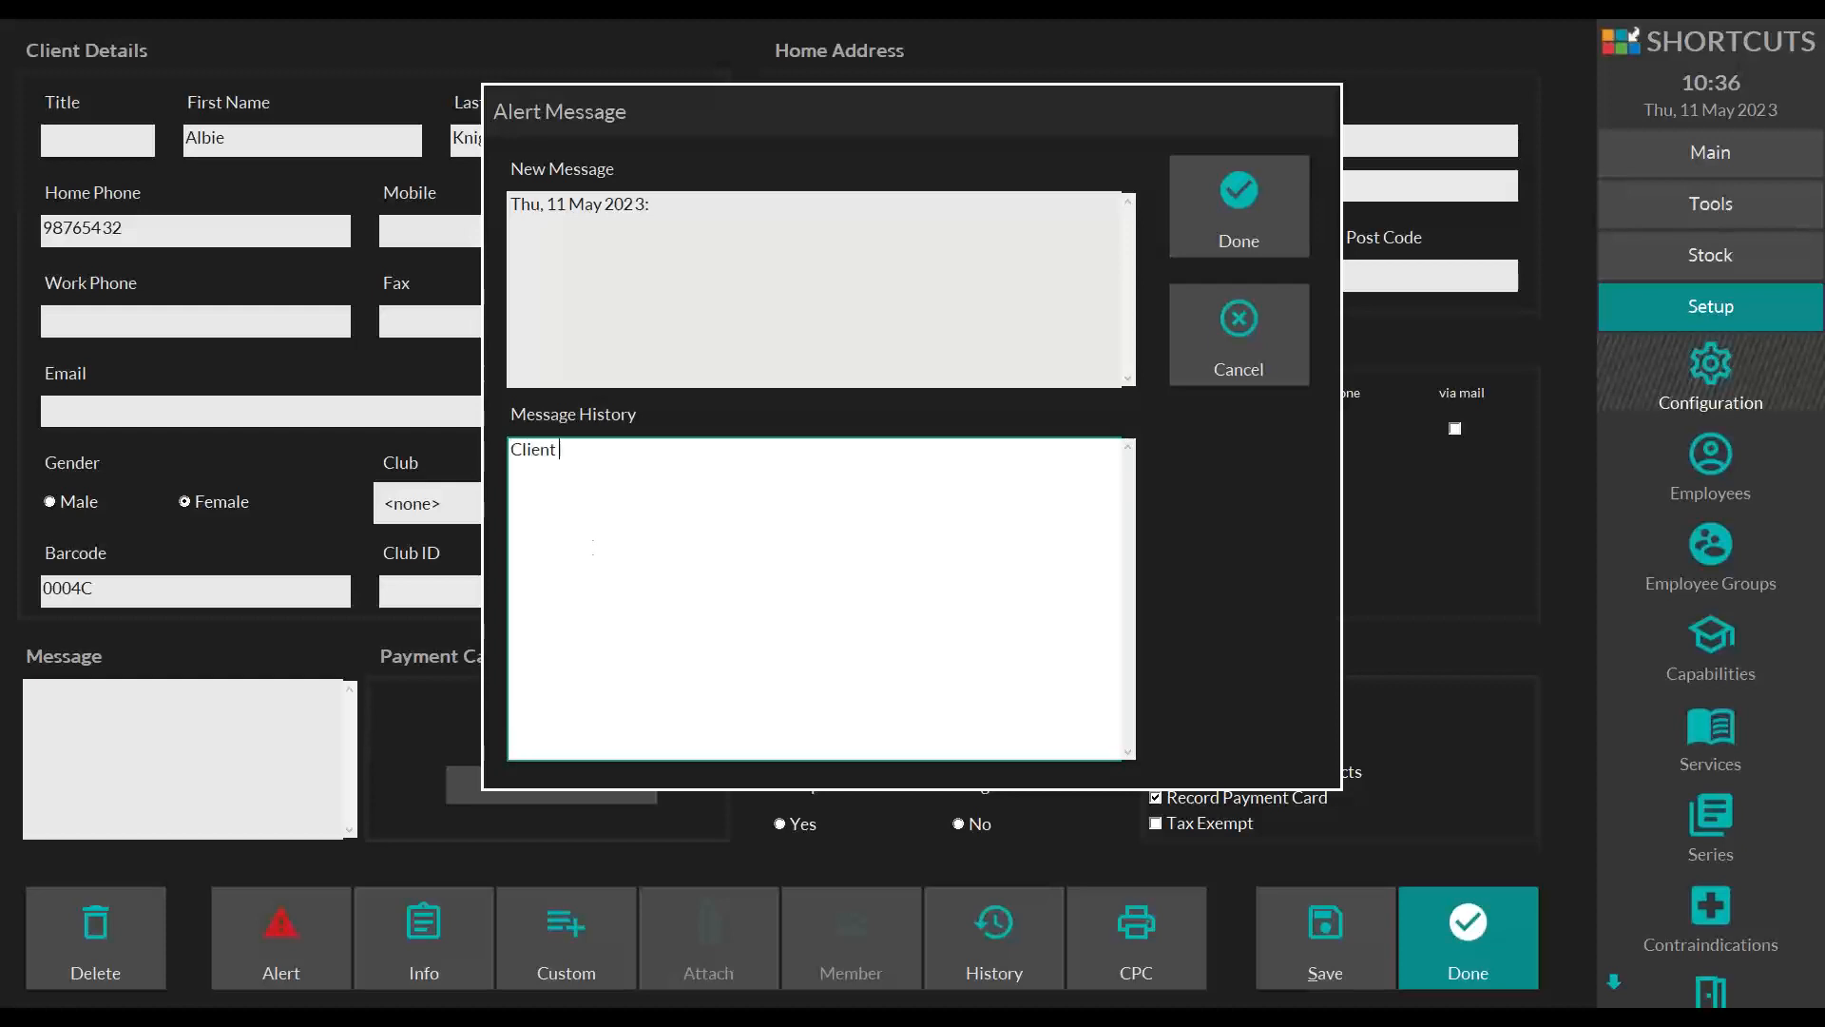
{"action": "type", "text": "has an allergy to latex"}
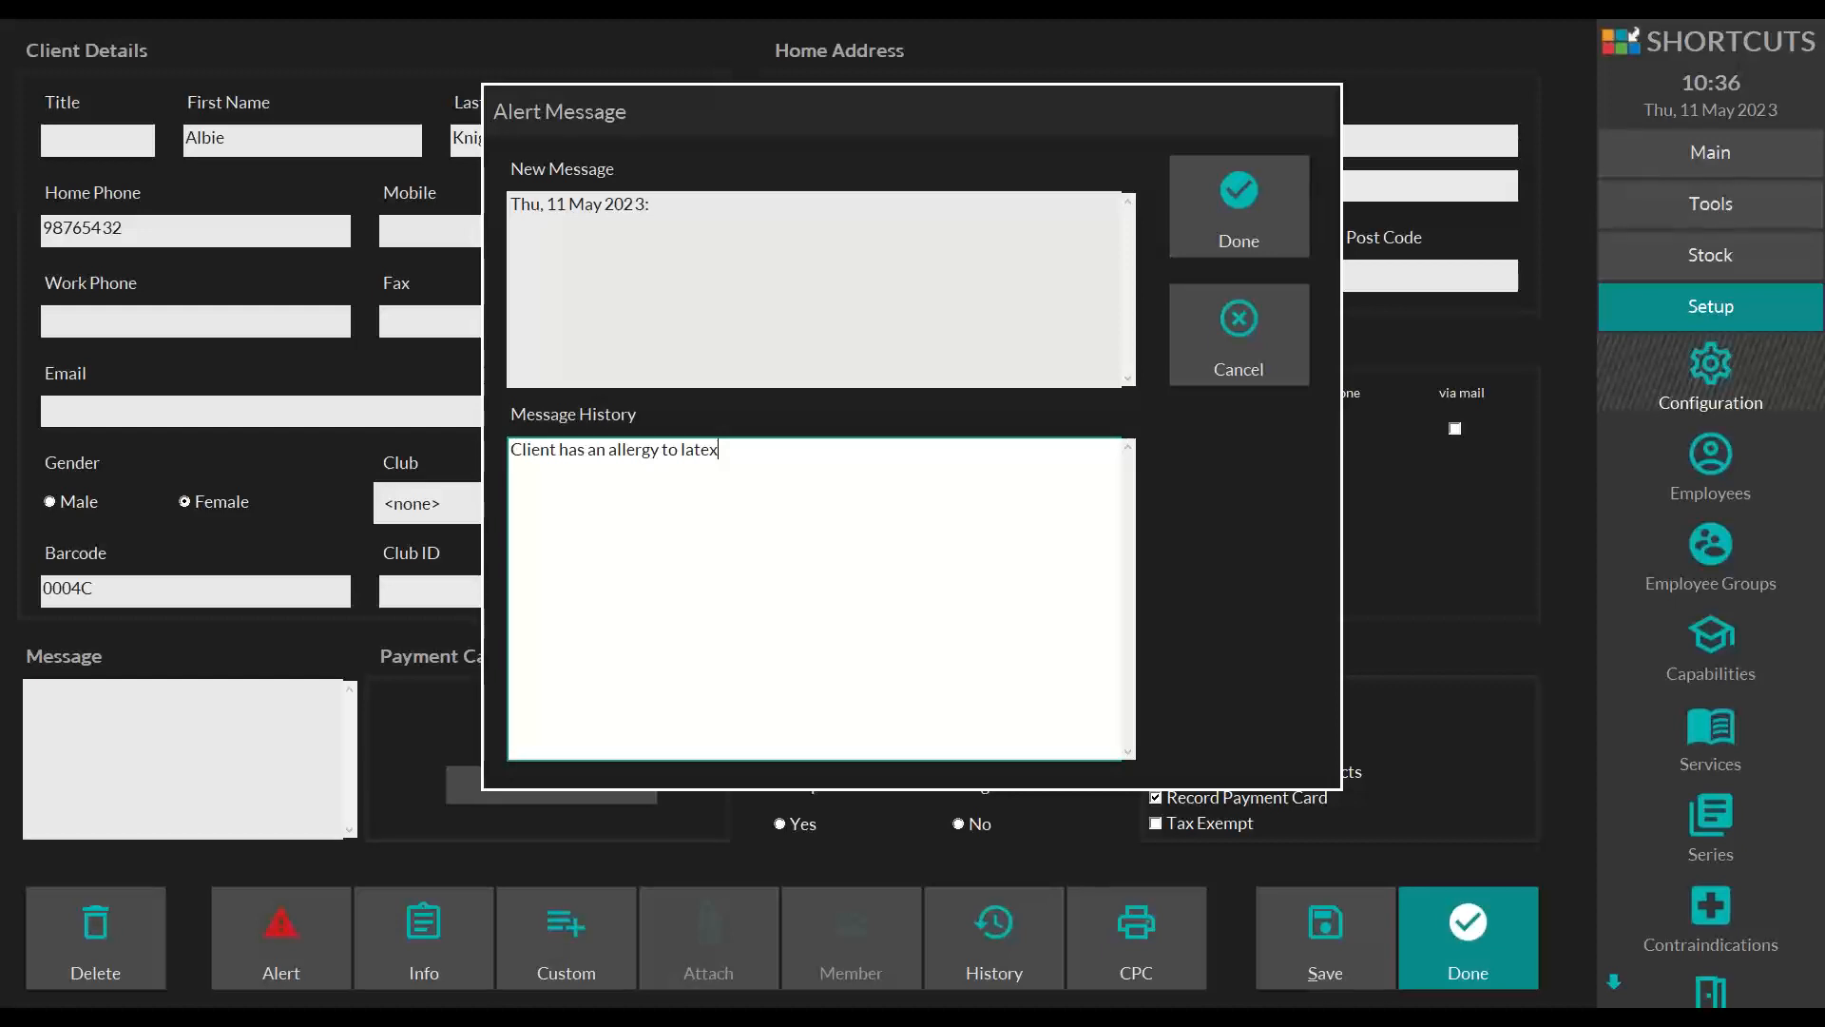
{"action": "left_click", "coordinate": [1195, 188]}
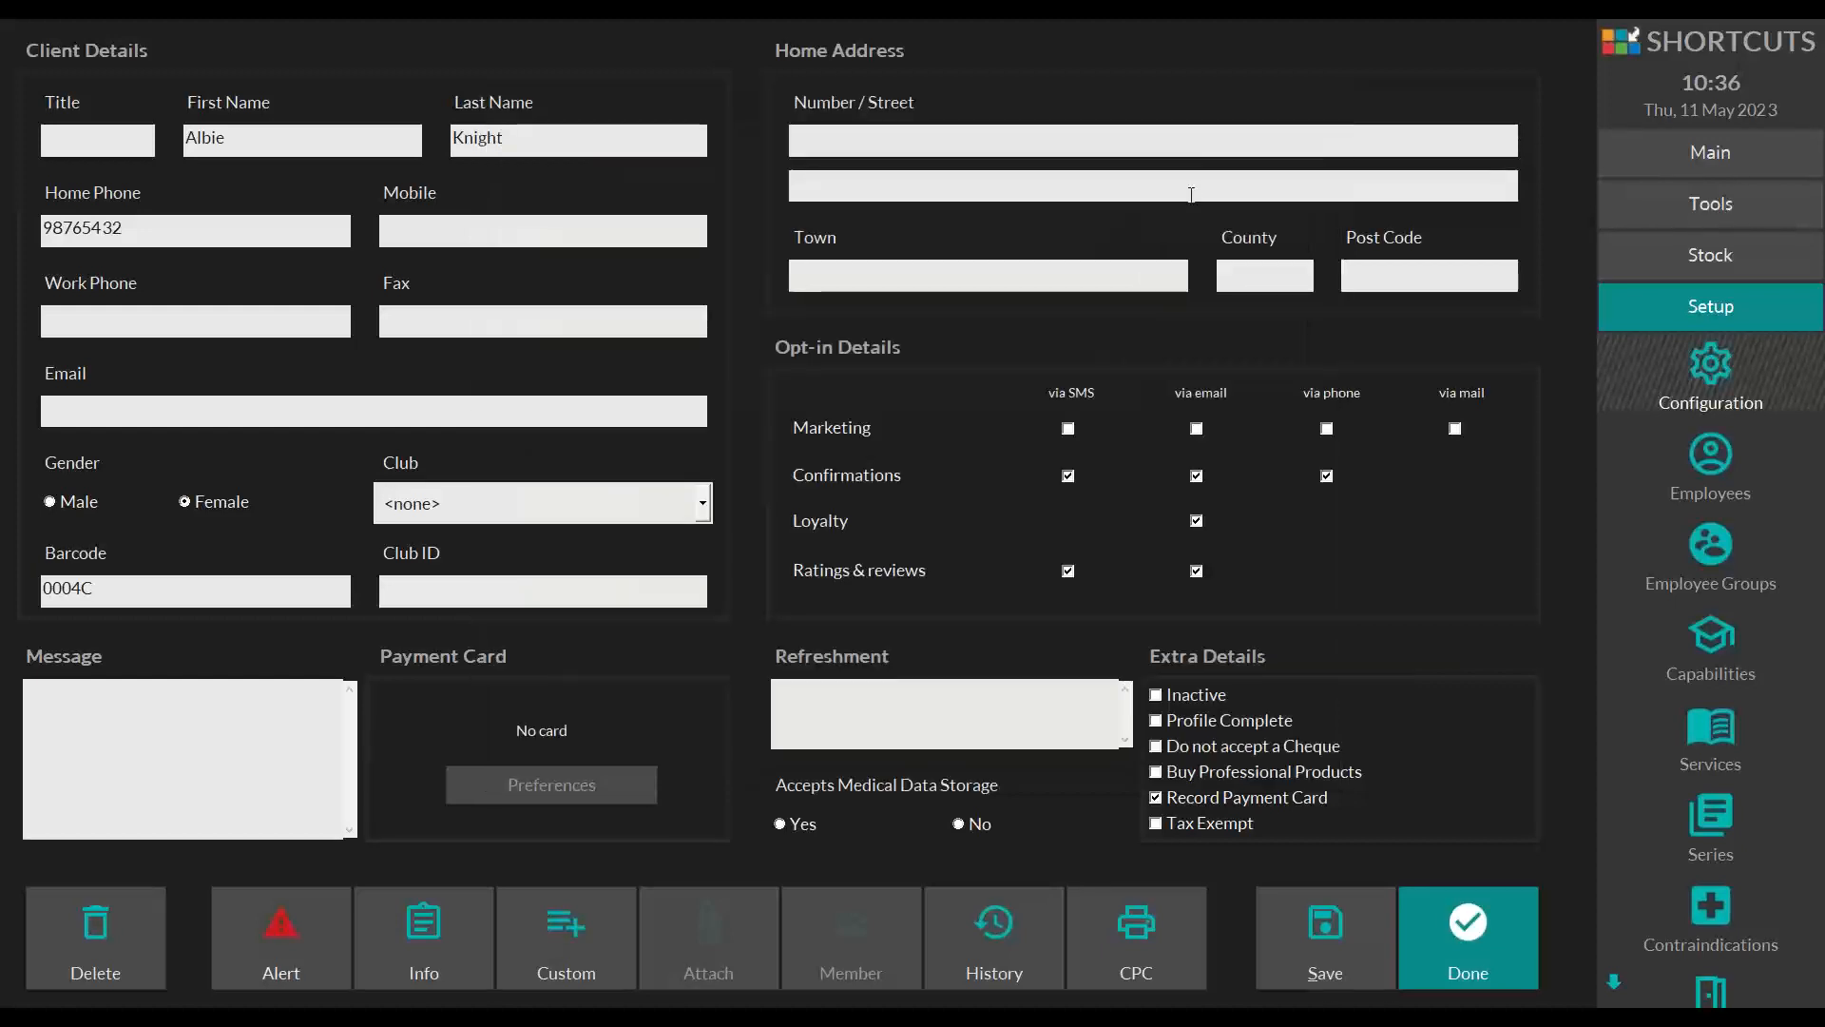
Step: Close the client's profile and appointment details, and check the alert message on the 13:00 booking in the appointment book
{"action": "left_click", "coordinate": [1452, 932]}
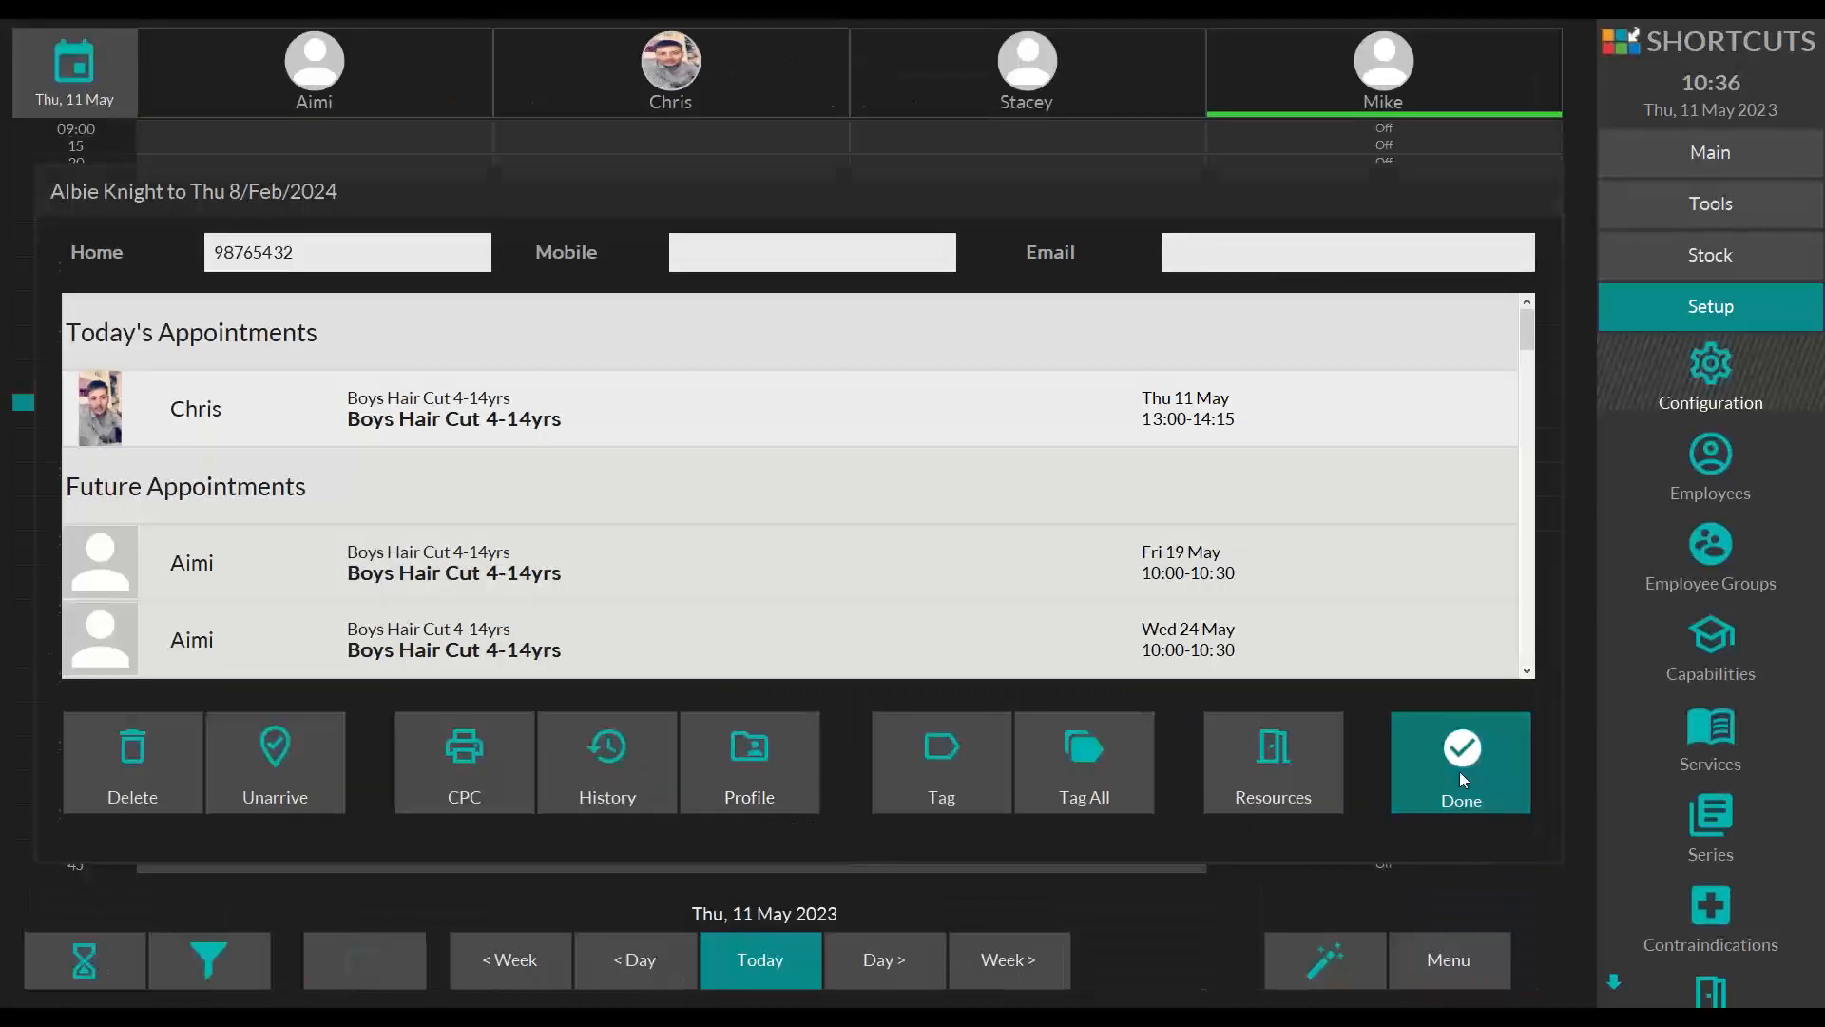
{"action": "left_click", "coordinate": [1458, 772]}
{"action": "left_click", "coordinate": [824, 401]}
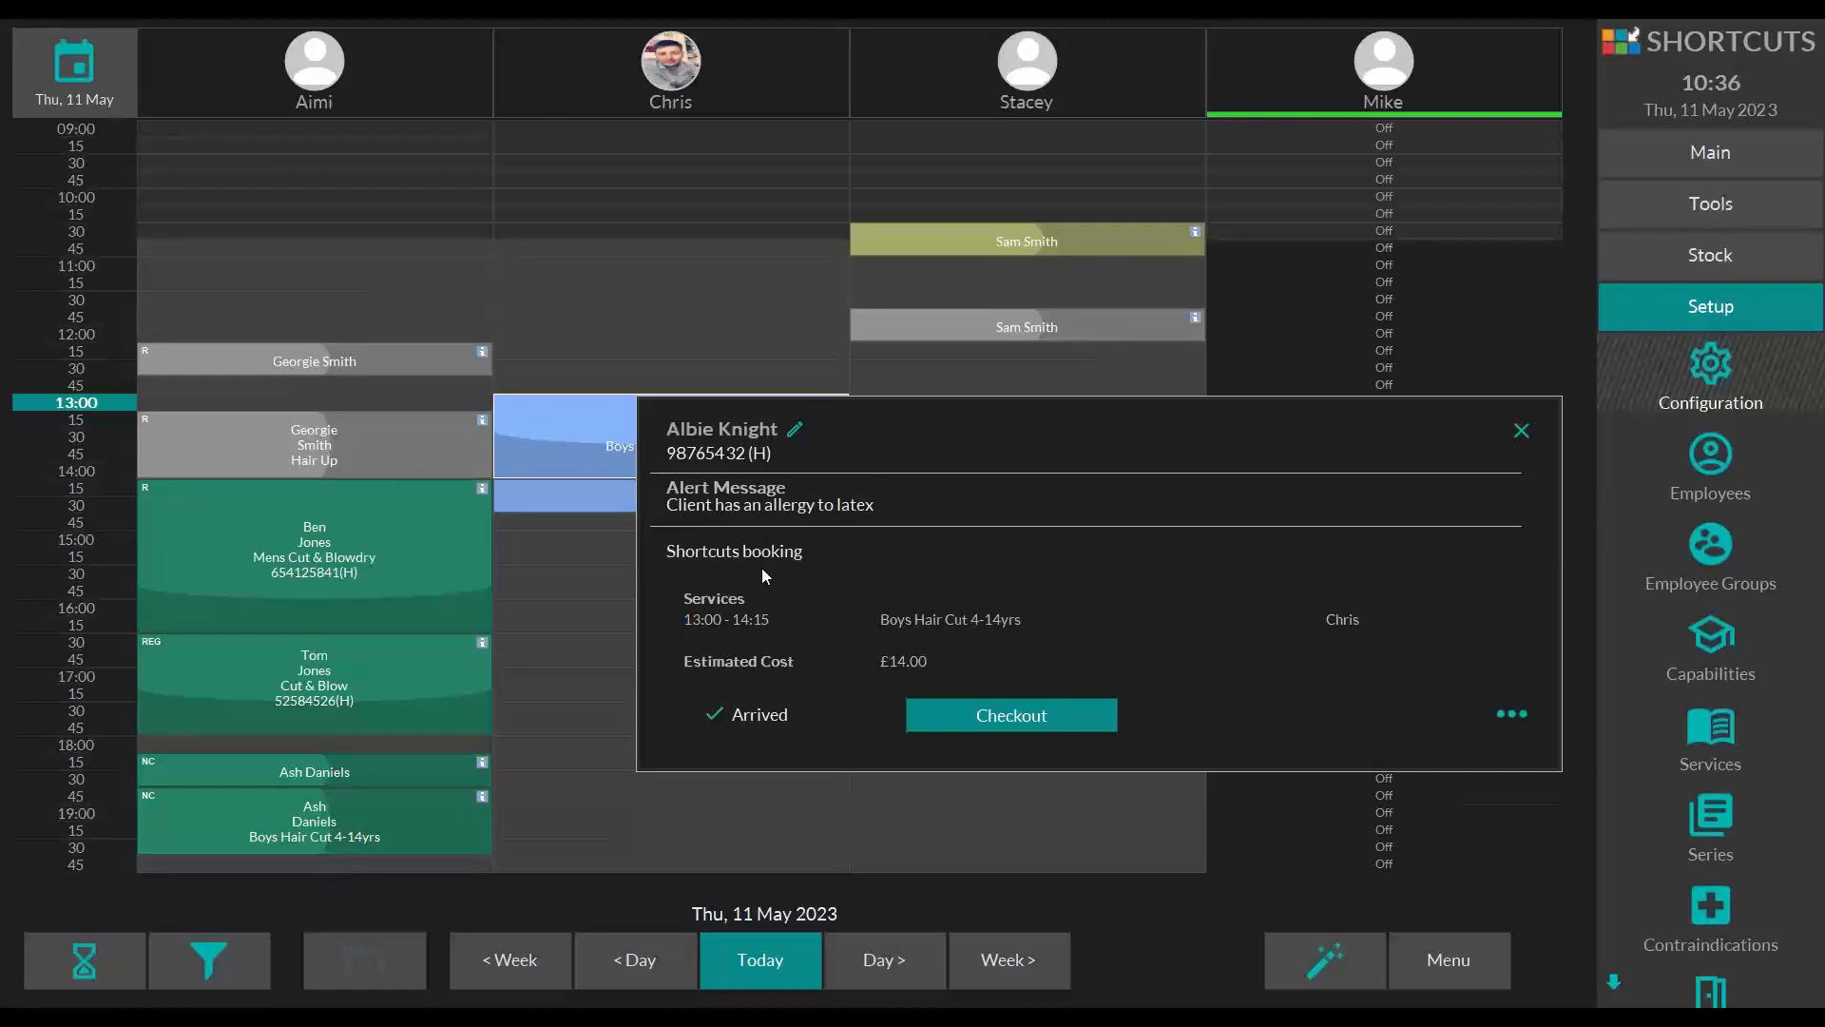
{"action": "left_click", "coordinate": [1520, 434]}
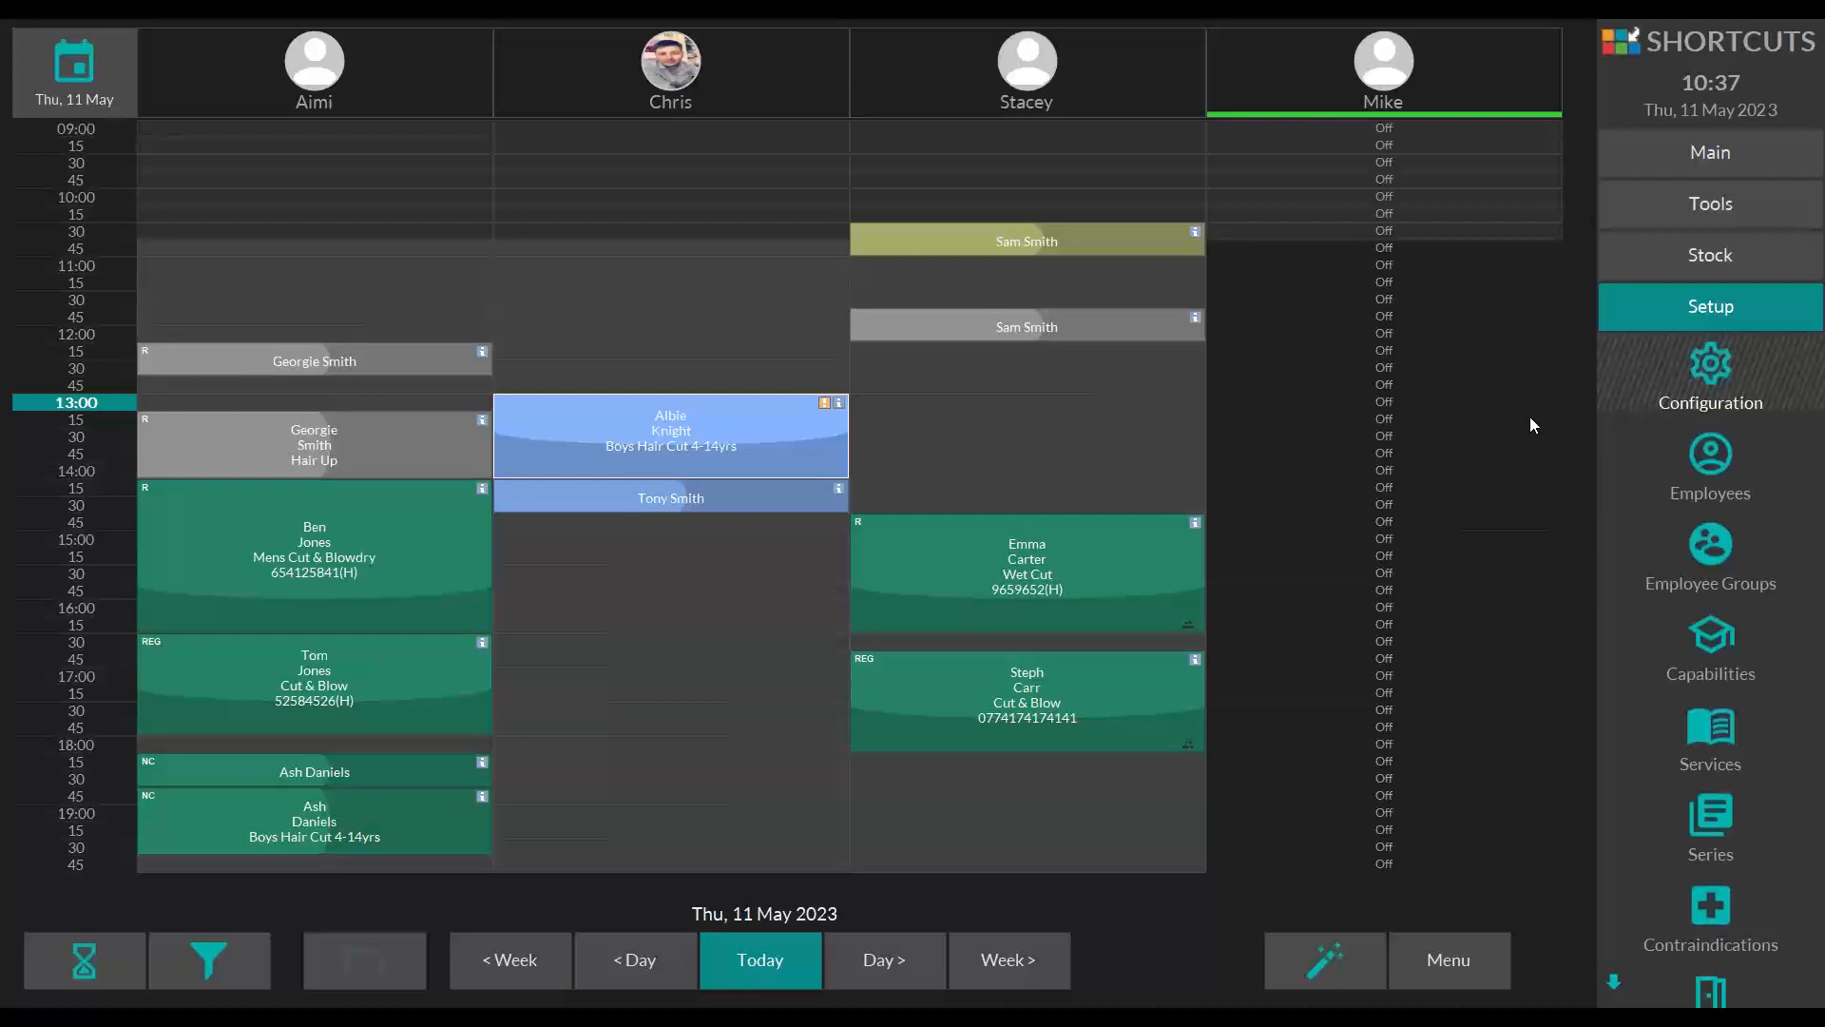
Step: Add a visit note to the same client's history reading "7.13 & 20vol" and "Clipper grade 1"
{"action": "left_click", "coordinate": [631, 407]}
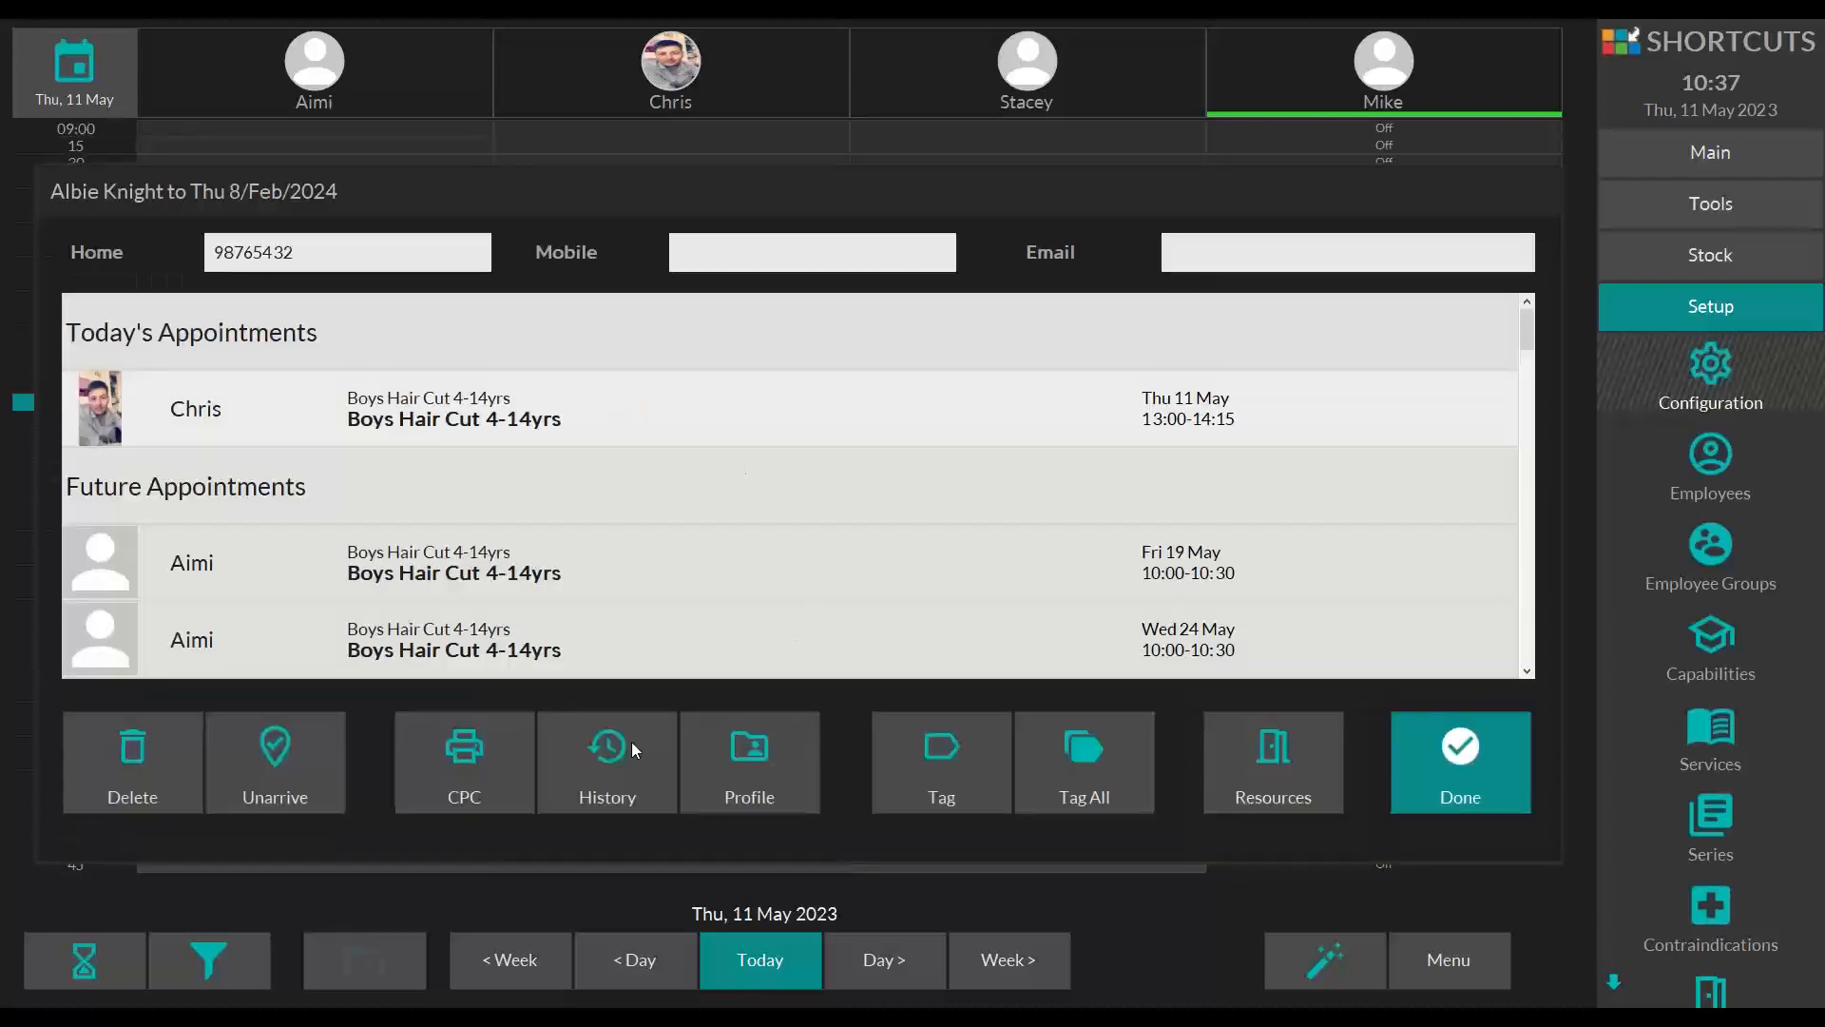
{"action": "left_click", "coordinate": [631, 747]}
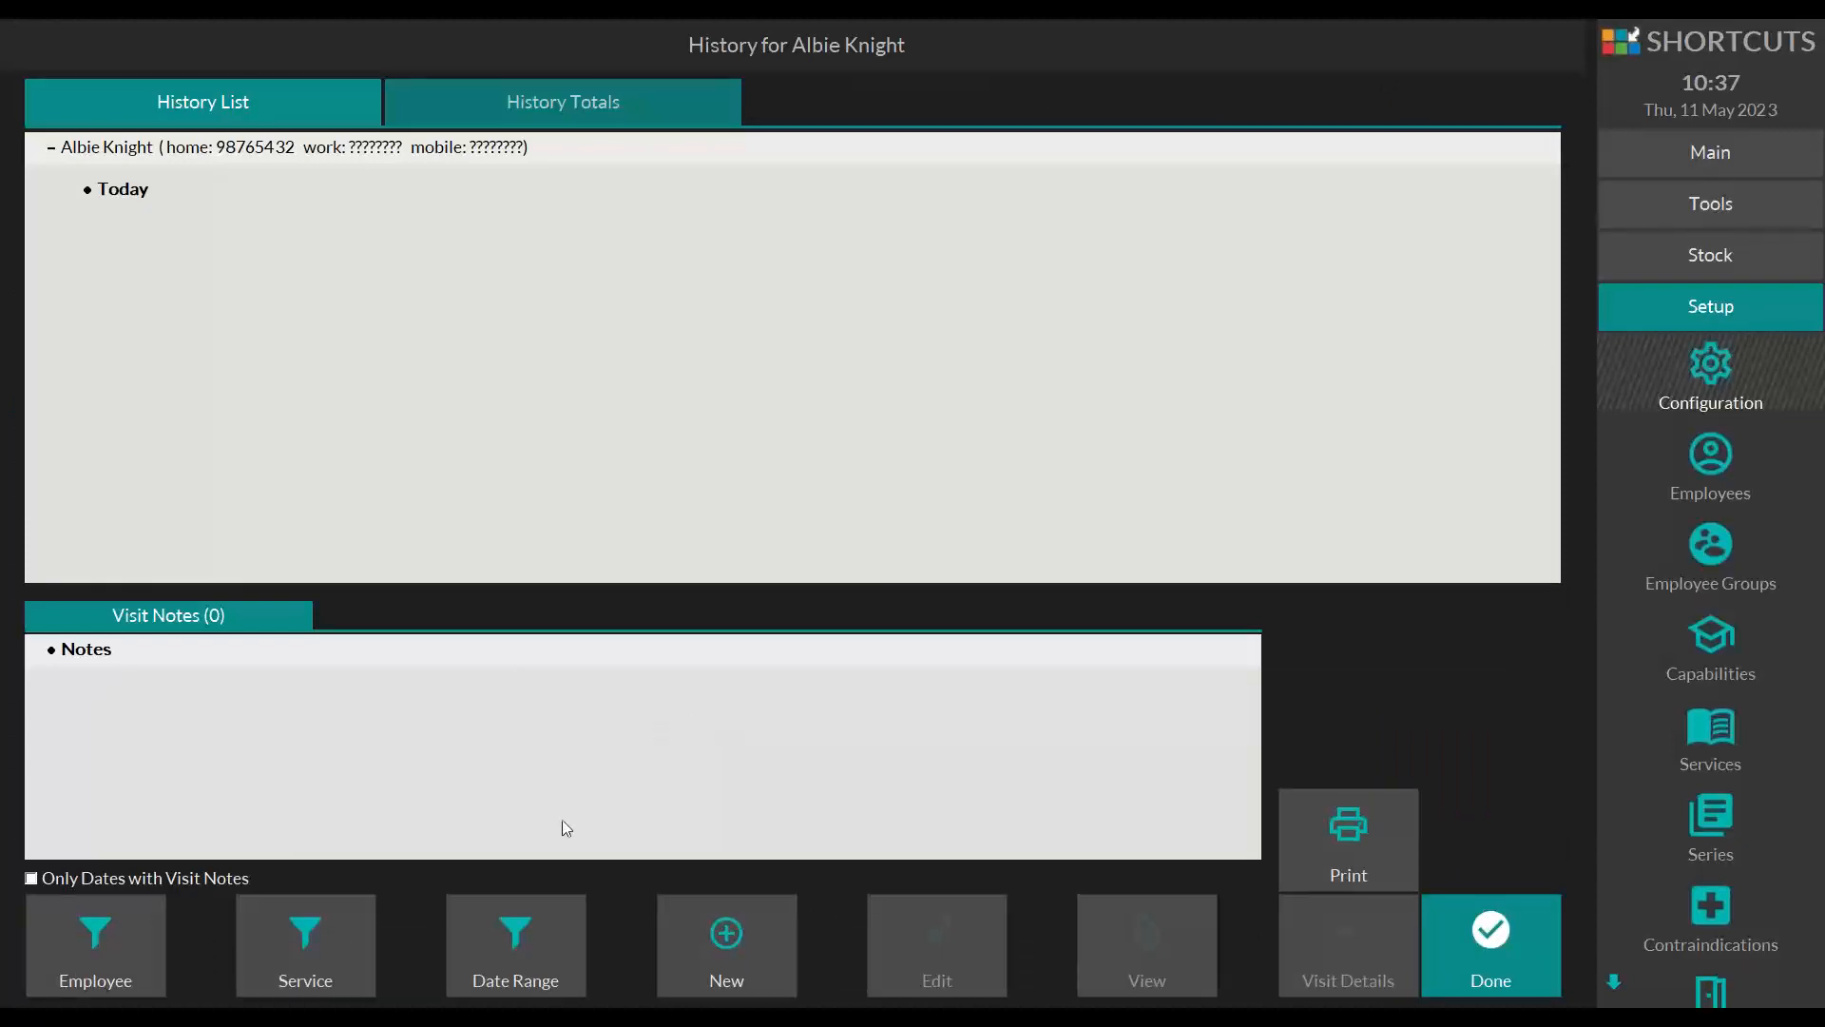
{"action": "left_click", "coordinate": [760, 961]}
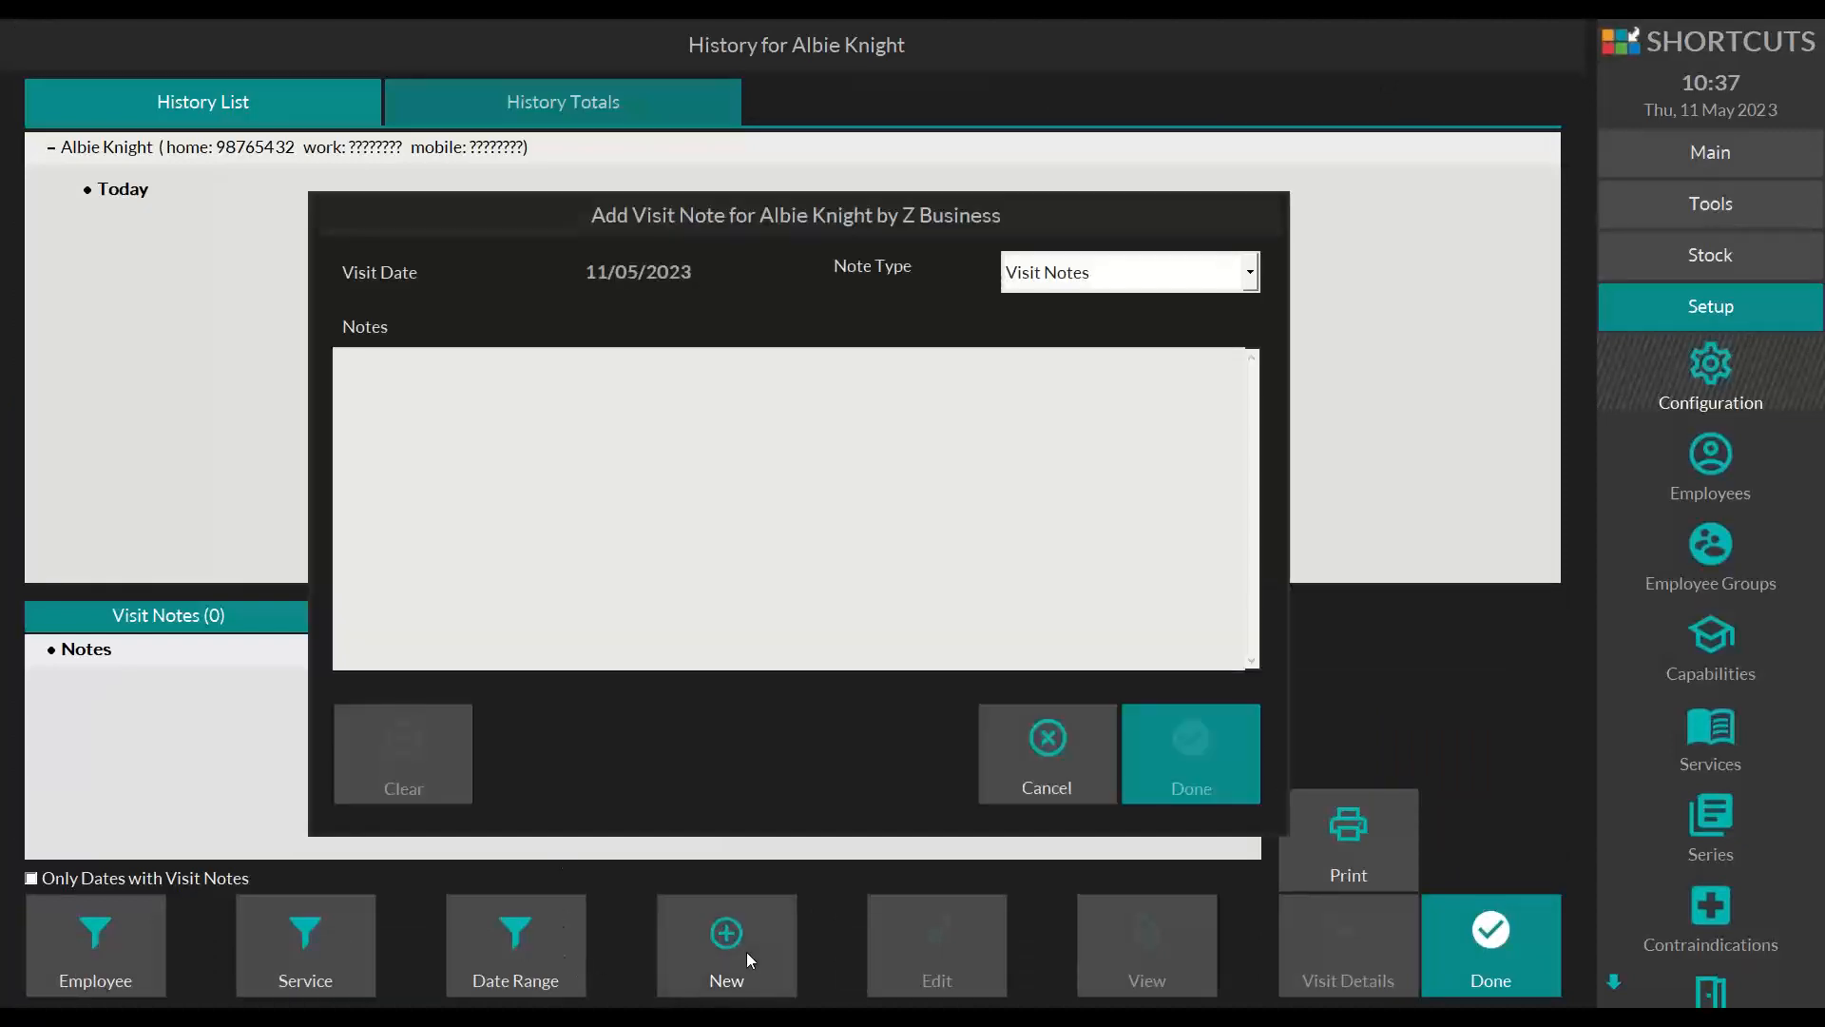
{"action": "left_click", "coordinate": [590, 409]}
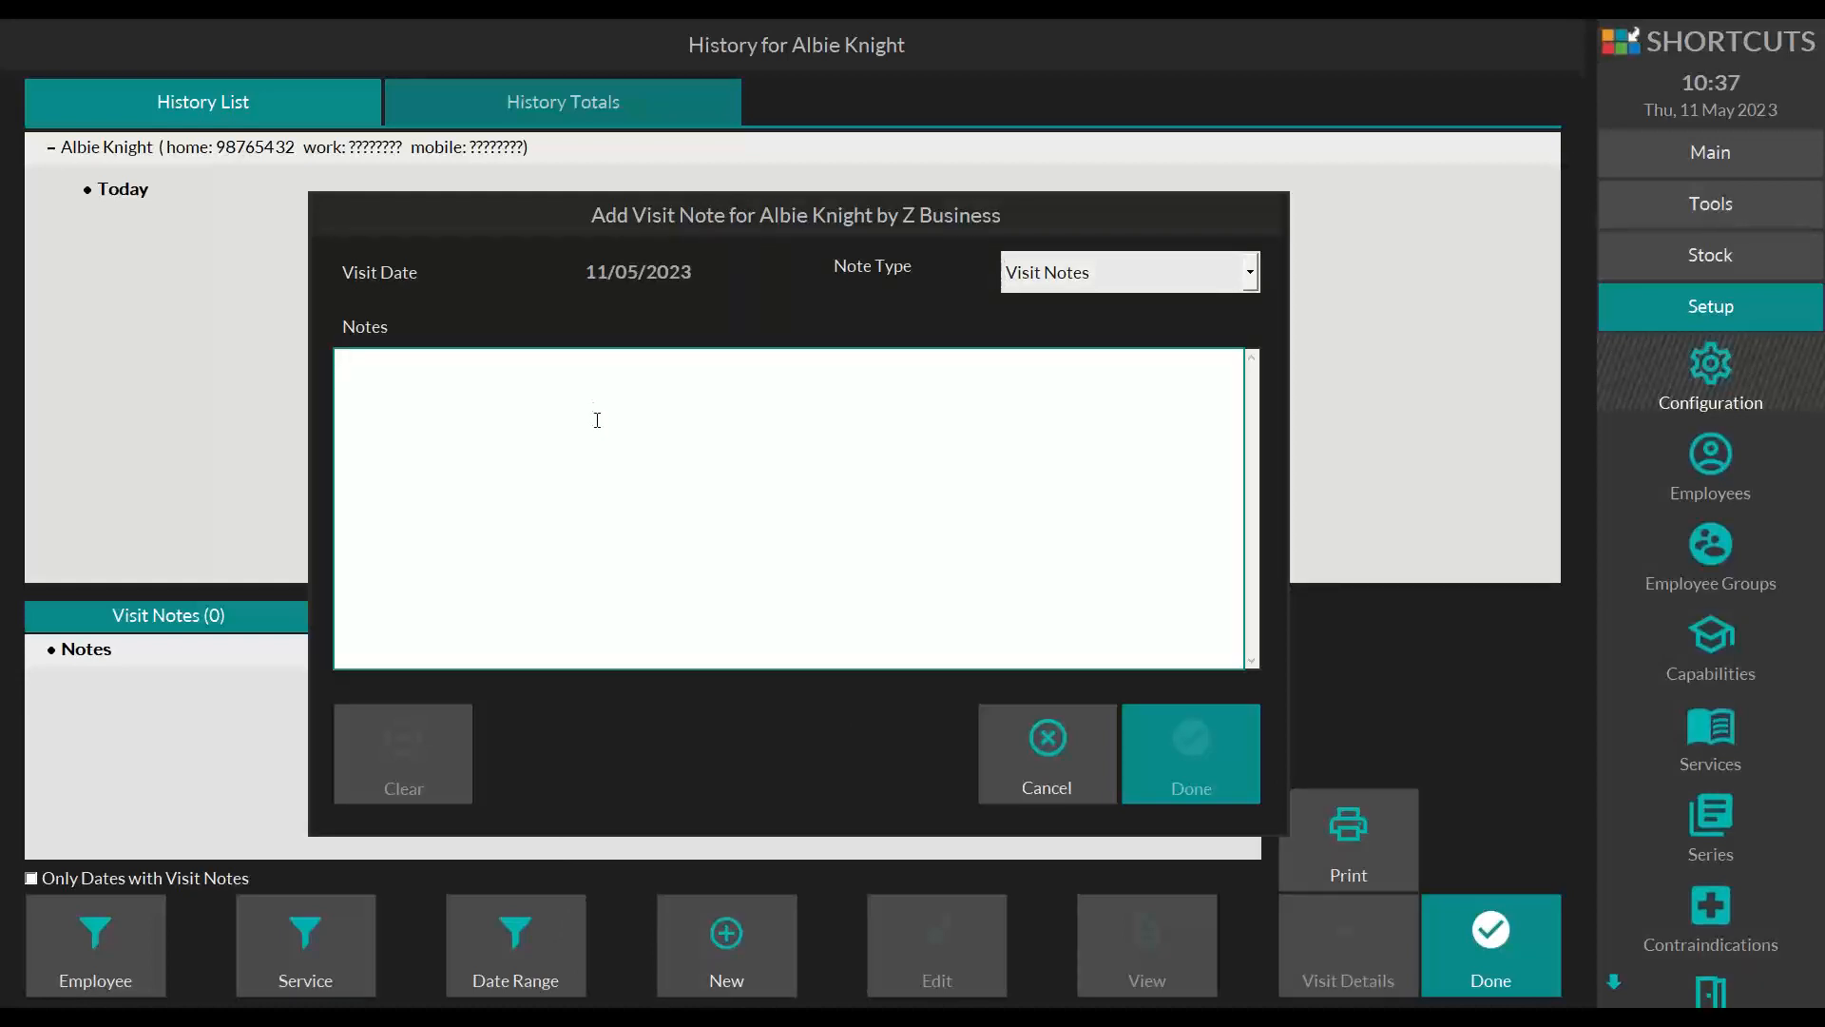
{"action": "type", "text": "7.13 &"}
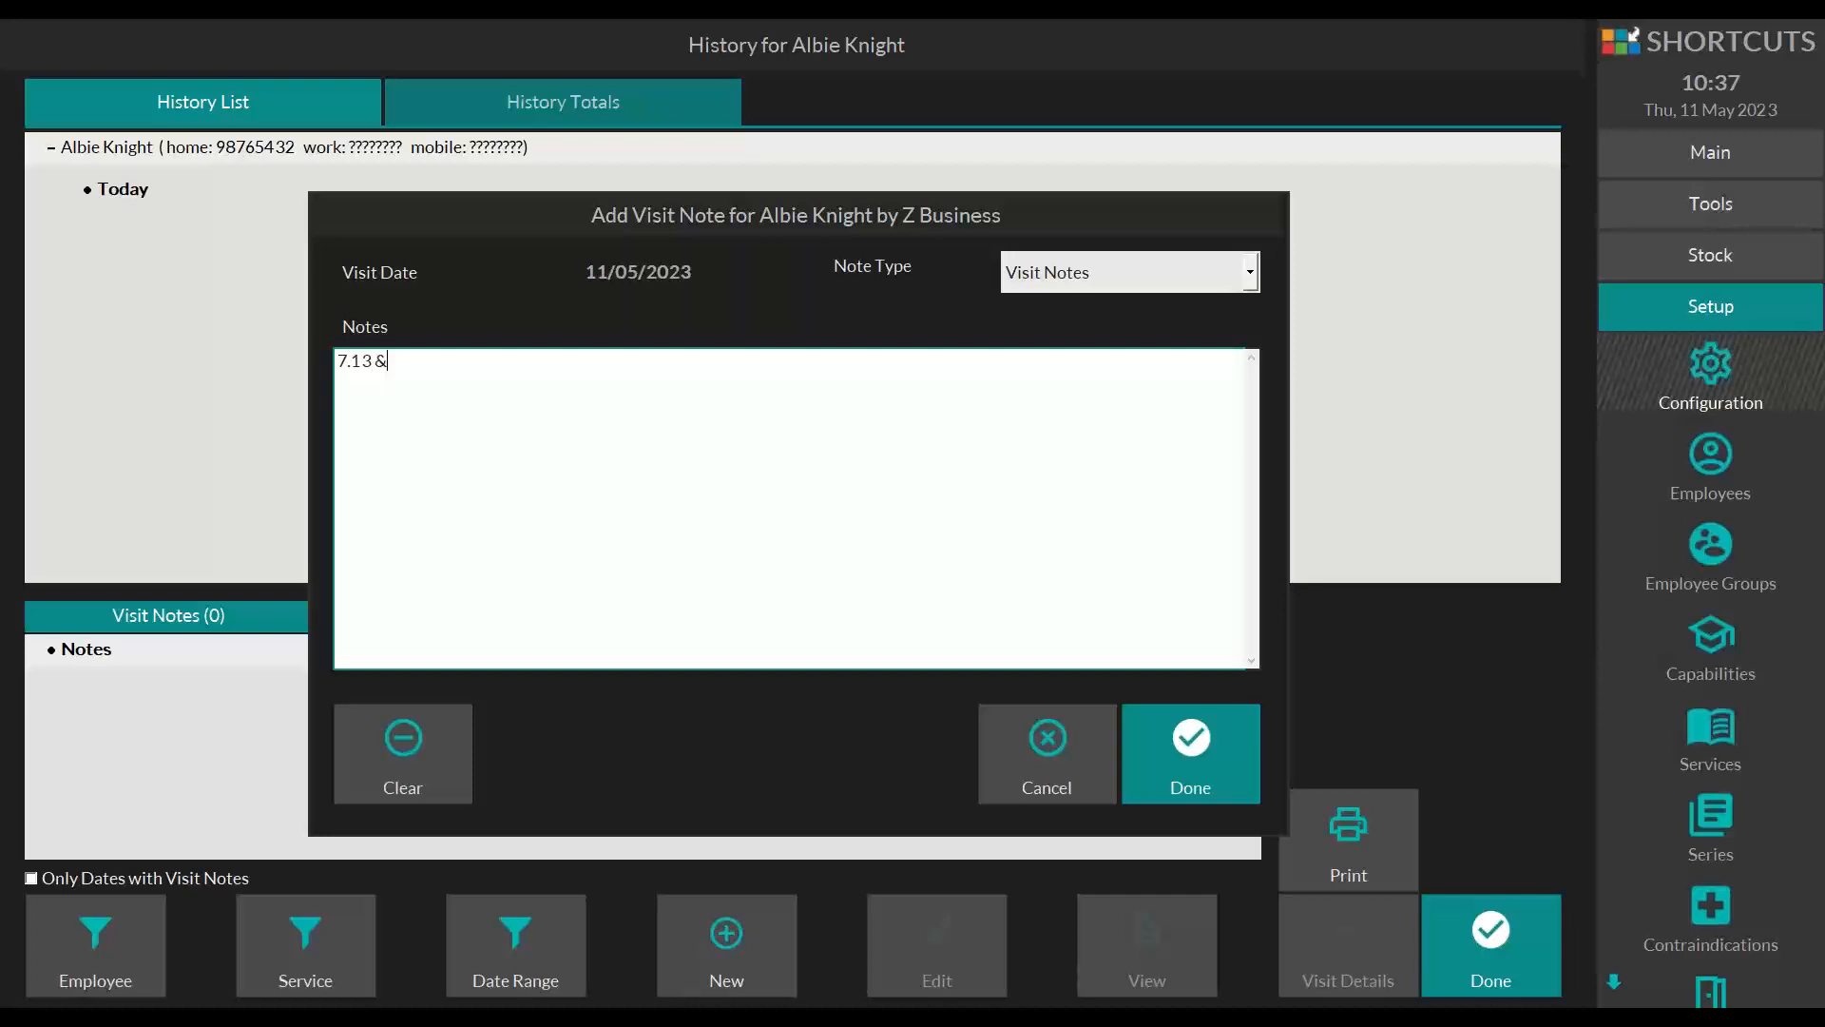
{"action": "type", "text": " 20vol"}
{"action": "type", "text": "Clipper gra"}
{"action": "type", "text": "de 1"}
{"action": "left_click", "coordinate": [1236, 739]}
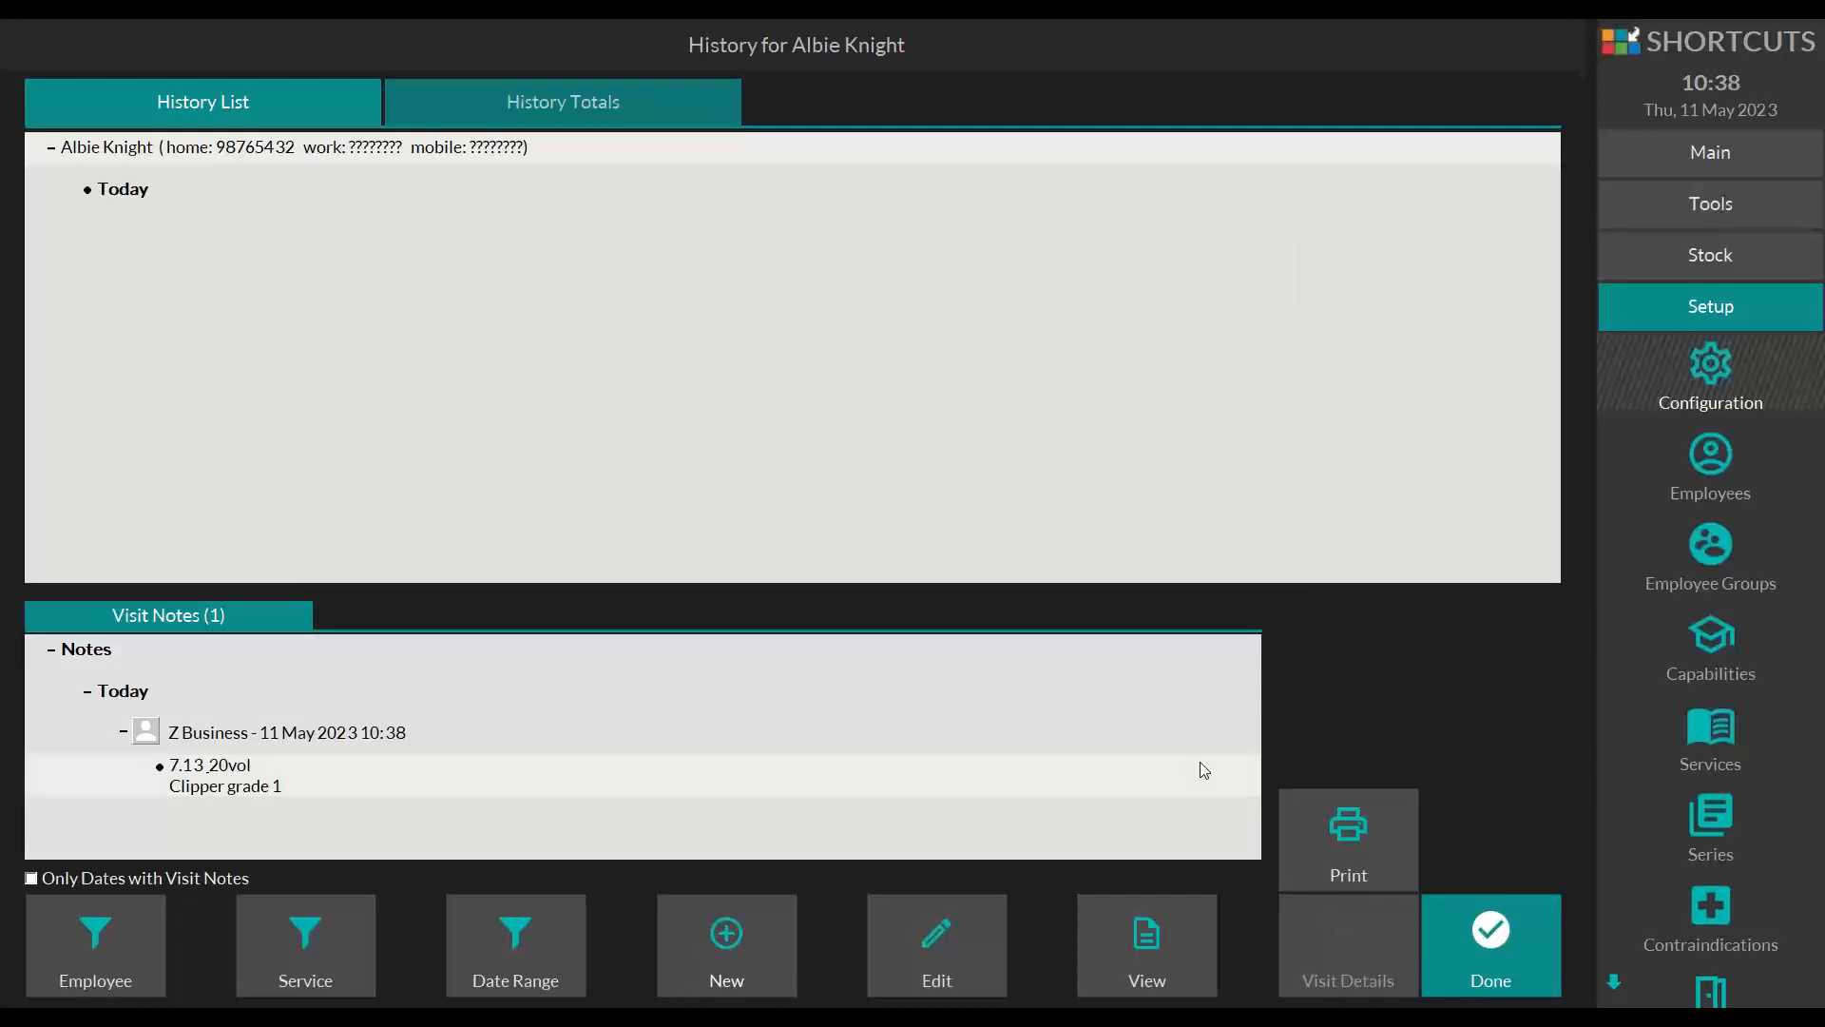
Step: Filter the client's history by date range, trying January 2023 before choosing 11 May 2023
{"action": "right_click", "coordinate": [415, 722]}
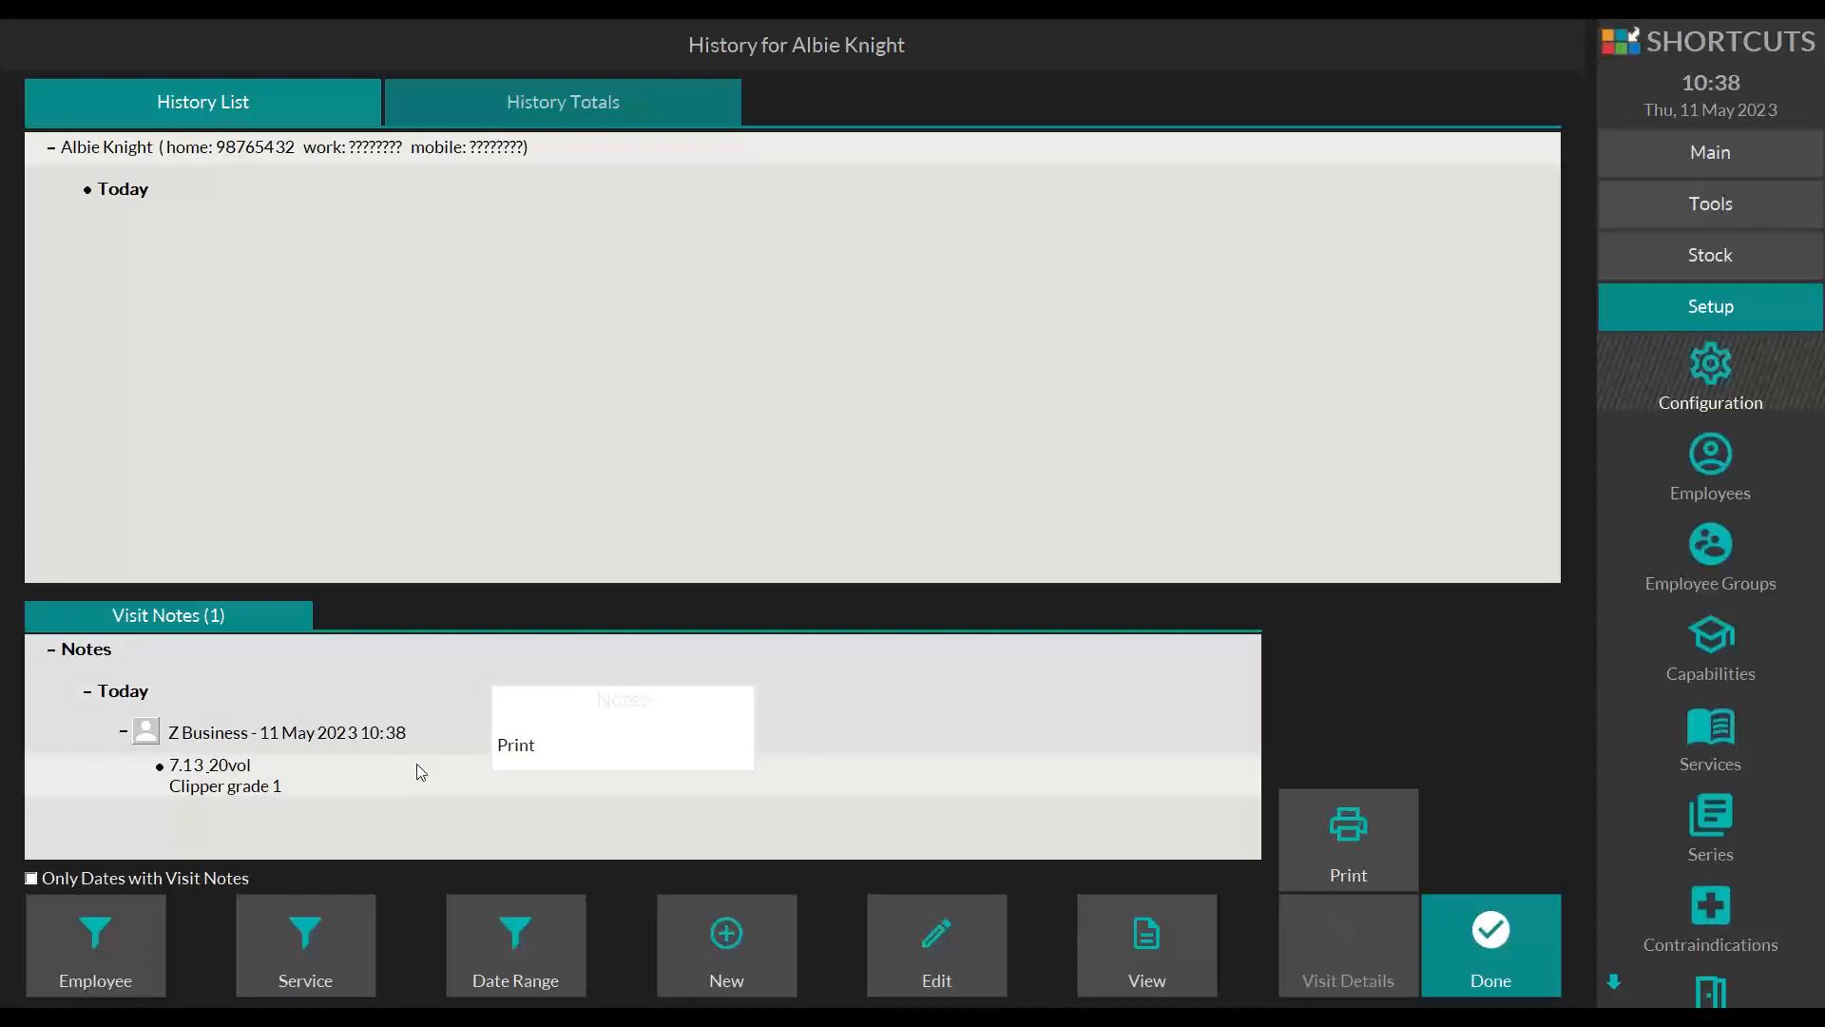
{"action": "left_click", "coordinate": [479, 926]}
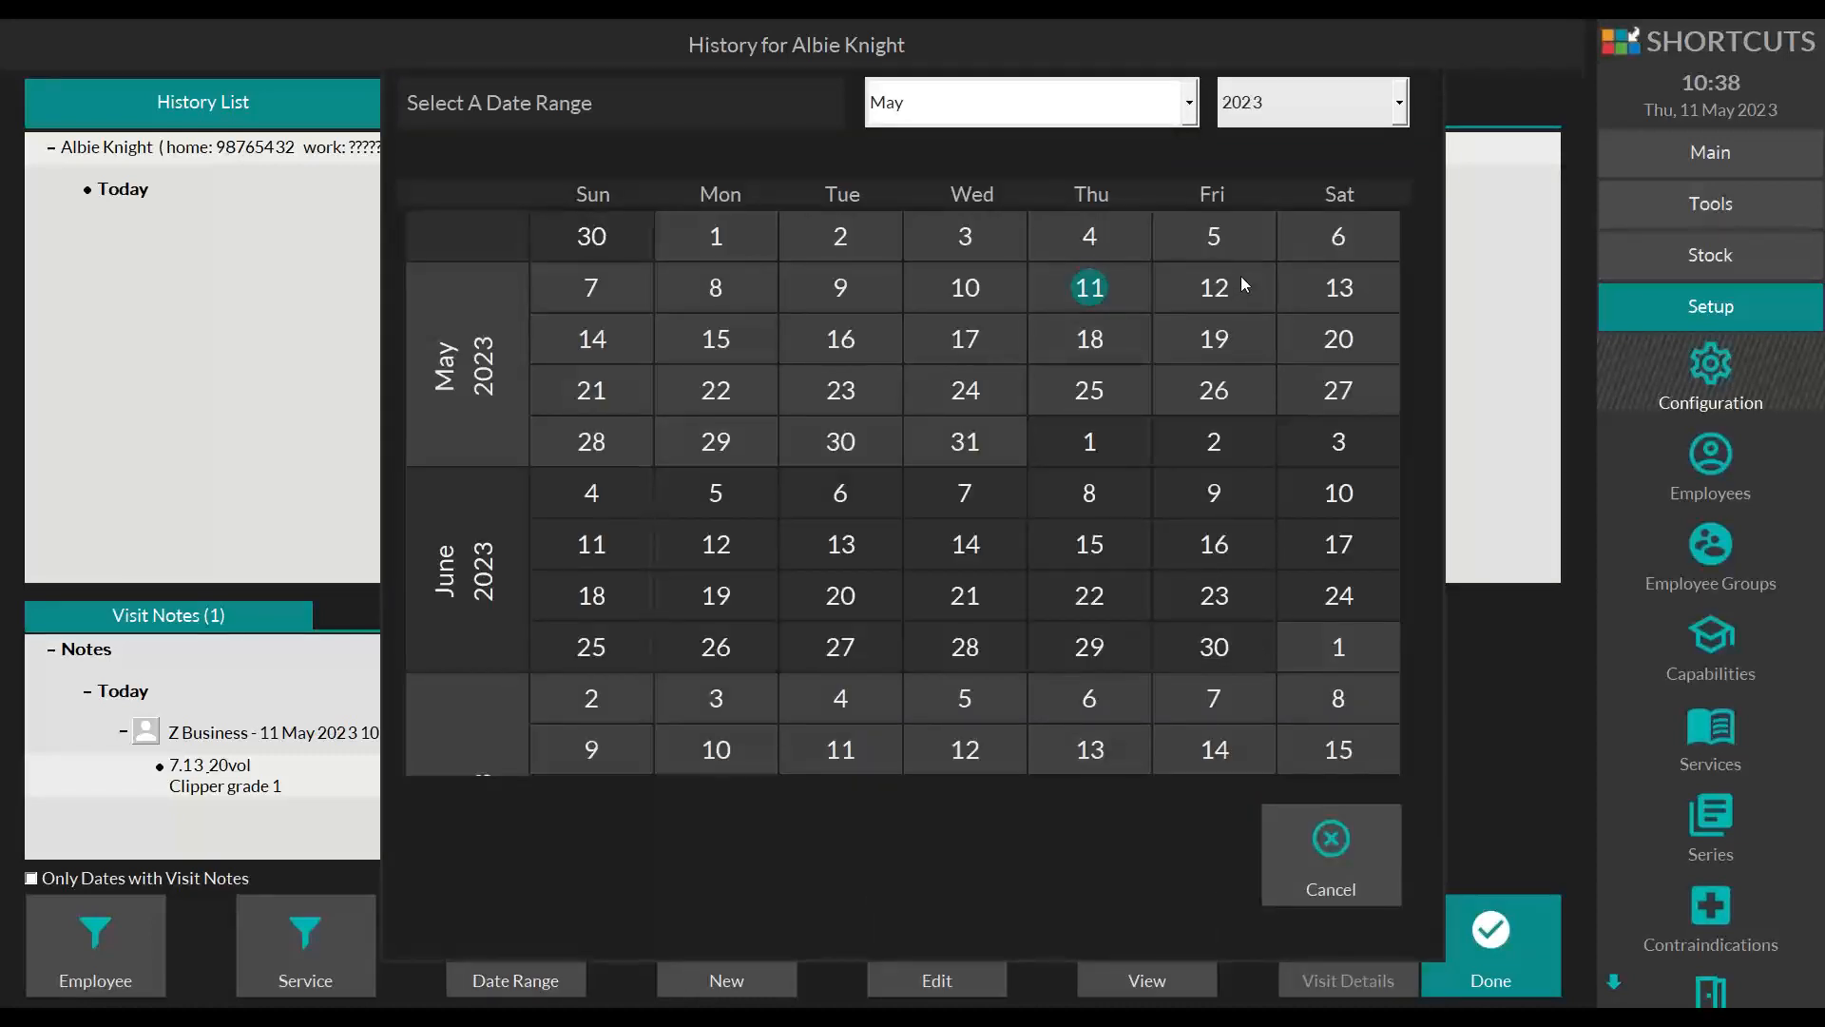
{"action": "left_click", "coordinate": [1188, 112]}
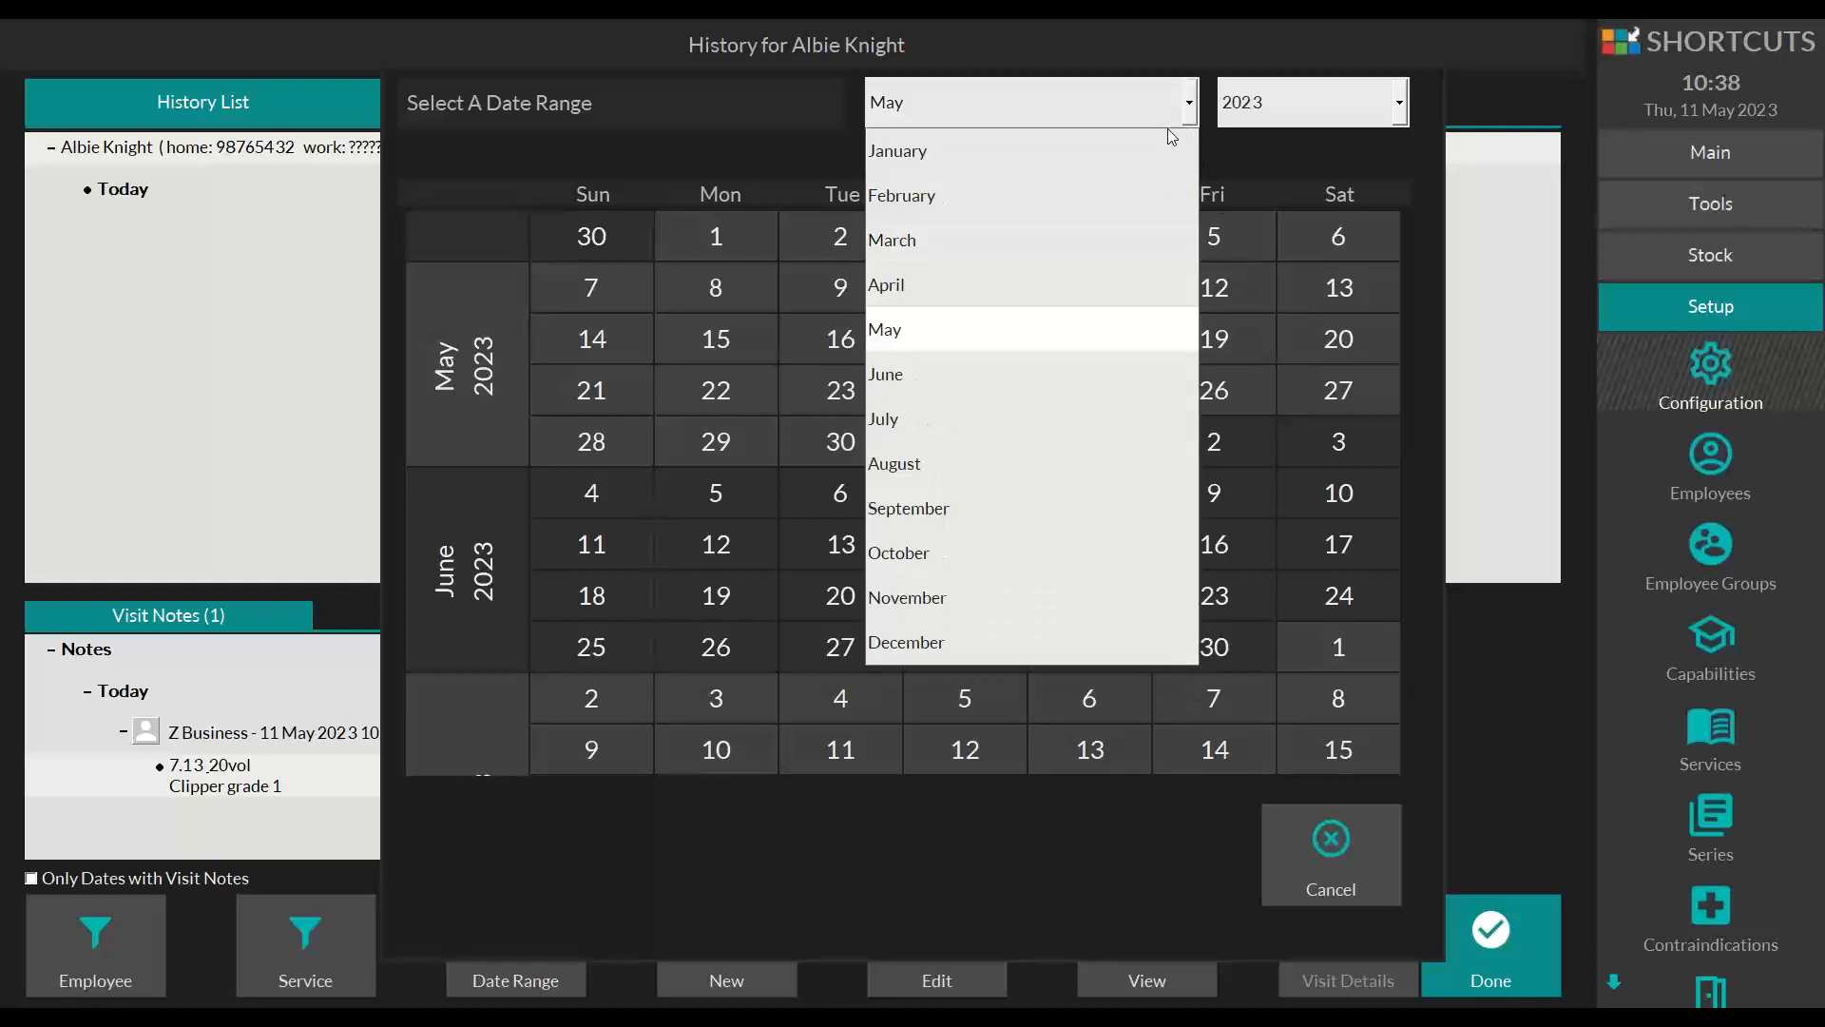
{"action": "left_click", "coordinate": [1006, 157]}
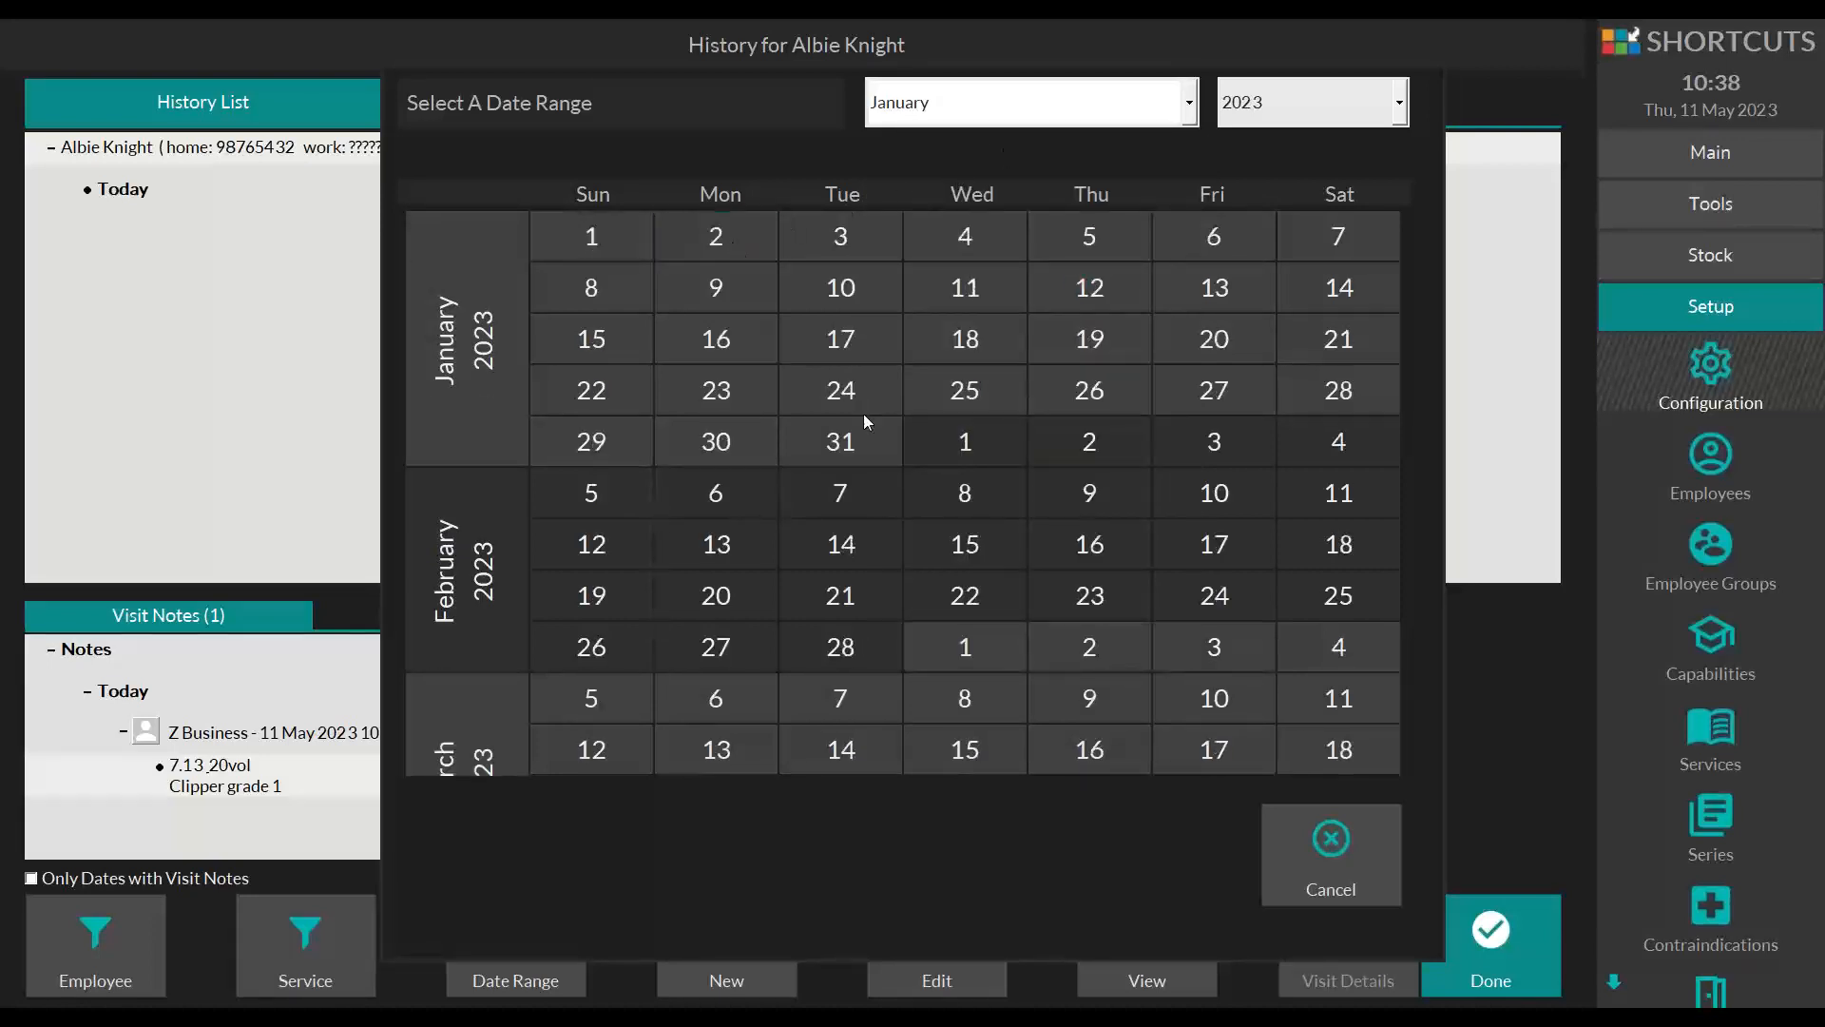
{"action": "left_click", "coordinate": [1122, 105]}
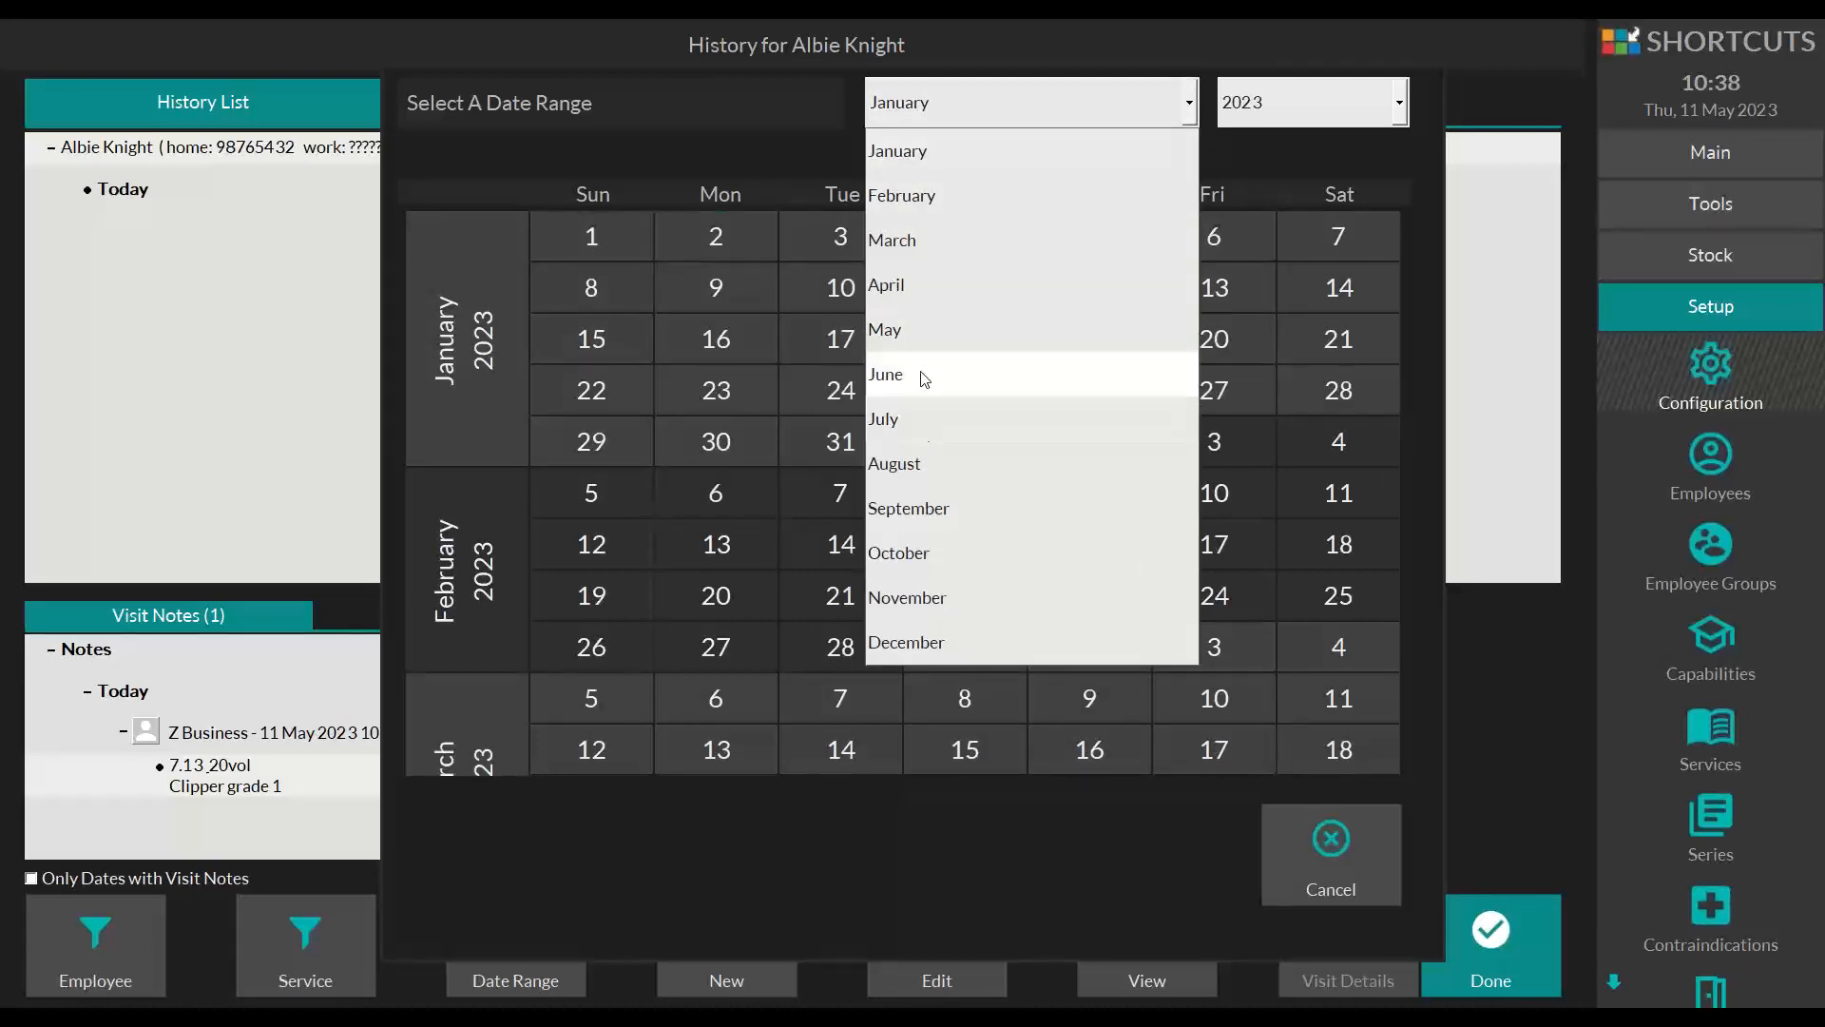
{"action": "left_click", "coordinate": [911, 342]}
{"action": "left_click", "coordinate": [1090, 288]}
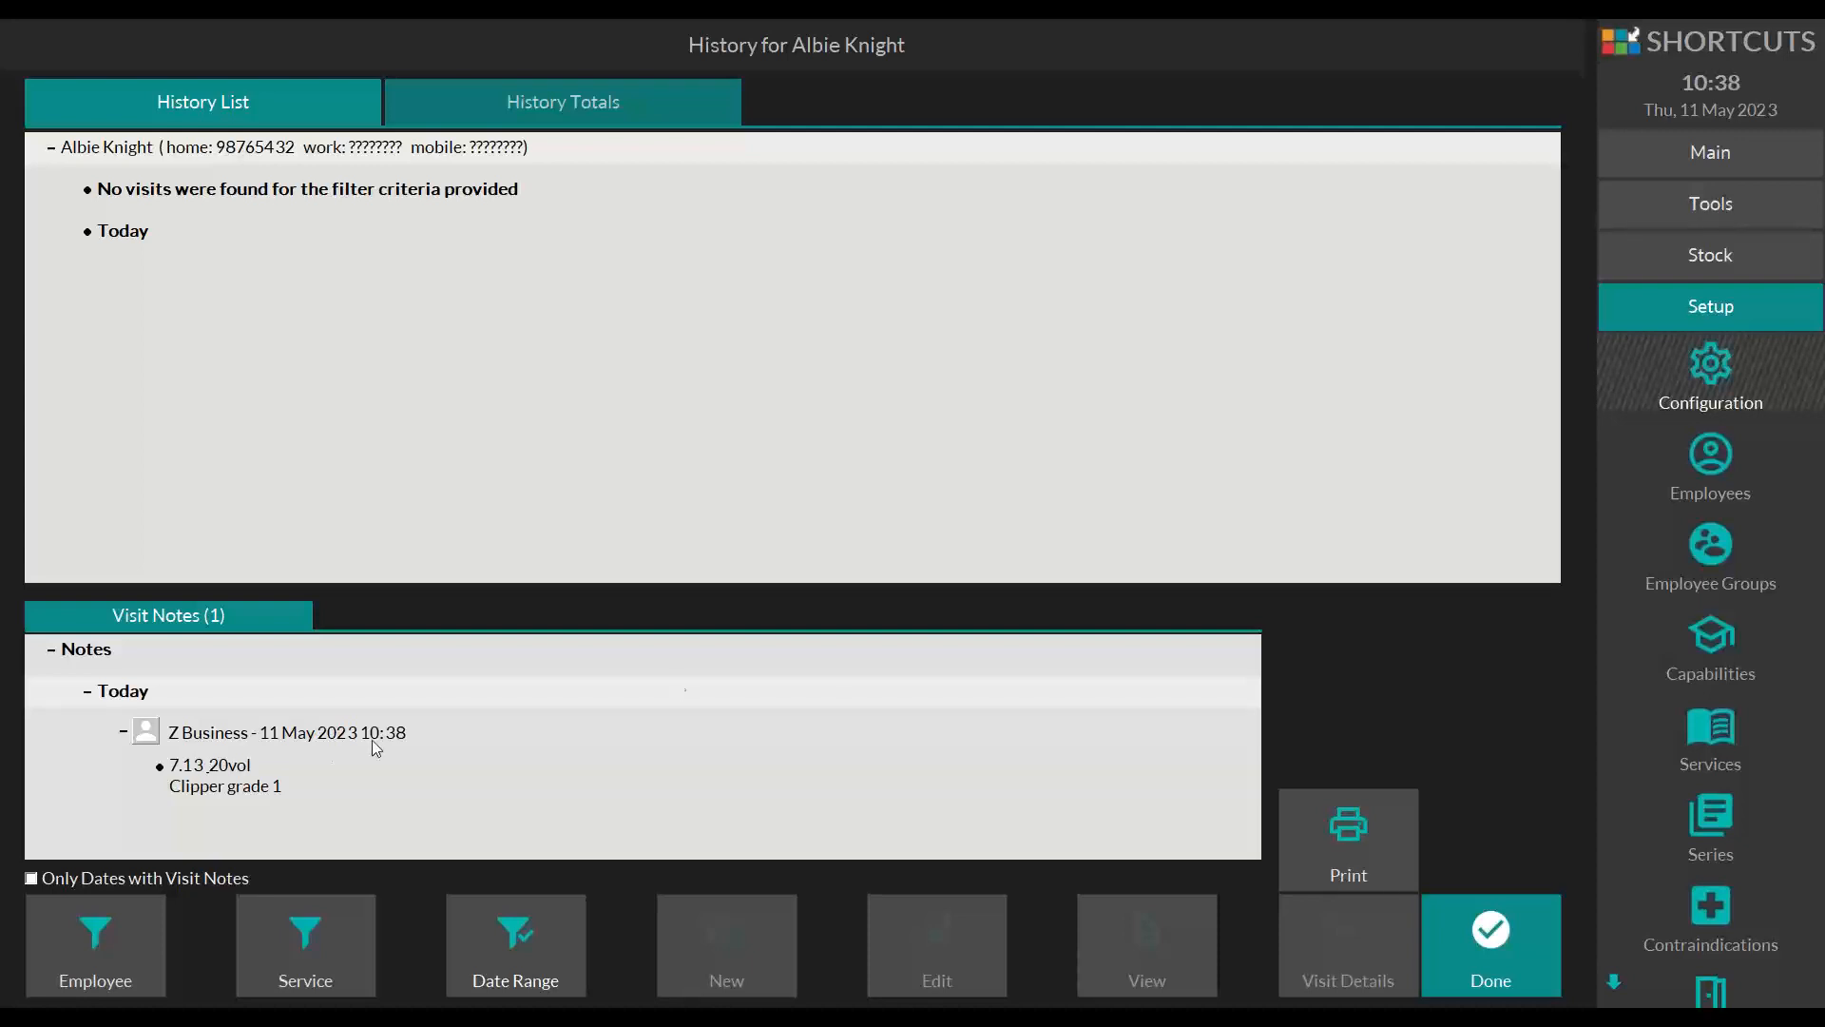
Step: Examine the printout options for including Visit Notes, cancel the printout and return to the appointment book
{"action": "left_click", "coordinate": [1339, 840]}
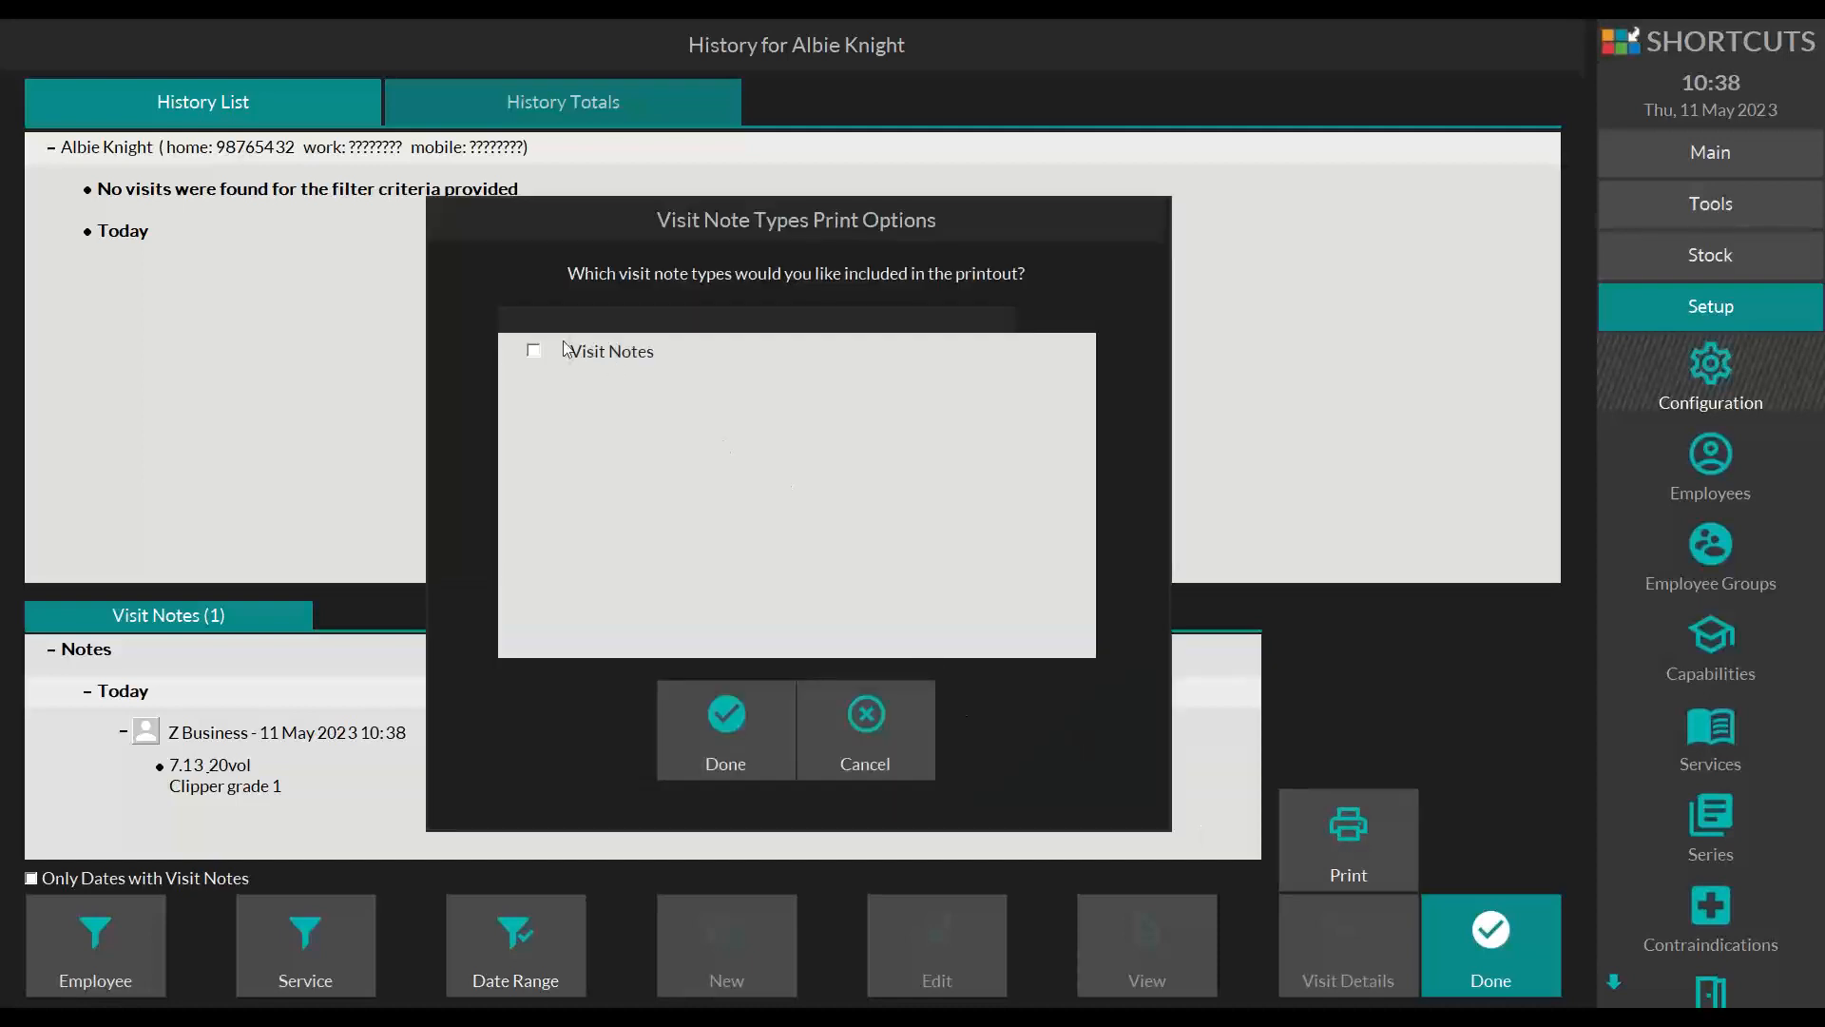
{"action": "left_click", "coordinate": [534, 350]}
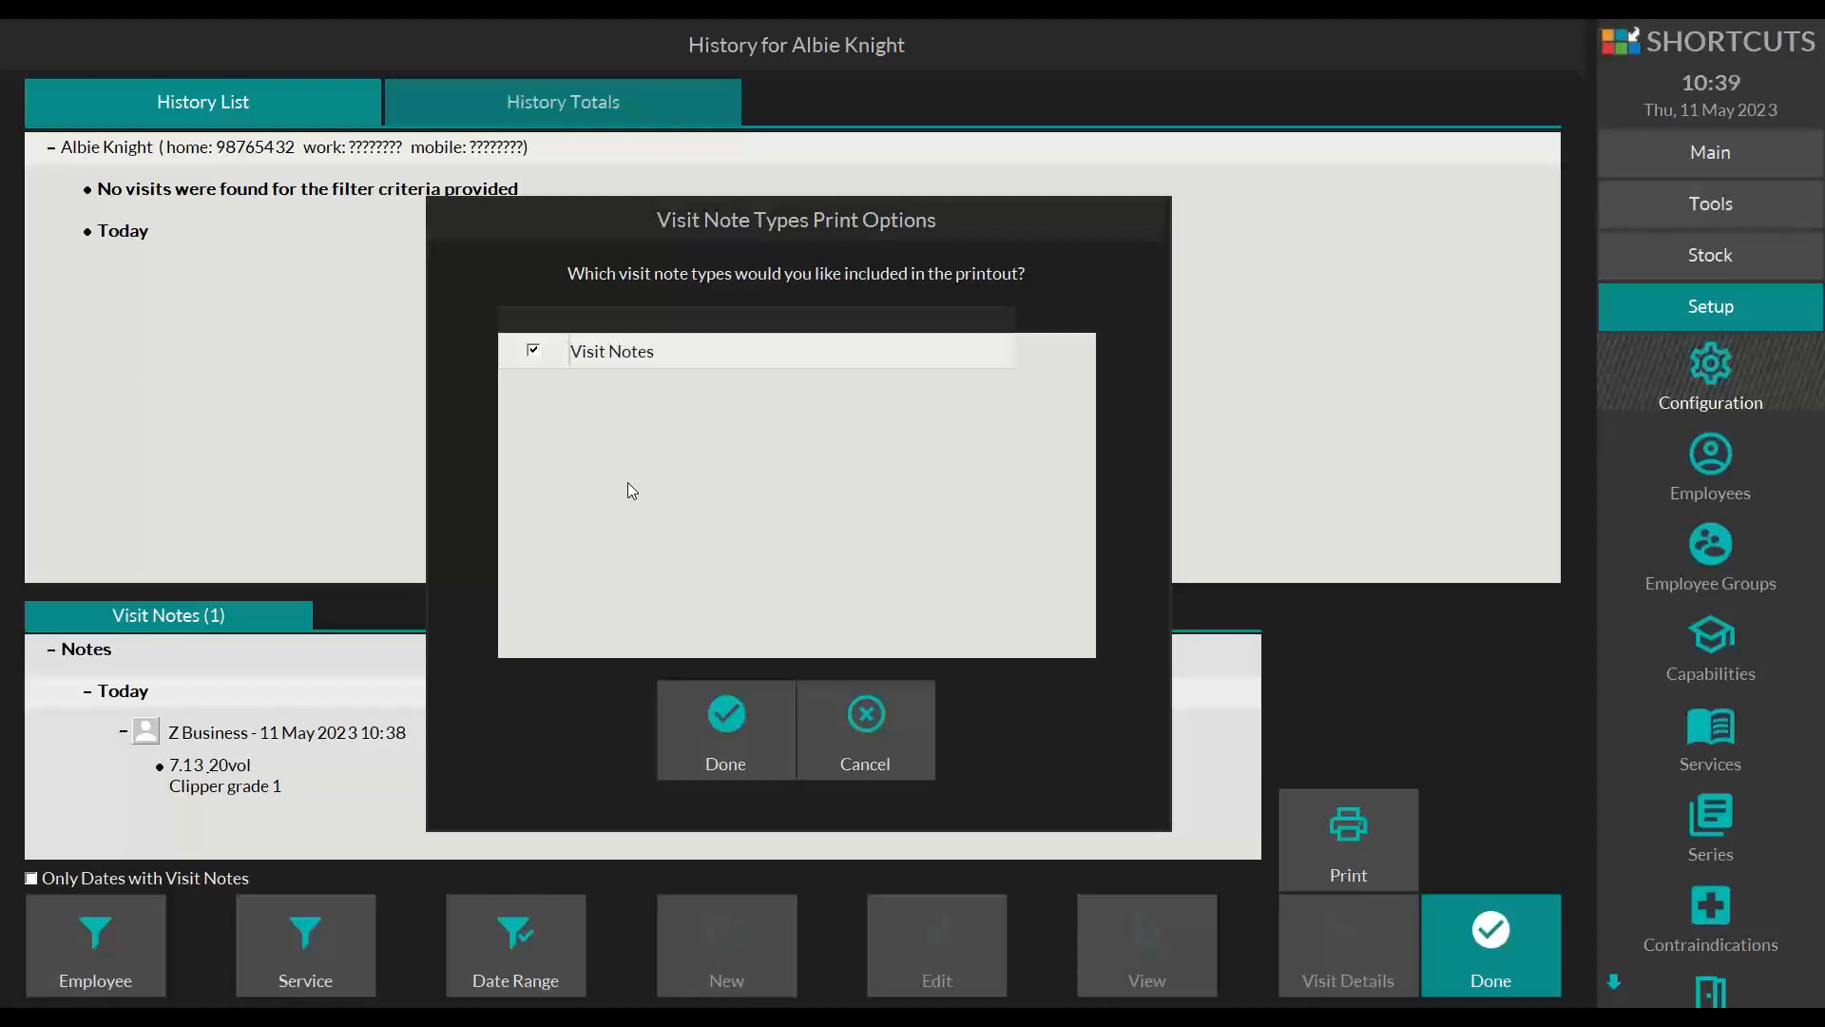
{"action": "left_click", "coordinate": [852, 702]}
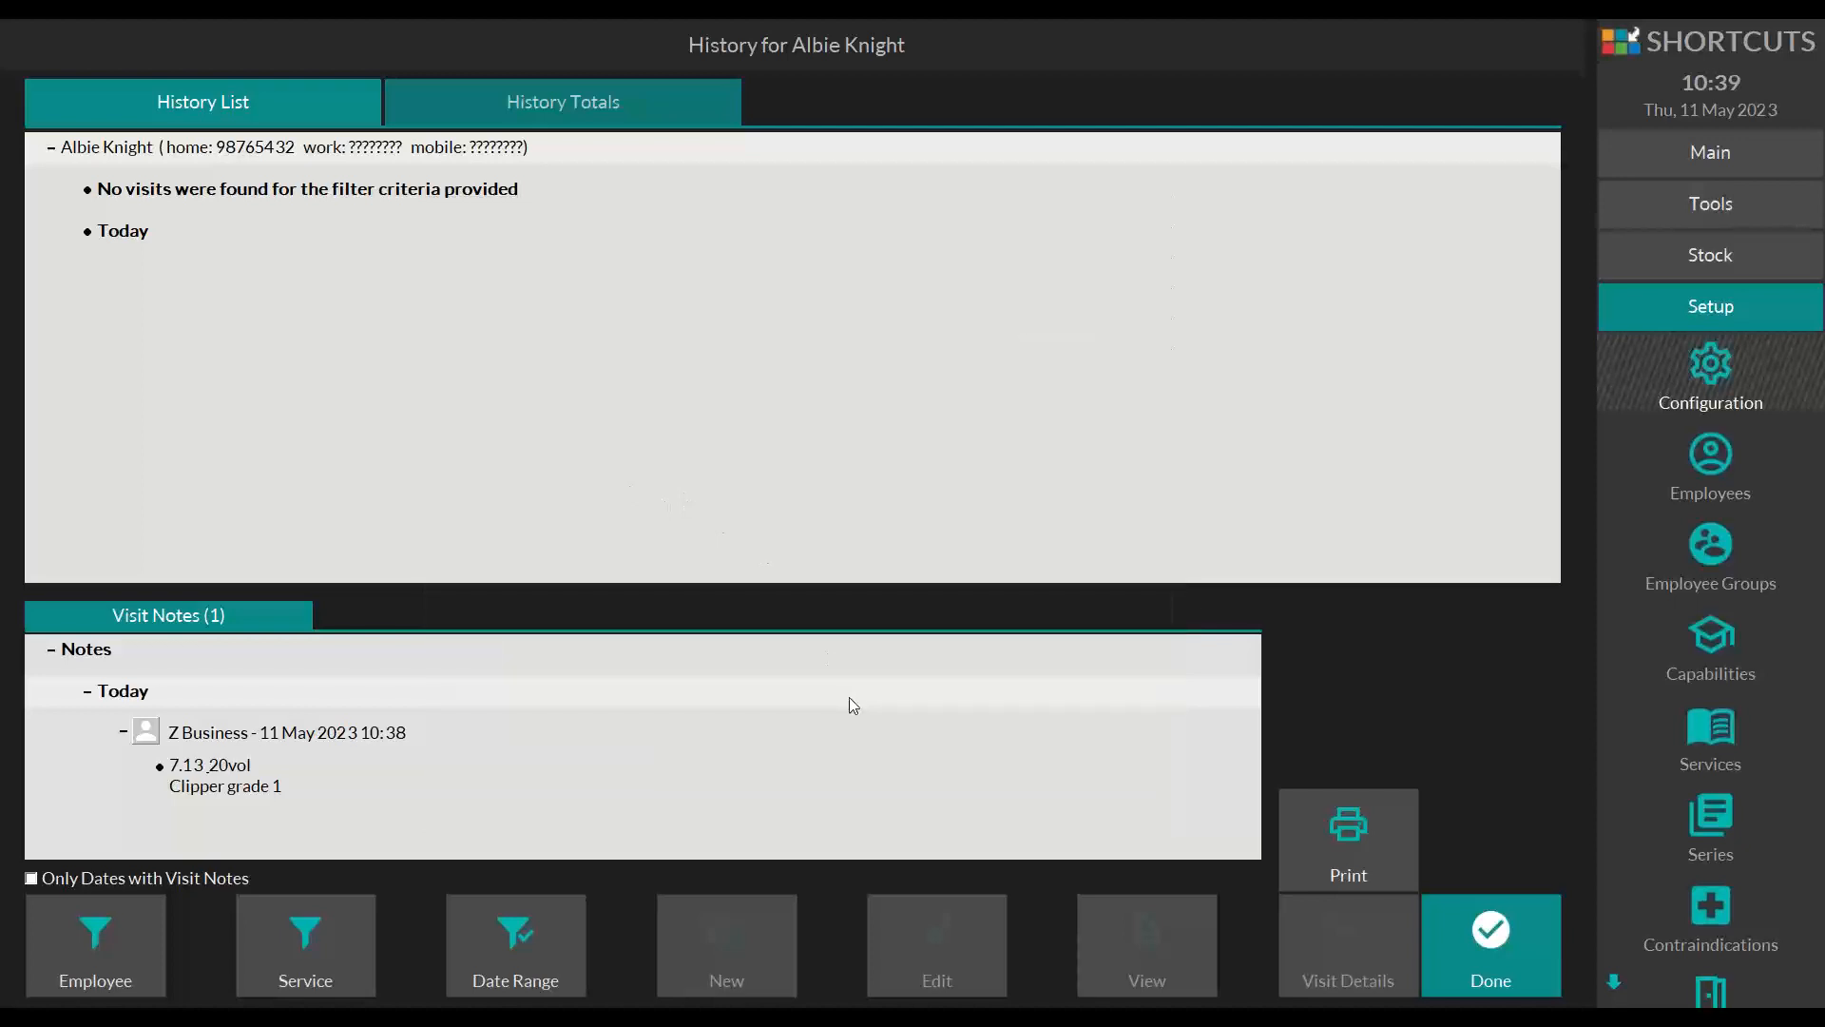
{"action": "left_click", "coordinate": [1457, 978]}
{"action": "left_click", "coordinate": [1480, 778]}
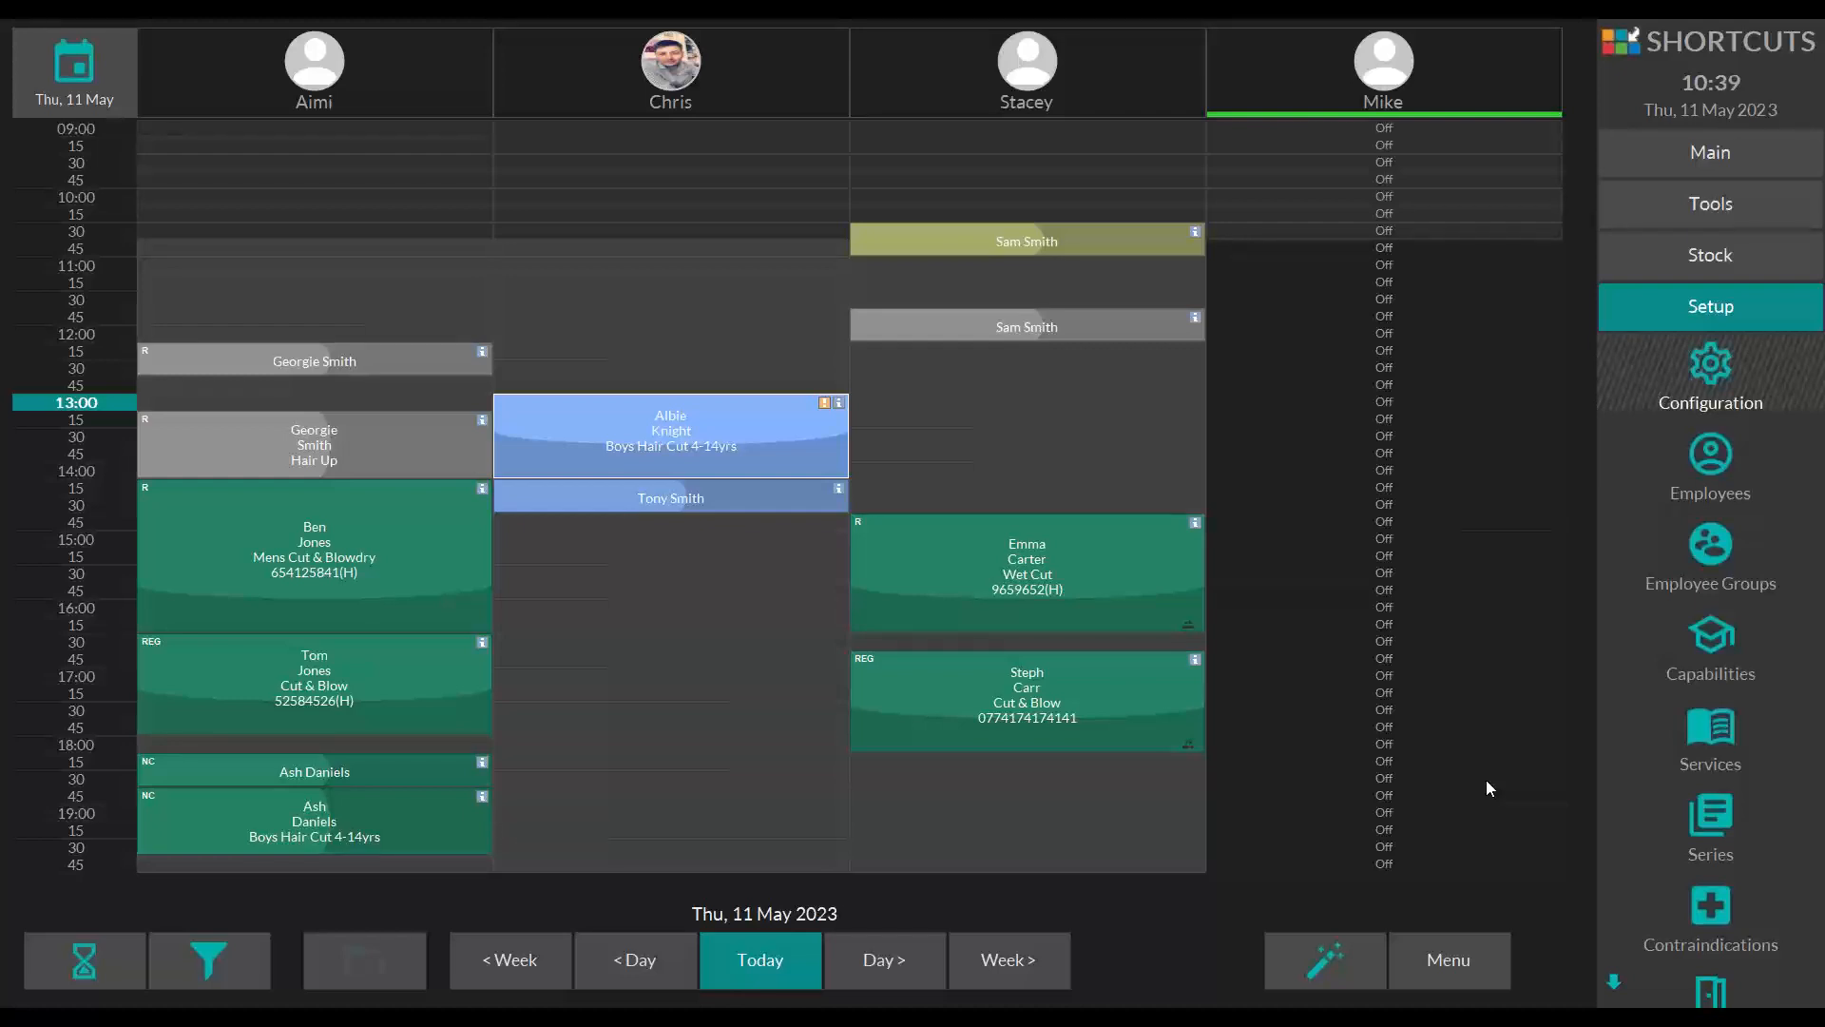
Step: Check out the 13:00 Boys Hair Cut appointment and open the client's history from the sale
{"action": "right_click", "coordinate": [732, 430]}
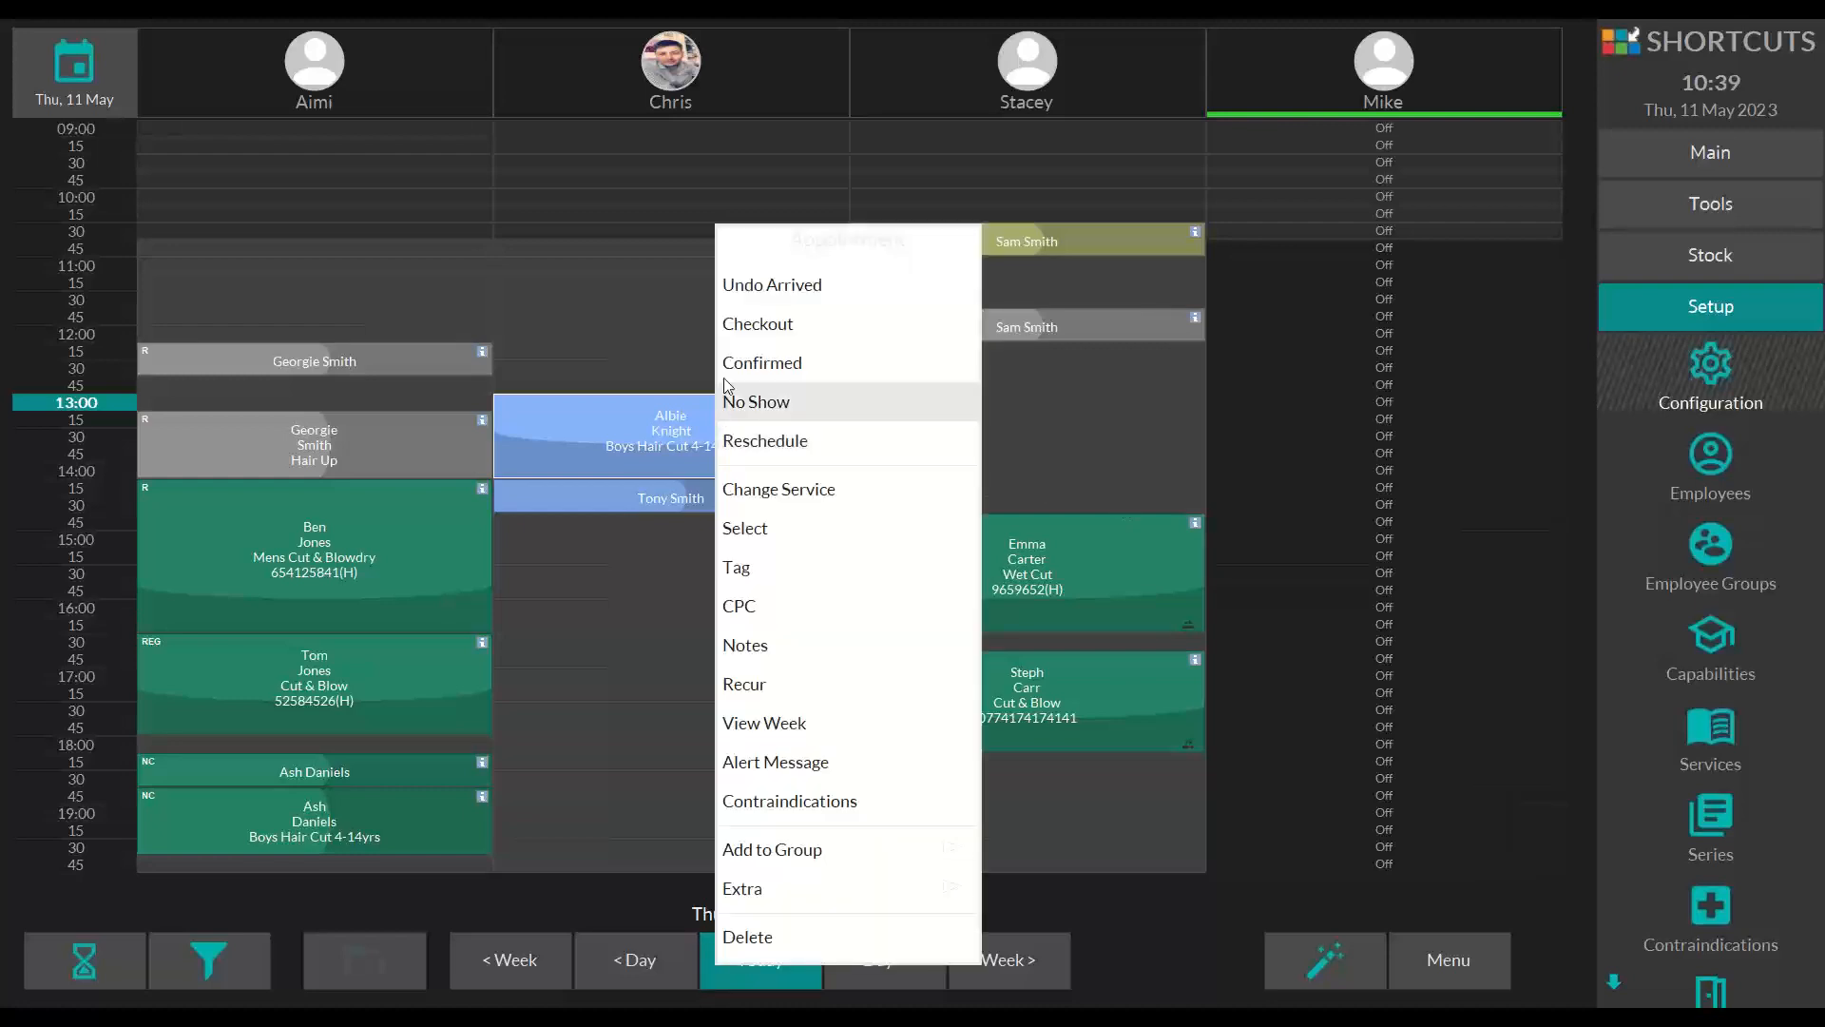
{"action": "left_click", "coordinate": [740, 333]}
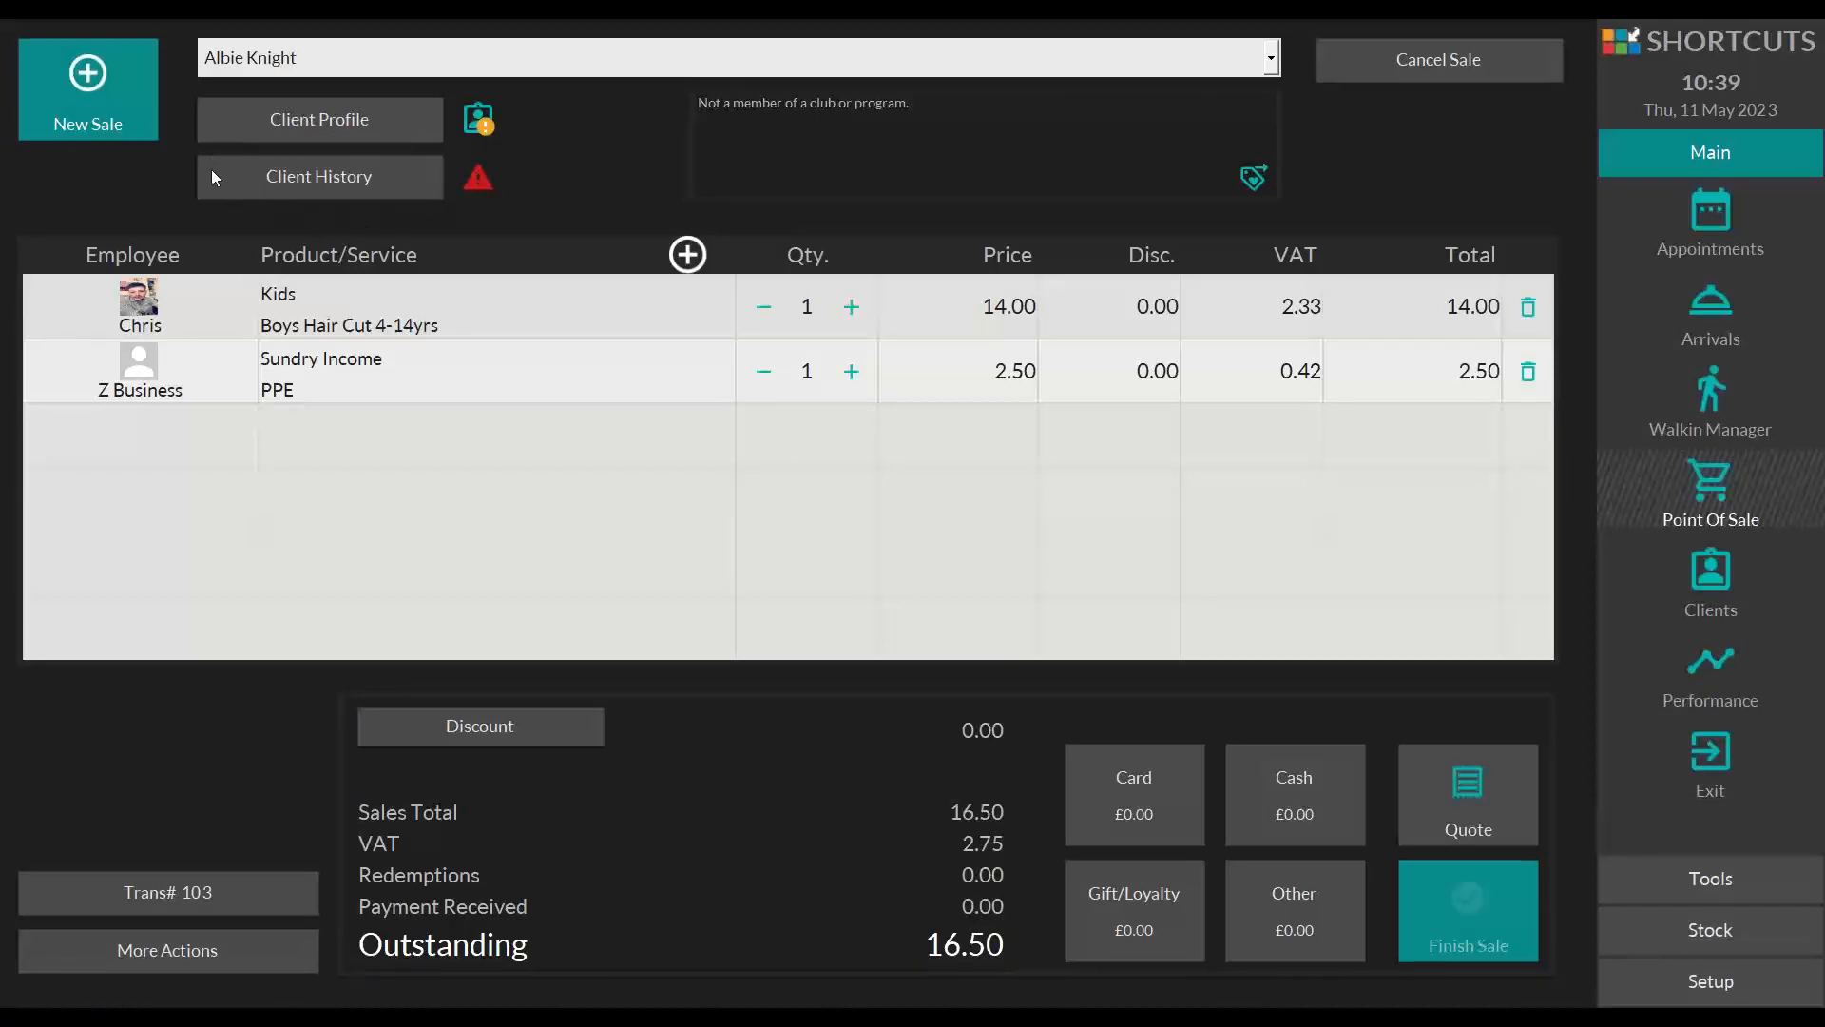
{"action": "left_click", "coordinate": [306, 175]}
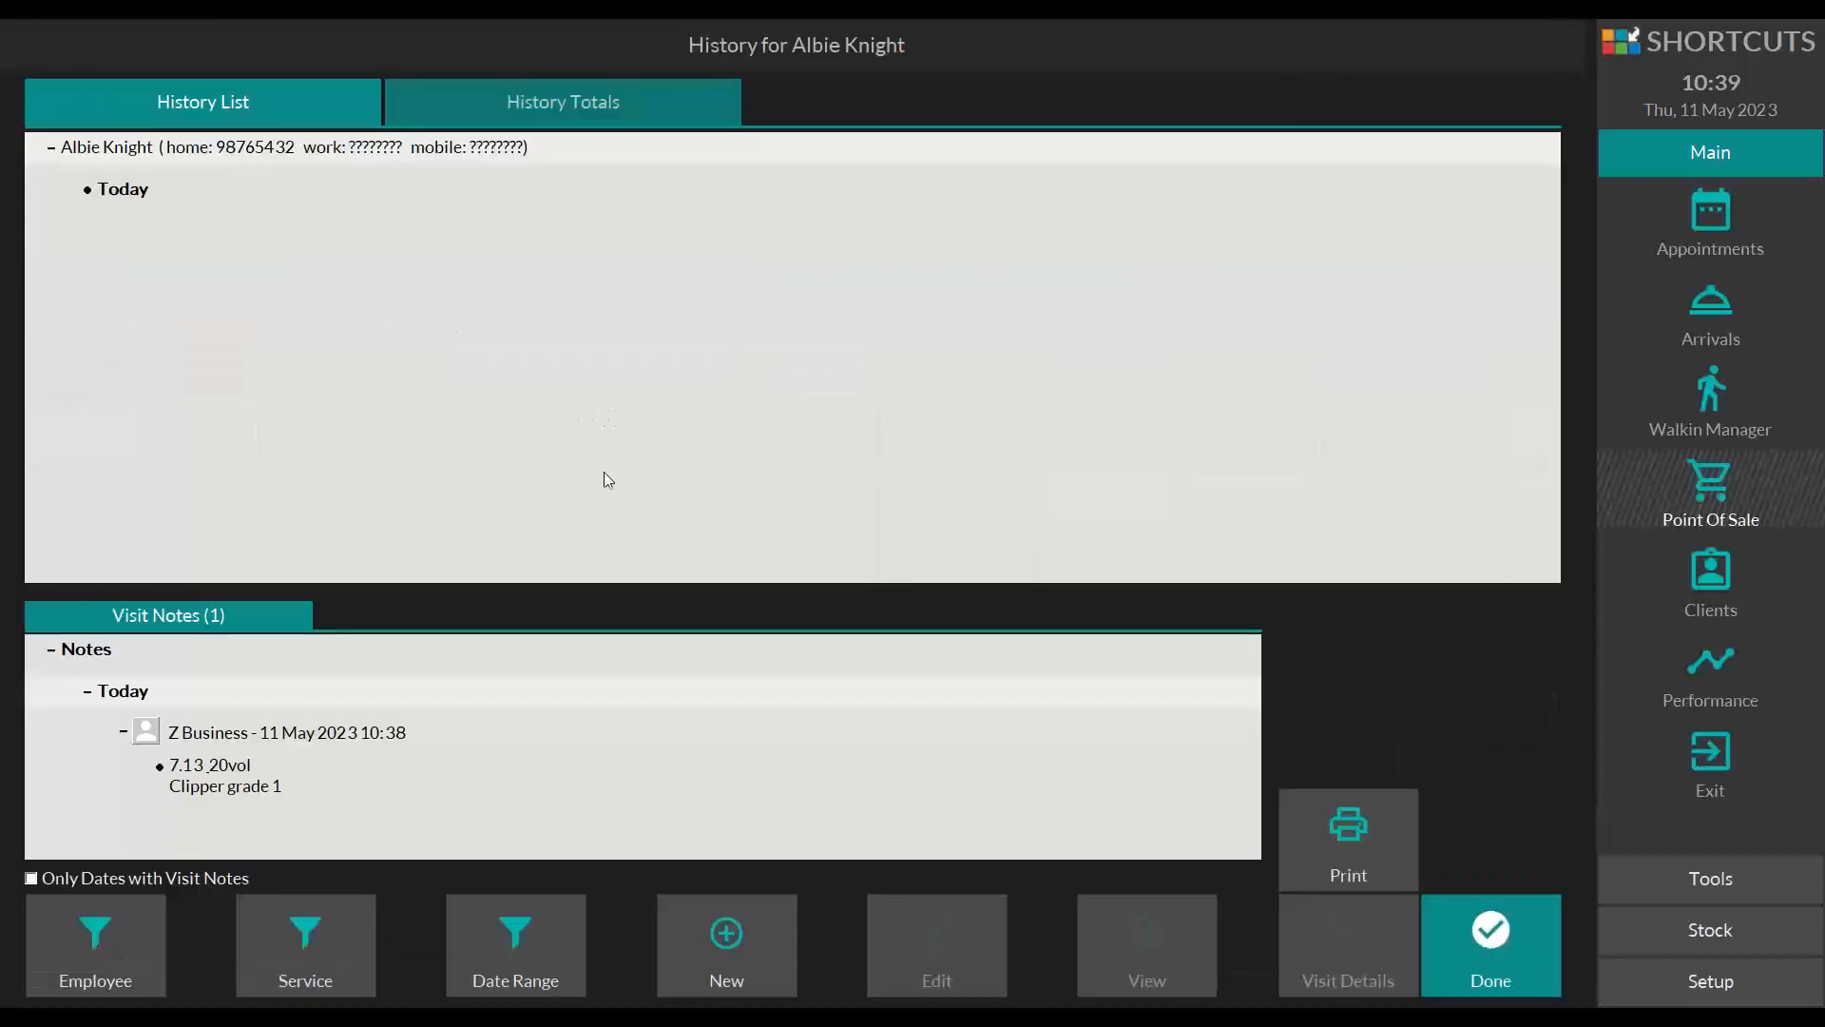
Step: Select the existing visit note in the client's history, then close the history and return from the sale to the appointment book
{"action": "left_click", "coordinate": [686, 757]}
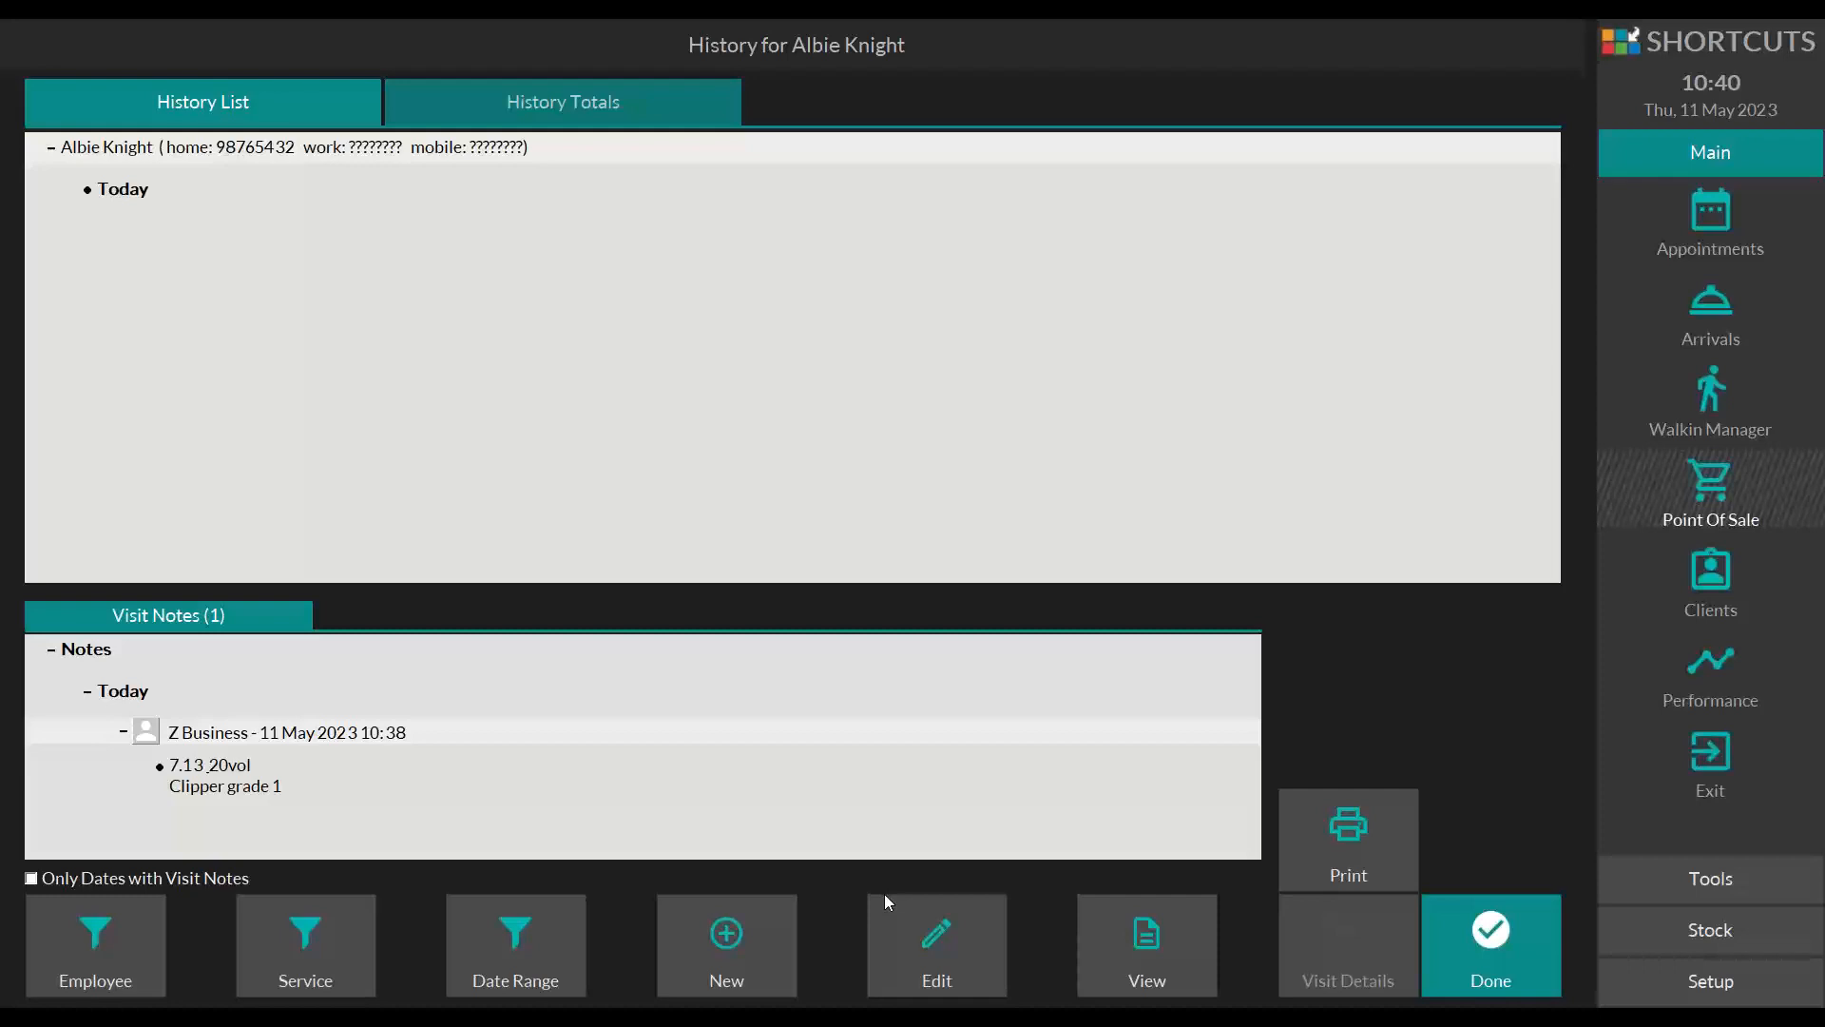
{"action": "left_click", "coordinate": [1504, 980]}
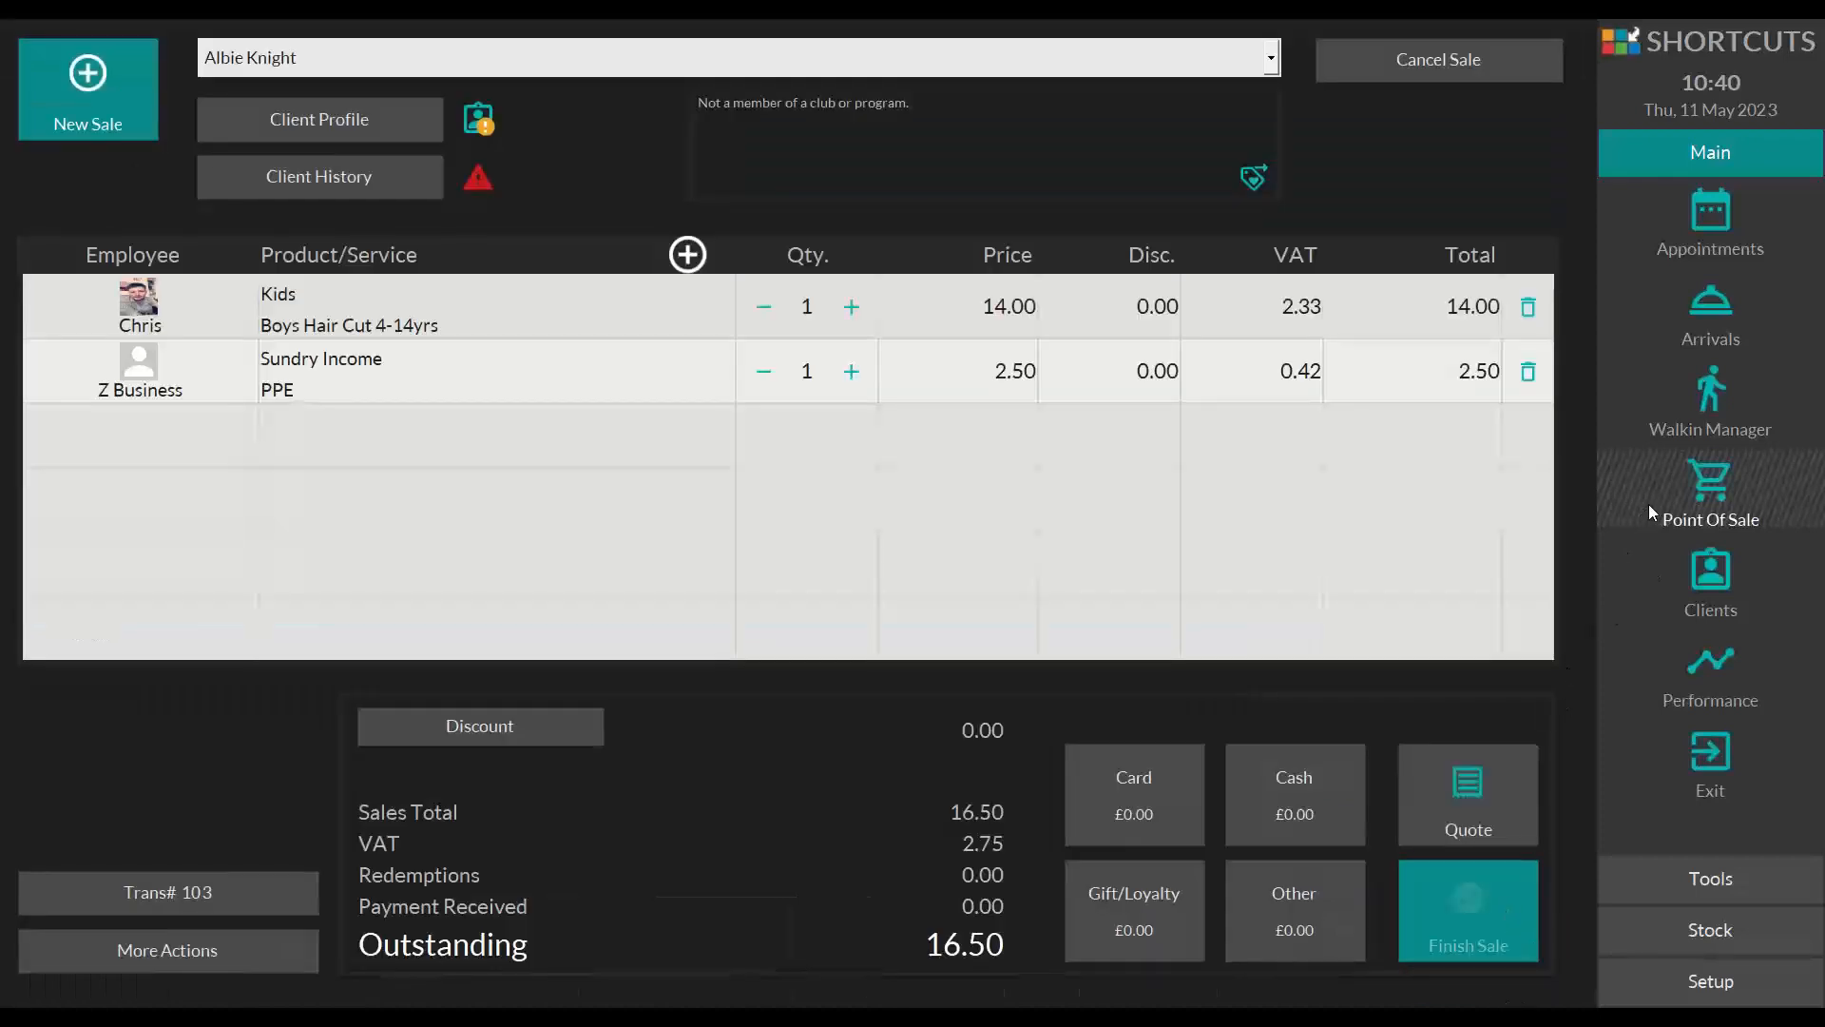
{"action": "left_click", "coordinate": [1714, 233]}
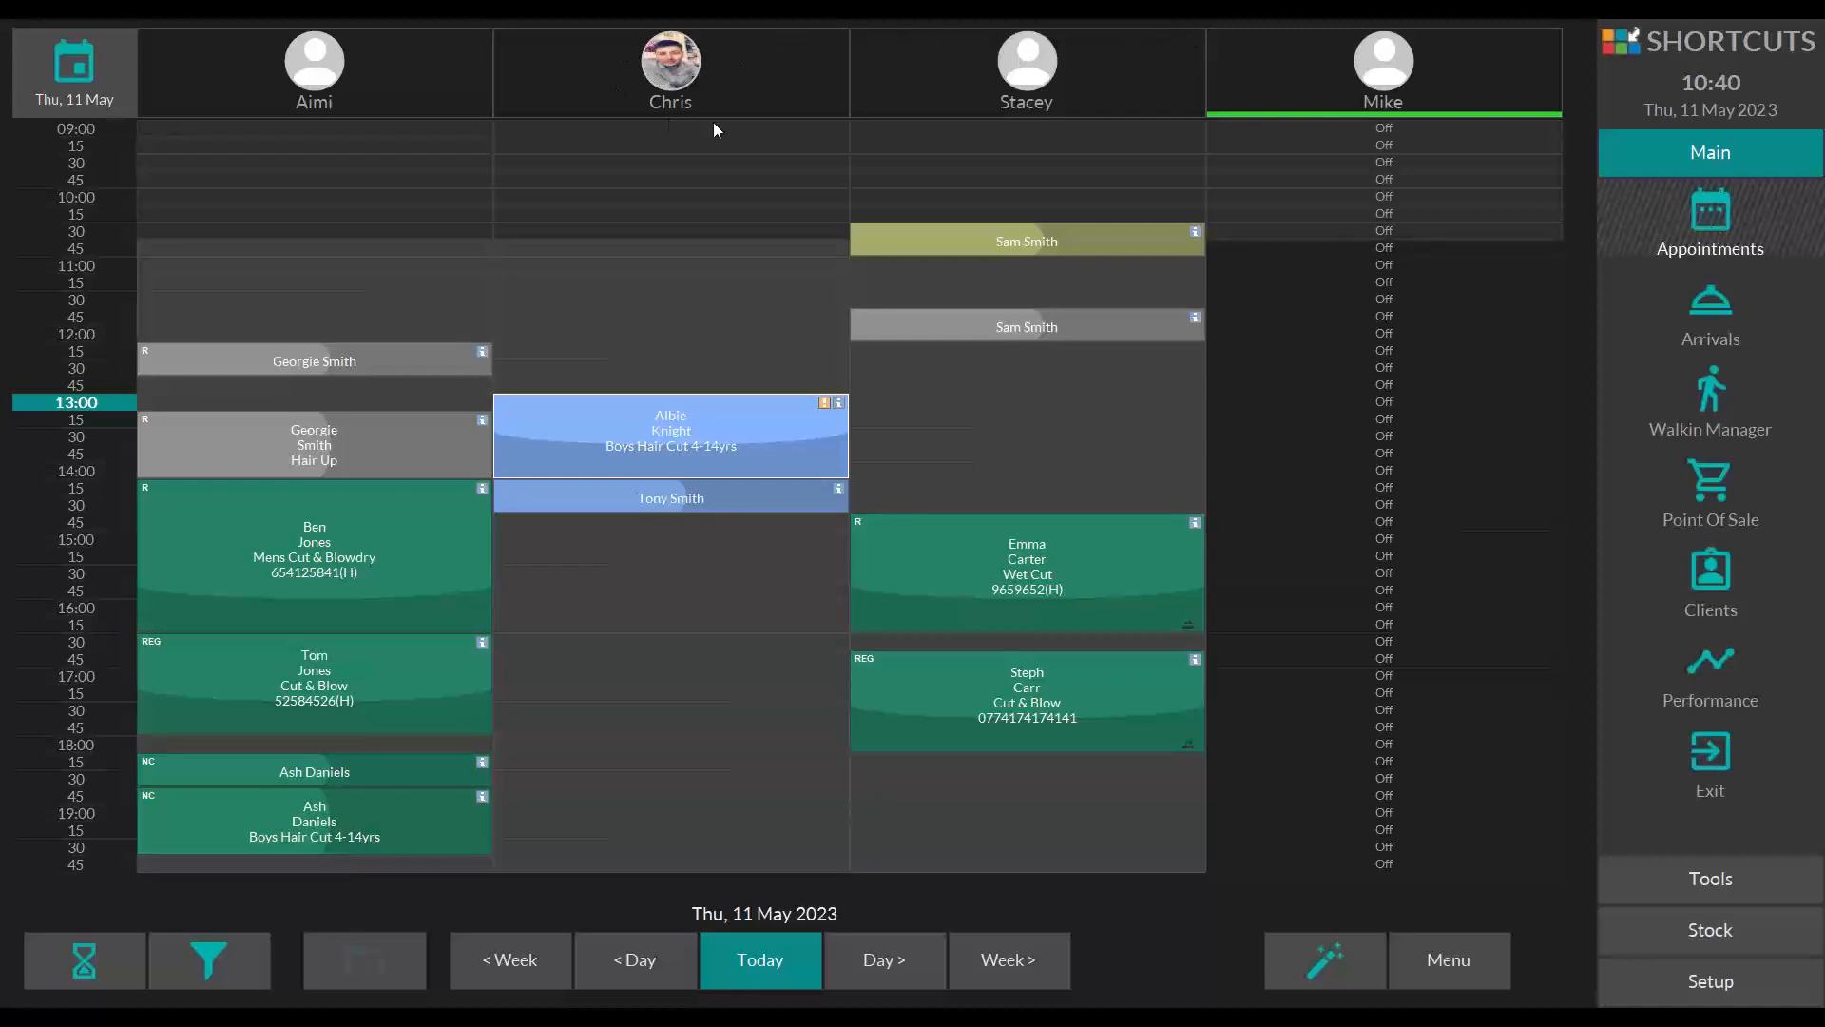
Step: Examine the print options for the second-column employee, including printing the schedule and CPC via receipt printer, and cancel without printing
{"action": "left_click", "coordinate": [749, 63]}
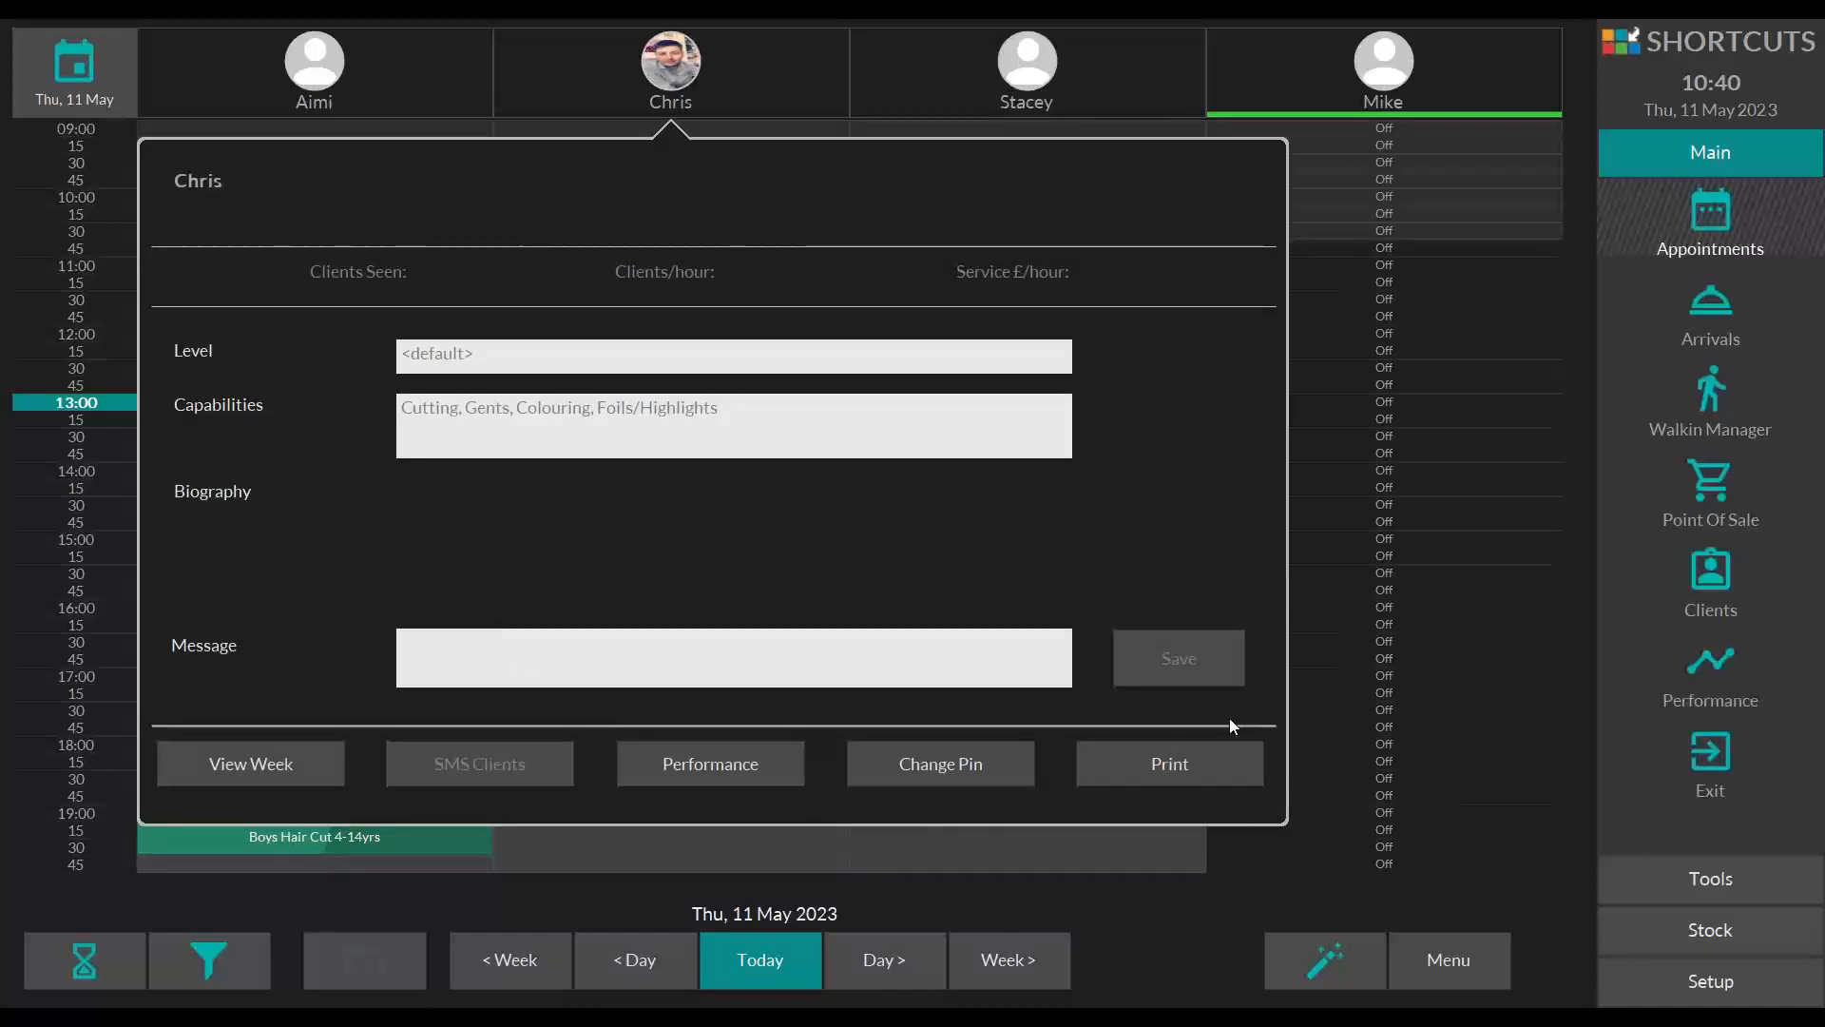
{"action": "left_click", "coordinate": [1136, 782]}
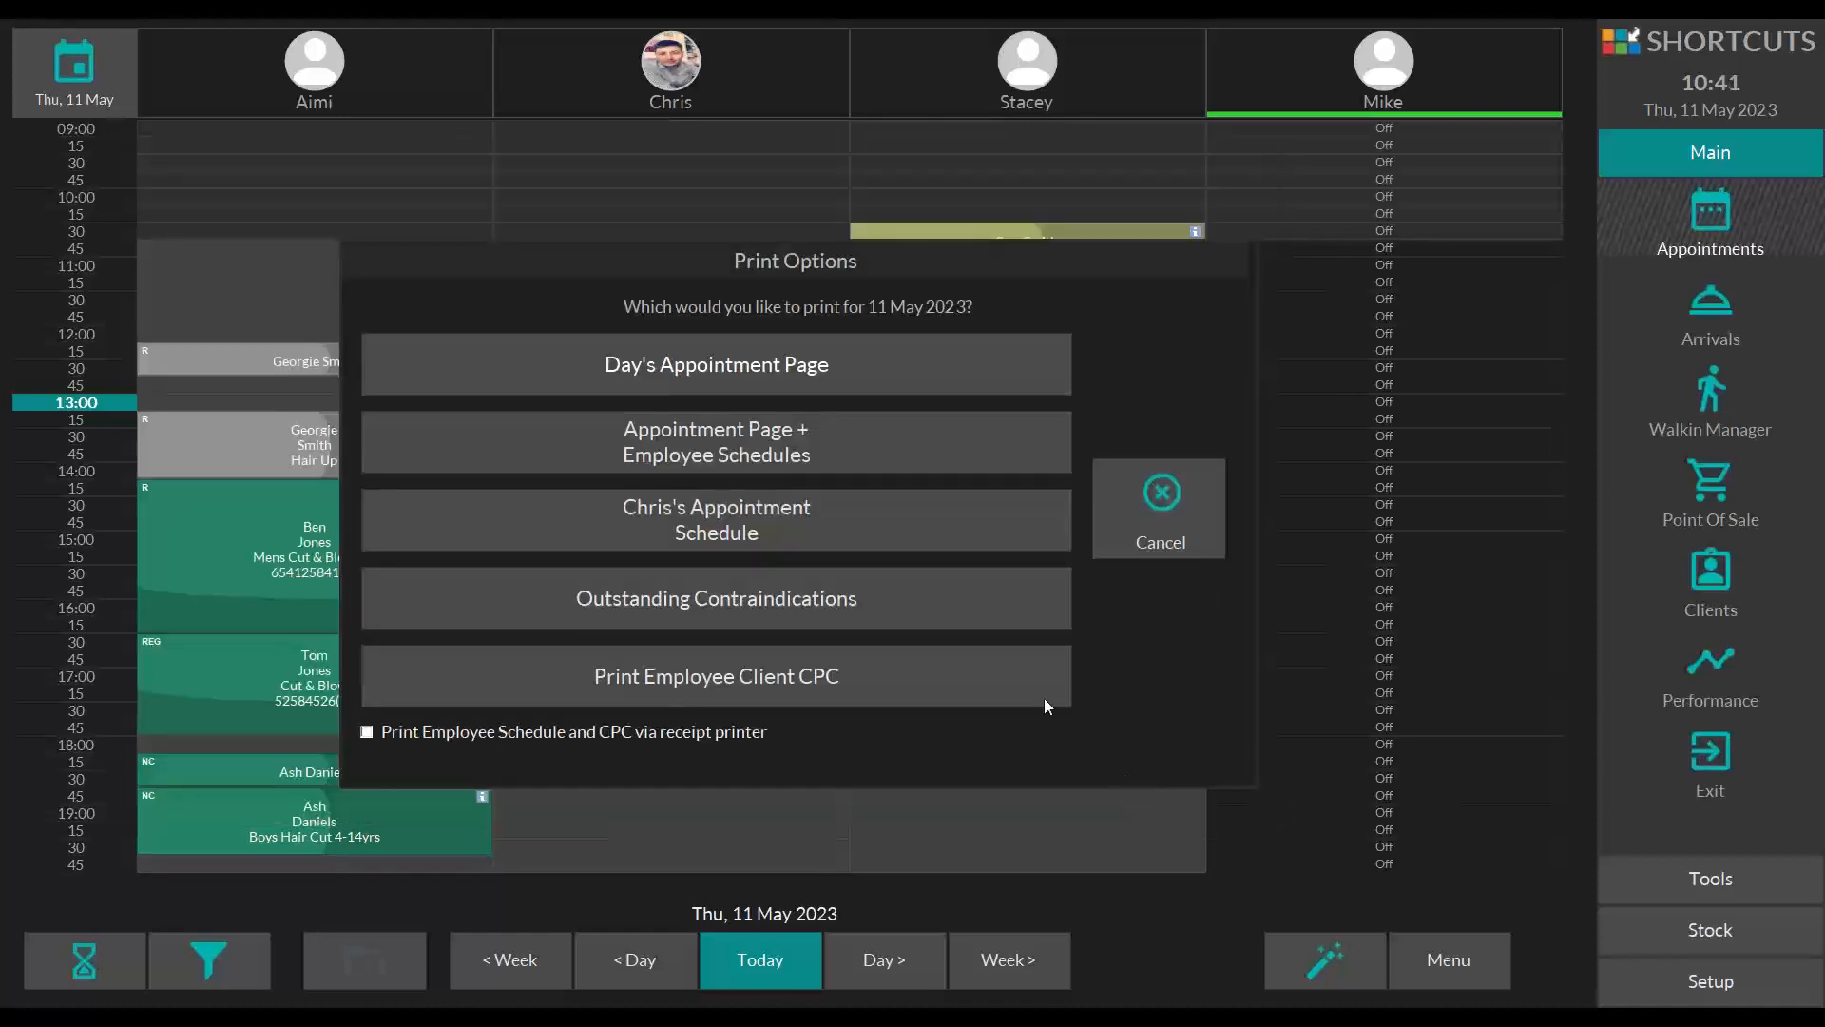
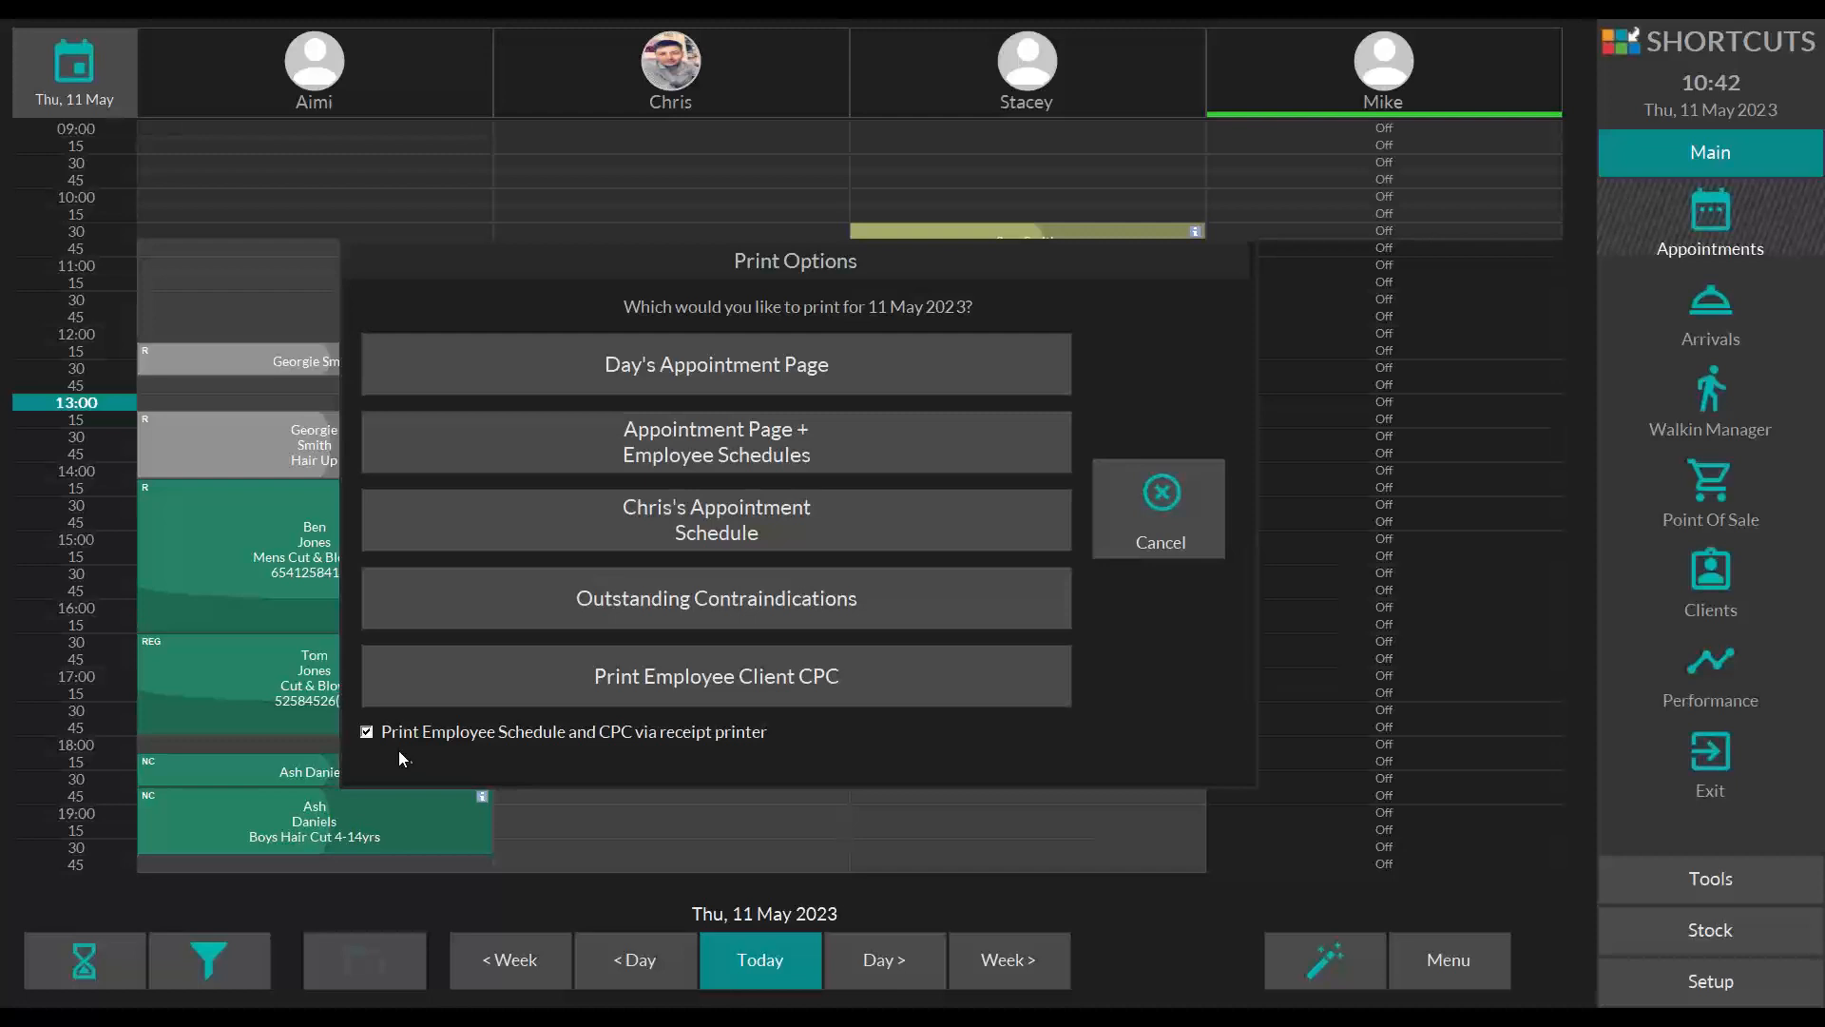
{"action": "left_click", "coordinate": [1147, 527]}
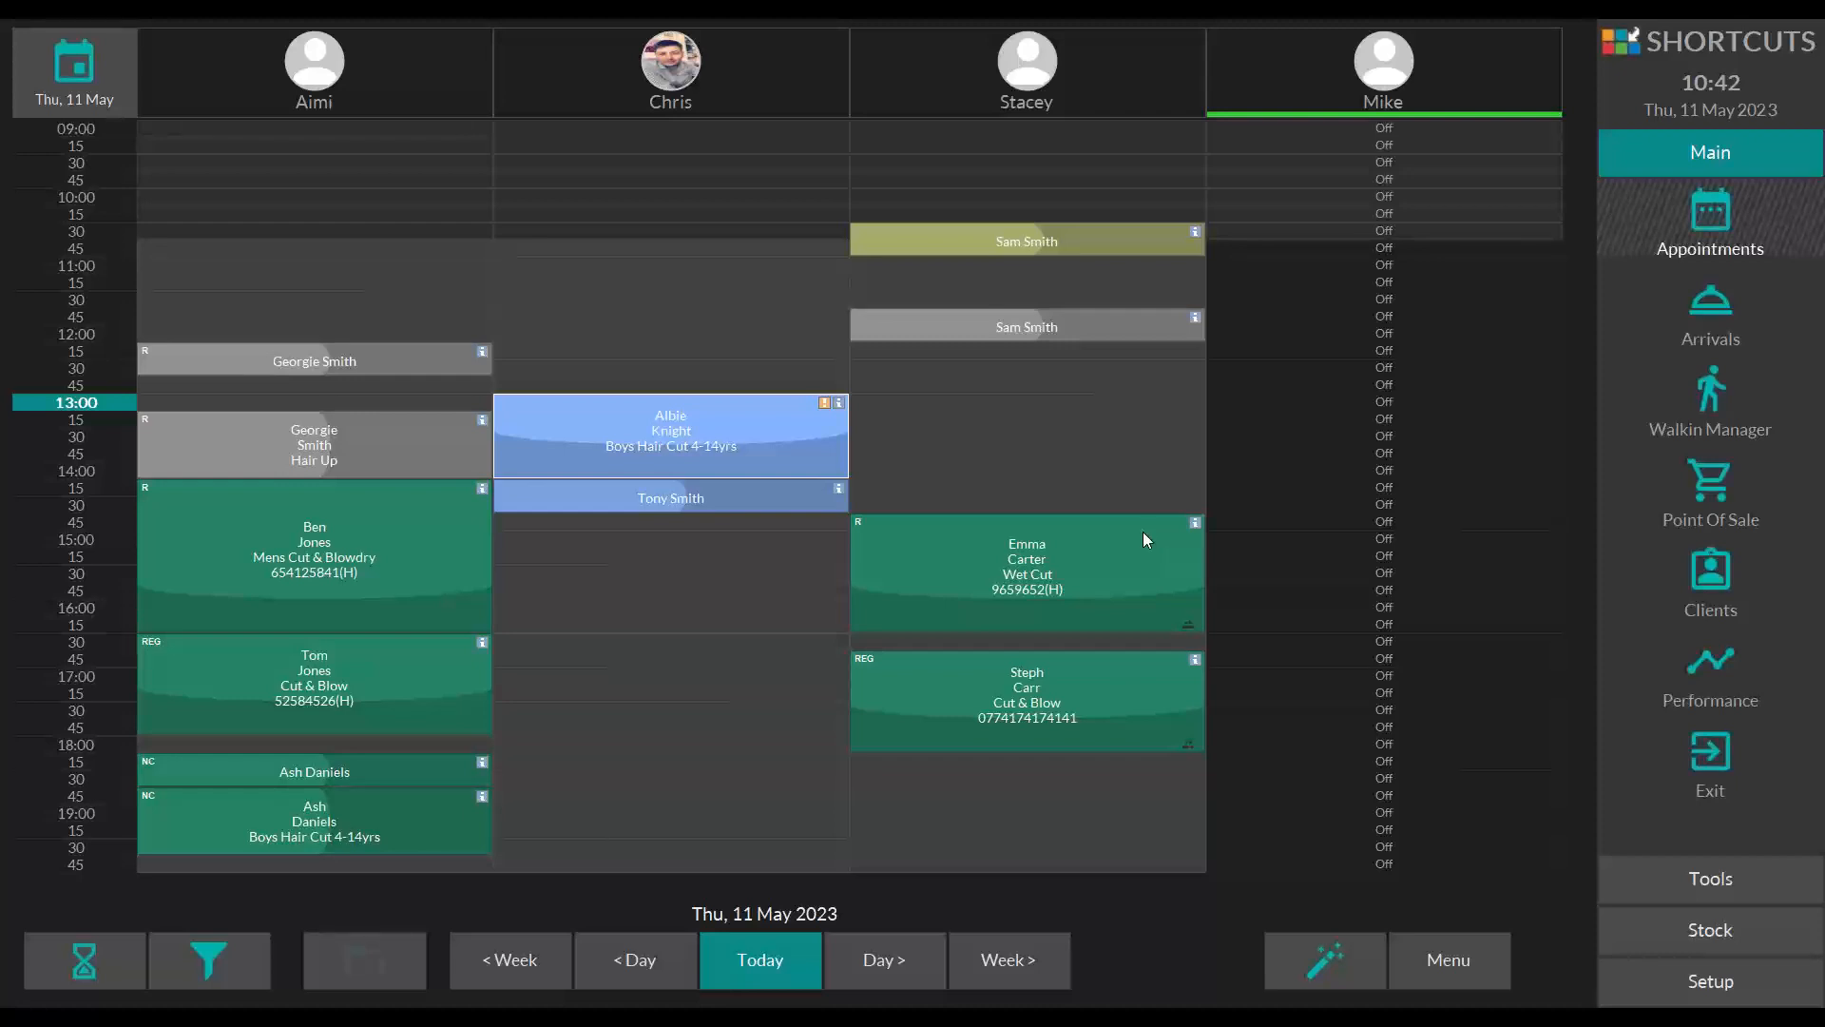
Step: View the PIN change option for the second-column employee and cancel without entering a new PIN
{"action": "left_click", "coordinate": [745, 95]}
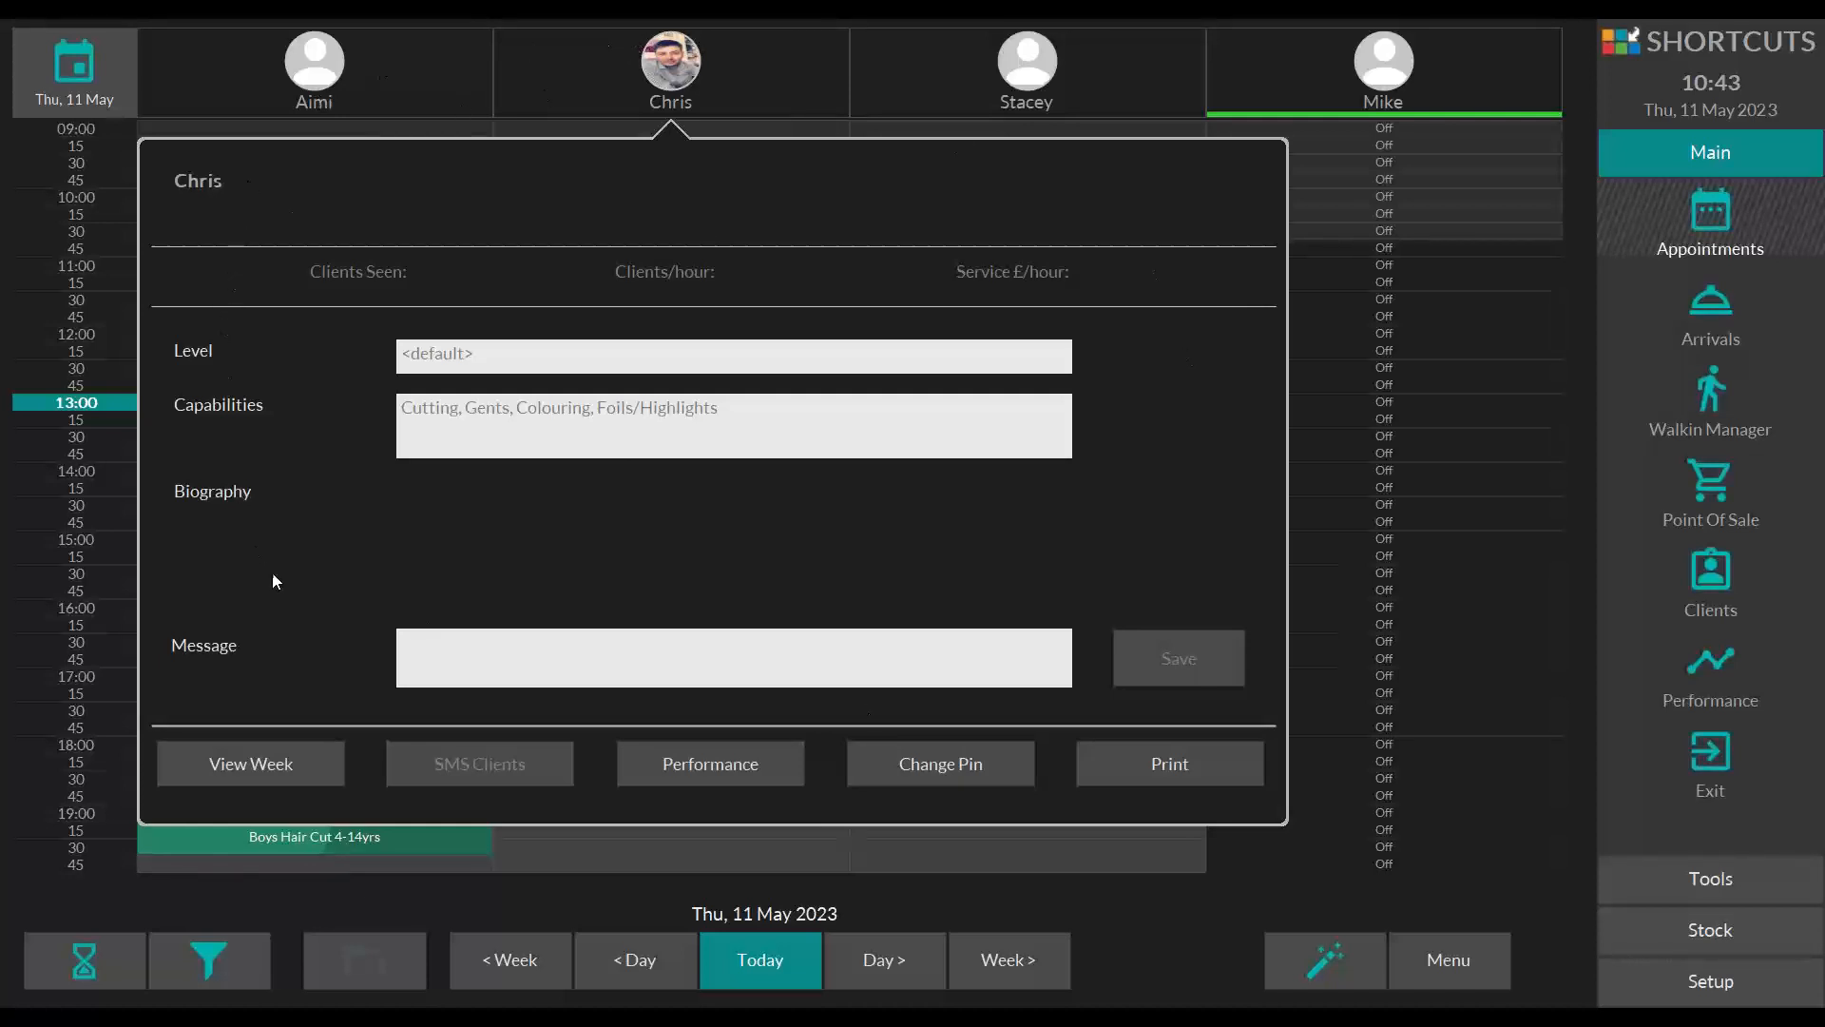
{"action": "left_click", "coordinate": [956, 772]}
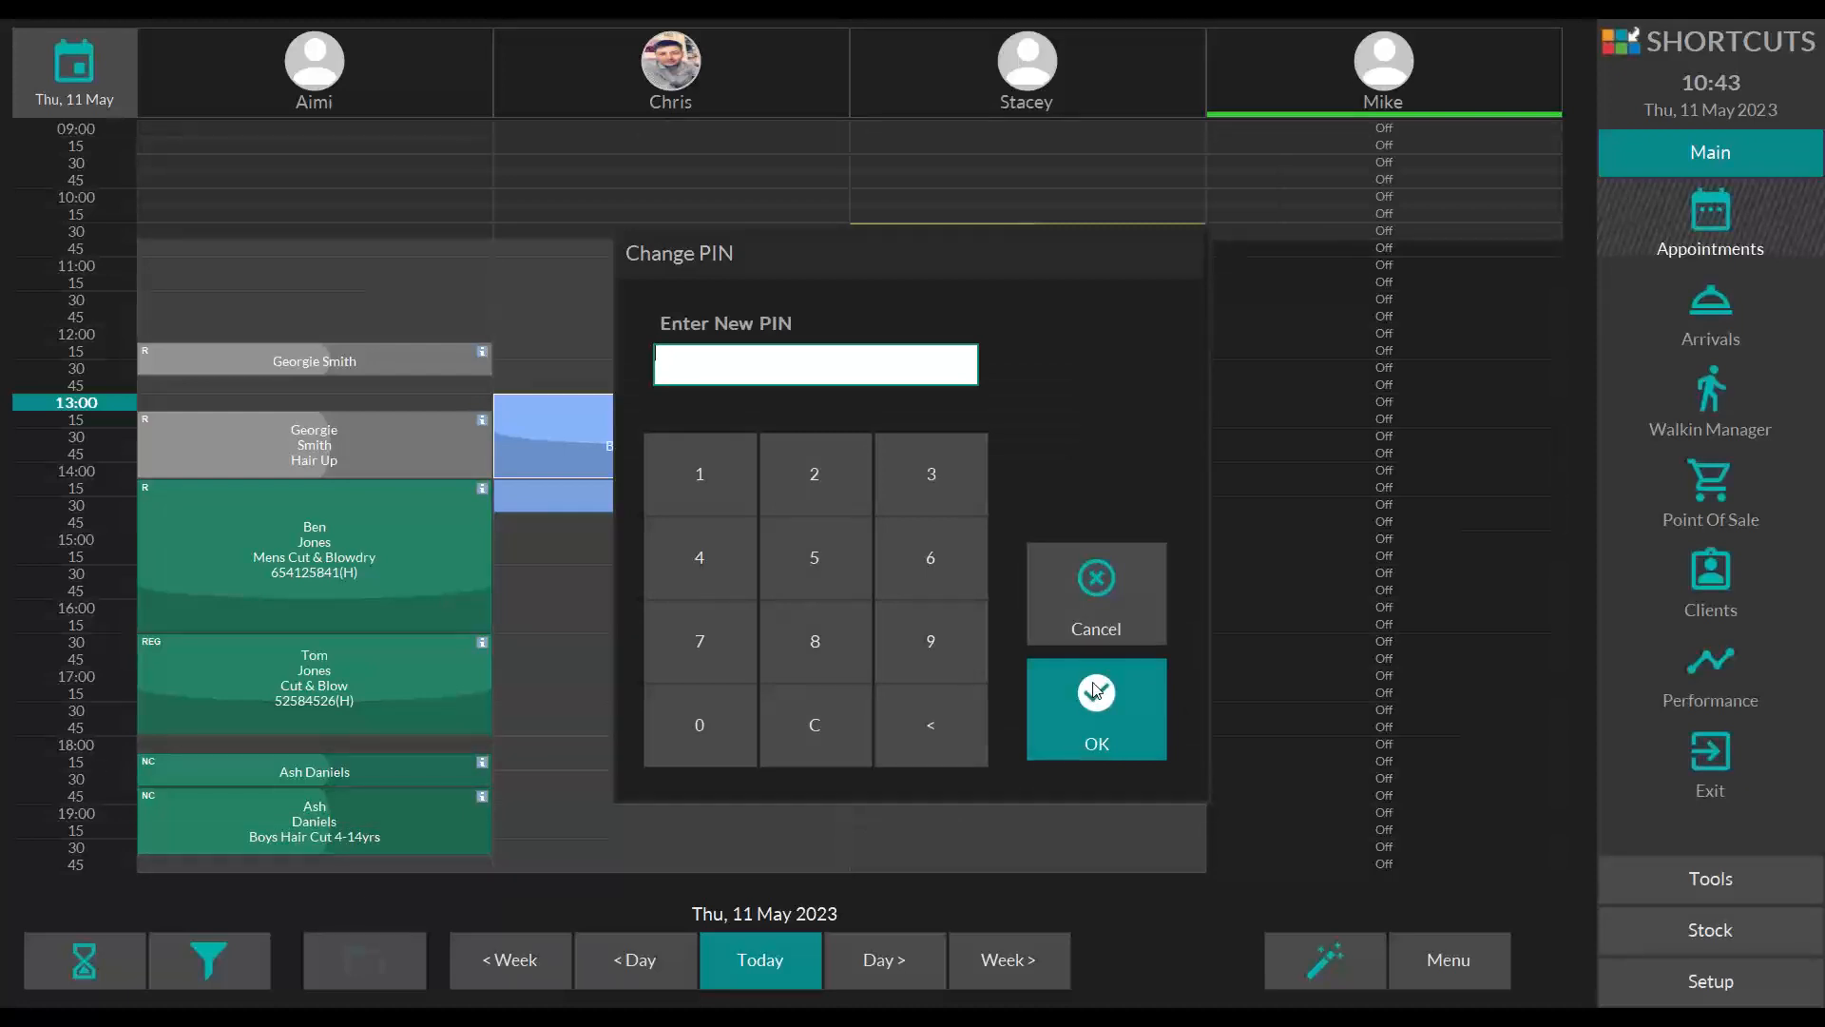
{"action": "left_click", "coordinate": [1088, 551]}
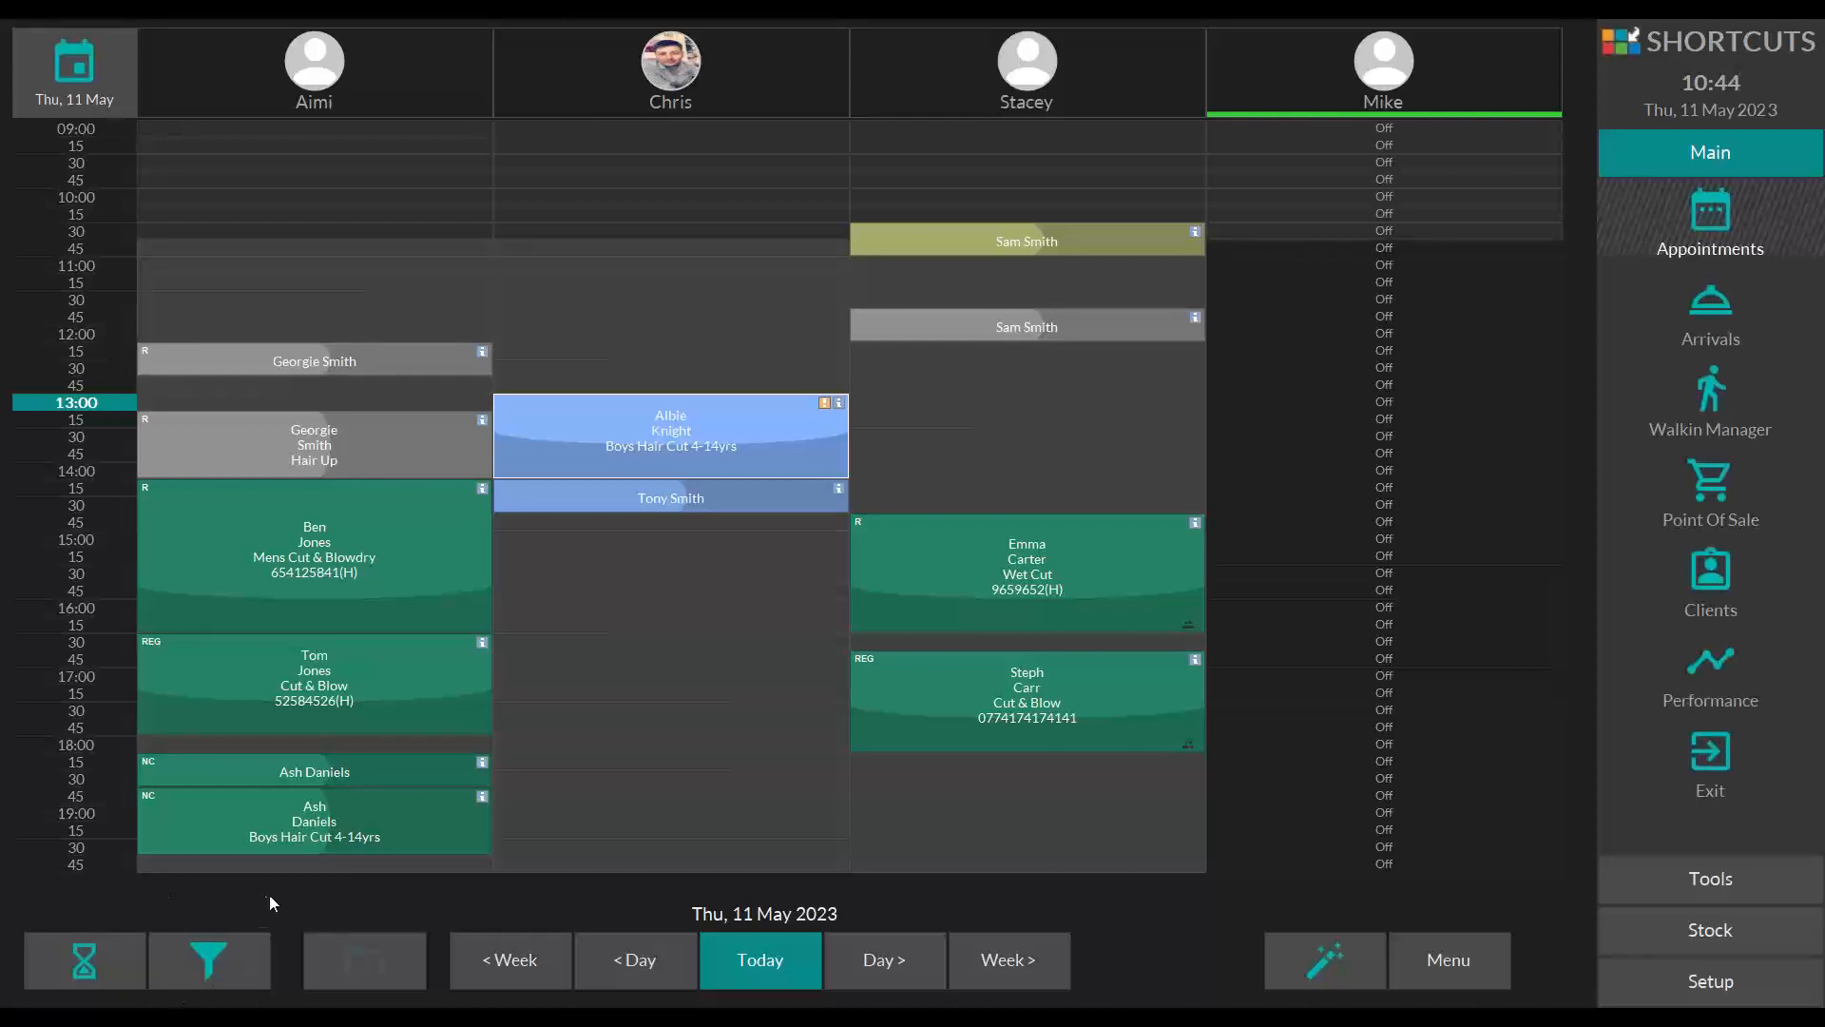
Step: Filter the appointment book to employees who are Rostered On, then suspend the filter to bring back all columns
{"action": "left_click", "coordinate": [197, 960]}
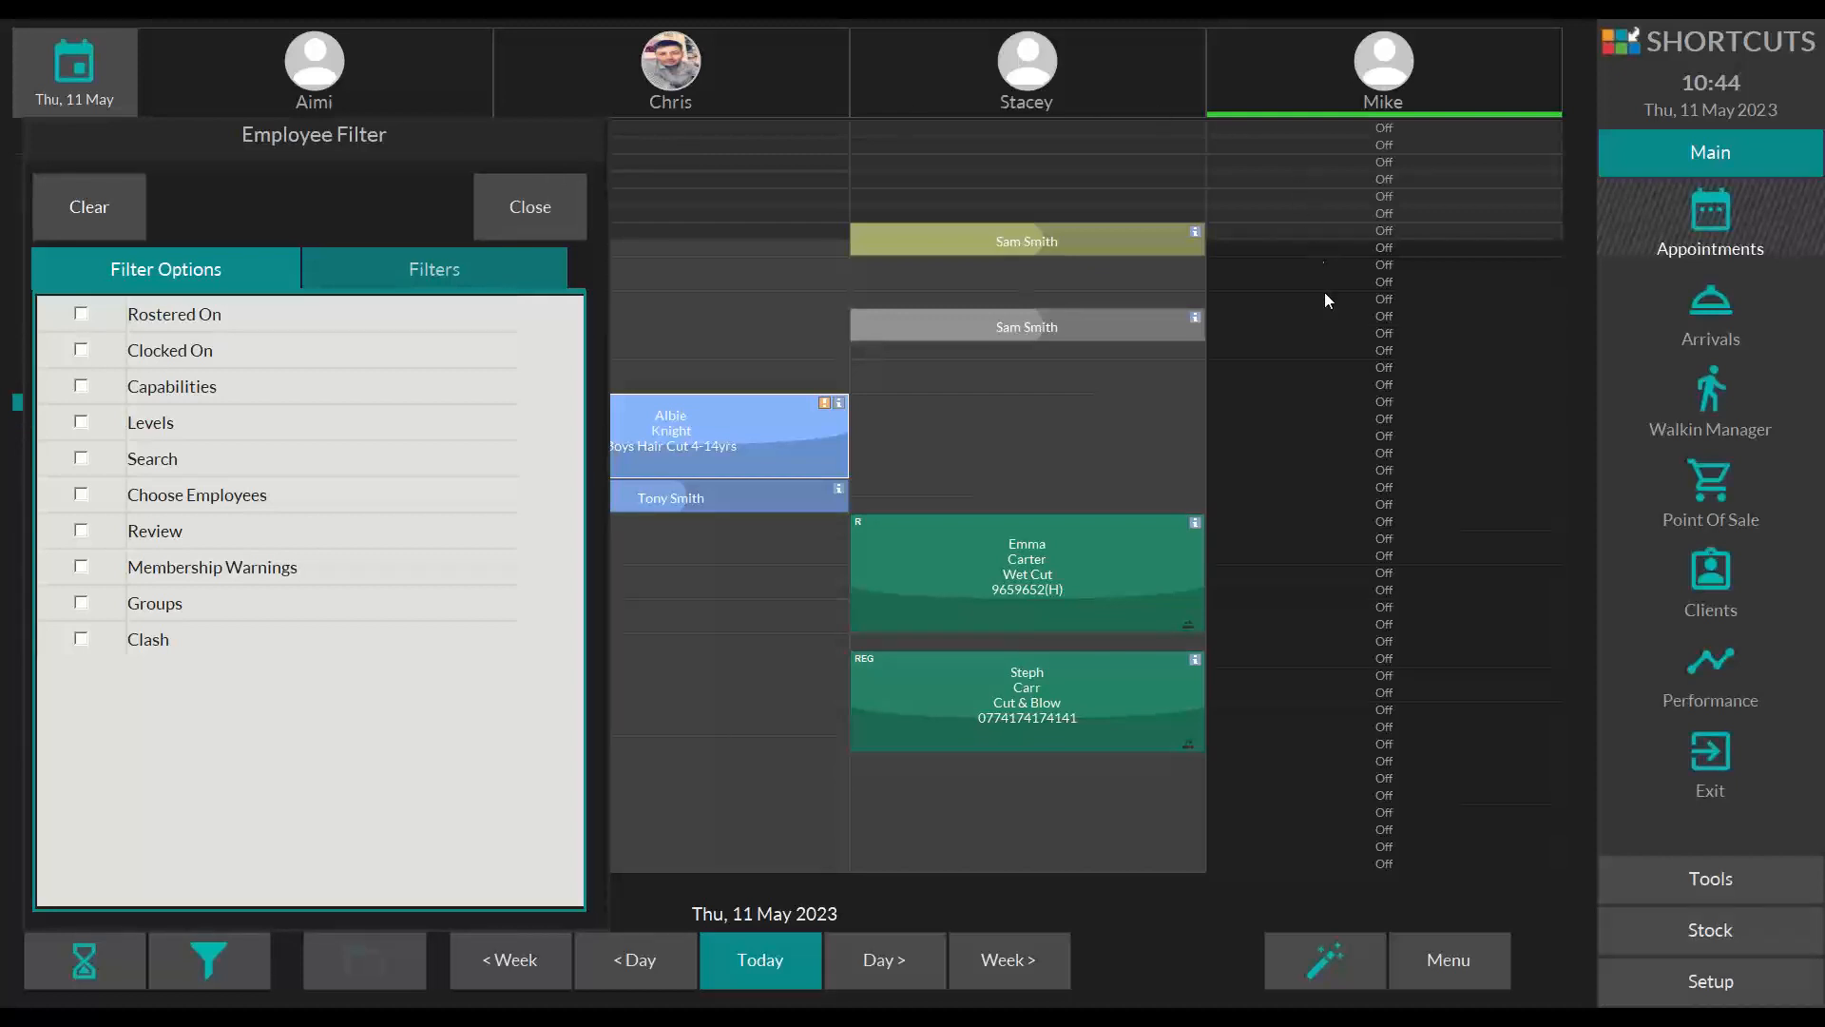
{"action": "left_click", "coordinate": [83, 315]}
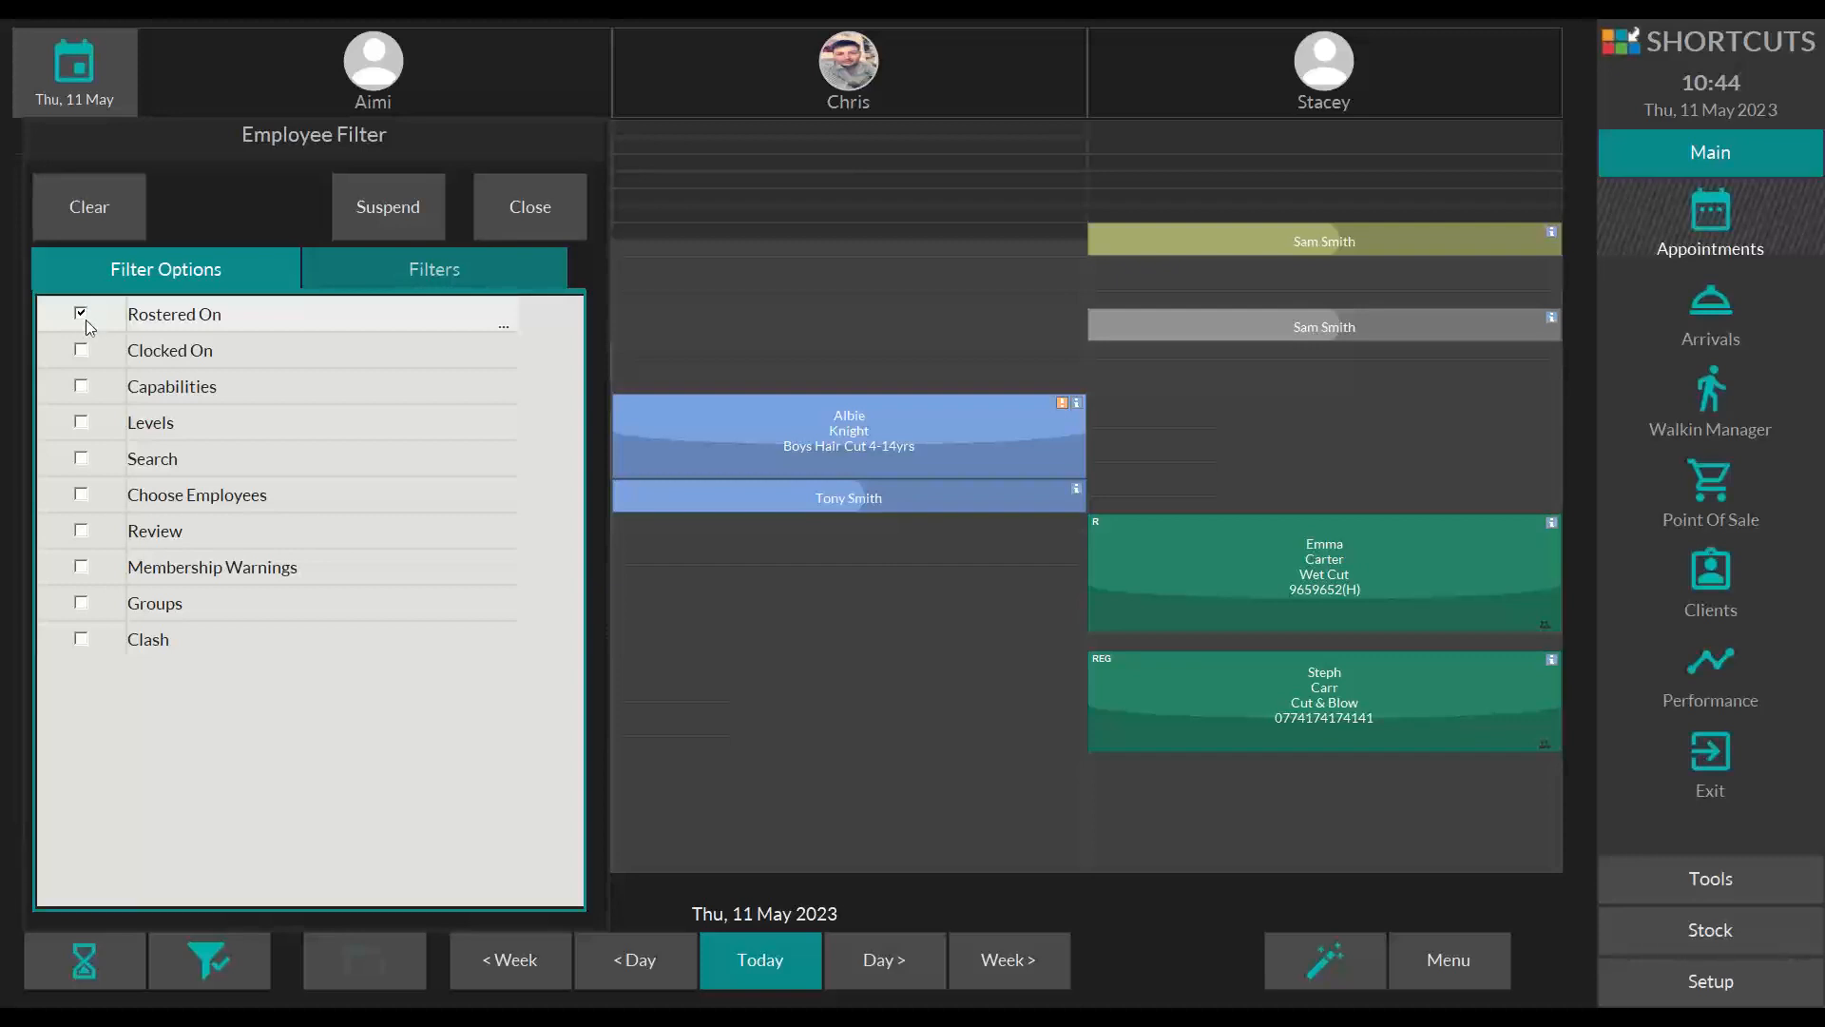
{"action": "left_click", "coordinate": [1142, 921]}
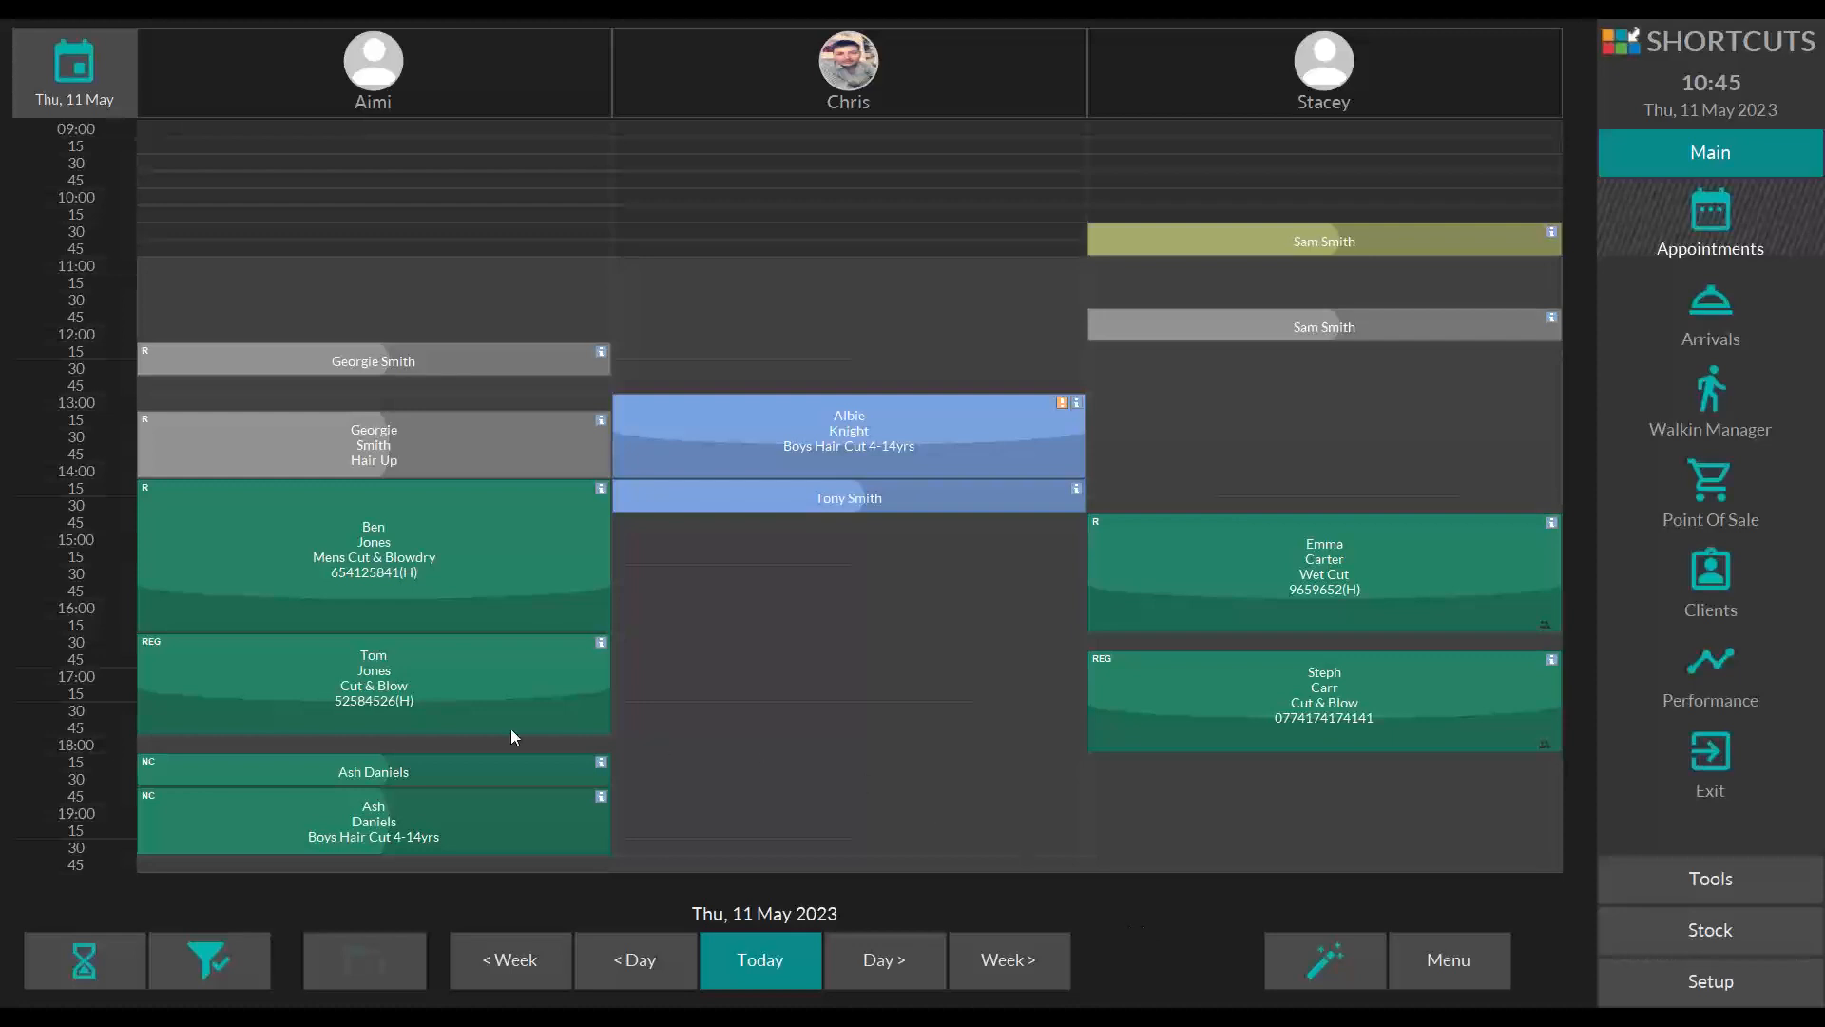
{"action": "left_click", "coordinate": [190, 950]}
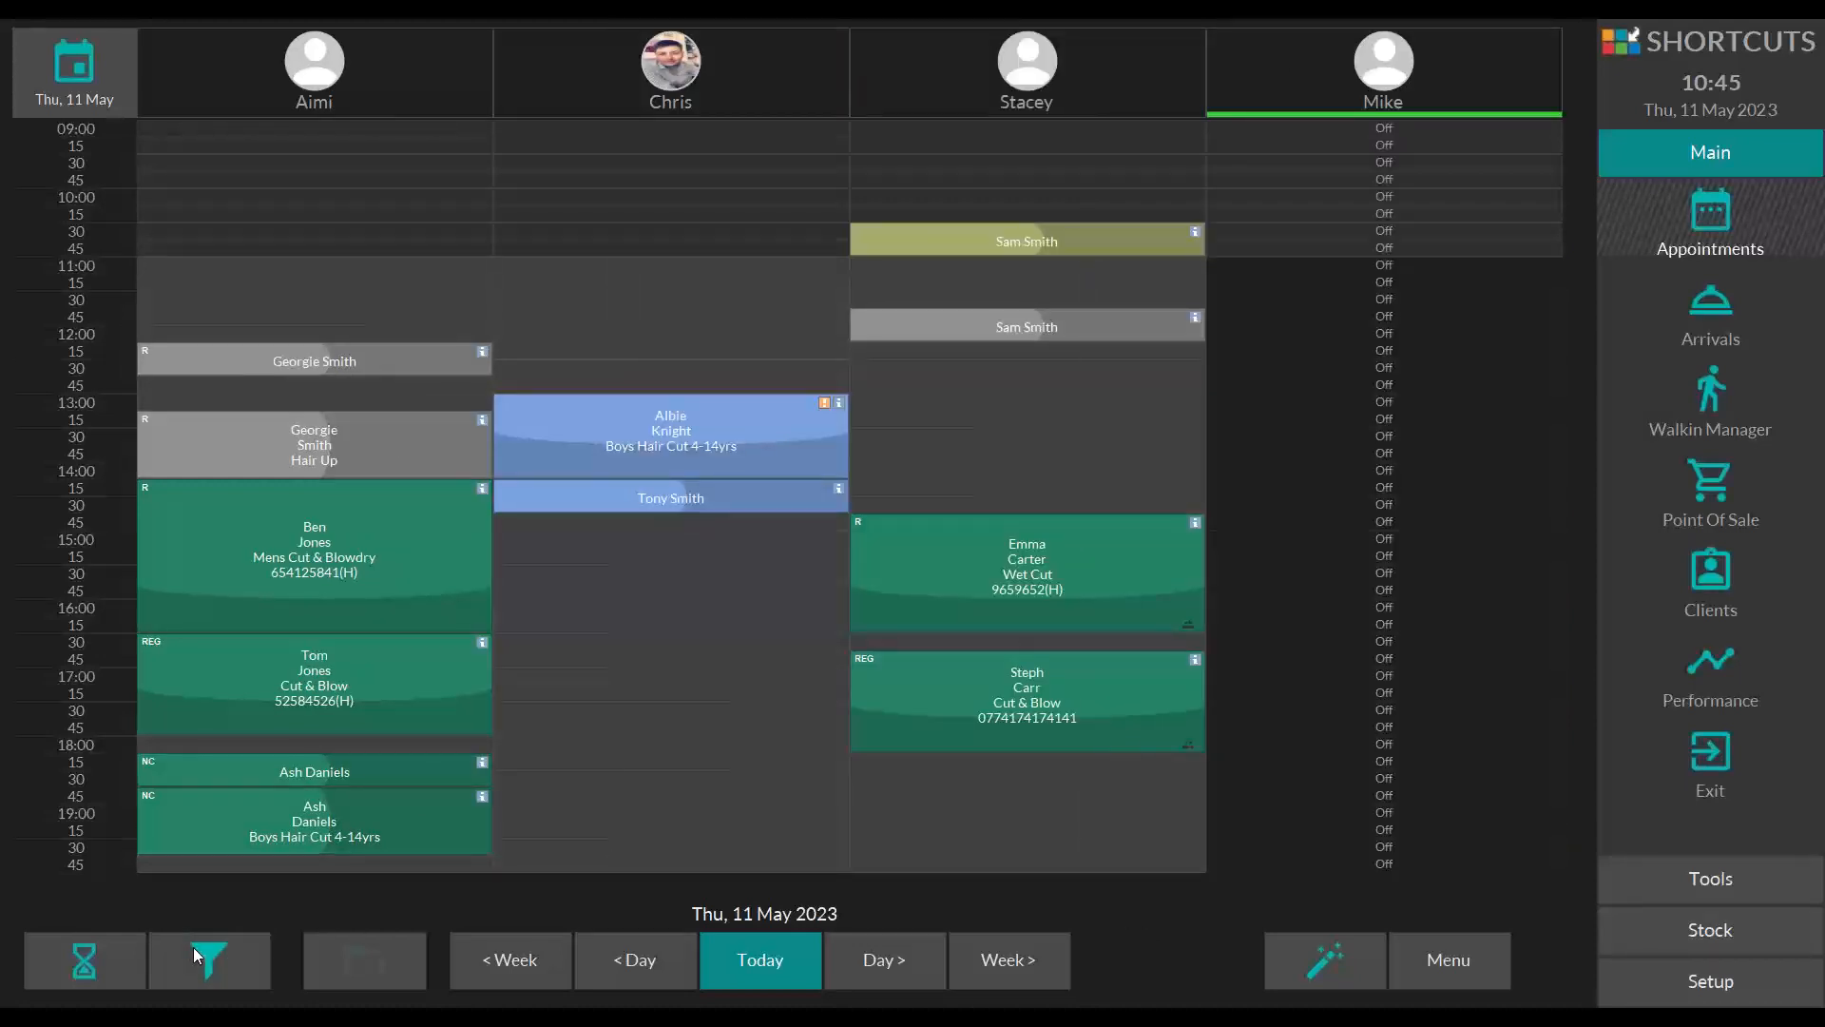
Step: Filter the appointment book by Capabilities to employees who can perform Gents, then suspend the filter
{"action": "left_click", "coordinate": [192, 947]}
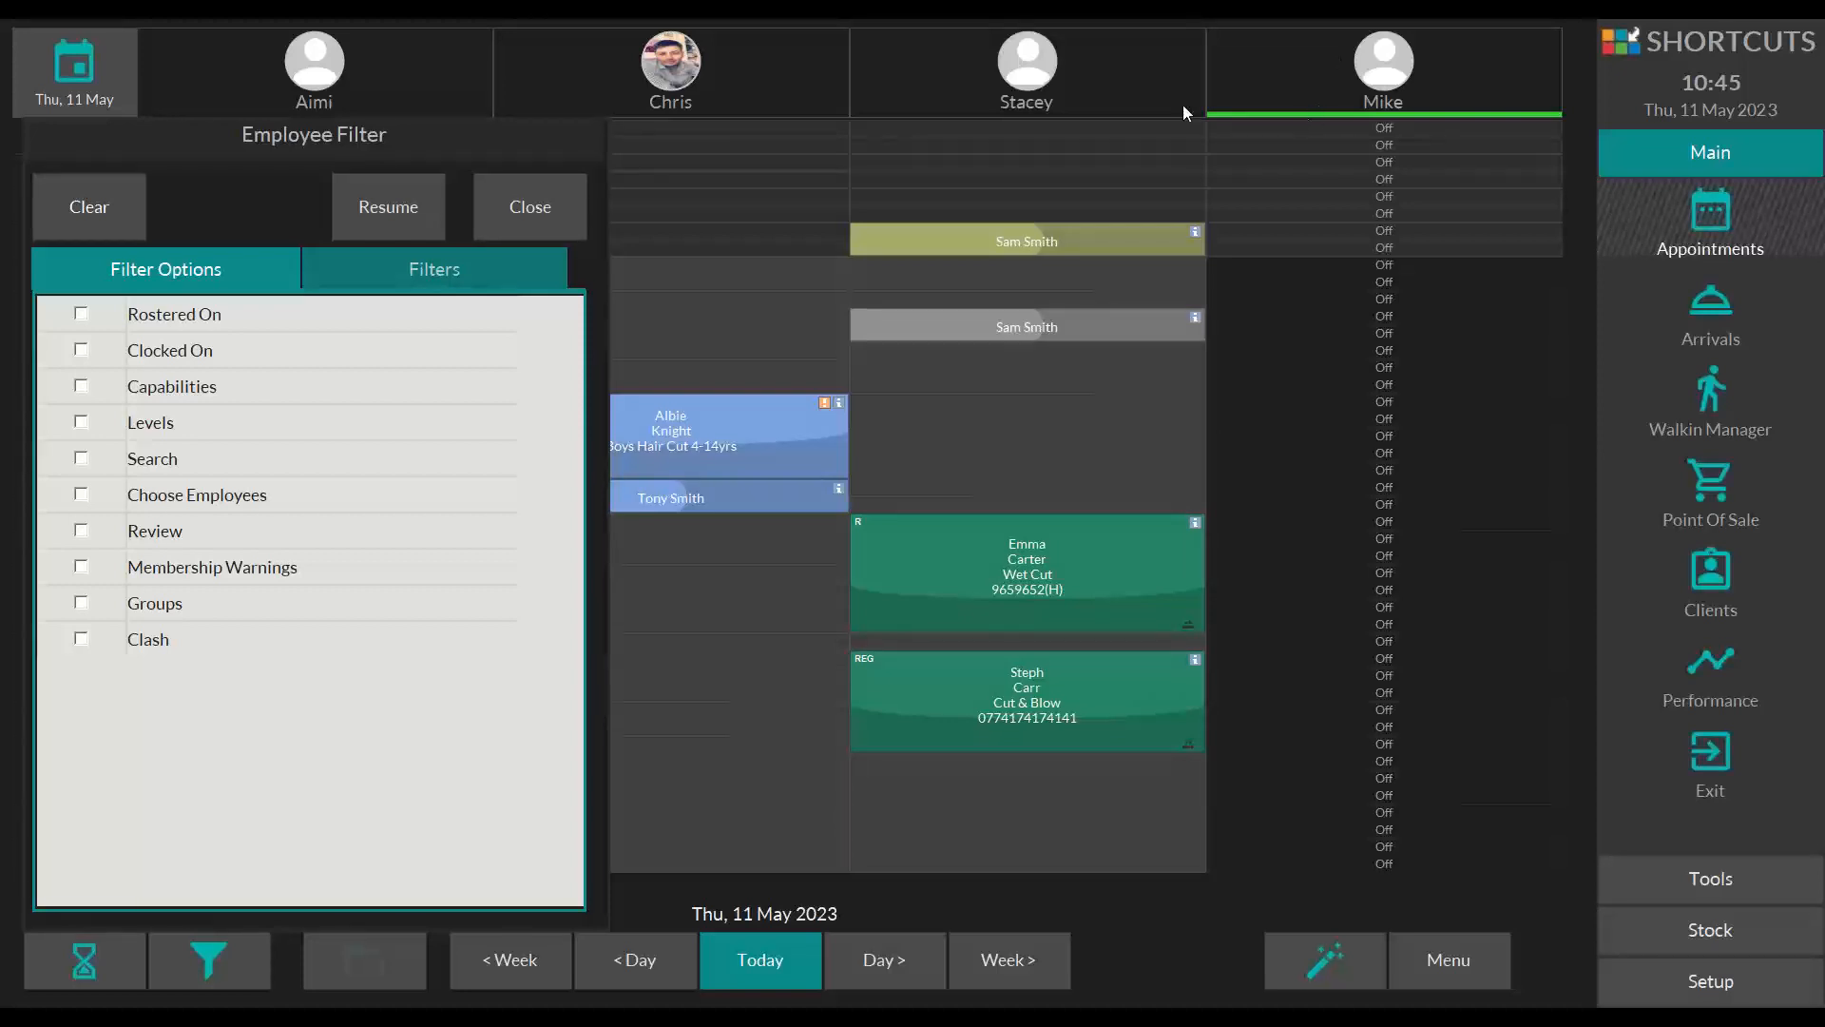
{"action": "left_click", "coordinate": [82, 387]}
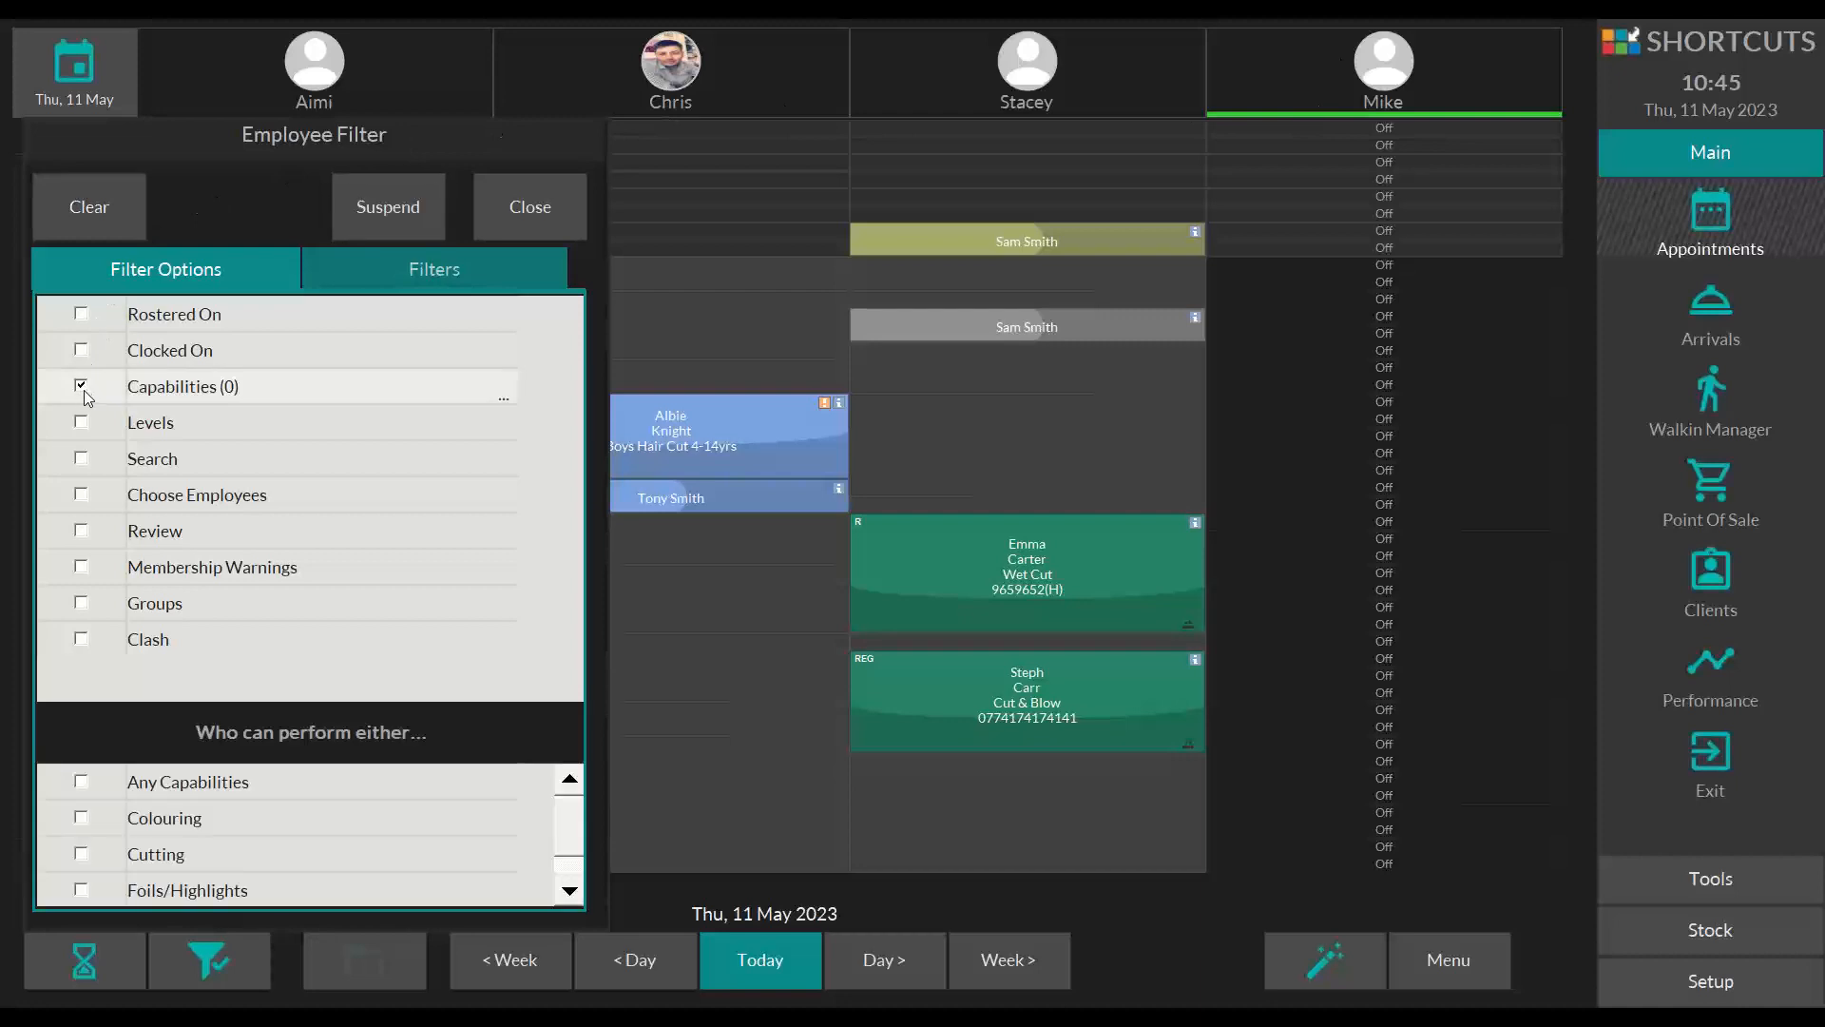
{"action": "left_click", "coordinate": [570, 891]}
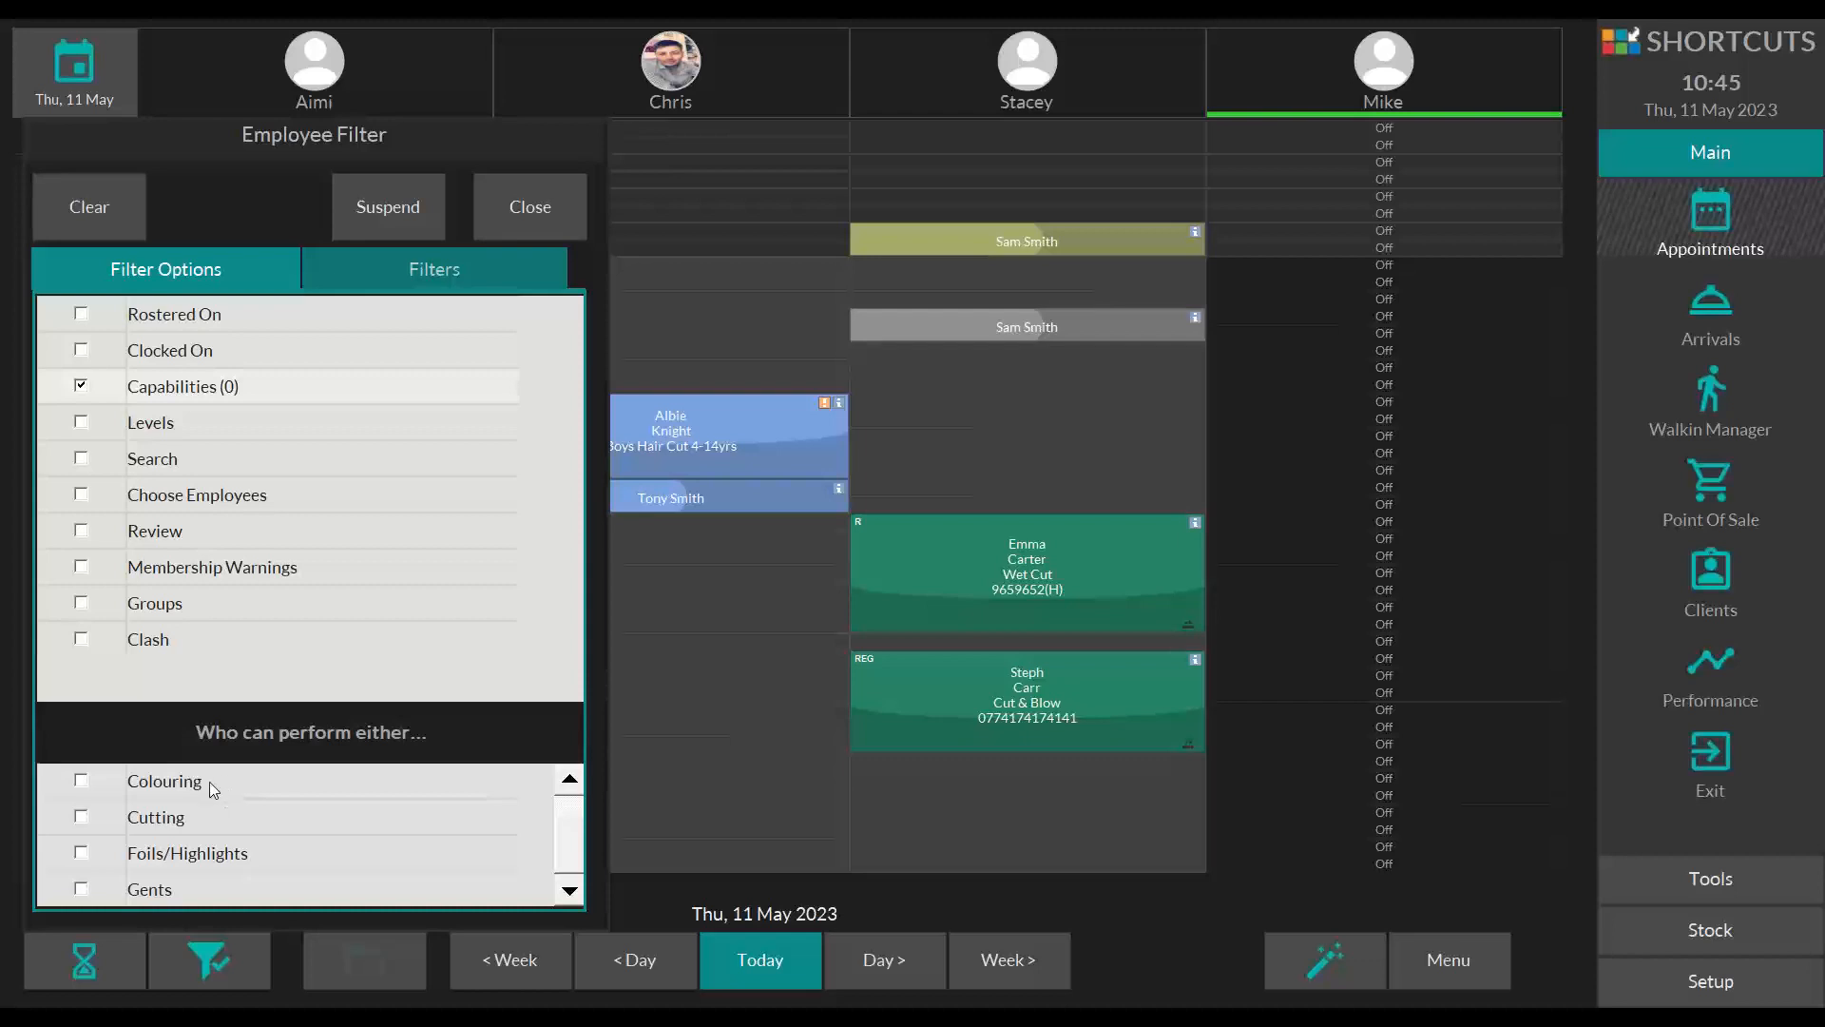
{"action": "left_click", "coordinate": [81, 888]}
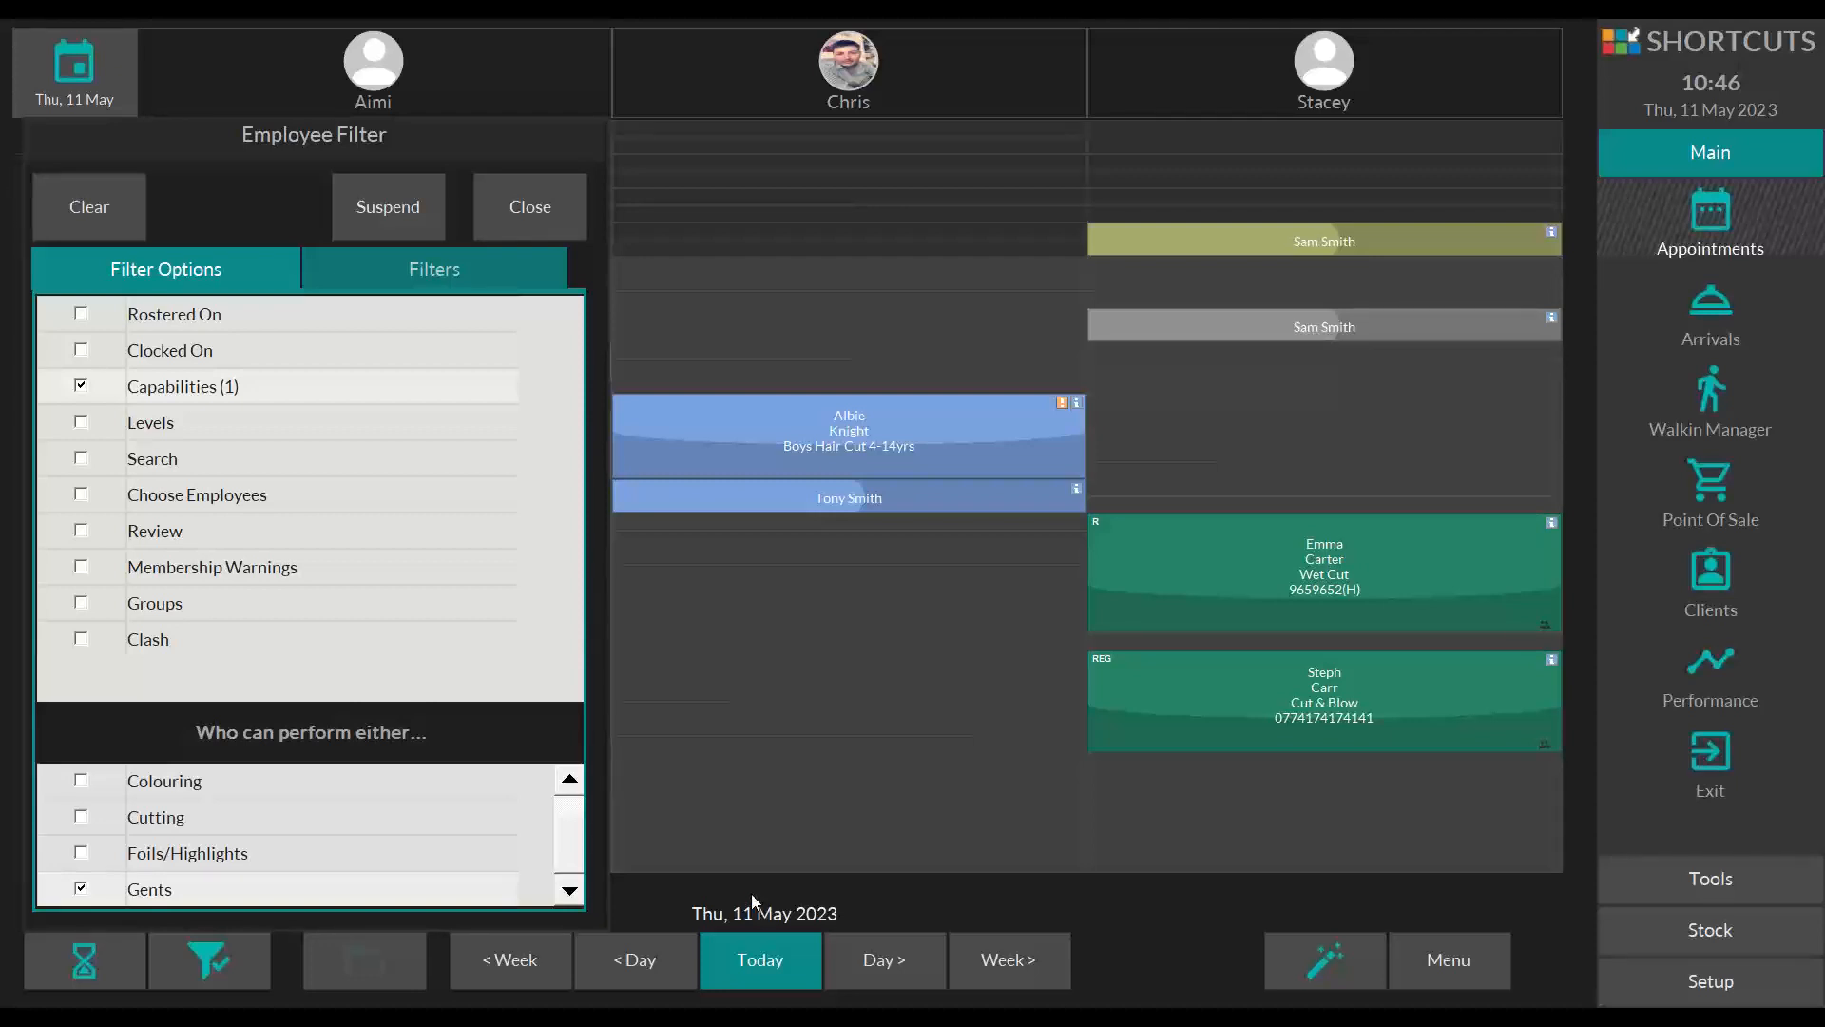
{"action": "left_click", "coordinate": [770, 908]}
{"action": "left_click", "coordinate": [226, 956]}
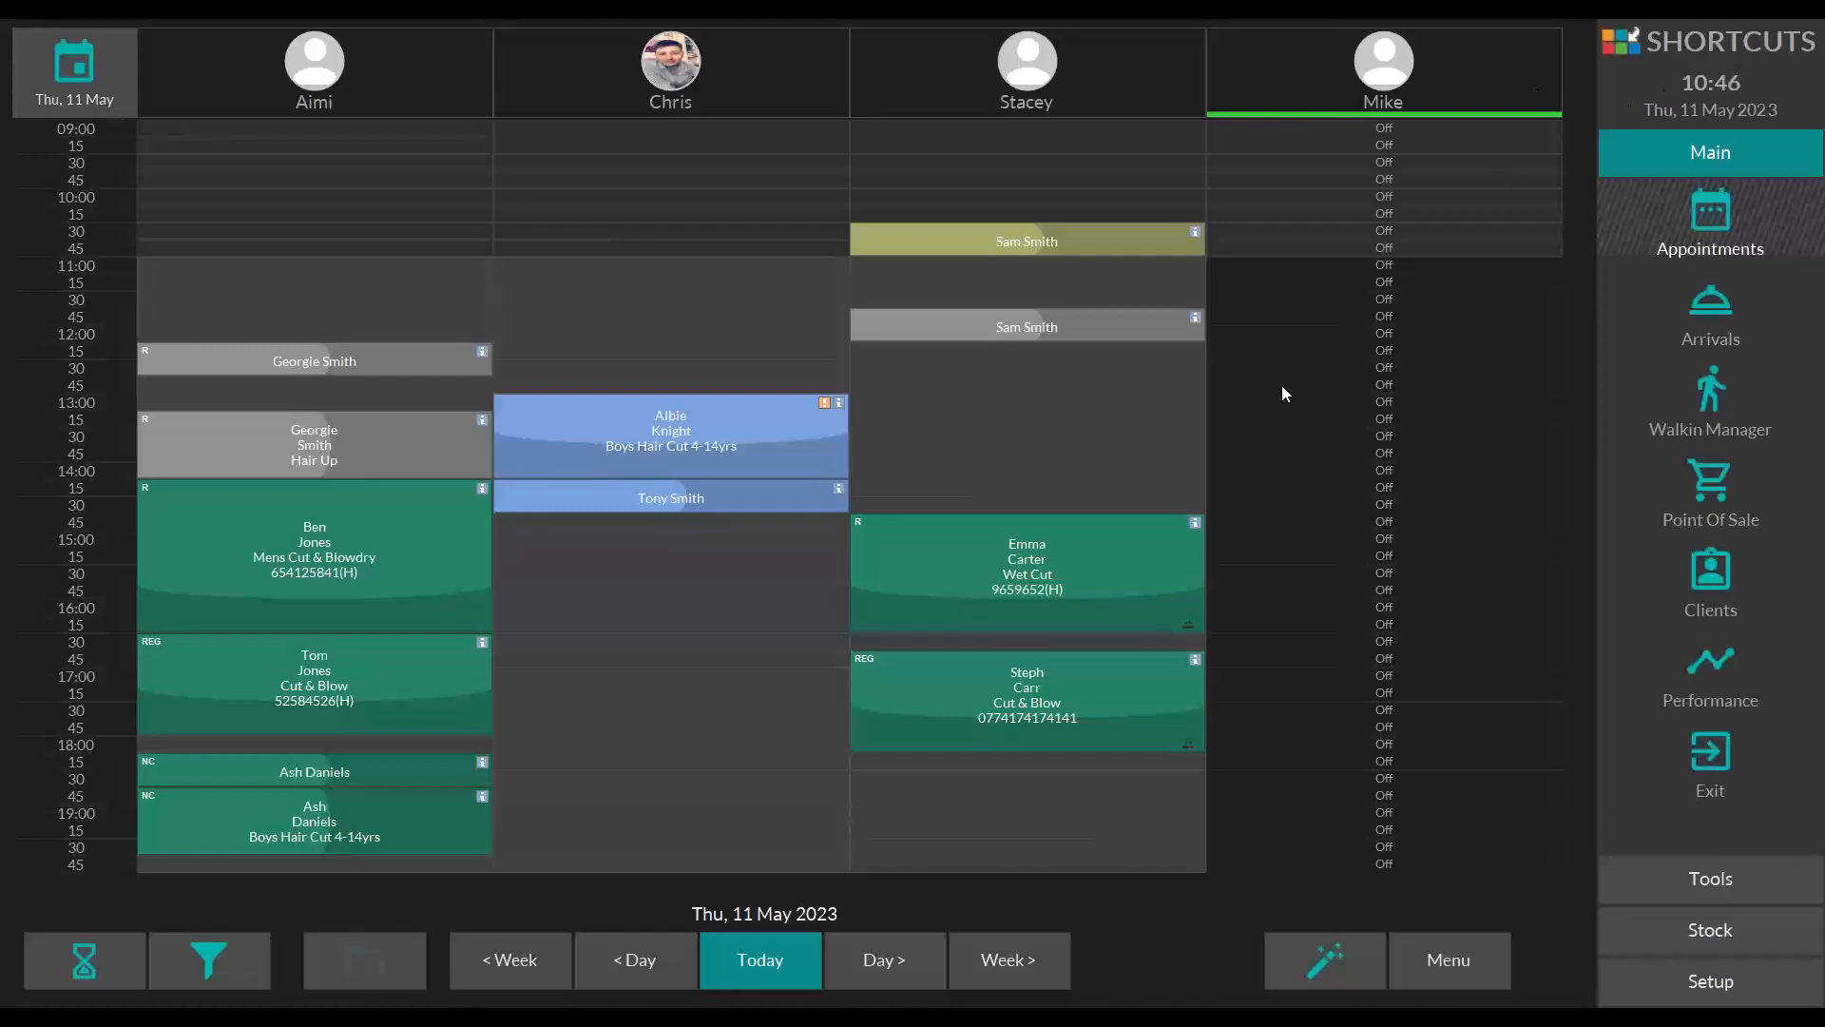
Step: Review the appointment colour legend for the booking statuses and close it
{"action": "left_click", "coordinate": [1417, 957]}
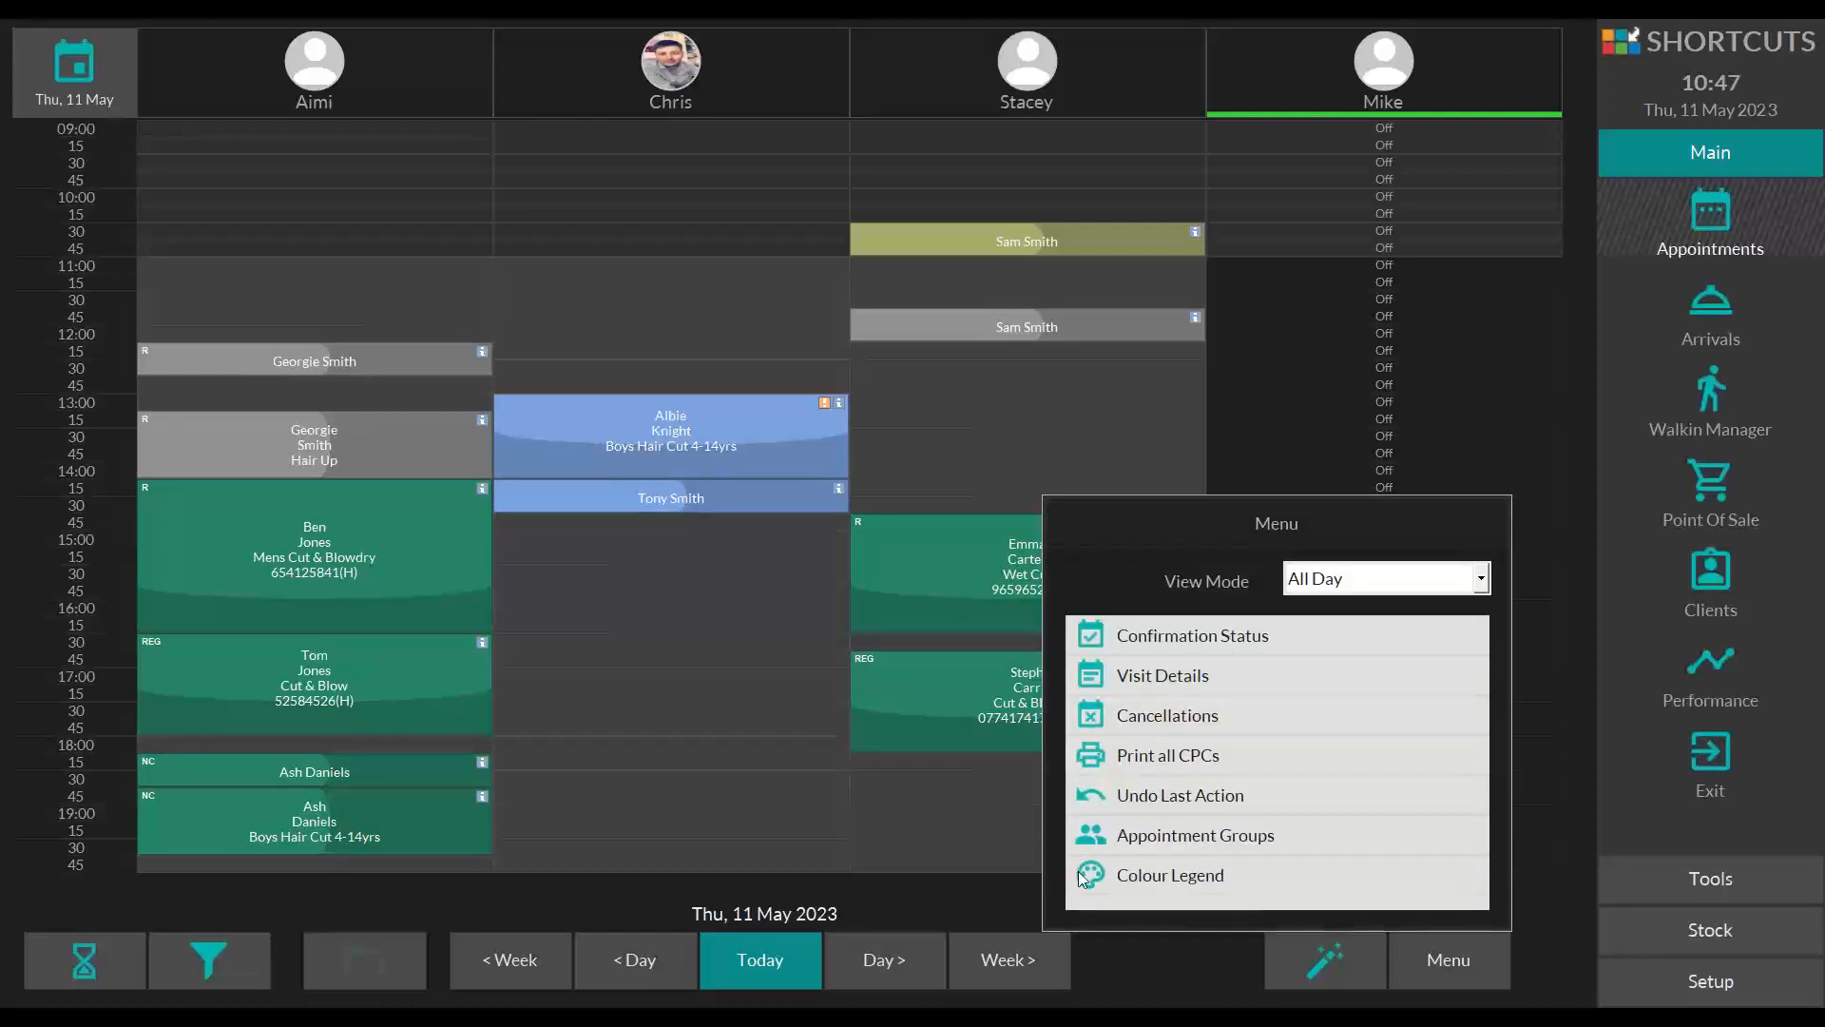
{"action": "left_click", "coordinate": [1228, 884]}
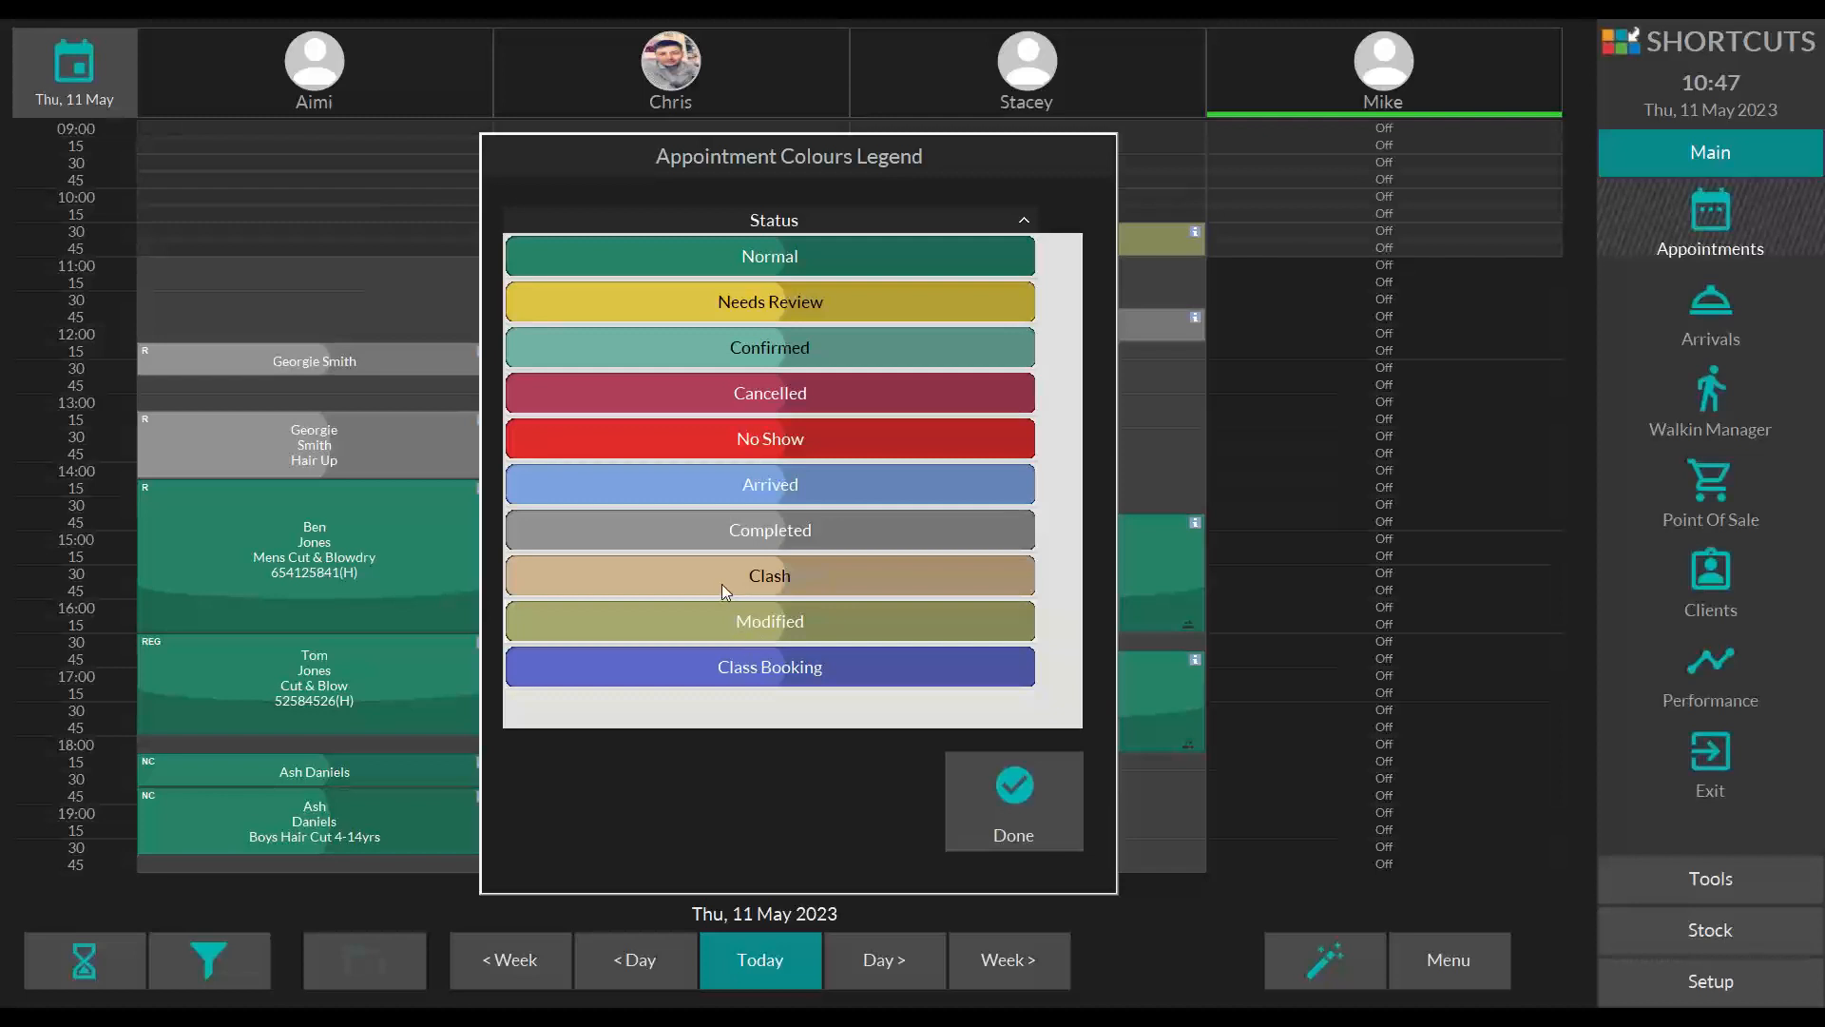
{"action": "left_click", "coordinate": [1019, 805]}
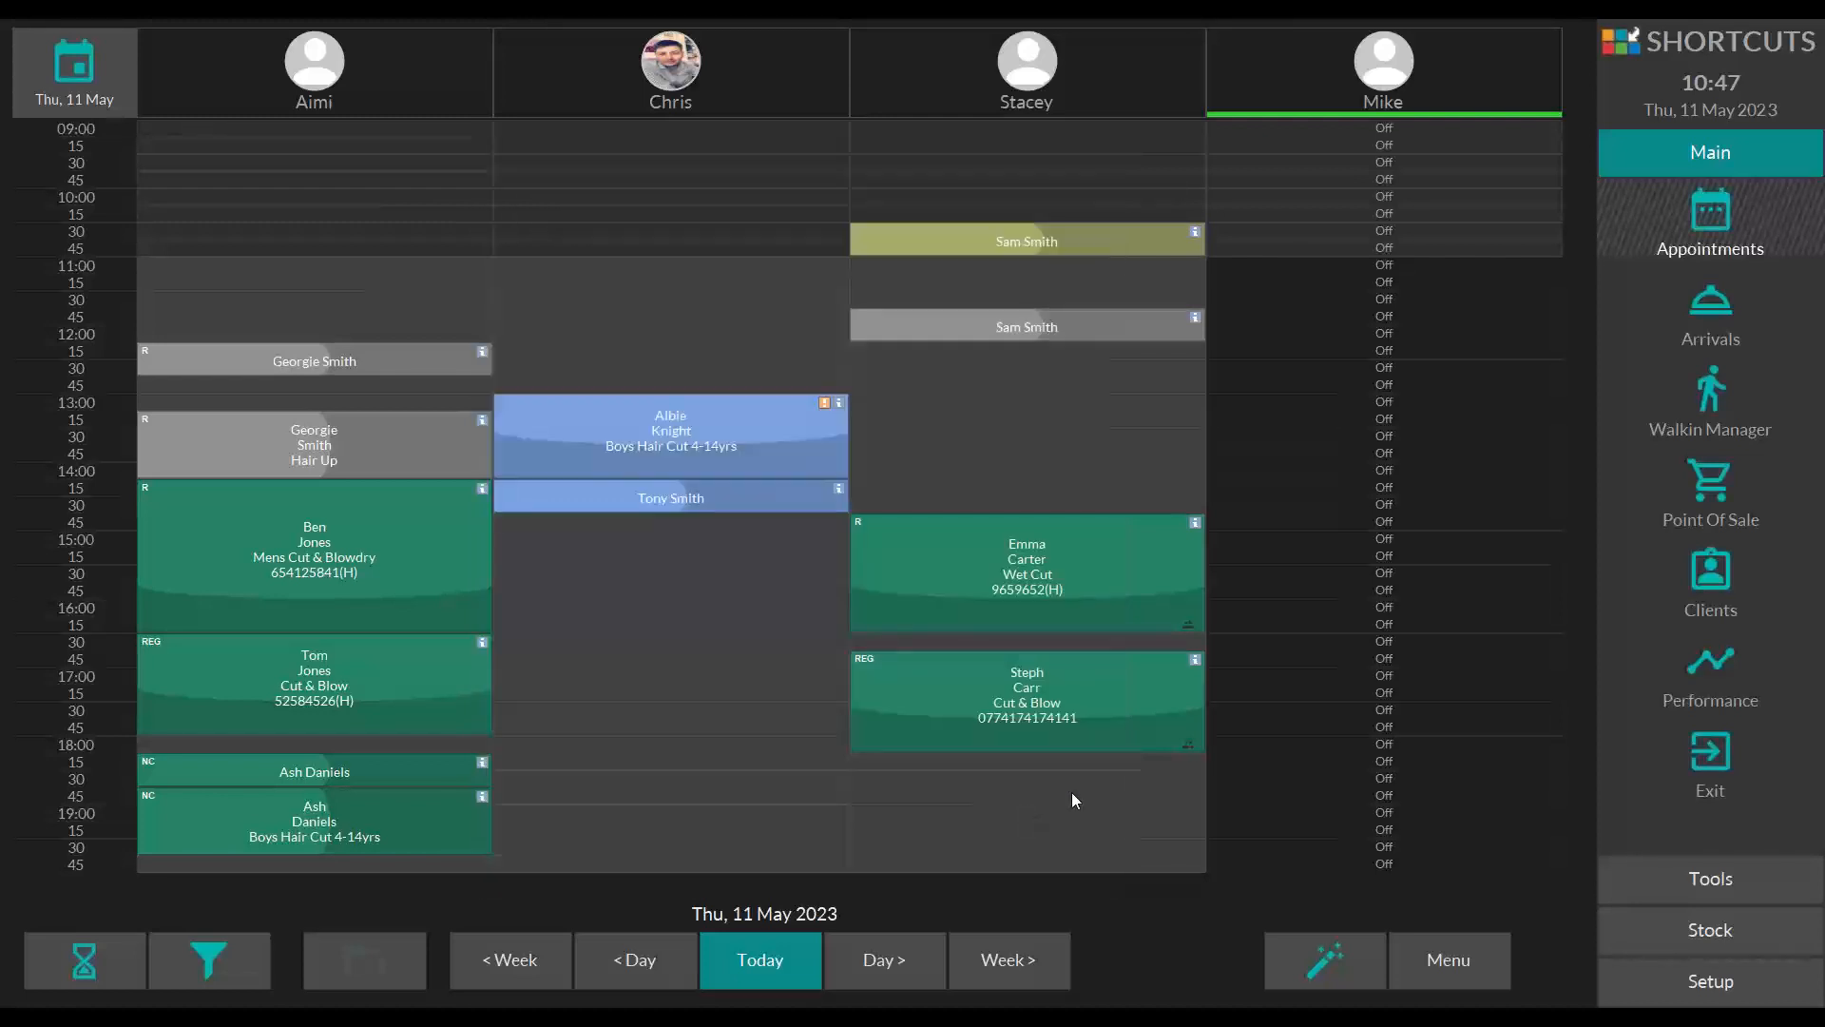
Step: Compare the appointment book's 1/2 Day and 3/4 Day view modes, then set the view mode back to All Day
{"action": "left_click", "coordinate": [1462, 950]}
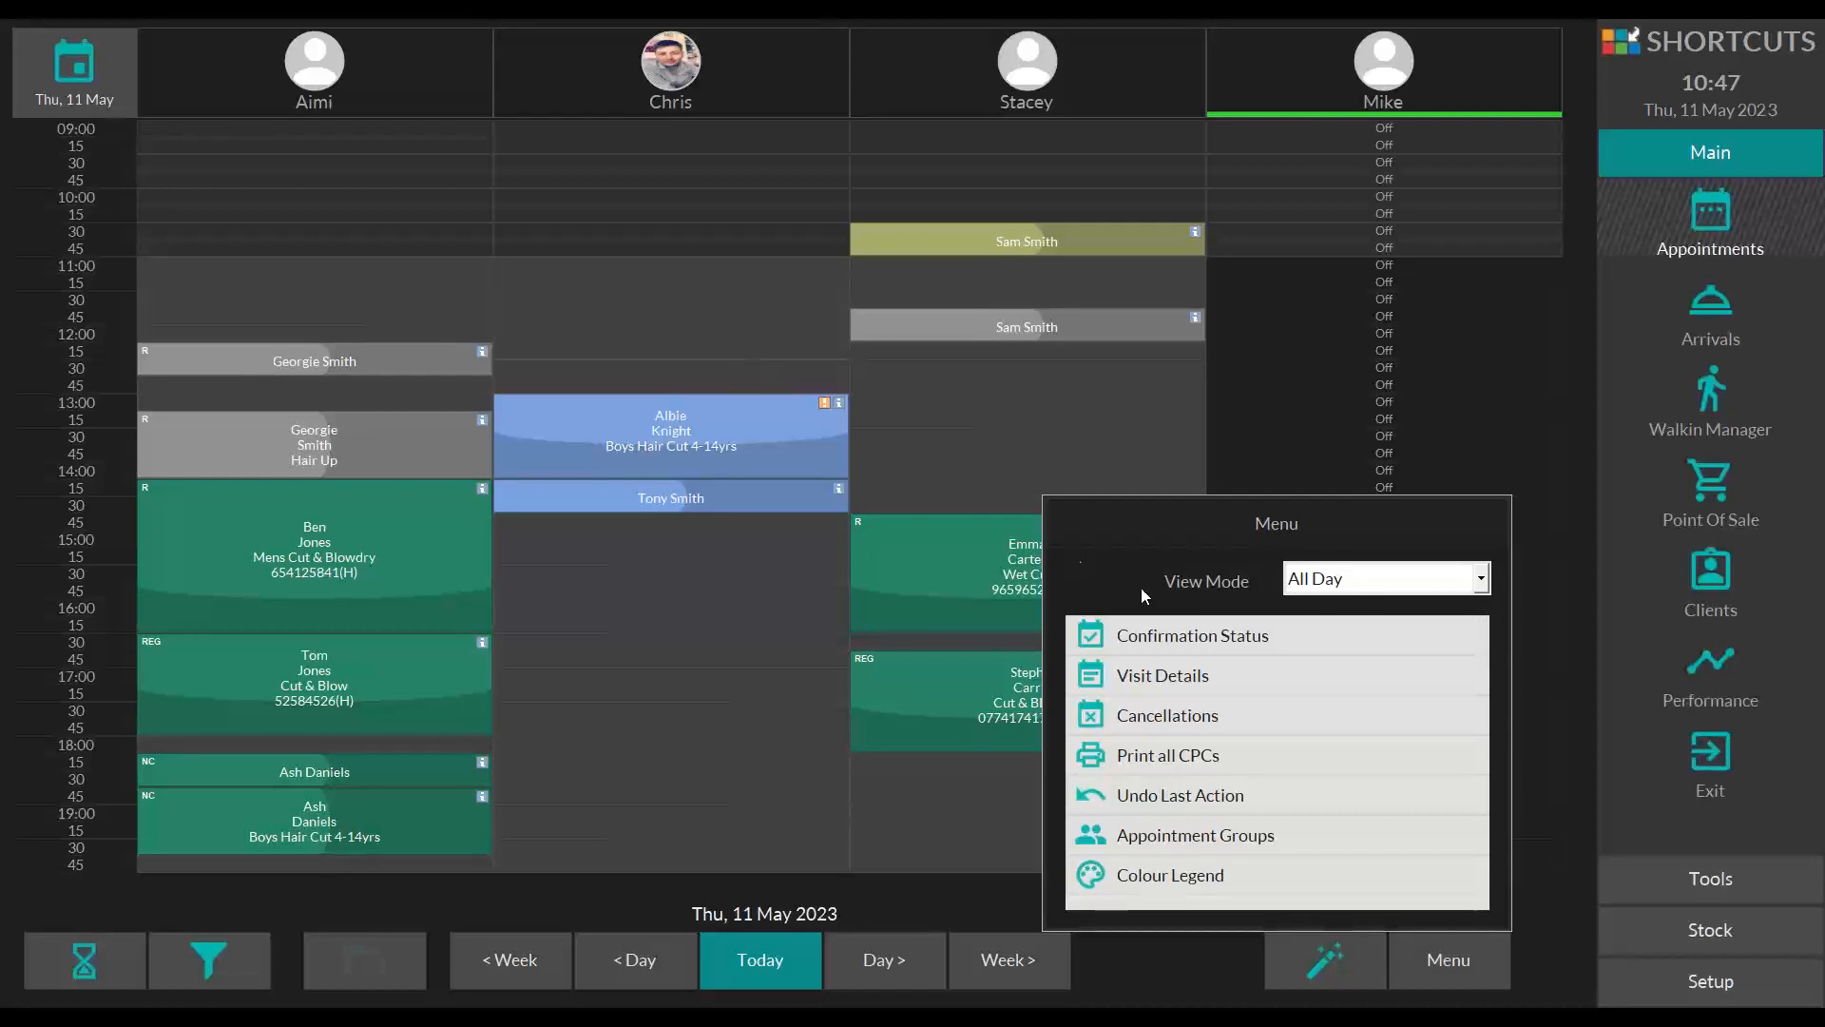
{"action": "left_click", "coordinate": [1479, 588]}
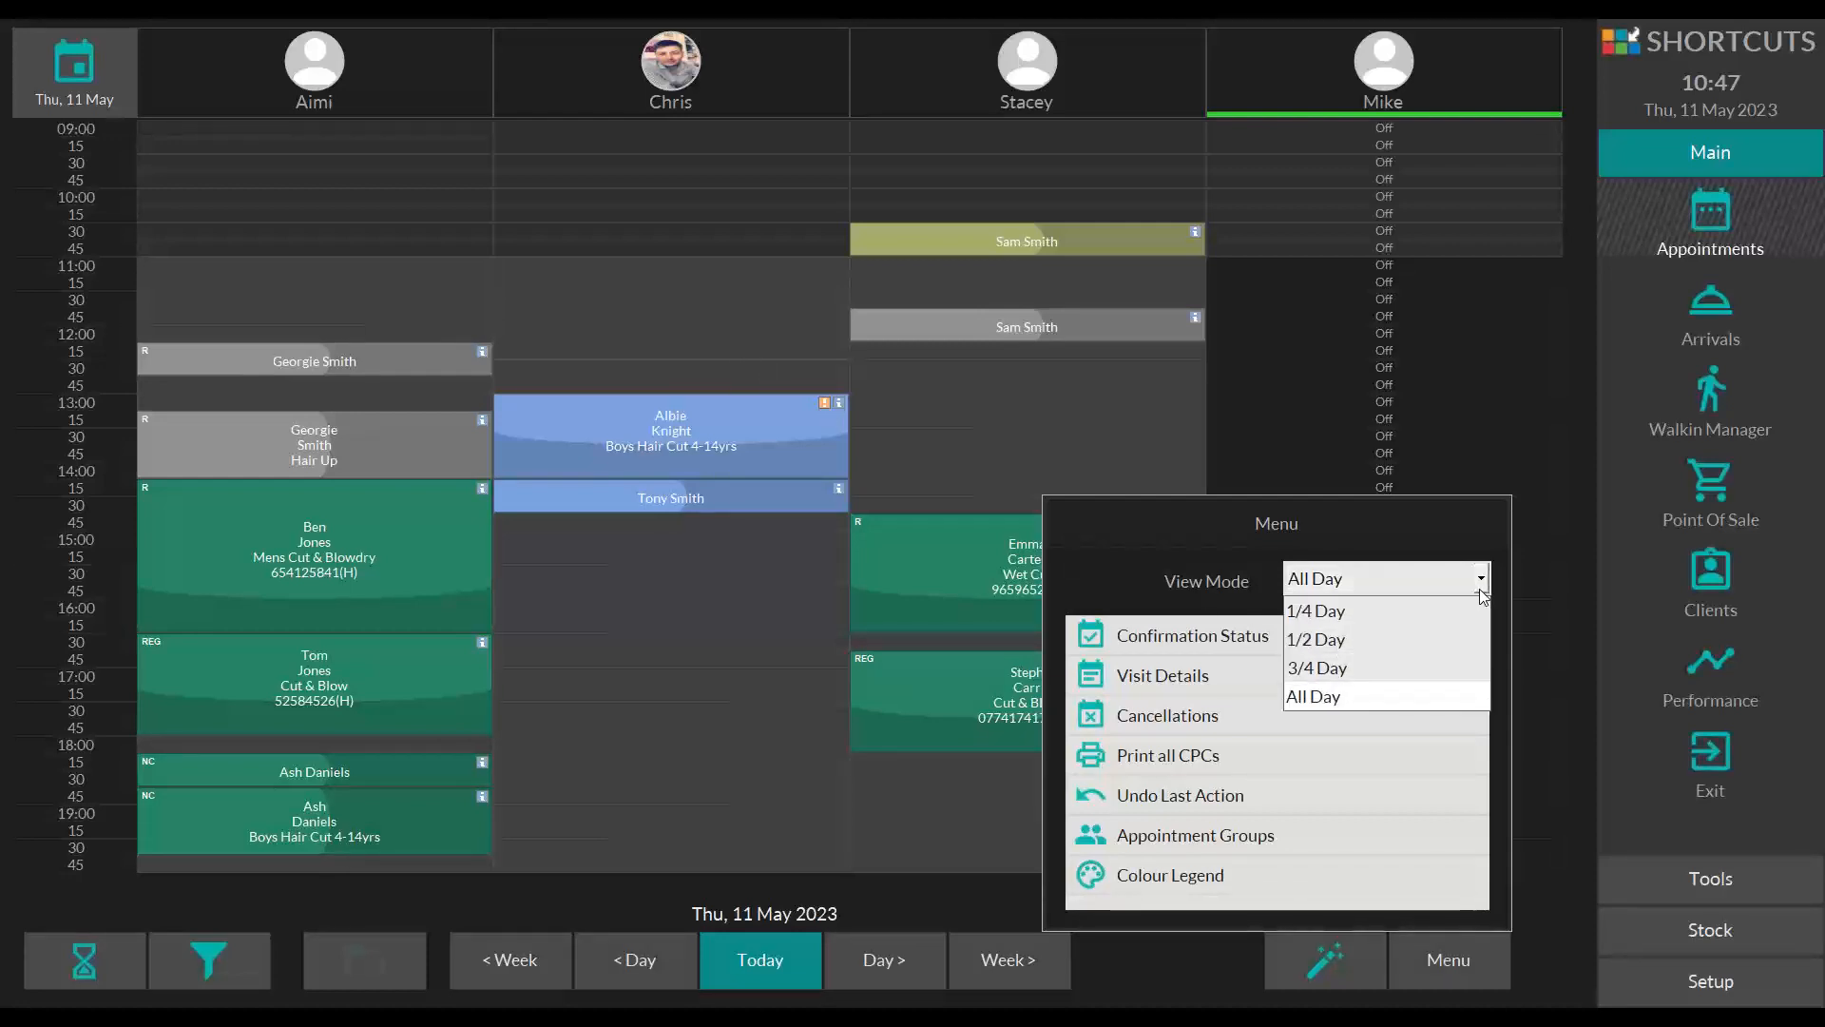
{"action": "left_click", "coordinate": [1350, 637]}
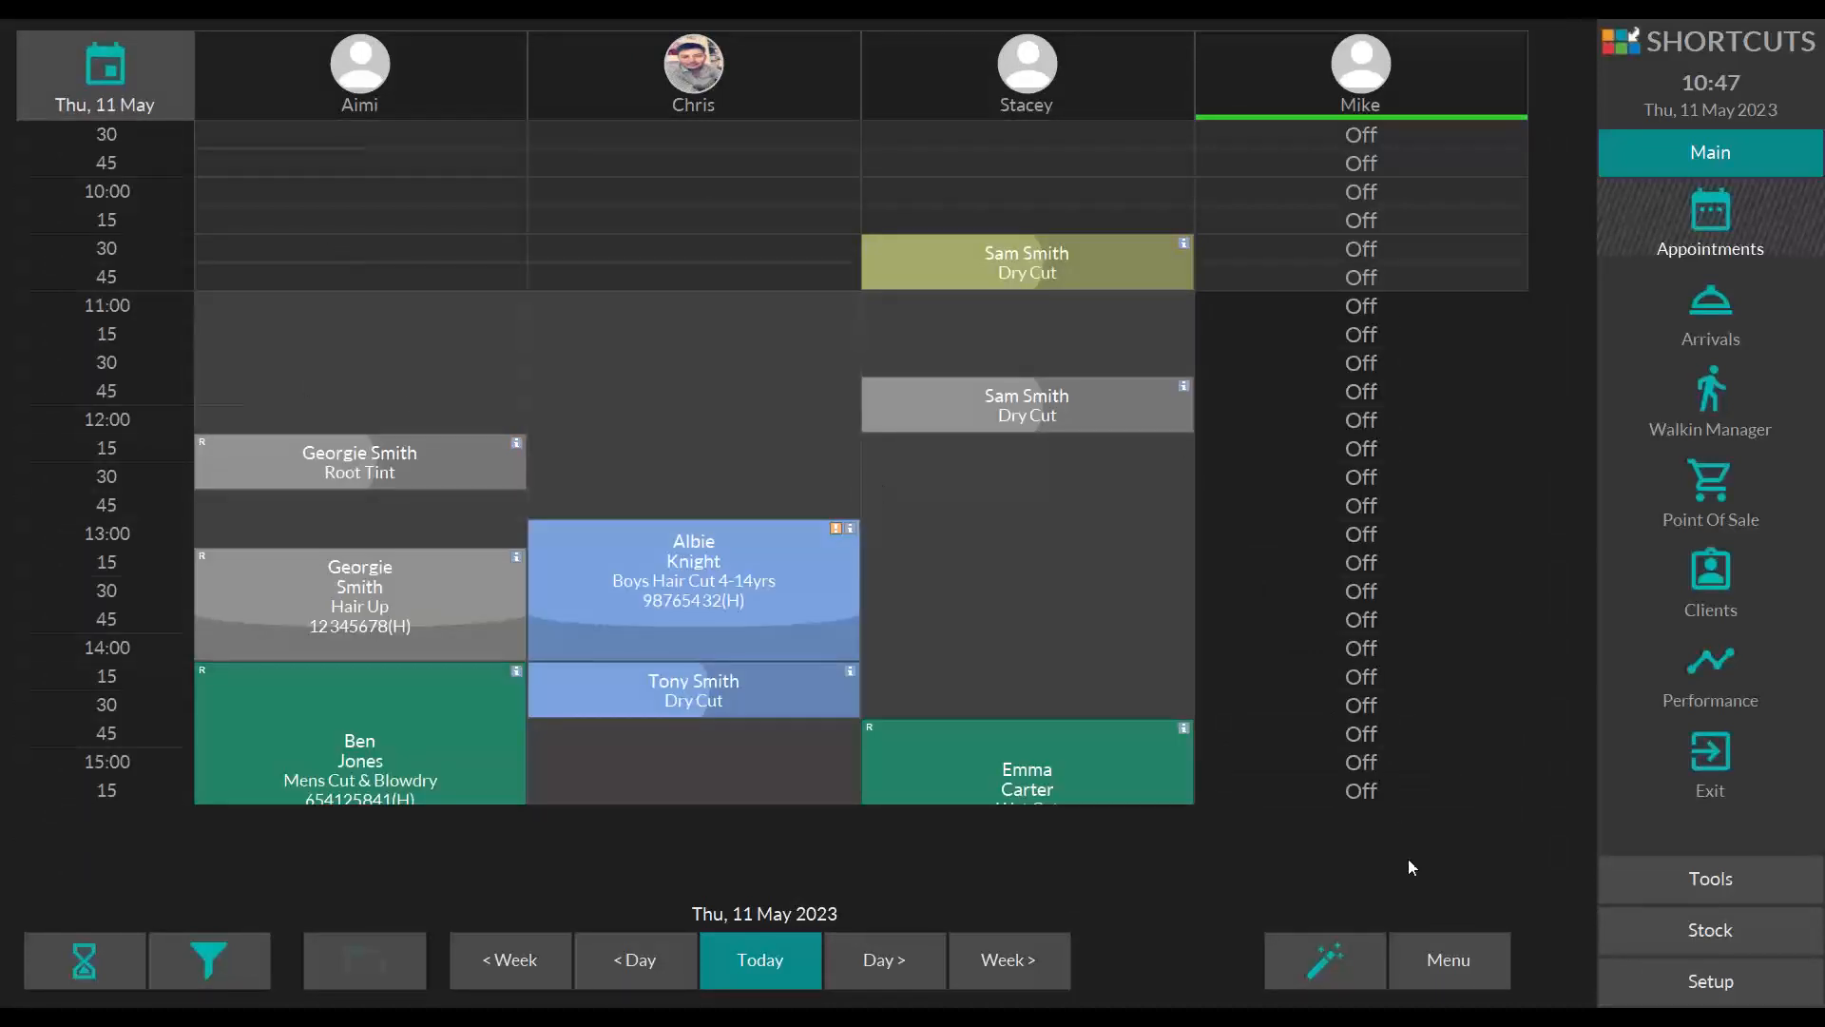
{"action": "left_click", "coordinate": [1434, 943]}
{"action": "left_click", "coordinate": [1422, 579]}
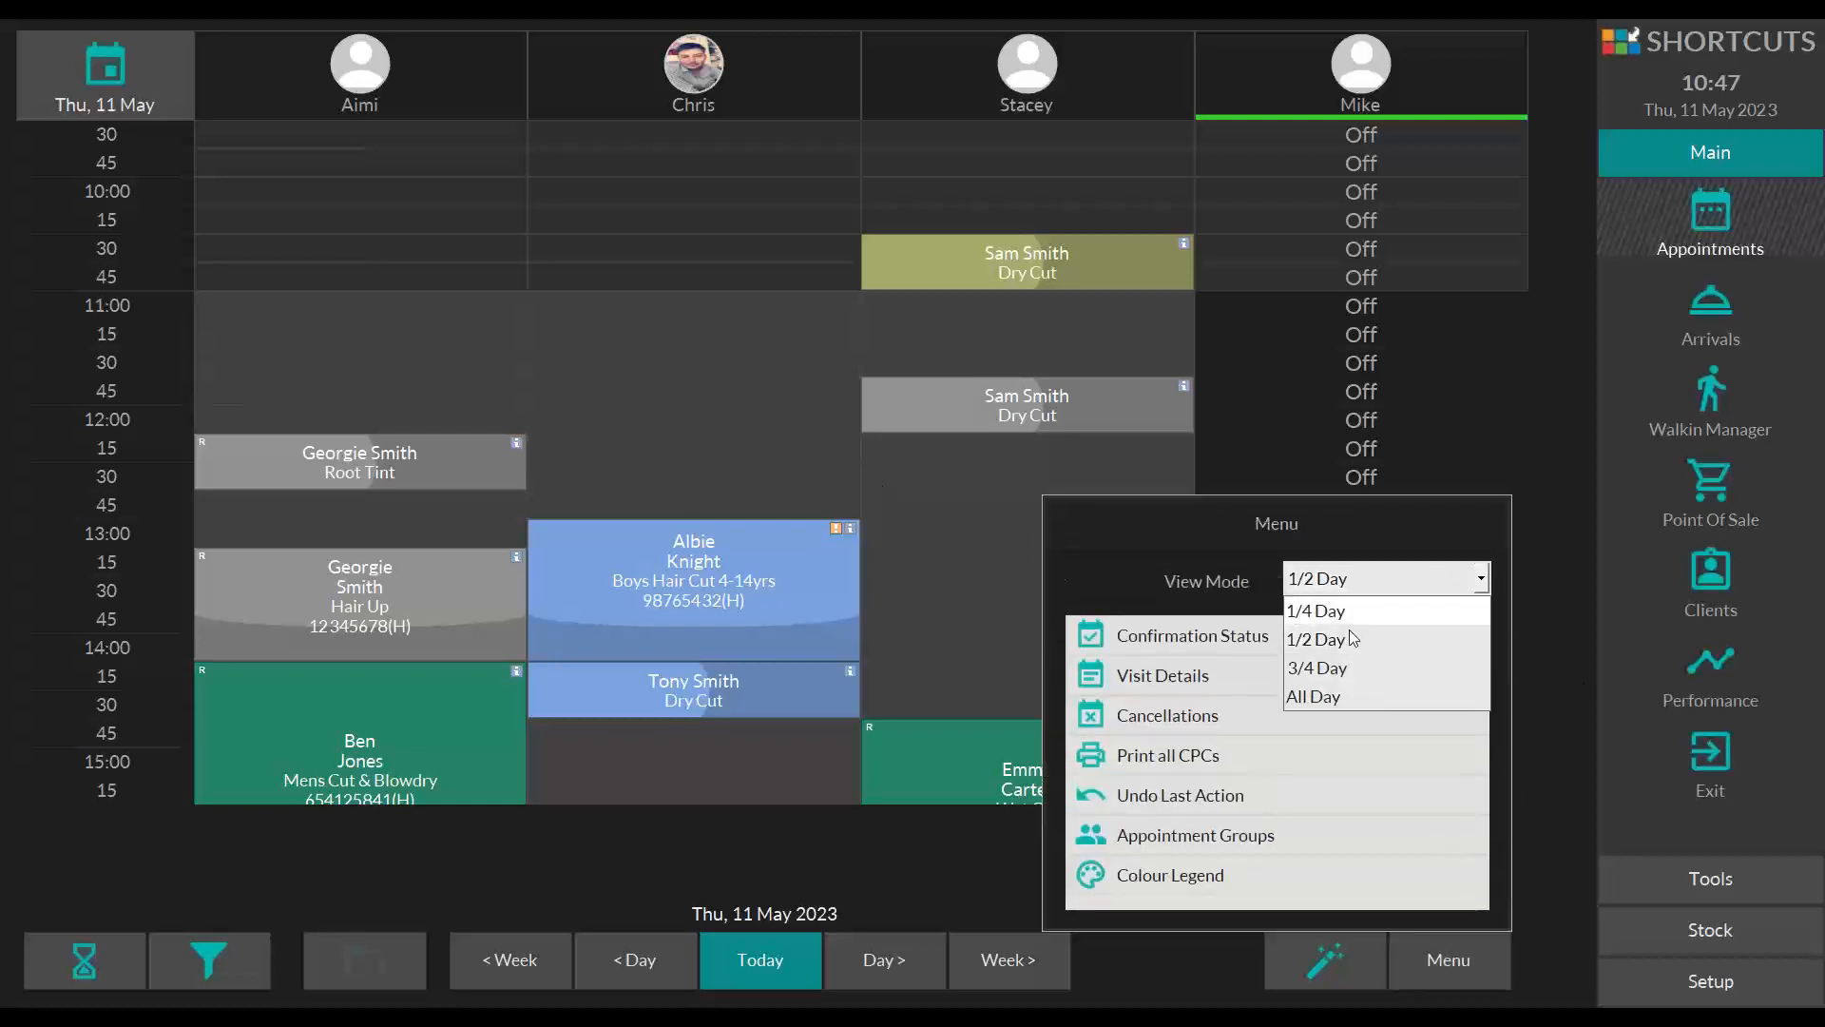
{"action": "left_click", "coordinate": [1333, 662]}
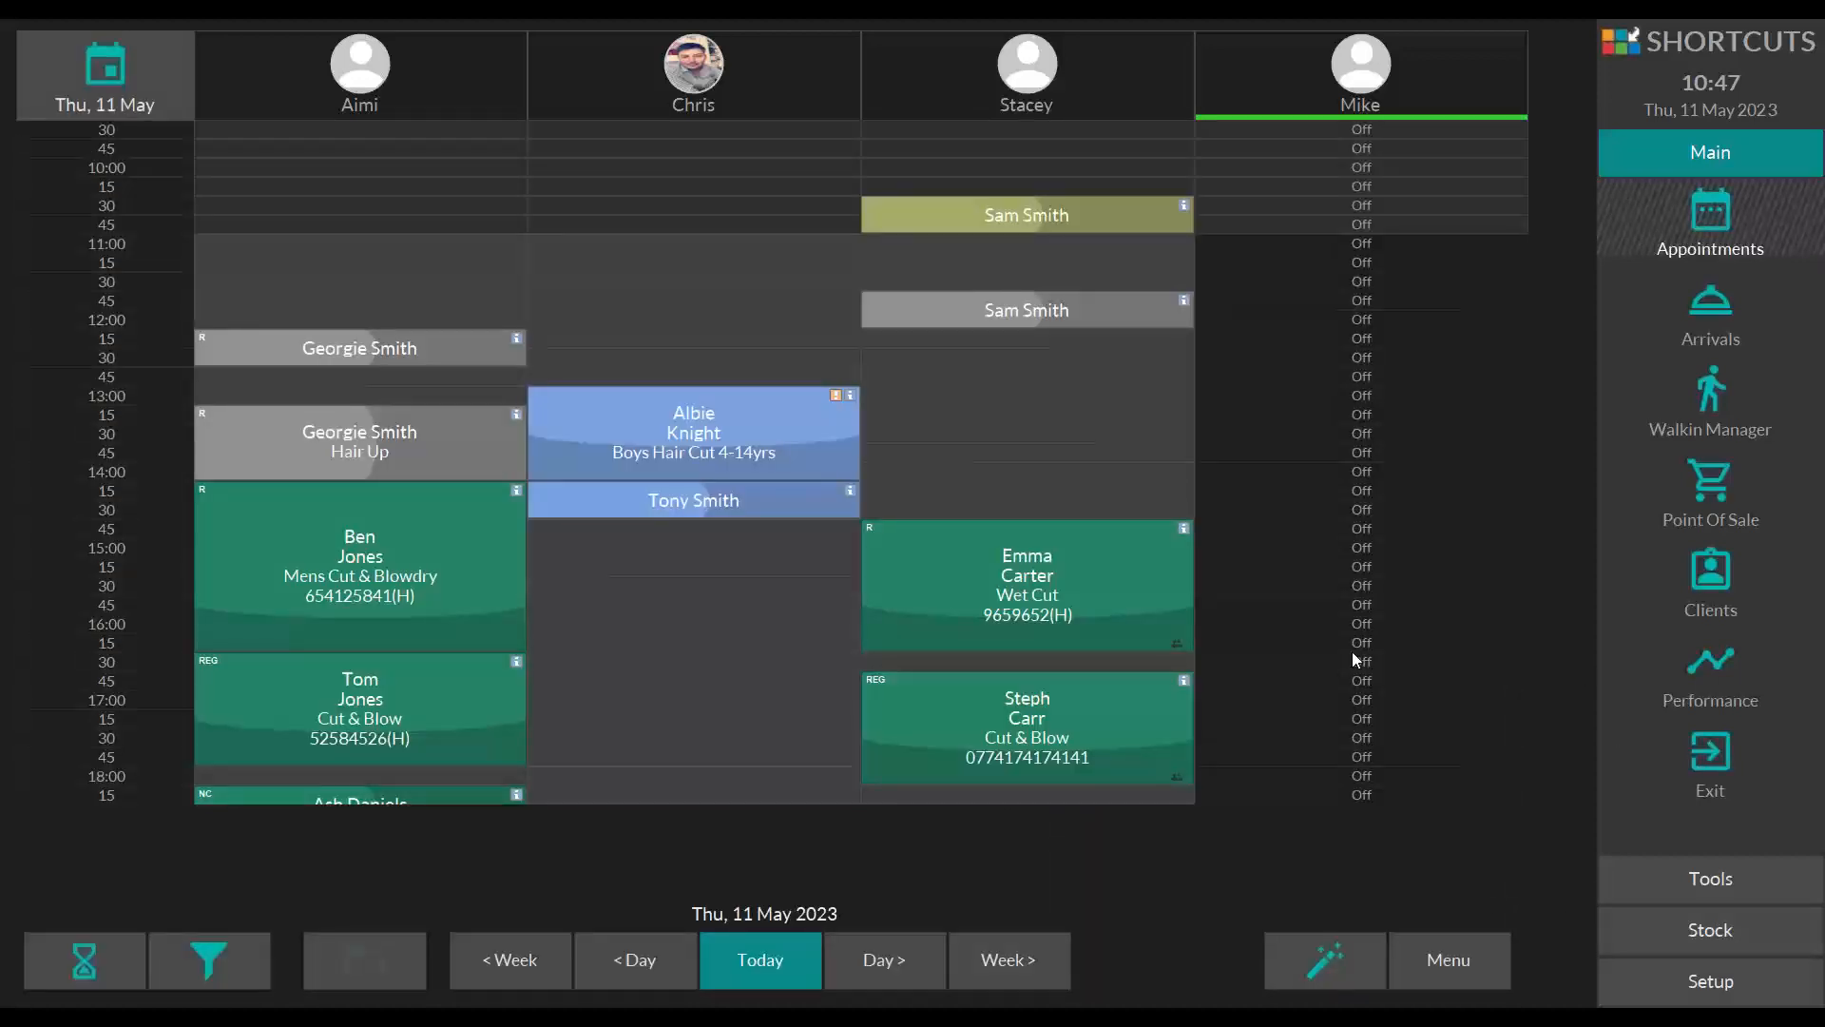
{"action": "left_click", "coordinate": [1464, 939]}
{"action": "left_click", "coordinate": [1479, 578]}
{"action": "left_click", "coordinate": [1314, 695]}
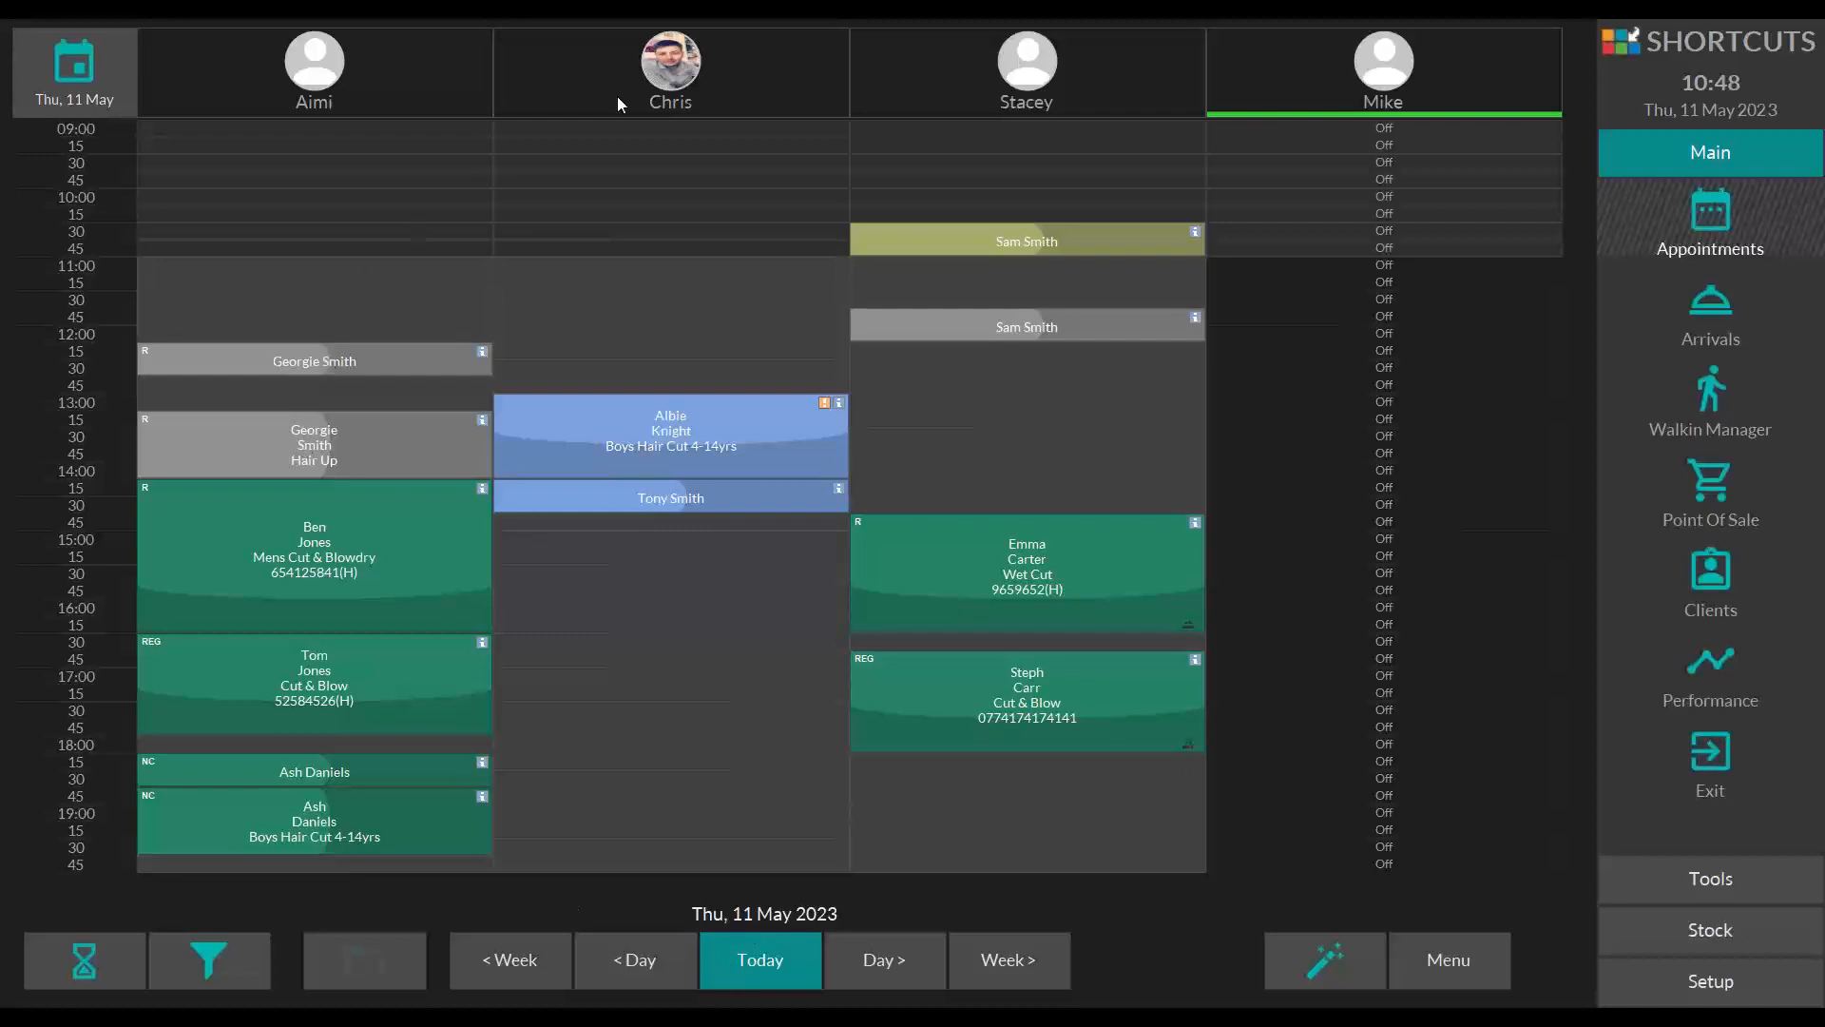
Step: Open the second-column employee's performance figures and view them by Count, then by Pounds
{"action": "left_click", "coordinate": [732, 71]}
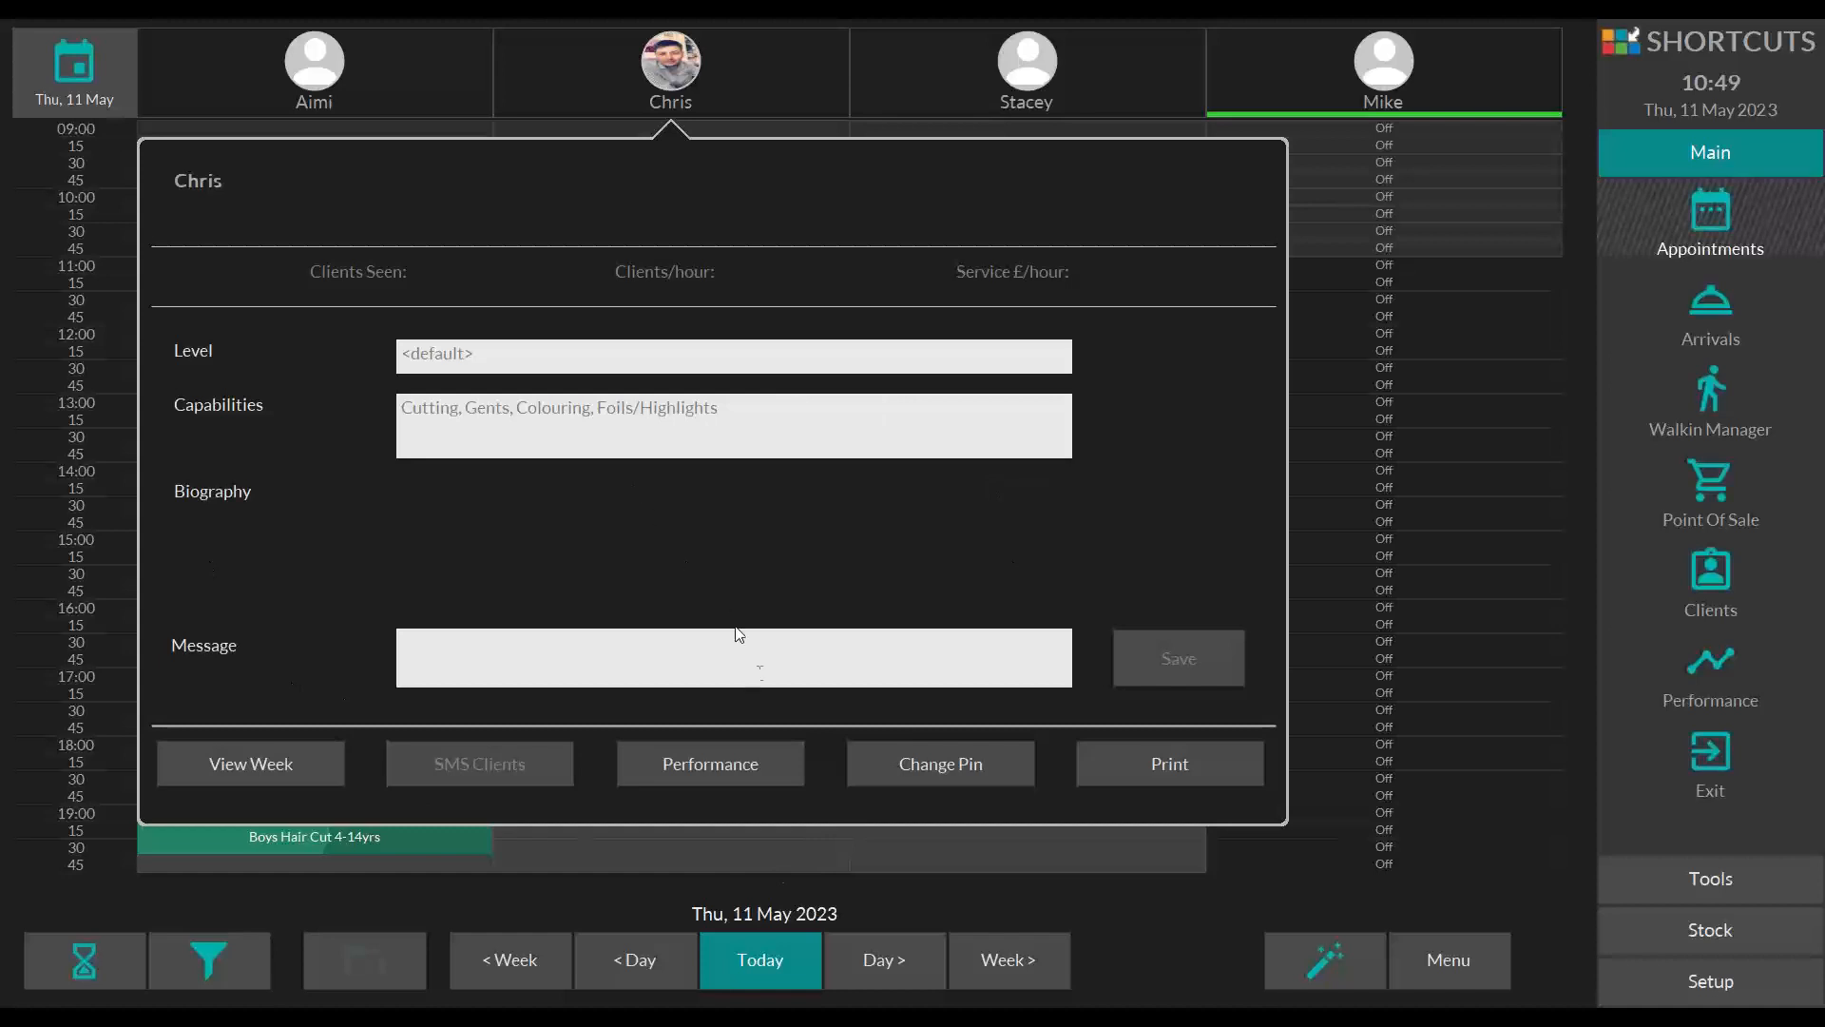
{"action": "left_click", "coordinate": [726, 763]}
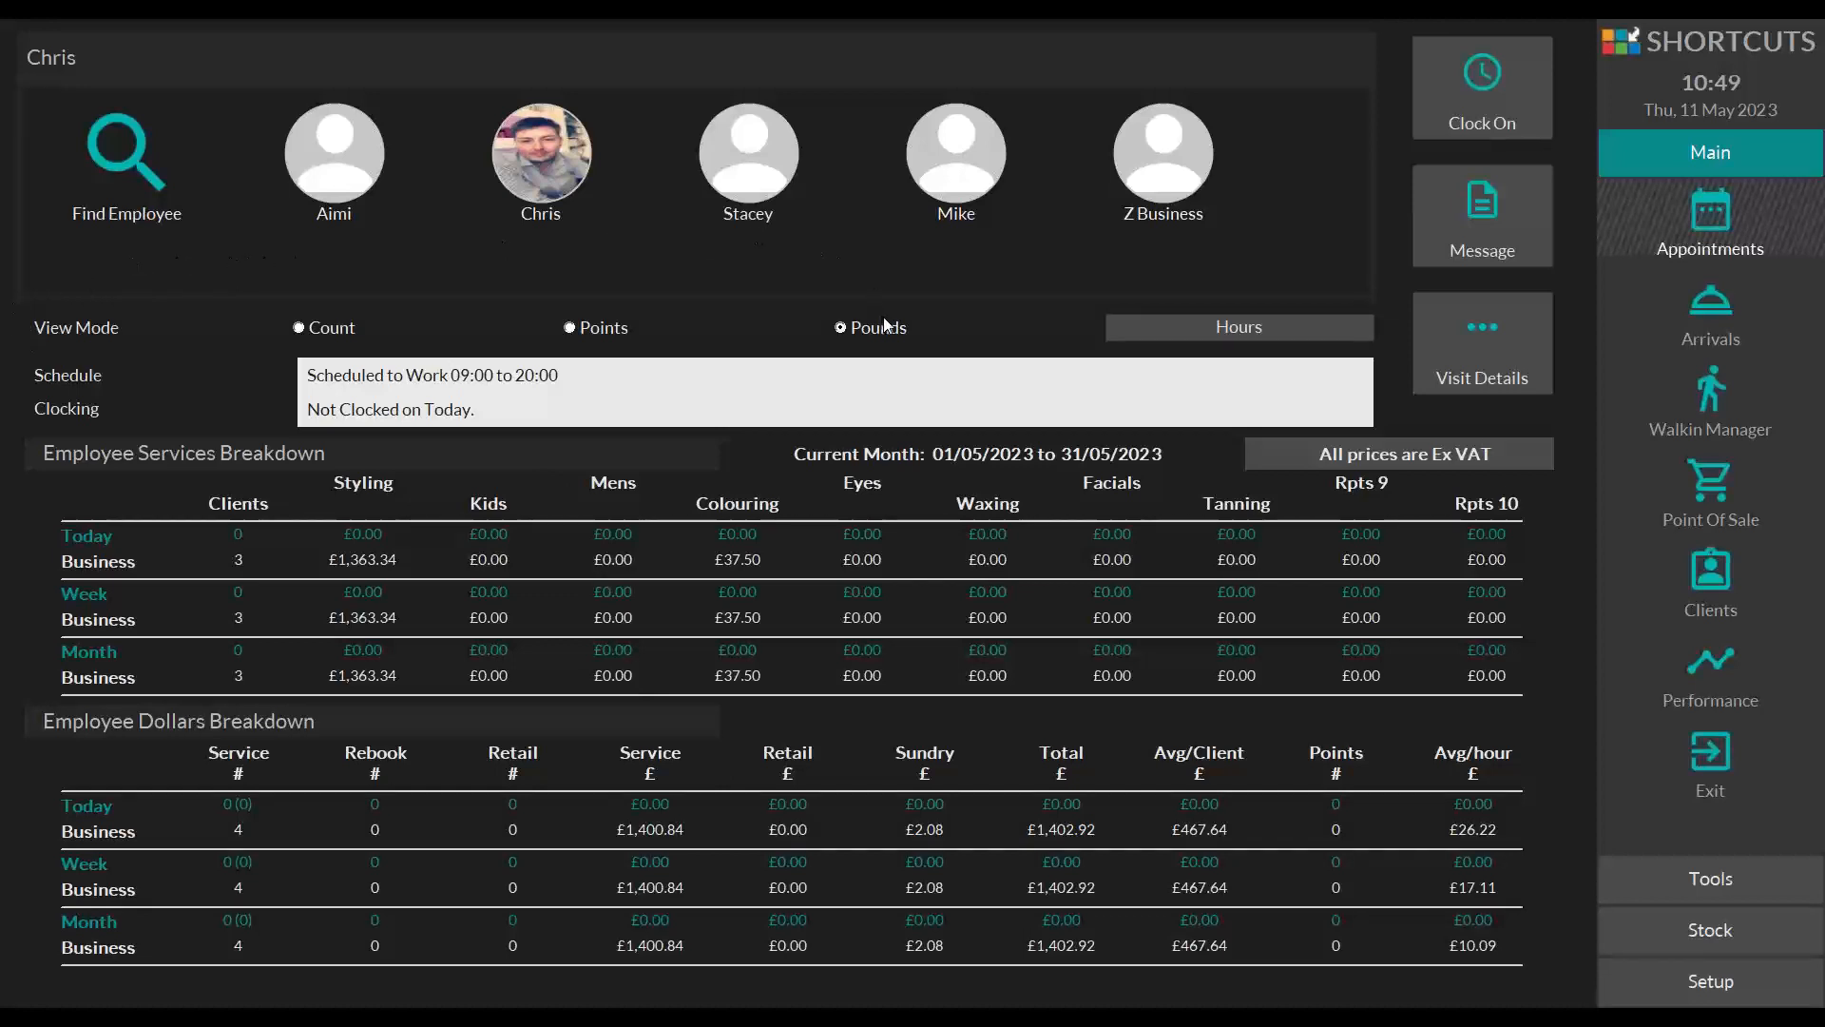
{"action": "left_click", "coordinate": [298, 328]}
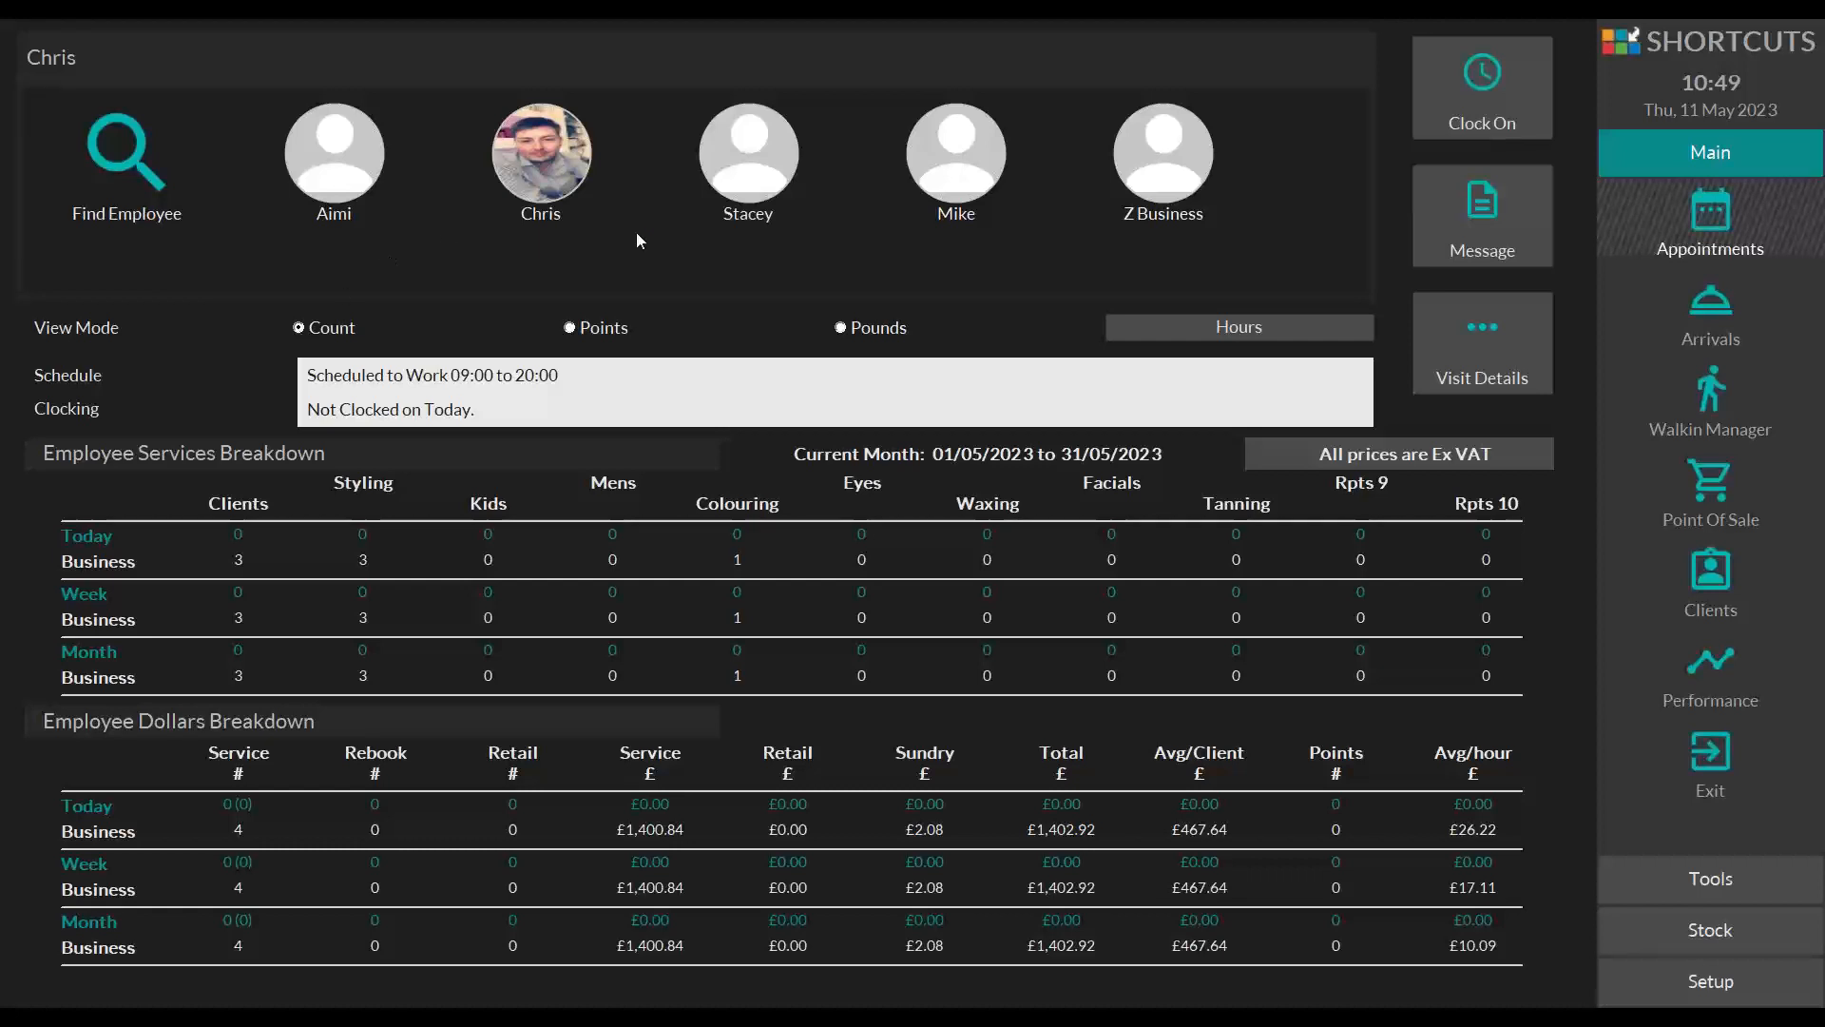
{"action": "left_click", "coordinate": [842, 329]}
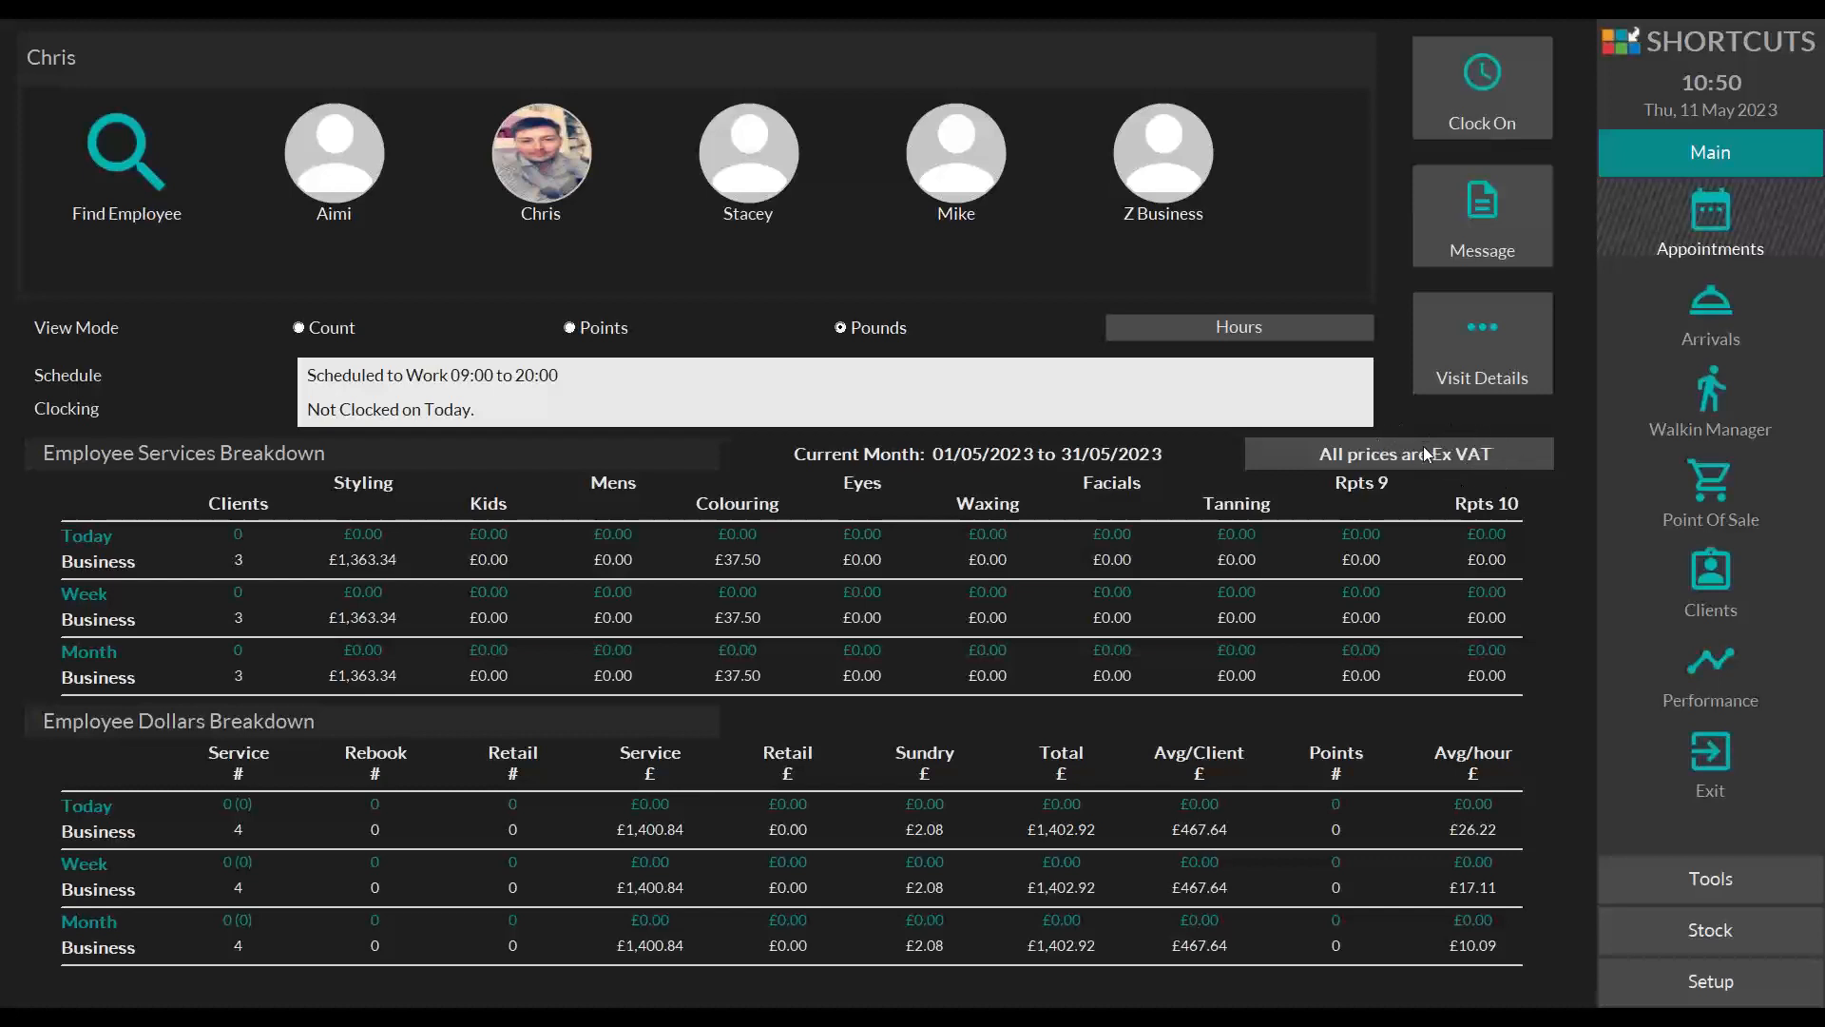
Step: Toggle the VAT display of the performance prices and back to Ex VAT, then view the first listed employee's figures
{"action": "left_click", "coordinate": [1487, 451]}
{"action": "left_click", "coordinate": [1440, 456]}
{"action": "left_click", "coordinate": [341, 139]}
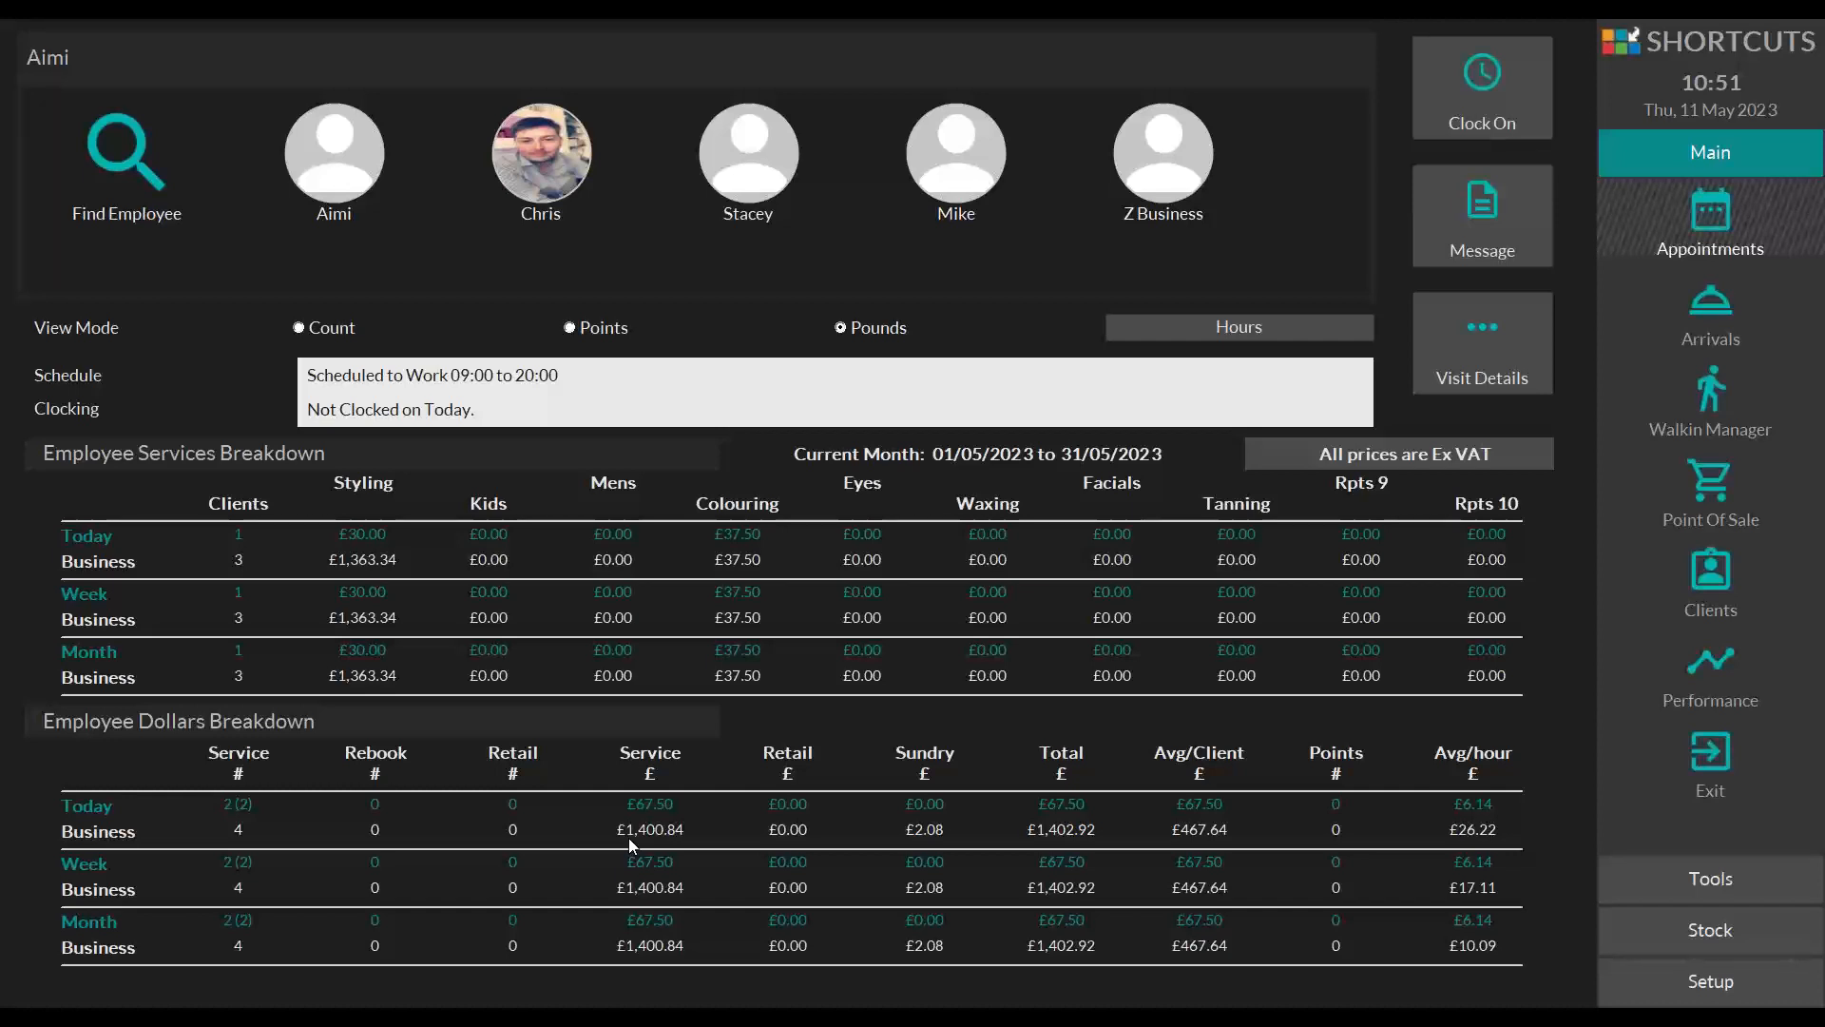
Step: Return to the appointment book, view the second-column employee's details and close them
{"action": "left_click", "coordinate": [1701, 235]}
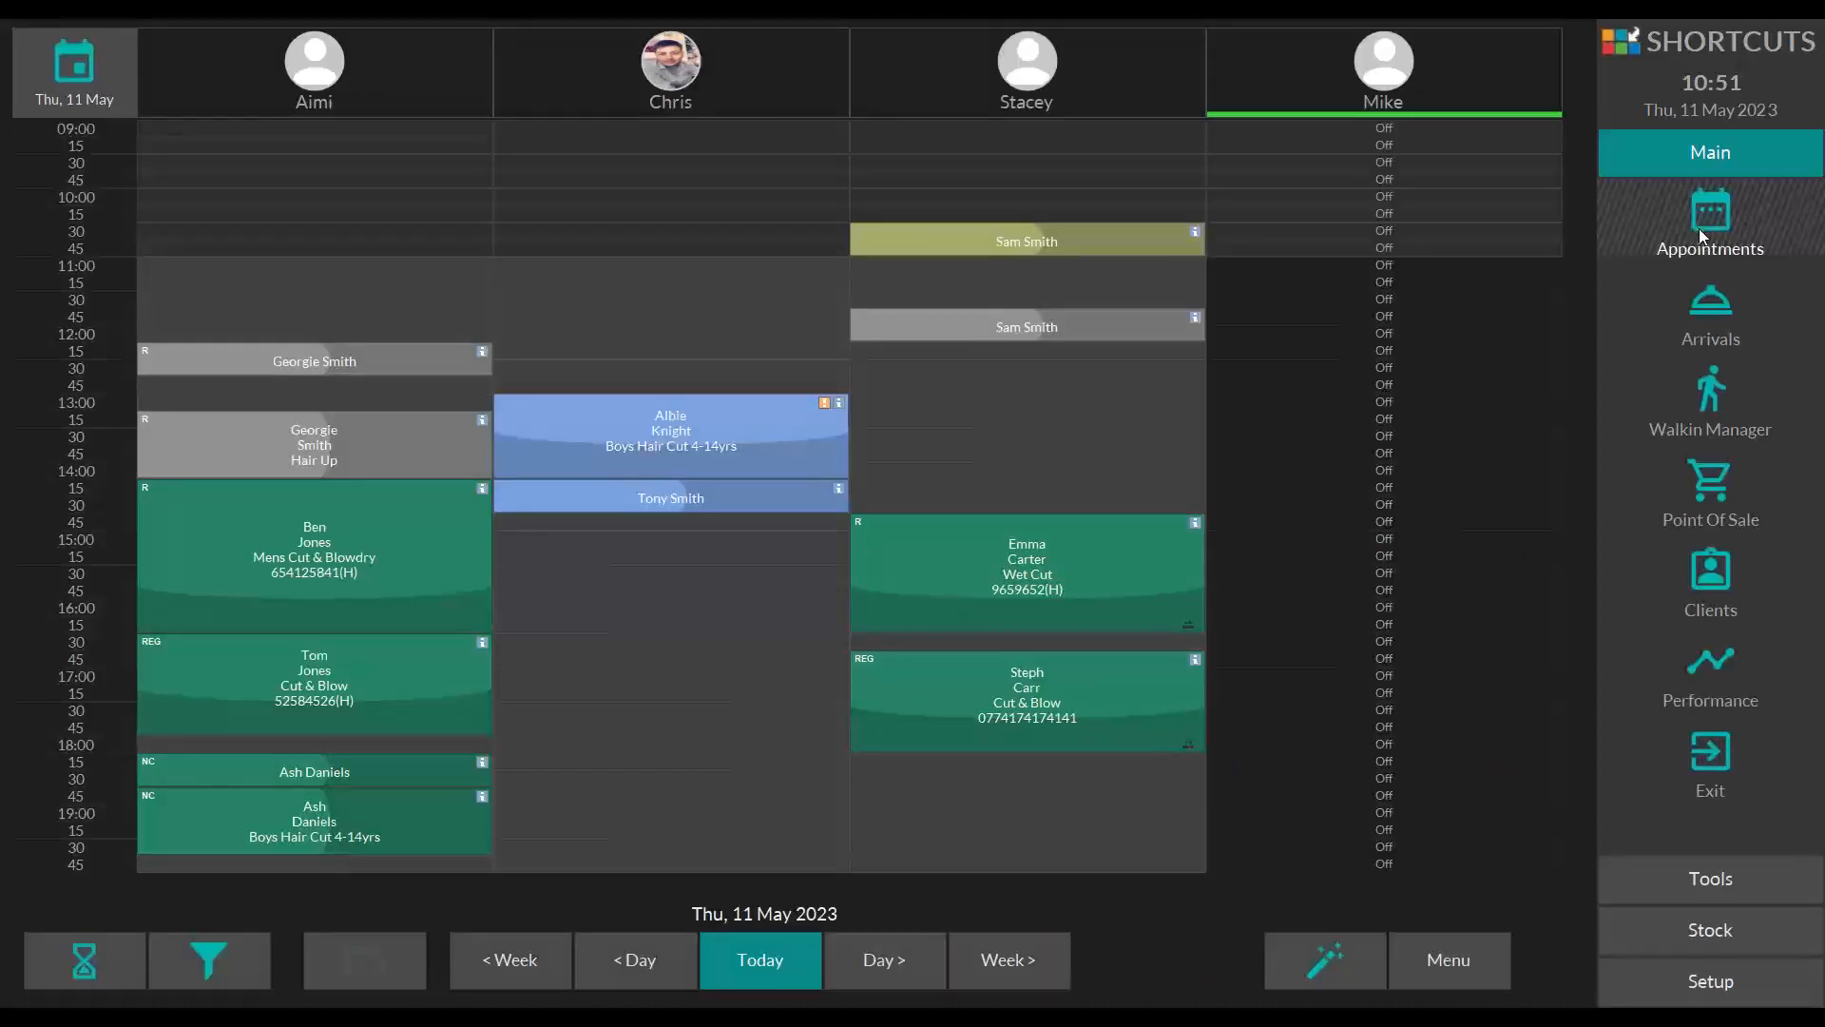
{"action": "left_click", "coordinate": [751, 56]}
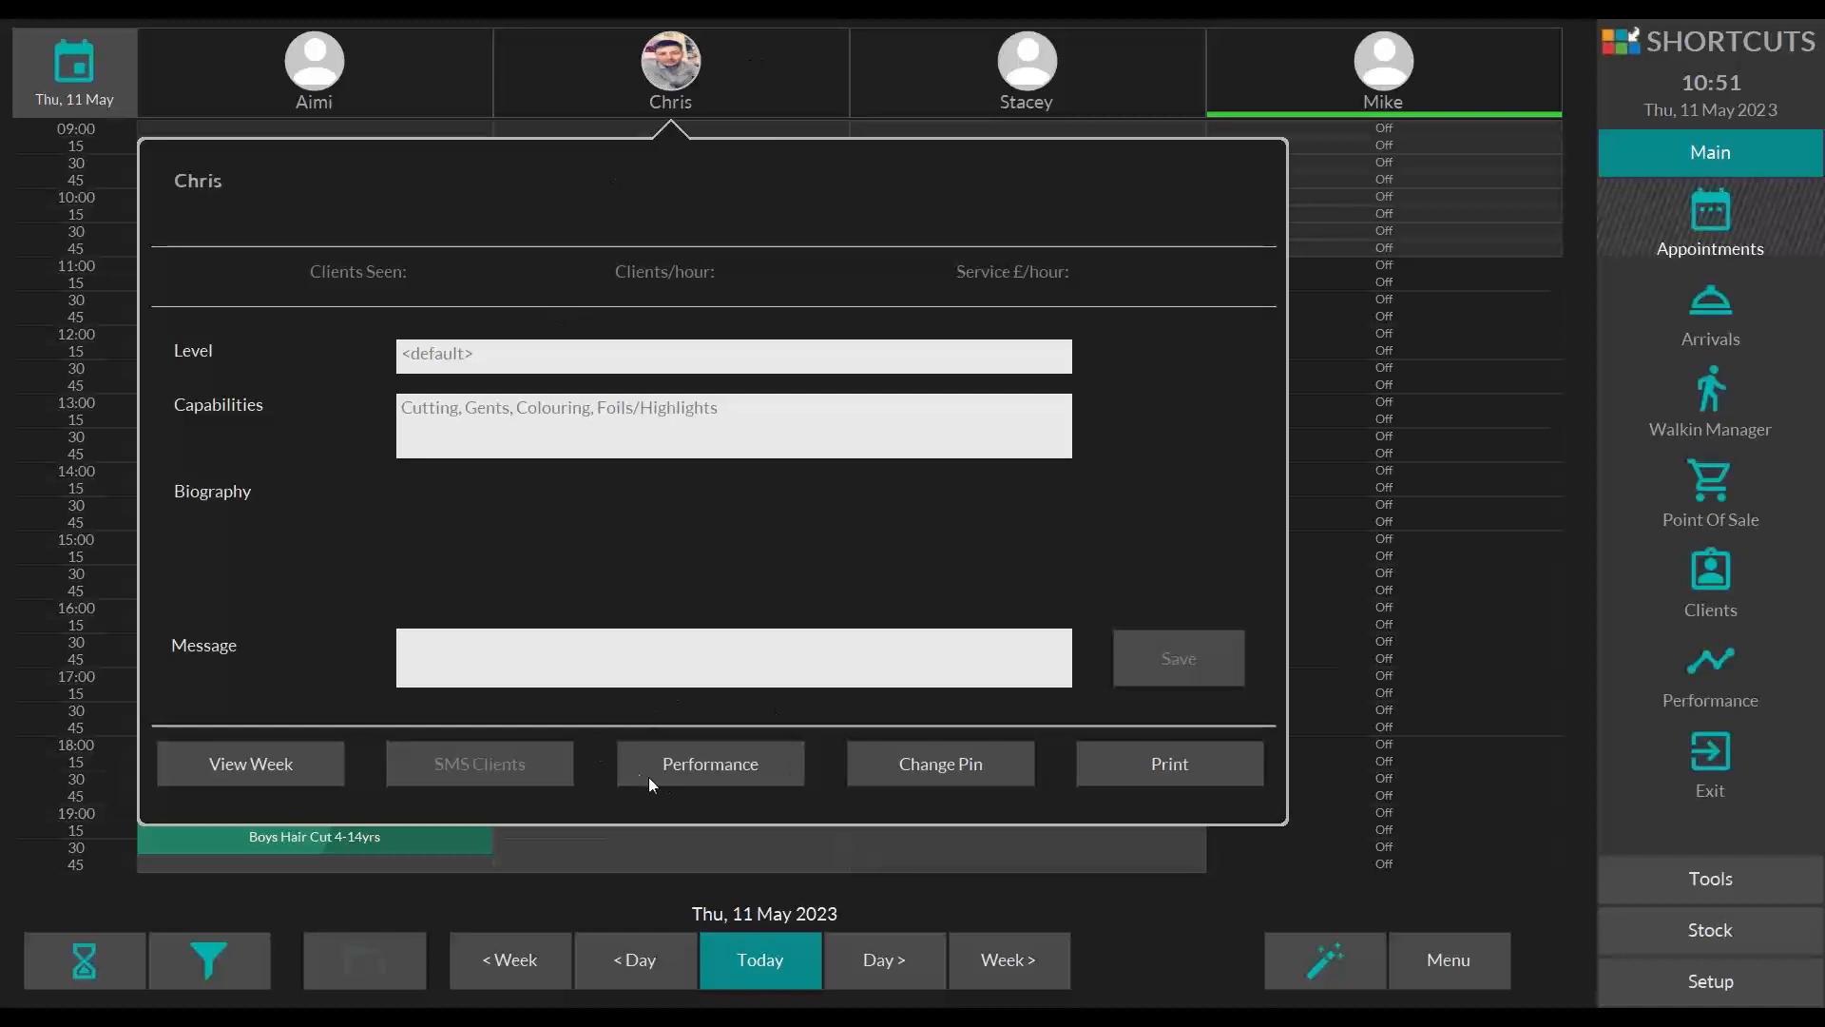
{"action": "left_click", "coordinate": [1086, 921]}
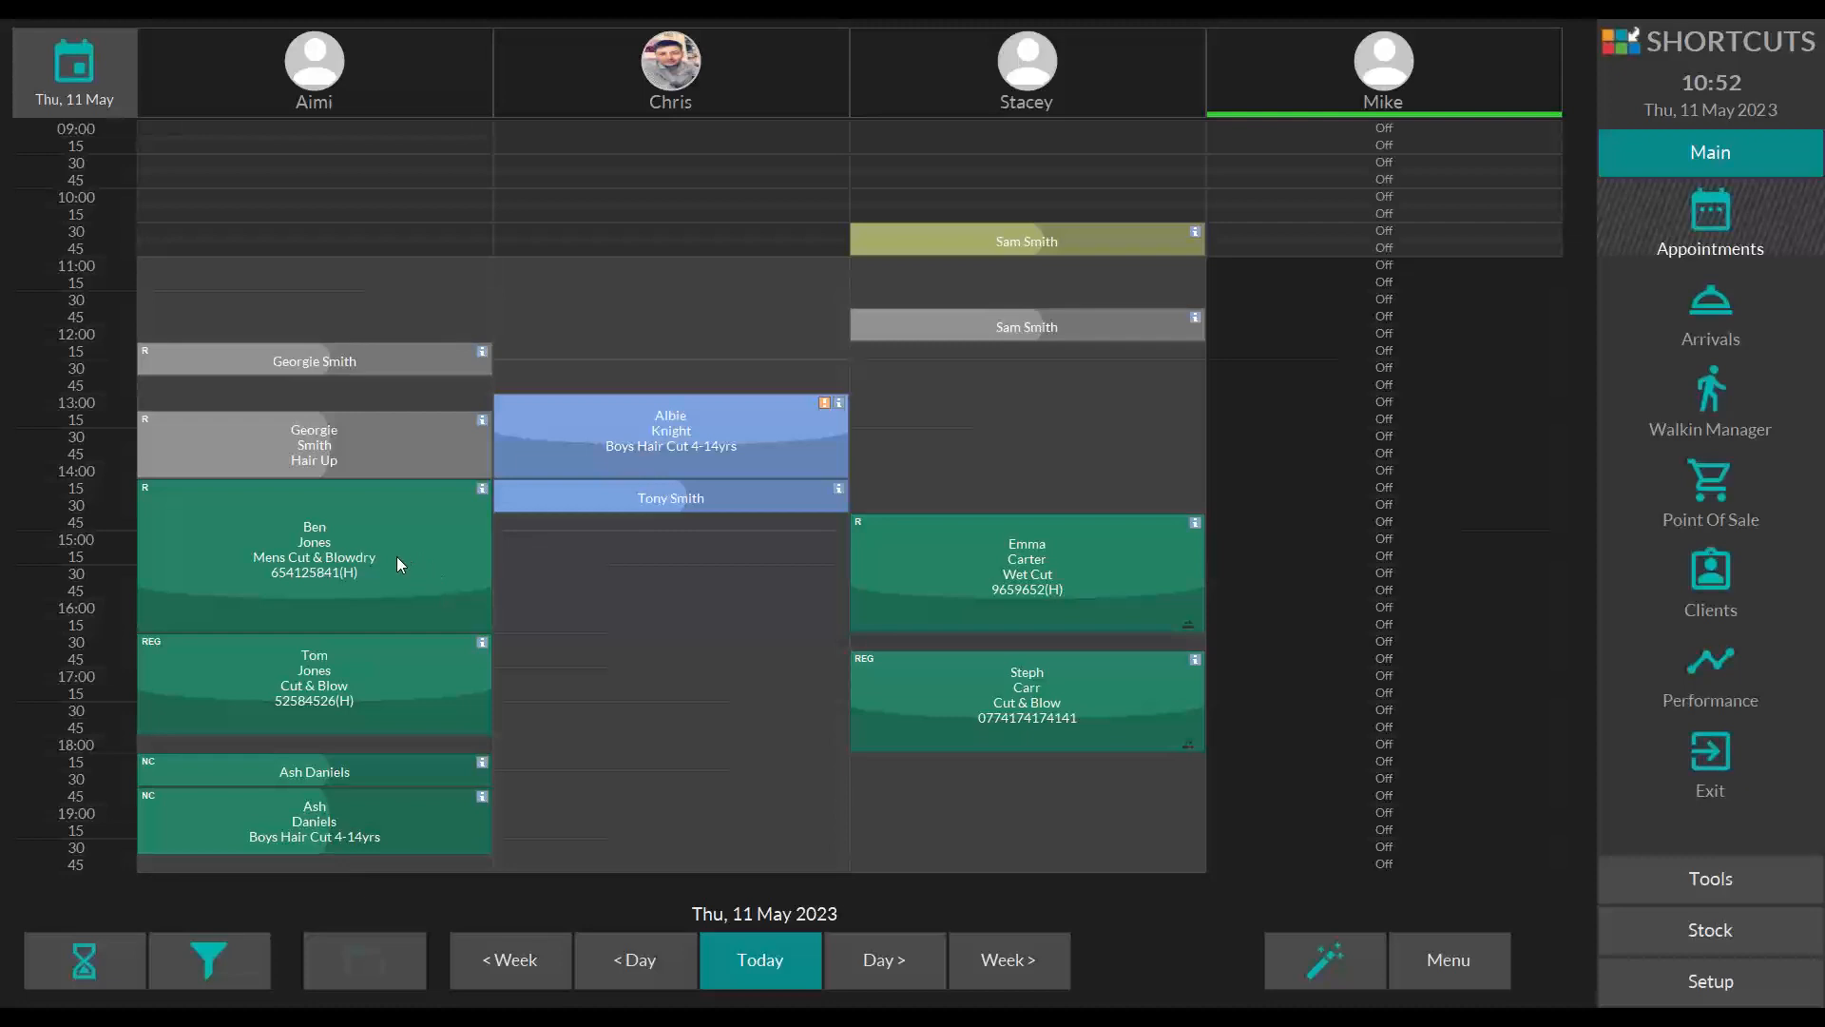
Step: Start a new appointment, find the client by last name and select them, postponing the missing details
{"action": "left_click", "coordinate": [1328, 962]}
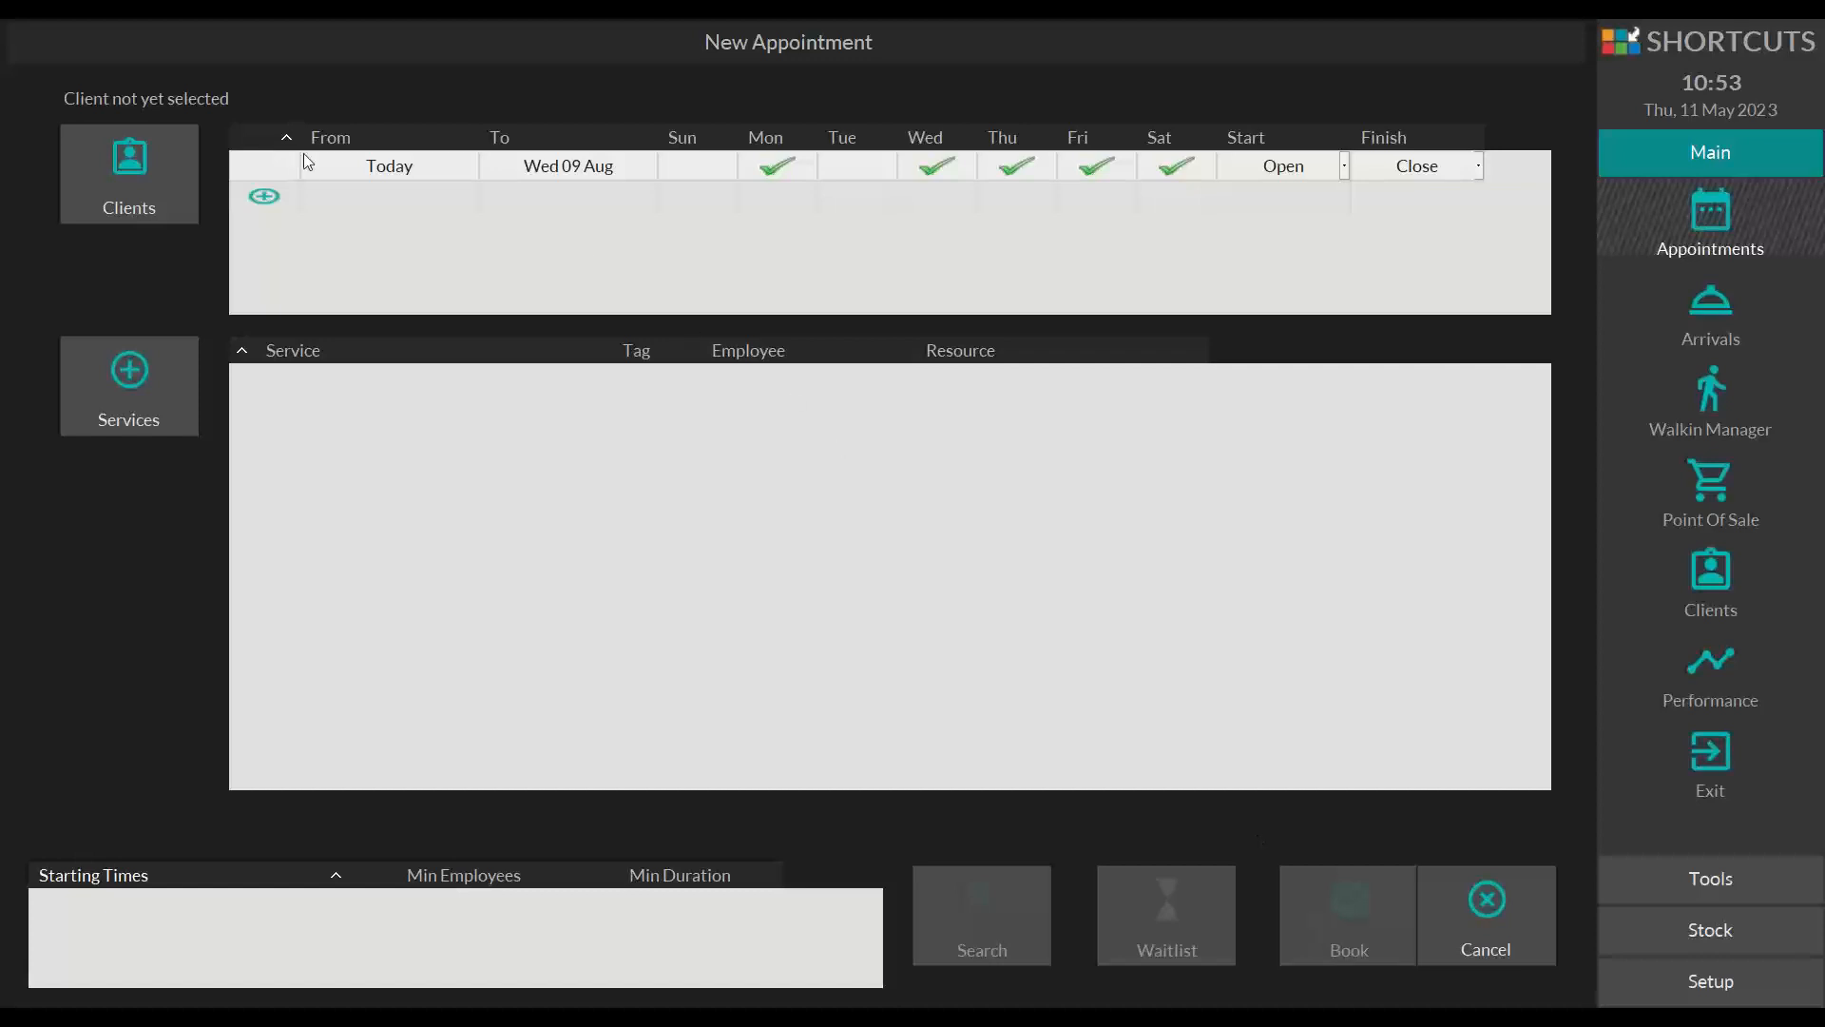
{"action": "left_click", "coordinate": [158, 183]}
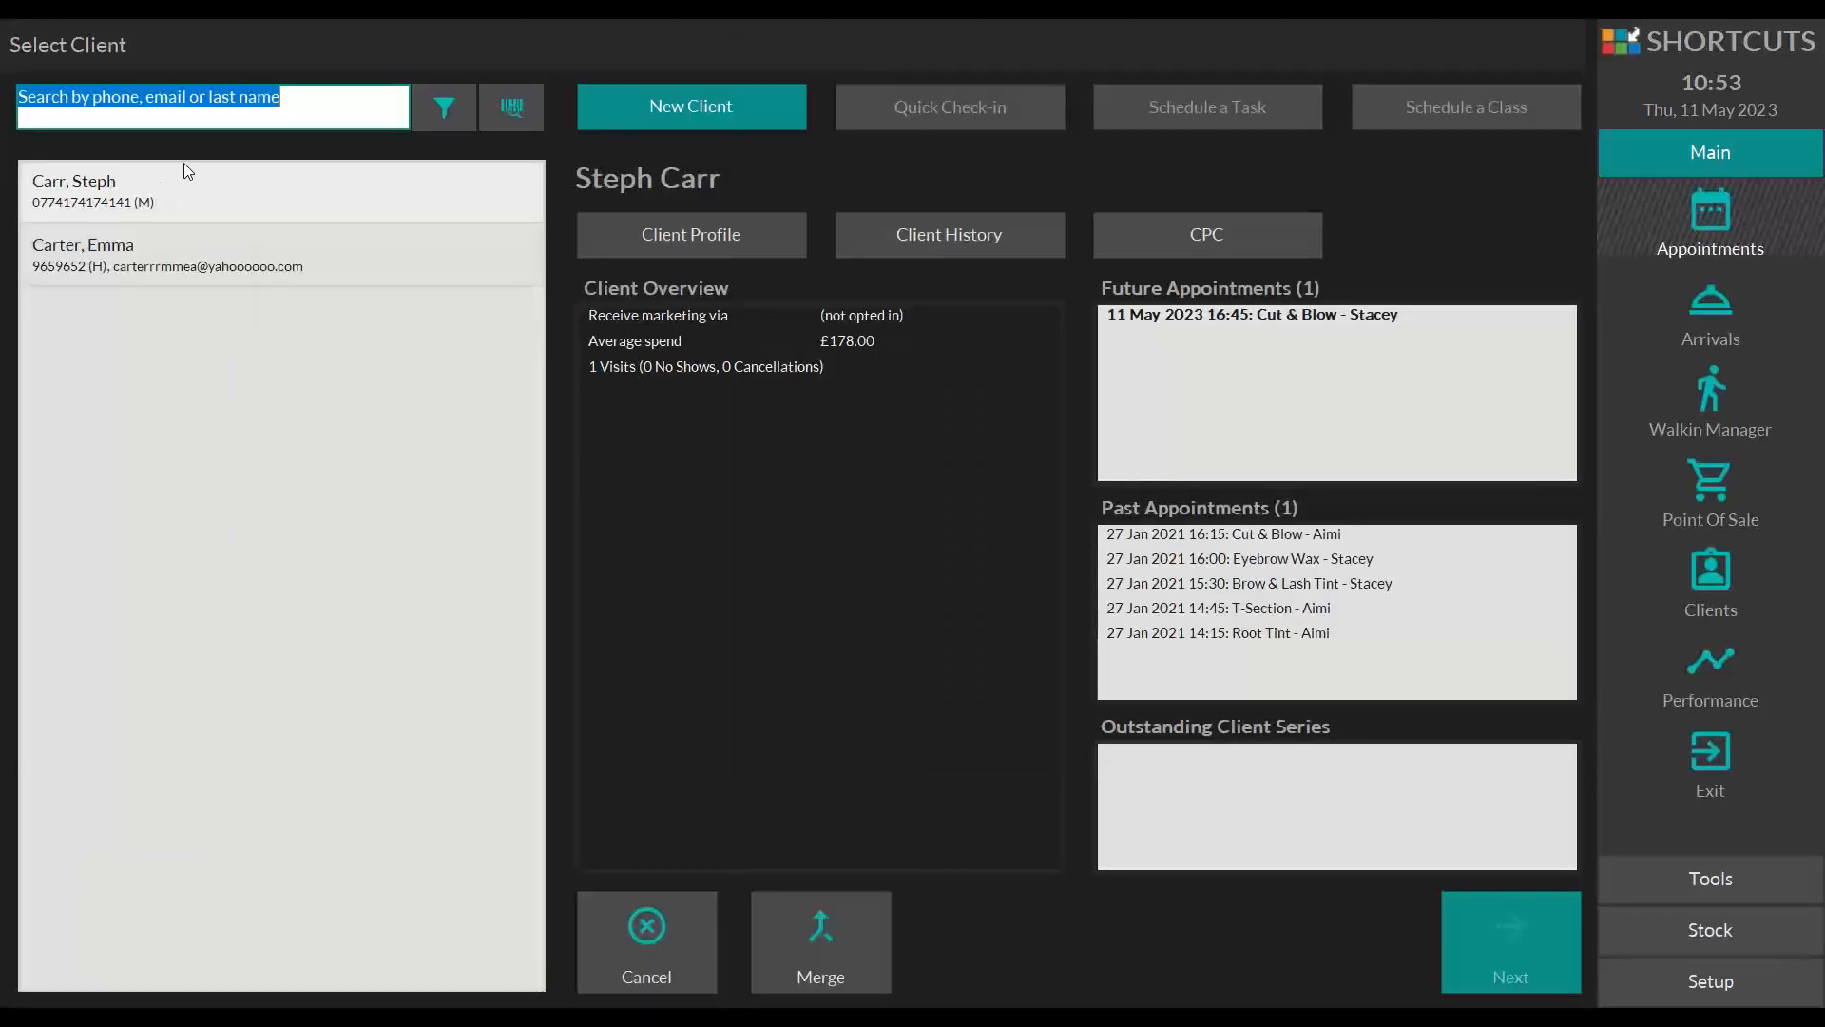
{"action": "type", "text": "tetl"}
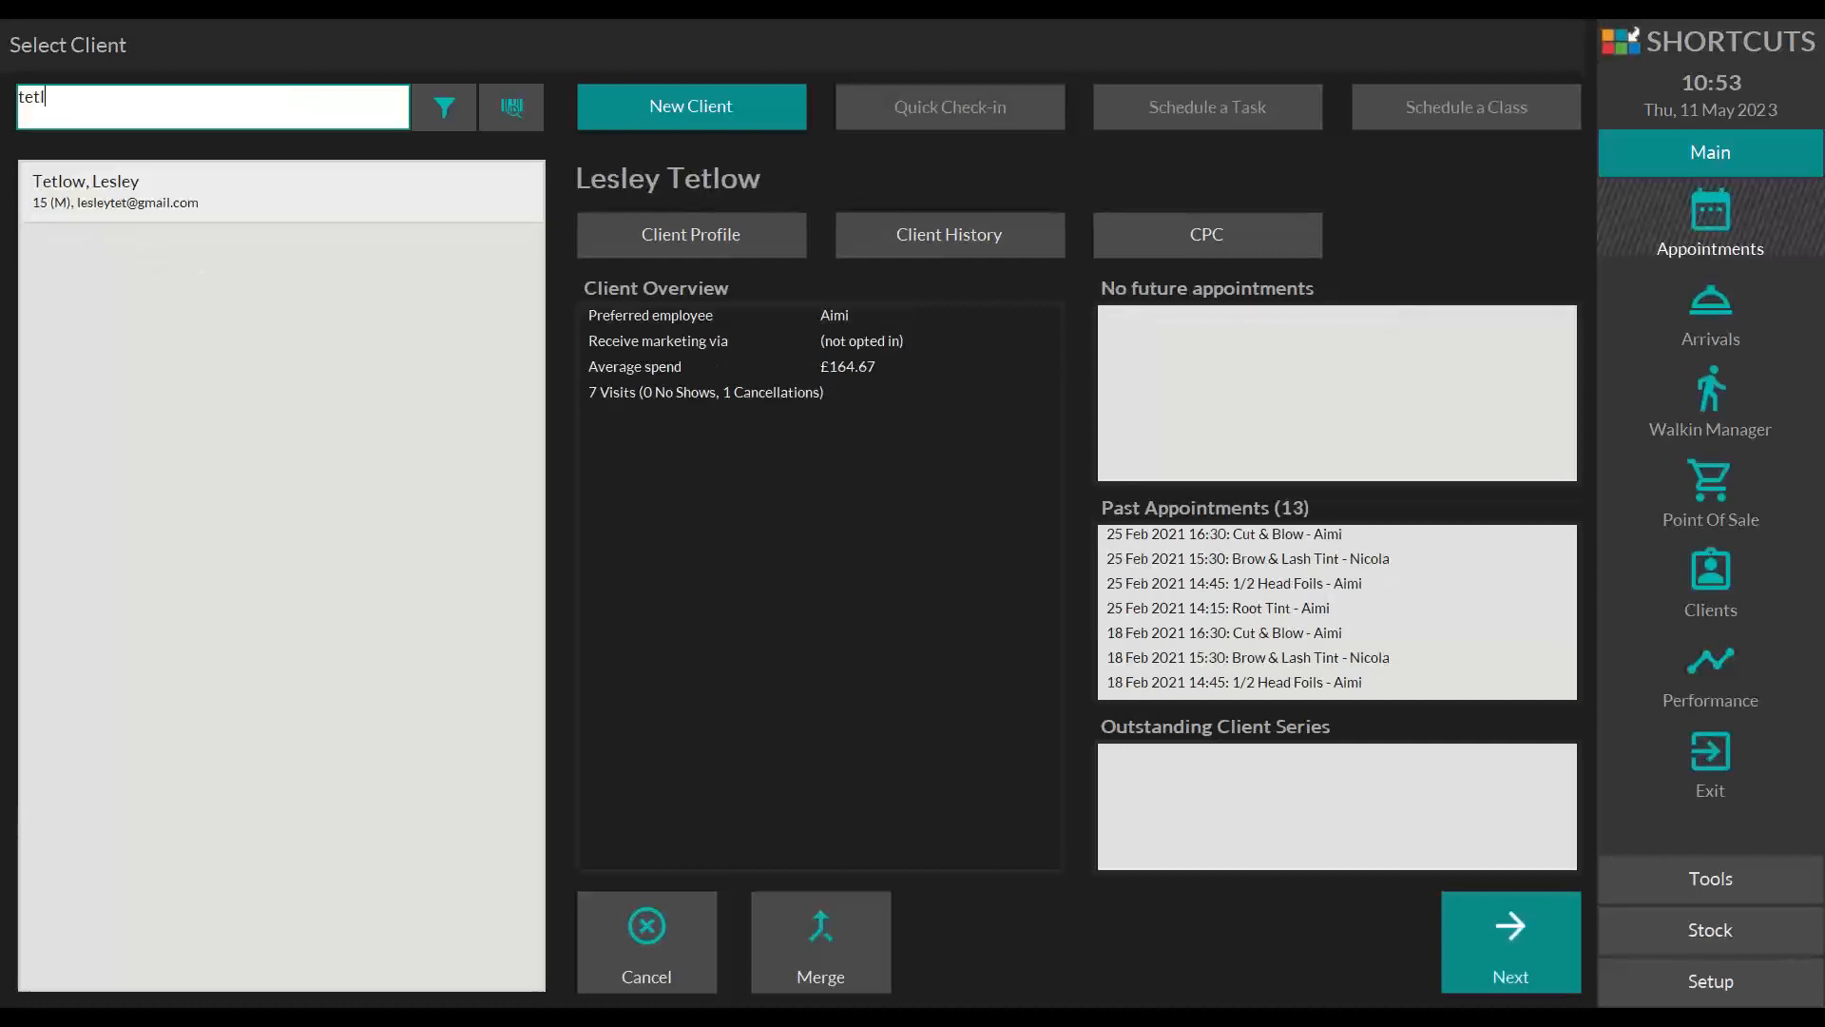
{"action": "type", "text": "ow"}
{"action": "left_click", "coordinate": [1468, 924]}
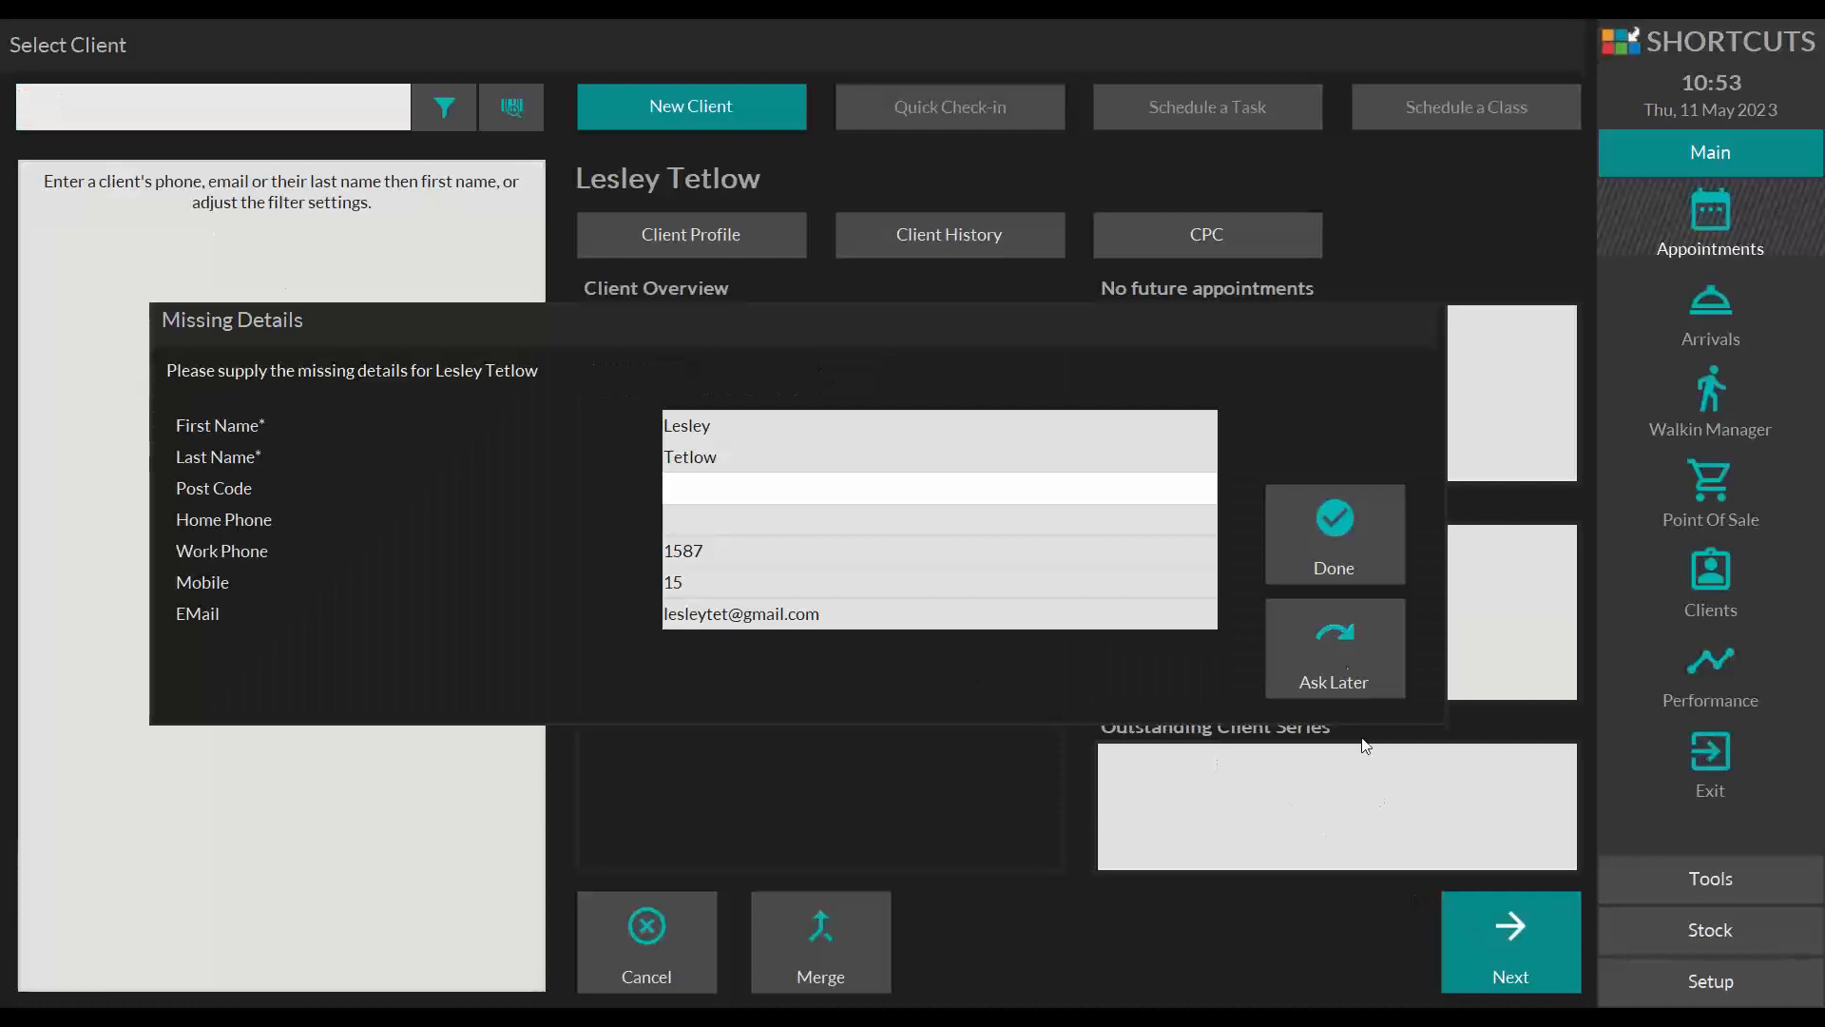
{"action": "left_click", "coordinate": [1389, 690]}
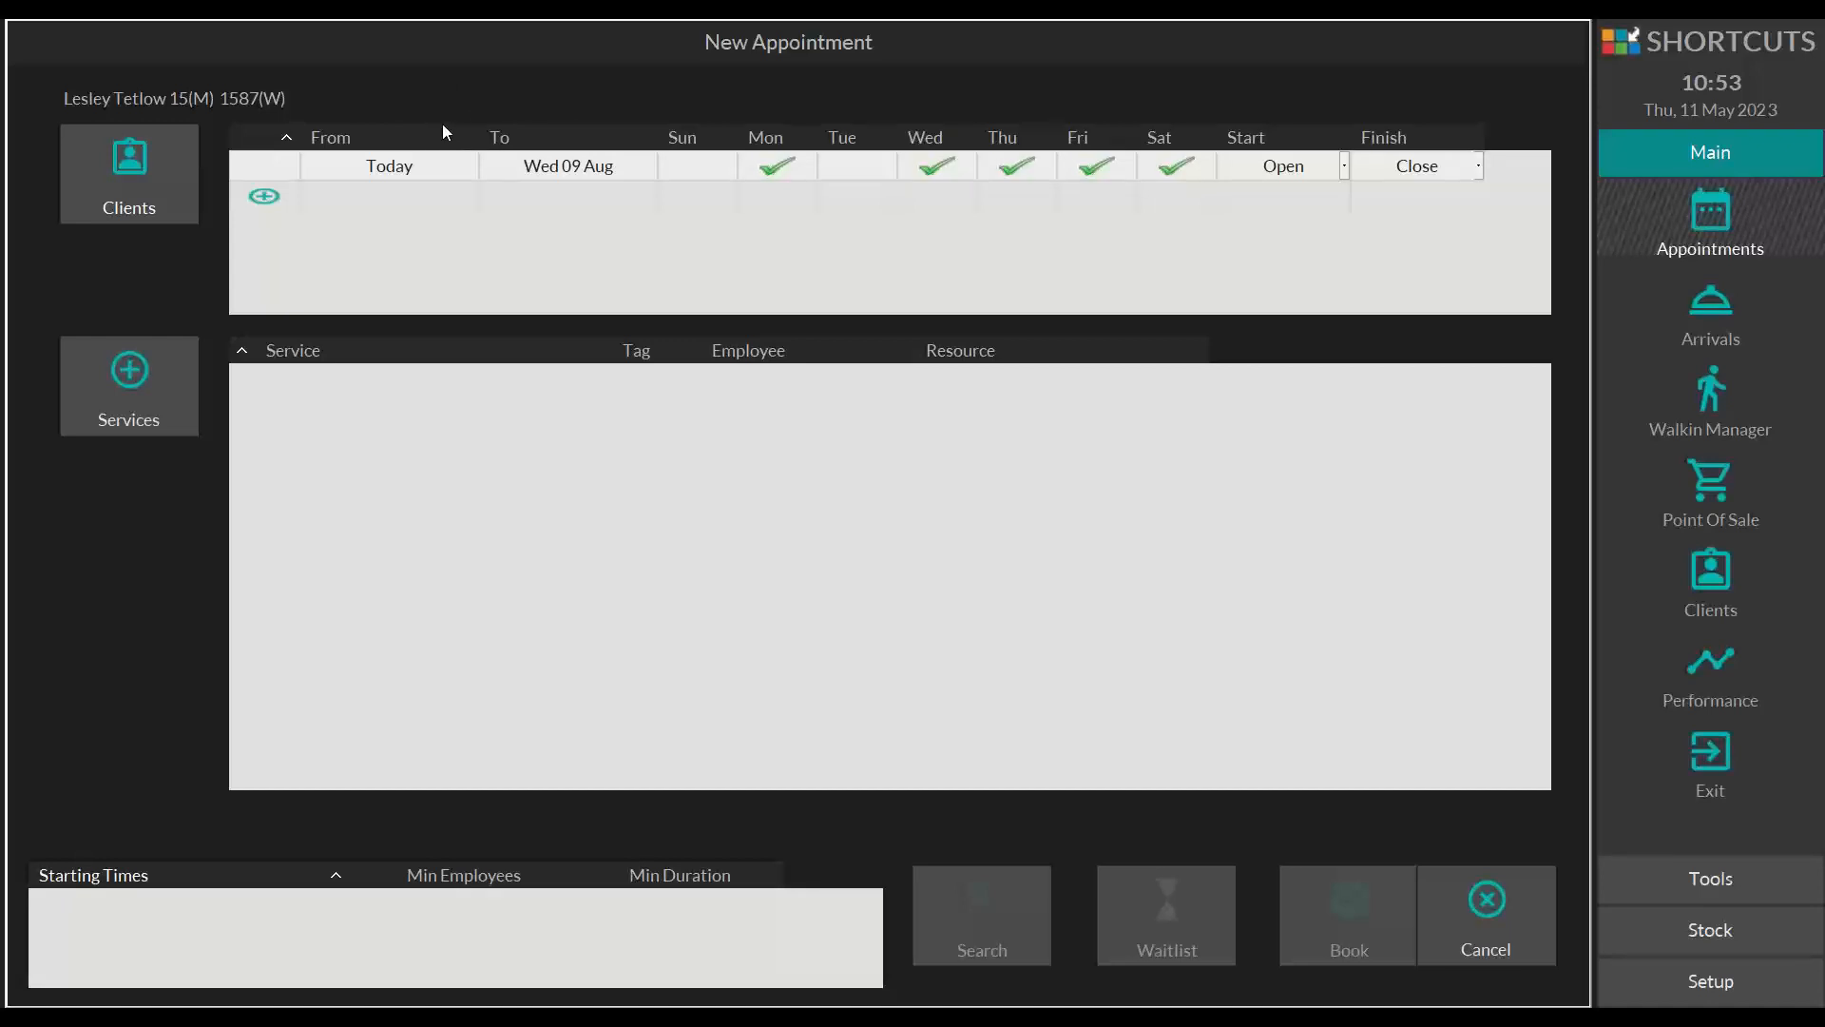
Step: Limit the appointment search to today through Fri 12 May, starting at 13:00 and finishing at 16:00
{"action": "left_click", "coordinate": [526, 166]}
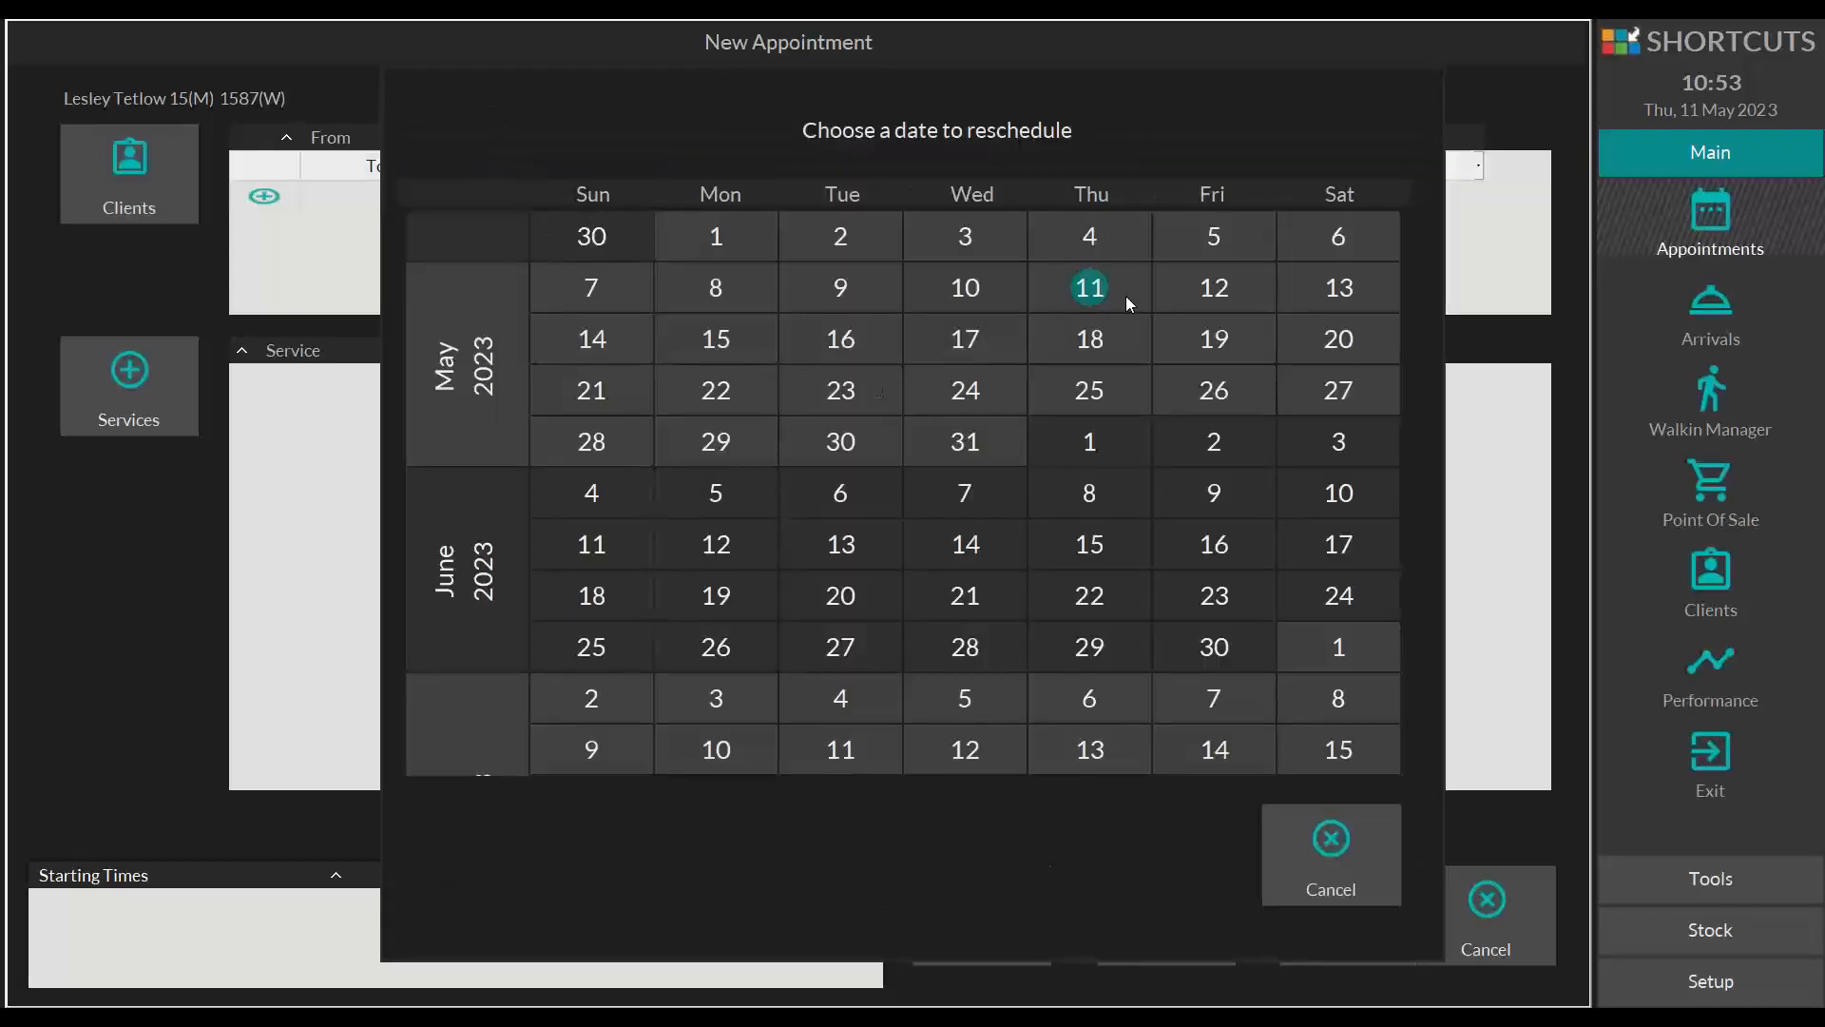
{"action": "left_click", "coordinate": [1205, 289]}
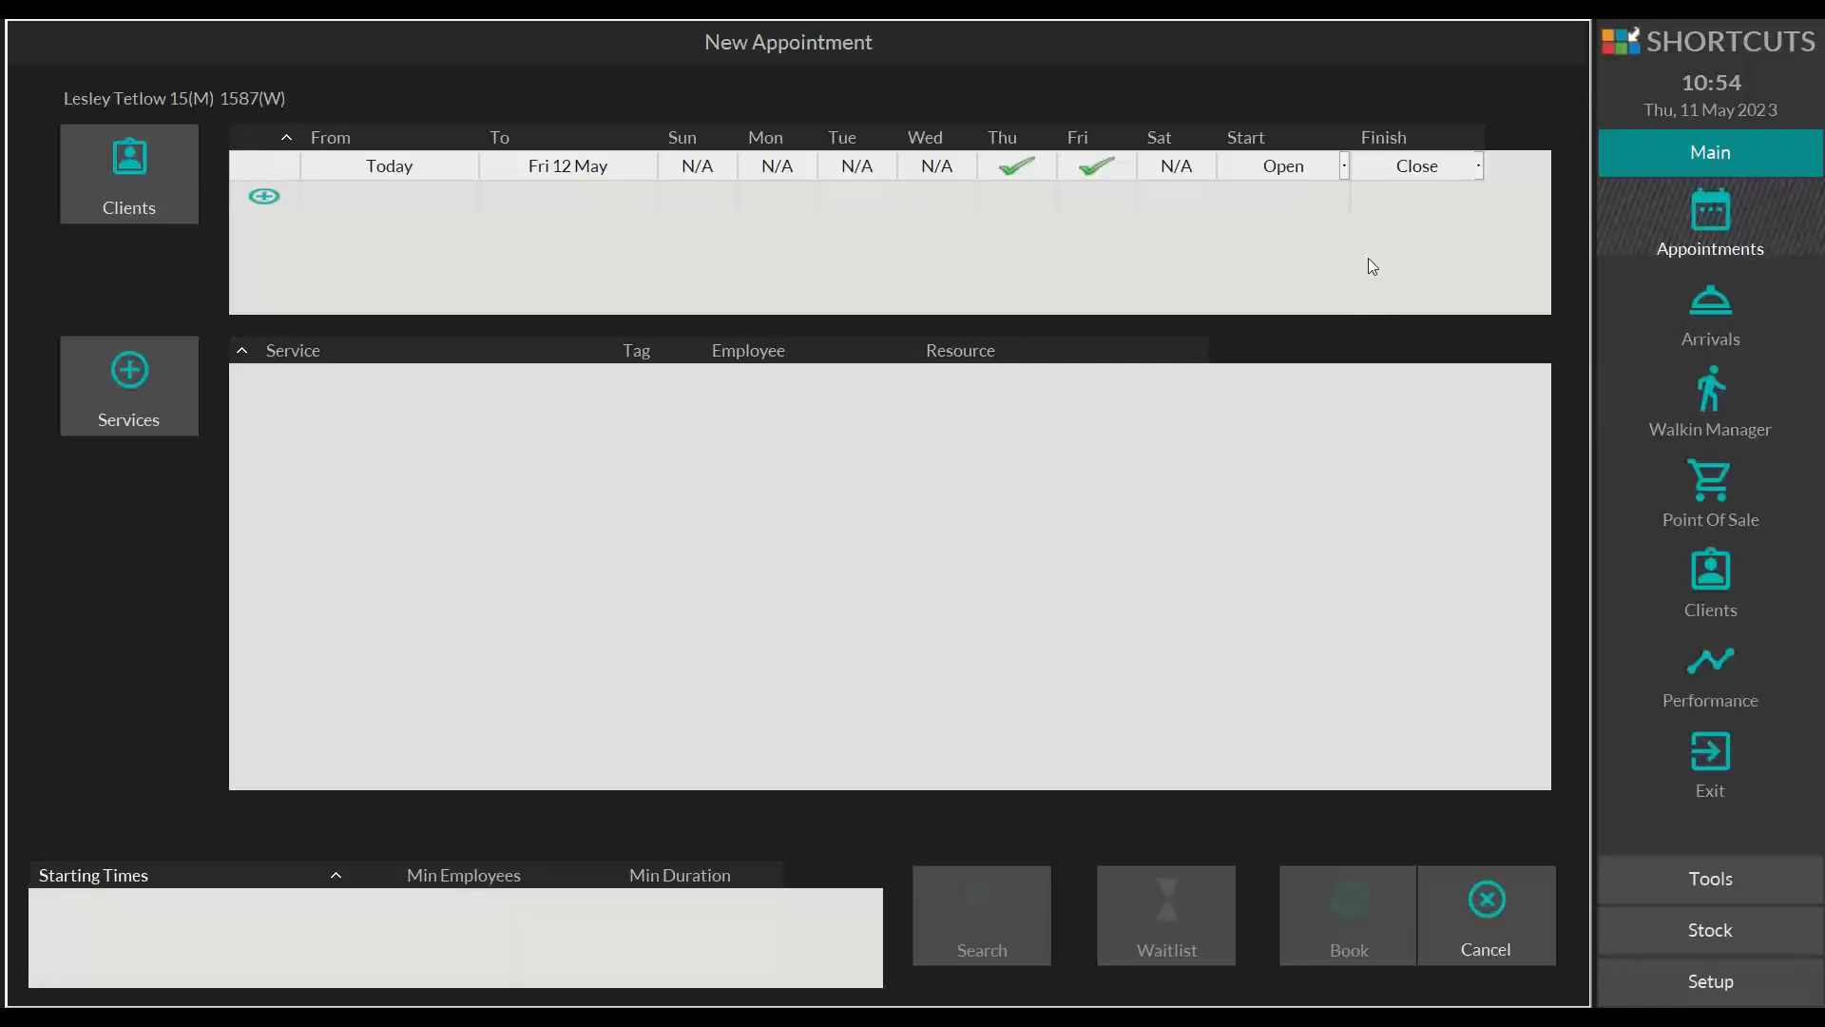
{"action": "left_click", "coordinate": [1321, 165]}
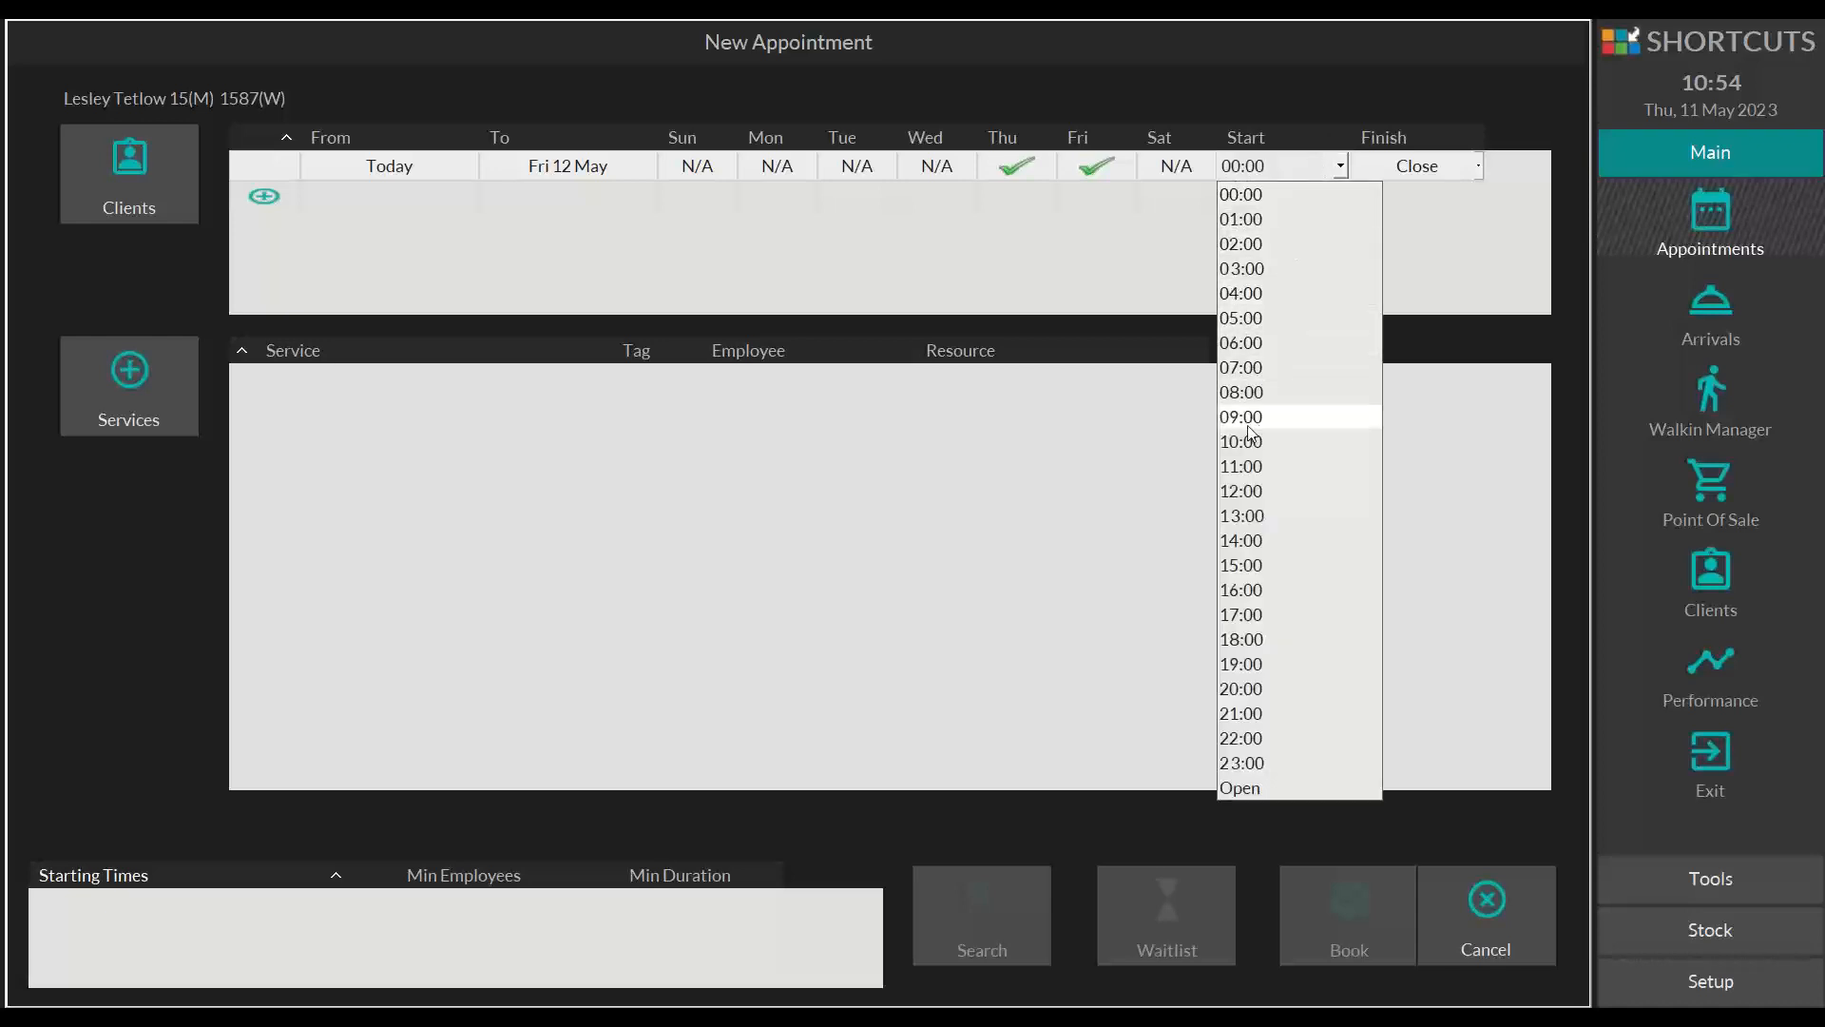
{"action": "left_click", "coordinate": [1236, 516]}
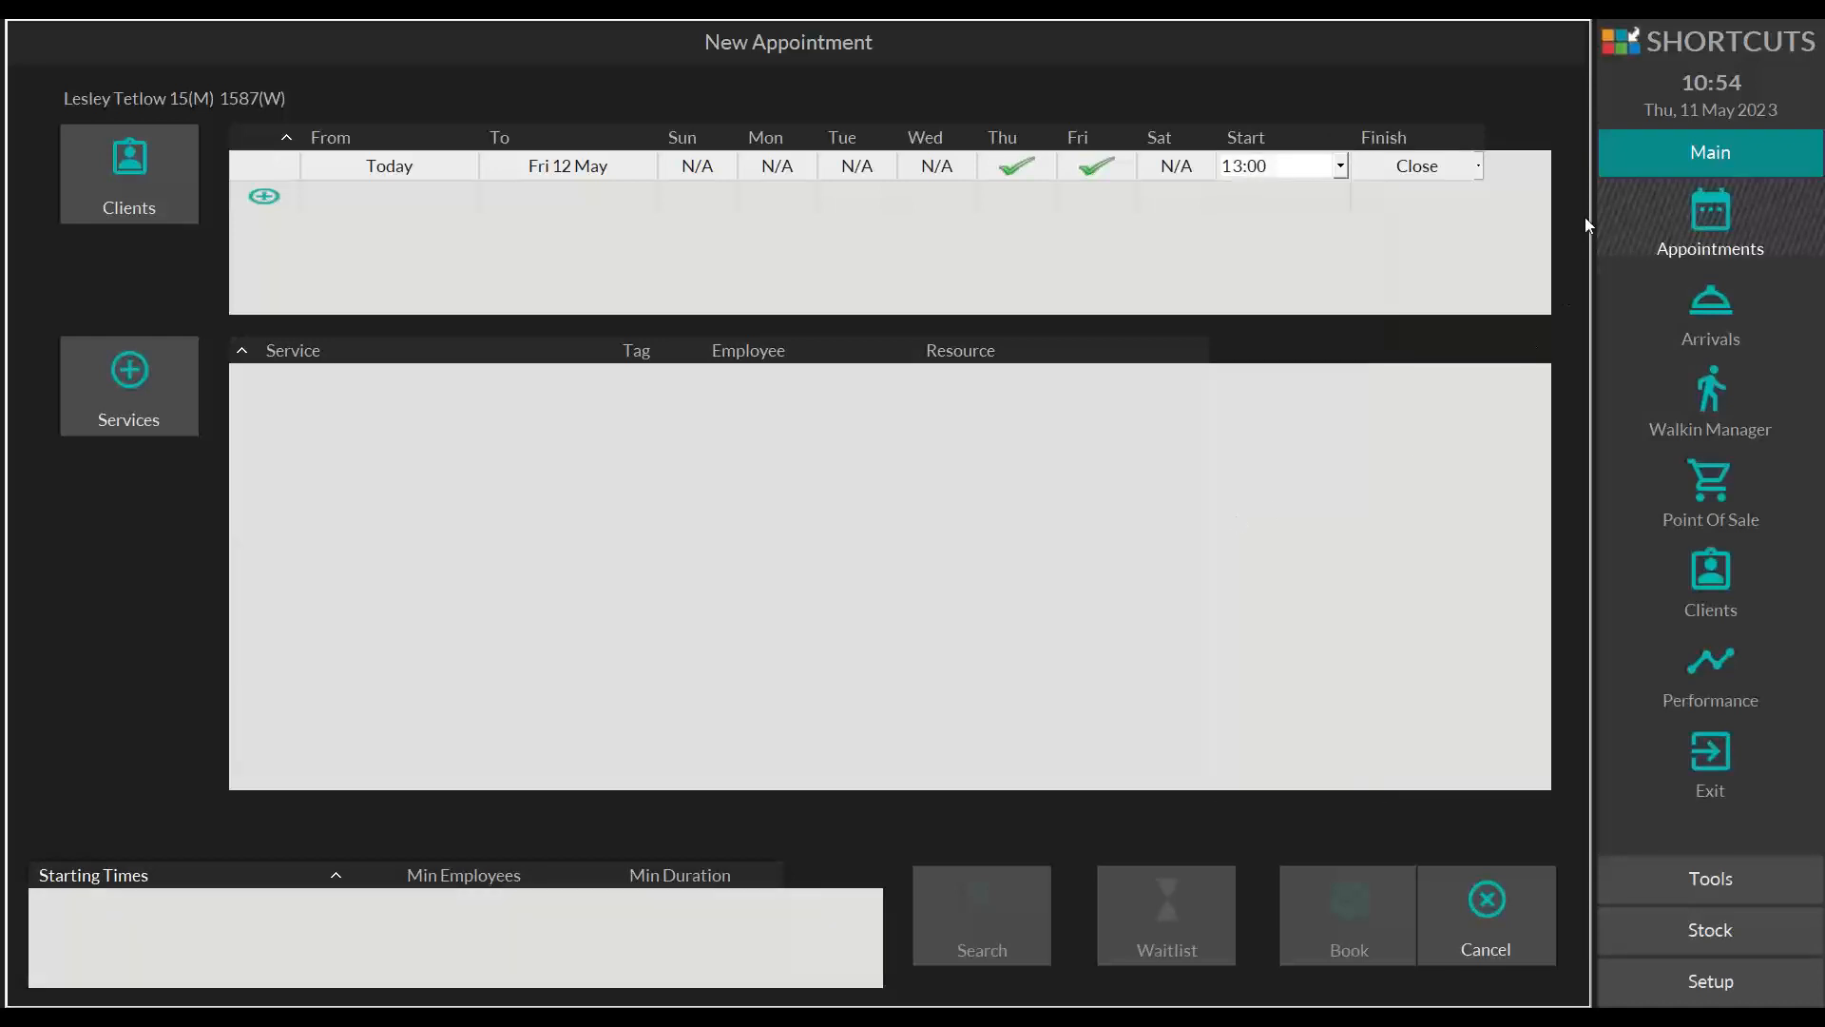
{"action": "left_click", "coordinate": [1477, 168]}
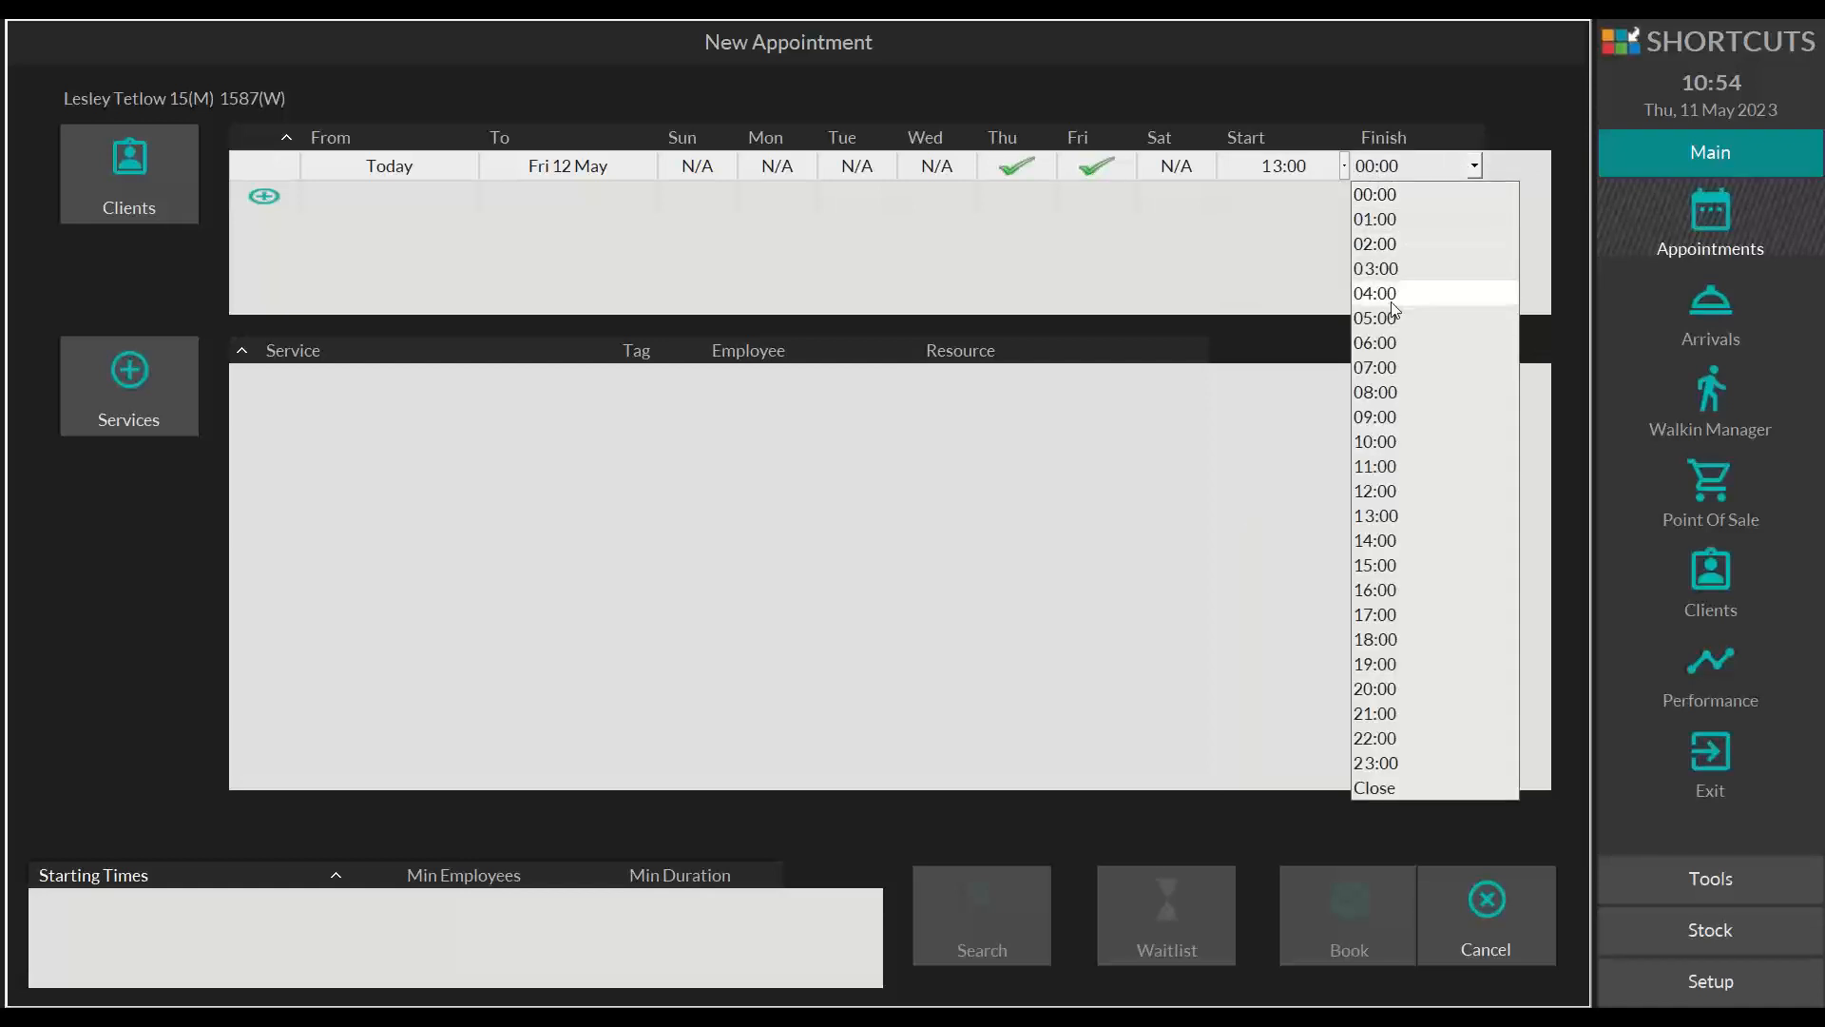
{"action": "left_click", "coordinate": [1372, 592]}
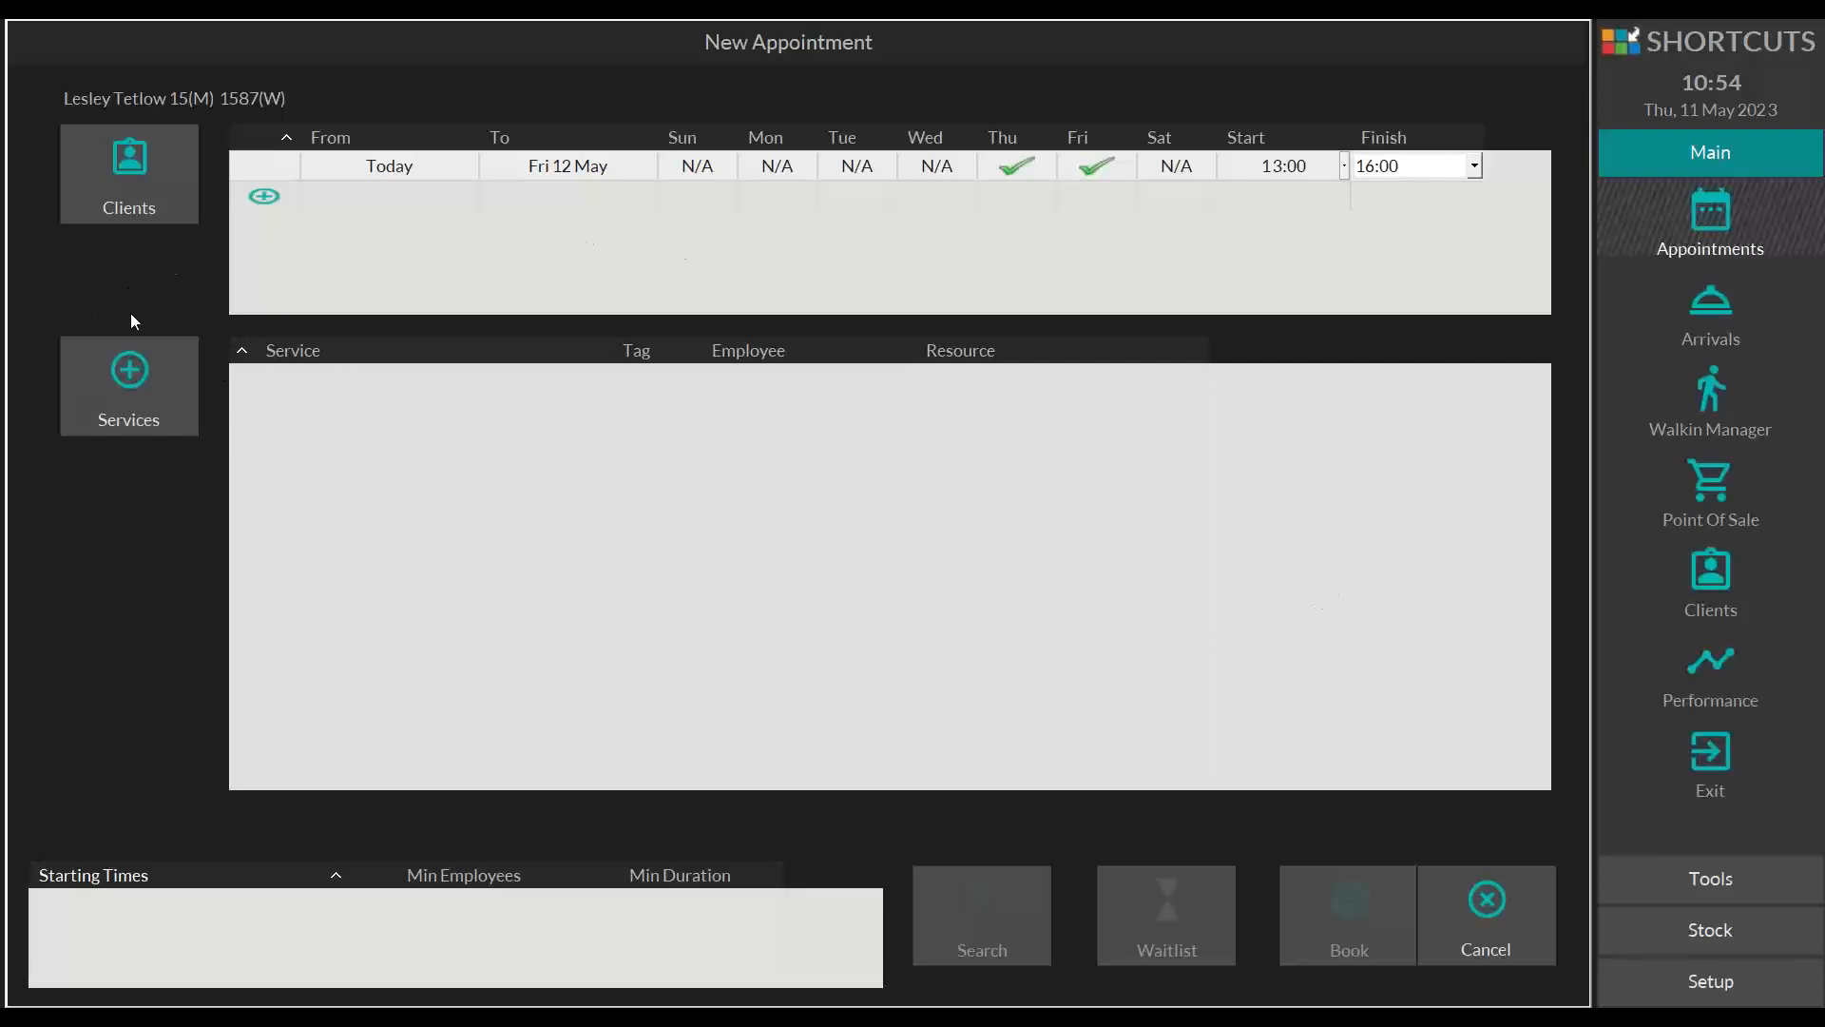
Step: Add the client's previous Cut & Blow service and assign it to the first listed employee
{"action": "left_click", "coordinate": [133, 378]}
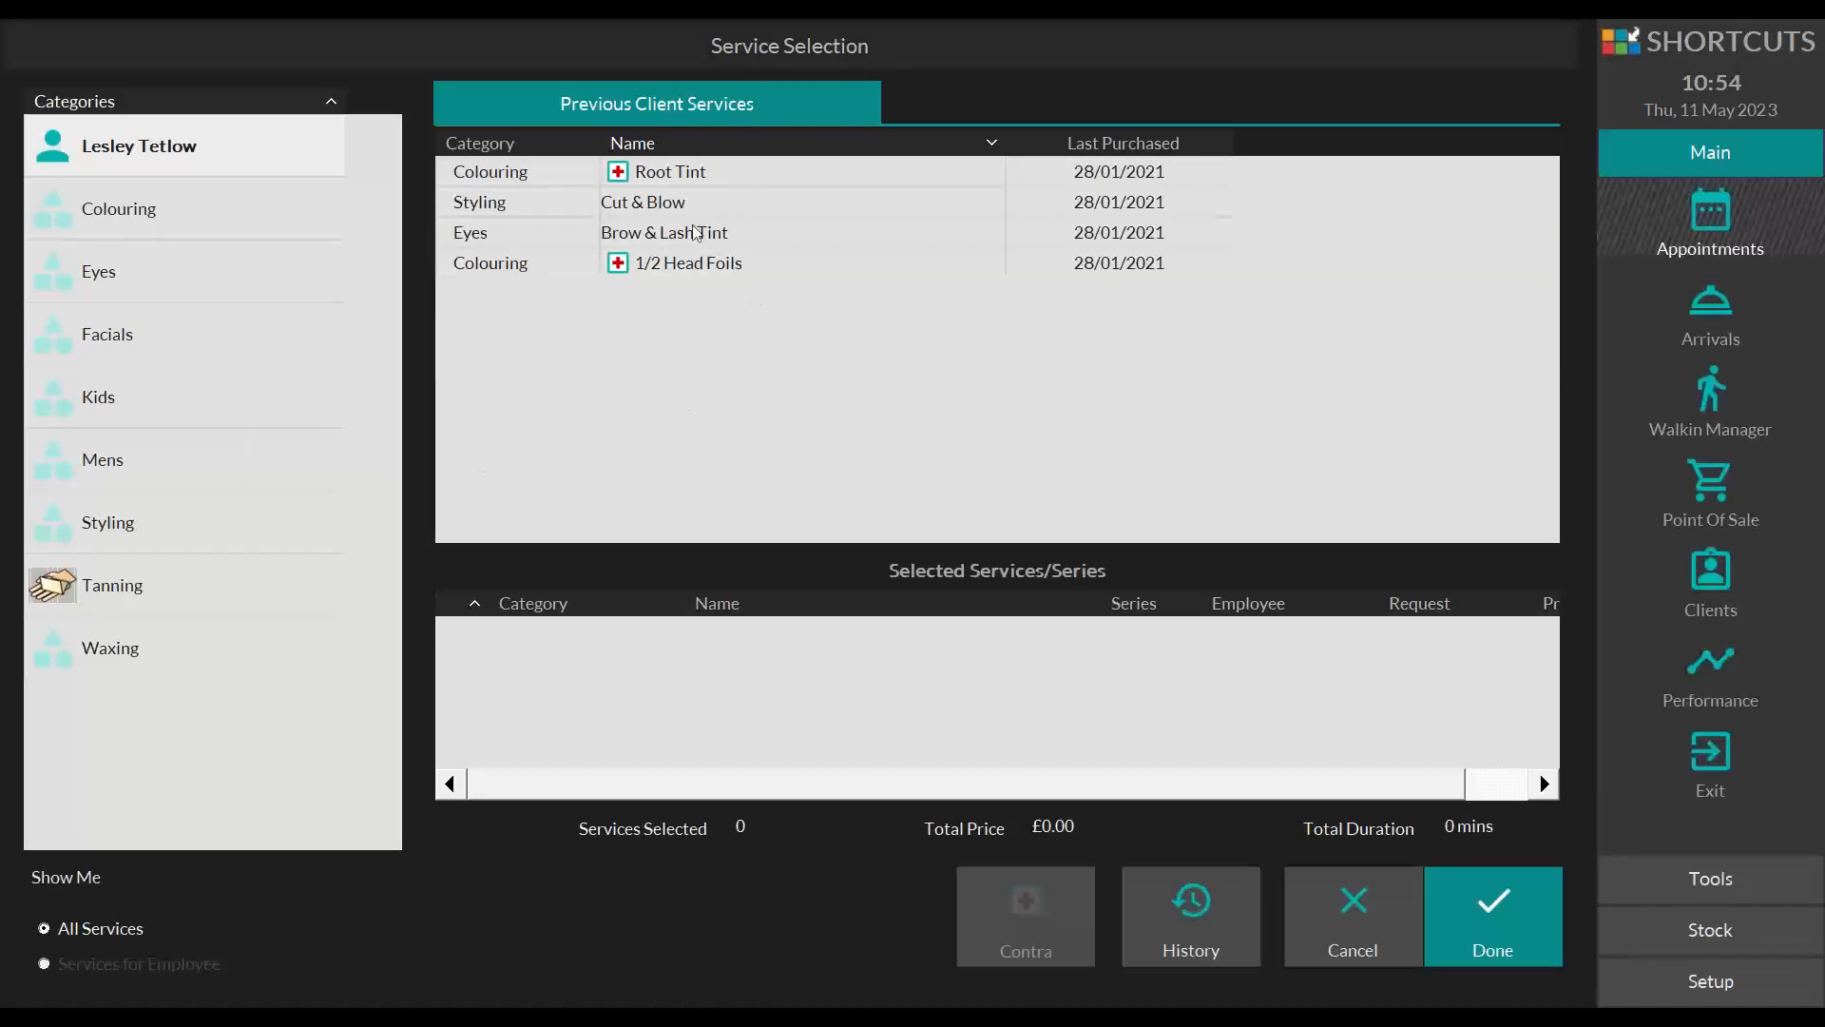
{"action": "left_click", "coordinate": [645, 210]}
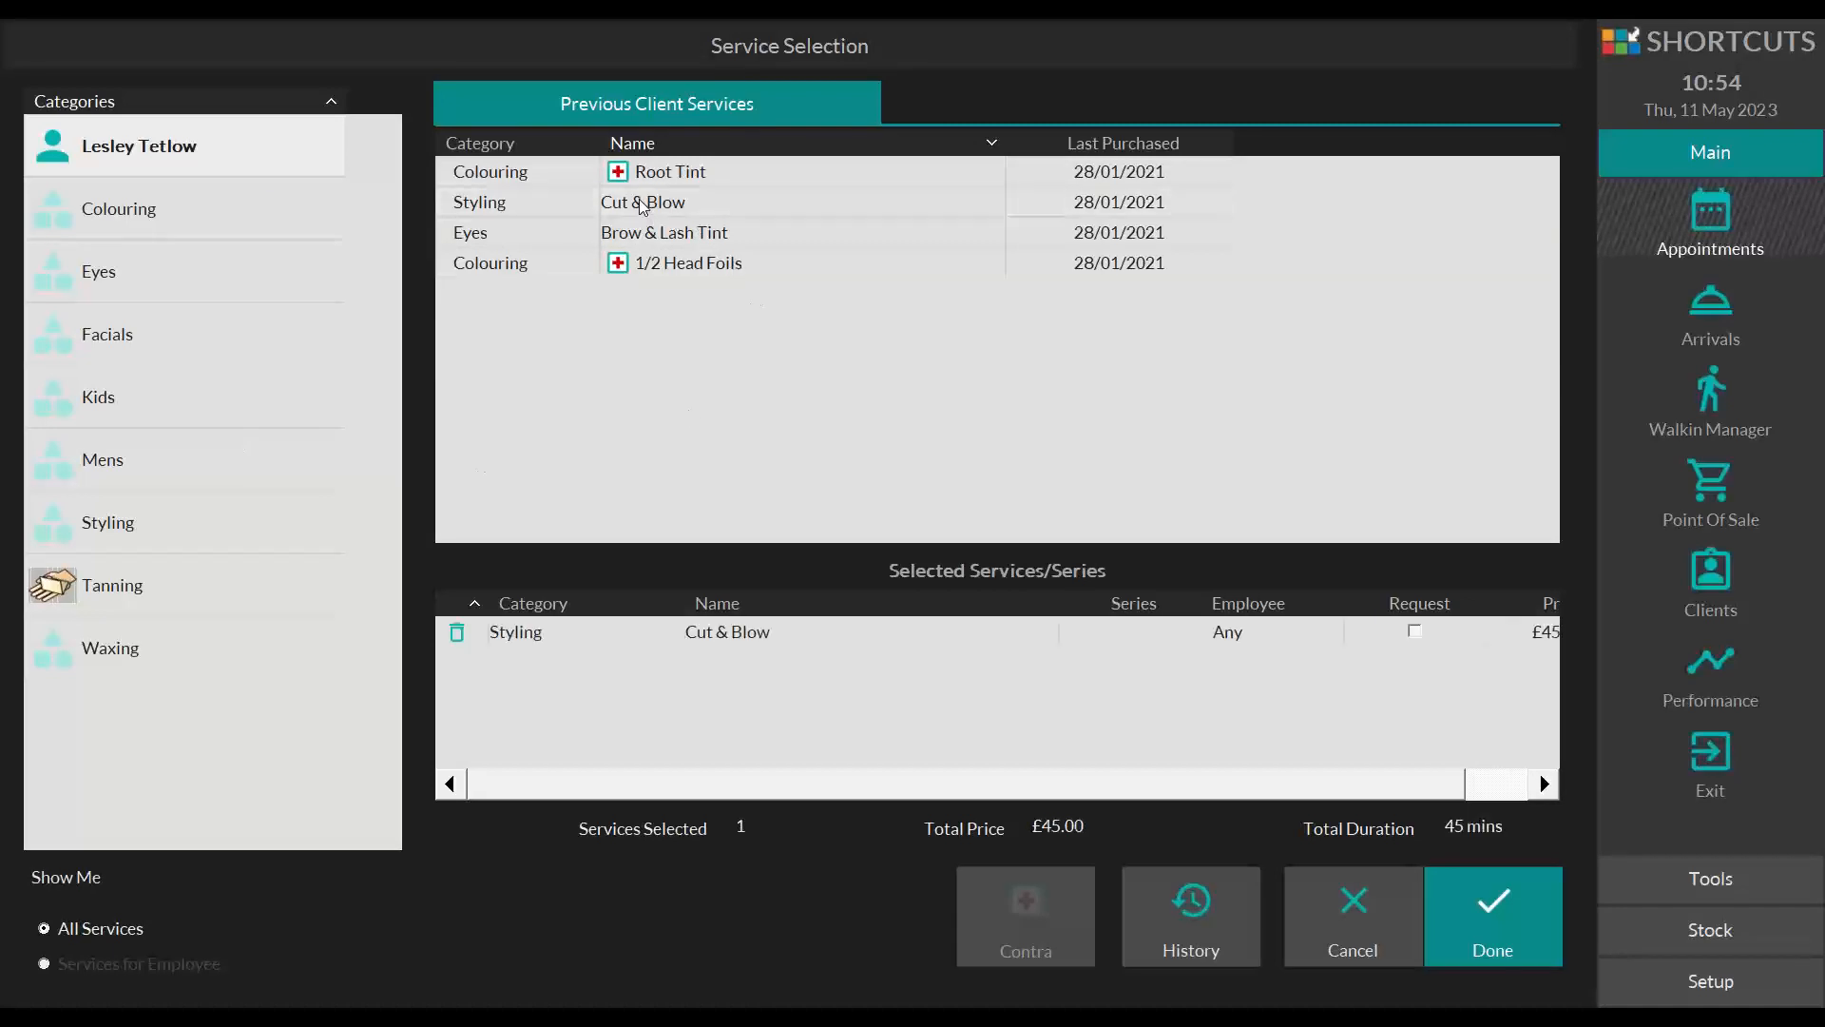
{"action": "left_click", "coordinate": [1495, 903]}
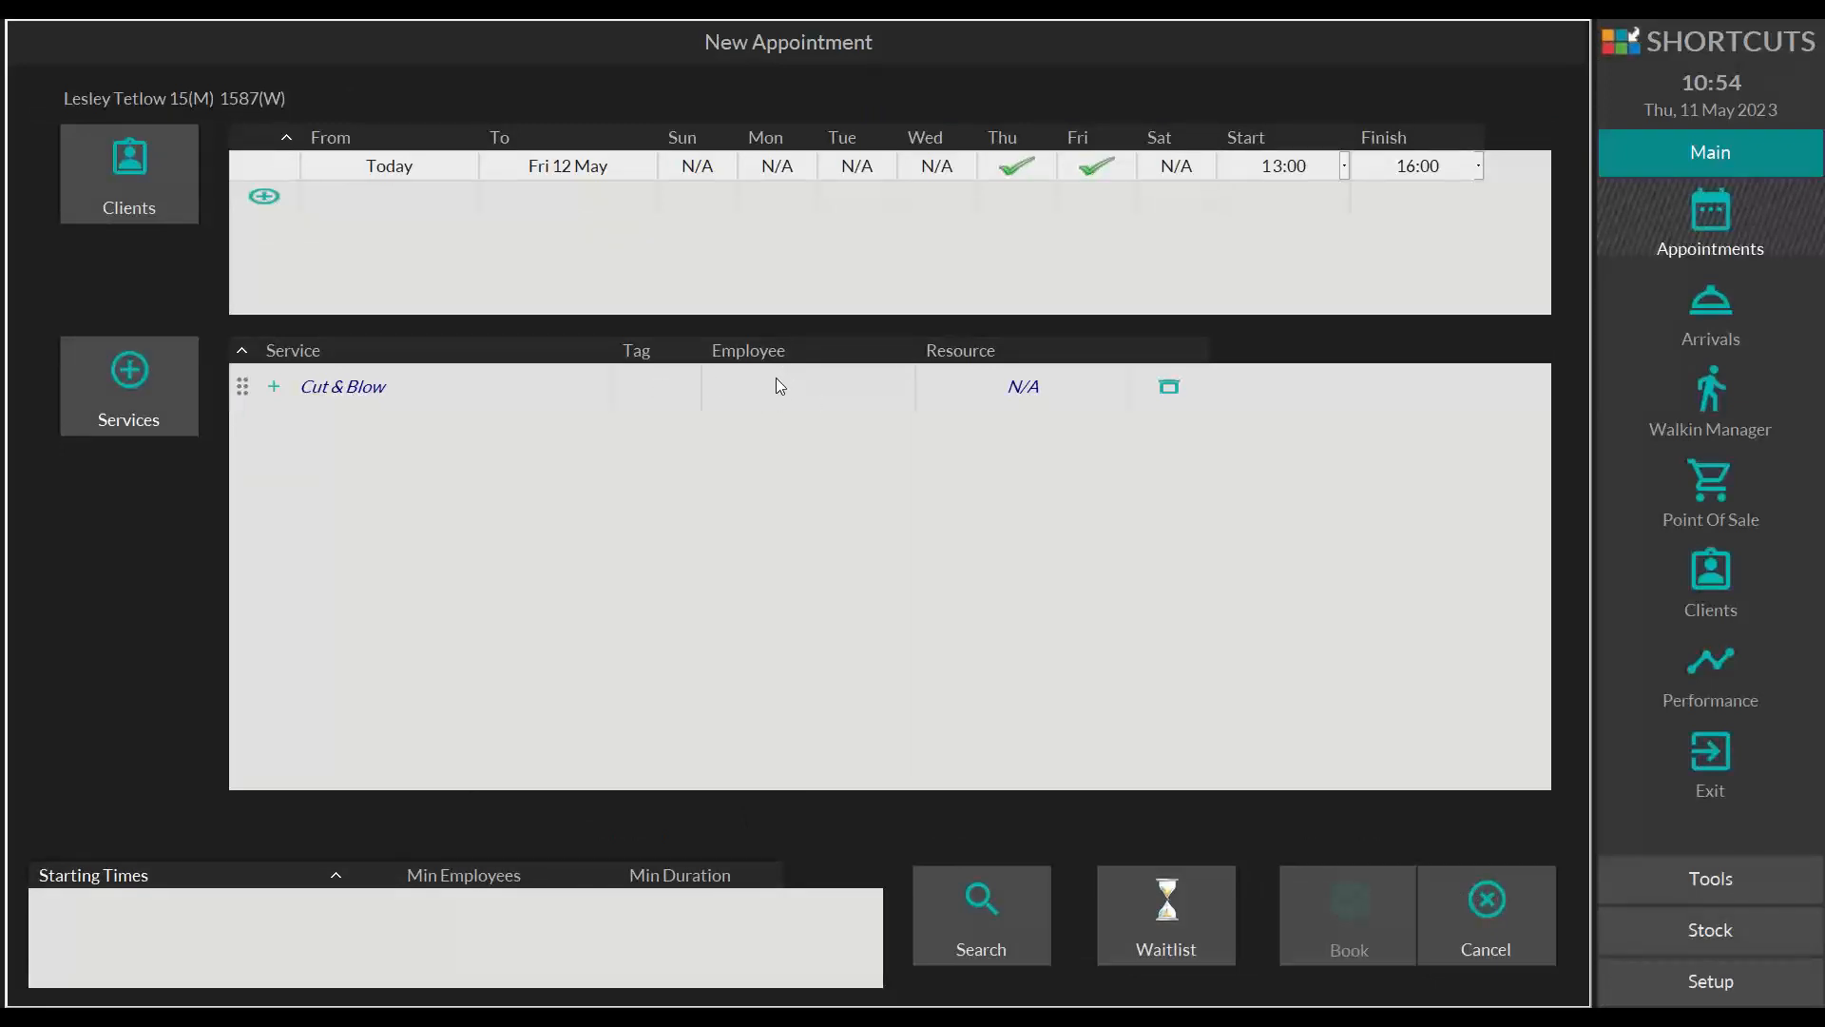
{"action": "left_click", "coordinate": [841, 377]}
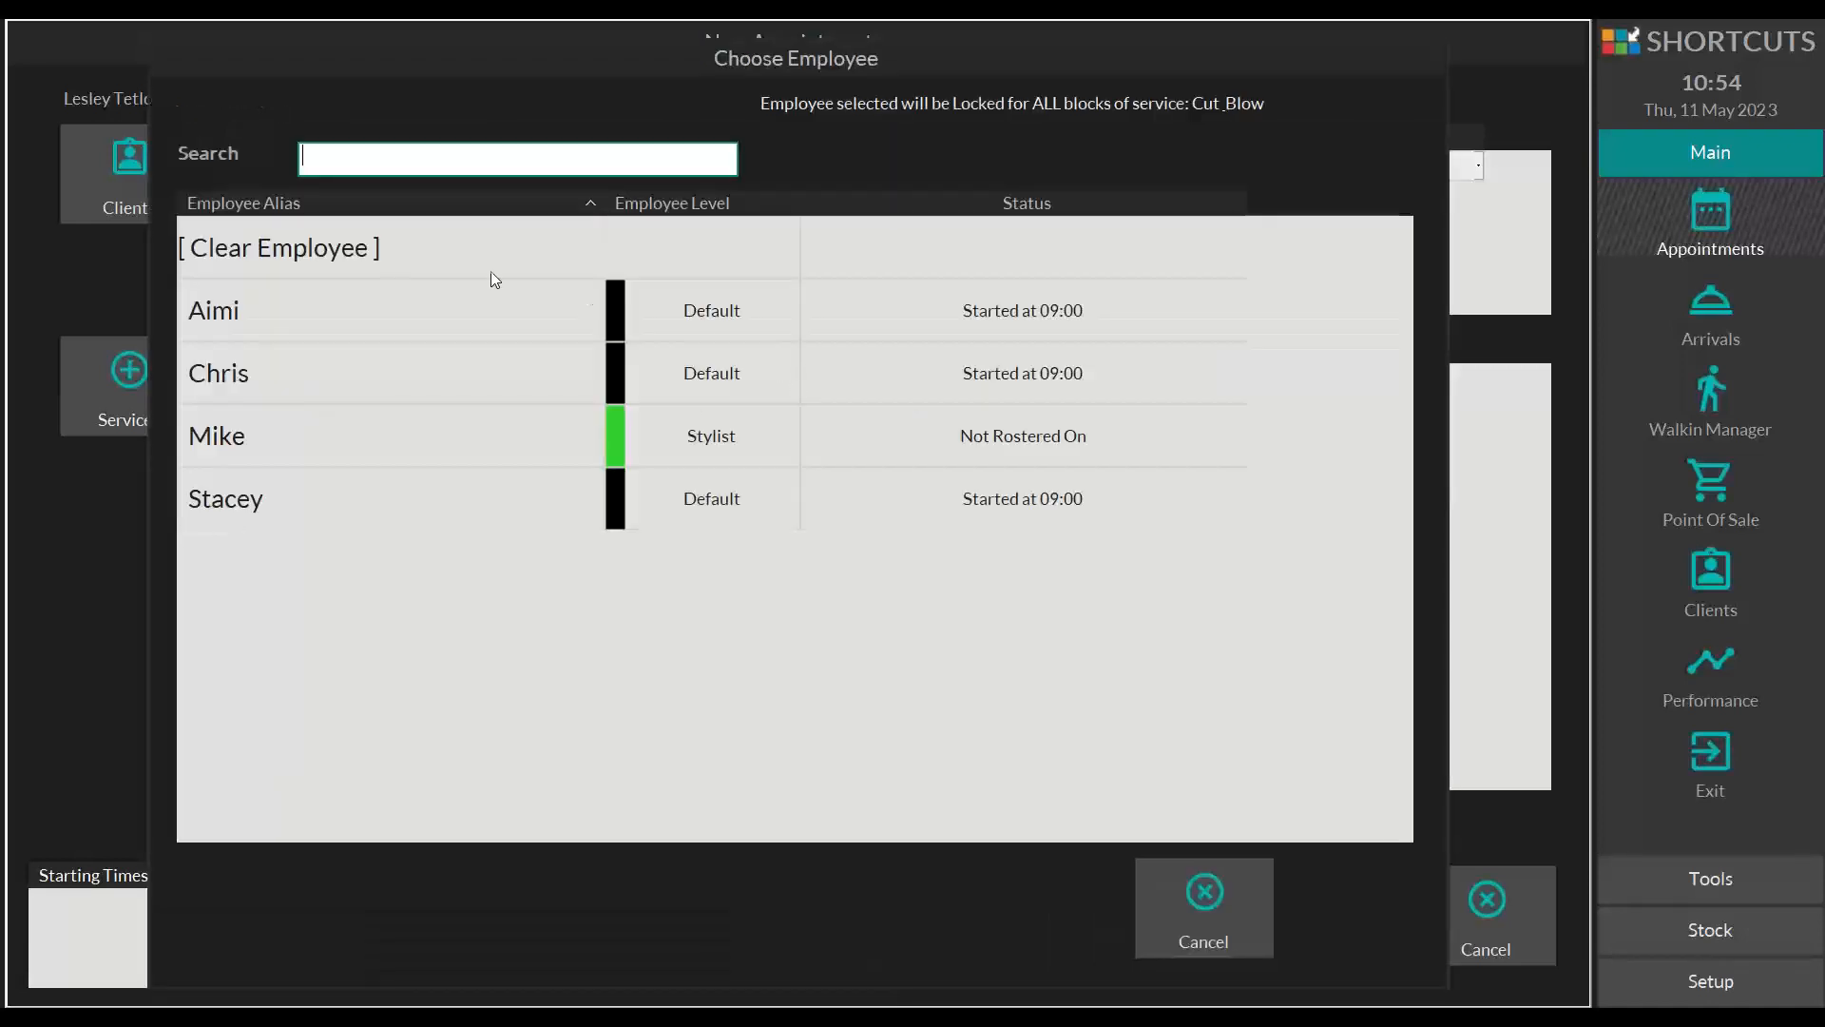
{"action": "left_click", "coordinate": [235, 304]}
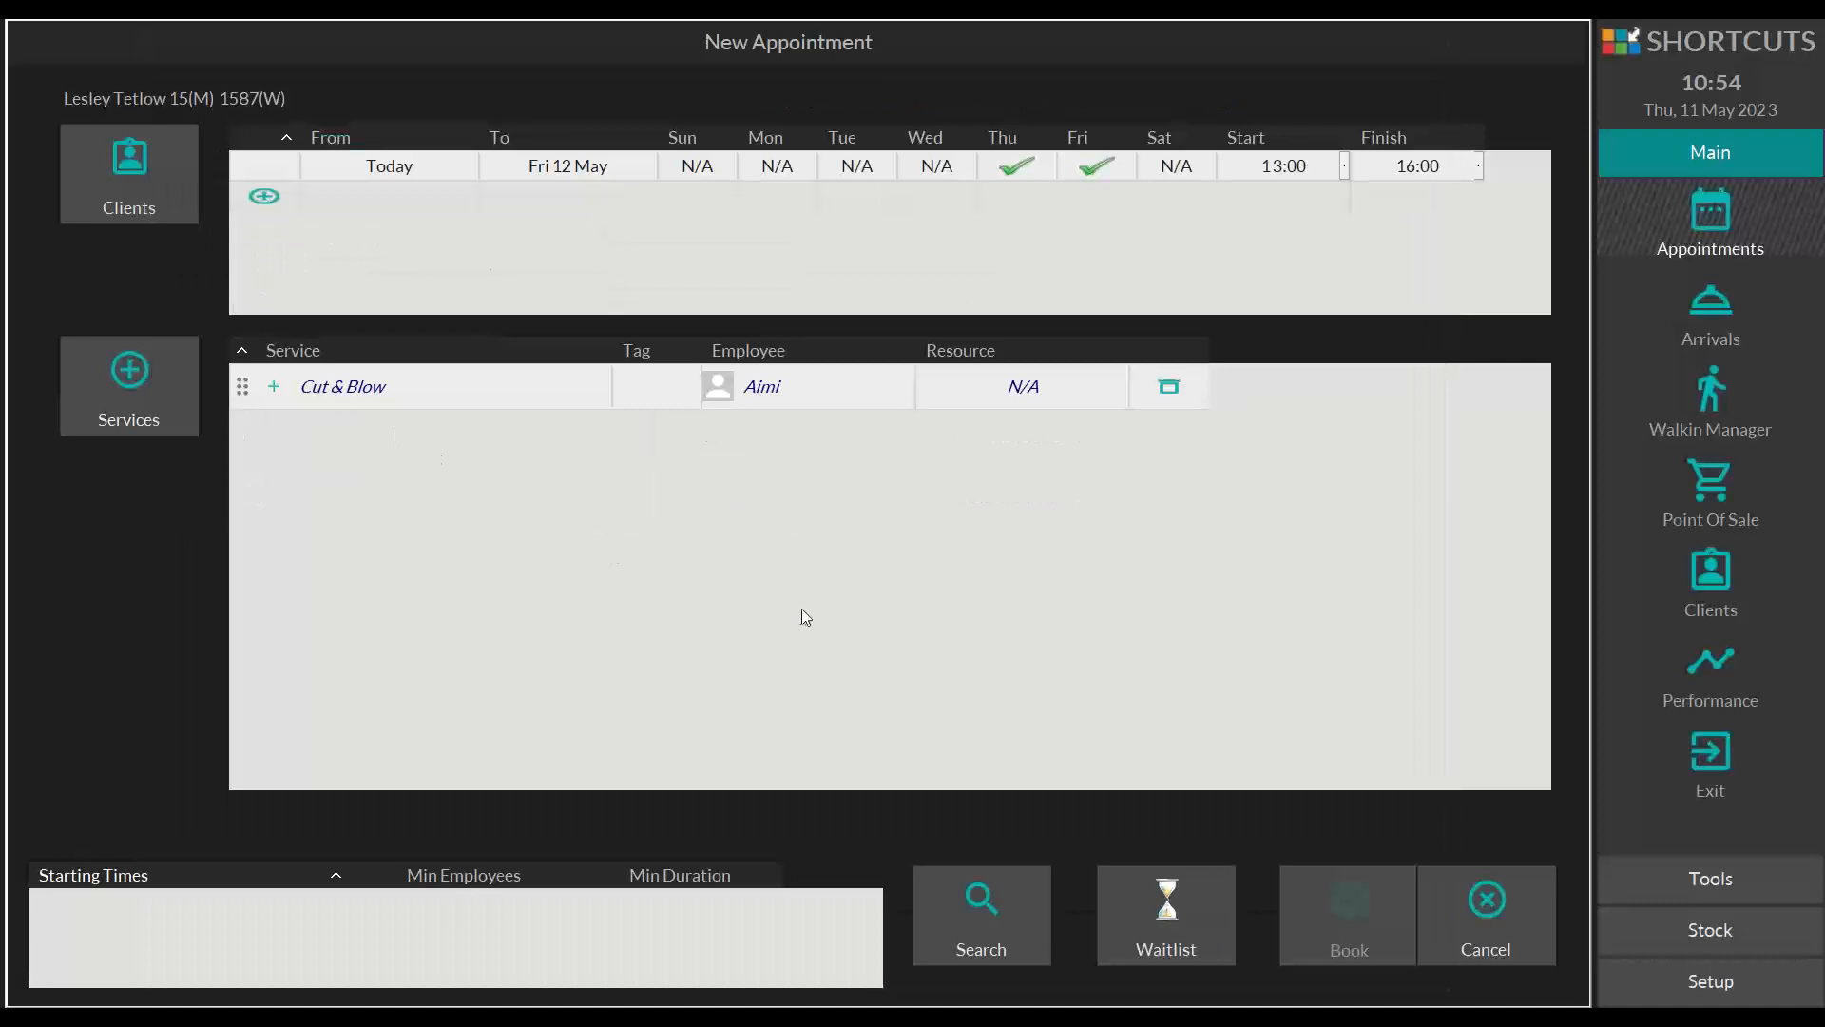
Step: Search for available times, add the client to the wait list and decline another search
{"action": "left_click", "coordinate": [973, 909]}
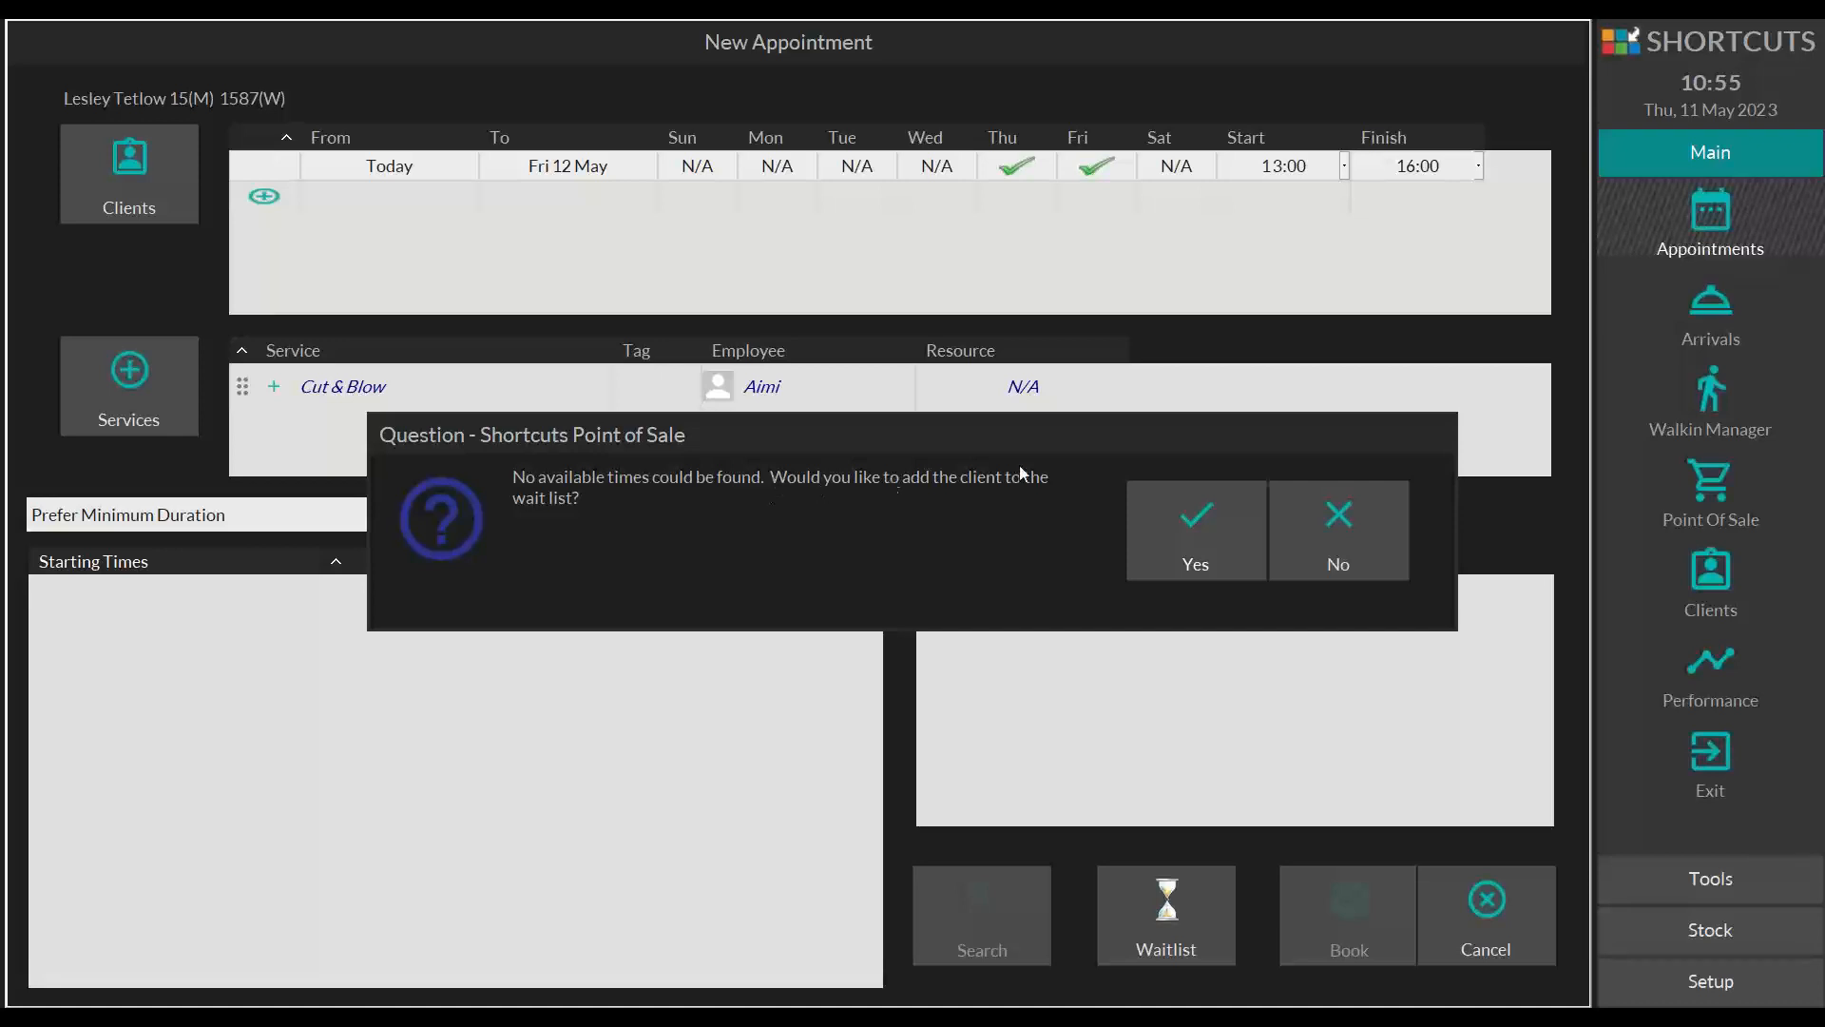
{"action": "left_click", "coordinate": [1173, 505]}
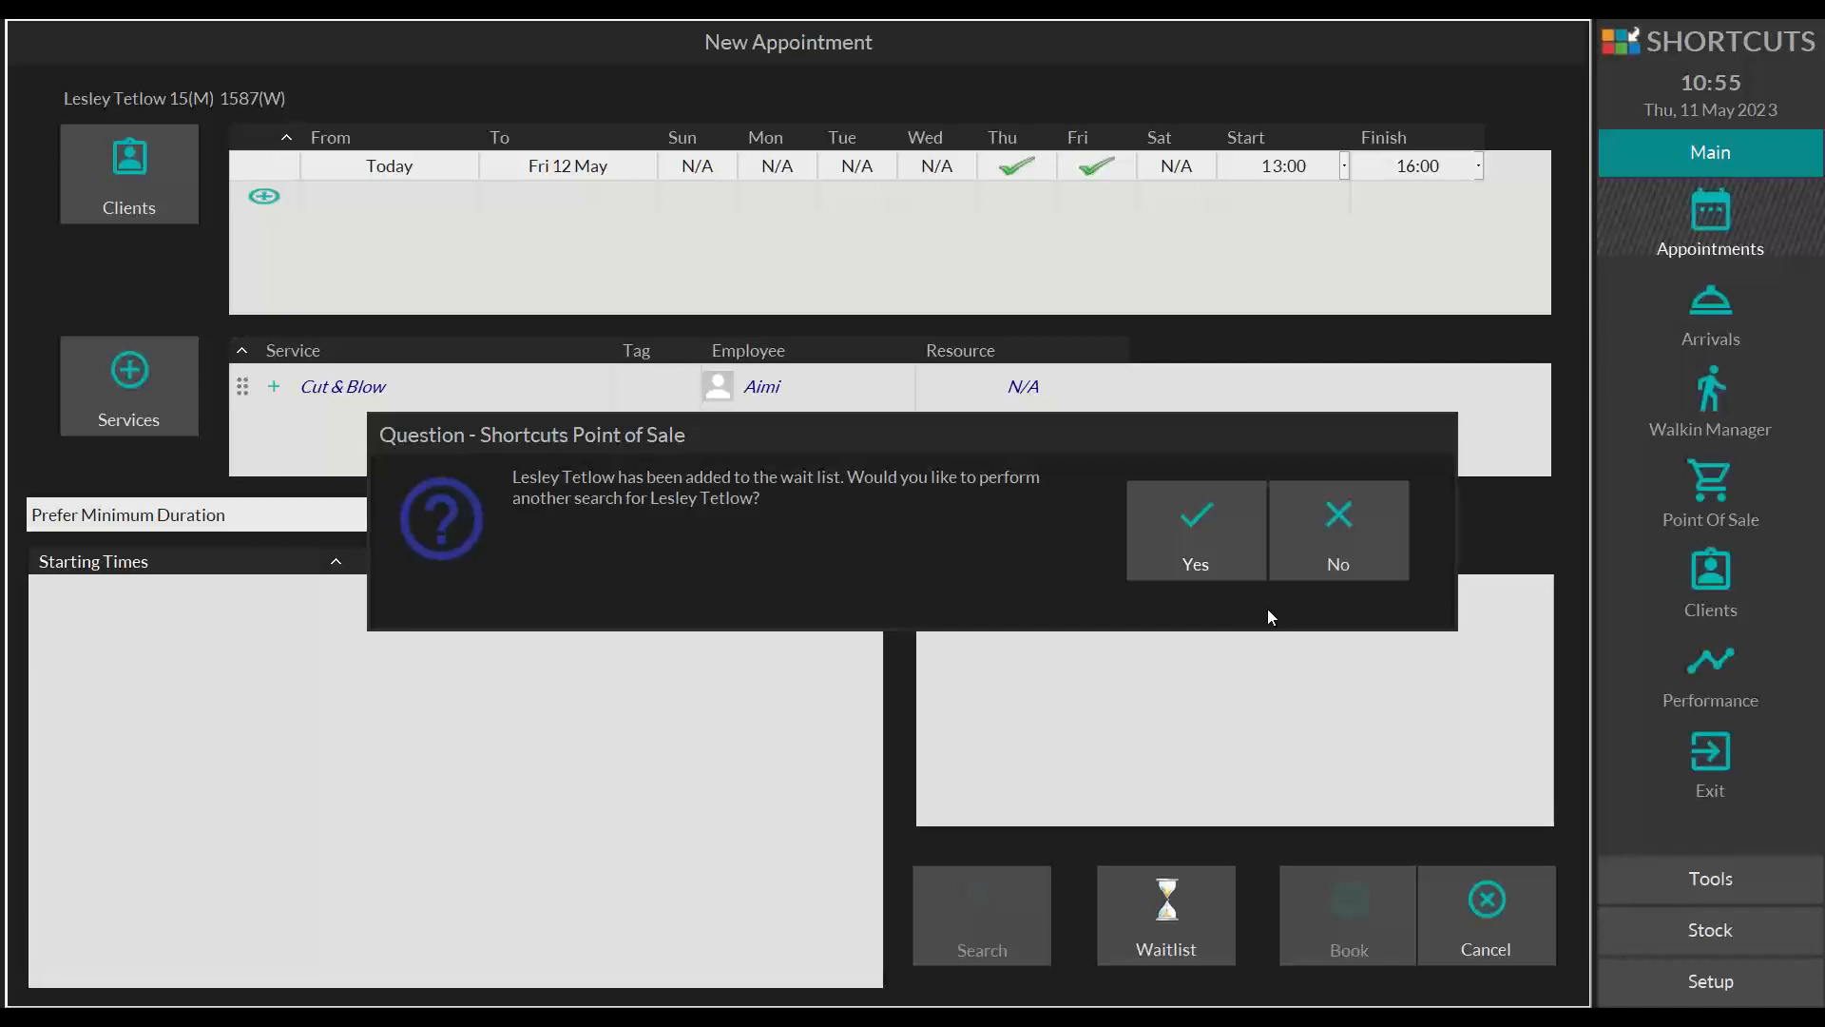
{"action": "left_click", "coordinate": [1343, 527]}
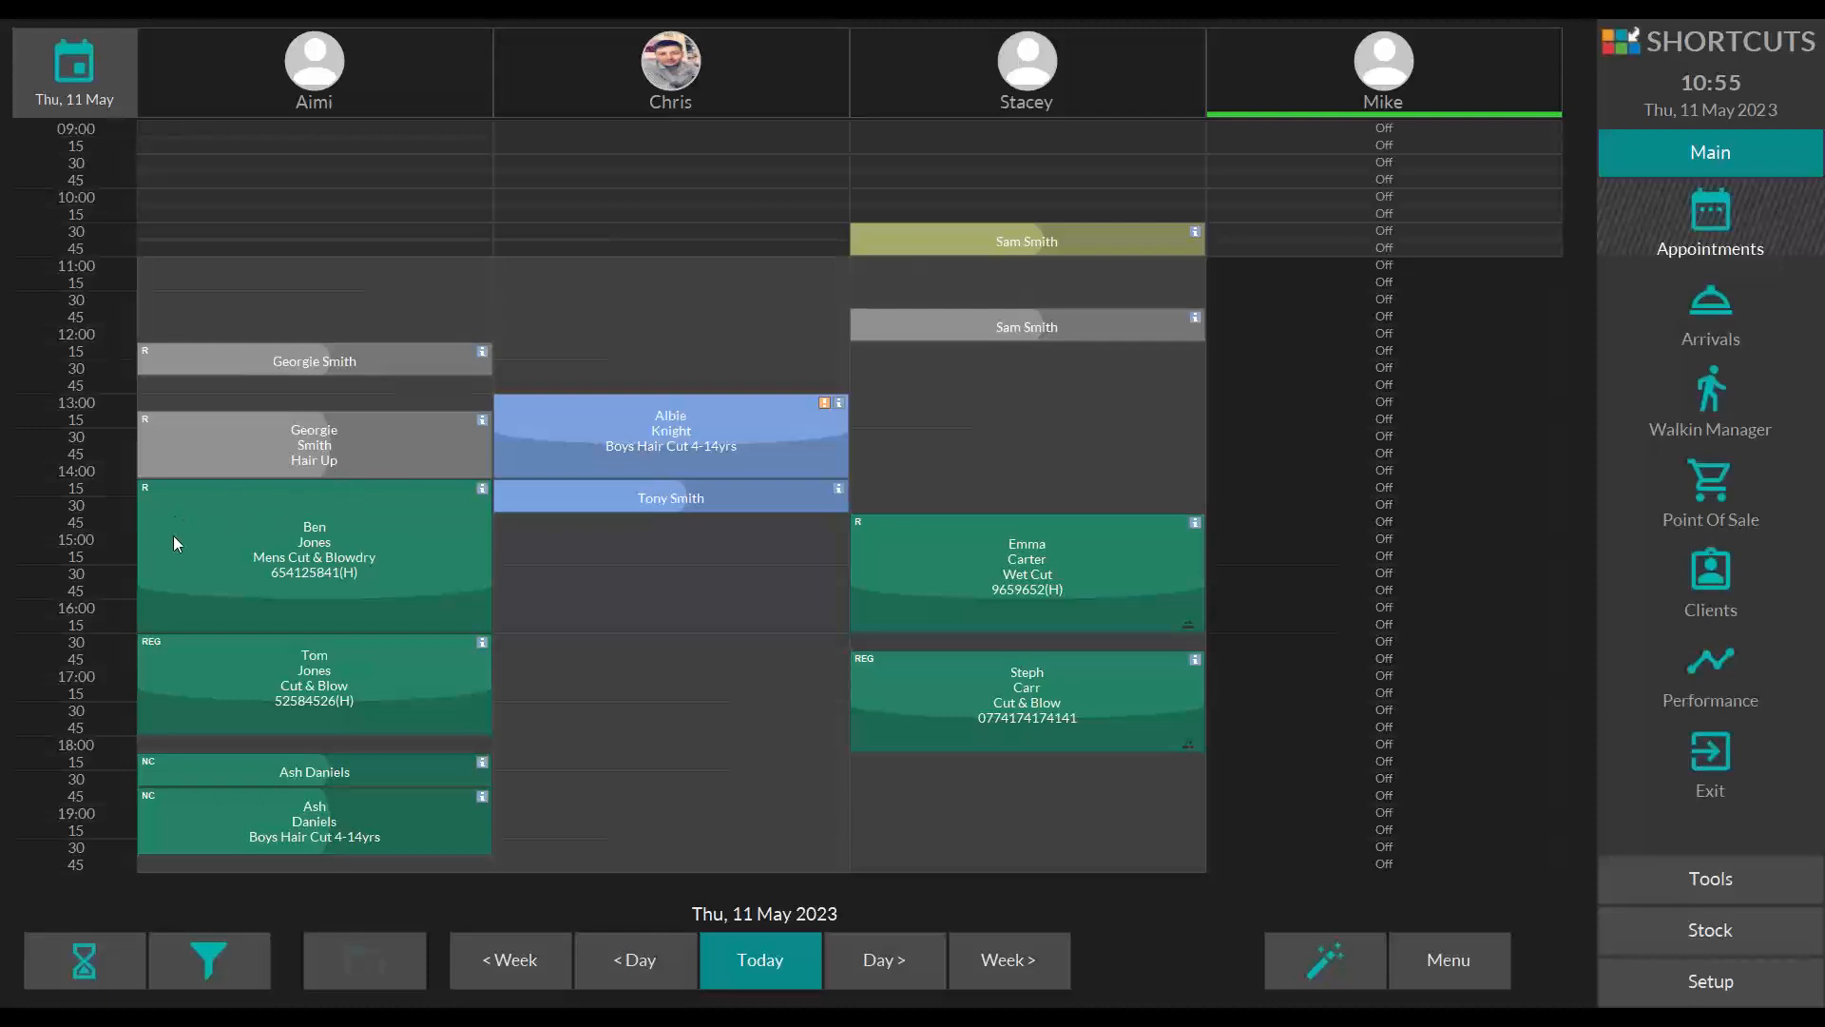
Step: Move the Mens Cut & Blowdry booking to the second employee's column at 14:45, and list all bookable wait list requests
{"action": "left_click_drag", "start_coordinate": [169, 504], "coordinate": [531, 536]}
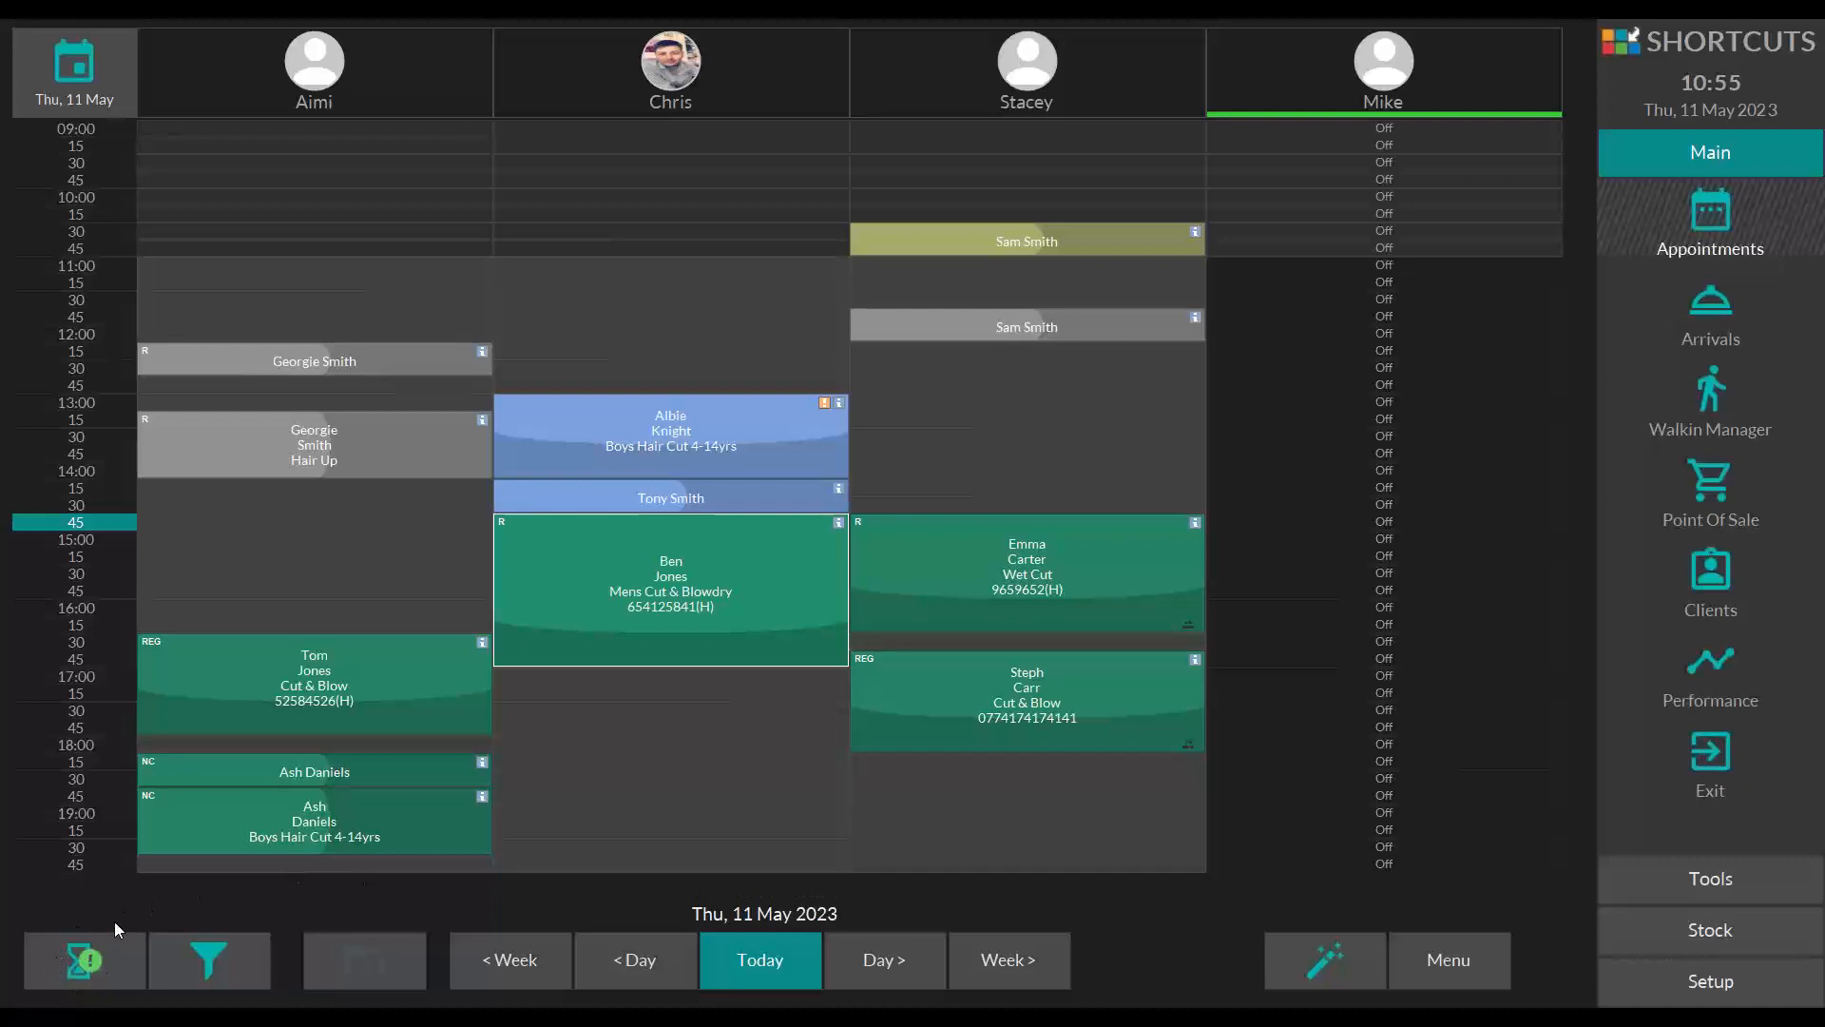
{"action": "left_click", "coordinate": [80, 961]}
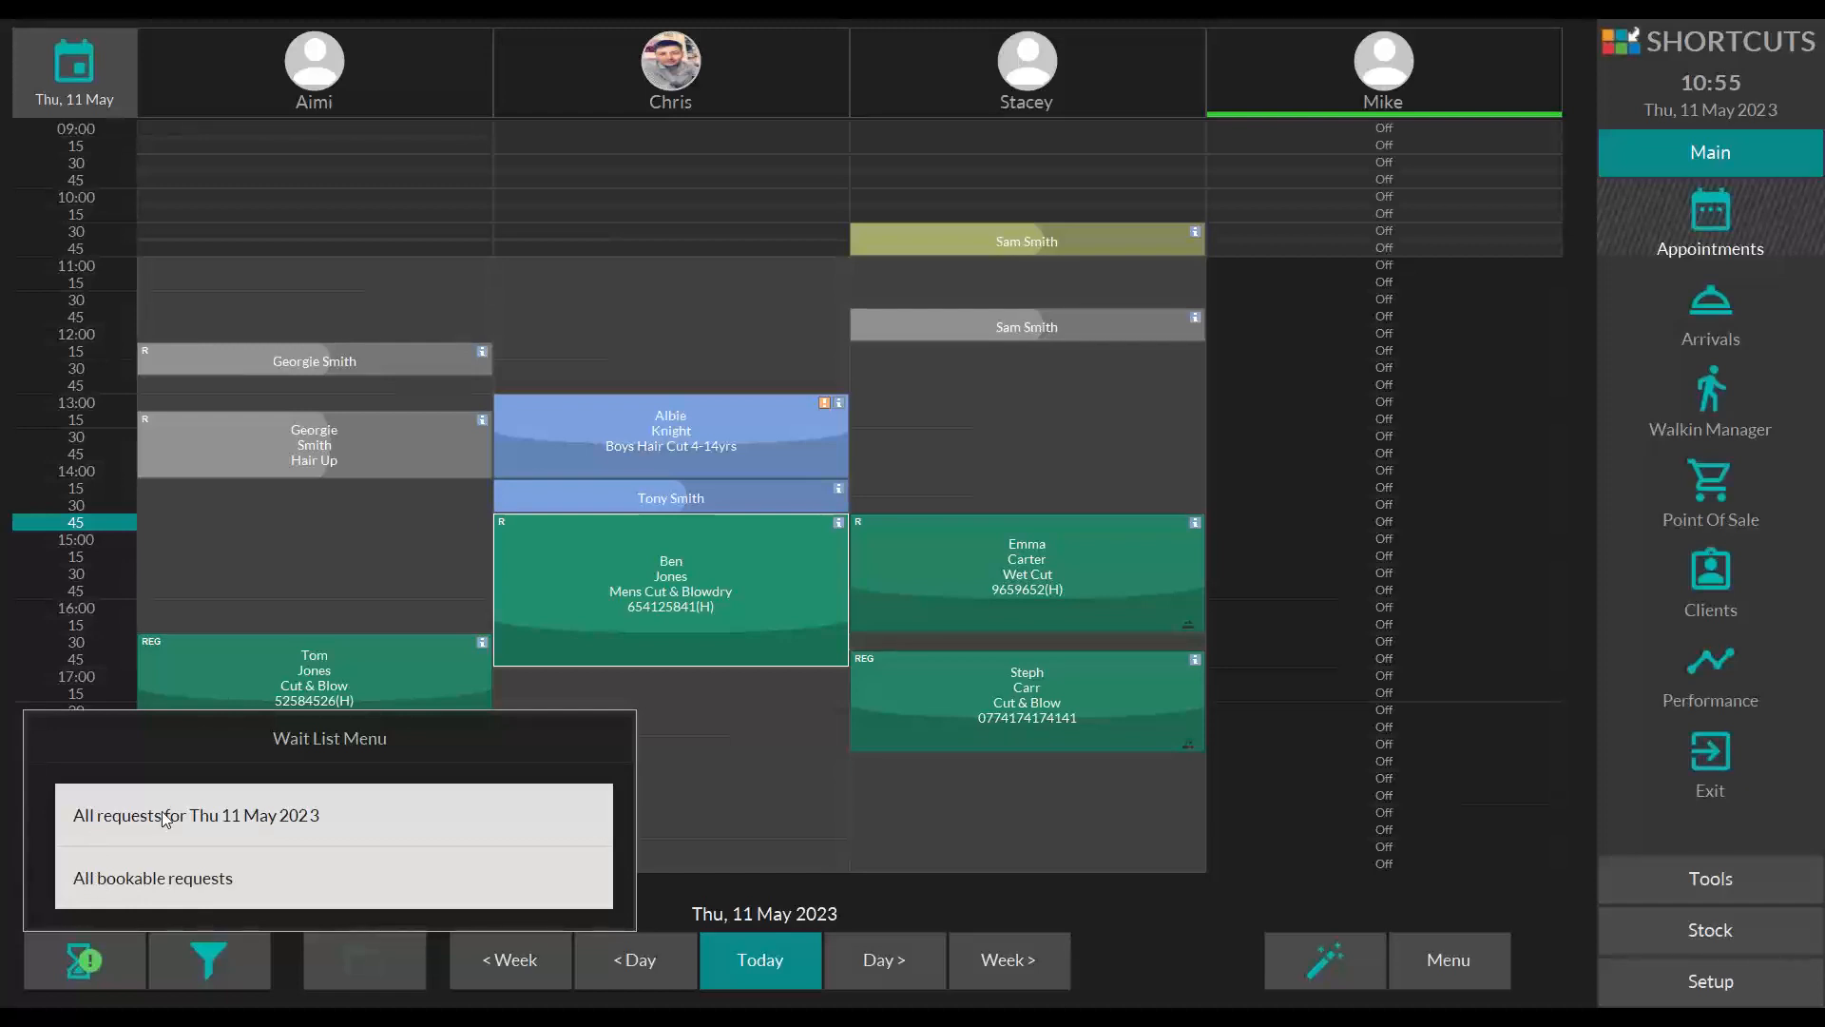
{"action": "left_click", "coordinate": [149, 877]}
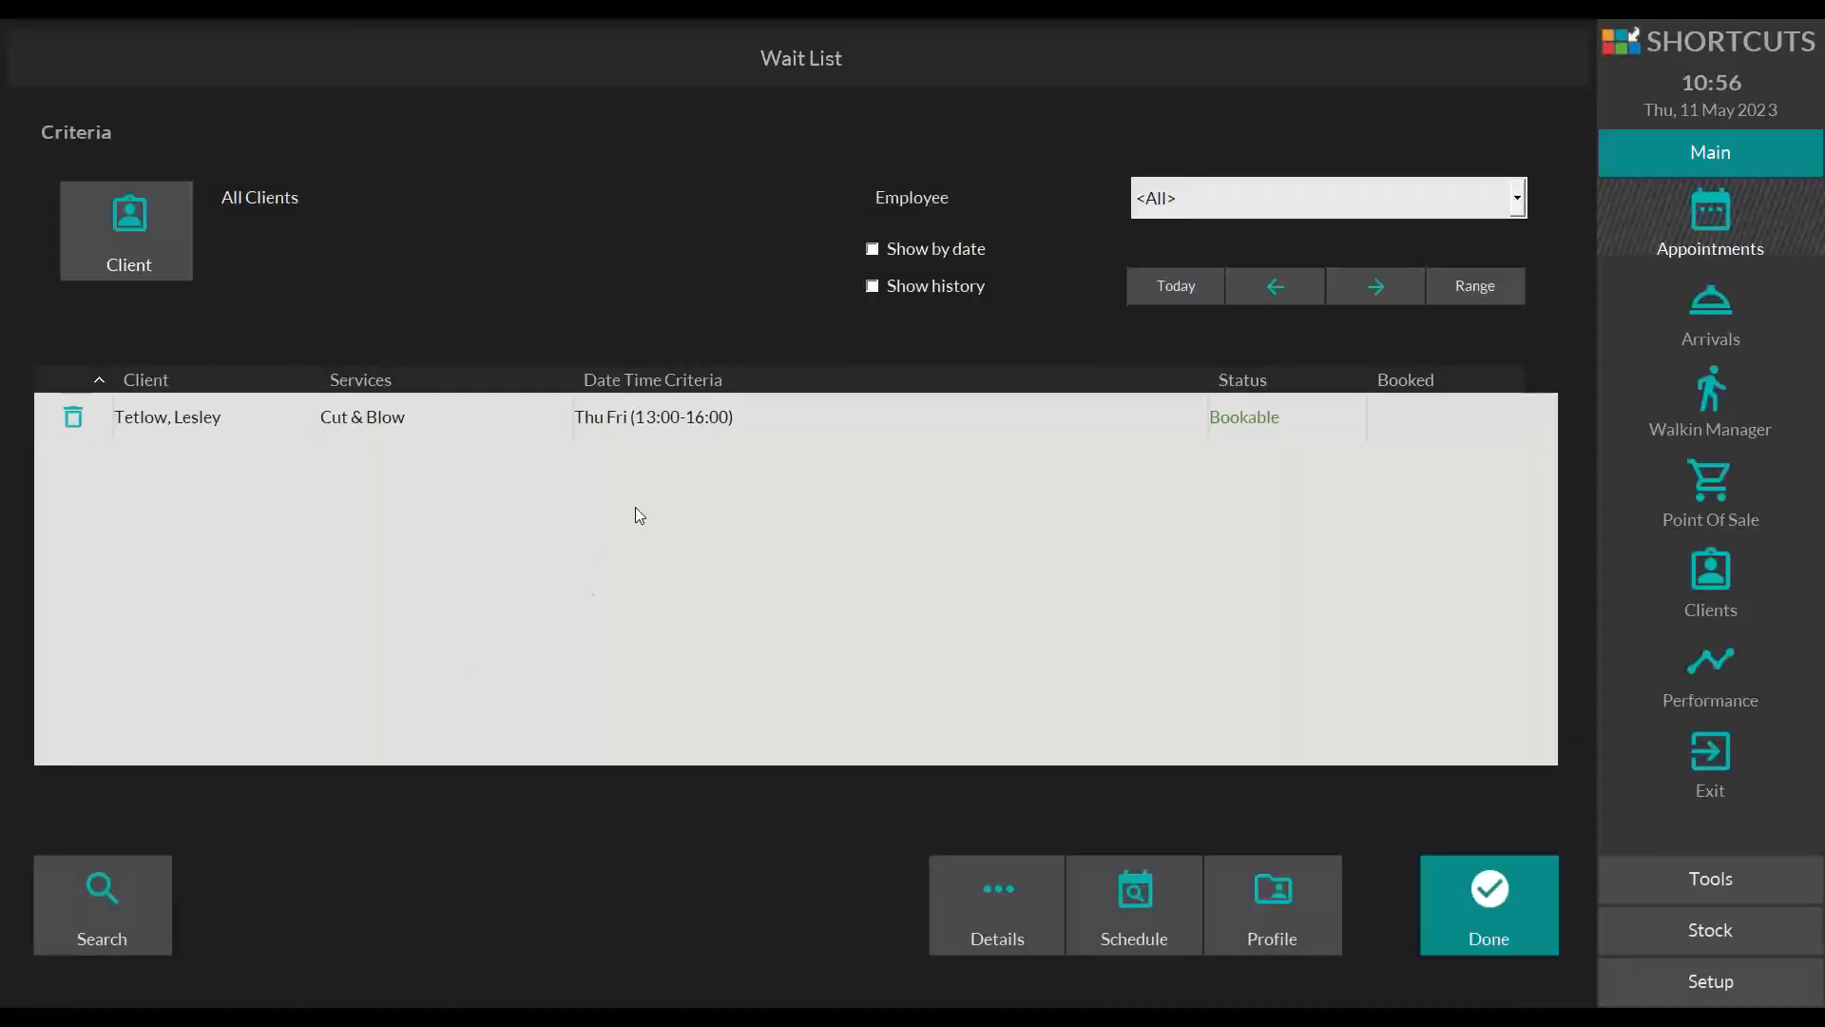
Step: Schedule the wait-listed Cut & Blow request for today at 14:15 and book it with the Request Client tag
{"action": "left_click", "coordinate": [633, 433]}
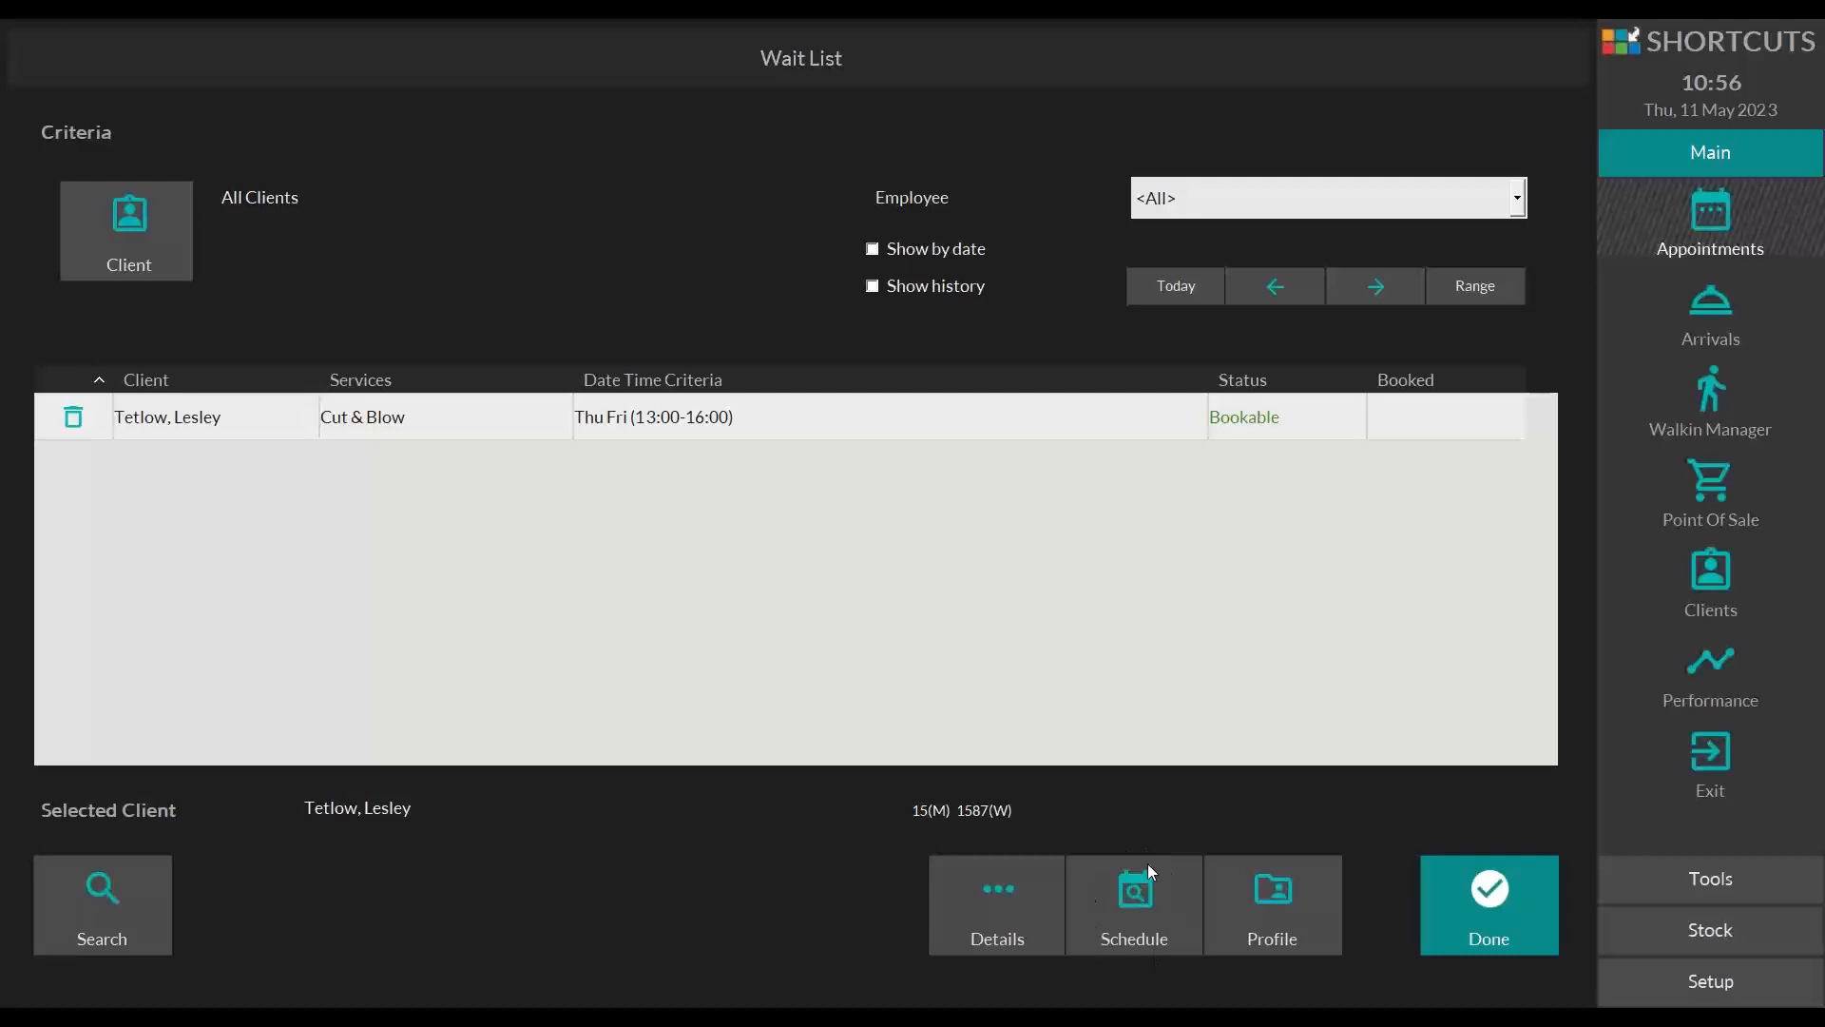
{"action": "left_click", "coordinate": [1114, 897]}
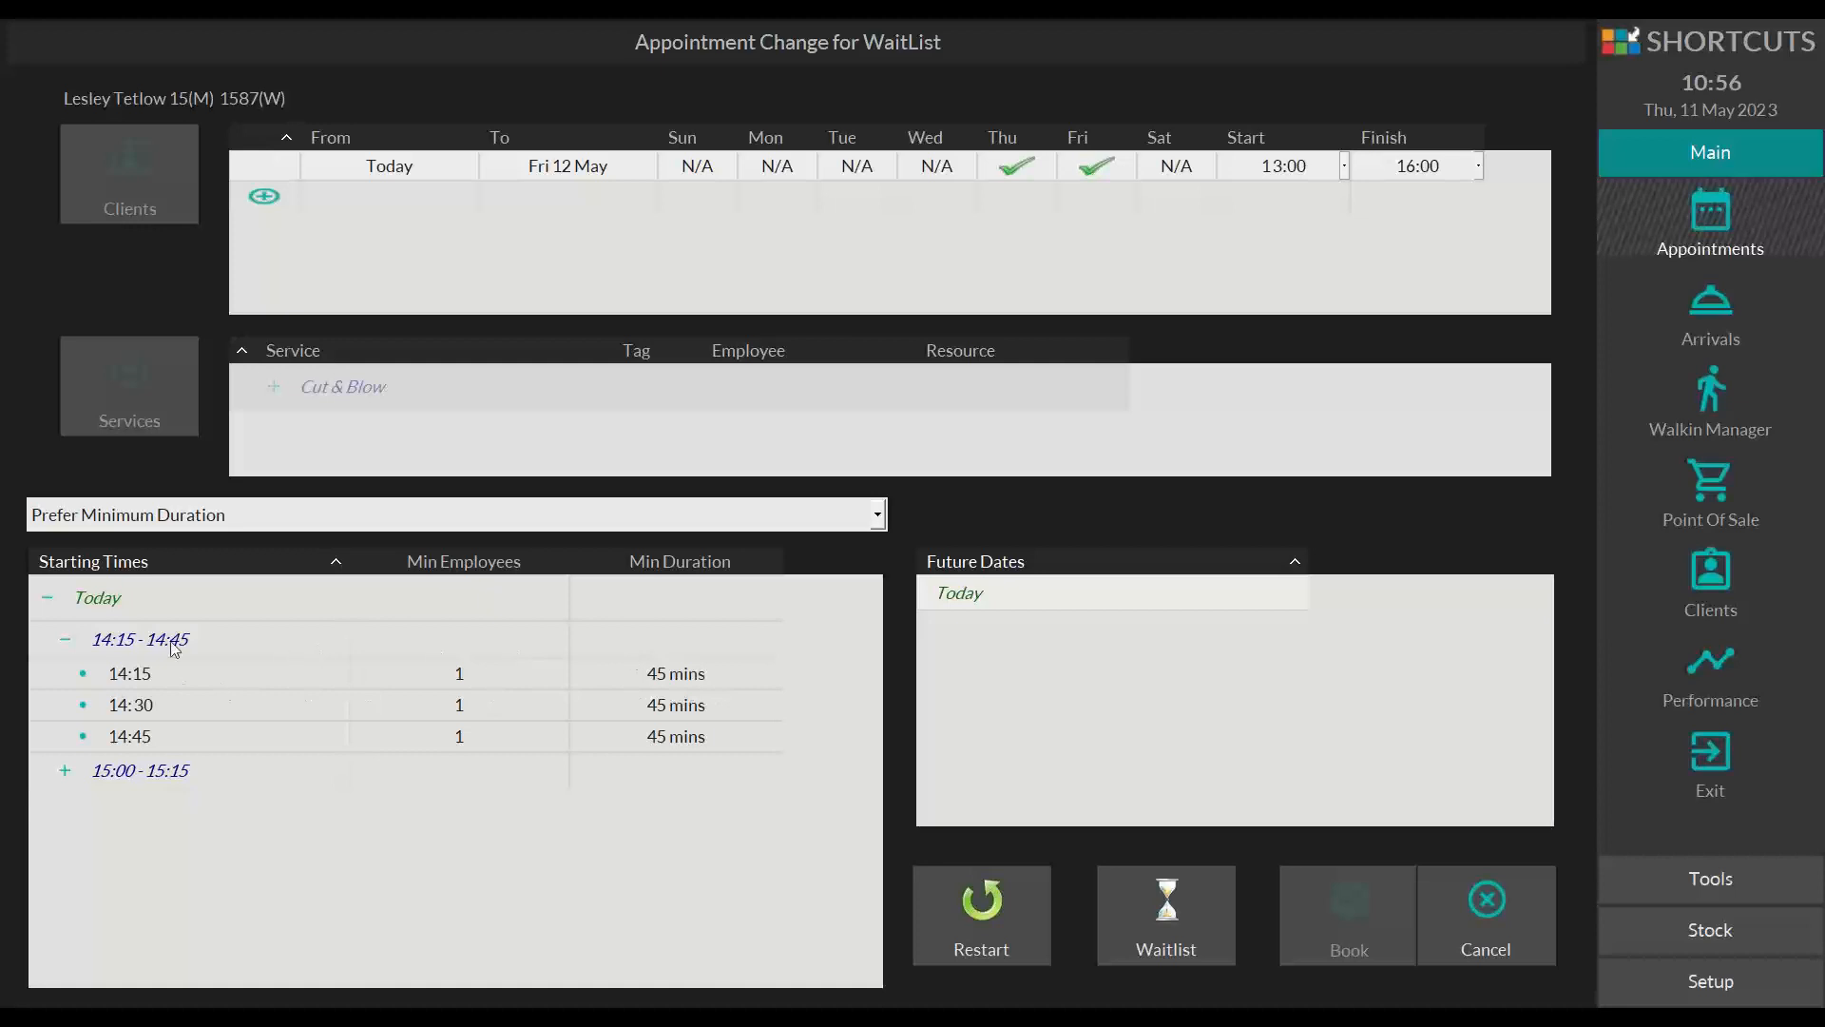
{"action": "left_click", "coordinate": [228, 670]}
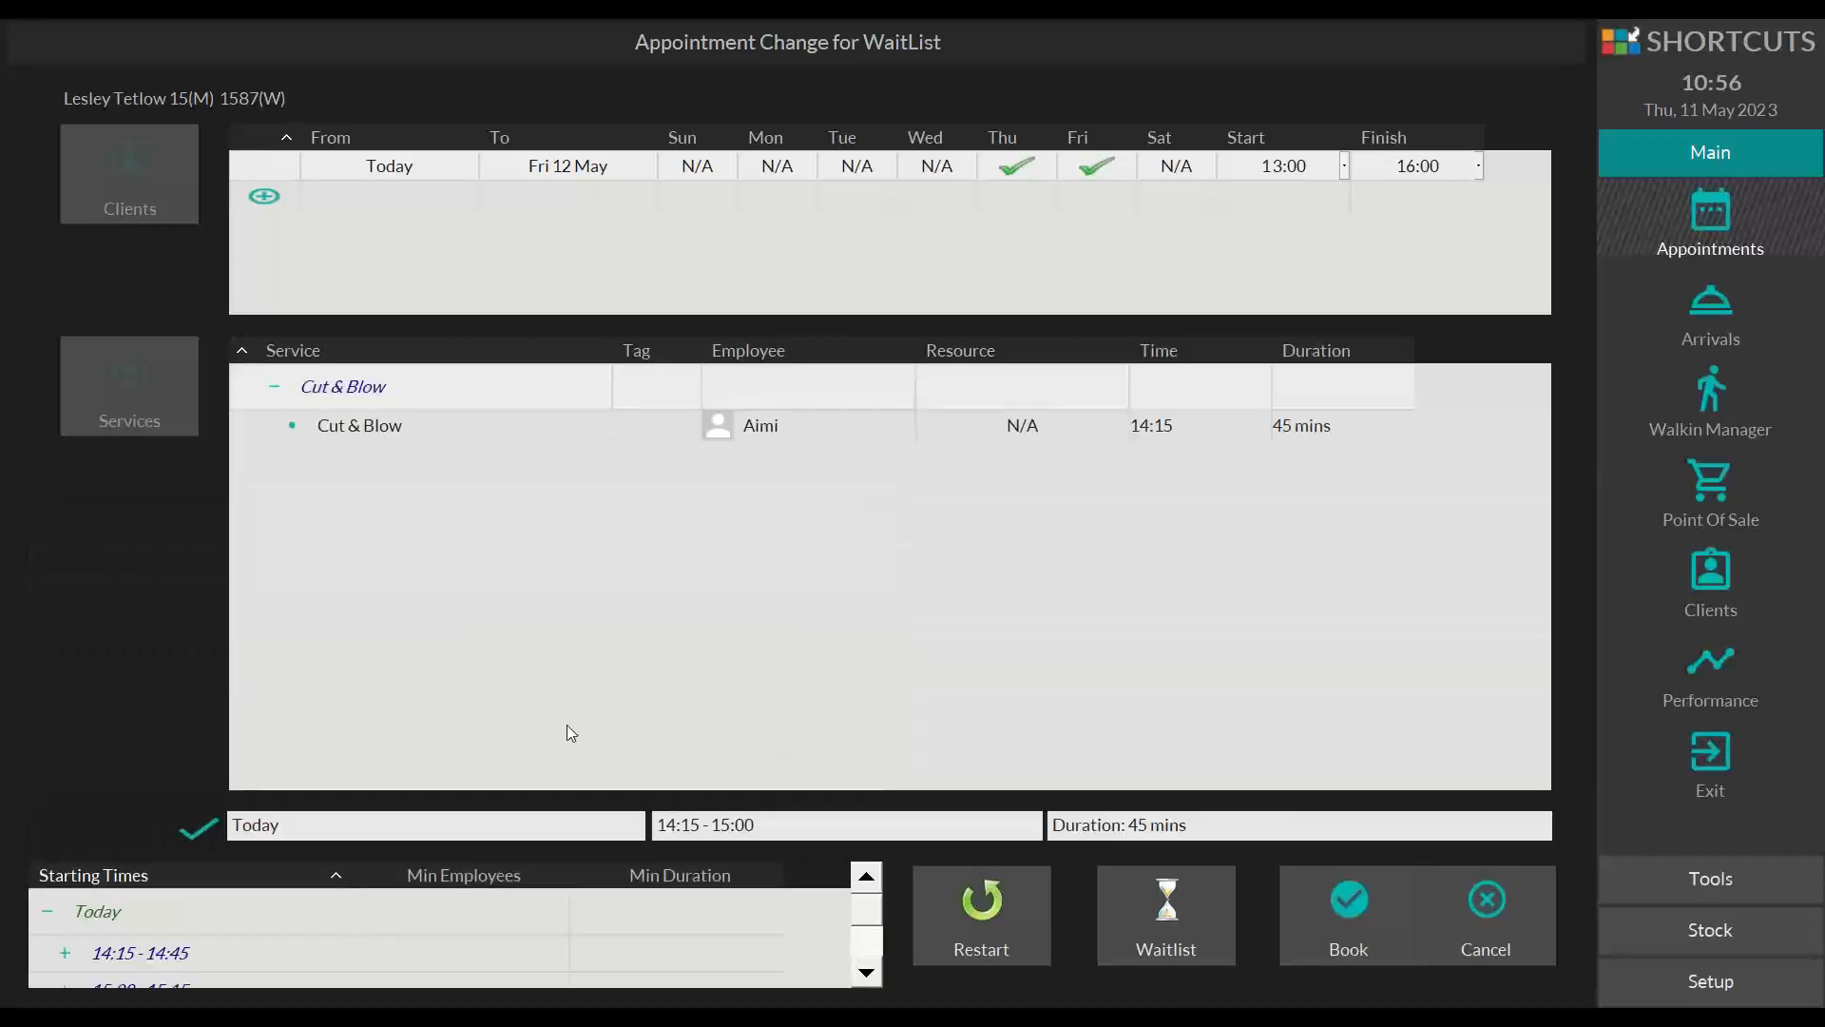
{"action": "left_click", "coordinate": [1349, 909]}
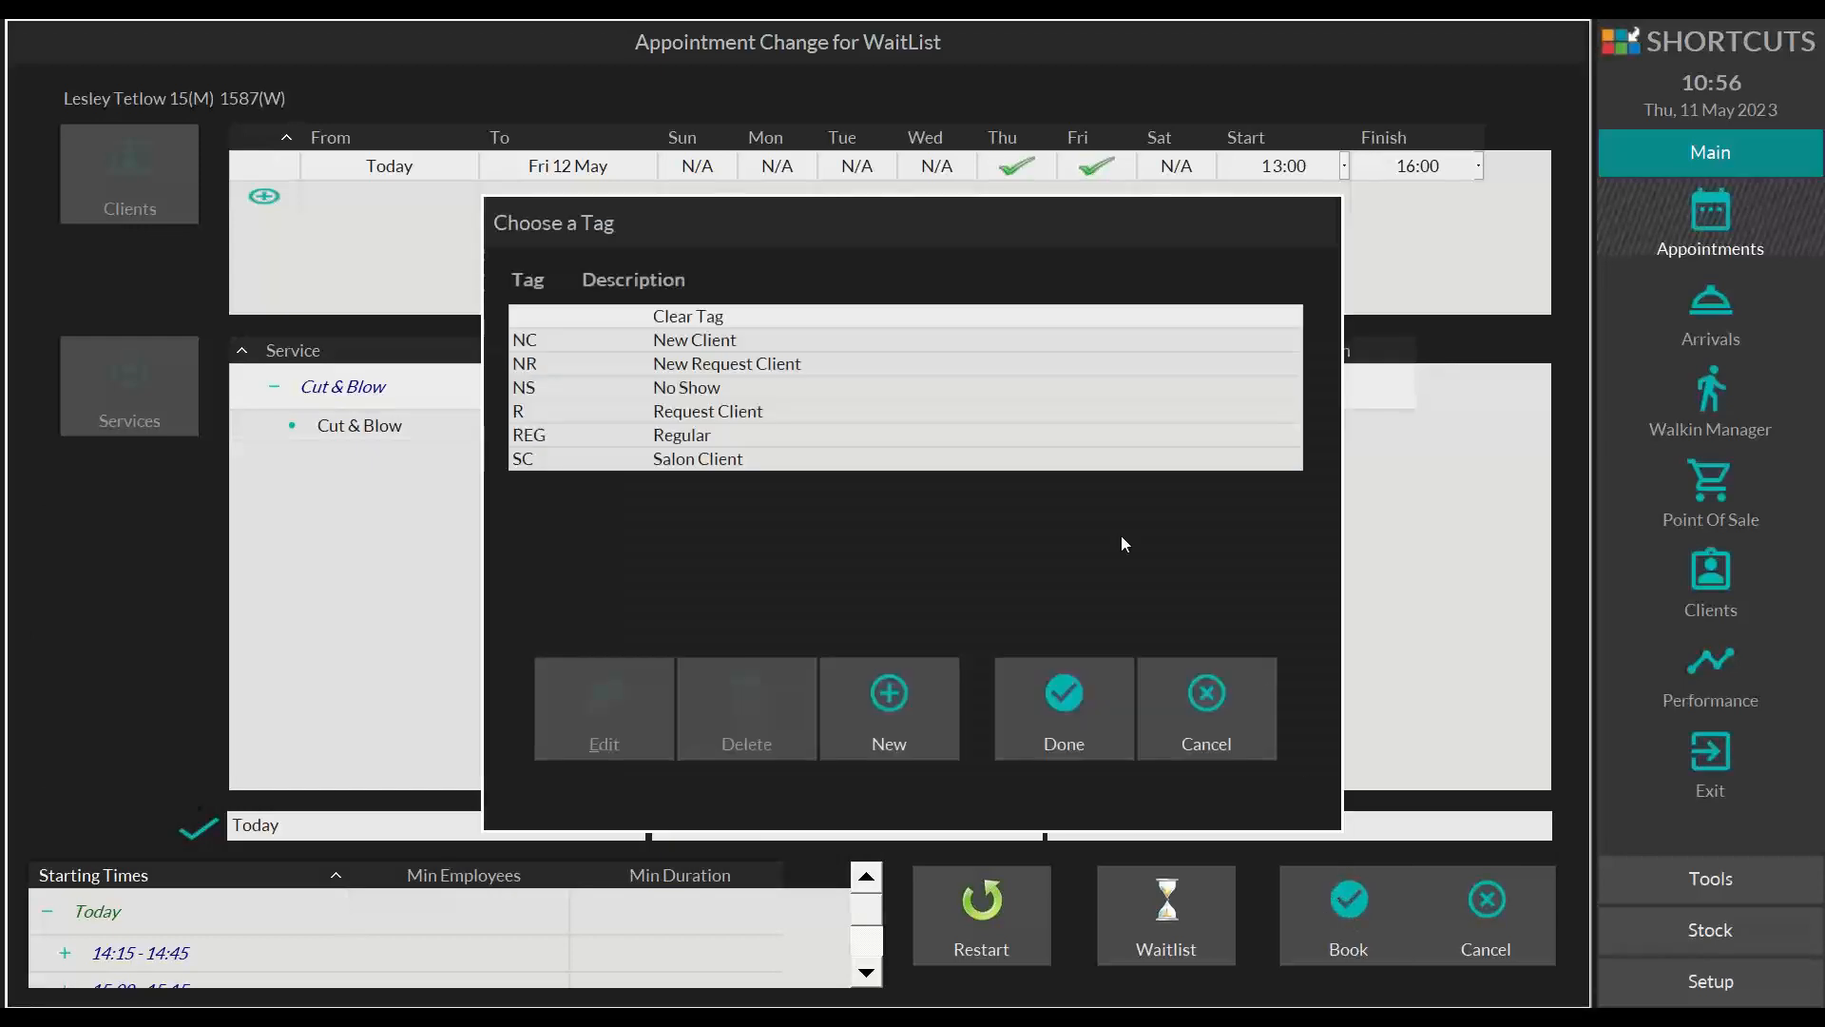
{"action": "left_click", "coordinate": [727, 410]}
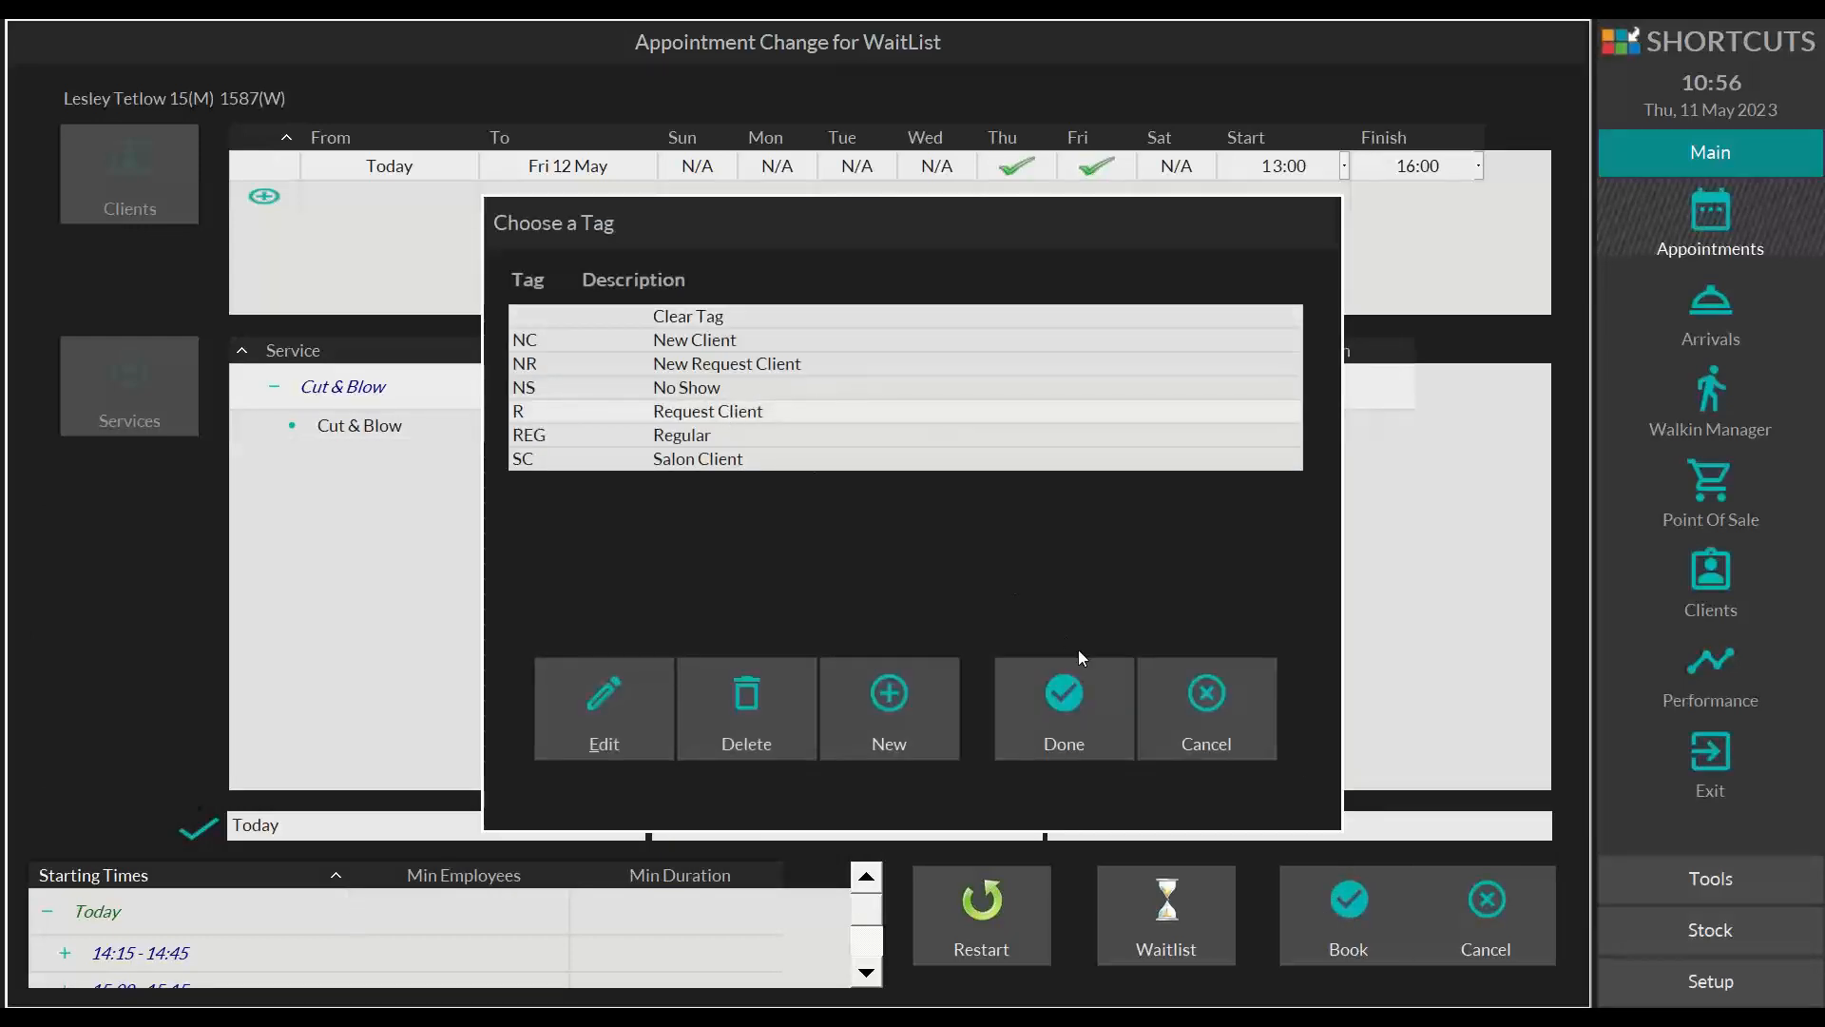
{"action": "left_click", "coordinate": [1075, 680]}
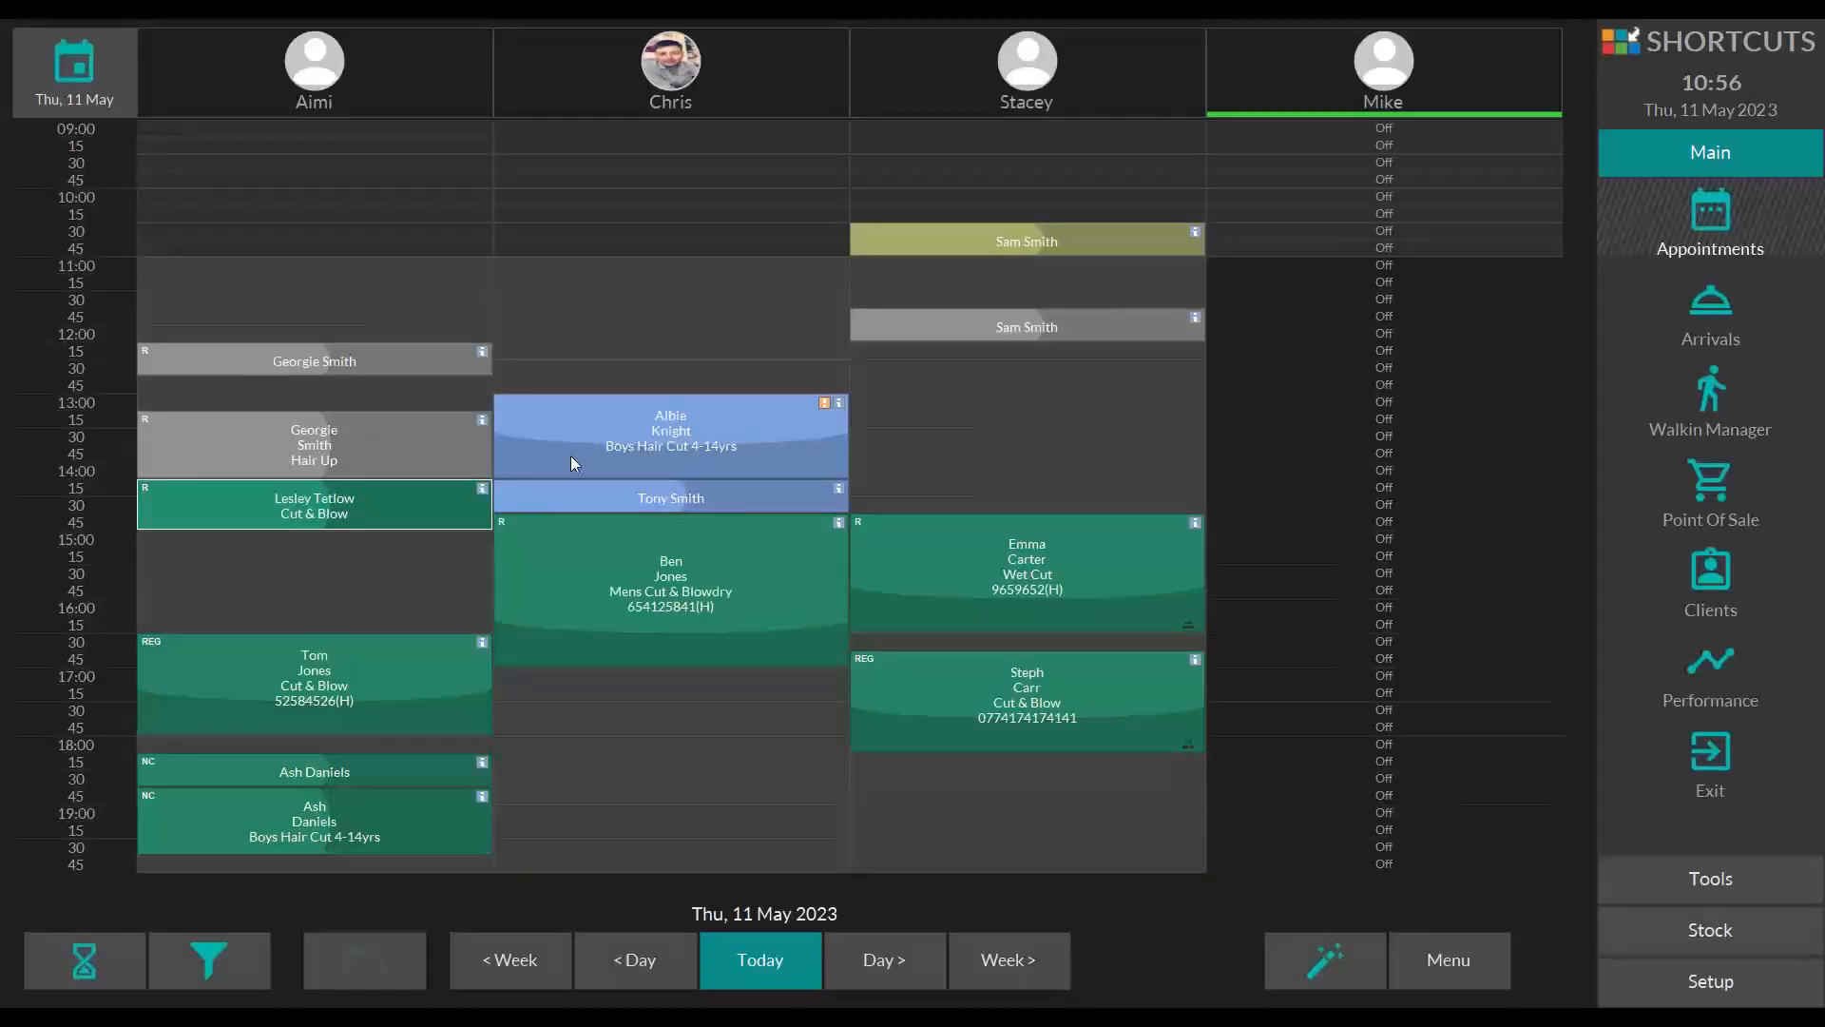